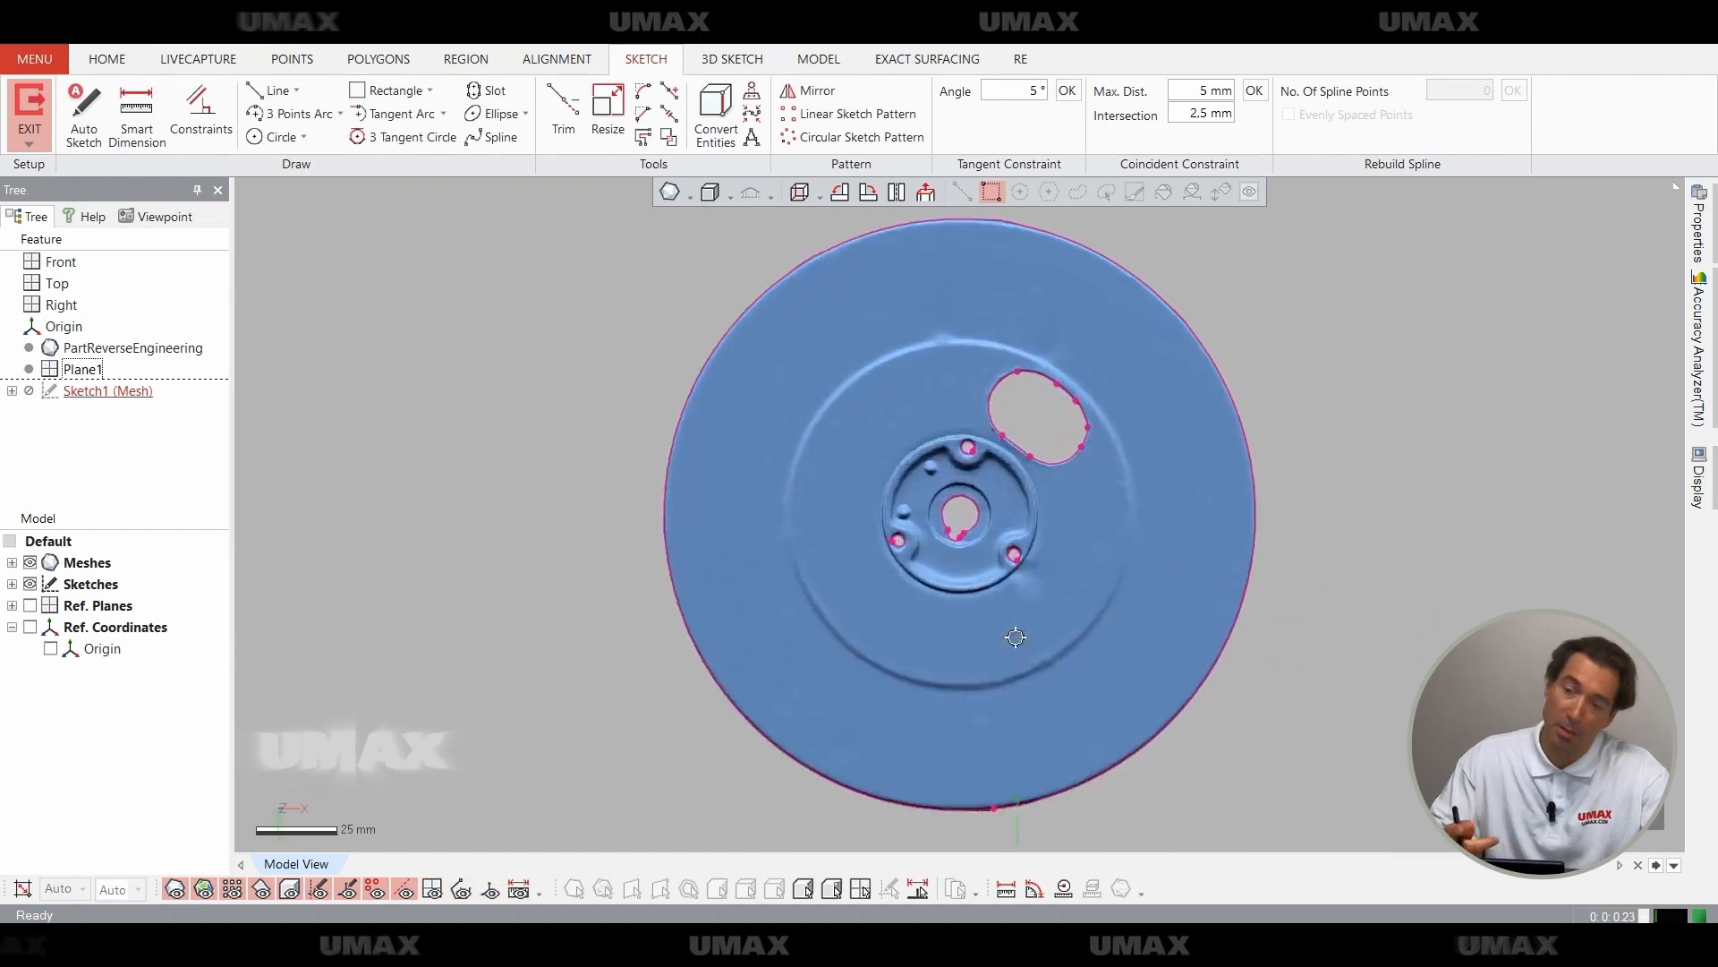
Fit a circle to the part's outer outline in the mesh sketch, finish the sketch, and hide the mesh.
key("ctrl+1")
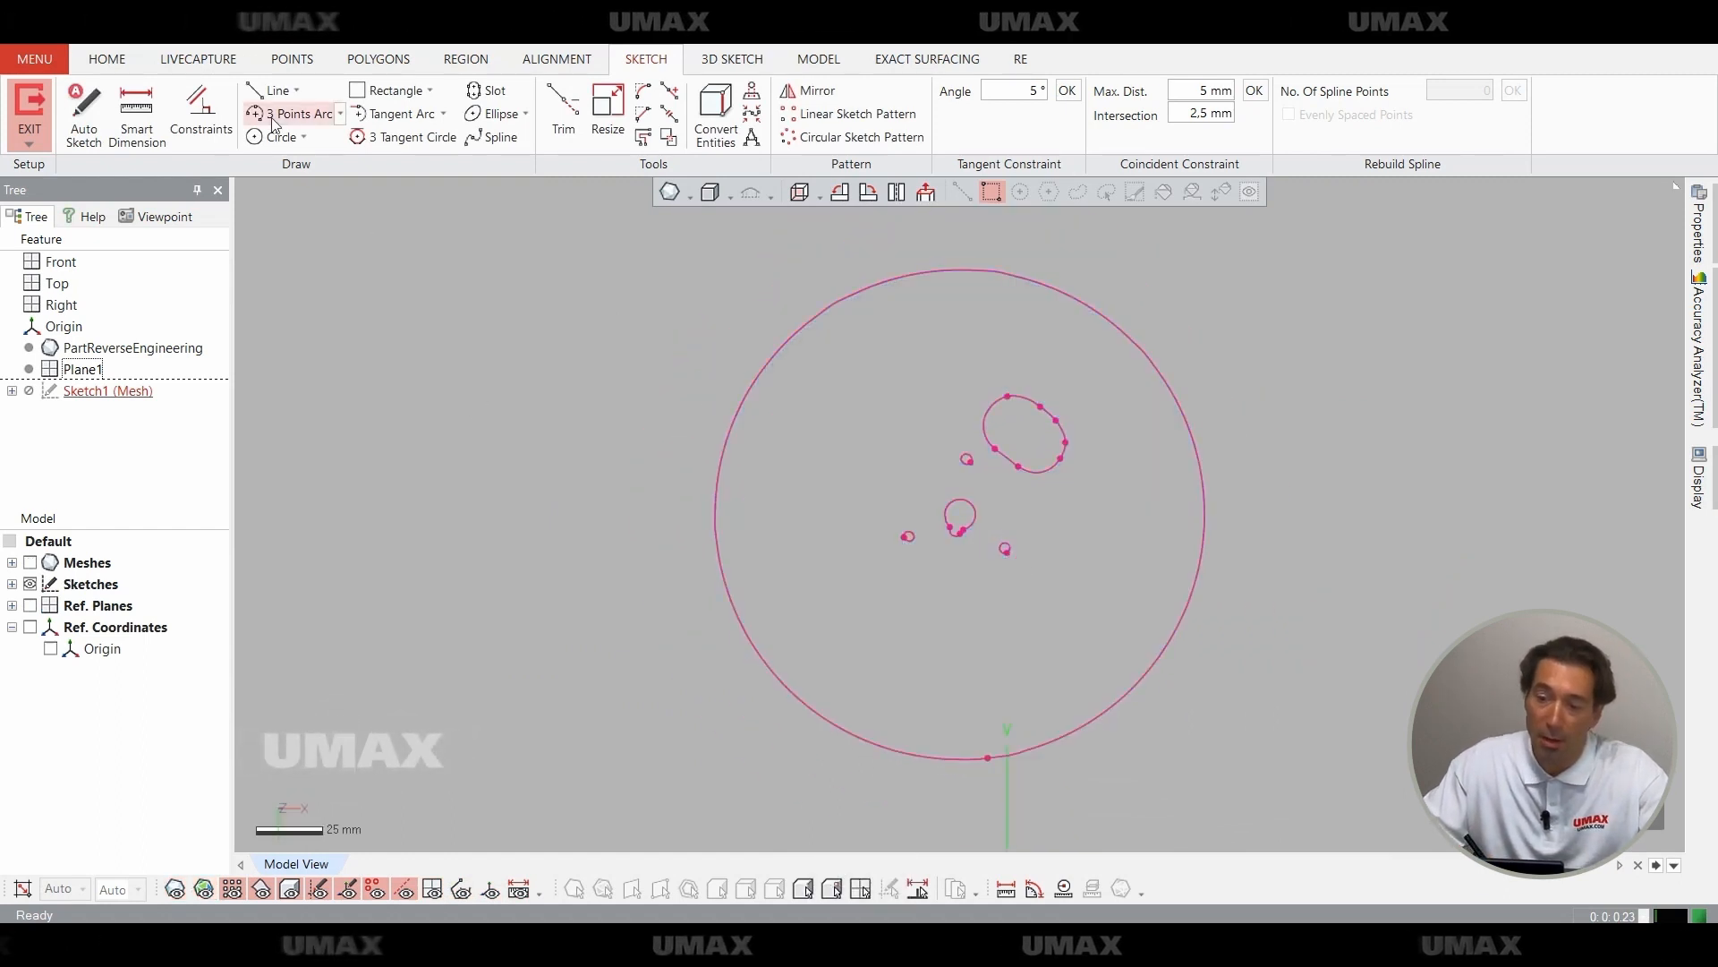
left_click(273, 136)
left_click(796, 333)
right_click(901, 455)
left_click(1013, 411)
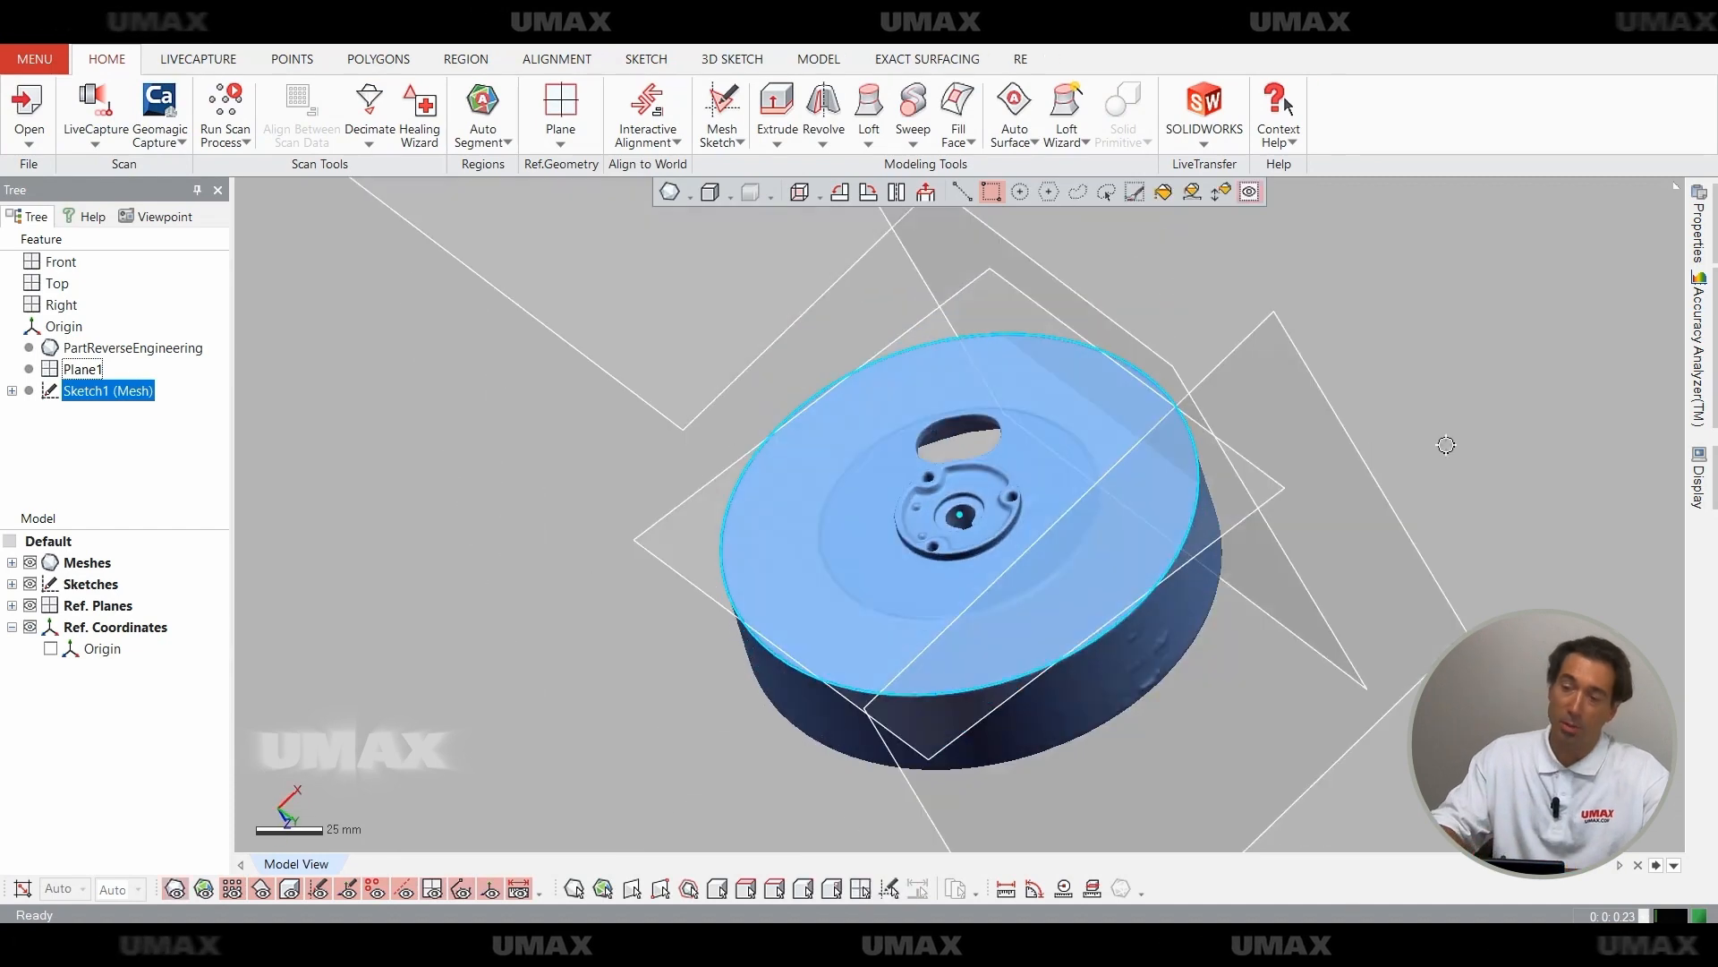
key("ctrl+1")
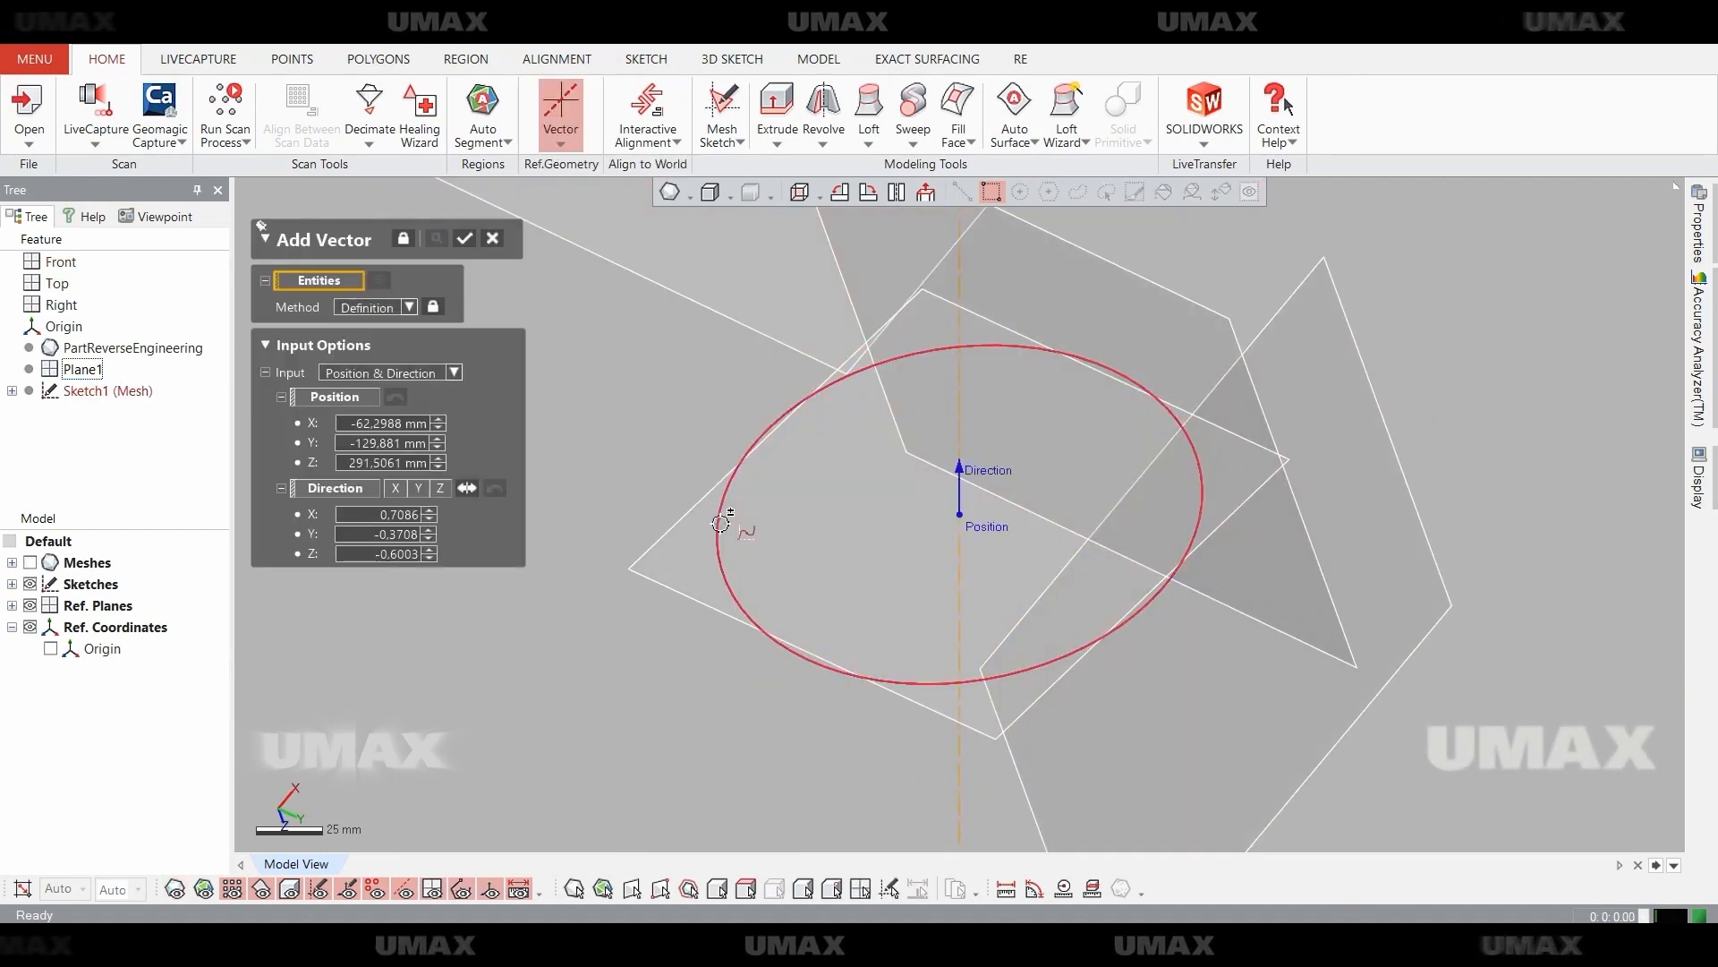
left_click(721, 523)
left_click(369, 332)
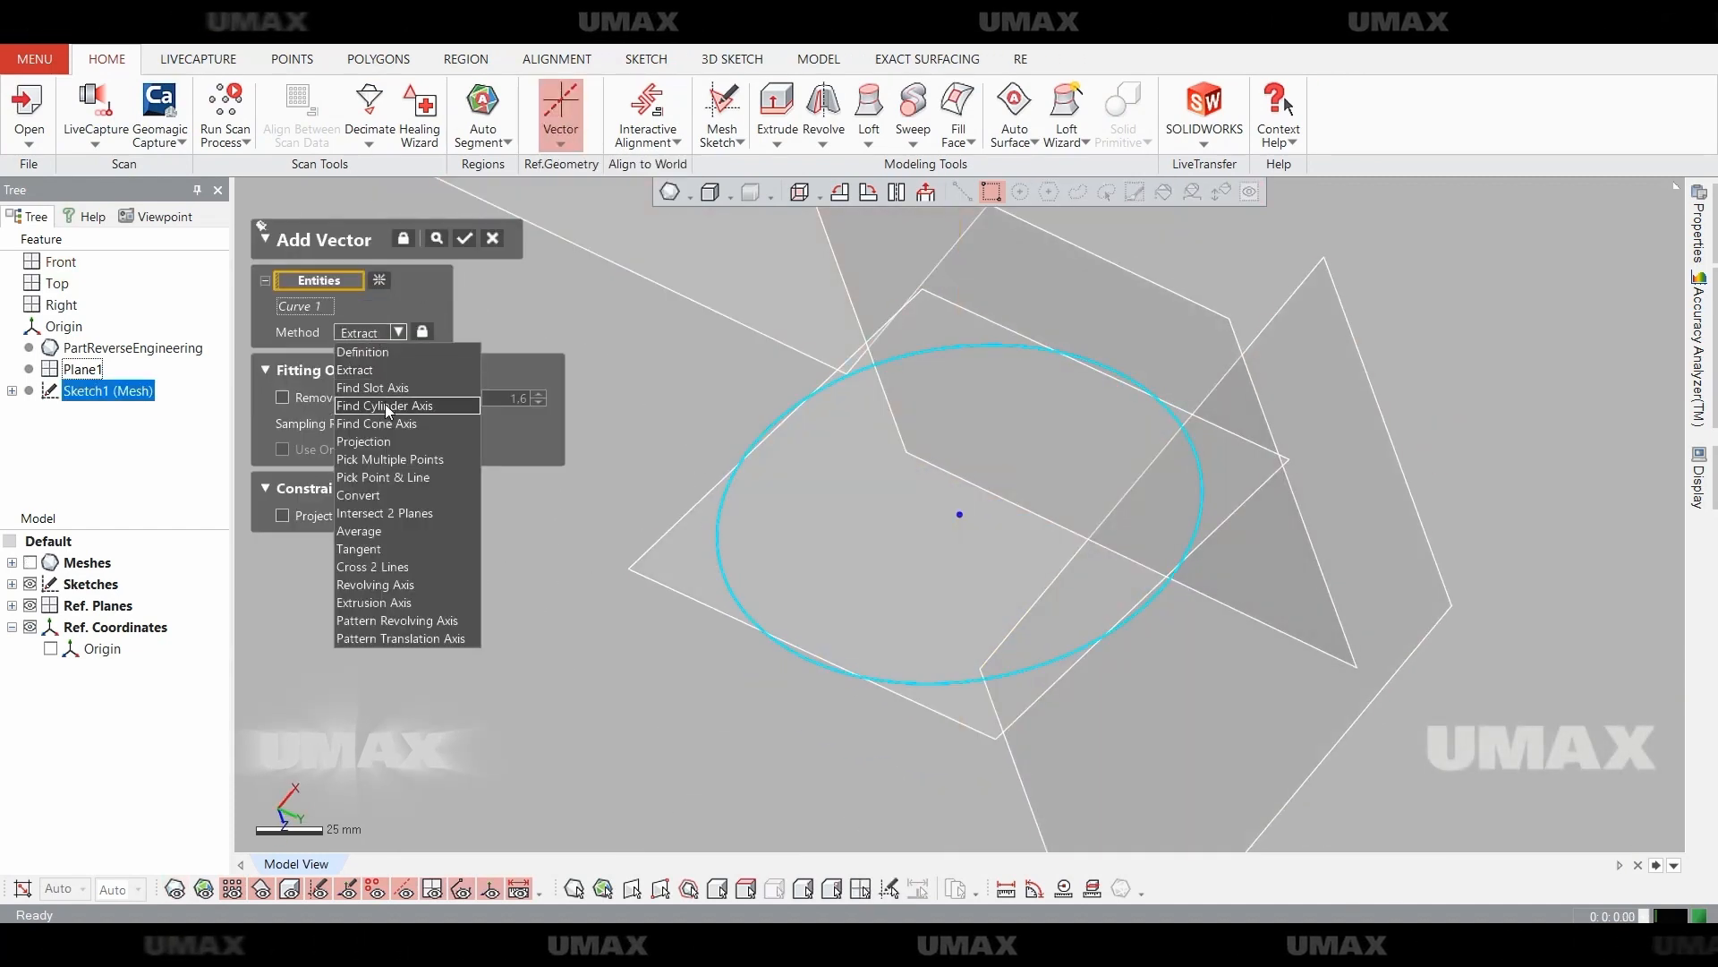
left_click(388, 407)
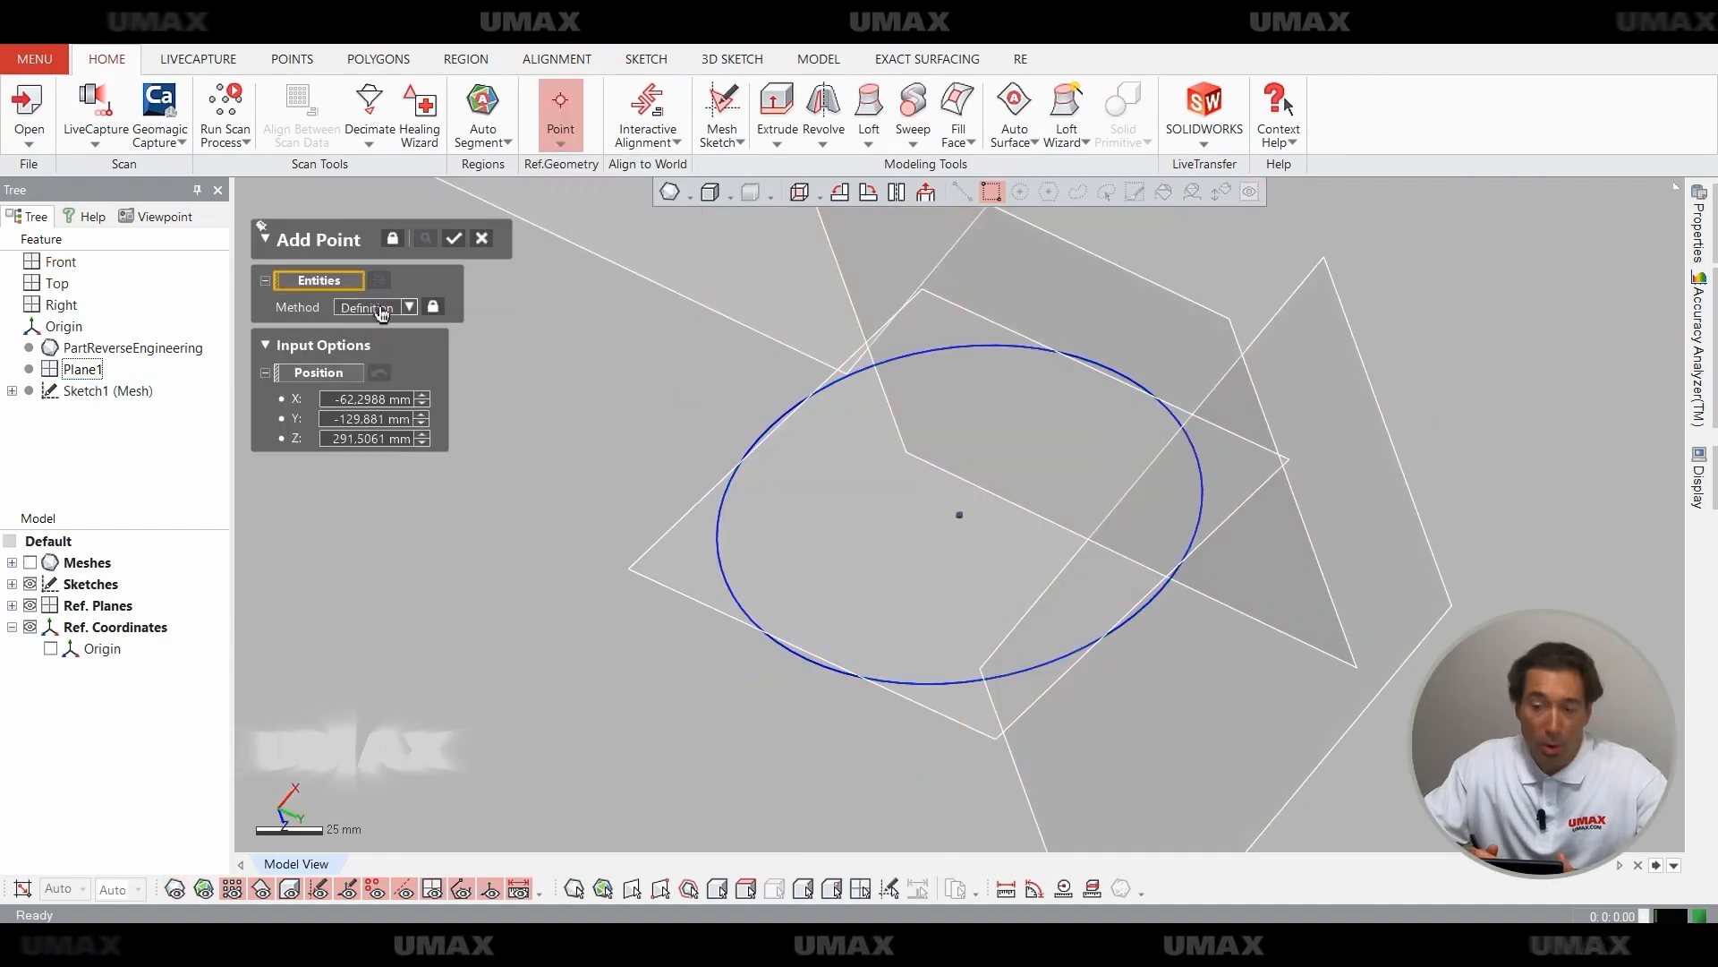
Add a reference point at the sketched outer circle using the Find Circle Center method.
left_click(398, 333)
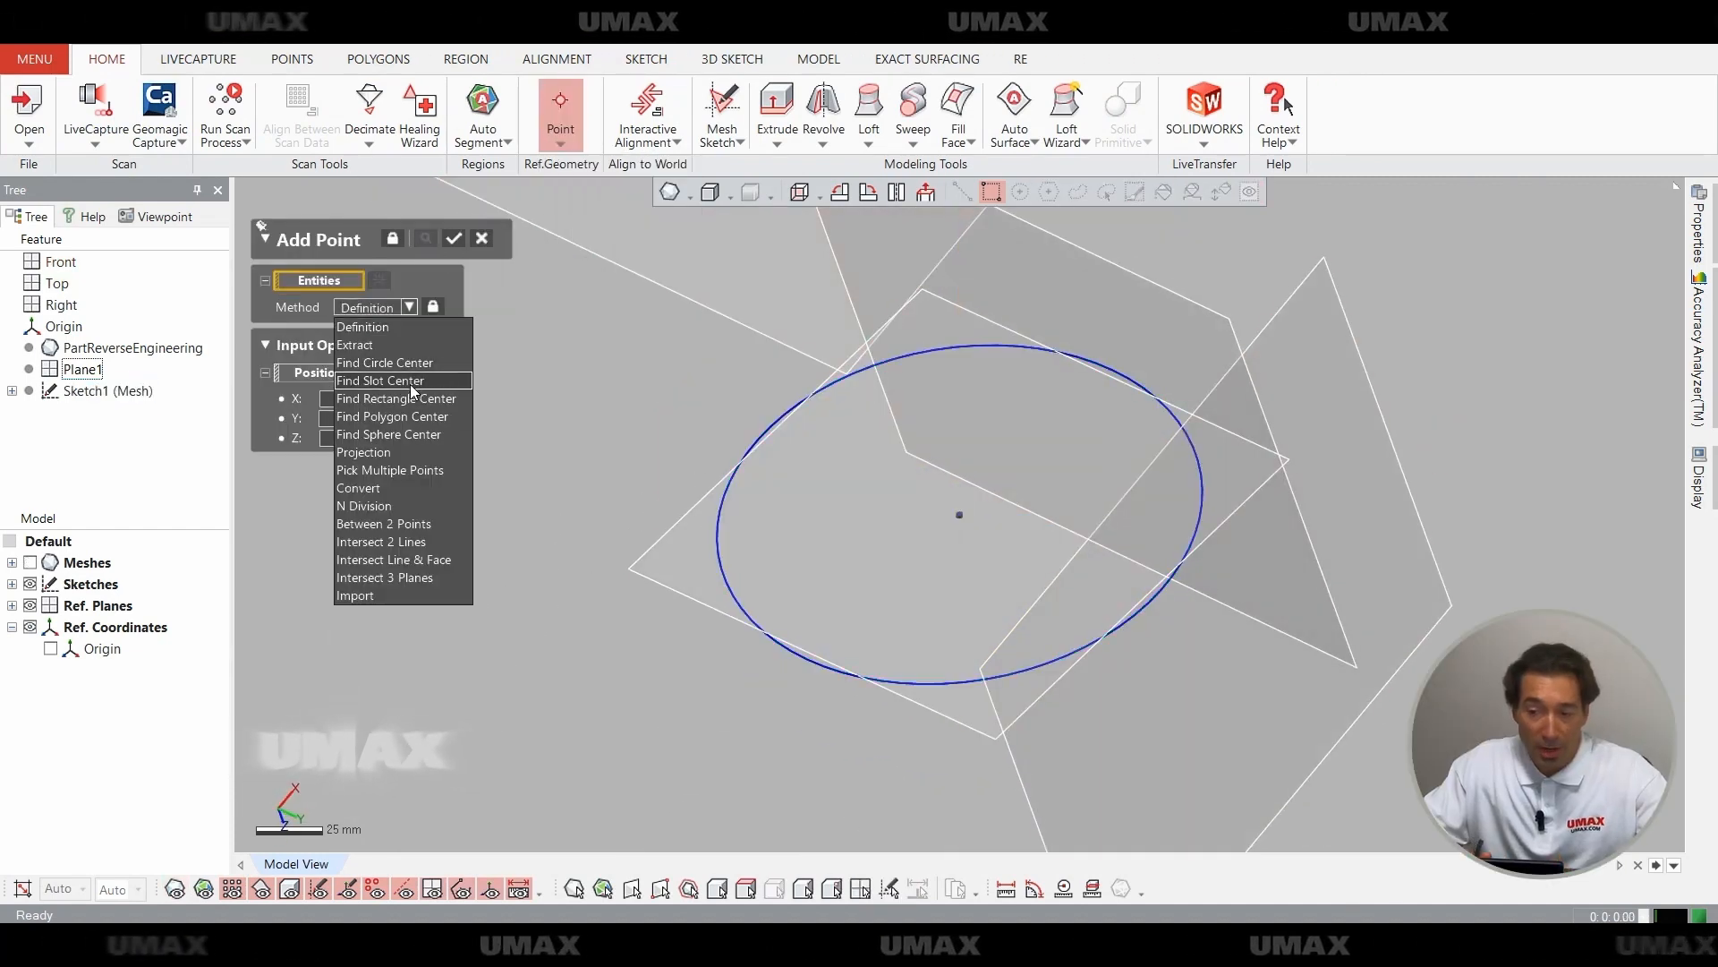
left_click(385, 350)
left_click(716, 512)
left_click(455, 240)
Show the mesh again and turn its selected cylindrical side wall into a region.
right_click_drag(483, 550, 553, 721)
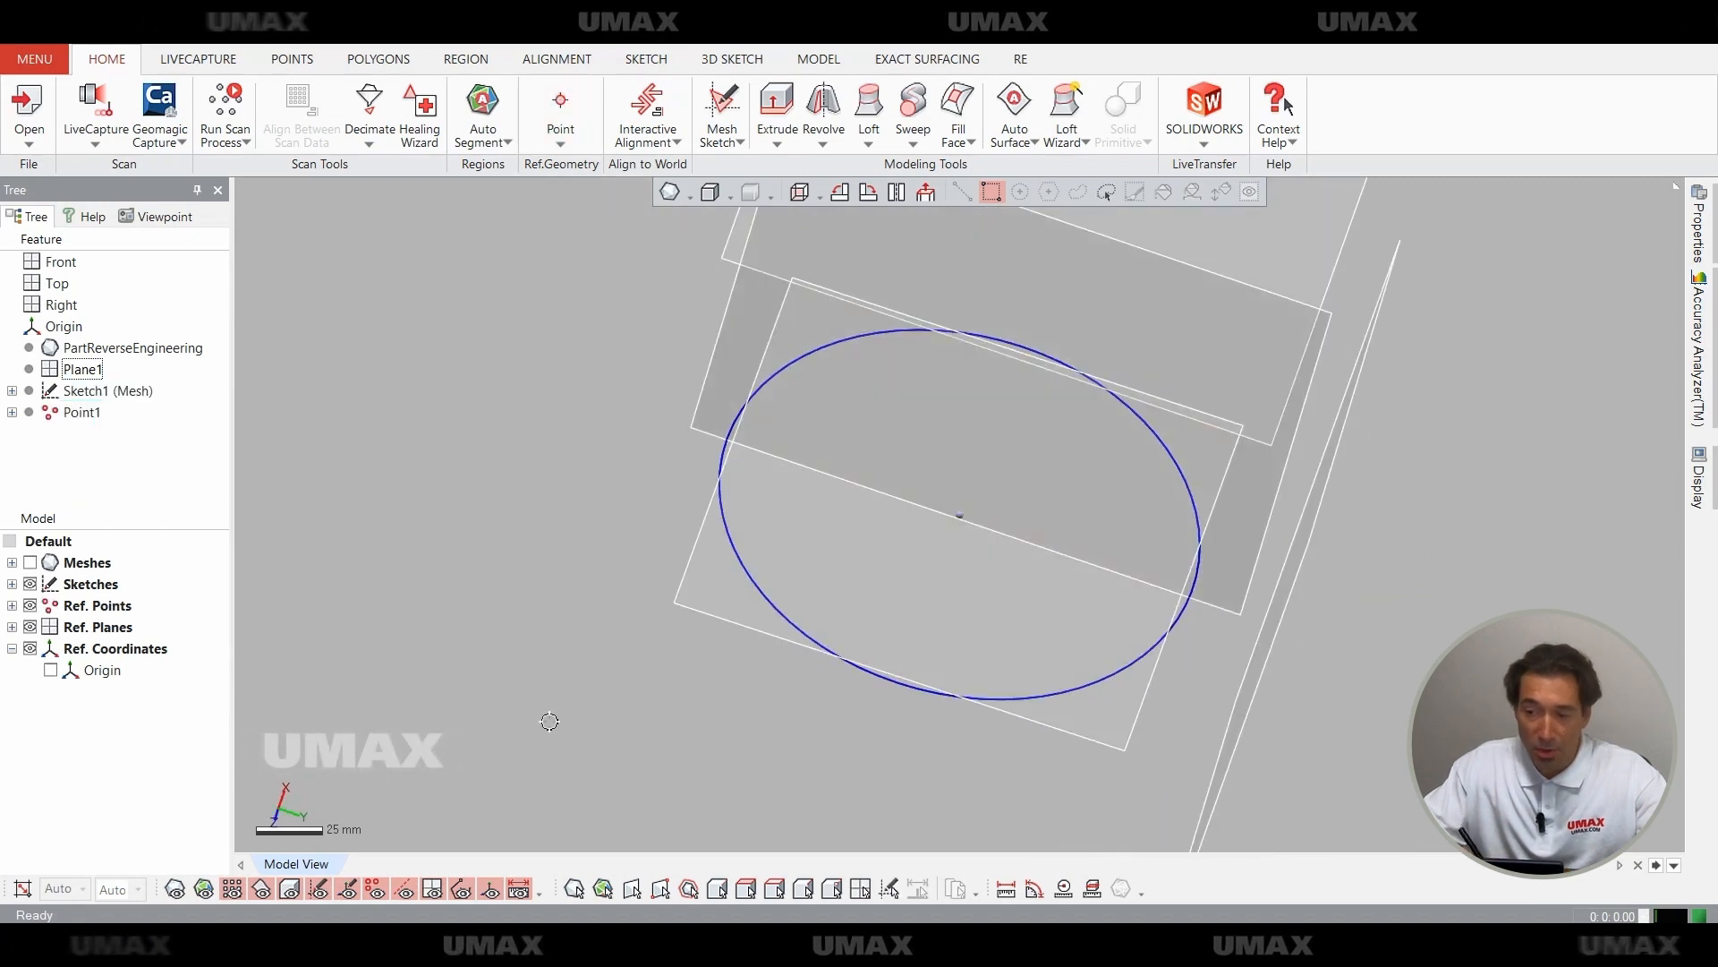
key("ctrl+1")
right_click_drag(894, 690, 1012, 448)
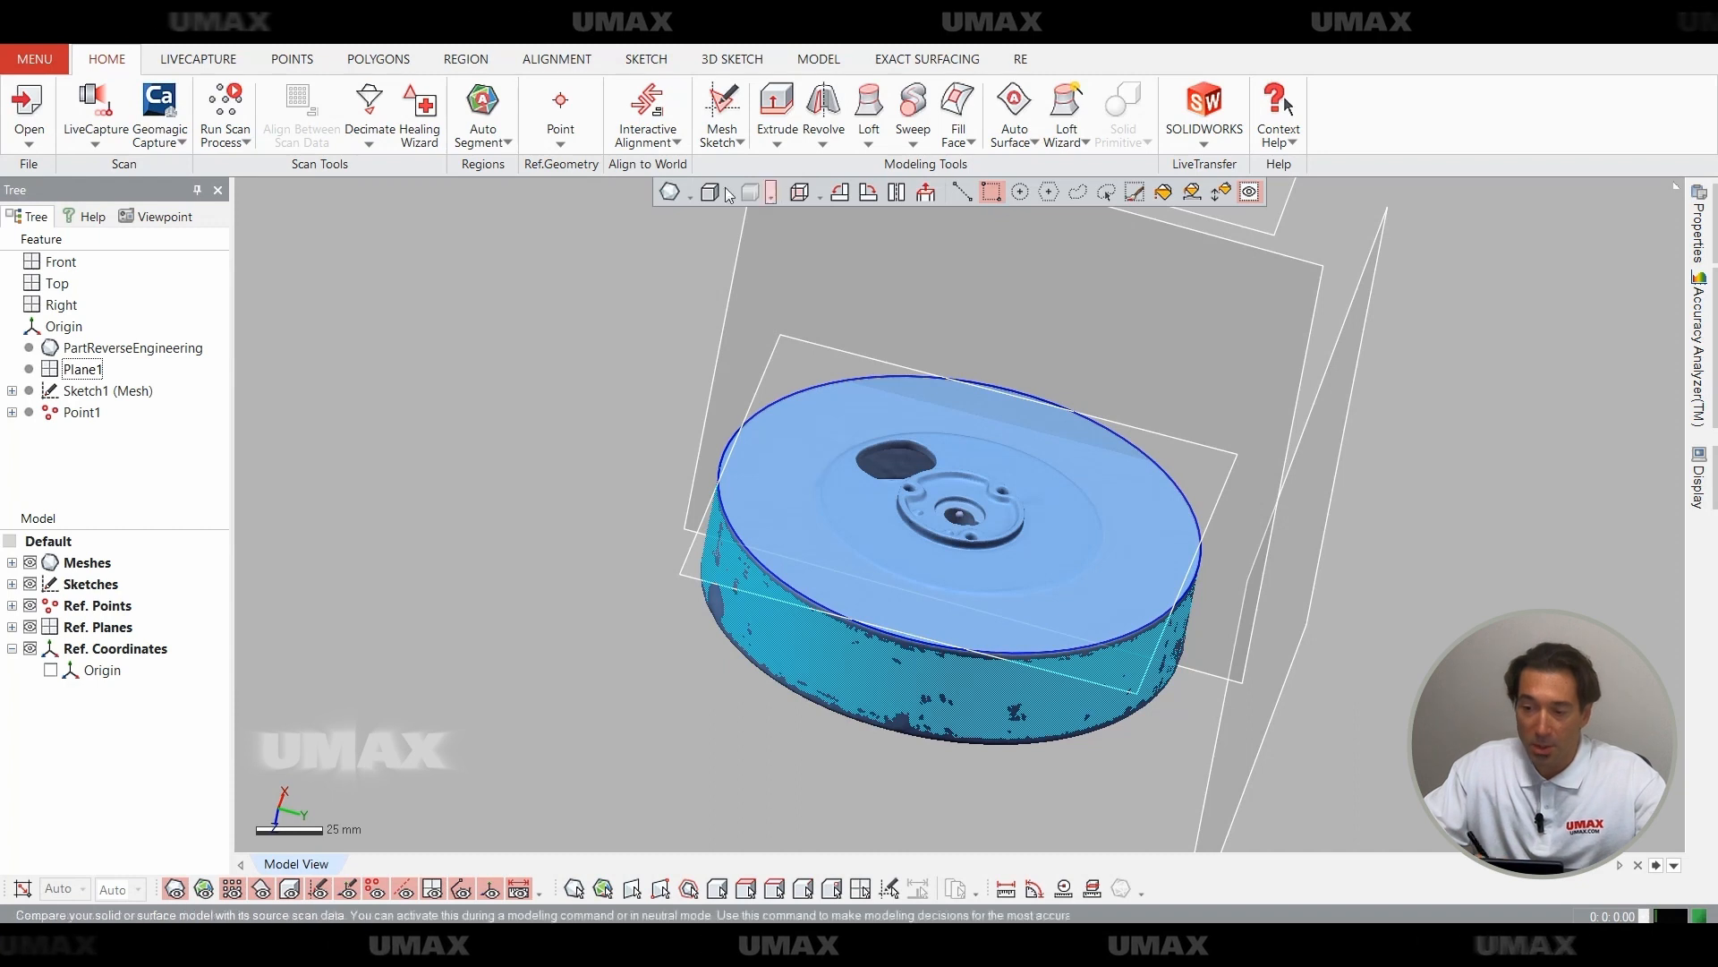
left_click(505, 143)
left_click(490, 224)
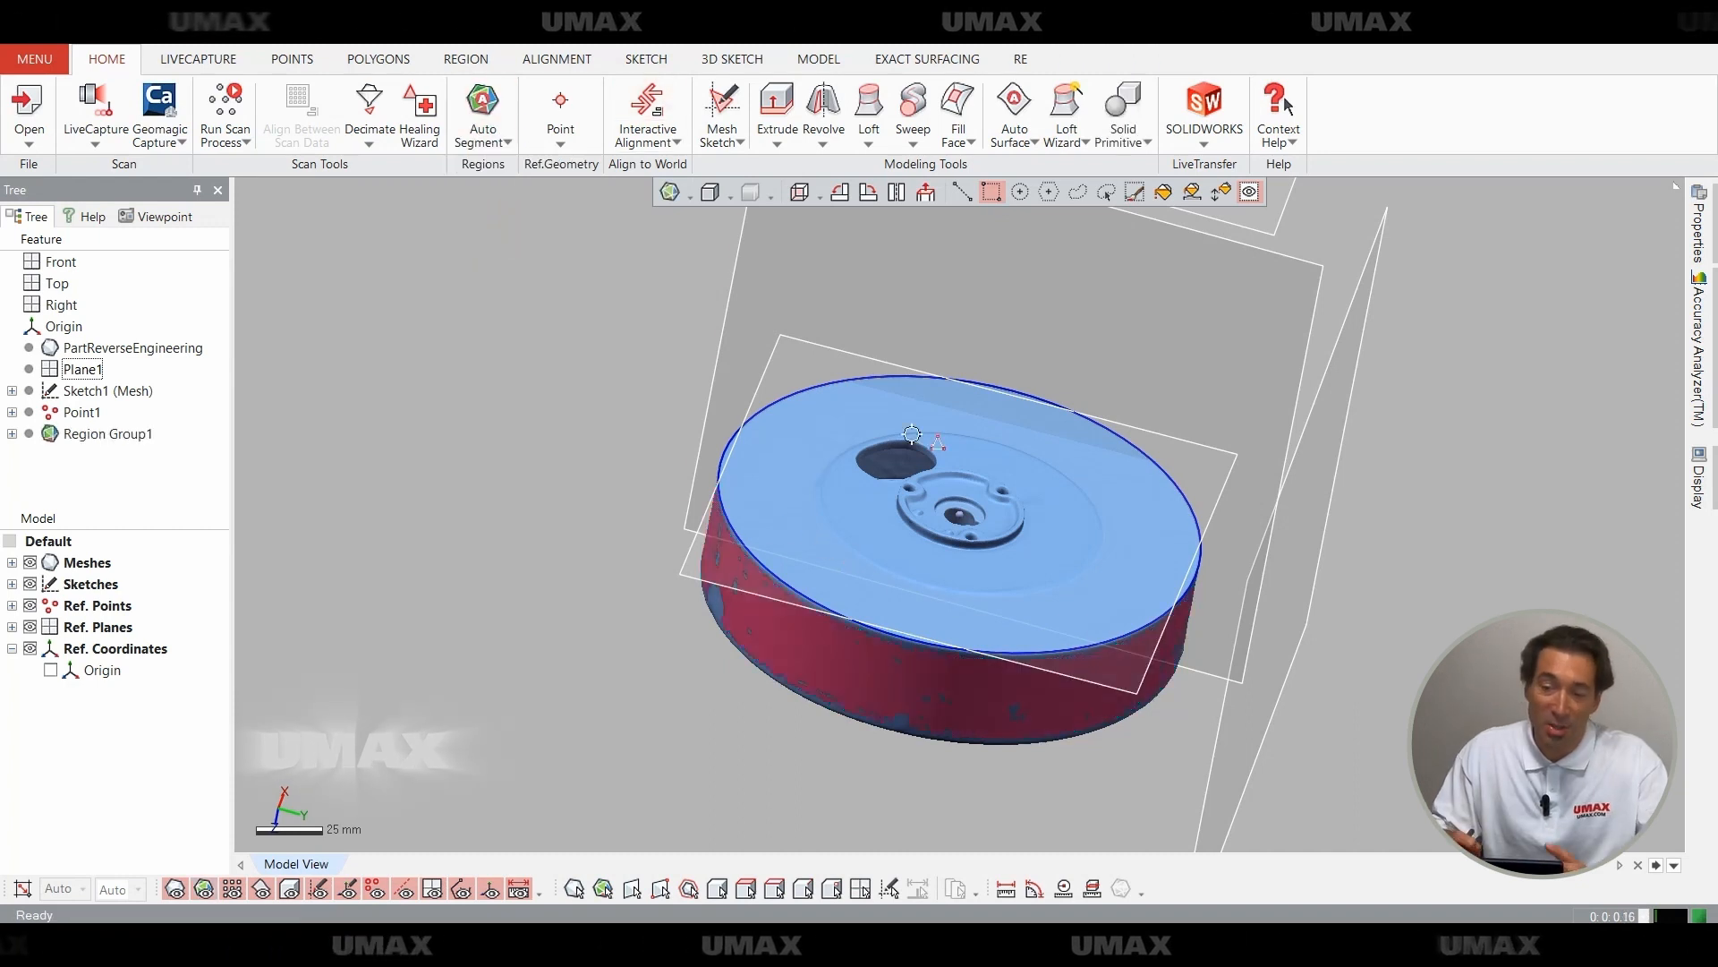
Add a reference vector from the side-wall region using the Find Cylinder Axis method.
left_click(560, 143)
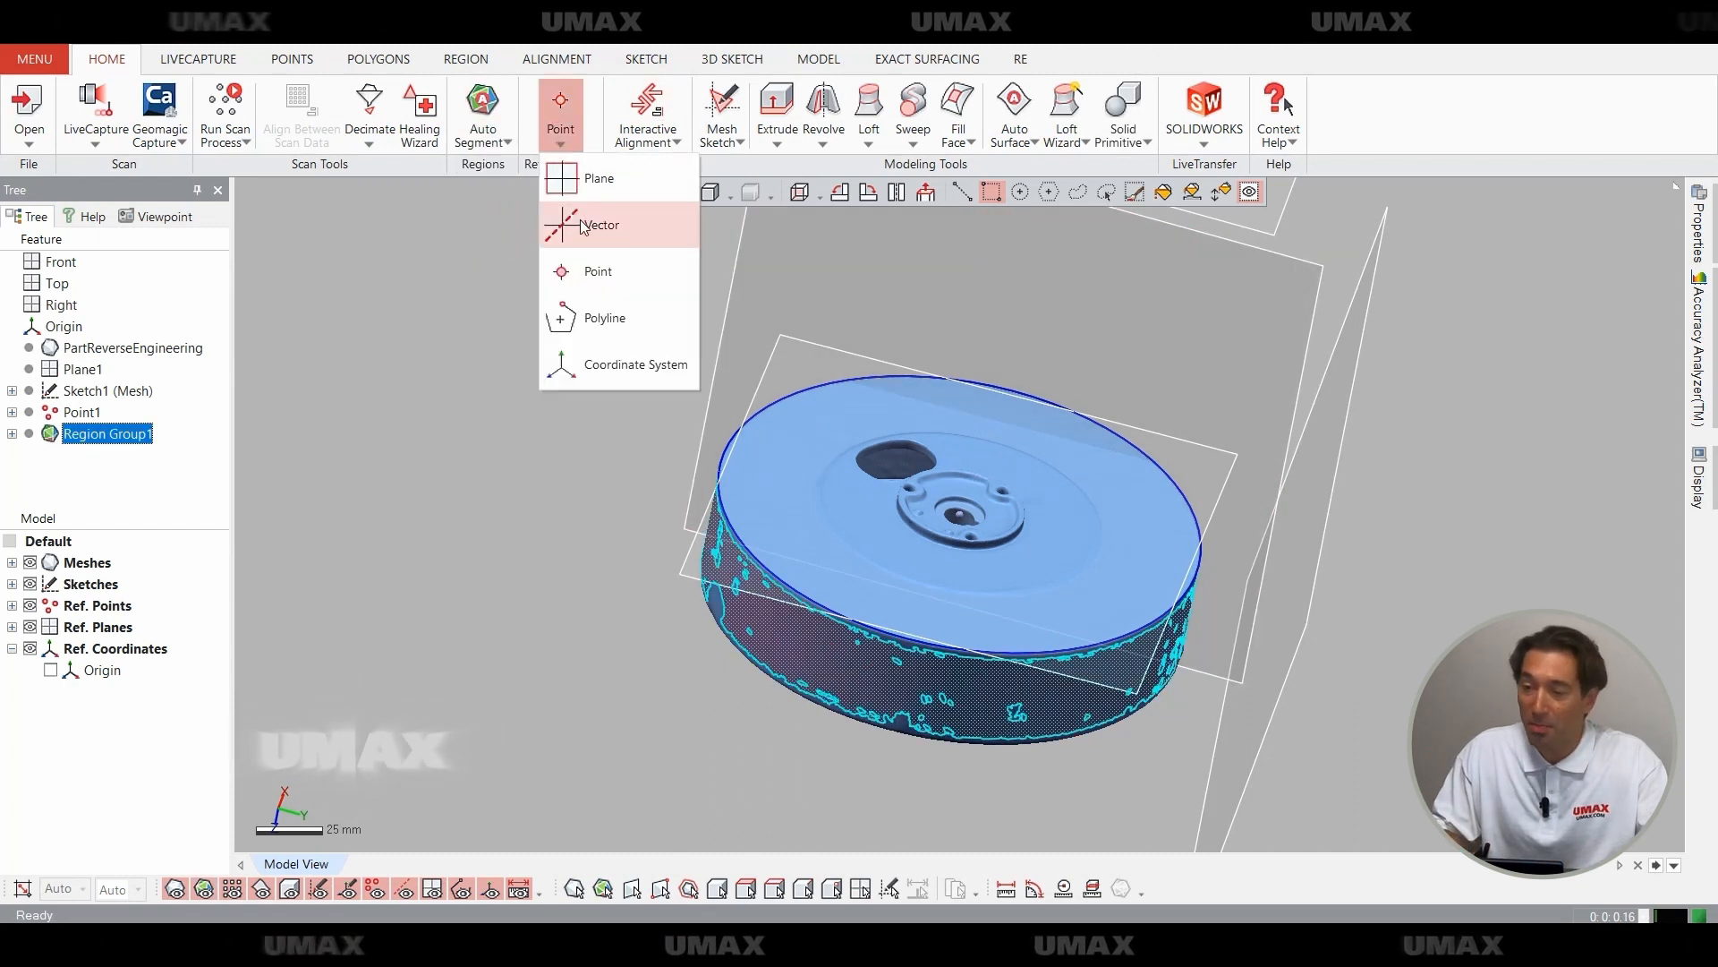
left_click(591, 223)
left_click(398, 332)
left_click(384, 399)
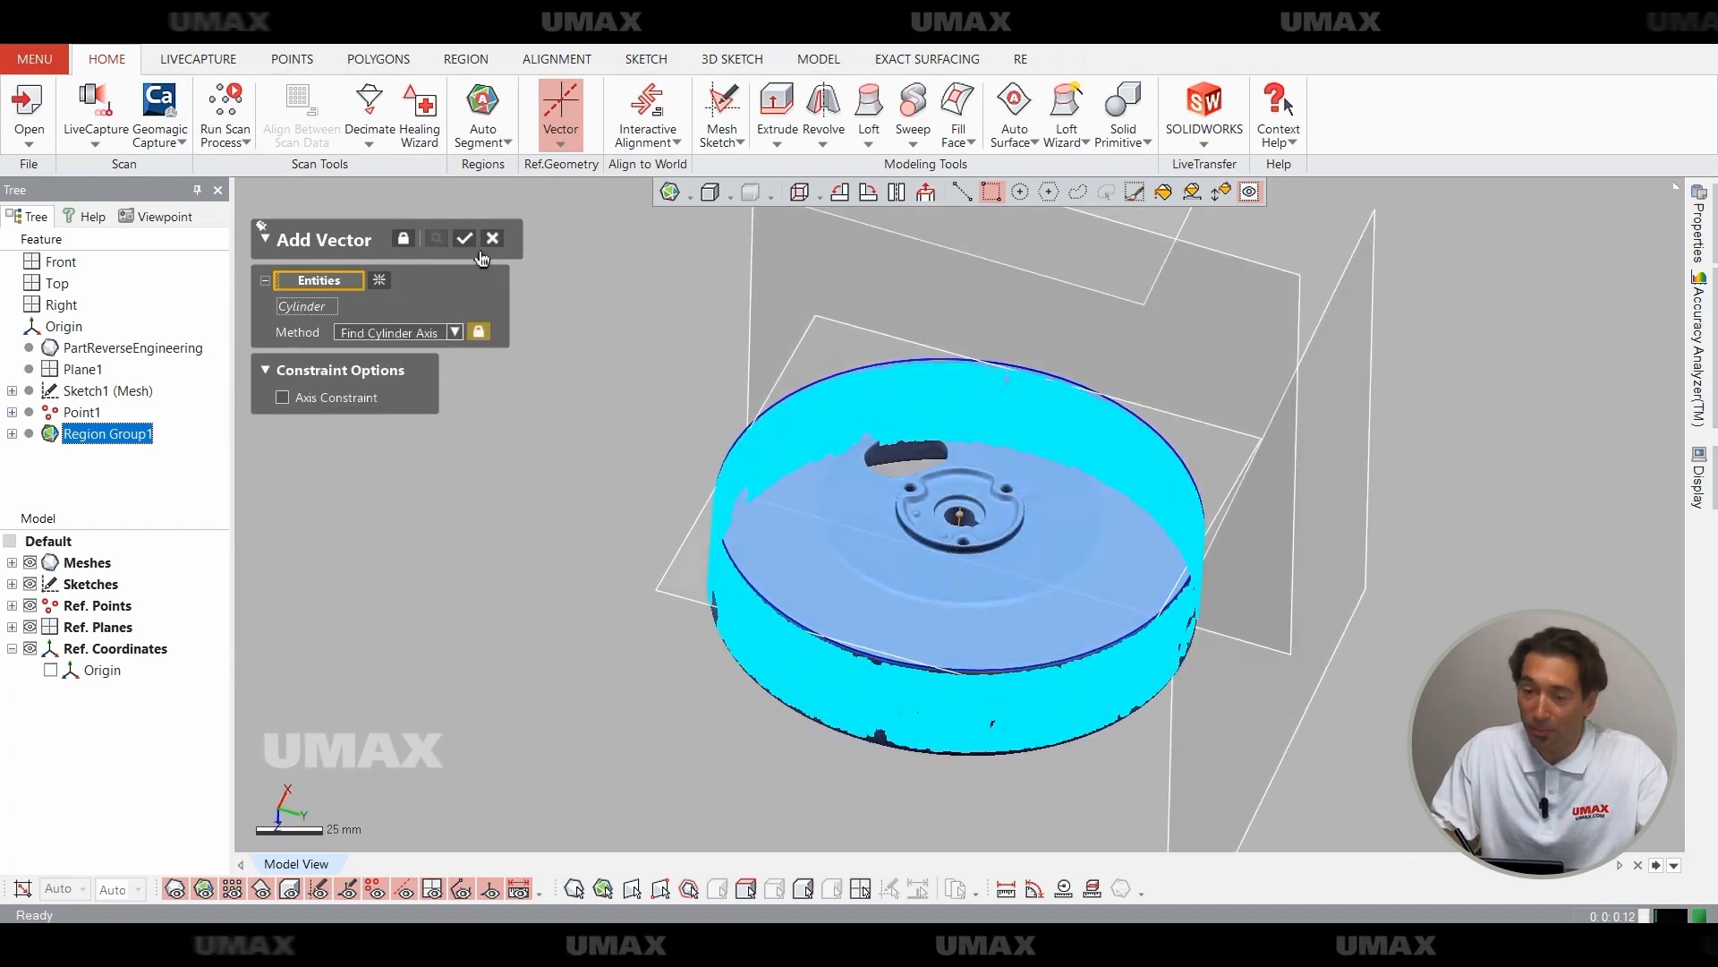
left_click(465, 238)
Align the mesh to the origin with 3-2-1 Interactive Alignment, using Plane1, Vector1 and Point1 as plane, vector and position.
left_click(646, 112)
left_click(497, 242)
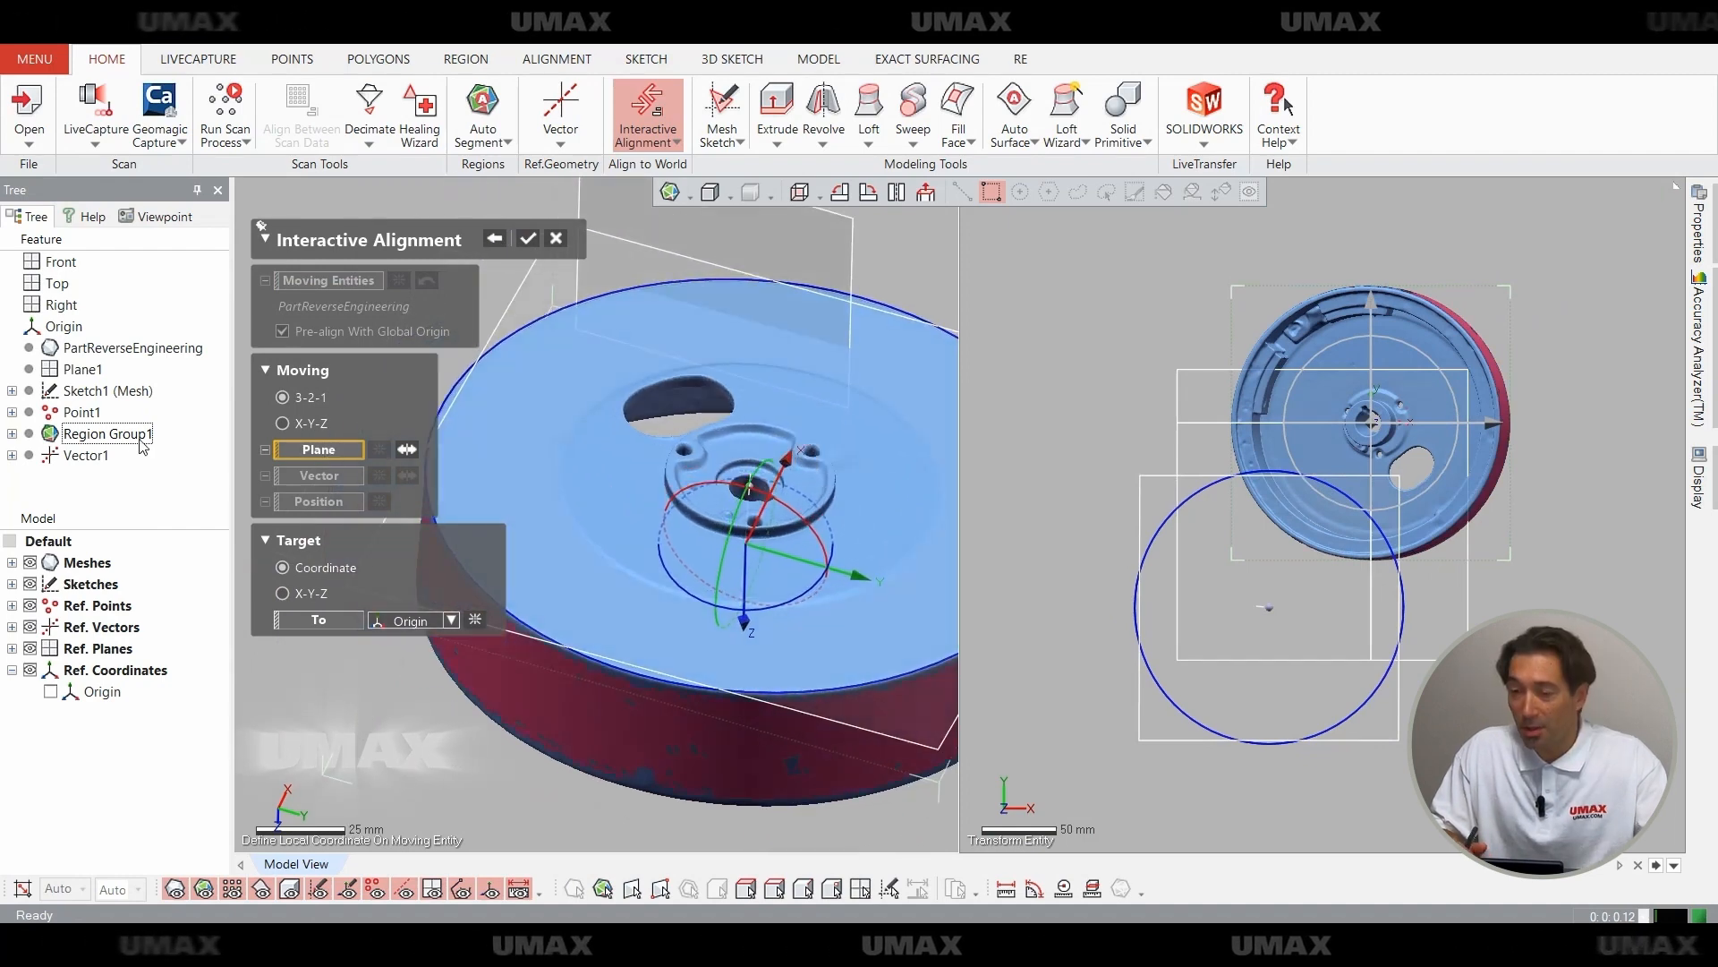
left_click(83, 369)
left_click(85, 455)
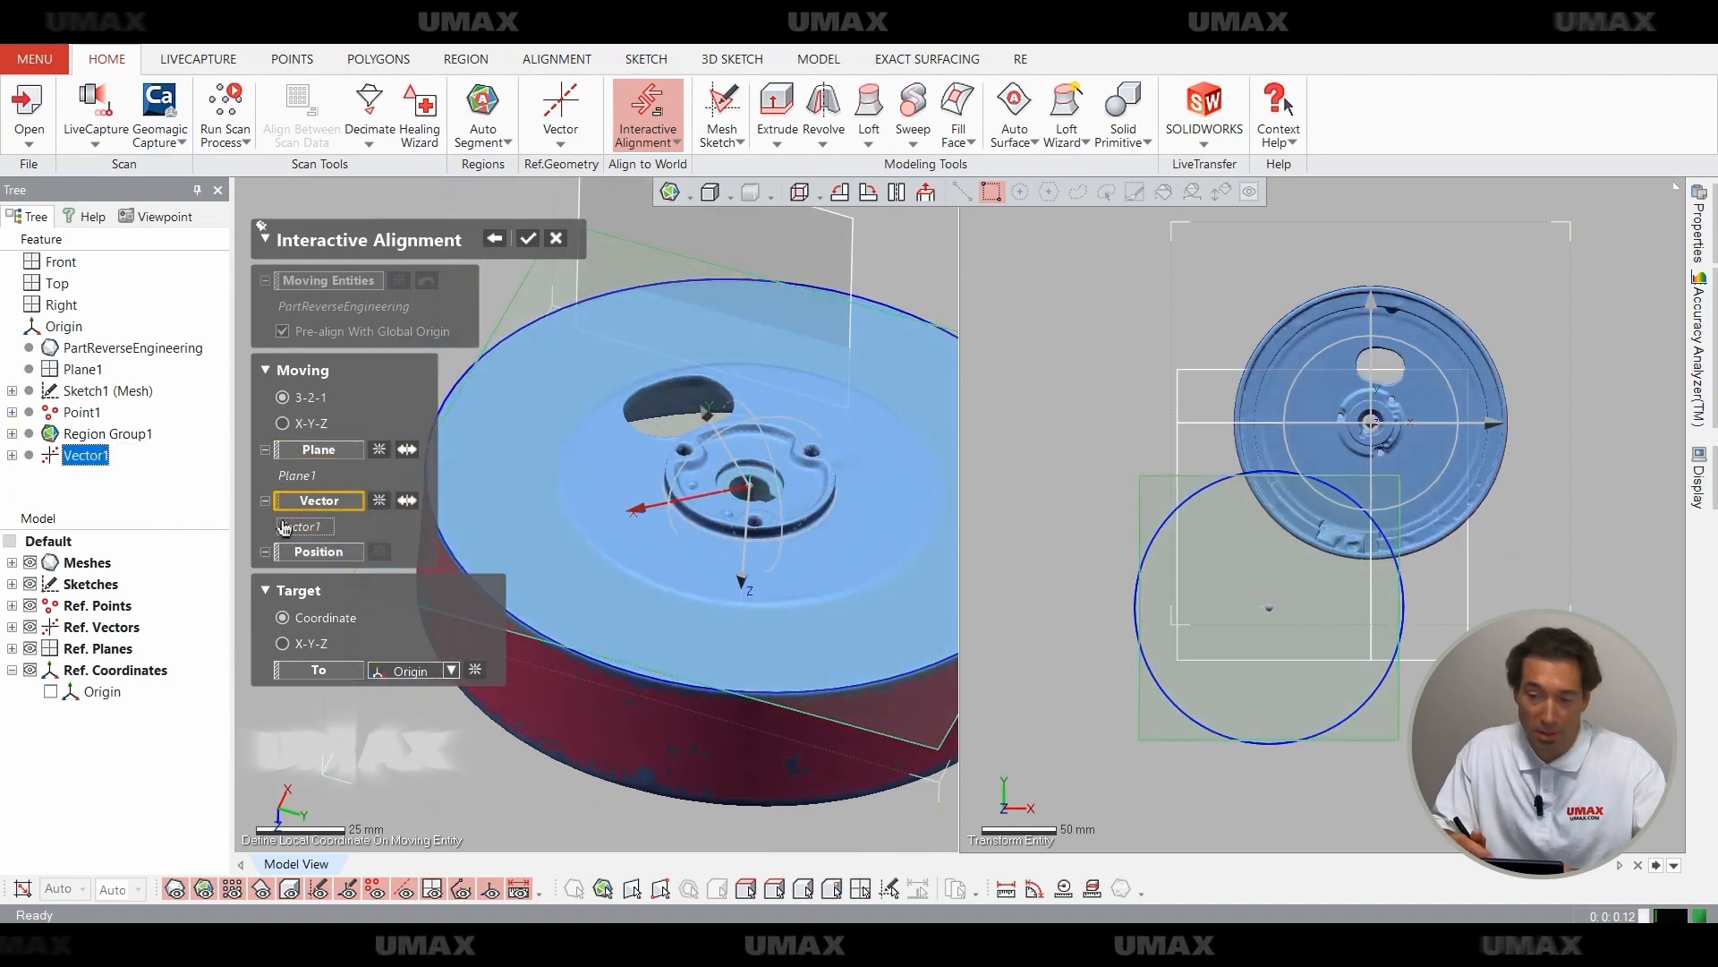
left_click(82, 412)
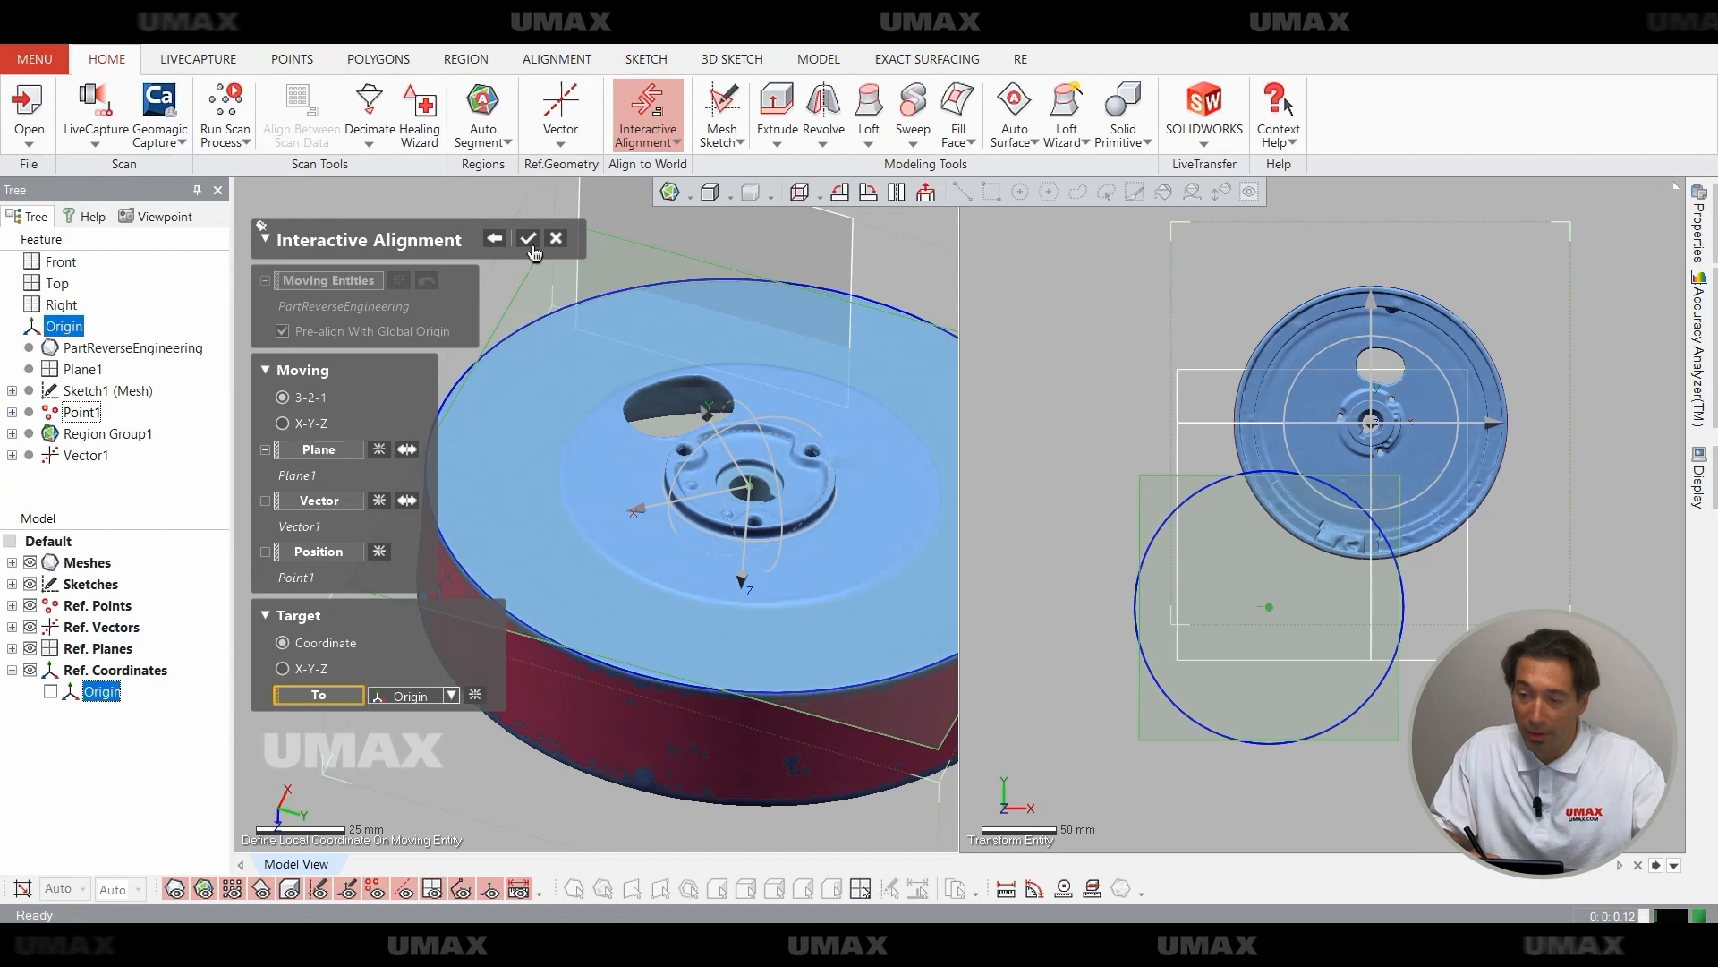
left_click(528, 239)
Hide the reference planes, sketches, reference points and regions, and check the aligned part in several standard views.
left_click(434, 888)
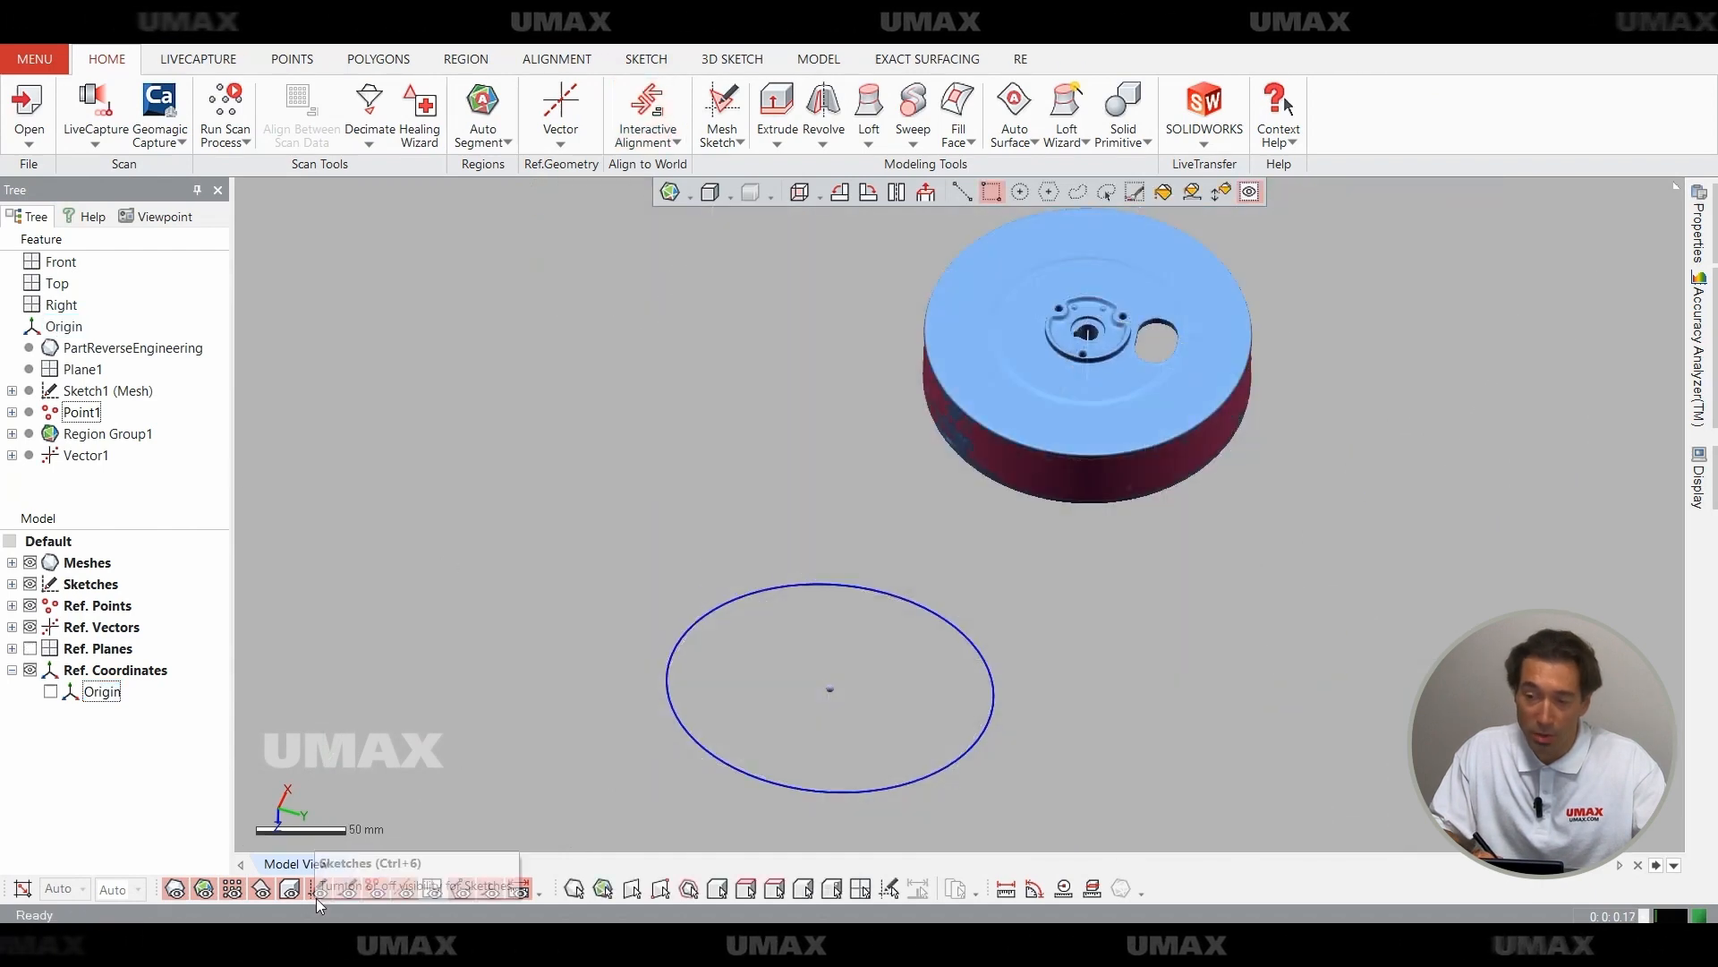
key("alt+1")
key("alt+4")
key("alt+6")
key("alt+7")
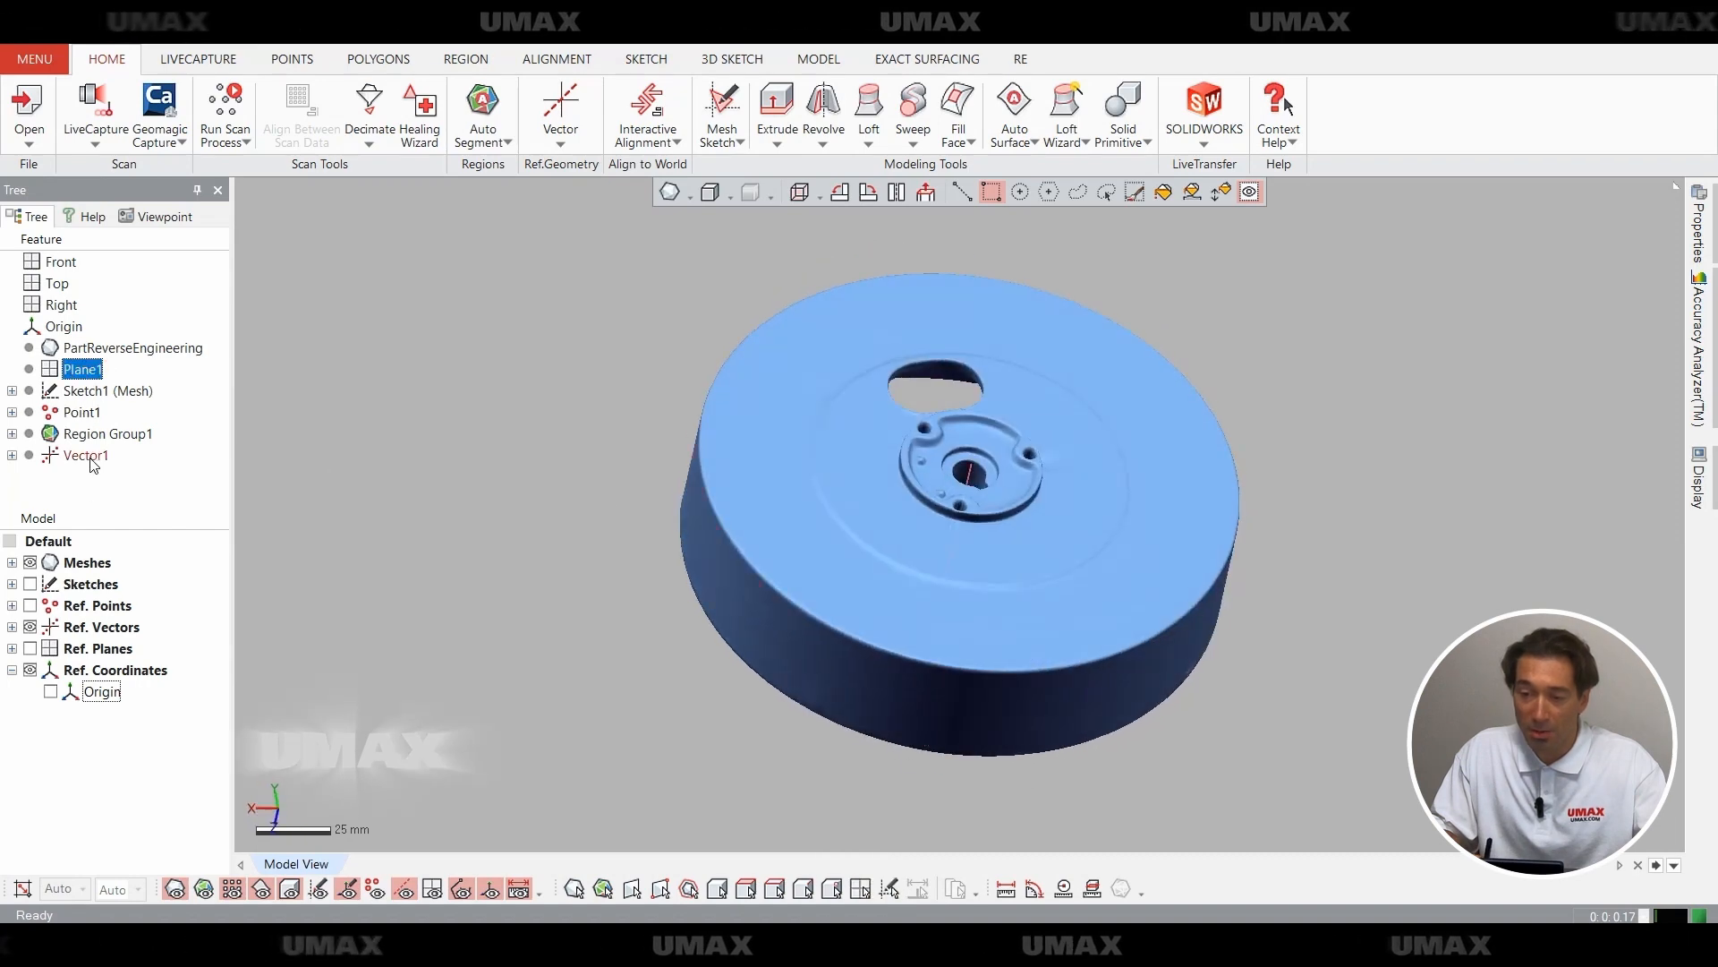
Delete the features used for the alignment, from Plane1 through Vector1, leaving only the mesh.
left_click(91, 458, "shift")
right_click(107, 419)
left_click(152, 417)
left_click(820, 564)
Check the aligned mesh against the reference planes and hide those planes.
right_click_drag(975, 535, 873, 434)
key("alt+1")
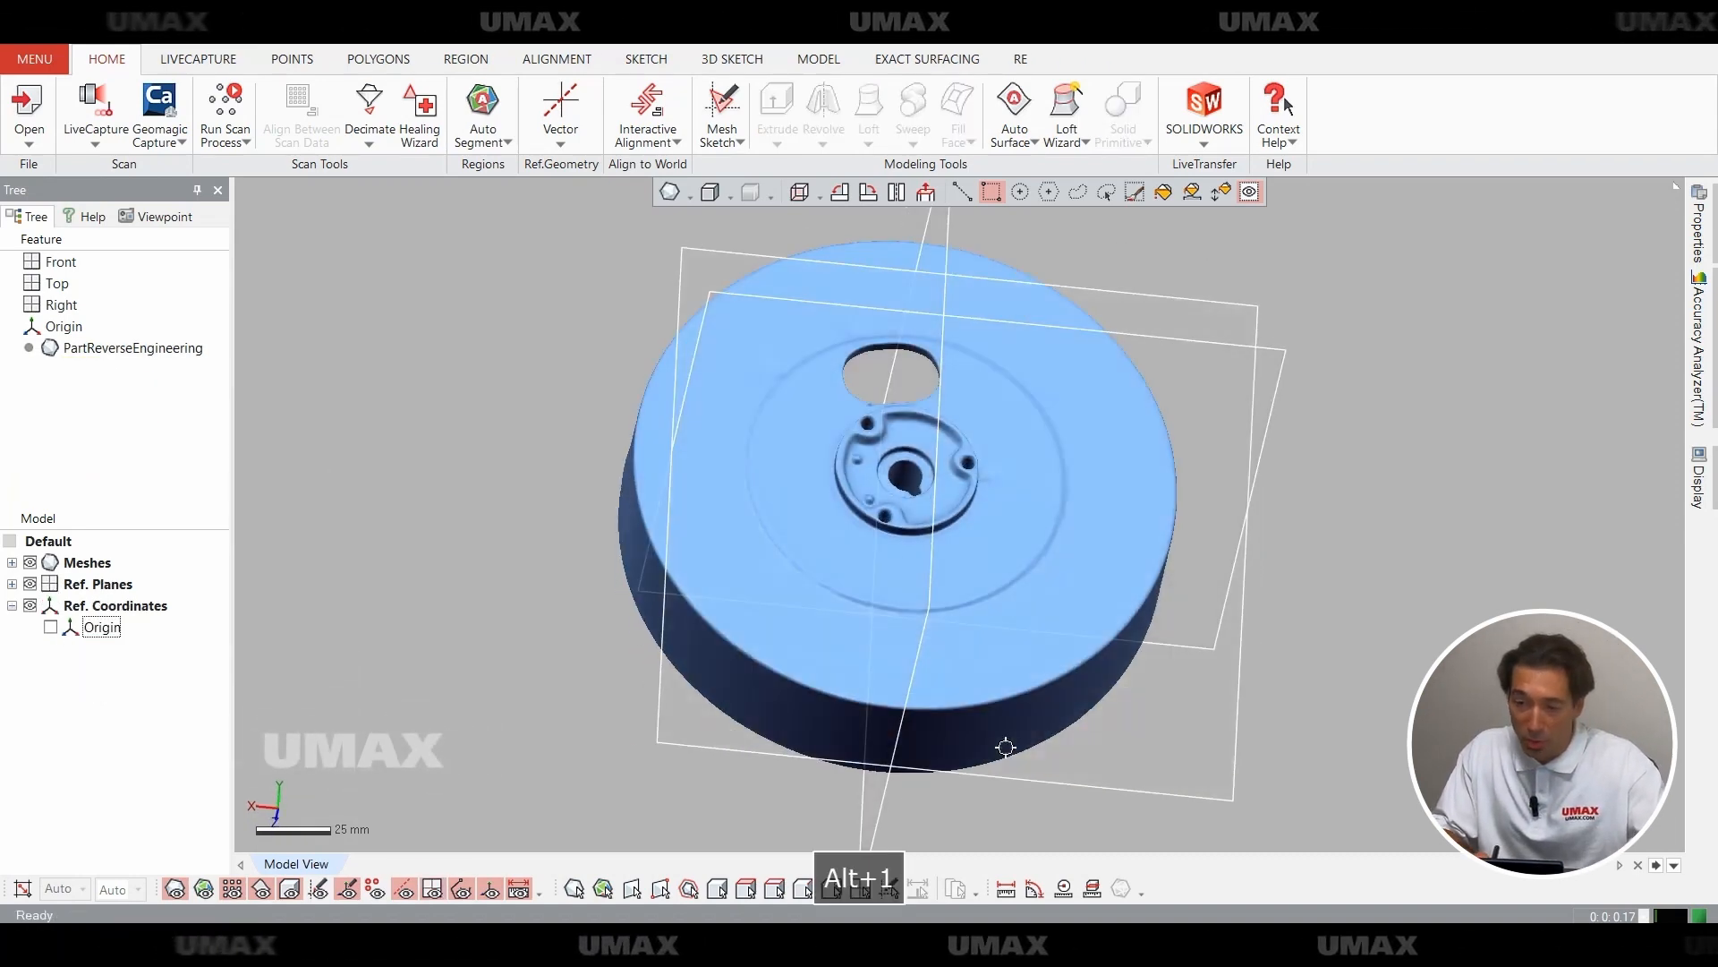
right_click_drag(1053, 505, 568, 463)
key("ctrl+0")
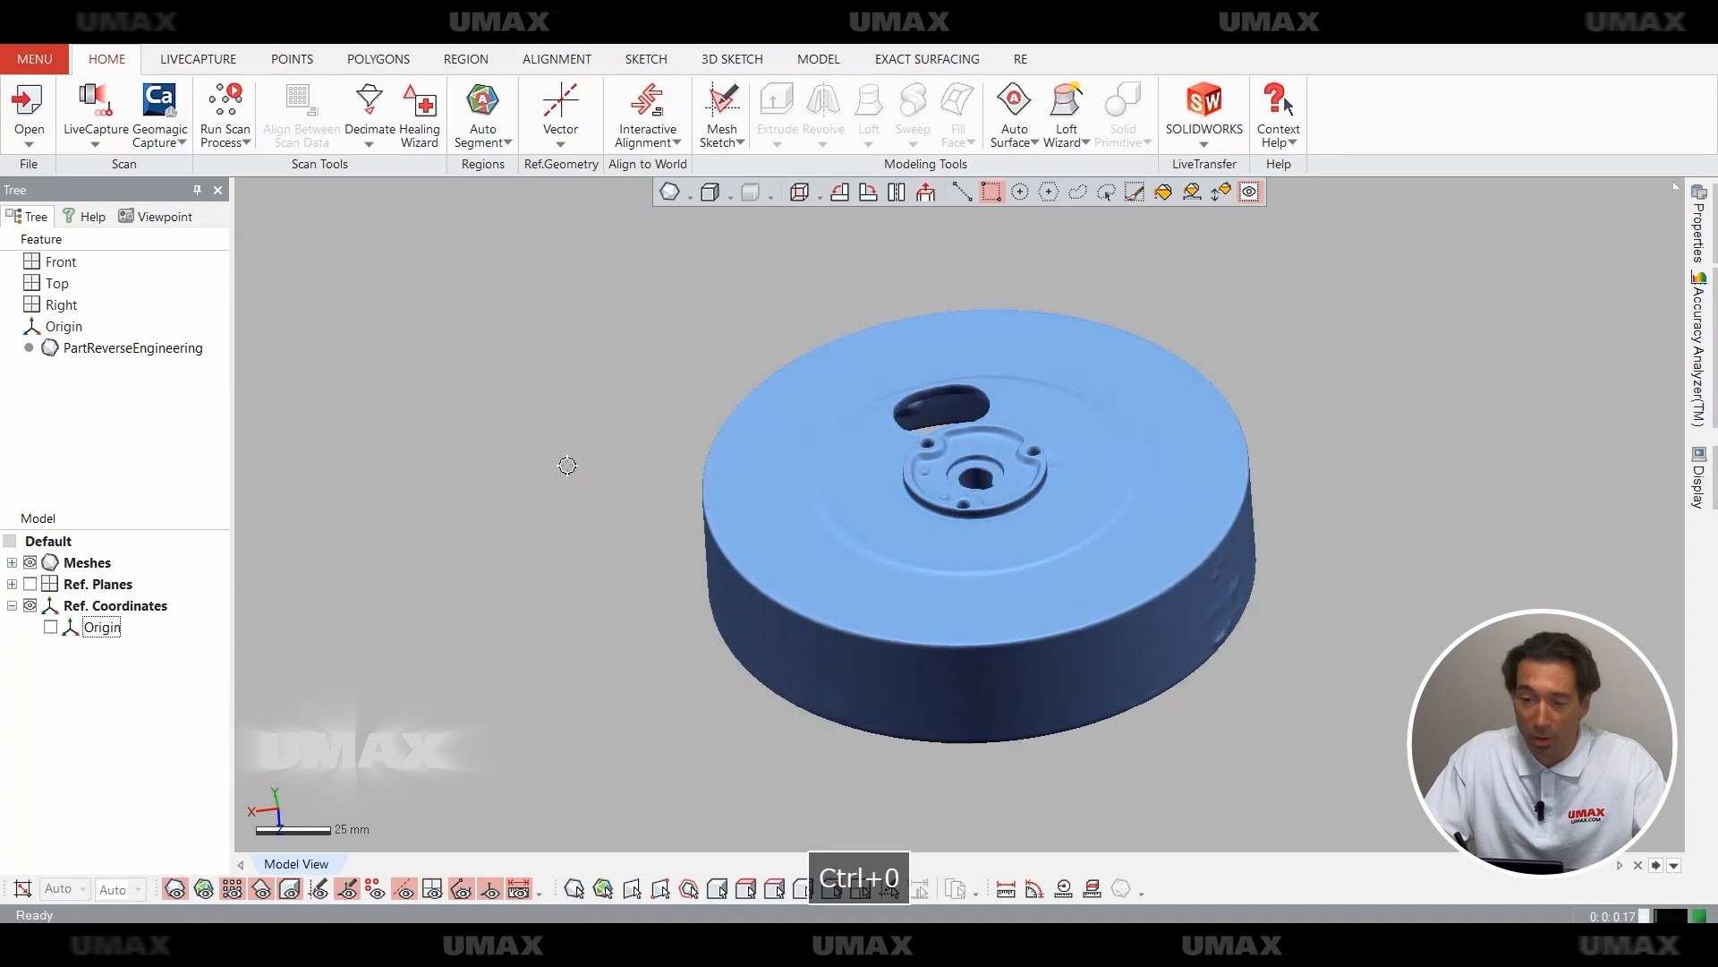
Select the cylindrical side wall of the aligned mesh and insert a region from it.
left_click(1114, 656)
left_click(507, 142)
left_click(499, 227)
Create a vector along the aligned part's axis from the new side-wall region using Find Cylinder Axis.
left_click(556, 100)
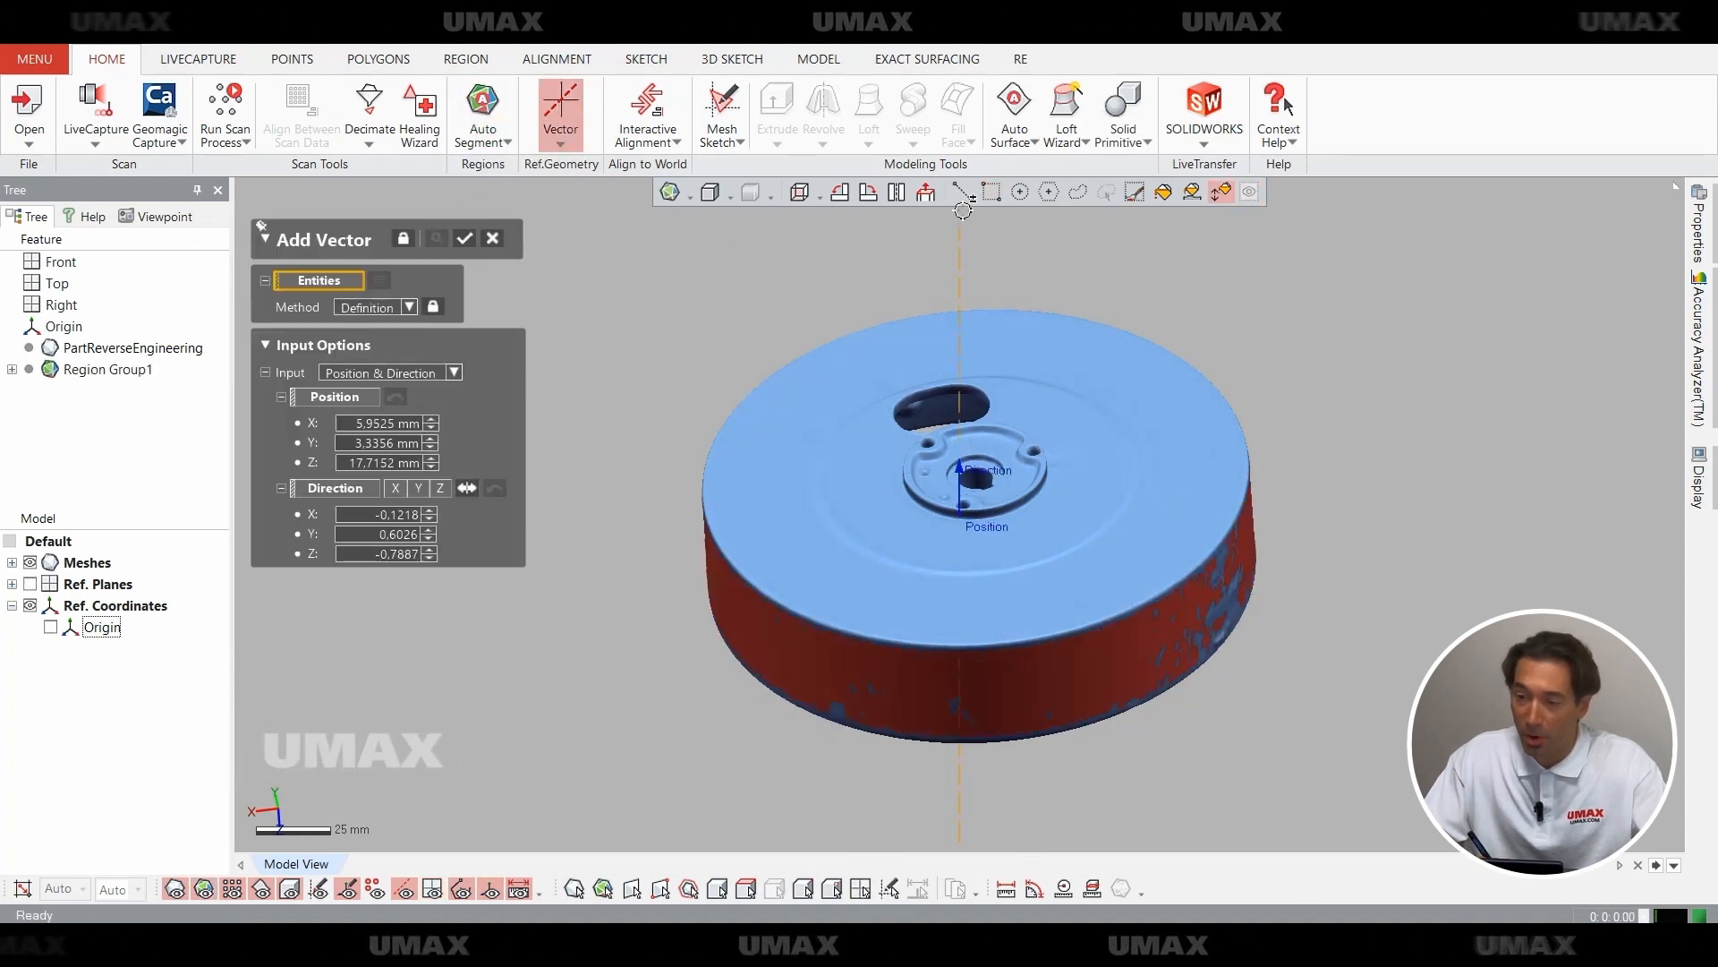
left_click(1074, 671)
left_click(456, 332)
left_click(427, 409)
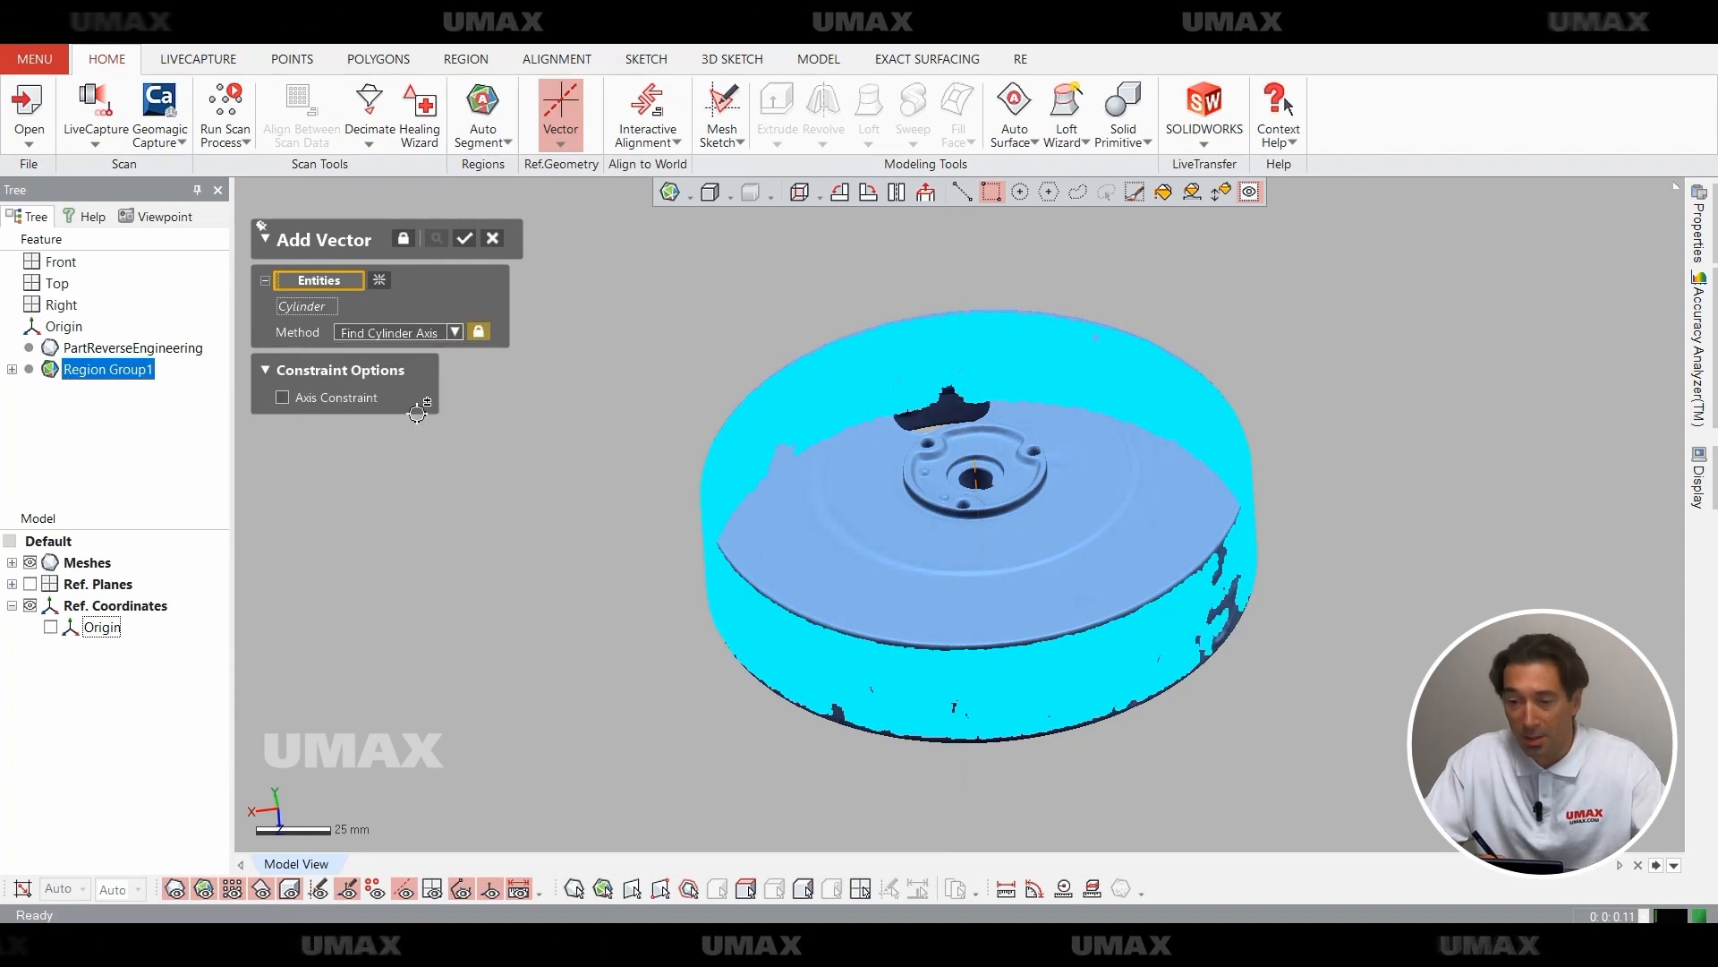
left_click(462, 242)
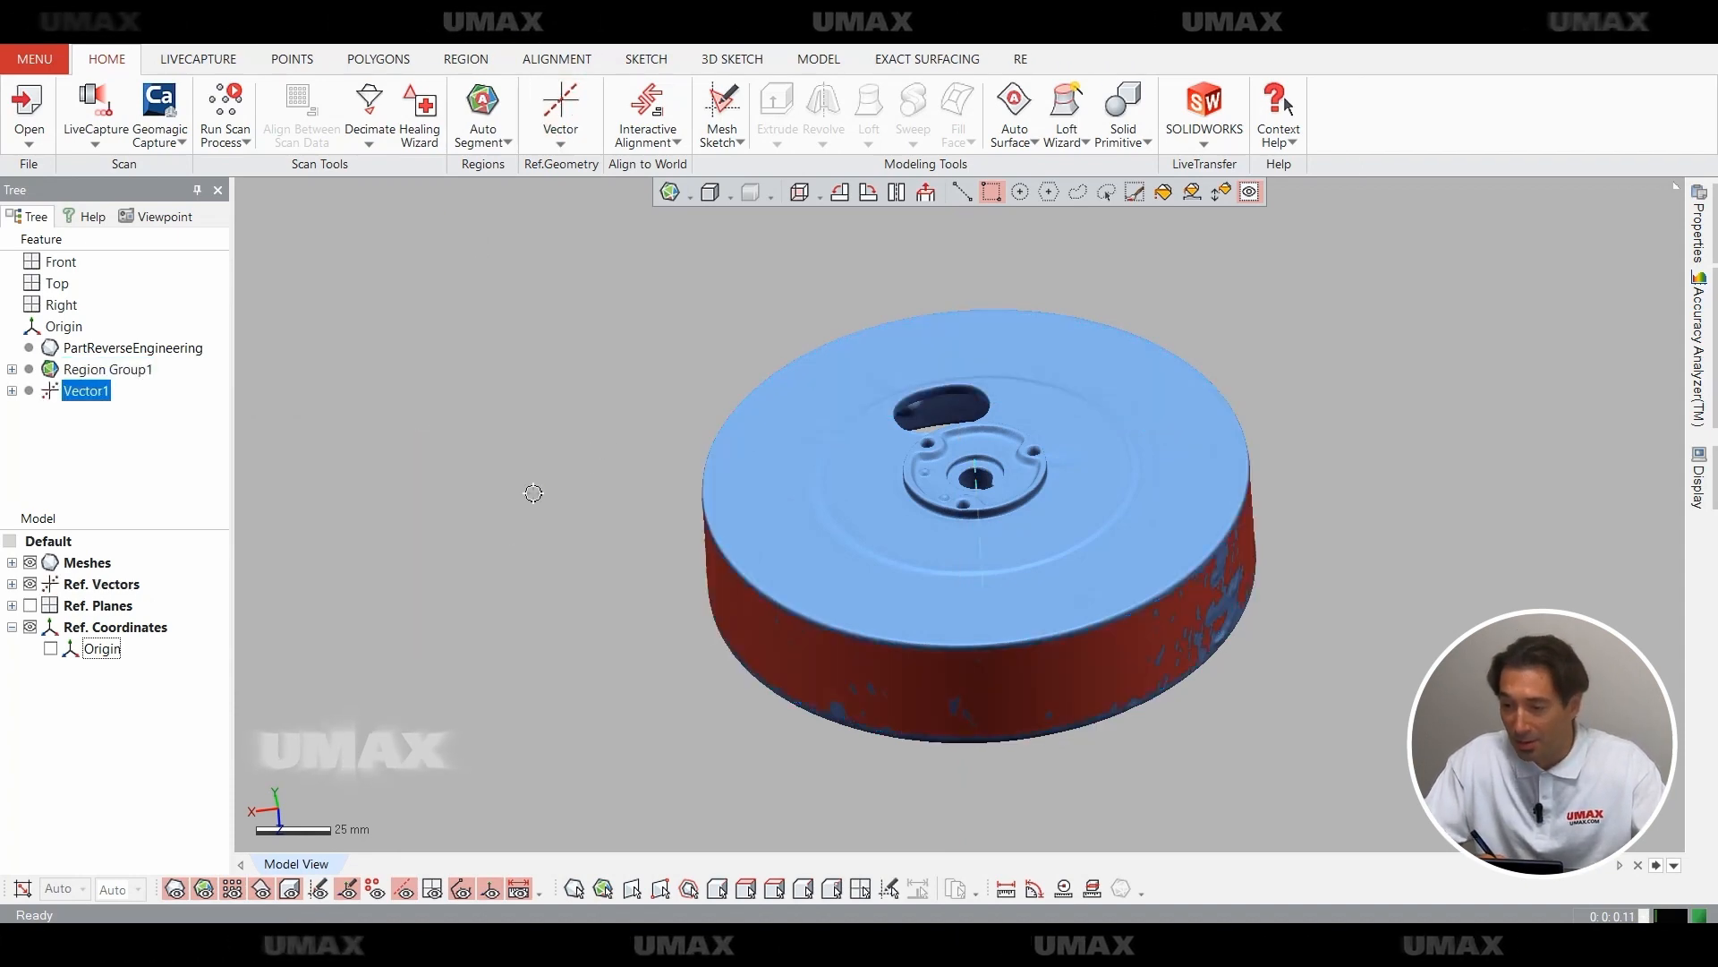
Set up a mesh sketch on the Top plane with the Rotational Method and Vector1 as the central axis.
left_click(722, 106)
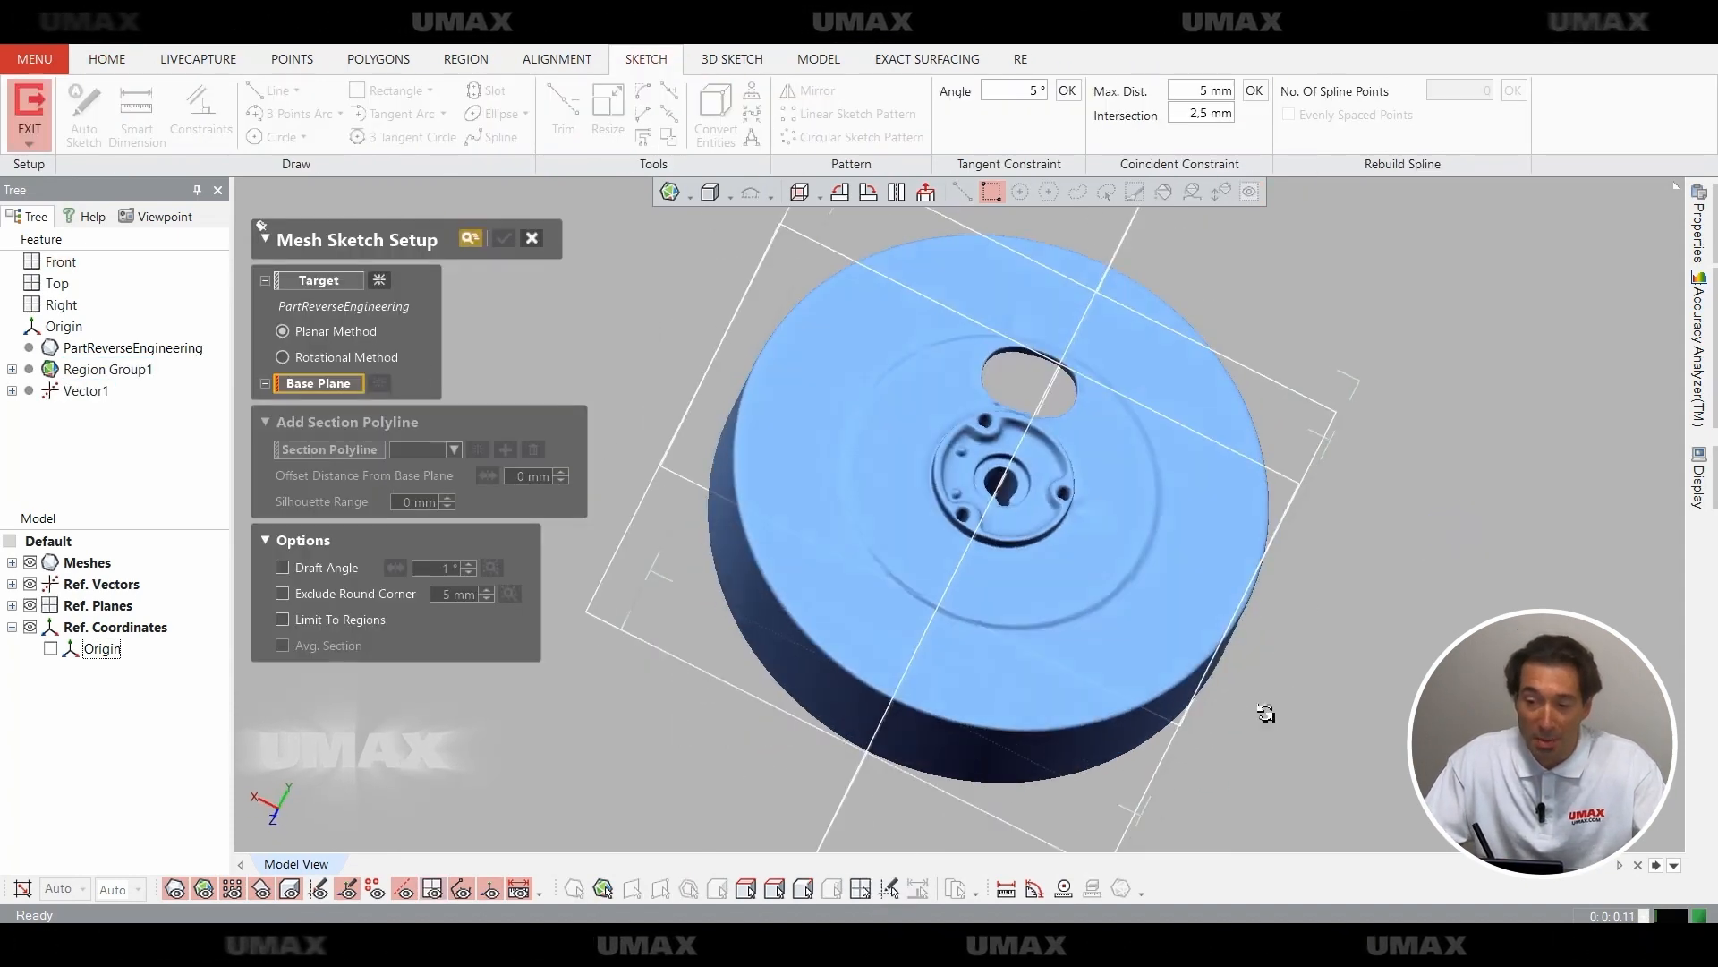
left_click(1287, 403)
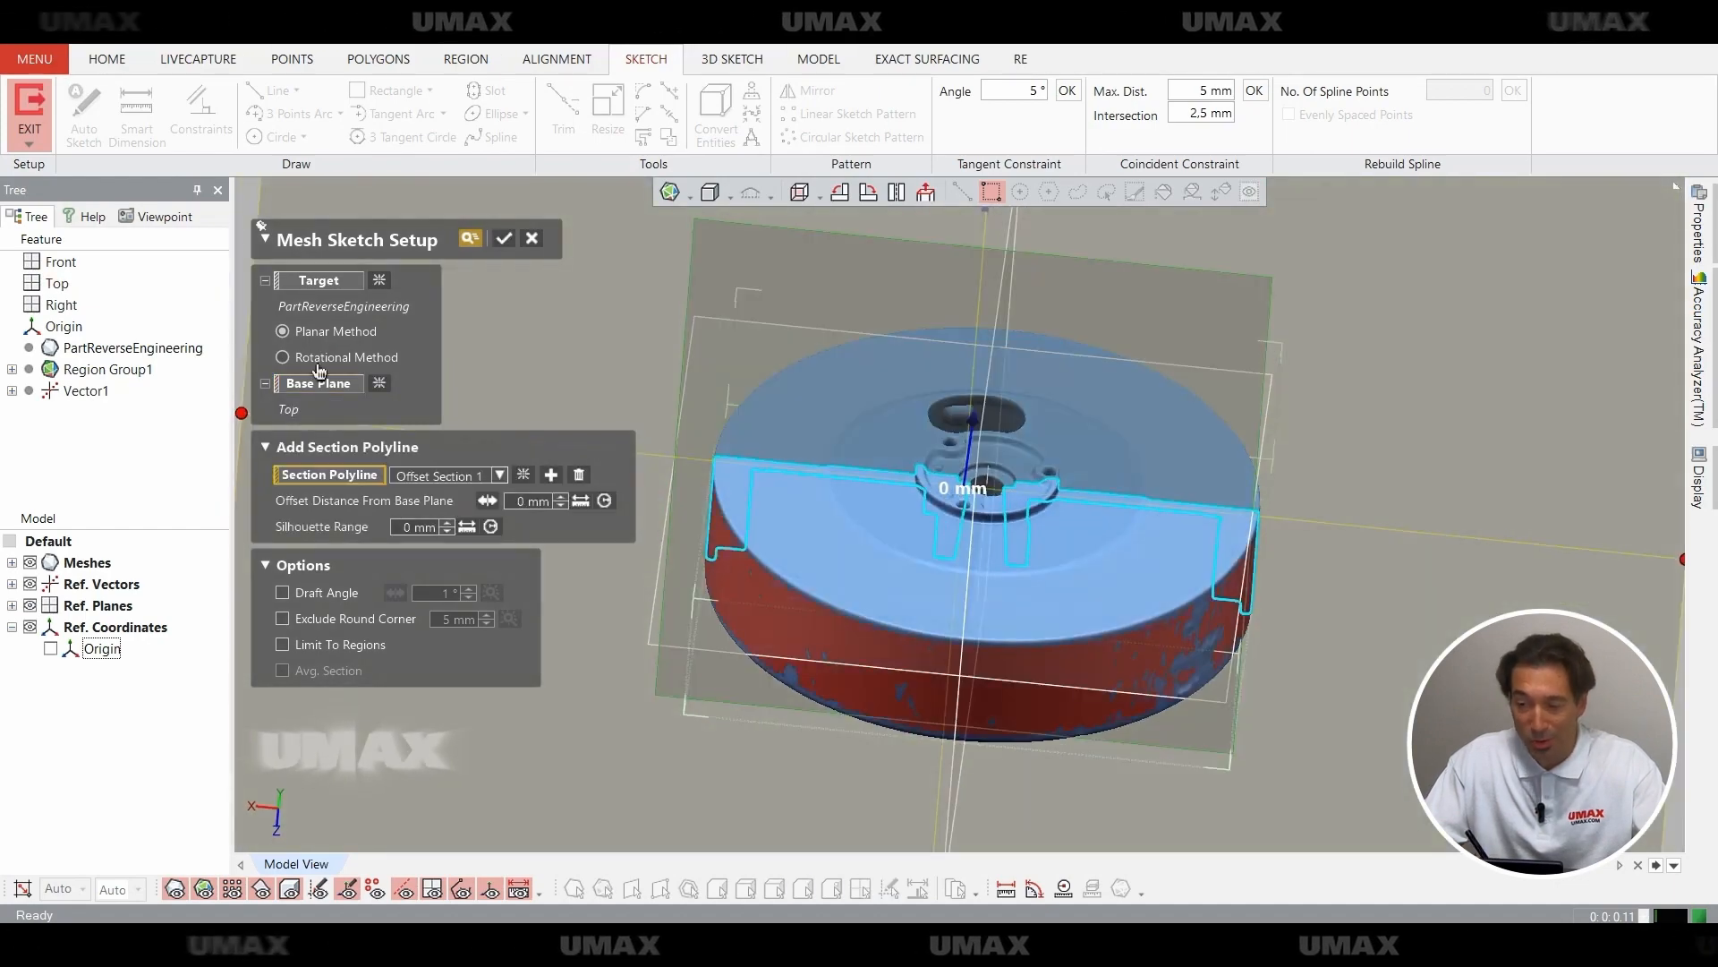
left_click(283, 357)
left_click(105, 394)
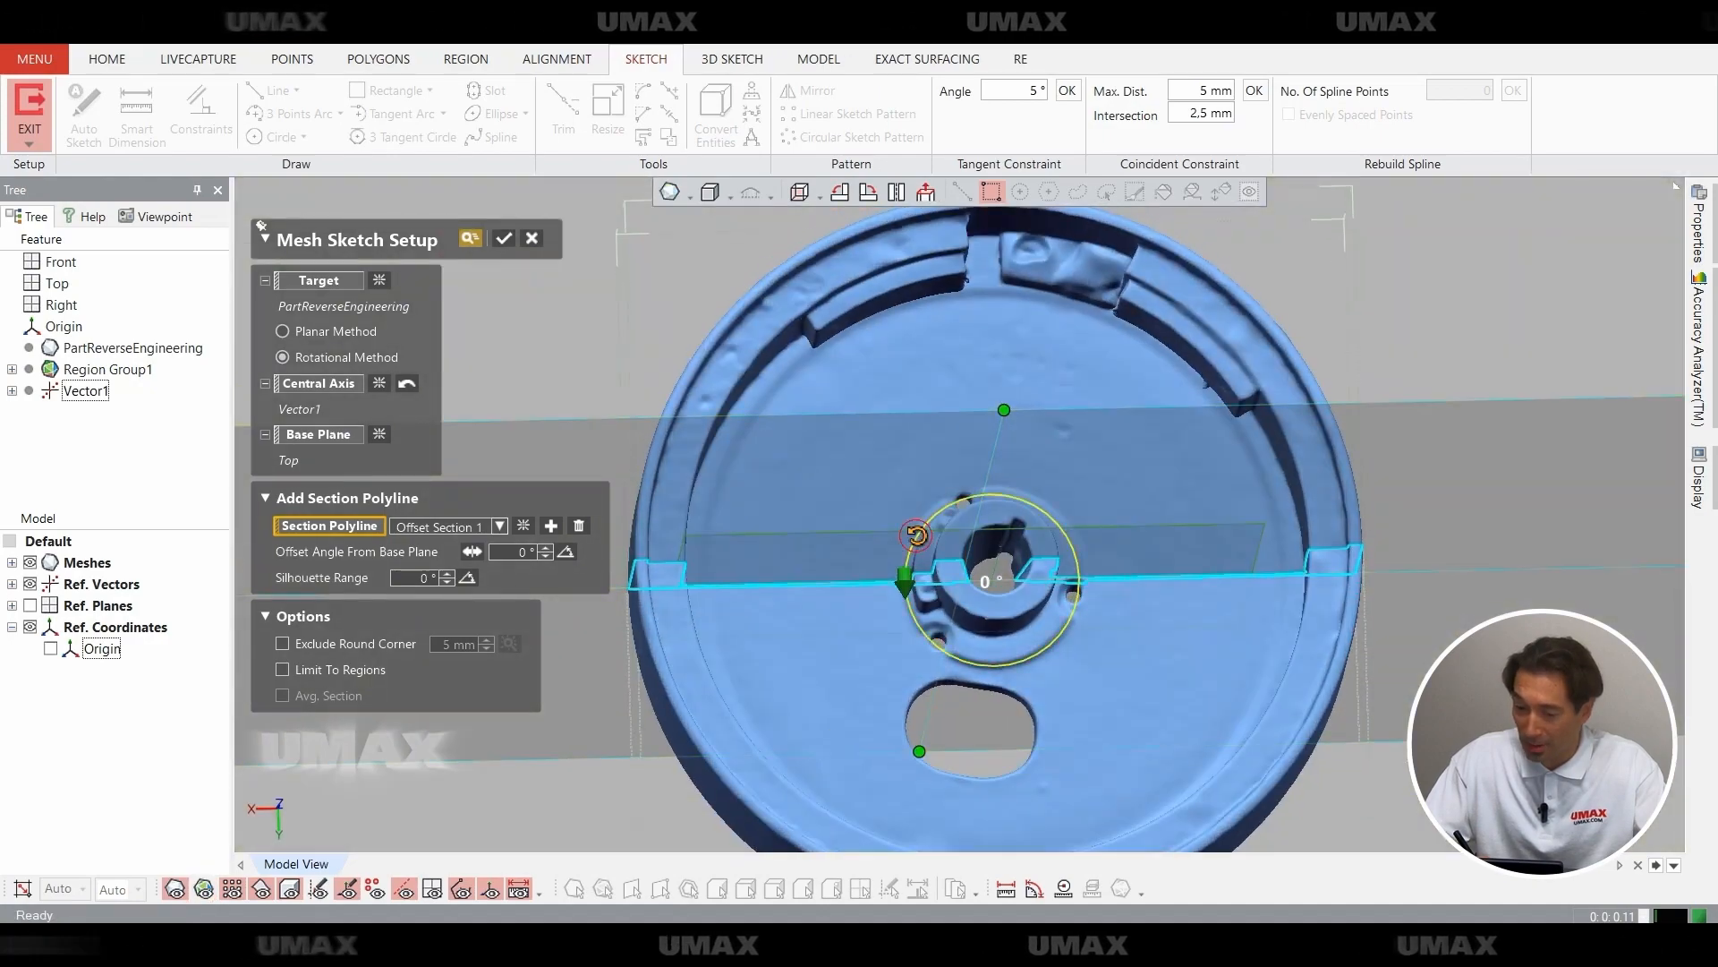
Rotate the section to a 20° offset angle from the base plane and accept the mesh sketch setup.
left_click_drag(916, 535, 938, 513)
mouse_move(958, 728)
right_mouse_down()
mouse_move(1040, 372)
mouse_move(1101, 513)
mouse_move(1271, 654)
mouse_move(1070, 691)
mouse_move(1029, 667)
mouse_move(997, 449)
mouse_move(1063, 619)
mouse_move(990, 599)
mouse_move(579, 345)
right_mouse_up()
scroll(1101, 513, "up", 3)
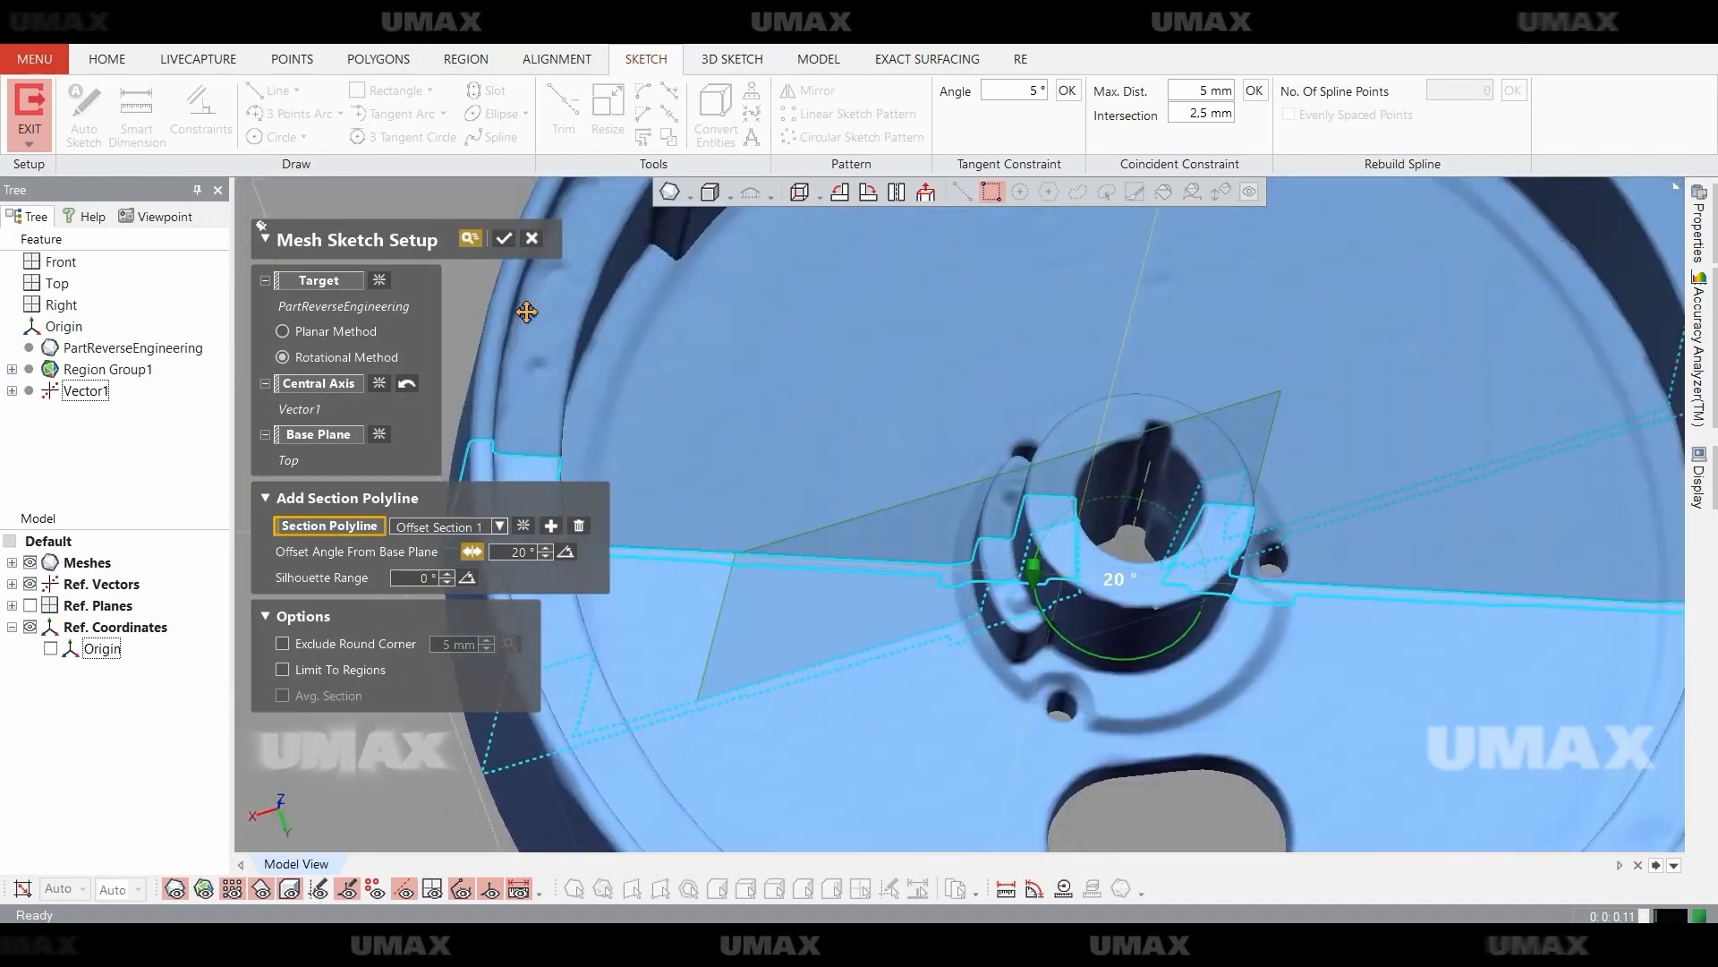
left_click(504, 238)
Convert the central vector into a sketch line and make it a construction centreline.
left_click(260, 887)
left_click(716, 115)
left_click(450, 236)
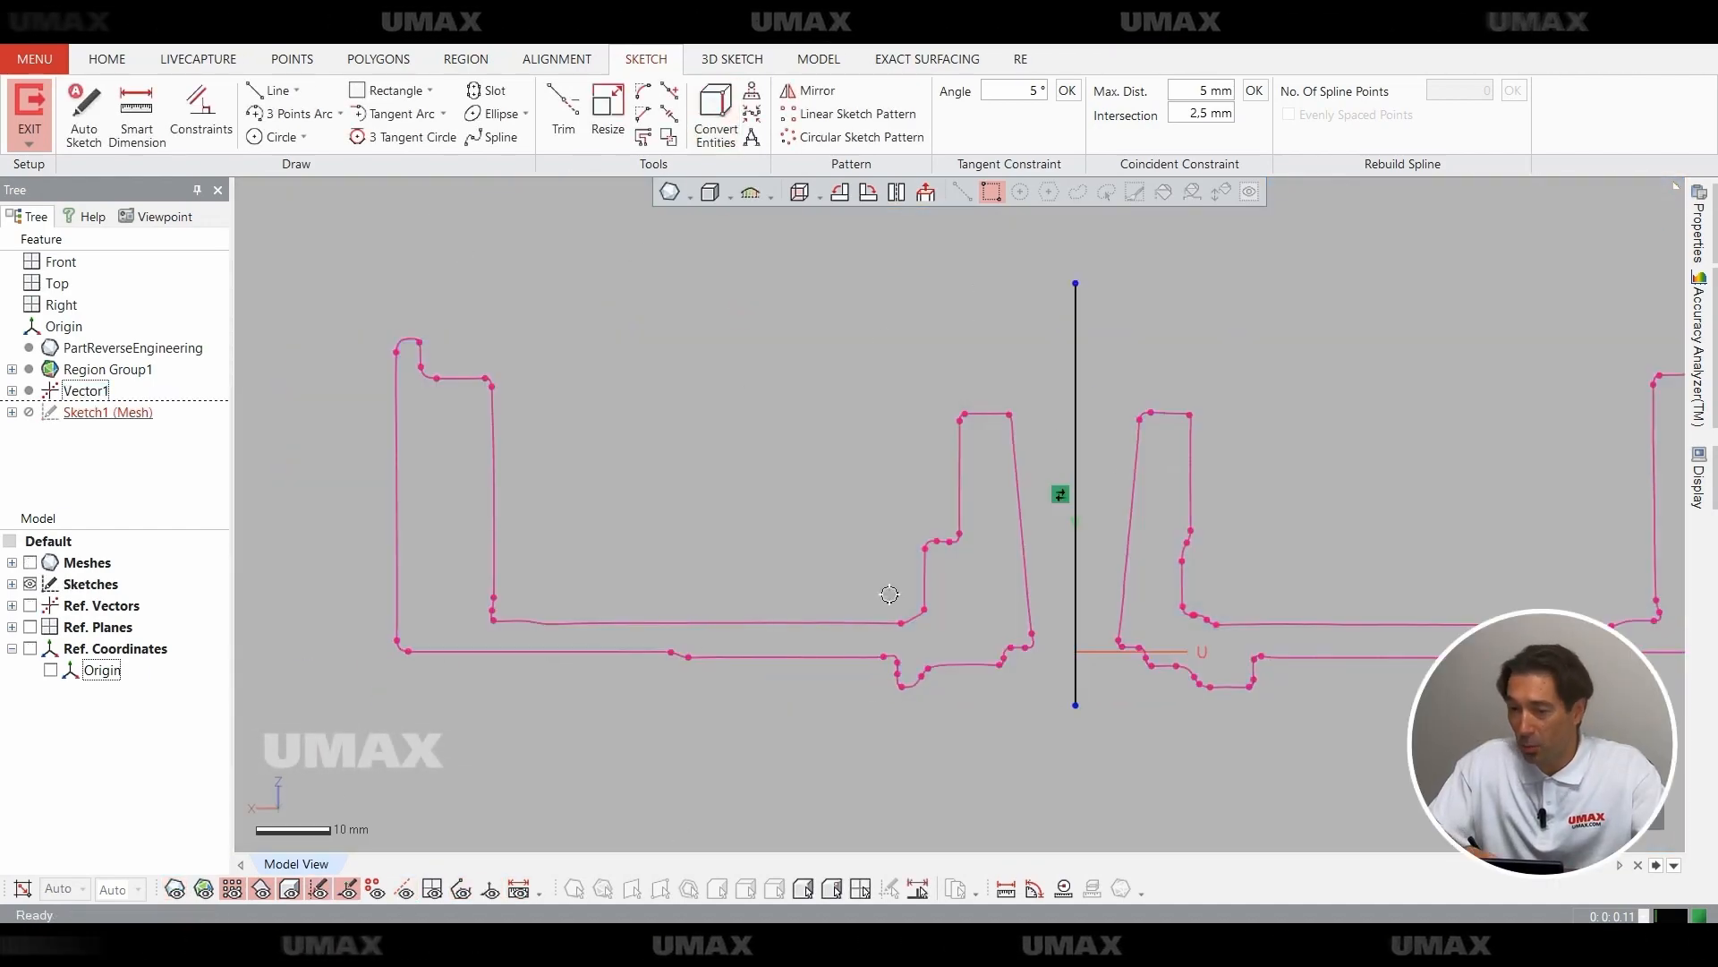
right_click(1076, 405)
key("Escape")
Auto Sketch the section half left of the centreline, with resolution near maximum and geometry capture accuracy slightly below Tight.
left_click(84, 115)
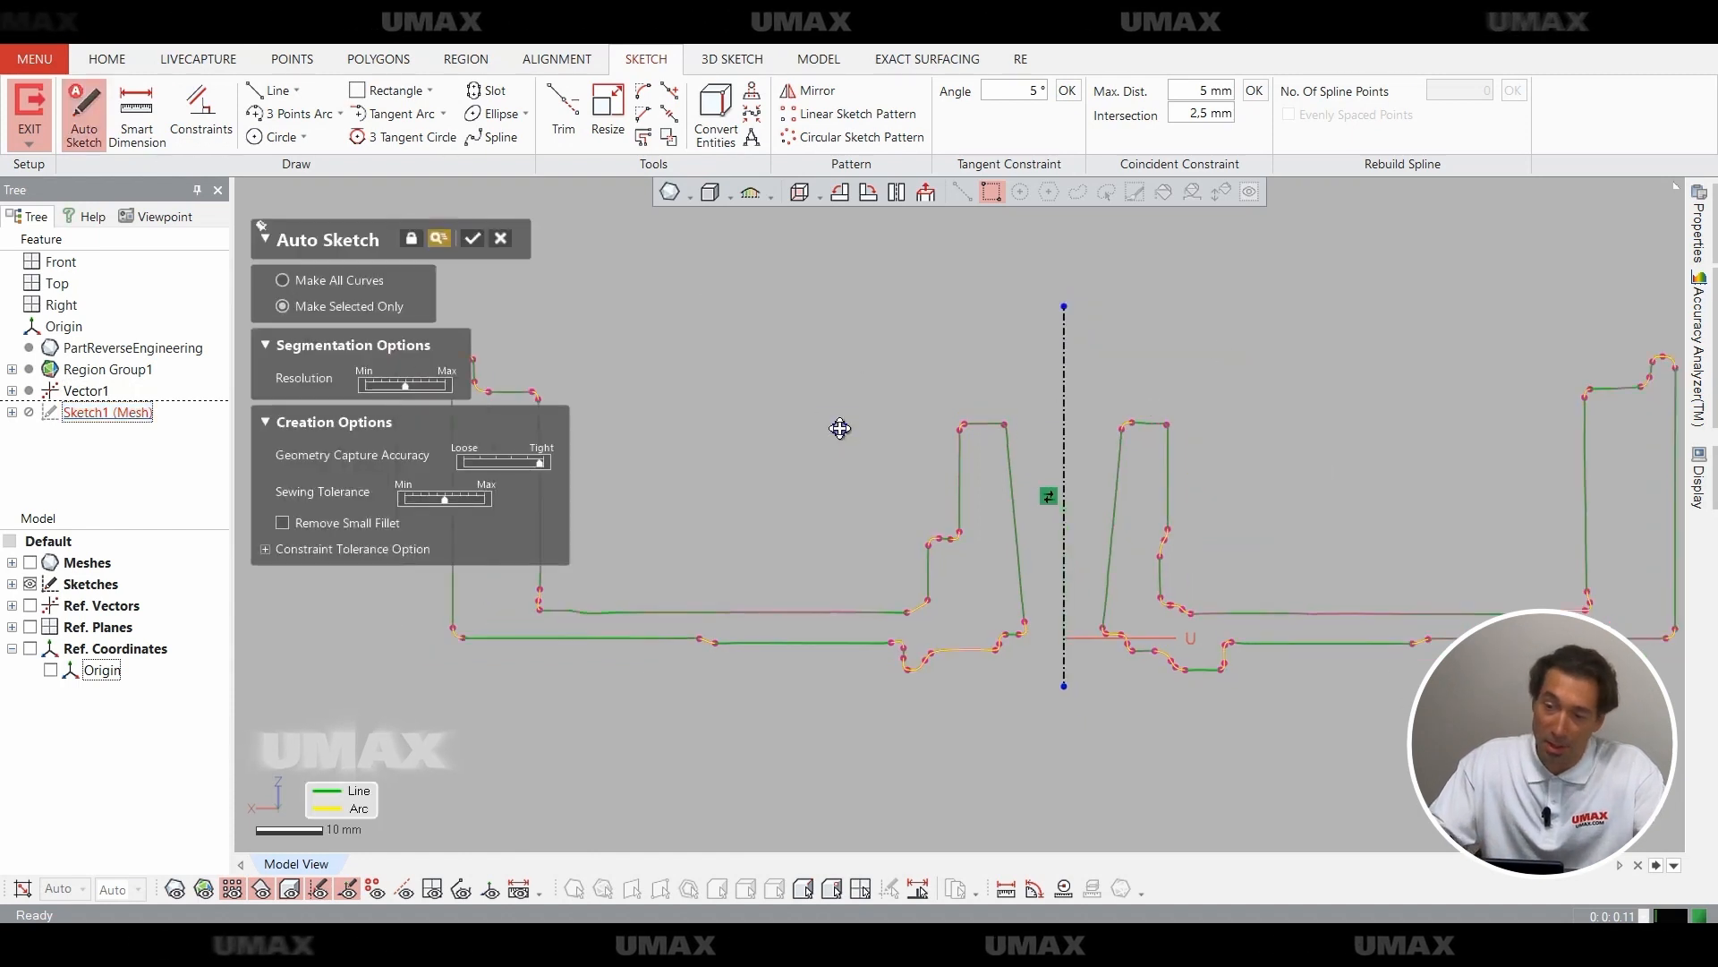
mouse_move(586, 271)
left_mouse_down()
mouse_move(767, 487)
mouse_move(1243, 758)
mouse_move(1216, 742)
left_mouse_up()
scroll(1212, 606, "up", 3)
right_click_drag(1212, 606, 1217, 565, "ctrl")
left_click_drag(422, 391, 440, 393)
left_click(523, 465)
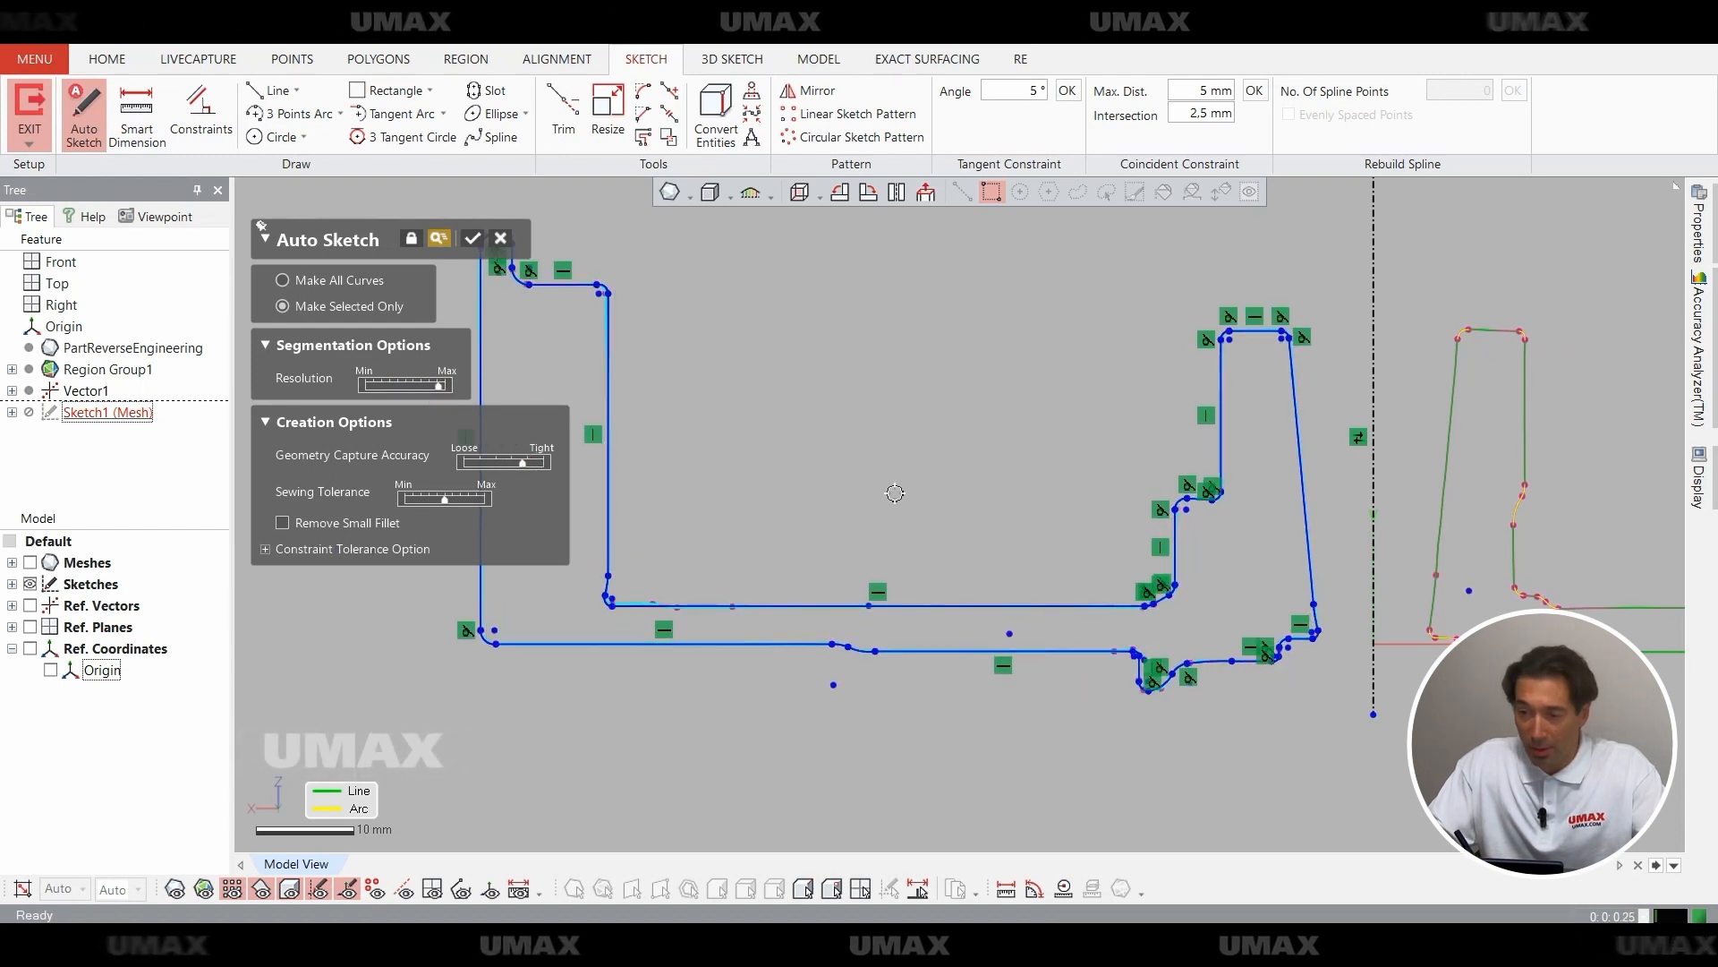
Compare the fitted profile with the mesh, set geometry capture accuracy to Tight and fine-tune the resolution just below maximum.
right_click_drag(753, 563, 858, 557, "ctrl")
left_click_drag(398, 386, 434, 390)
key("ctrl+1")
mouse_move(1005, 499)
right_mouse_down()
mouse_move(990, 541)
mouse_move(824, 633)
mouse_move(893, 603)
mouse_move(1020, 698)
mouse_move(1028, 571)
right_mouse_up()
scroll(893, 602, "up", 2)
scroll(894, 602, "down", 2)
key("ctrl+1")
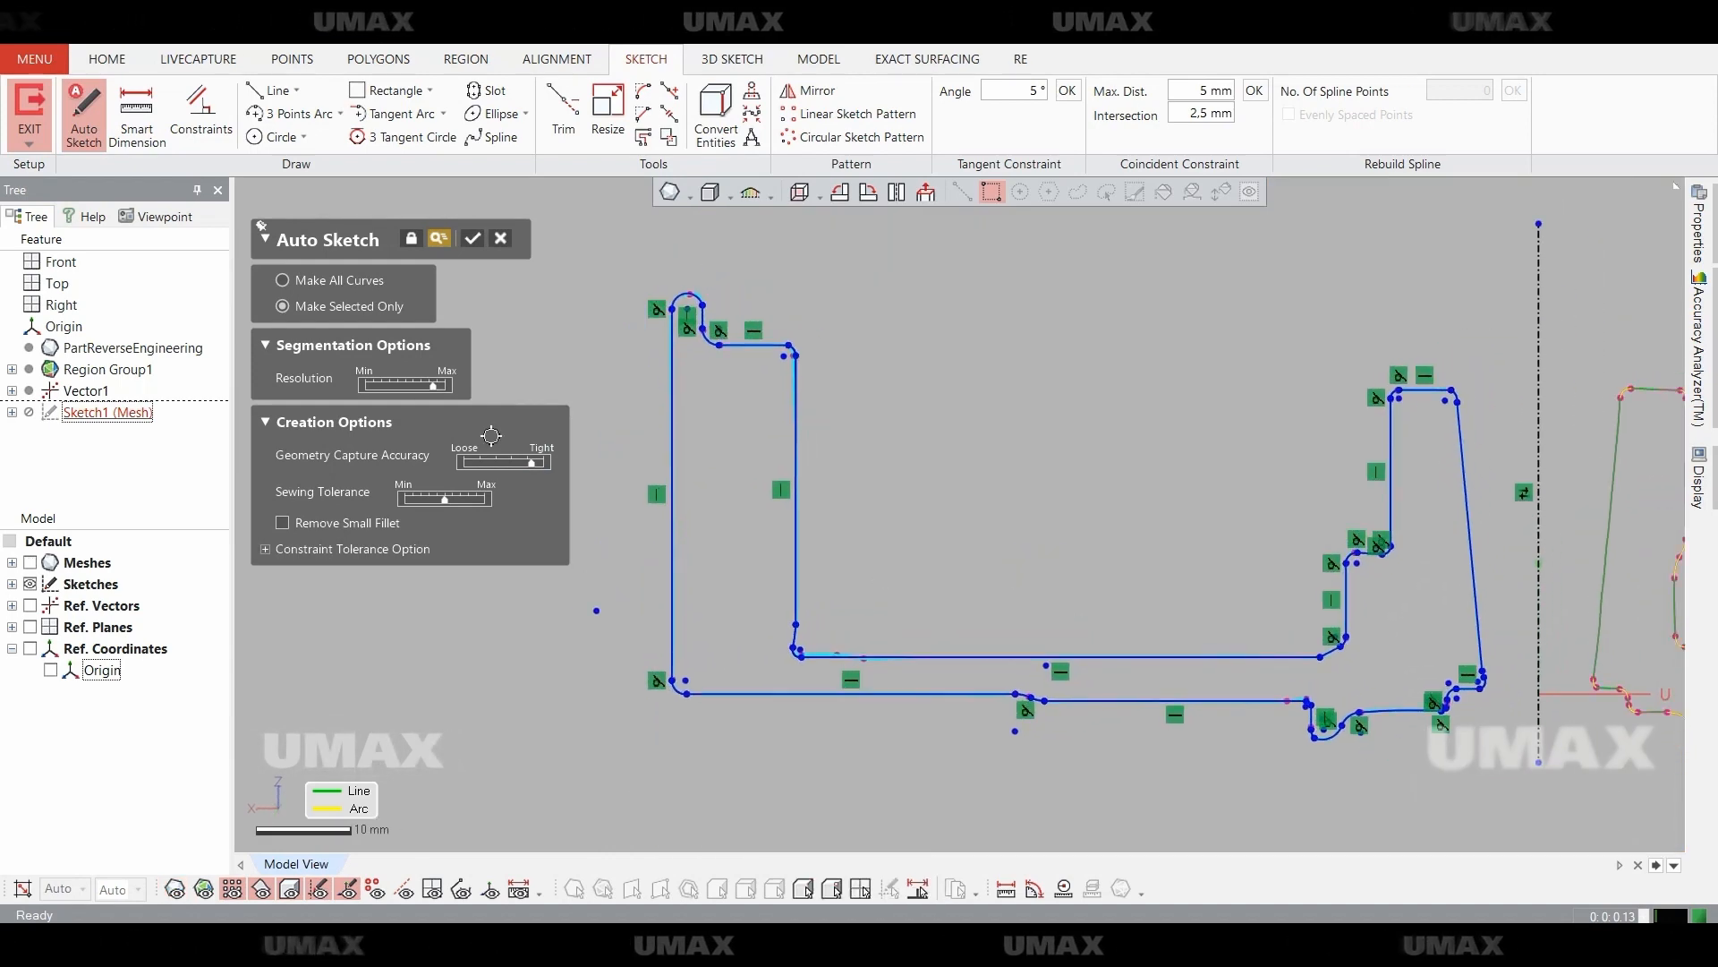
left_click_drag(454, 469, 543, 472)
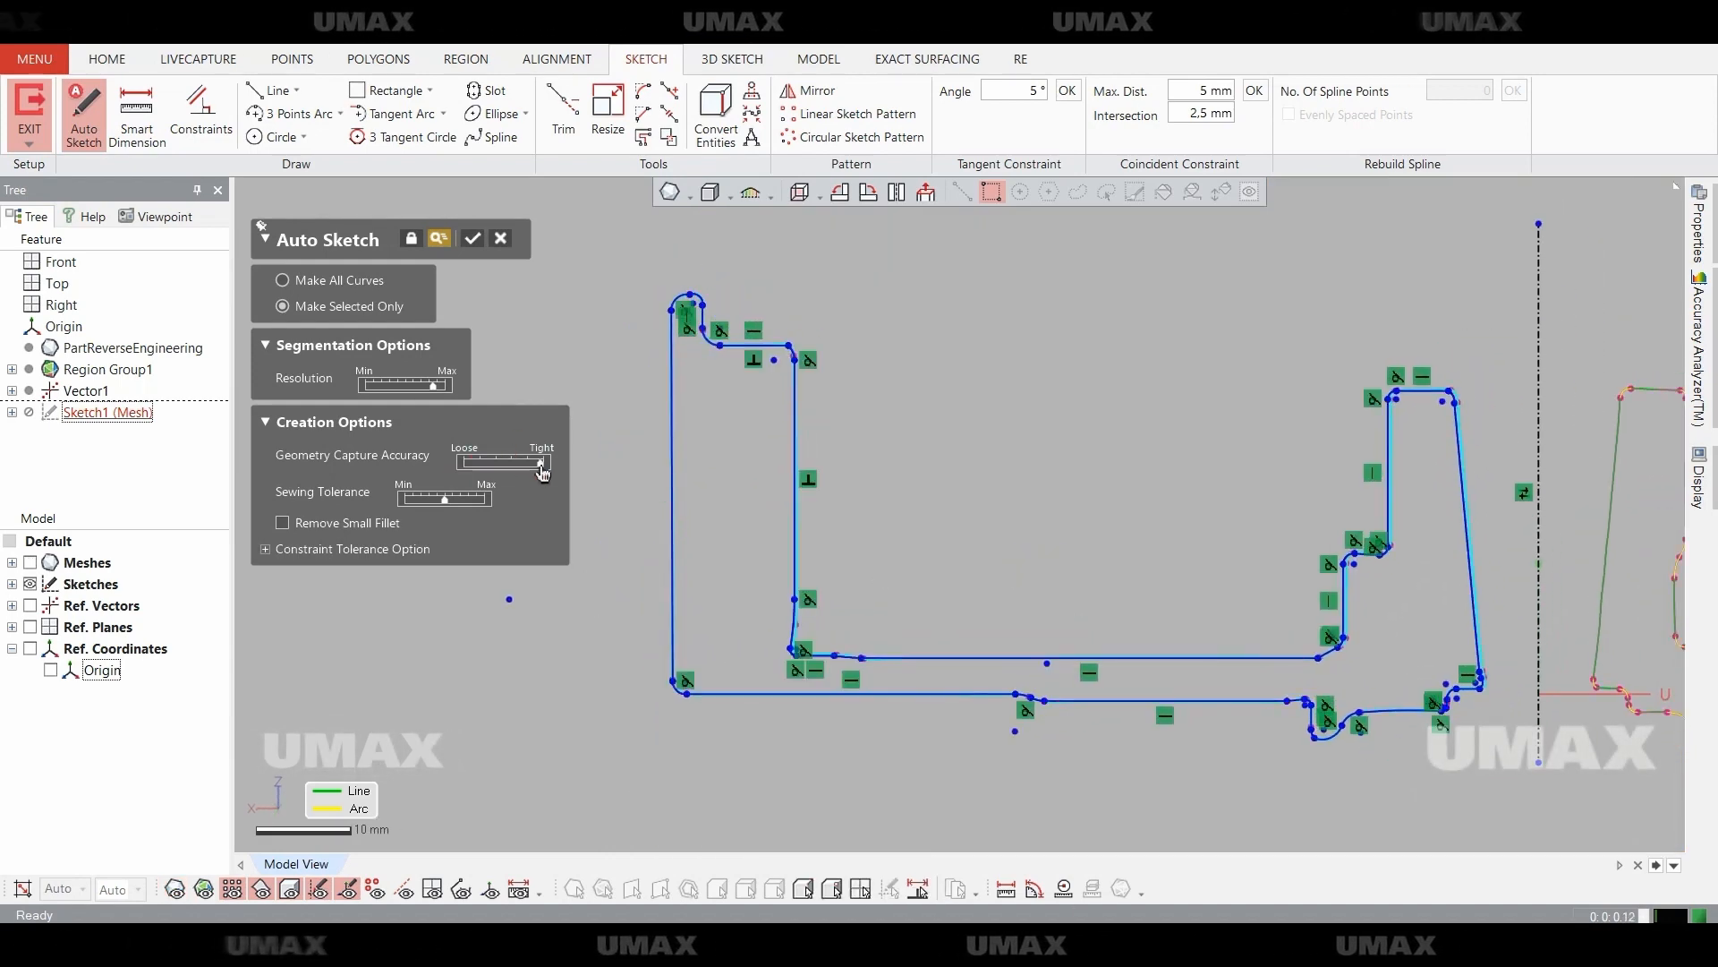
left_click_drag(436, 396, 437, 394)
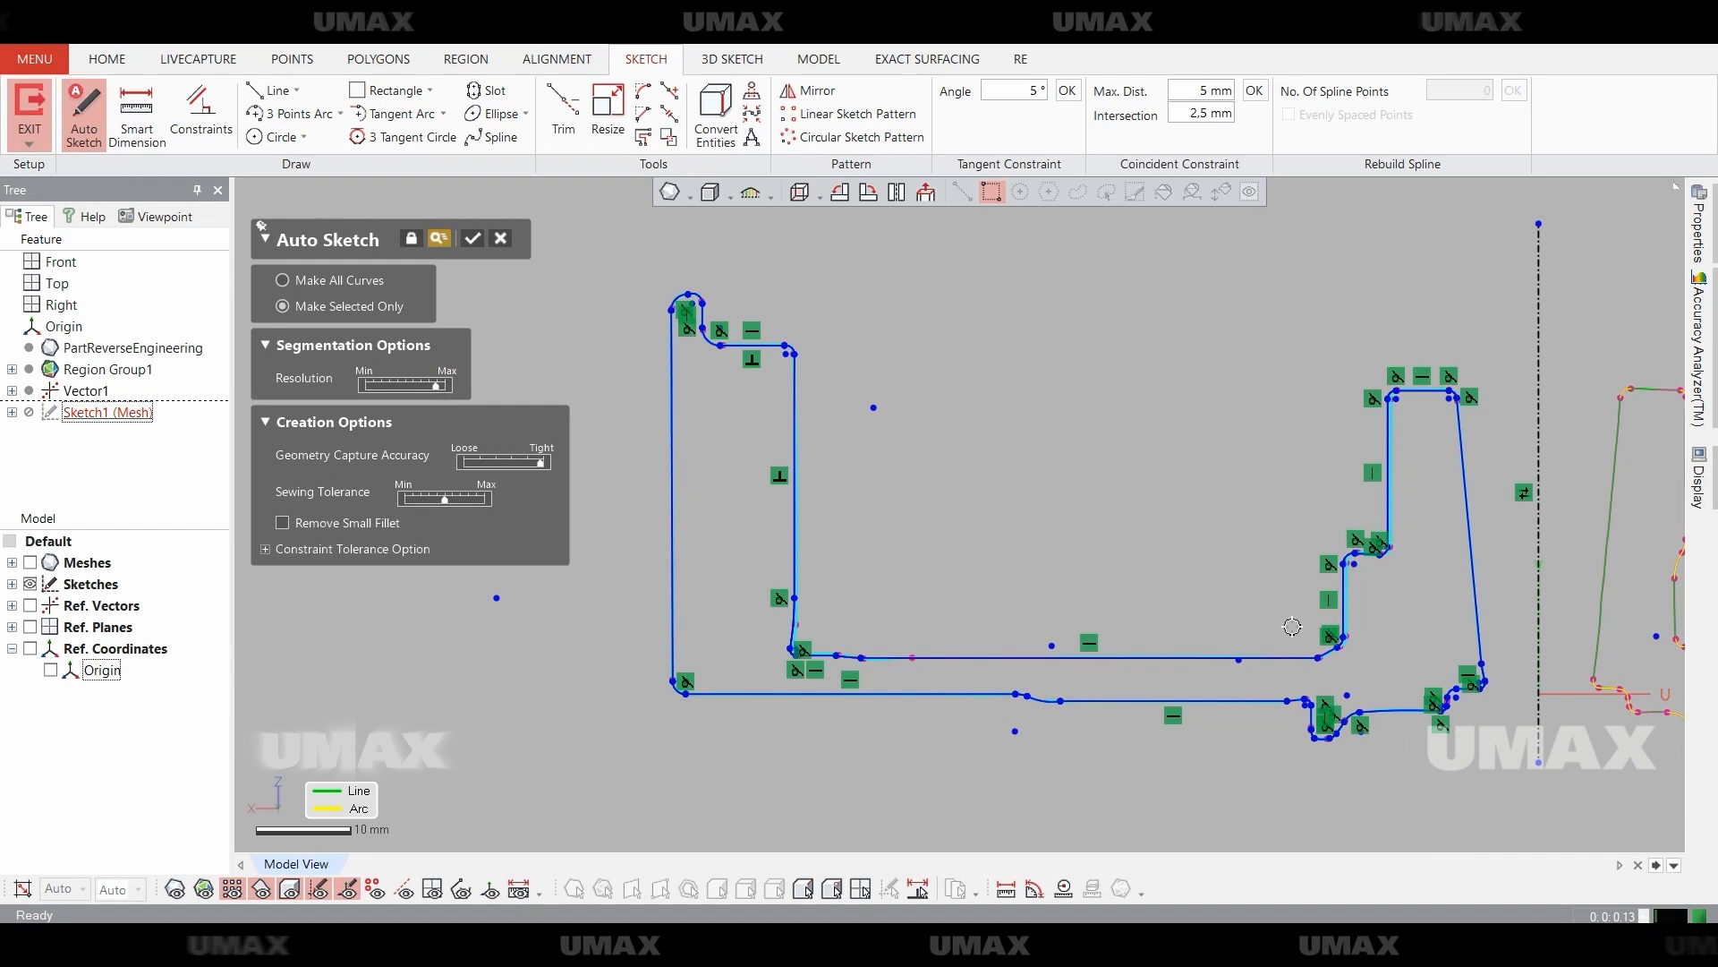
Loosen the geometry capture accuracy slightly, inspect the fit along the whole profile, and accept the Auto Sketch curves.
scroll(1292, 626, "up", 3)
left_click(528, 465)
scroll(951, 599, "down", 1)
right_click_drag(951, 599, 1358, 626, "ctrl")
scroll(924, 671, "up", 1)
mouse_move(832, 529)
right_mouse_down("ctrl")
mouse_move(1004, 586)
mouse_move(882, 568)
mouse_move(821, 522)
right_mouse_up("ctrl")
scroll(959, 512, "down", 5)
scroll(882, 567, "up", 1)
scroll(819, 597, "up", 6)
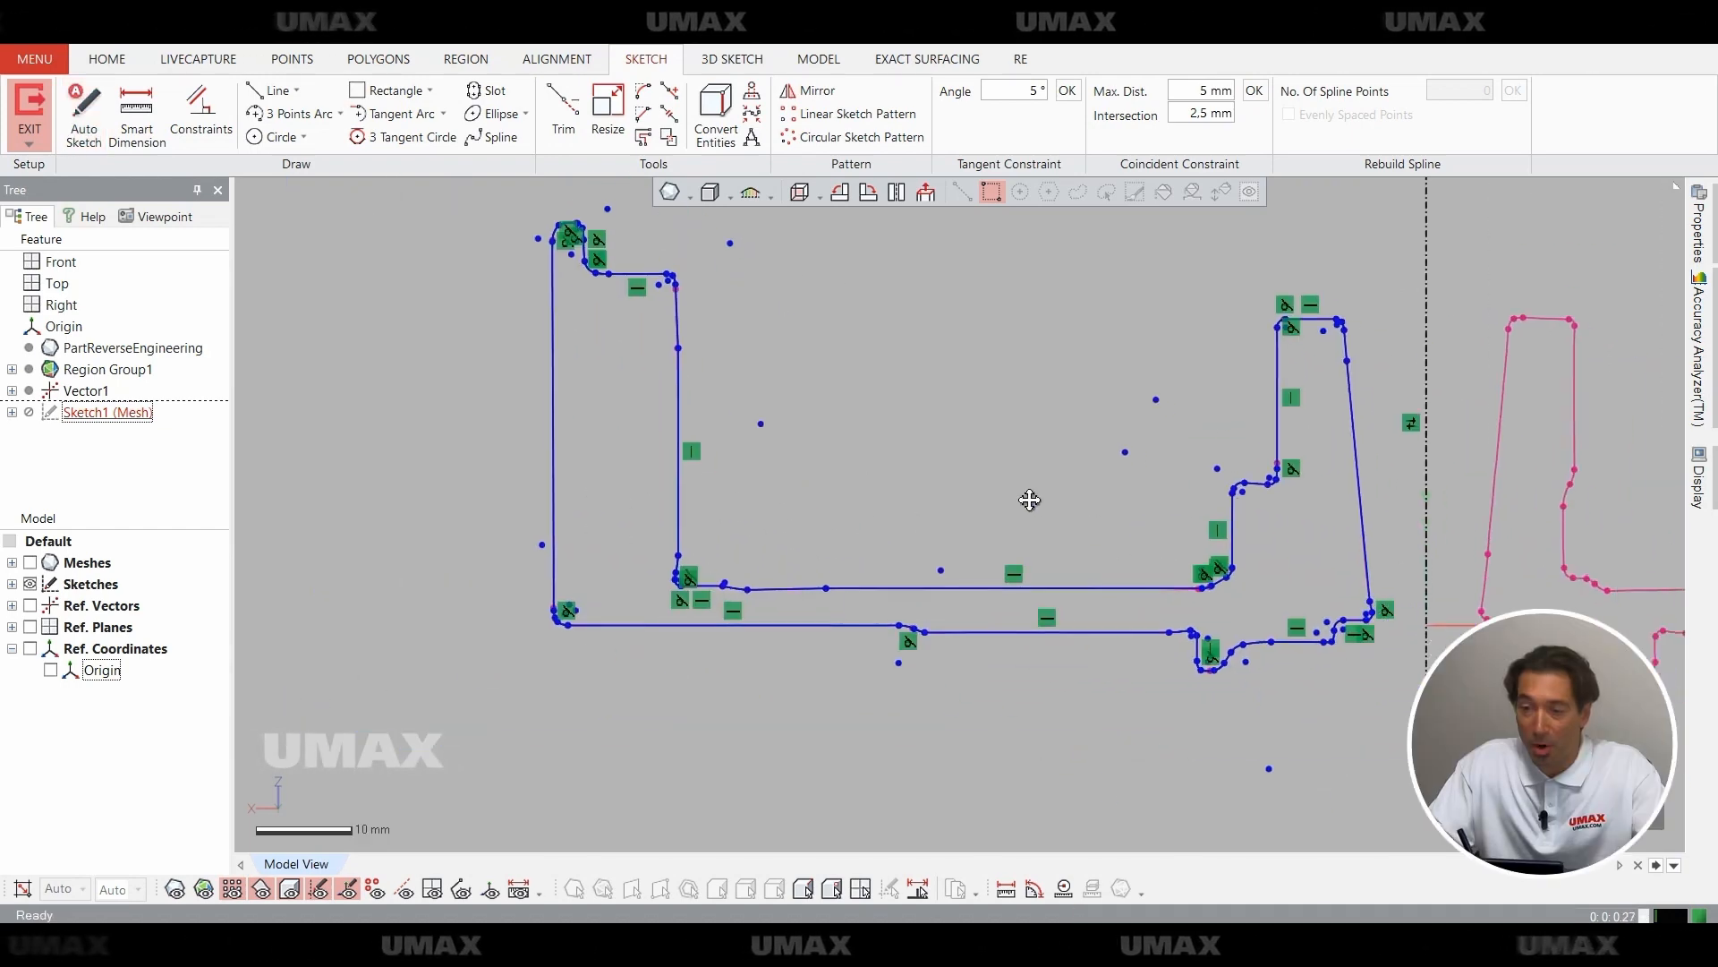
Delete the fitted curves of the small step on the outer side of the left hub wall.
scroll(897, 487, "up", 3)
scroll(1028, 674, "down", 3)
scroll(925, 562, "up", 3)
right_click_drag(924, 562, 920, 560, "ctrl")
left_click_drag(849, 446, 966, 648)
key("Delete")
Auto Sketch the outer hub contour on the opposite side of the centreline and compare it with the mesh.
left_click(84, 111)
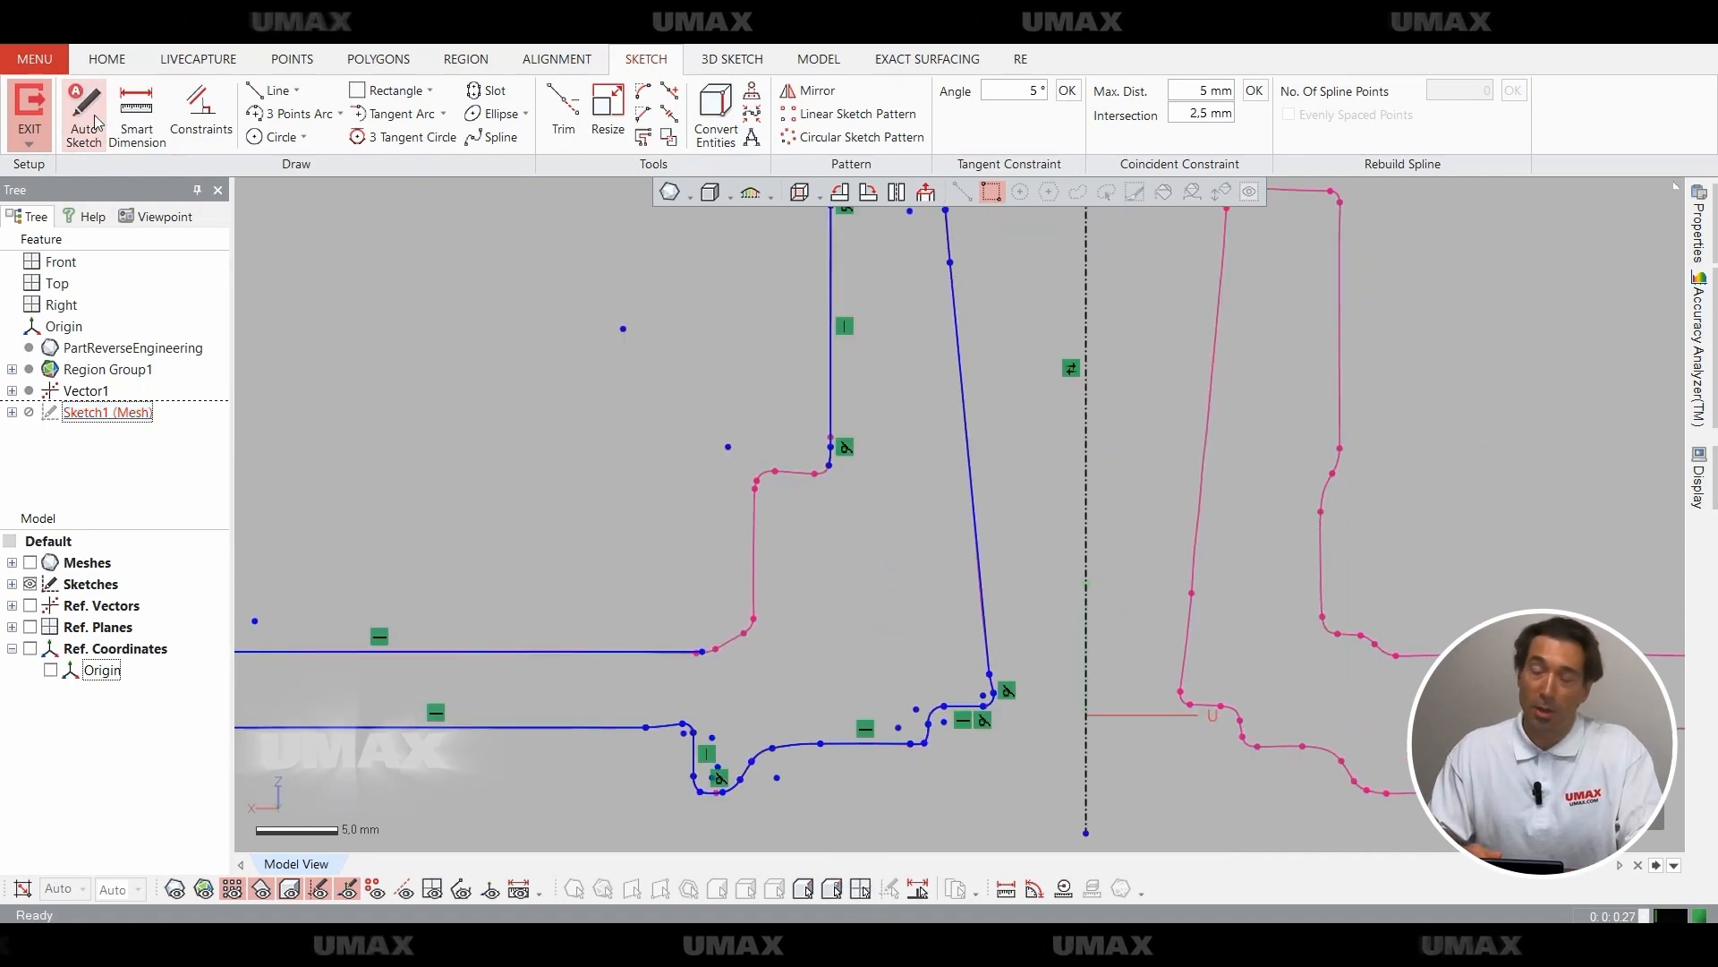
left_click(473, 238)
right_click_drag(1277, 644, 1215, 594)
key("ctrl+1")
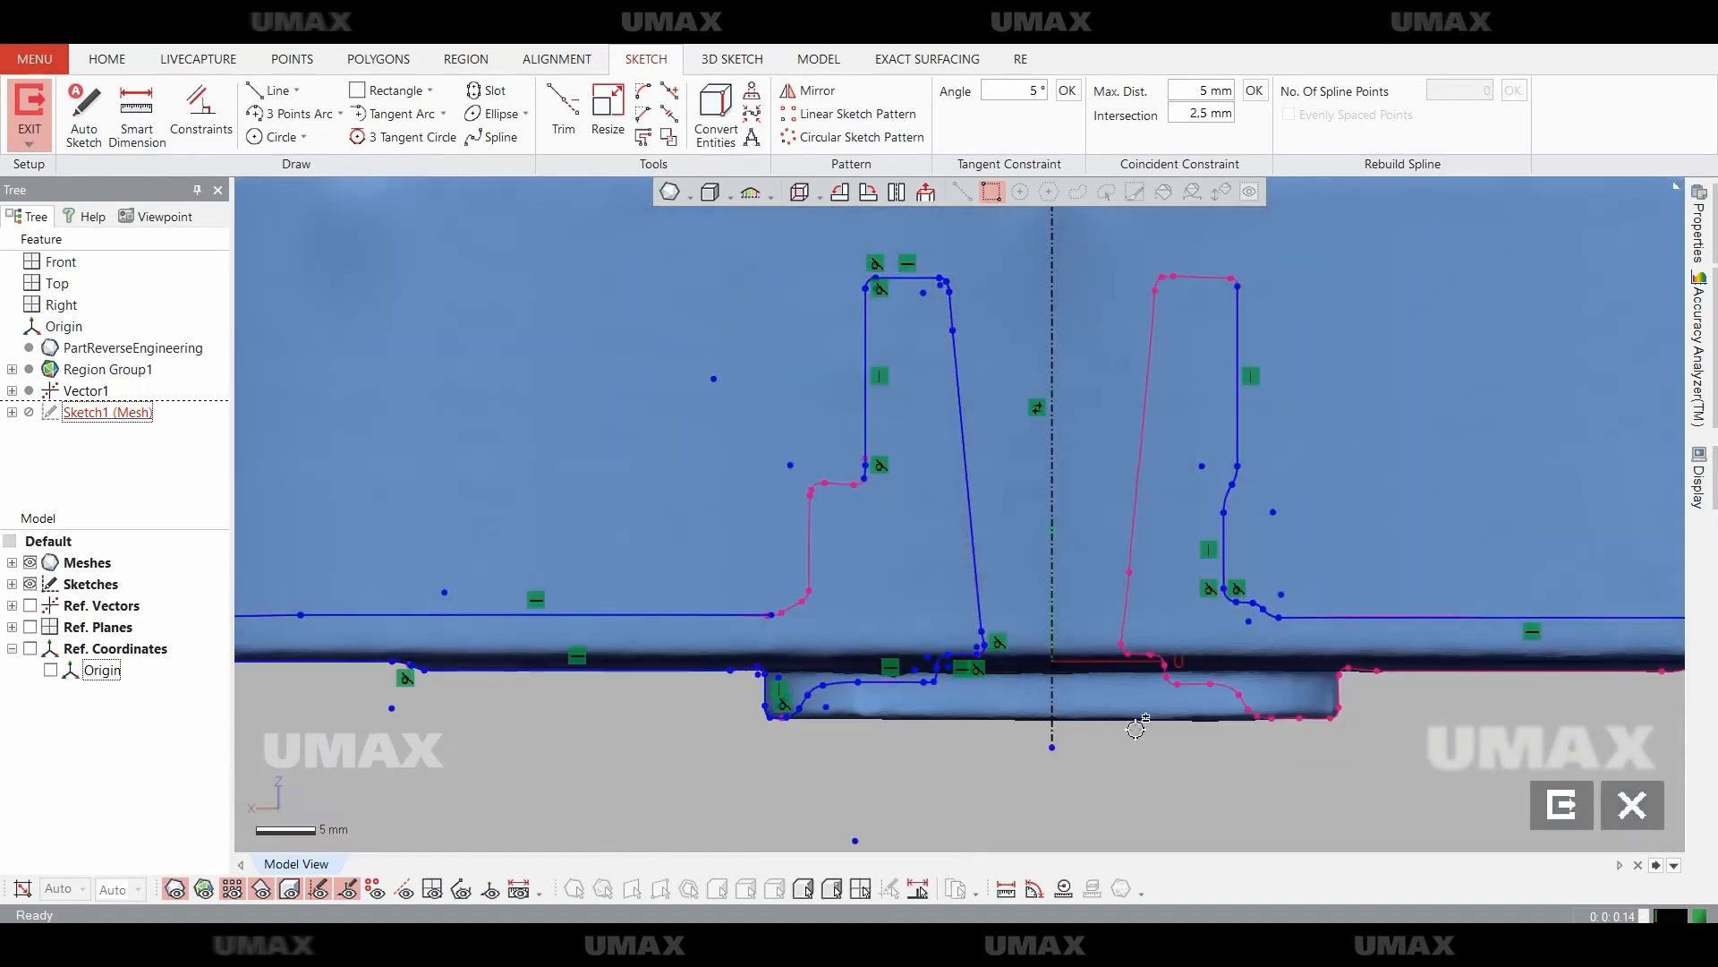
Mirror the fitted outer hub contour across the vertical centreline onto the opposite hub wall.
left_click(810, 90)
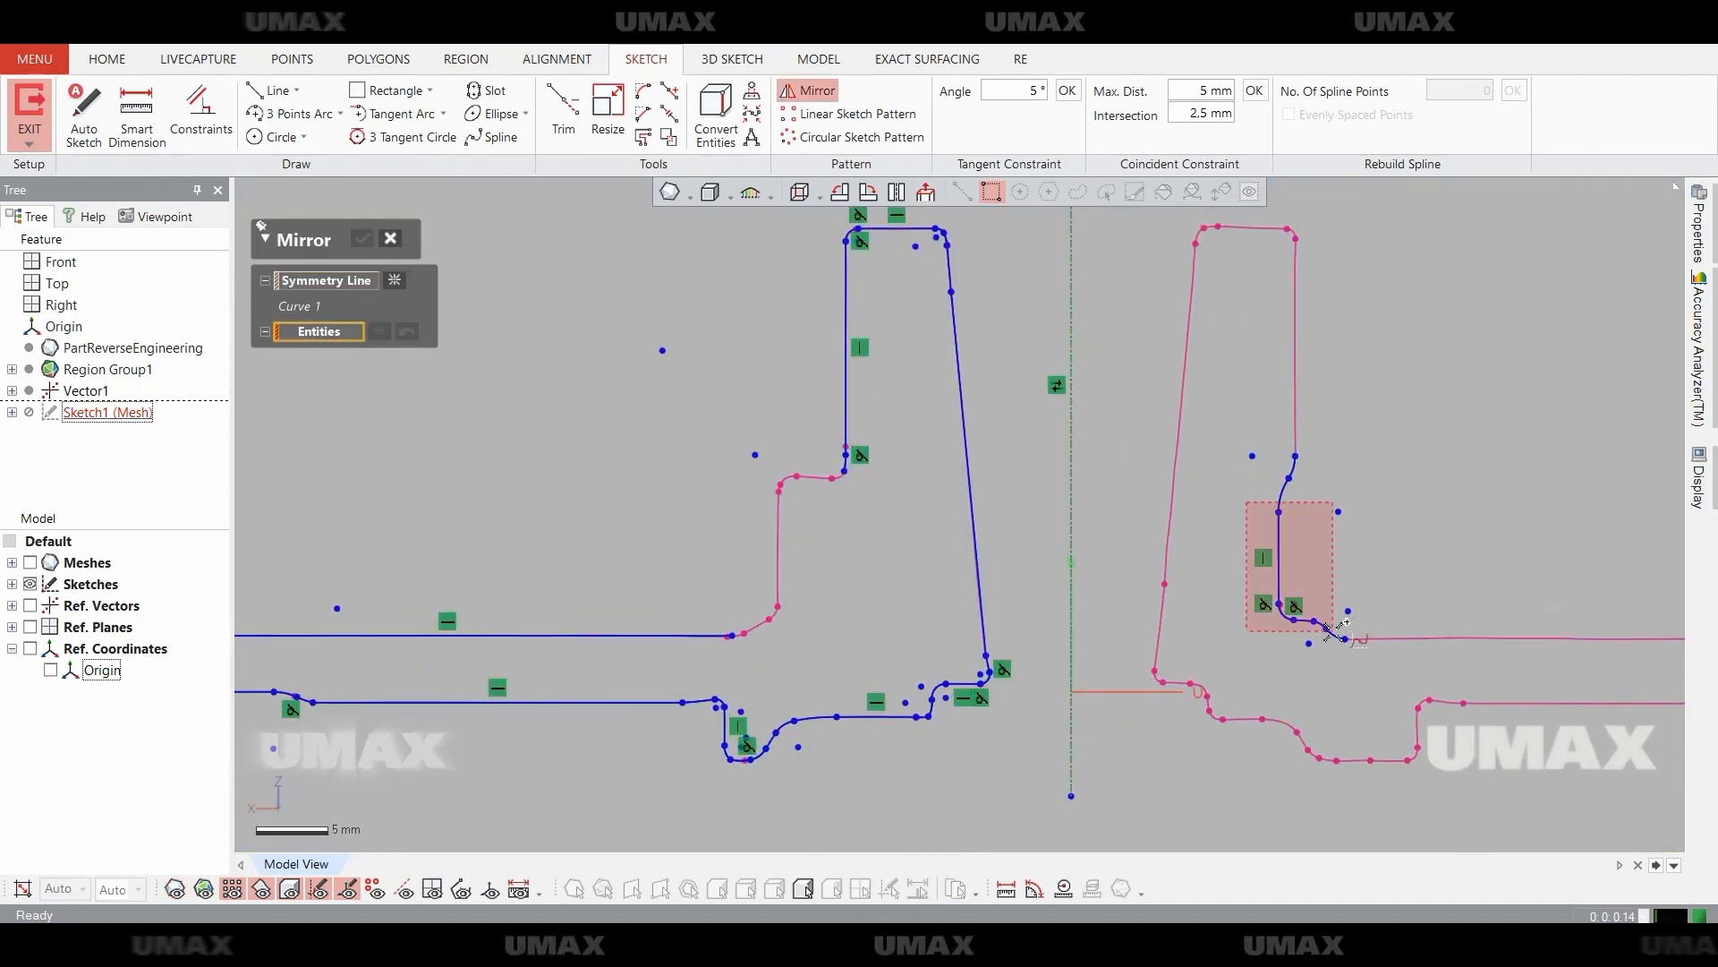
left_click_drag(1339, 645, 1342, 646)
left_click(1282, 491)
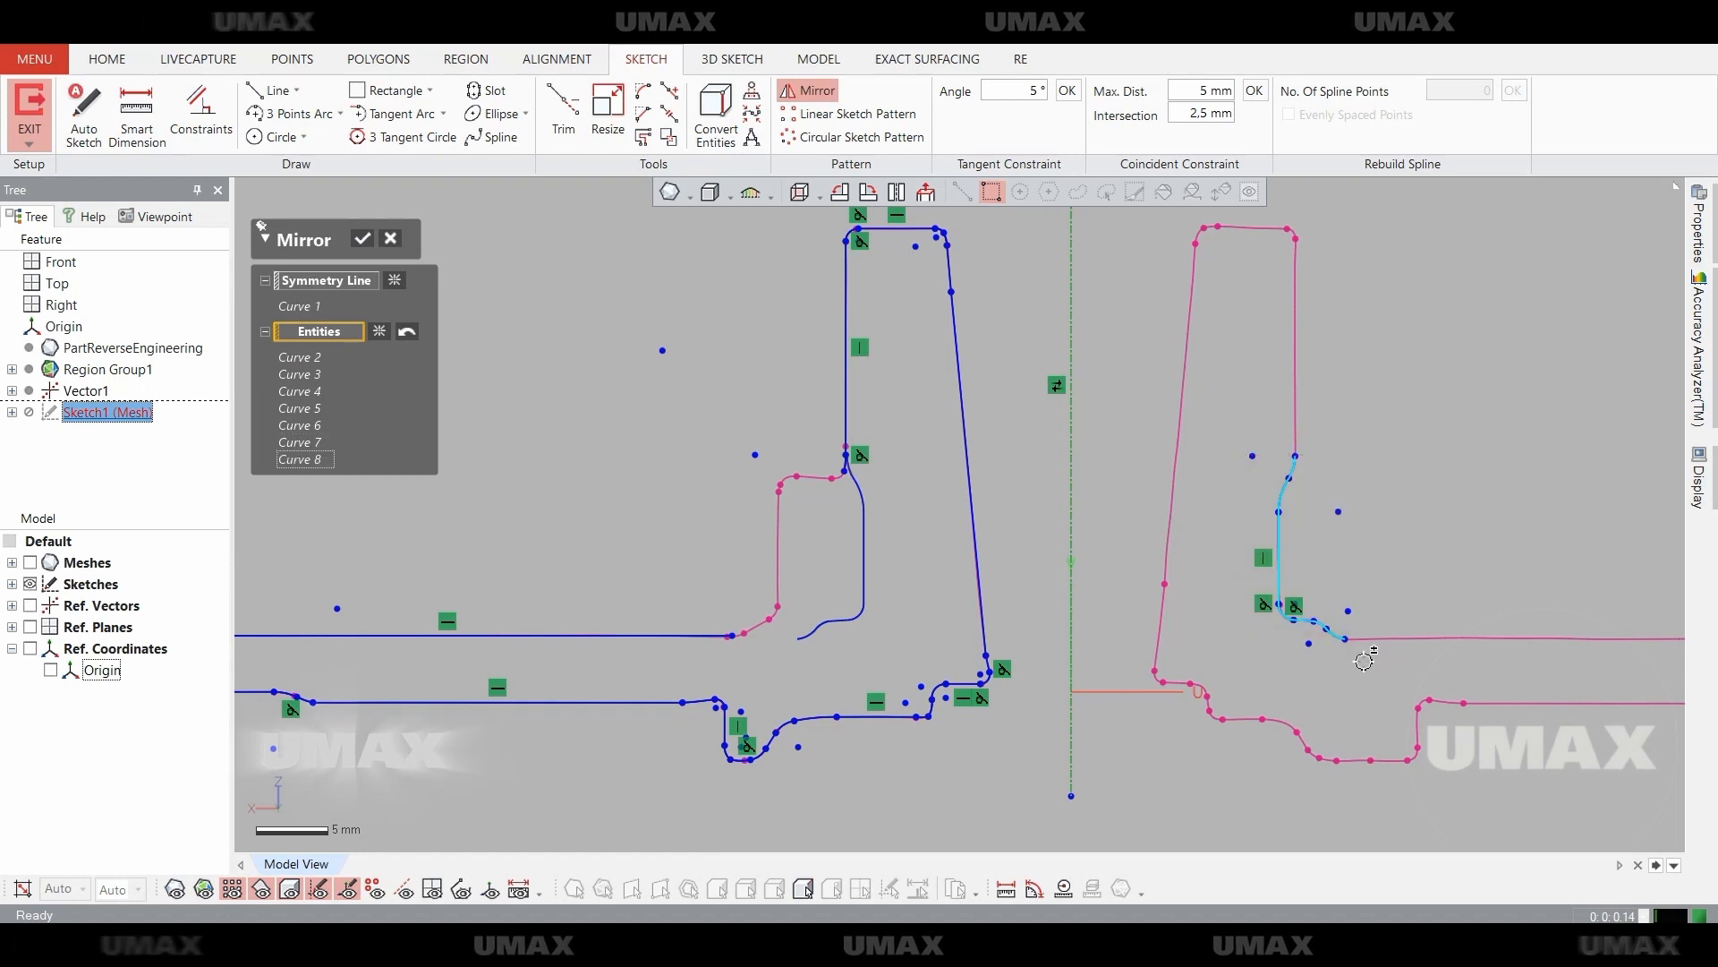
left_click(362, 239)
Extend the floor line to the mirrored hub contour and delete the leftover short arc beside the outer hub wall.
scroll(749, 577, "up", 4)
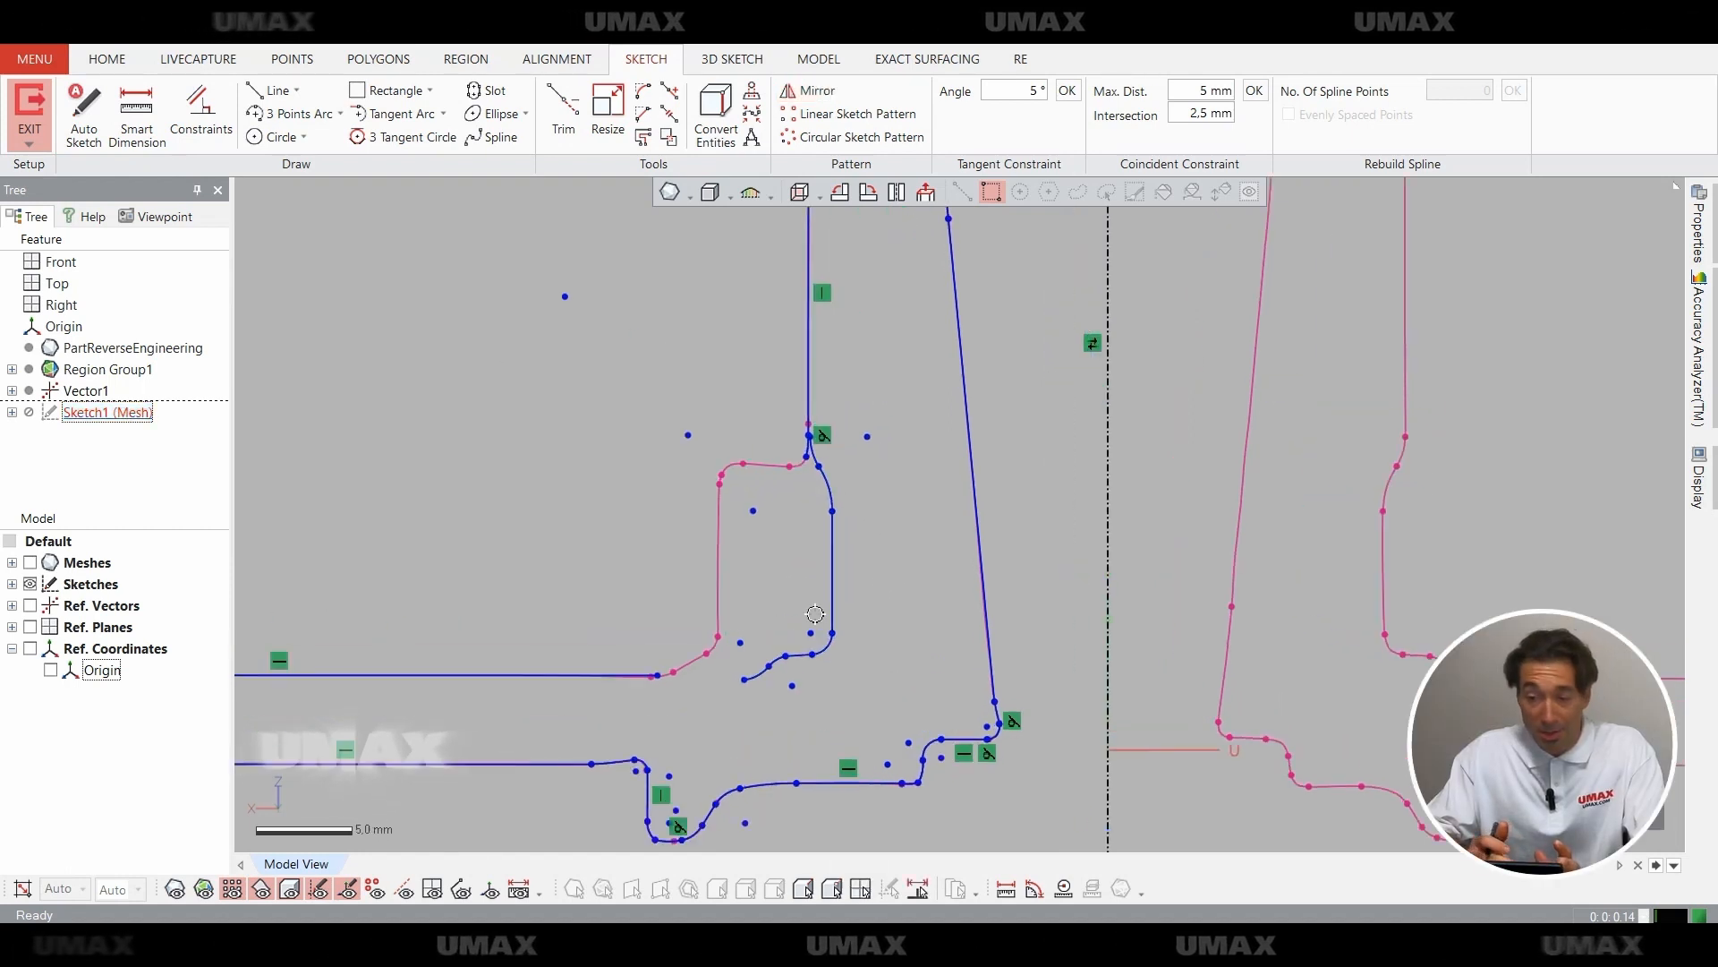
scroll(927, 566, "up", 4)
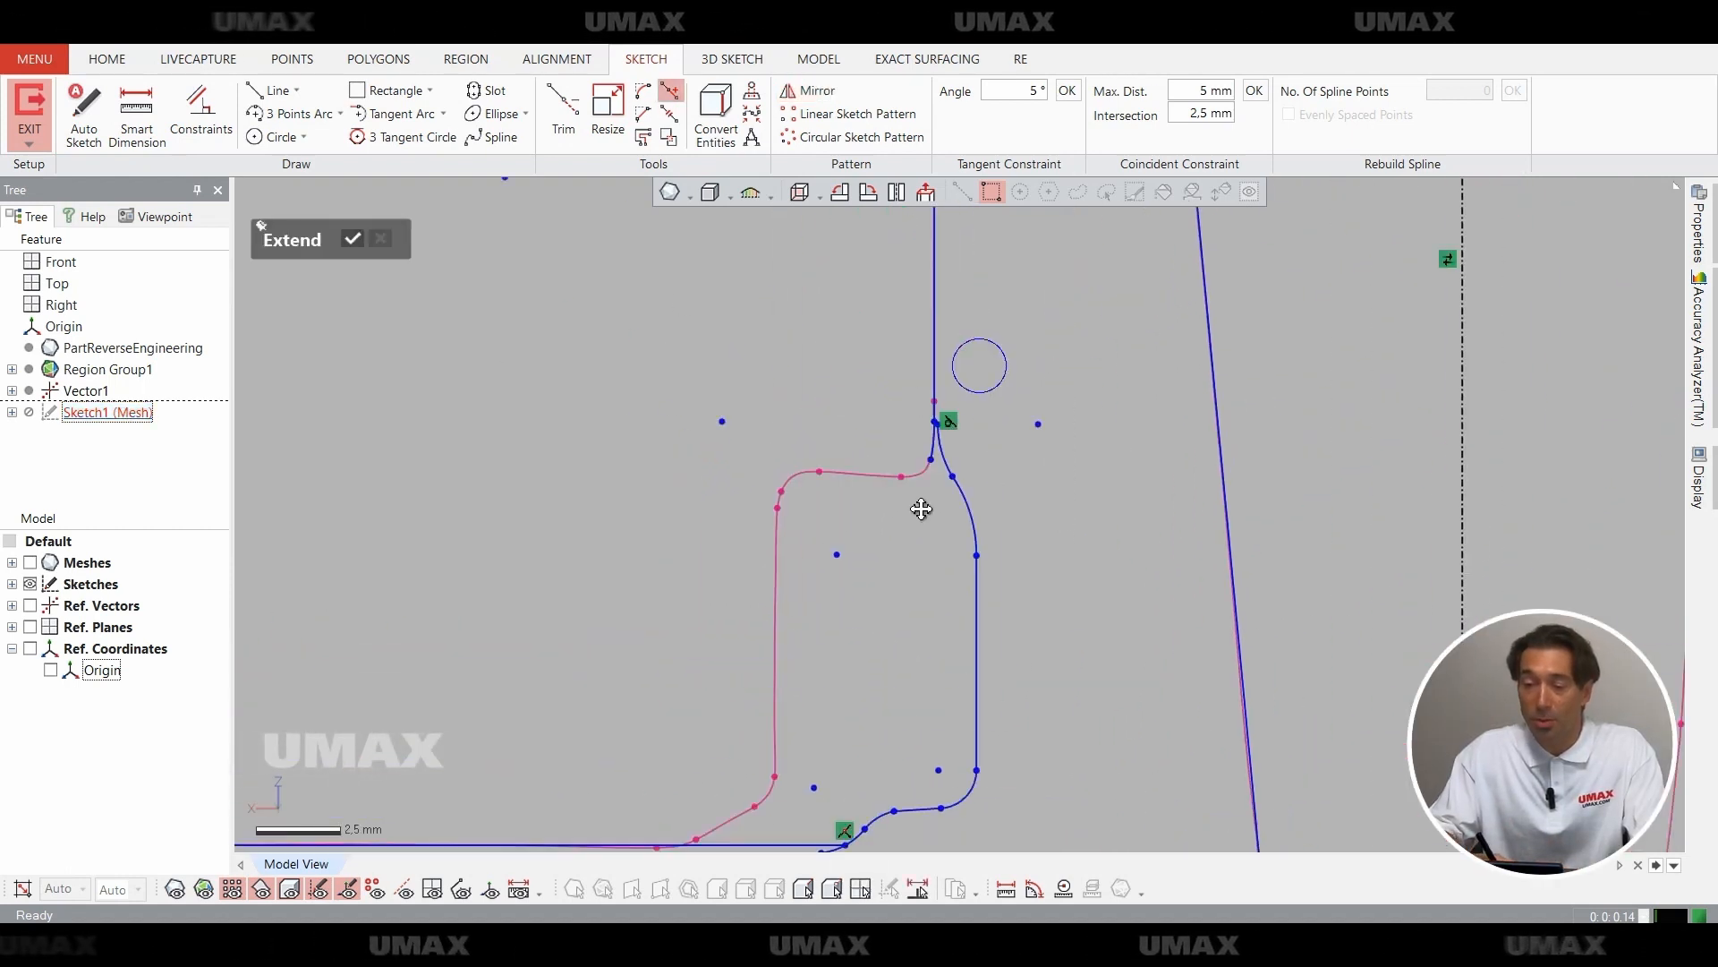
key("Delete")
scroll(1032, 533, "down", 3)
middle_click_drag(1032, 534, 1086, 659)
scroll(1086, 659, "up", 3)
scroll(992, 605, "down", 3)
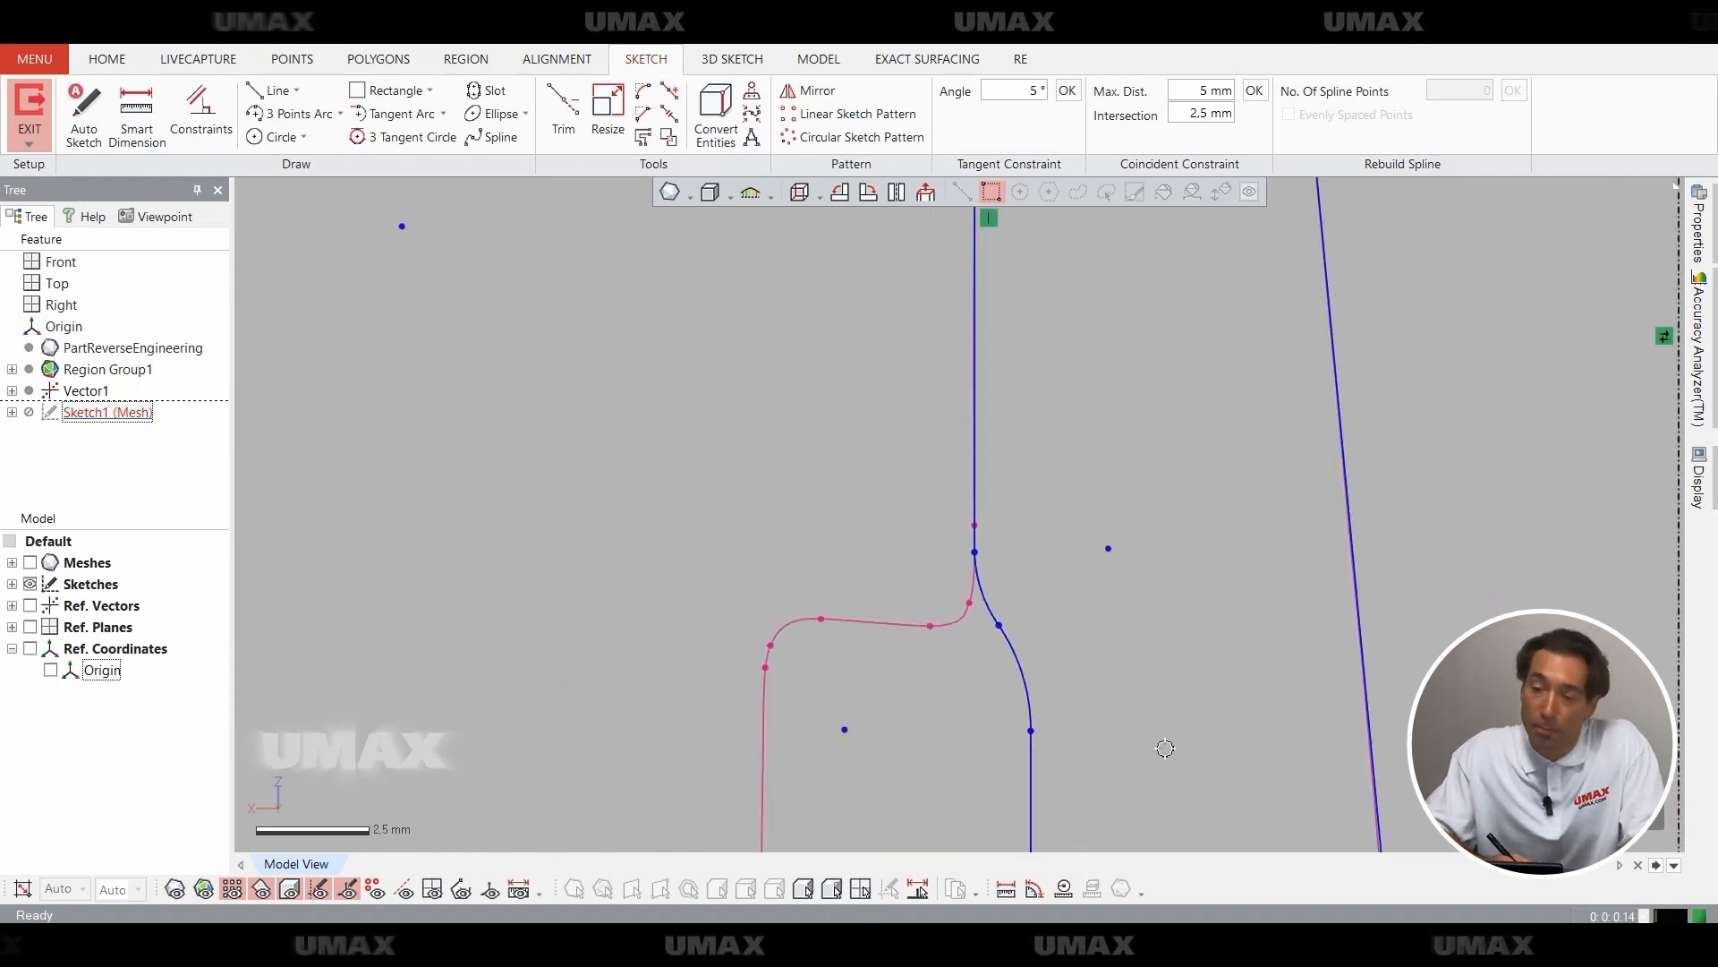
Trim the overhanging curve ends where the mirrored hub contour meets the floor line.
middle_click_drag(1163, 749, 1208, 626)
scroll(1021, 775, "up", 3)
middle_click_drag(1021, 775, 1047, 499)
key("t")
left_click_drag(817, 629, 850, 607)
scroll(961, 567, "down", 6)
Check the completed section profile against the mesh and finish the sketch.
middle_click_drag(1060, 568, 1101, 757)
key("ctrl+1")
right_click_drag(1101, 480, 1189, 648)
scroll(1032, 556, "down", 3)
key("Escape")
mouse_move(1032, 556)
right_mouse_down()
mouse_move(1090, 649)
mouse_move(1017, 572)
mouse_move(1029, 555)
right_mouse_up()
scroll(1070, 614, "down", 2)
key("ctrl+1")
left_click(1562, 804)
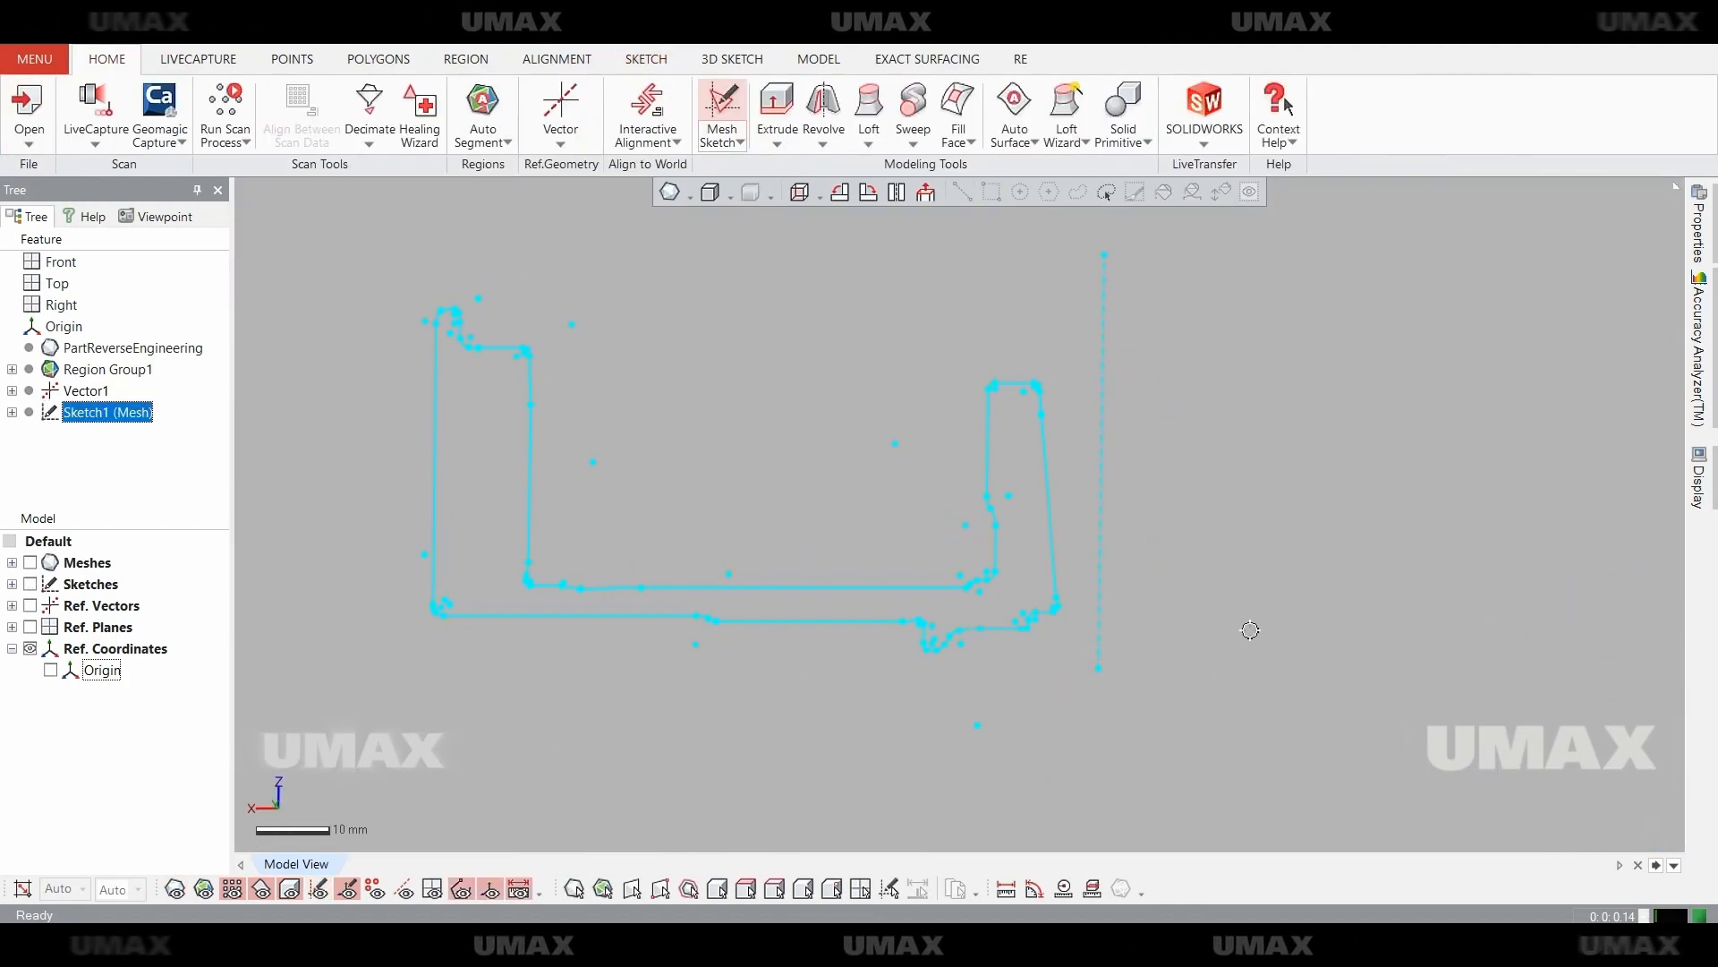
Revolve the section profile about its centreline into a solid body and inspect it.
left_click(824, 105)
left_click(378, 307)
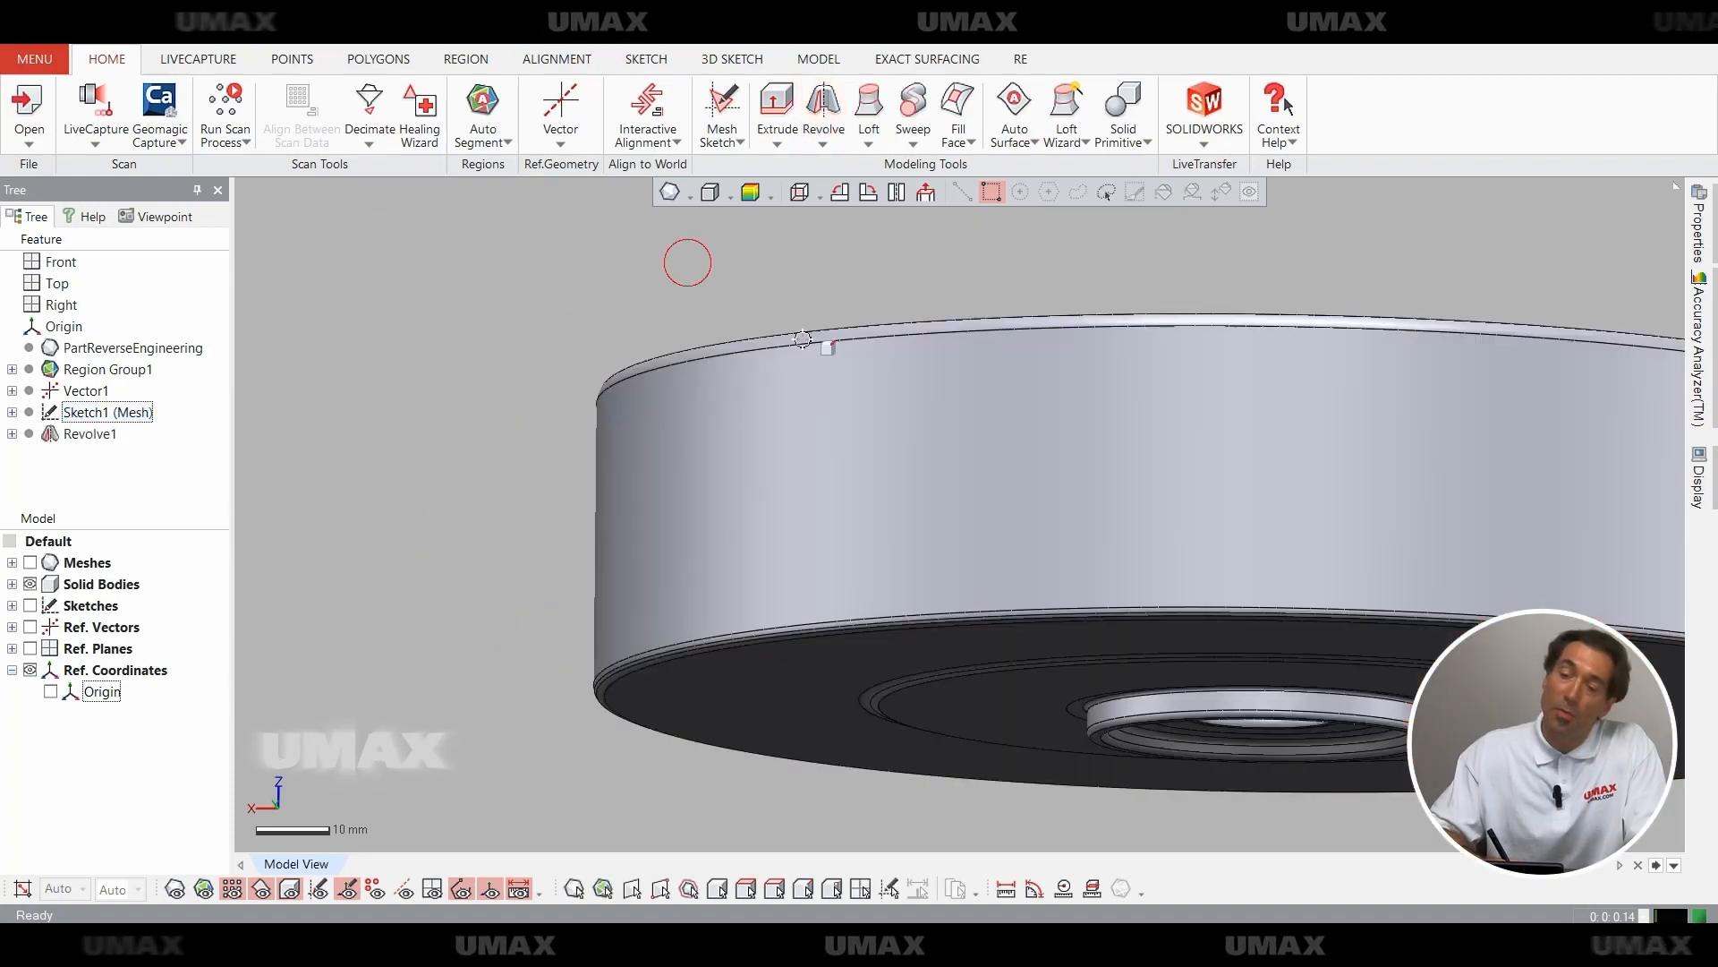
right_click_drag(683, 260, 957, 585)
scroll(951, 522, "down", 3)
key("ctrl+1")
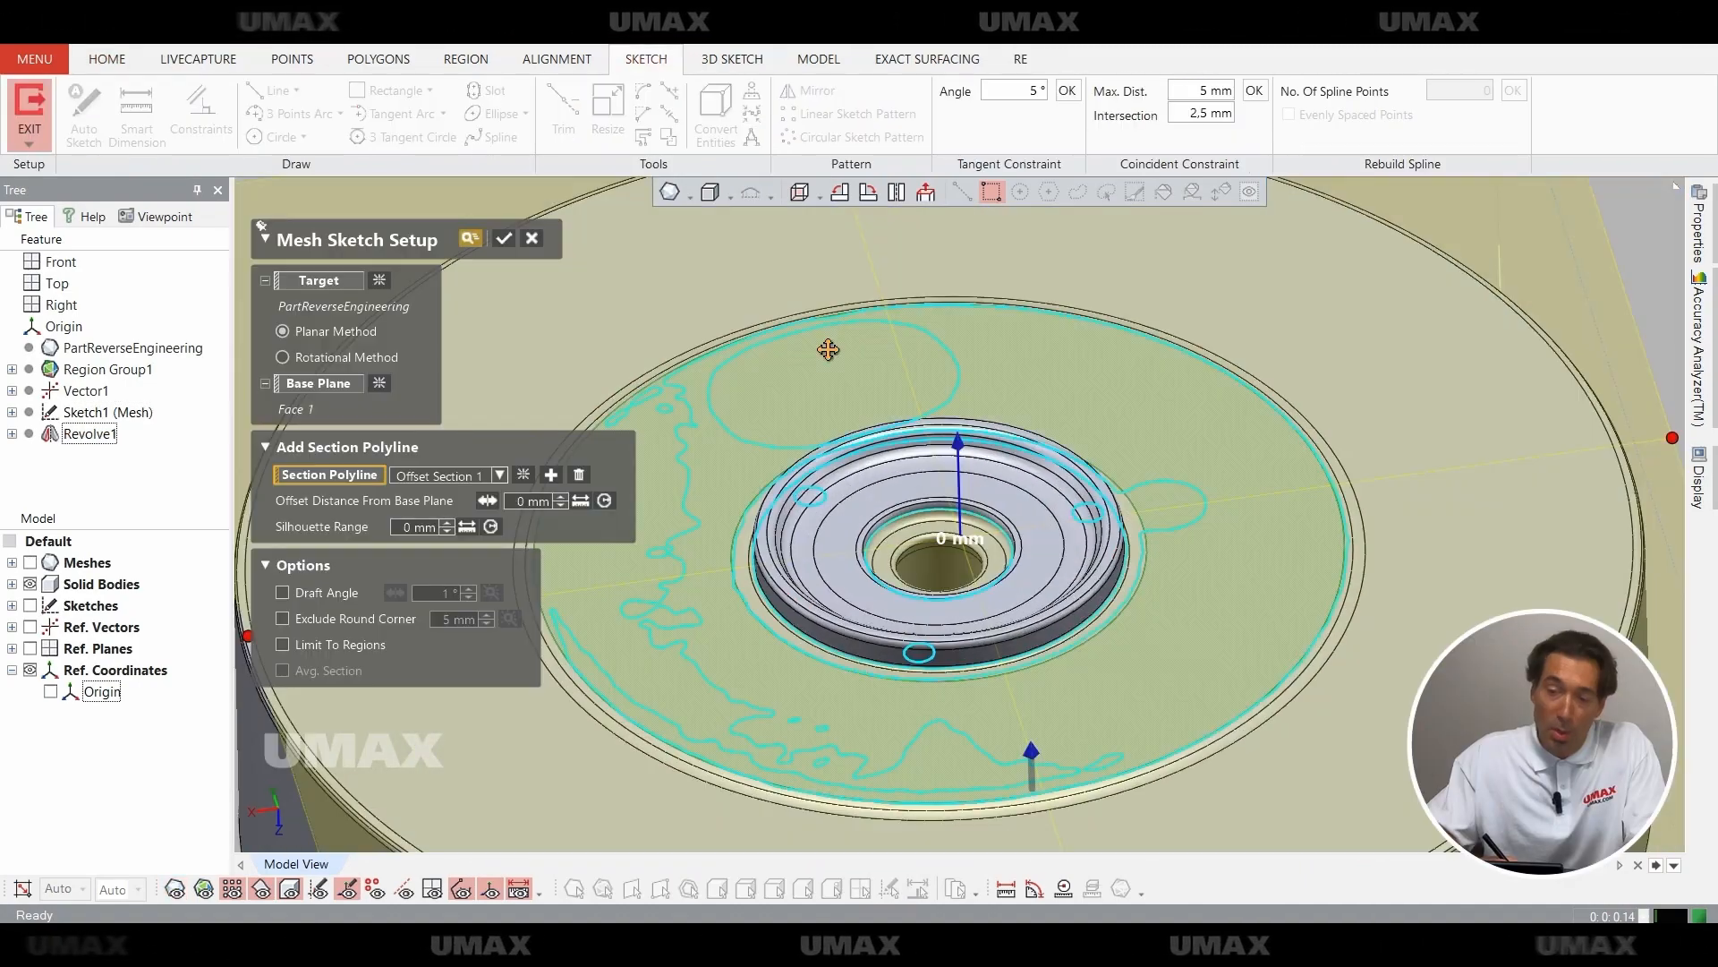
Set up a planar mesh sketch on the part's flat outer face with an 8 mm silhouette range.
key("ctrl+5")
left_click_drag(1018, 706, 1017, 690)
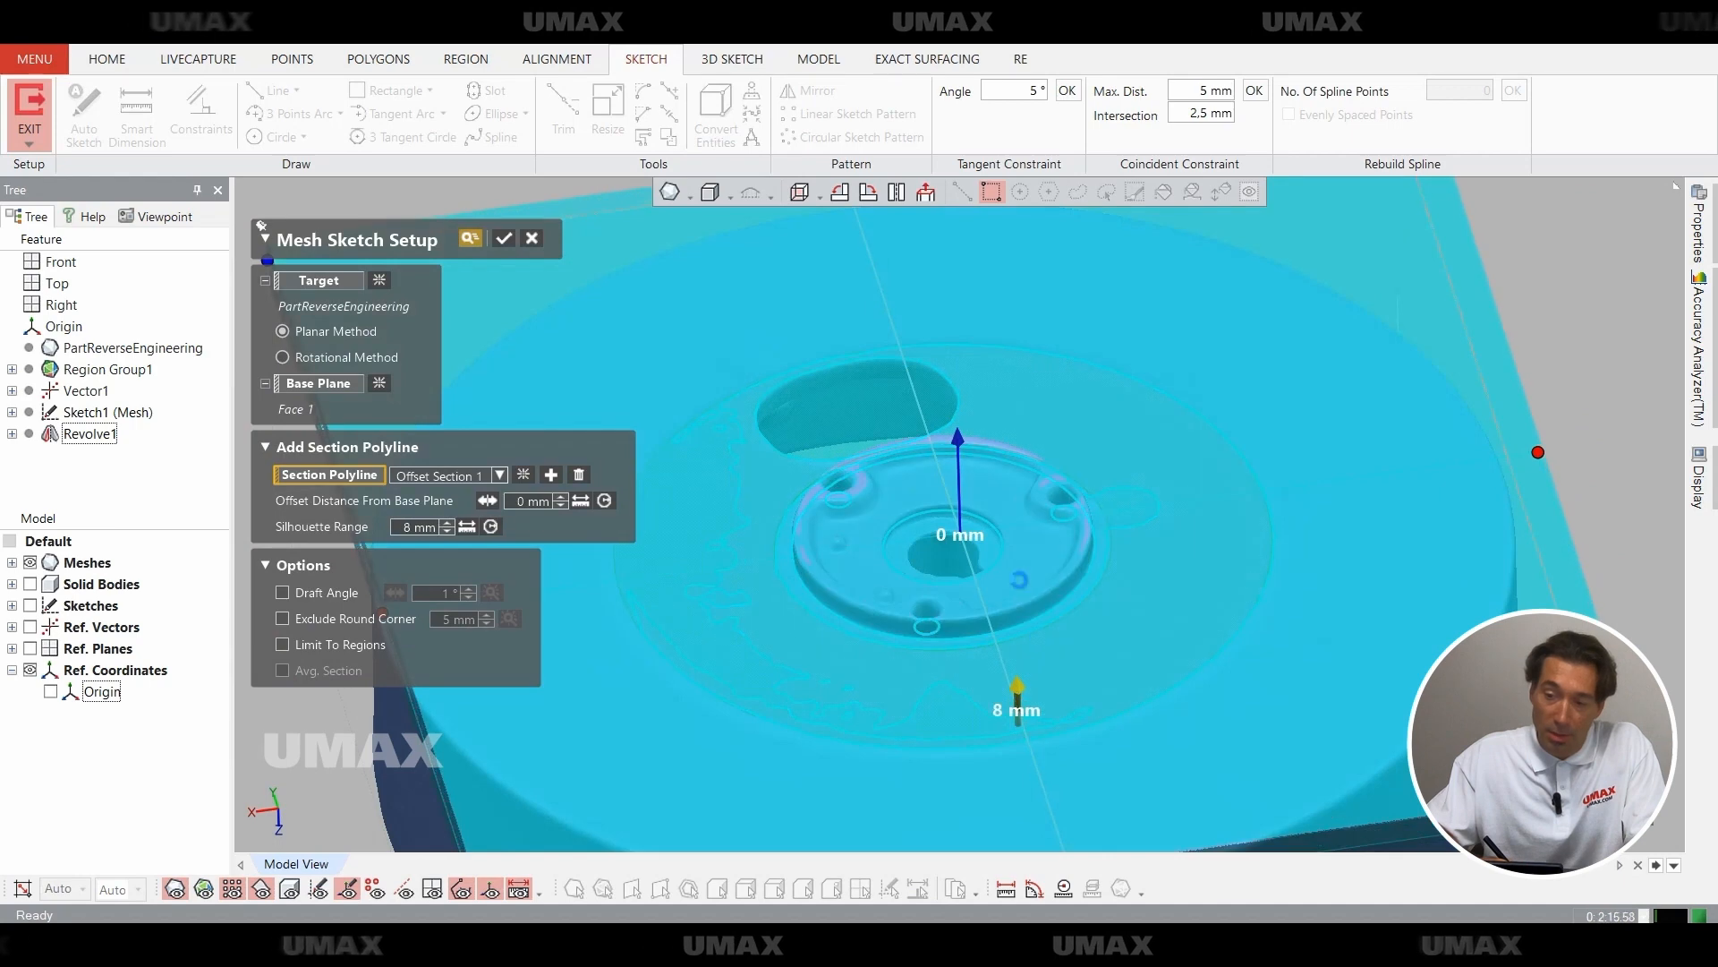
right_click_drag(954, 430, 943, 529)
left_click(504, 238)
Fit a slot about 9.9 mm long with about 11.2 mm radius to the oval opening's section polyline and finish the sketch.
scroll(922, 569, "up", 2)
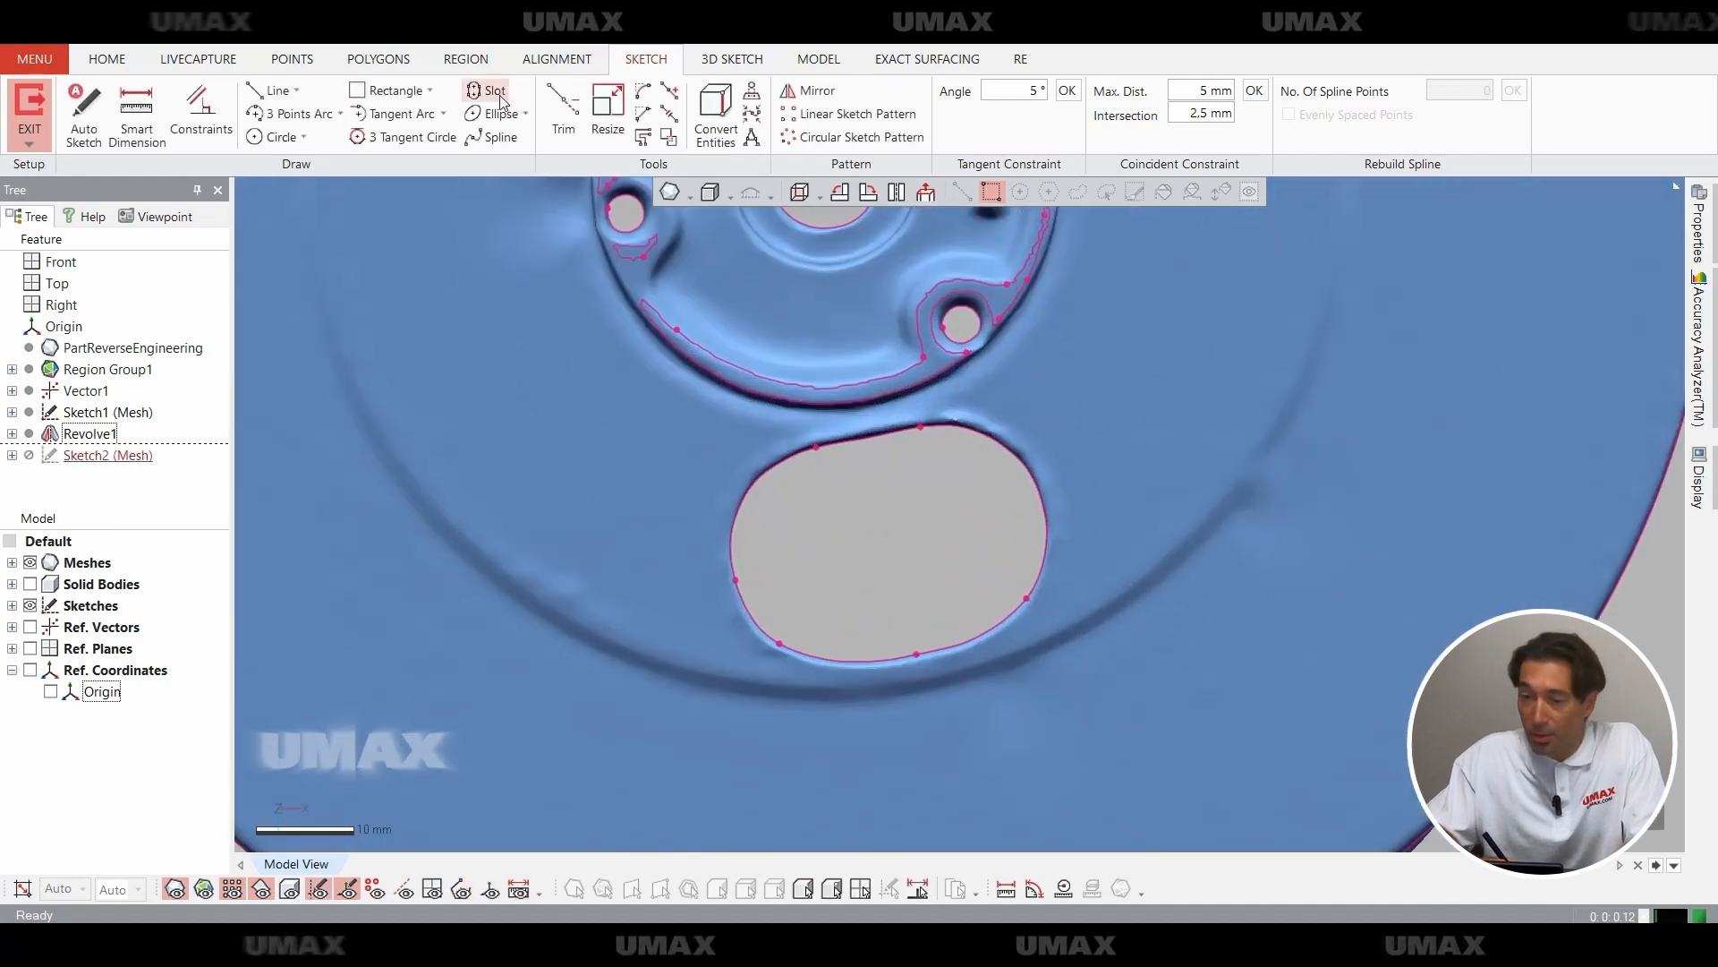
left_click(495, 92)
key("ctrl+1")
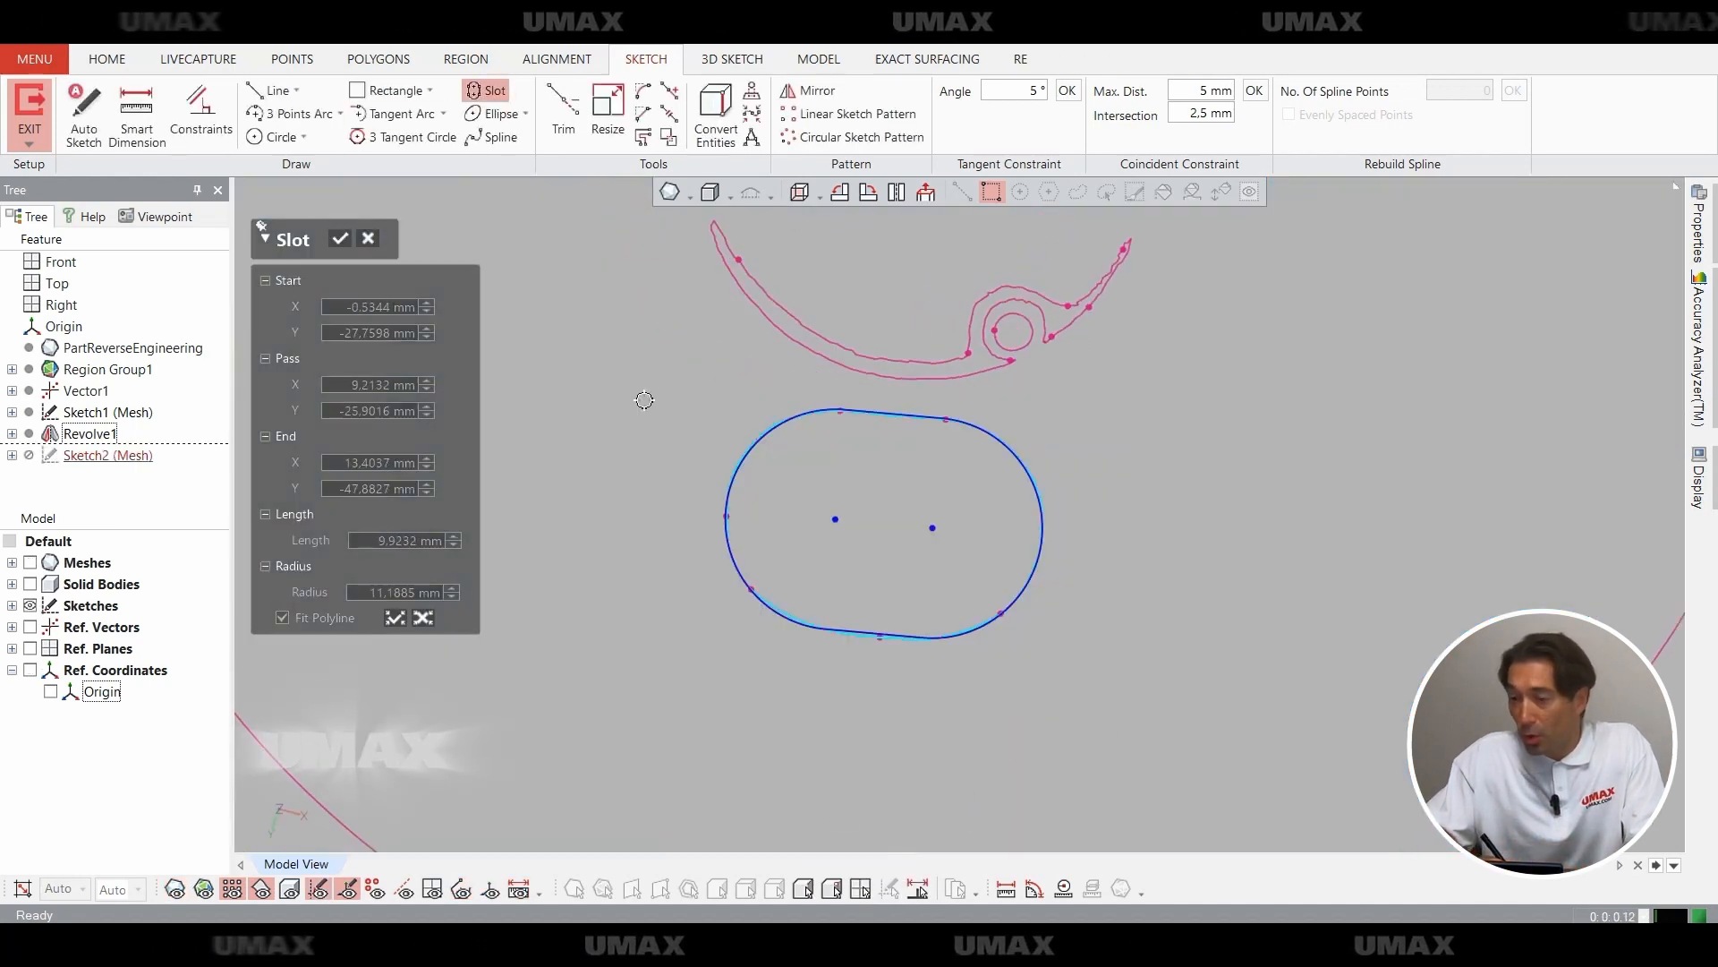
key("Return")
left_click(1645, 815)
key("ctrl+5")
Extrude-cut the slot sketch Through All, with a 7.3 mm blind cut in the opposite direction.
right_click_drag(1030, 685, 1016, 537)
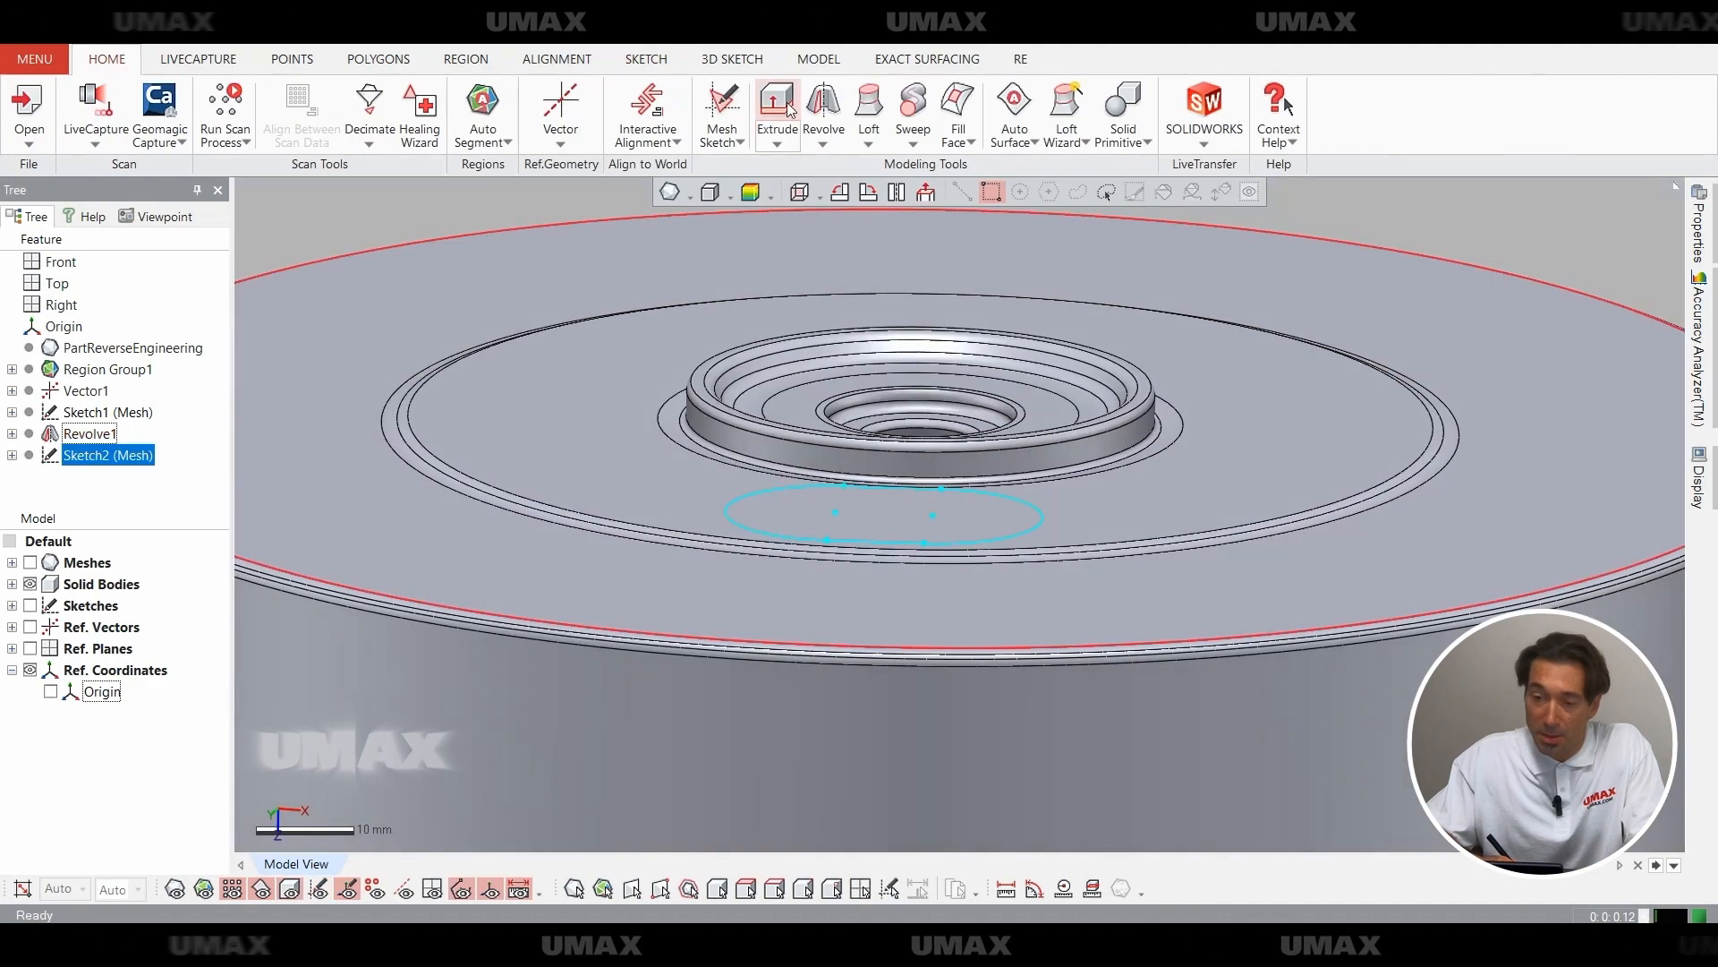
left_click(776, 112)
left_click(368, 461)
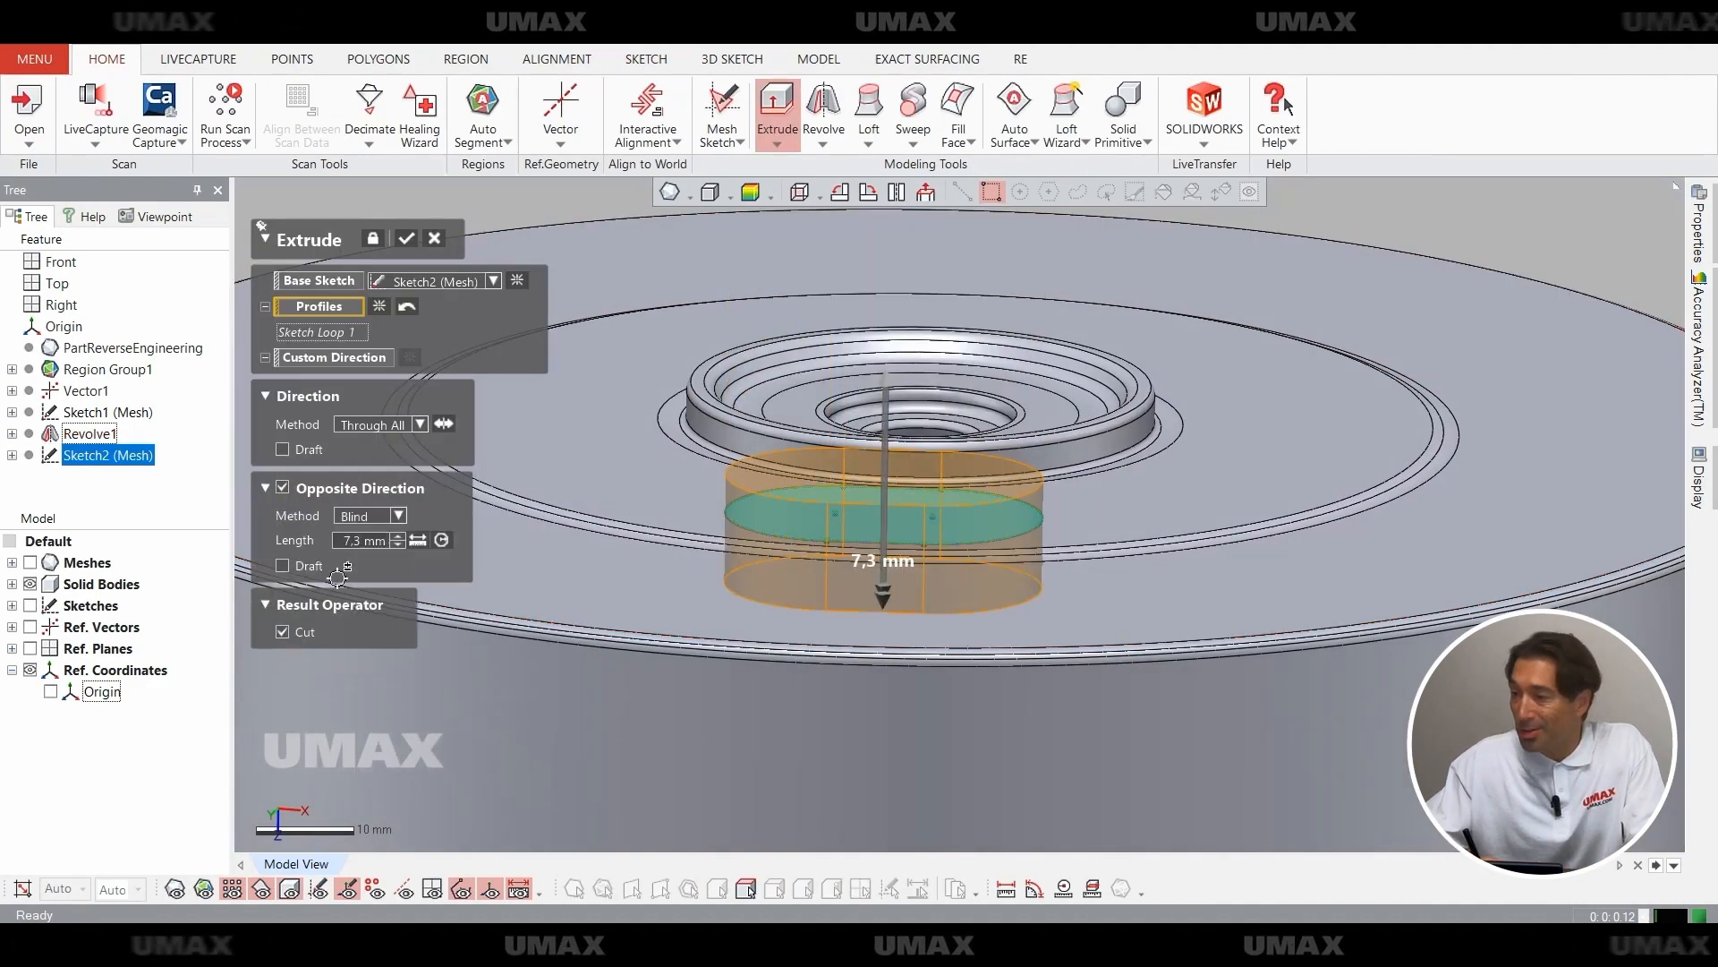
left_click(407, 238)
mouse_move(922, 506)
right_mouse_down()
mouse_move(921, 668)
mouse_move(1028, 629)
mouse_move(1025, 567)
right_mouse_up()
key("Escape")
scroll(1028, 629, "down", 4)
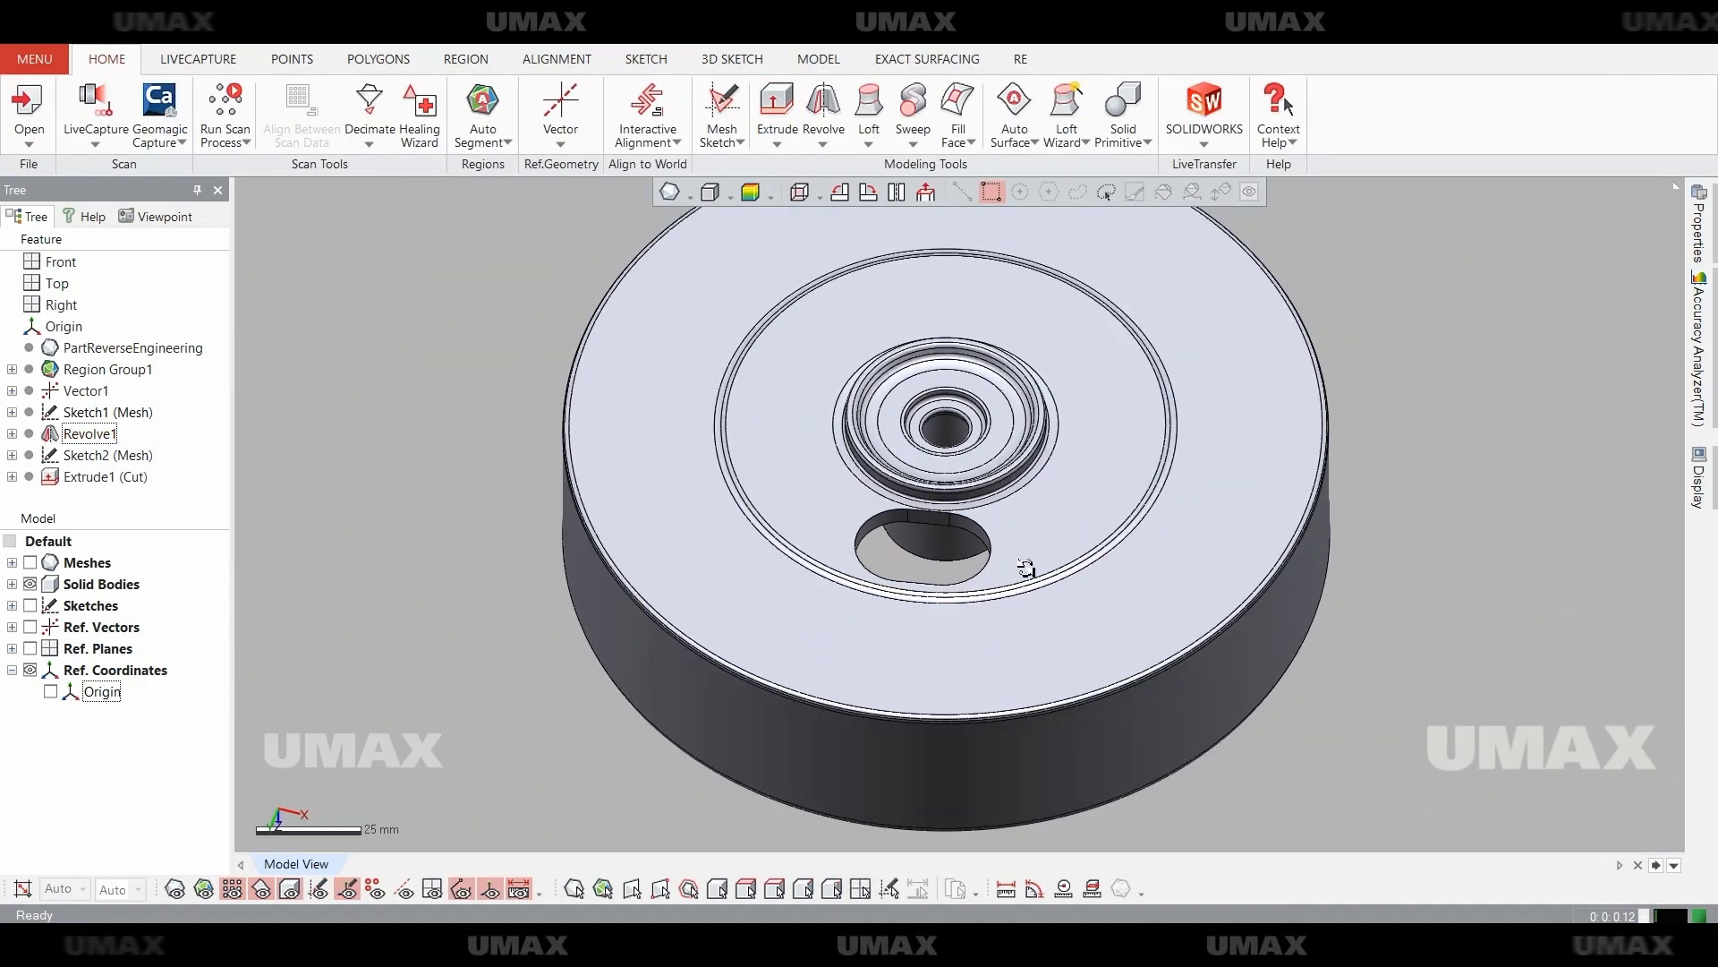
Compare the solid body with the mesh on both sides, examining the hub, its flange and the oval opening.
key("ctrl+1")
key("ctrl+5")
scroll(855, 446, "up", 5)
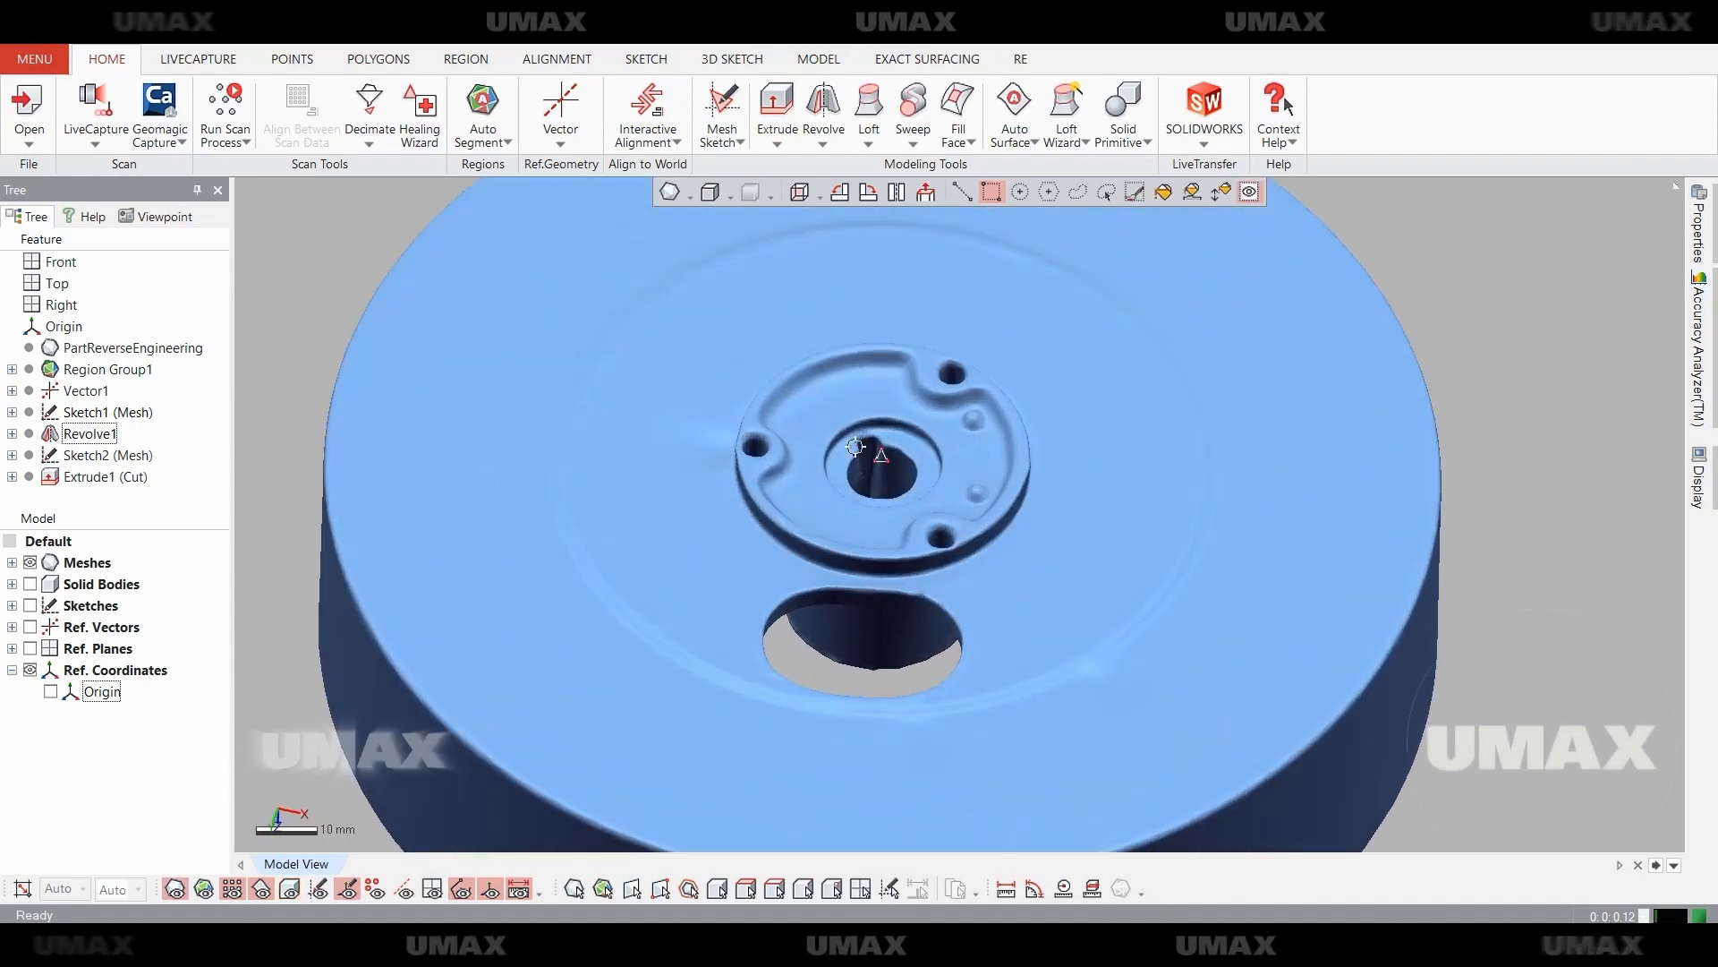
scroll(856, 447, "down", 3)
right_click_drag(855, 447, 989, 606)
scroll(913, 510, "up", 4)
key("ctrl+5")
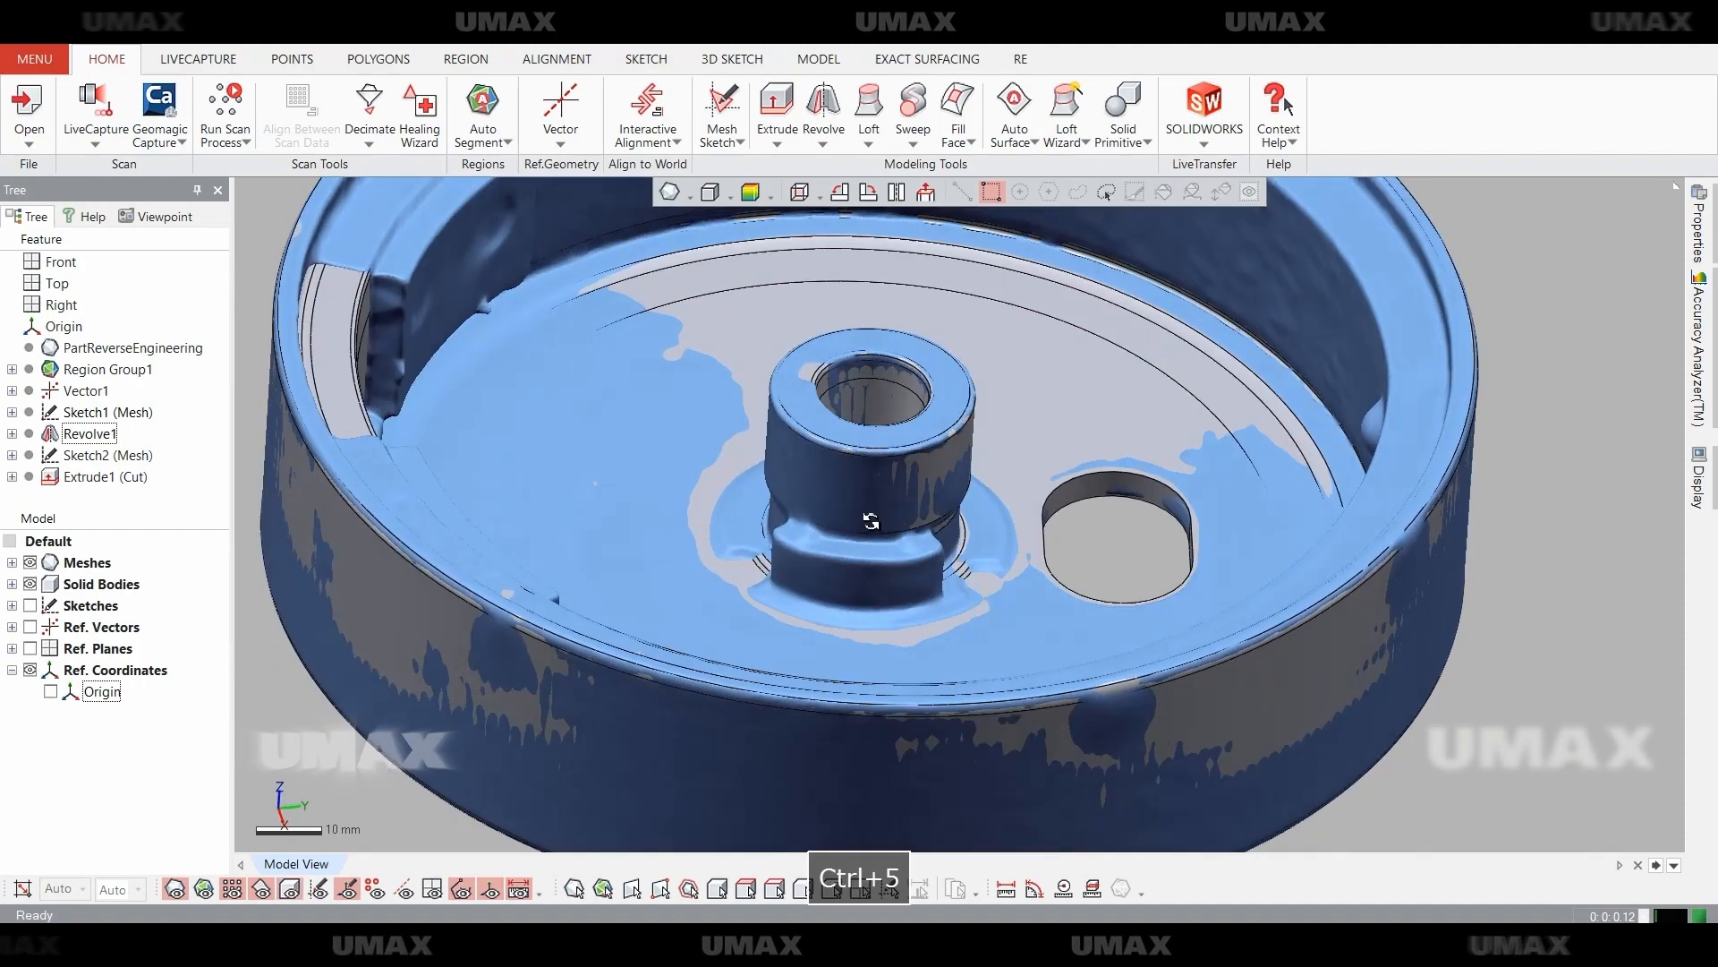
right_click_drag(870, 521, 895, 572)
key("ctrl+1")
key("ctrl+1")
key("ctrl+5")
Set up a planar mesh sketch on the inner floor face that captures the hub flange's outline.
left_click(761, 394)
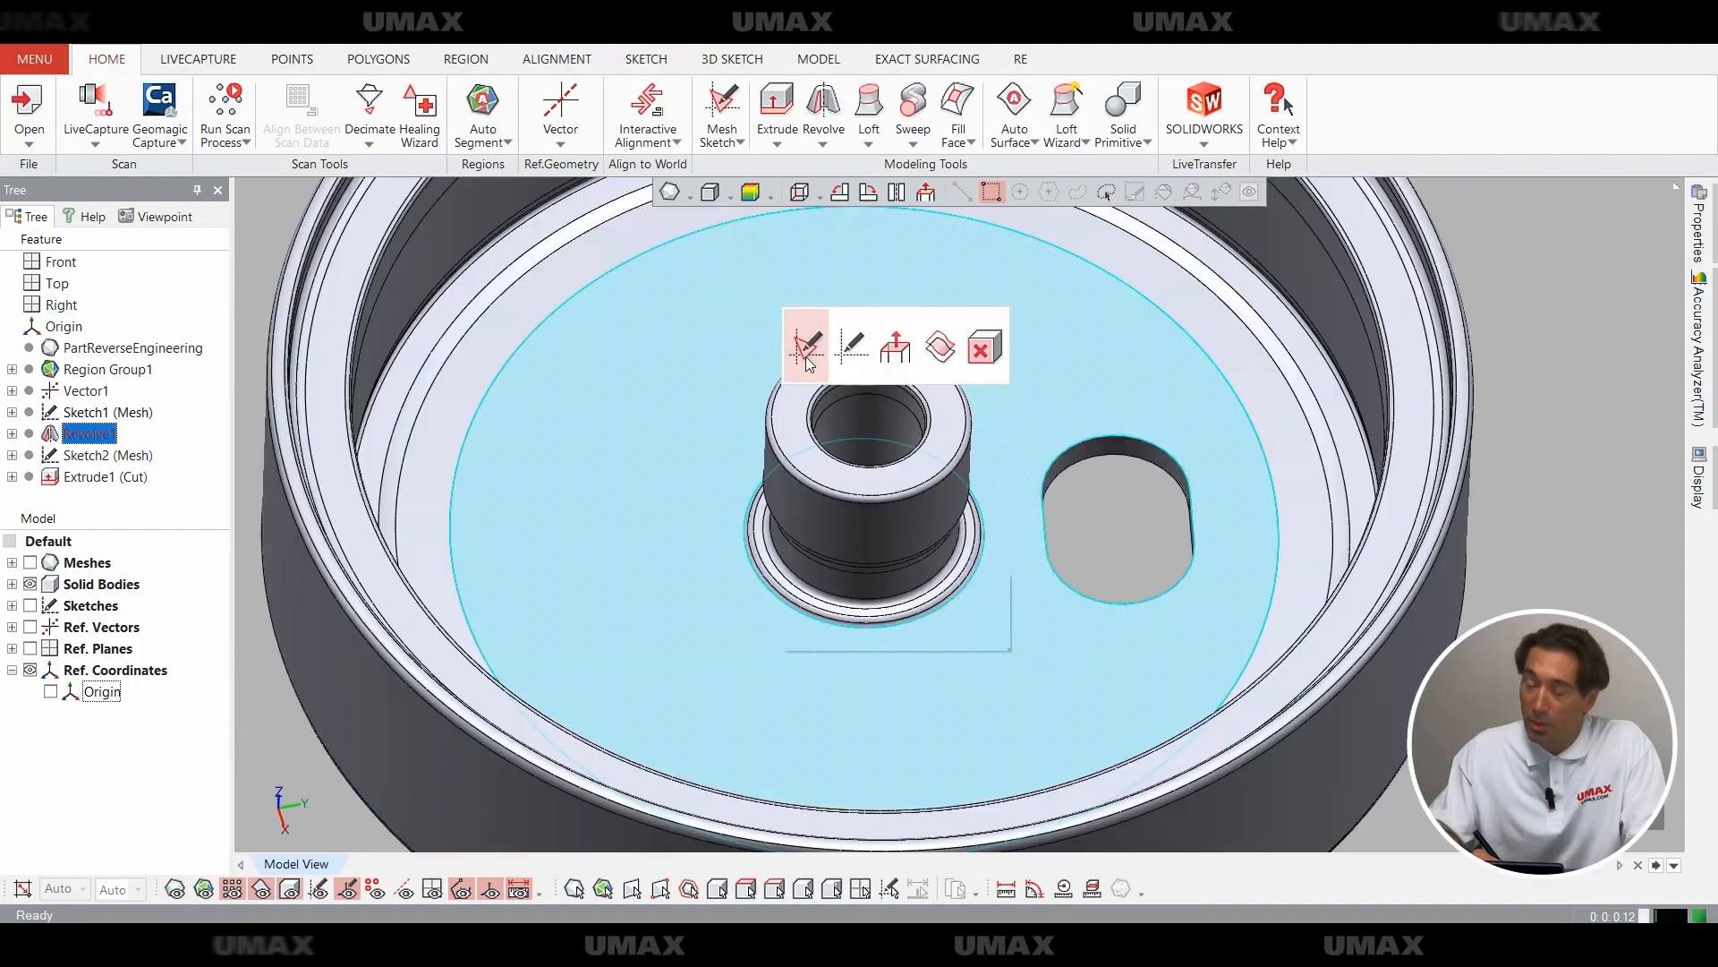
left_click(805, 357)
key("ctrl+5")
key("ctrl+1")
scroll(949, 519, "up", 2)
mouse_move(962, 470)
left_mouse_down()
mouse_move(943, 491)
mouse_move(964, 473)
left_mouse_up()
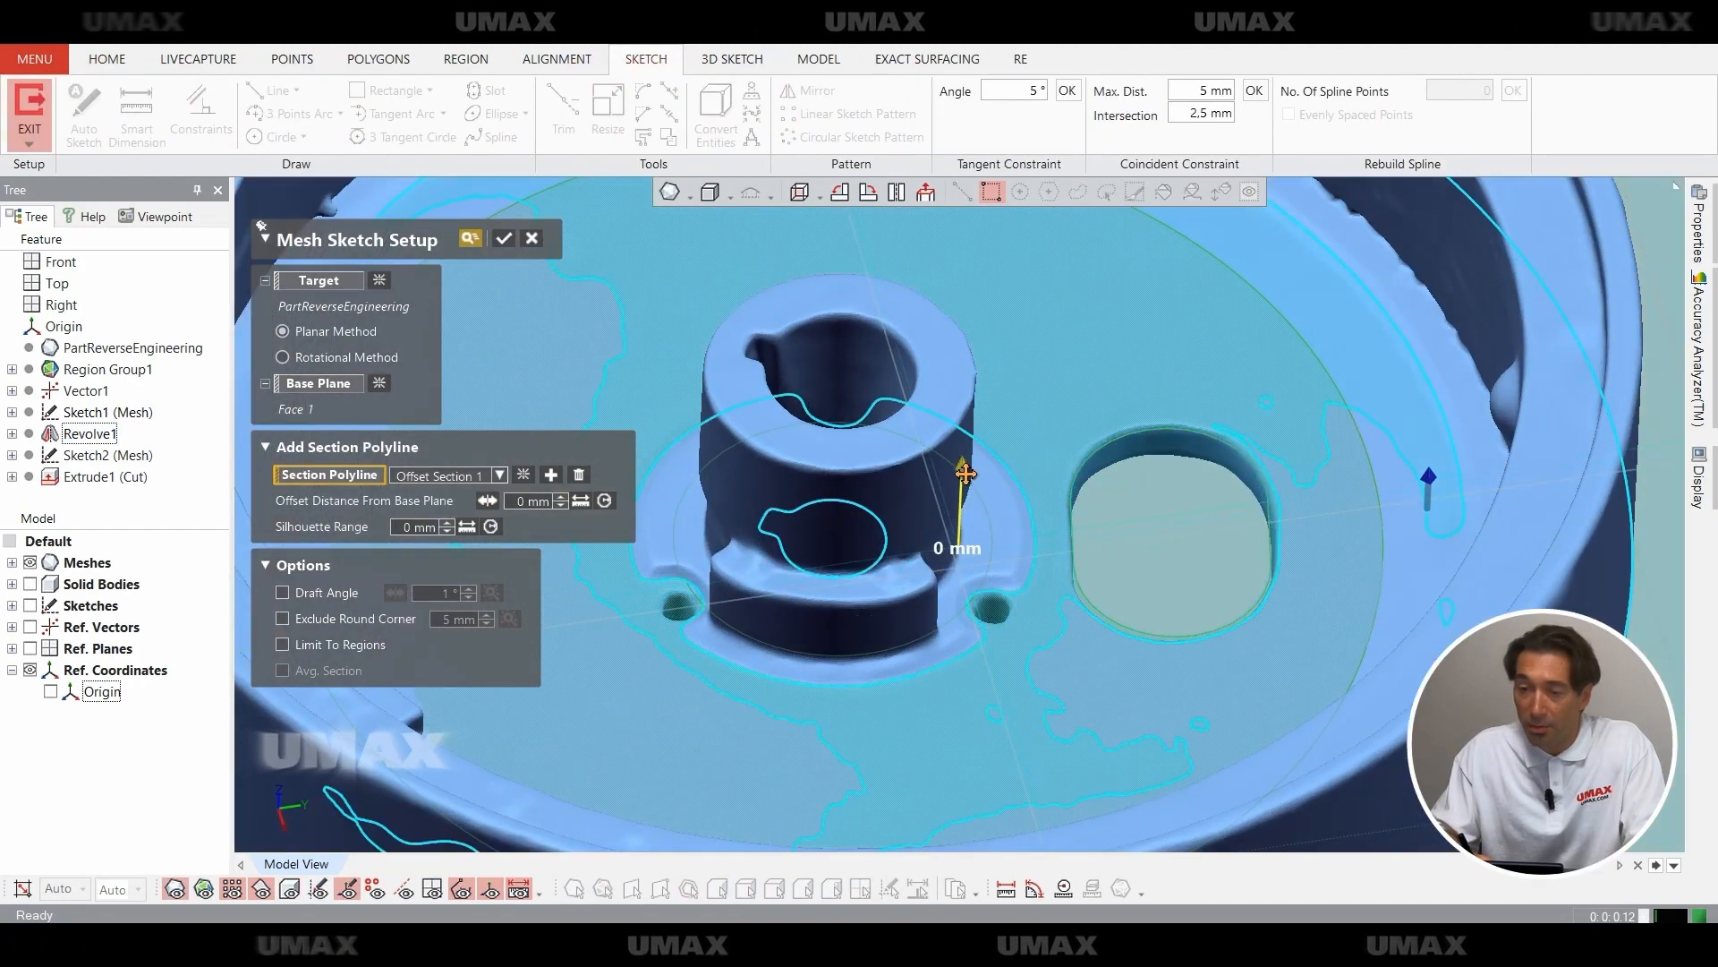
left_click(505, 241)
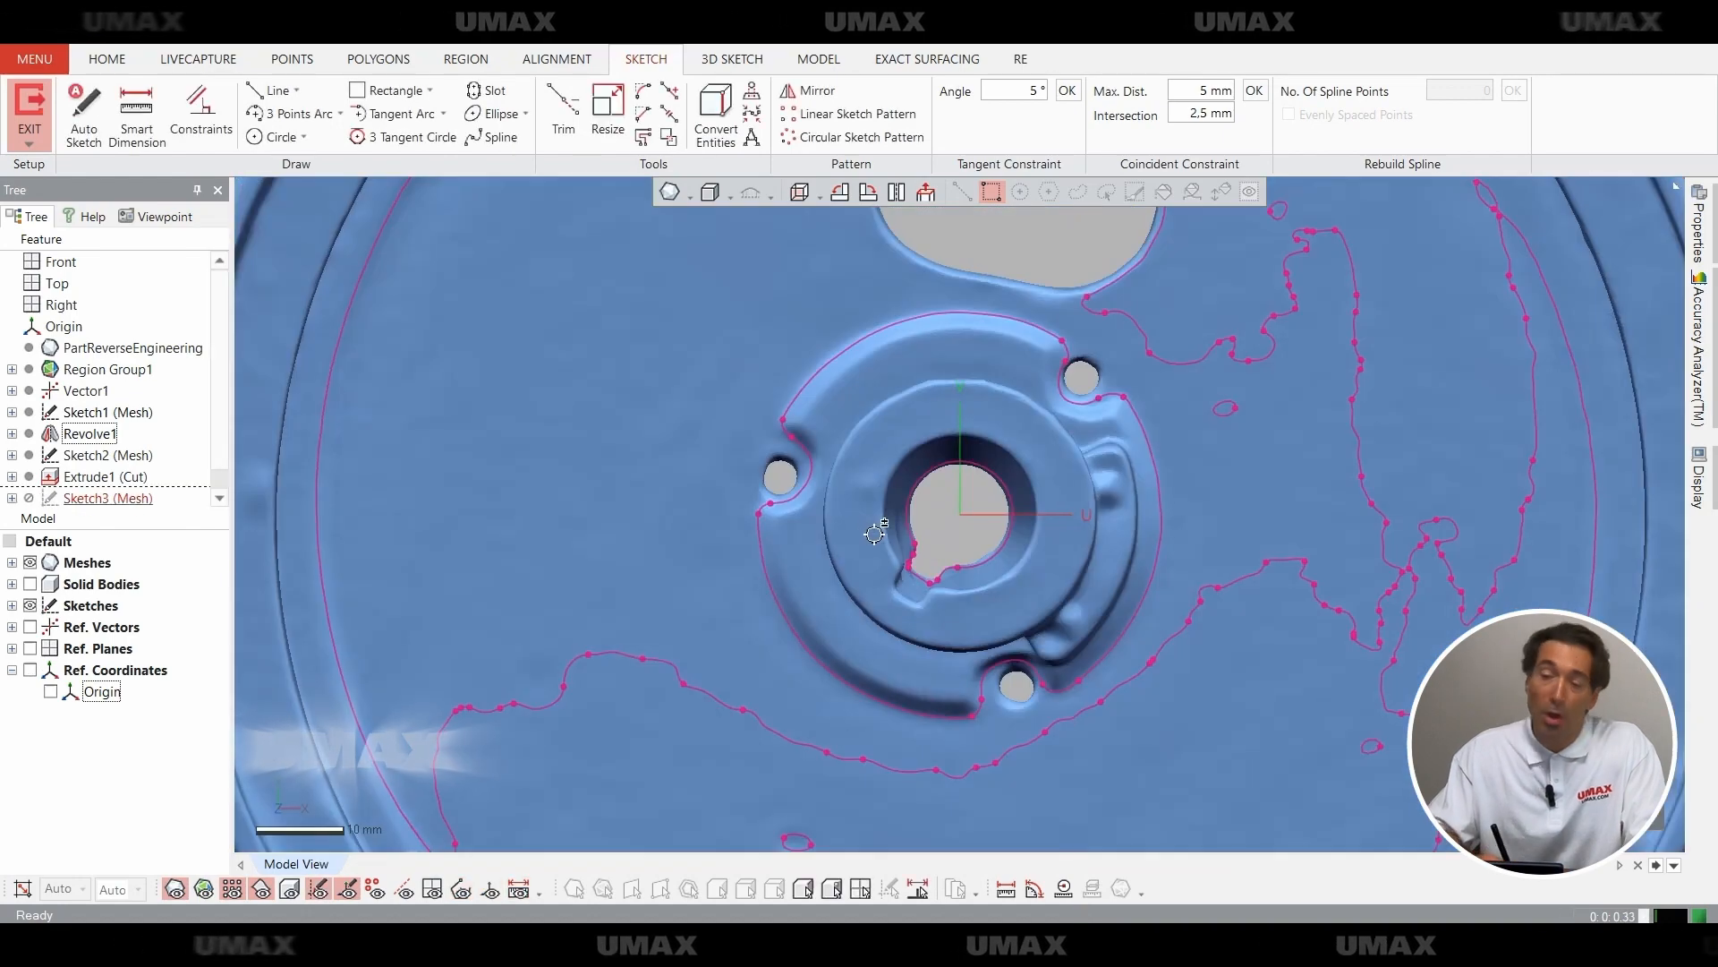
Fit circles to the hub flange outline and its screw recesses, and fillet the left recess's upper junction.
key("ctrl+1")
left_click(280, 137)
left_click(918, 317)
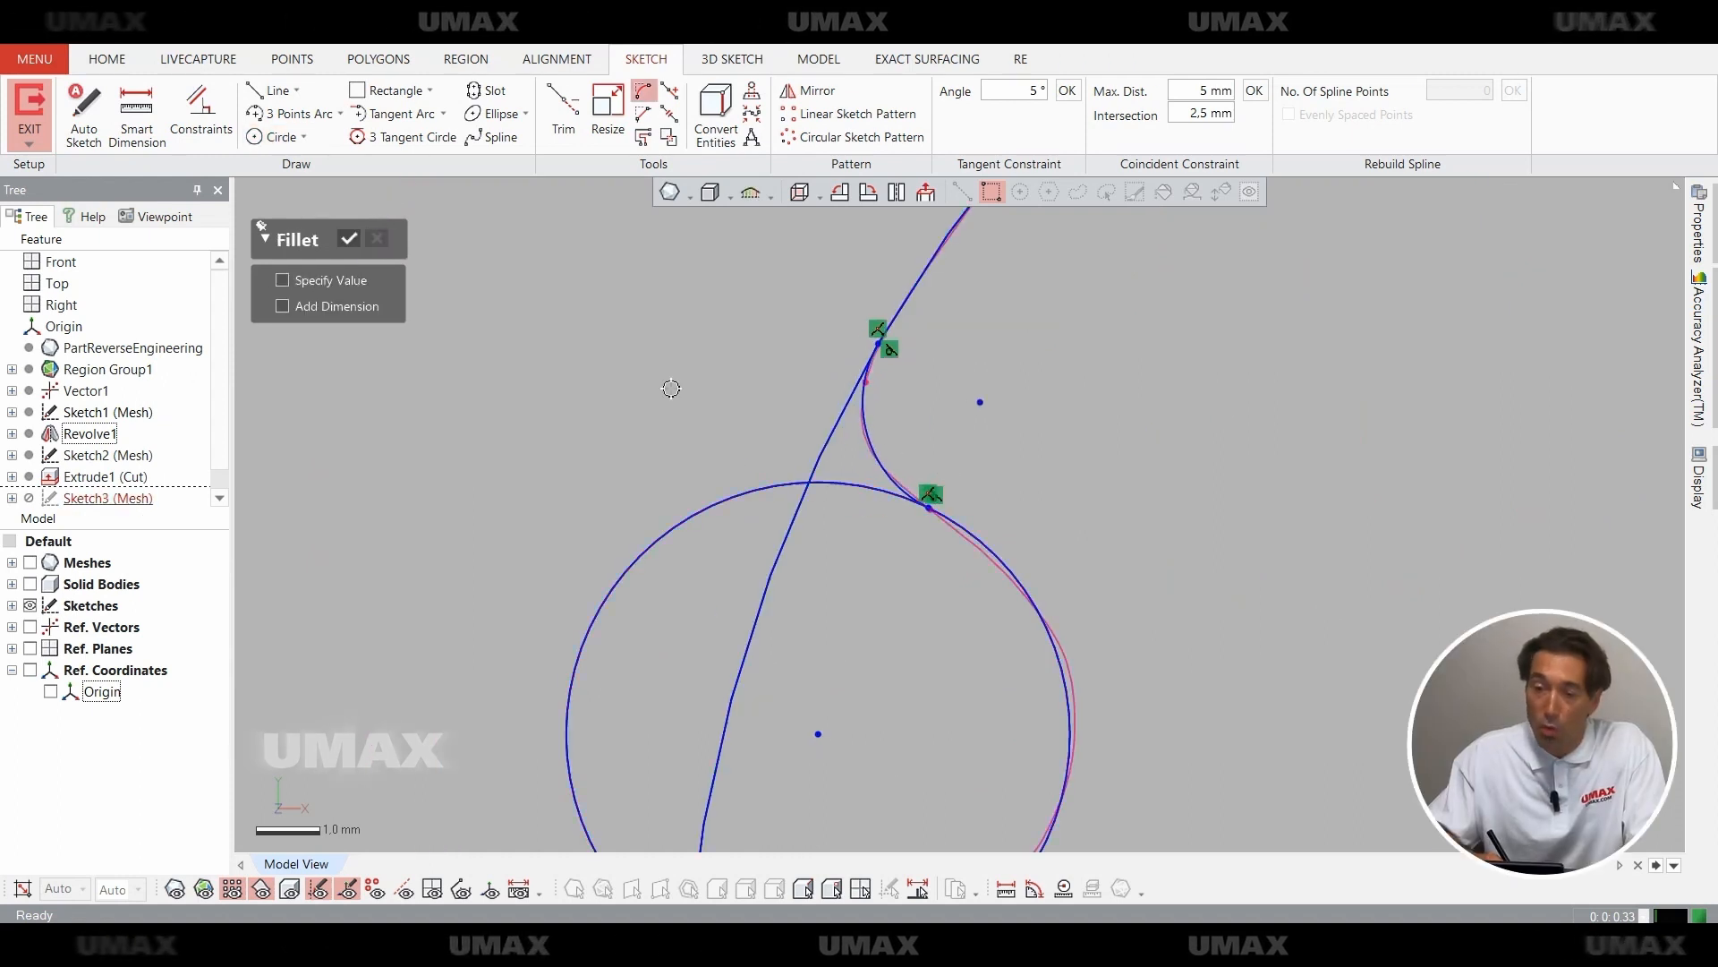
left_click(349, 238)
Dimension the new fillet at the left recess with a radius of 1.8 mm.
left_click(137, 117)
left_click(933, 424)
scroll(963, 495, "down", 2)
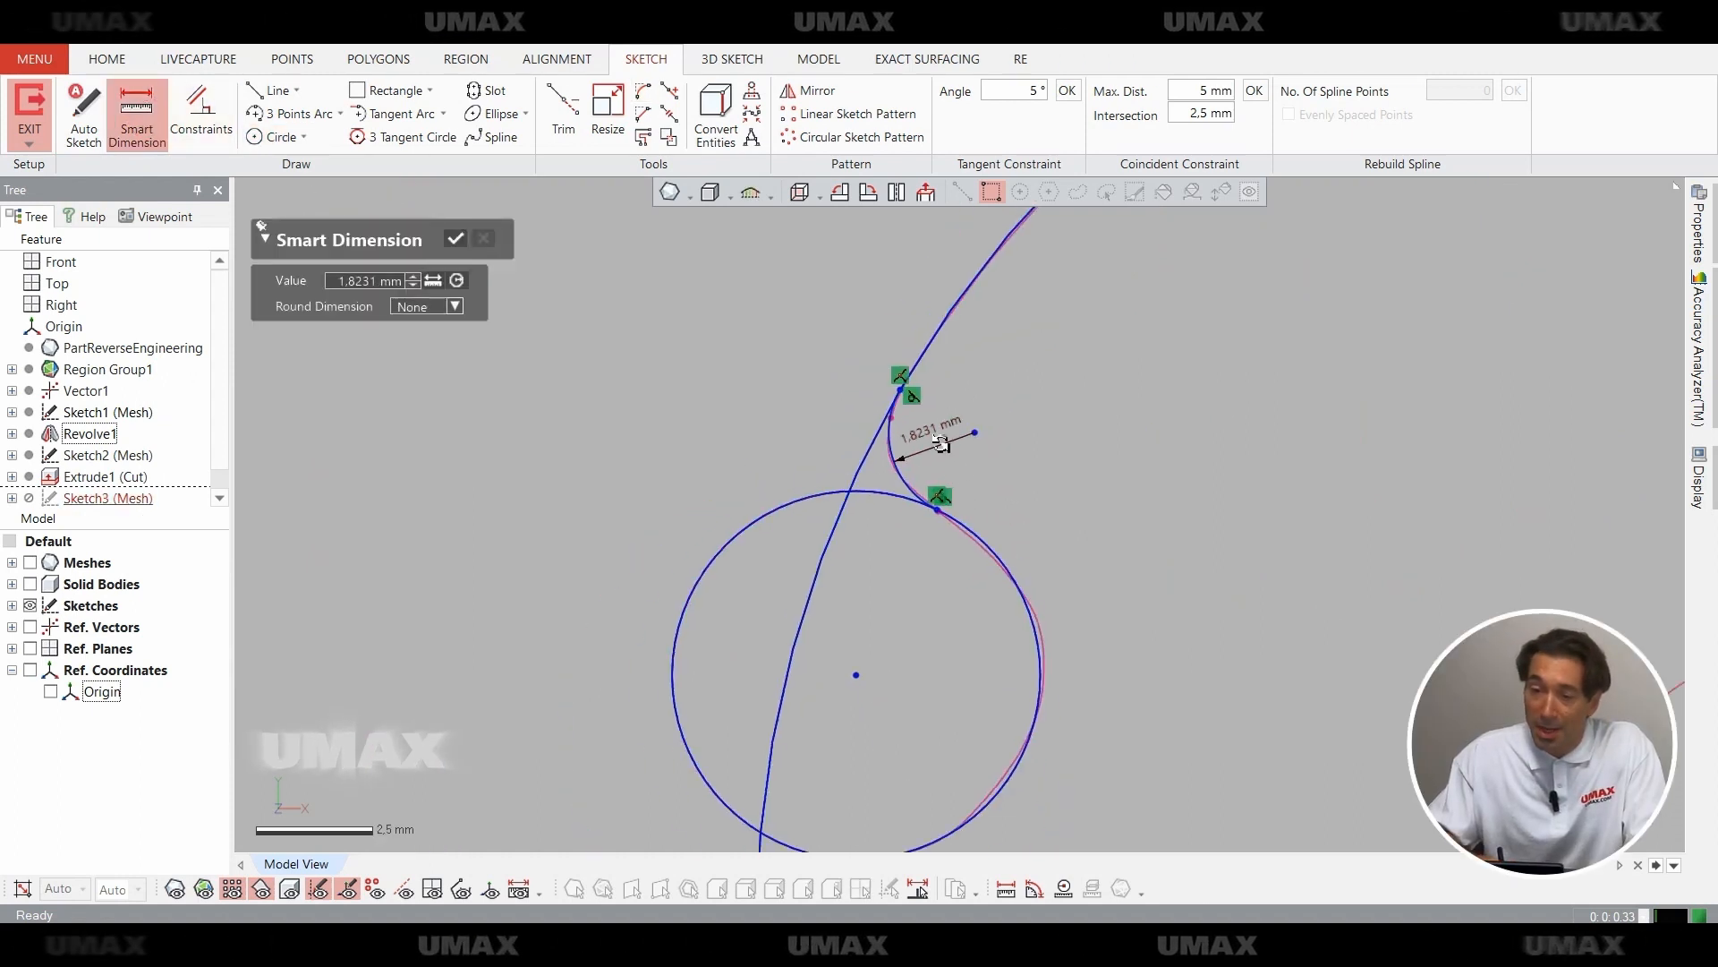
scroll(940, 484, "down", 1)
key("Escape")
Fillet the left recess's lower junction with the flange circle at a specified radius of 1.8 mm.
middle_click_drag(916, 652, 920, 471)
left_click(643, 90)
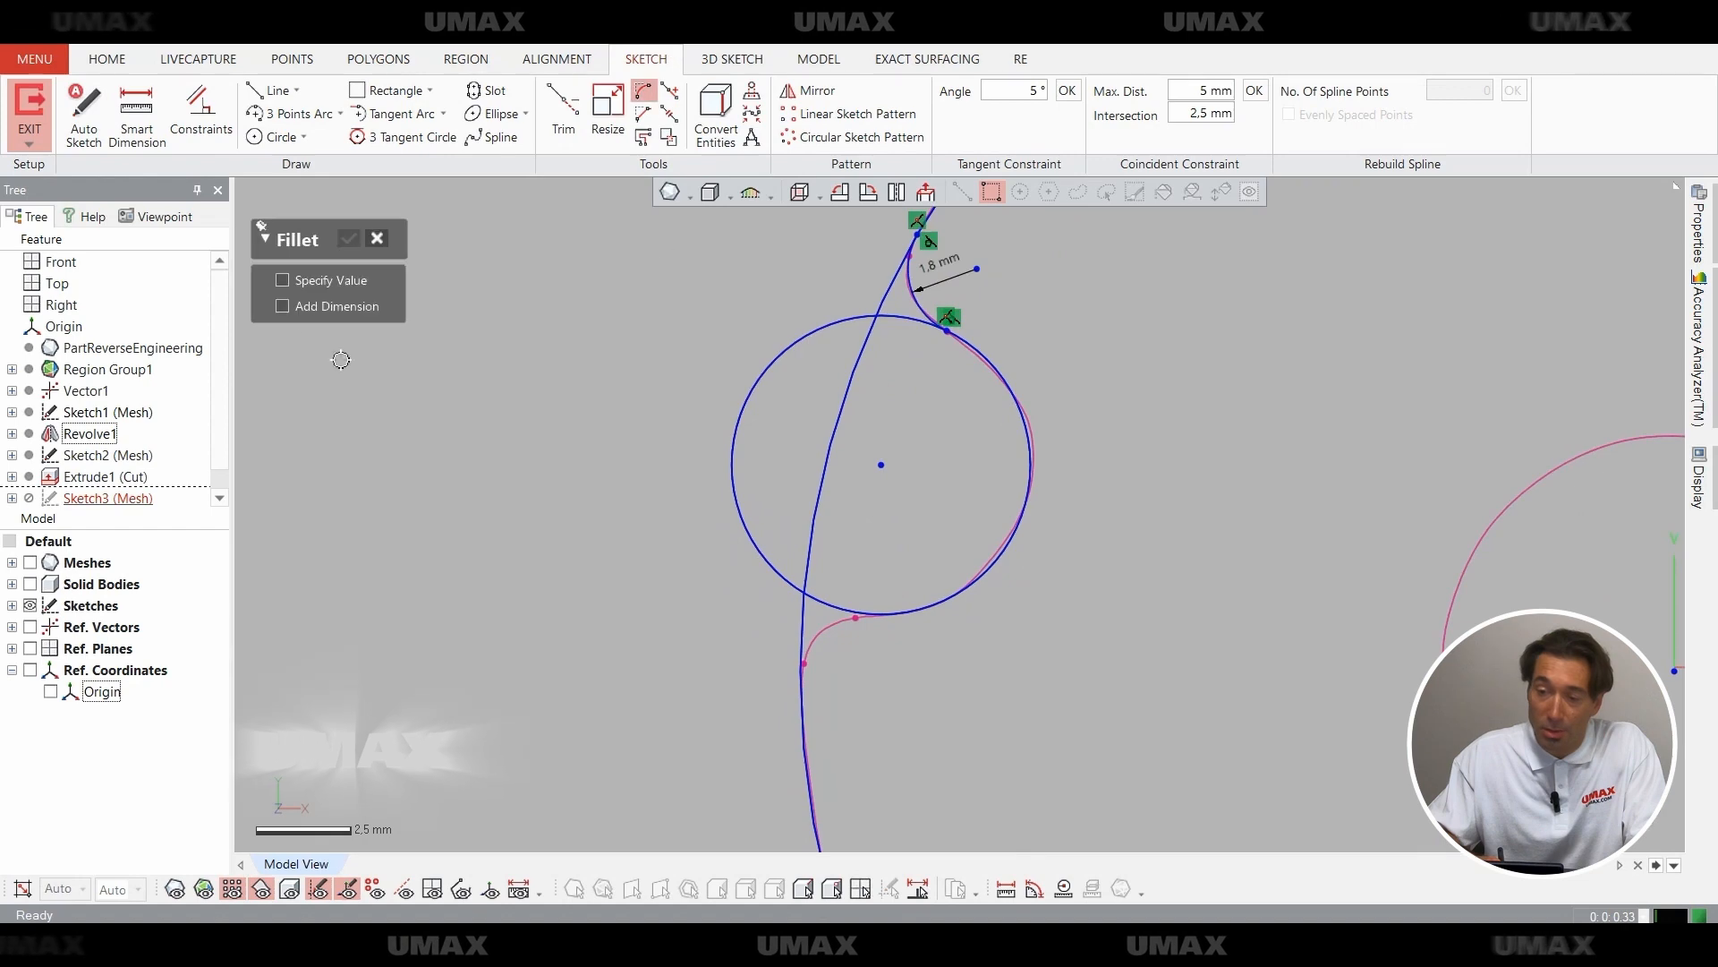
left_click(282, 280)
type("1,8")
left_click(840, 604)
Fillet the junctions of the flange circle with the lower and upper-right recess circles at 1.8 mm radius.
scroll(841, 604, "down", 2)
middle_click_drag(954, 779, 790, 416)
left_click(1101, 688)
left_click(1119, 649)
middle_click_drag(1237, 630, 1115, 675)
middle_click_drag(1221, 269, 1177, 768)
scroll(1171, 589, "up", 2)
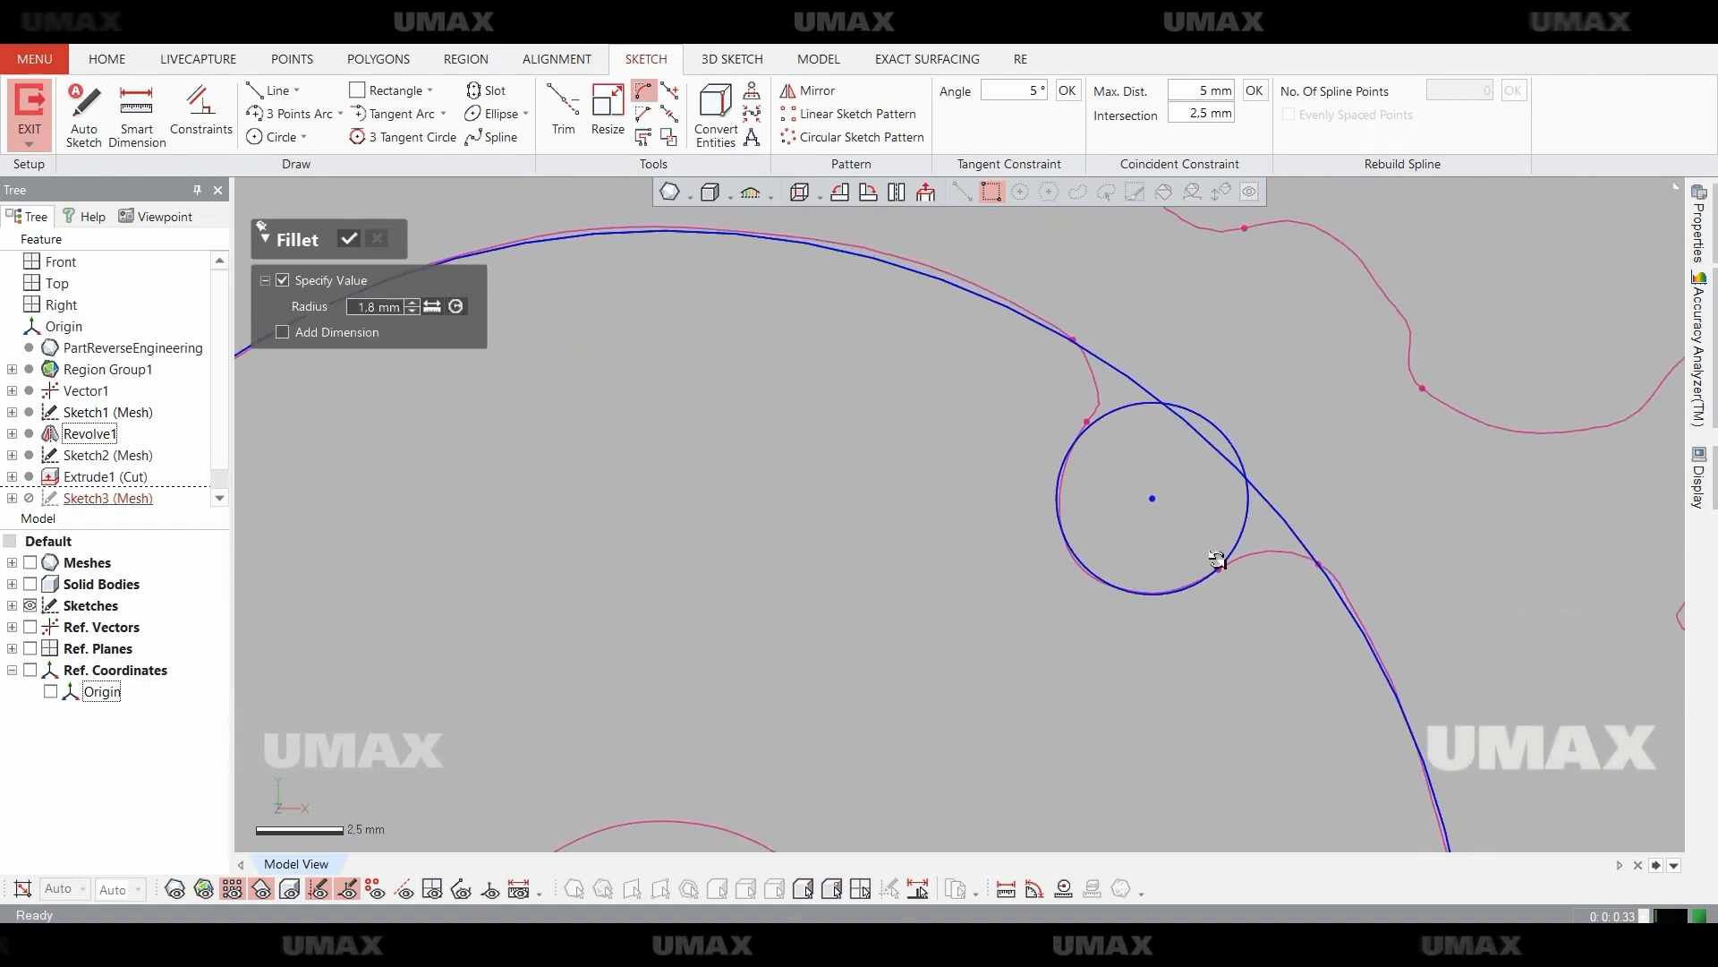
left_click(1100, 421)
left_click(1083, 347)
scroll(1041, 551, "down", 4)
middle_click_drag(1042, 551, 976, 491)
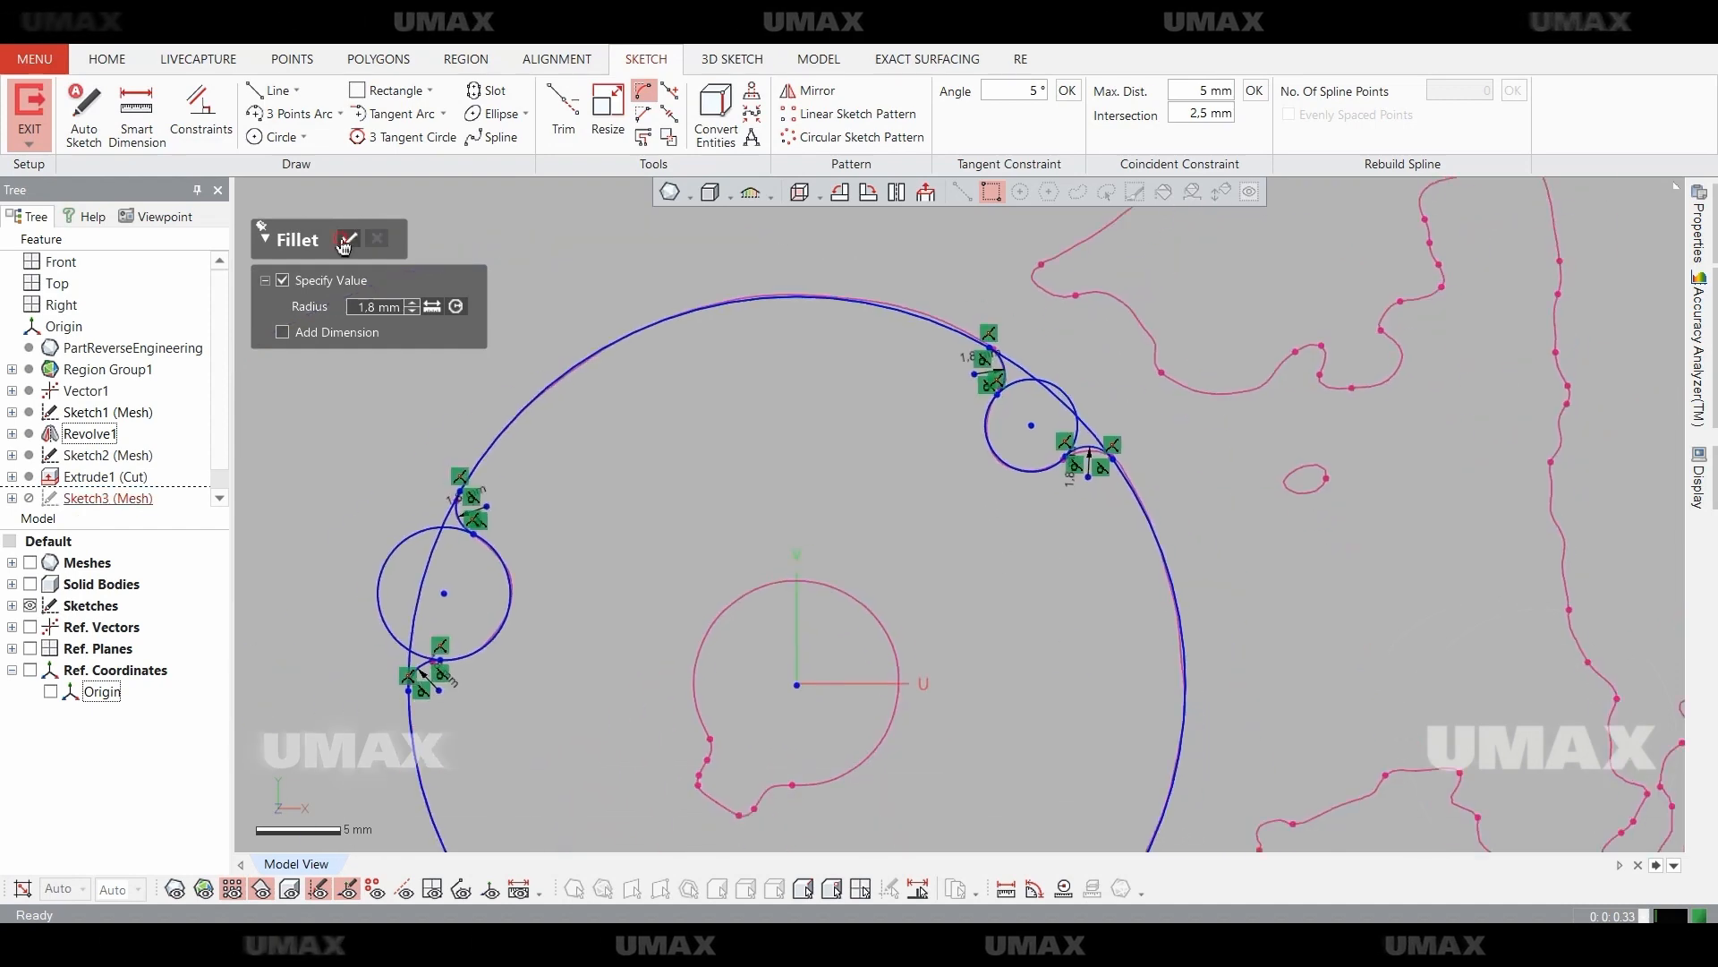
left_click(349, 238)
Power Trim the surplus arcs of the flange and recess circles at the left screw recess.
left_click(562, 116)
middle_click_drag(601, 636, 925, 508)
key("ctrl+1")
key("ctrl+1")
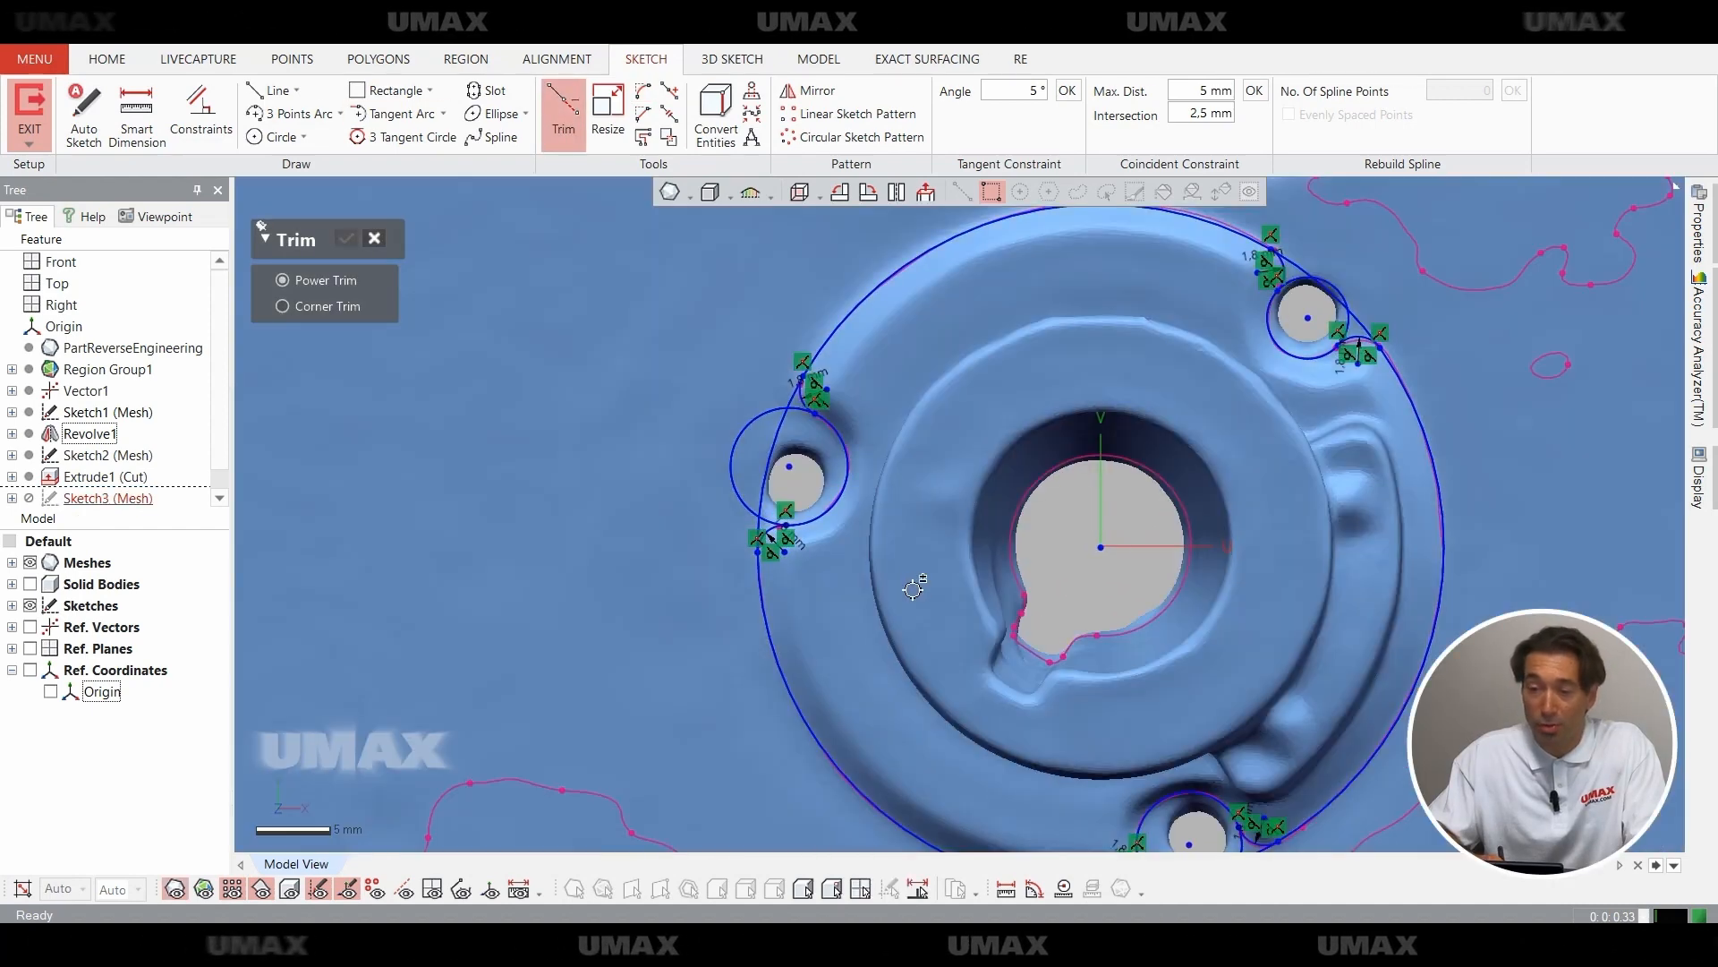
scroll(768, 573, "up", 2)
left_click(629, 422)
Power Trim the surplus arcs of the flange and recess circles at the lower screw recess.
scroll(979, 652, "down", 2)
middle_click_drag(980, 652, 905, 433)
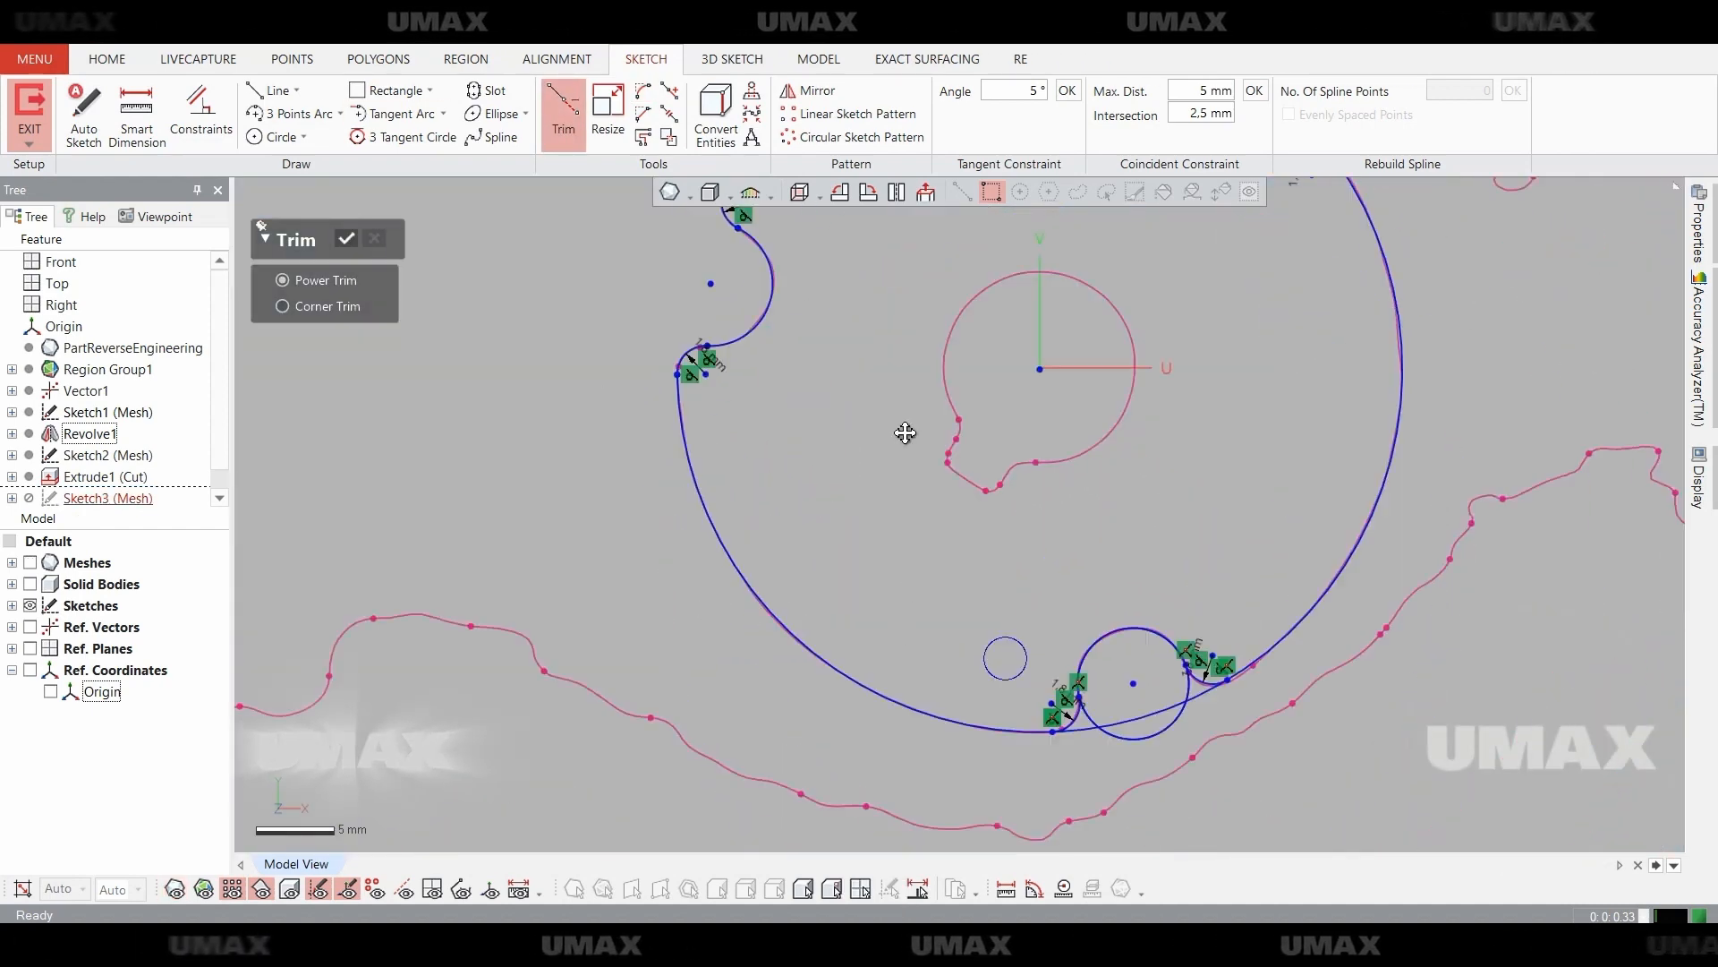
scroll(1078, 758, "up", 4)
middle_click_drag(1078, 758, 975, 531)
left_click_drag(1230, 464, 1208, 376)
scroll(1461, 349, "down", 3)
Power Trim the surplus arcs at the upper-right screw recess to complete the flange outline.
middle_click_drag(1460, 349, 1055, 802)
middle_click_drag(935, 313, 912, 518)
scroll(955, 295, "up", 4)
mouse_move(954, 376)
left_mouse_down()
mouse_move(952, 437)
mouse_move(1079, 542)
left_mouse_up()
scroll(962, 521, "down", 3)
scroll(1004, 524, "down", 3)
key("Escape")
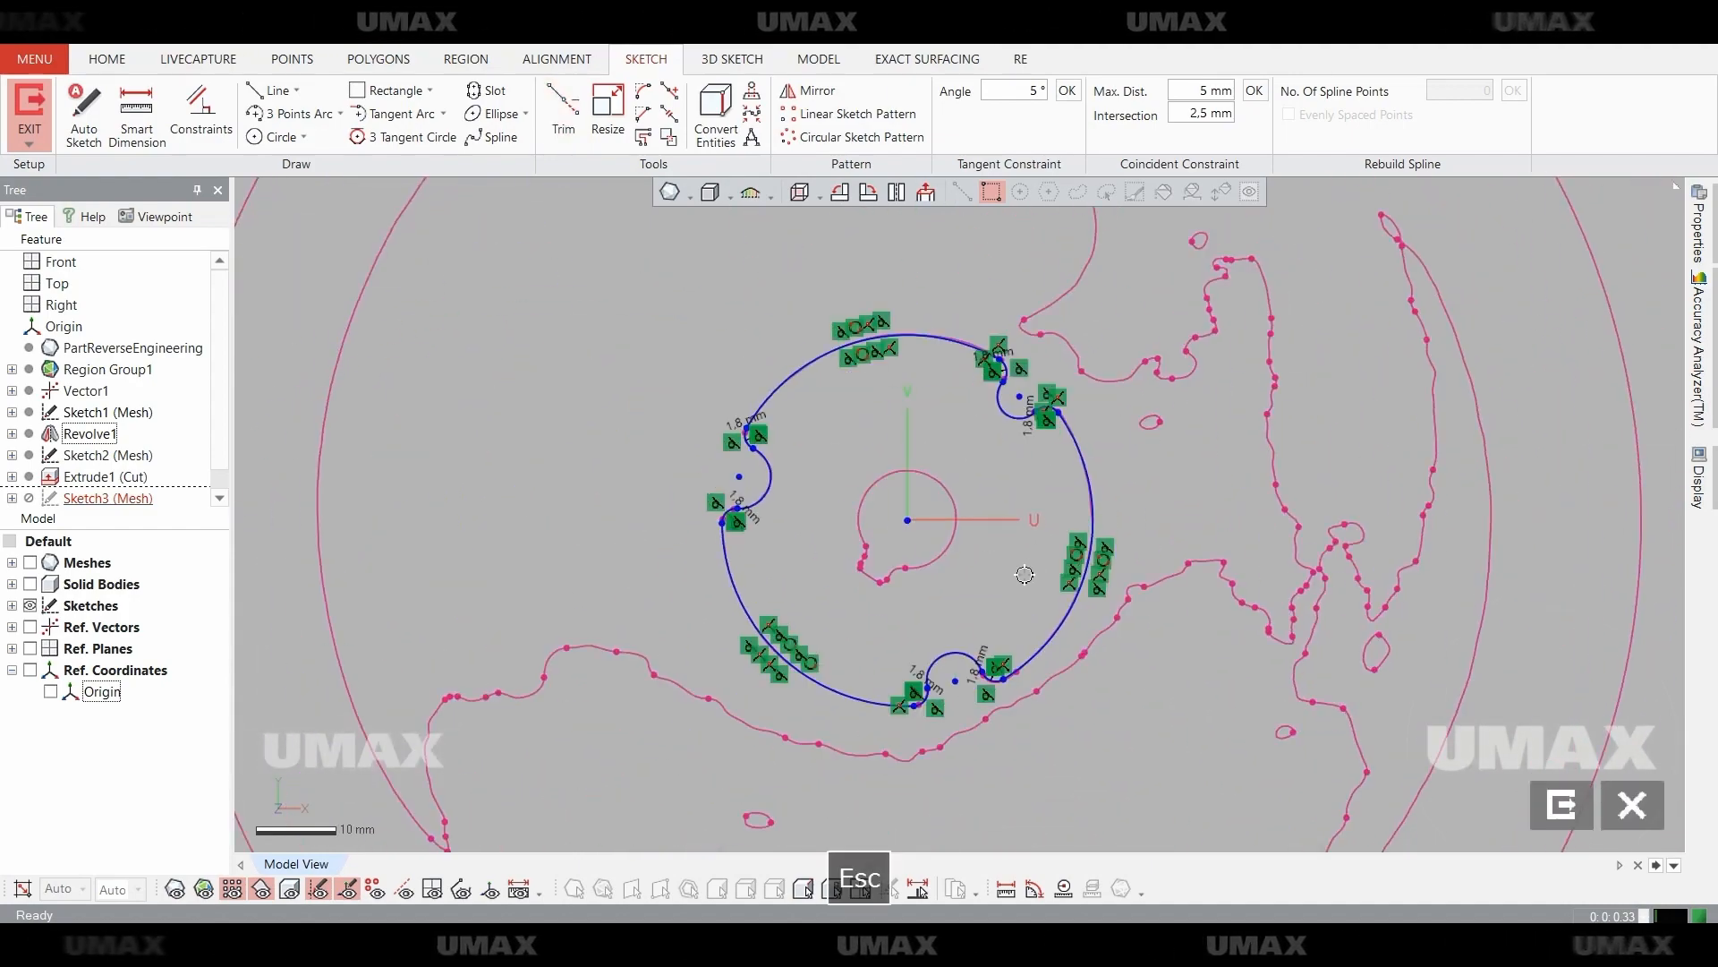
Finish the flange sketch and compare its outline with the solid body and the mesh around the hub.
key("ctrl+5")
right_click_drag(844, 698, 848, 609)
key("ctrl+1")
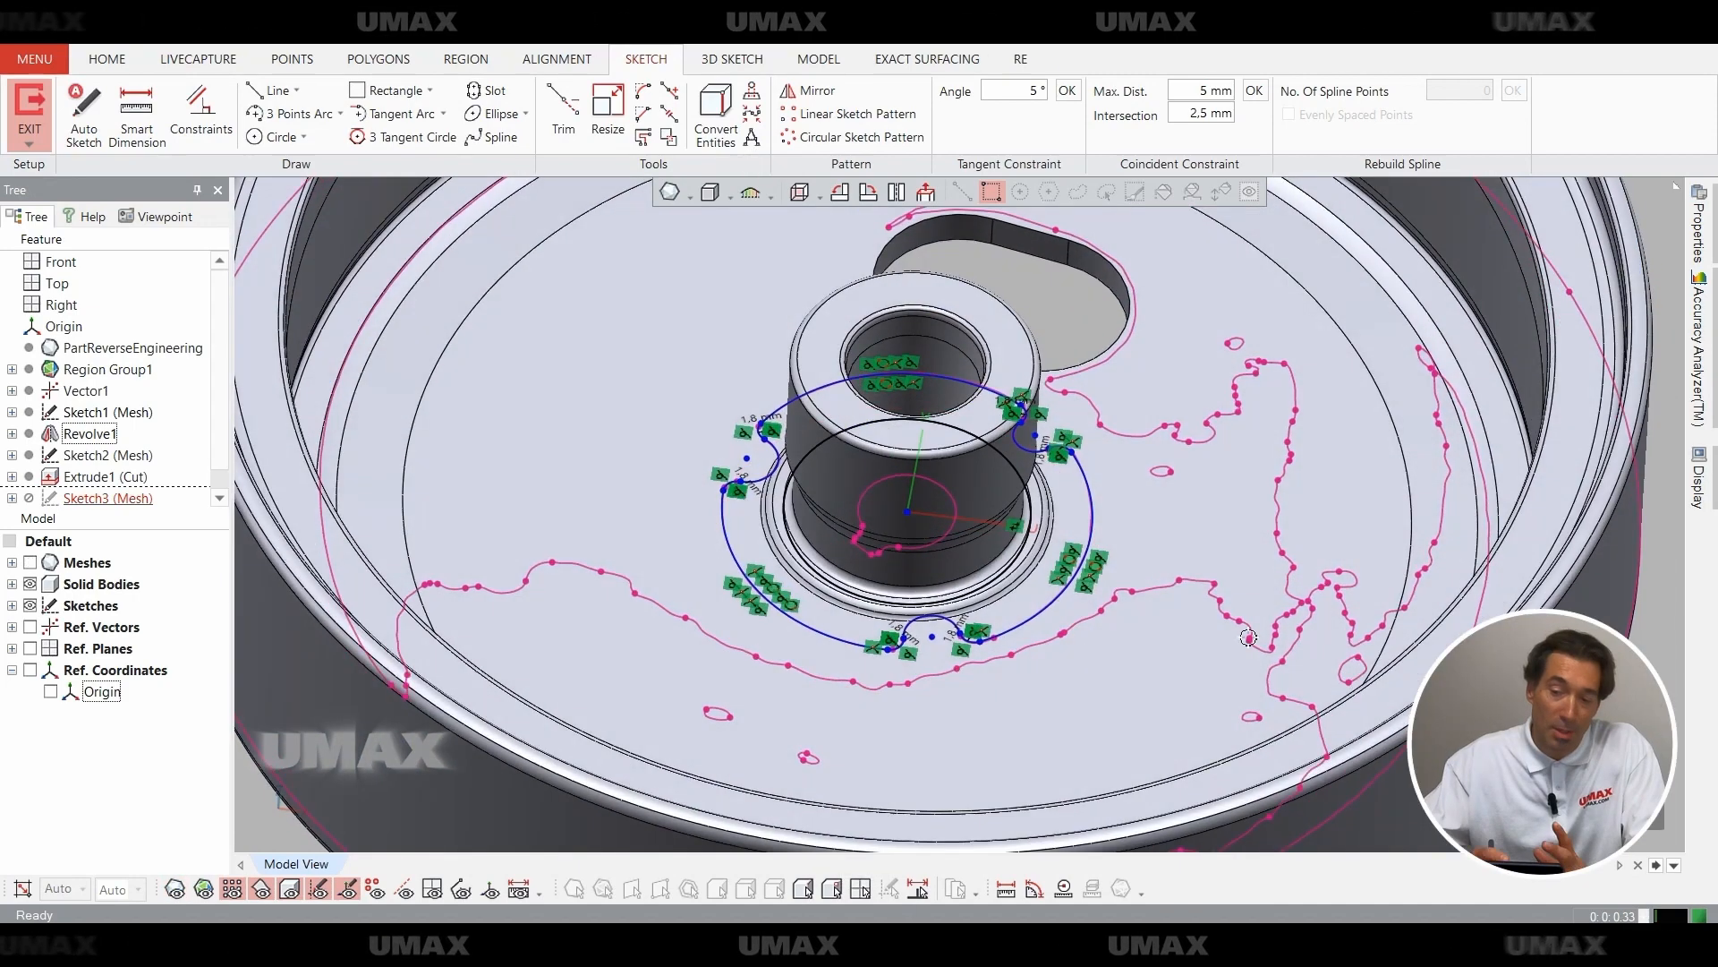
left_click(1561, 804)
mouse_move(1163, 627)
right_mouse_down()
mouse_move(1159, 588)
mouse_move(1116, 650)
right_mouse_up()
key("ctrl+1")
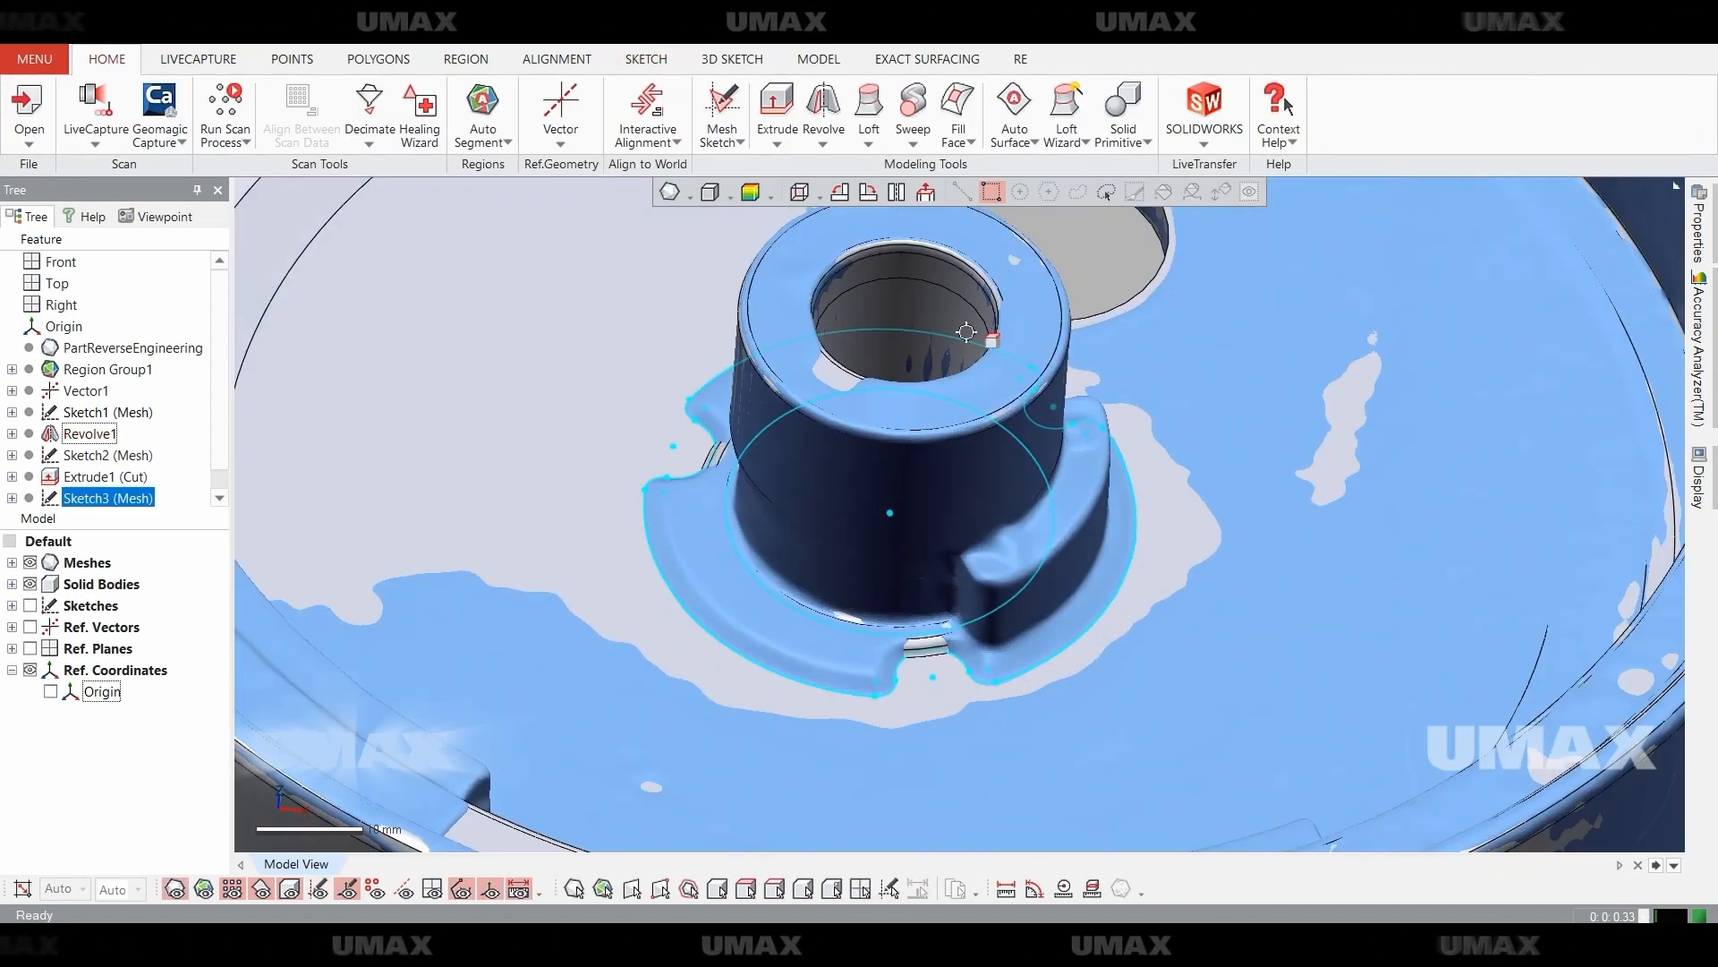
key("ctrl+5")
right_click_drag(1065, 561, 849, 319)
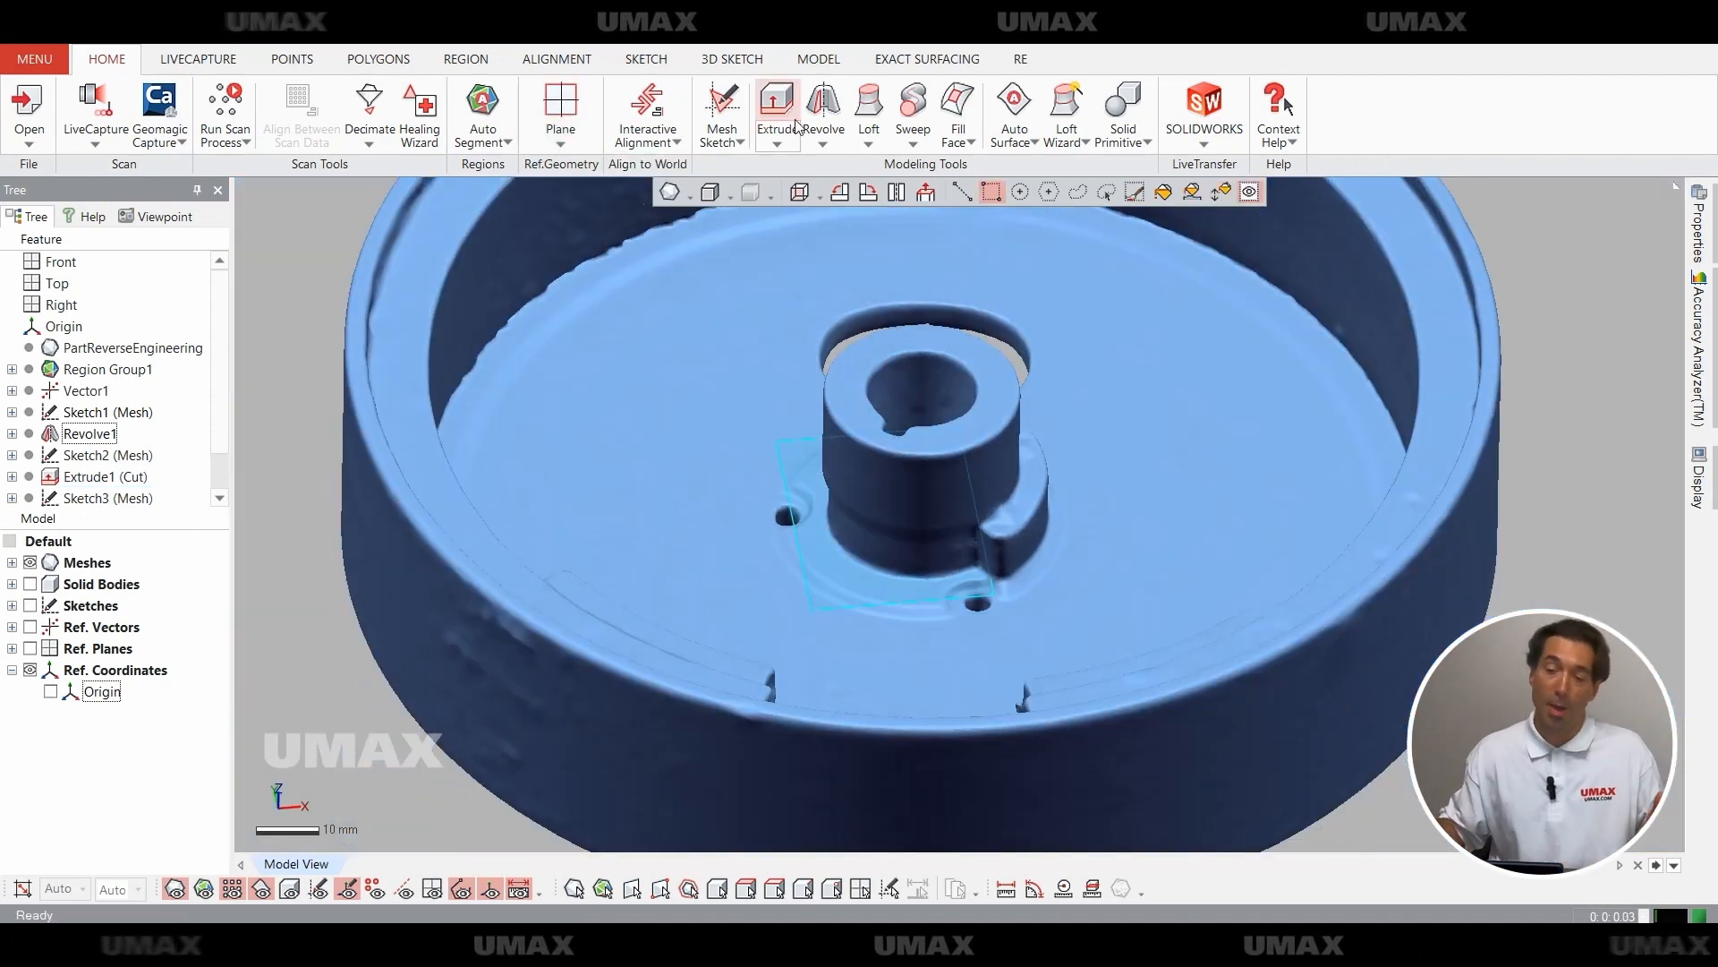
Extrude the flange sketch (Sketch3) up to the reference plane, merge it with the body, and compare it with the mesh.
left_click(777, 112)
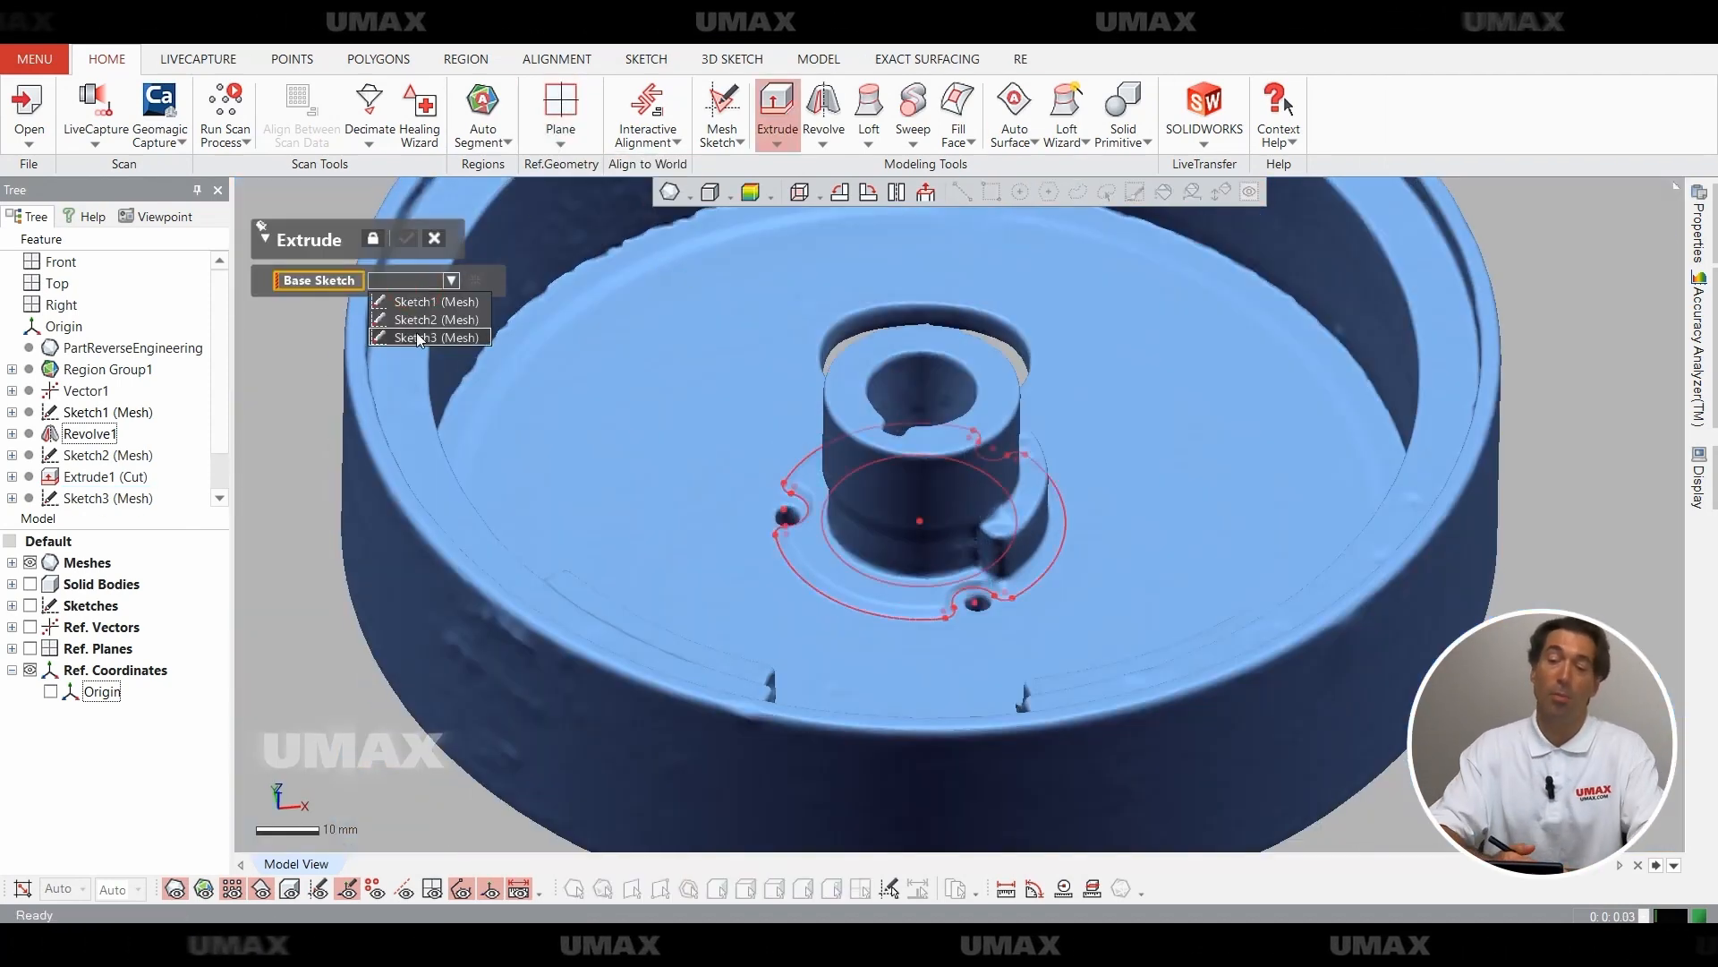
scroll(107, 447, "down", 1)
left_click(82, 477)
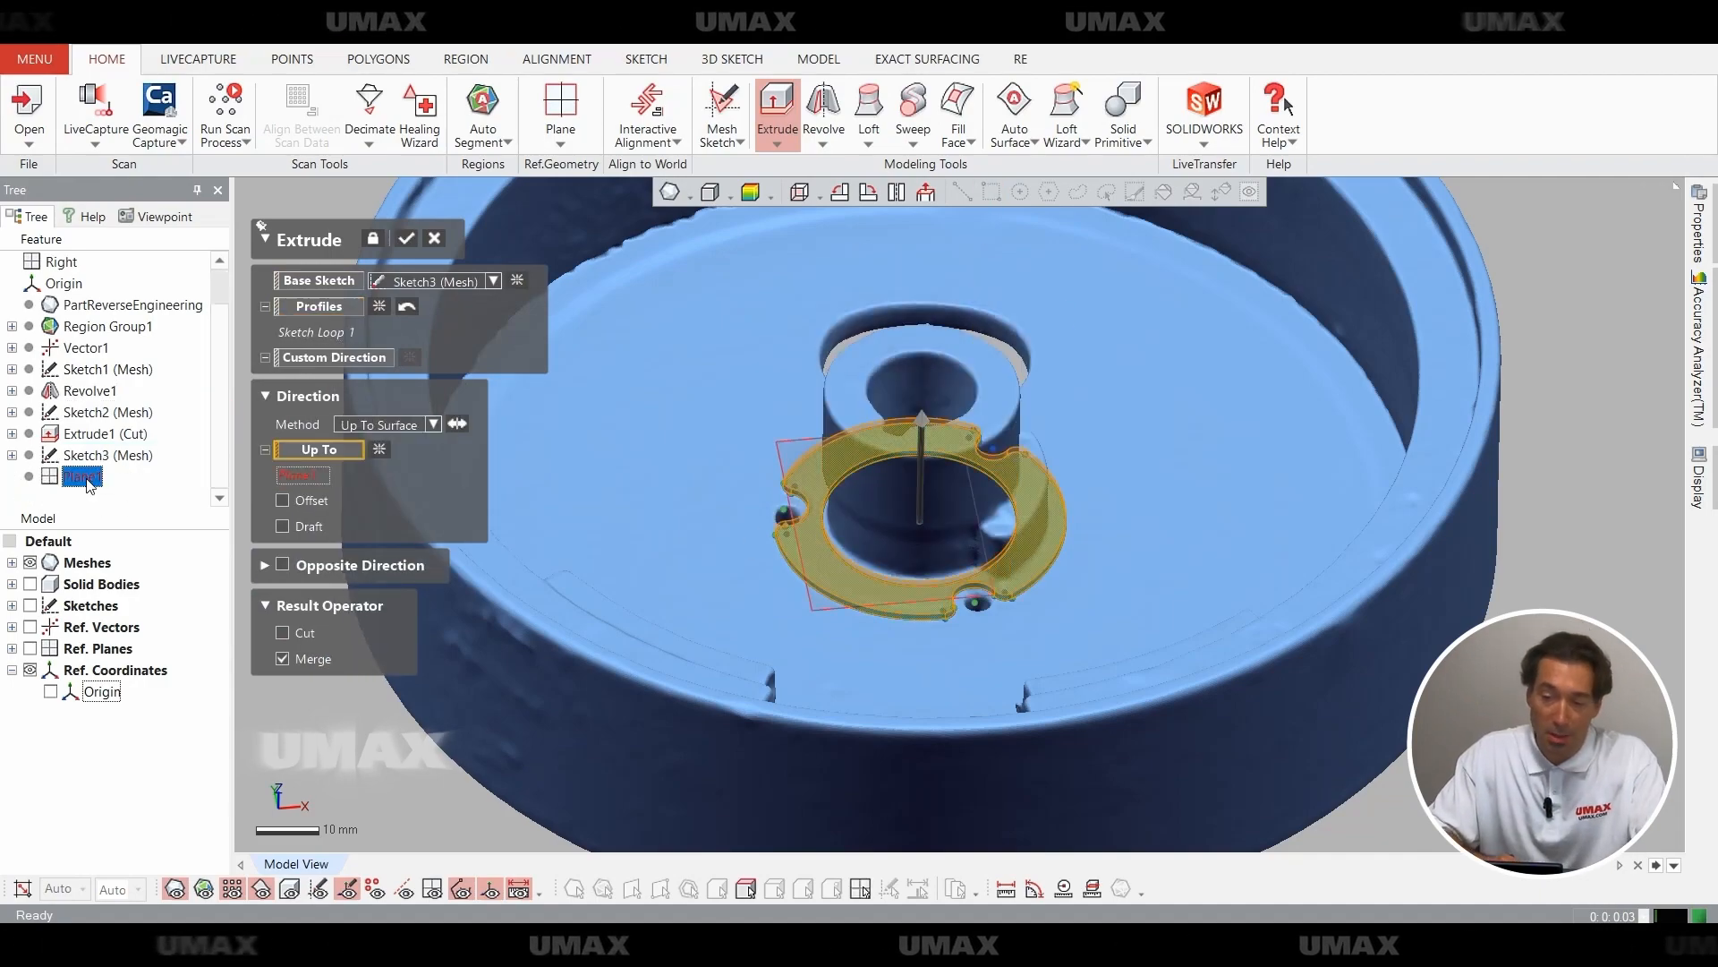
left_click(407, 239)
key("ctrl+1")
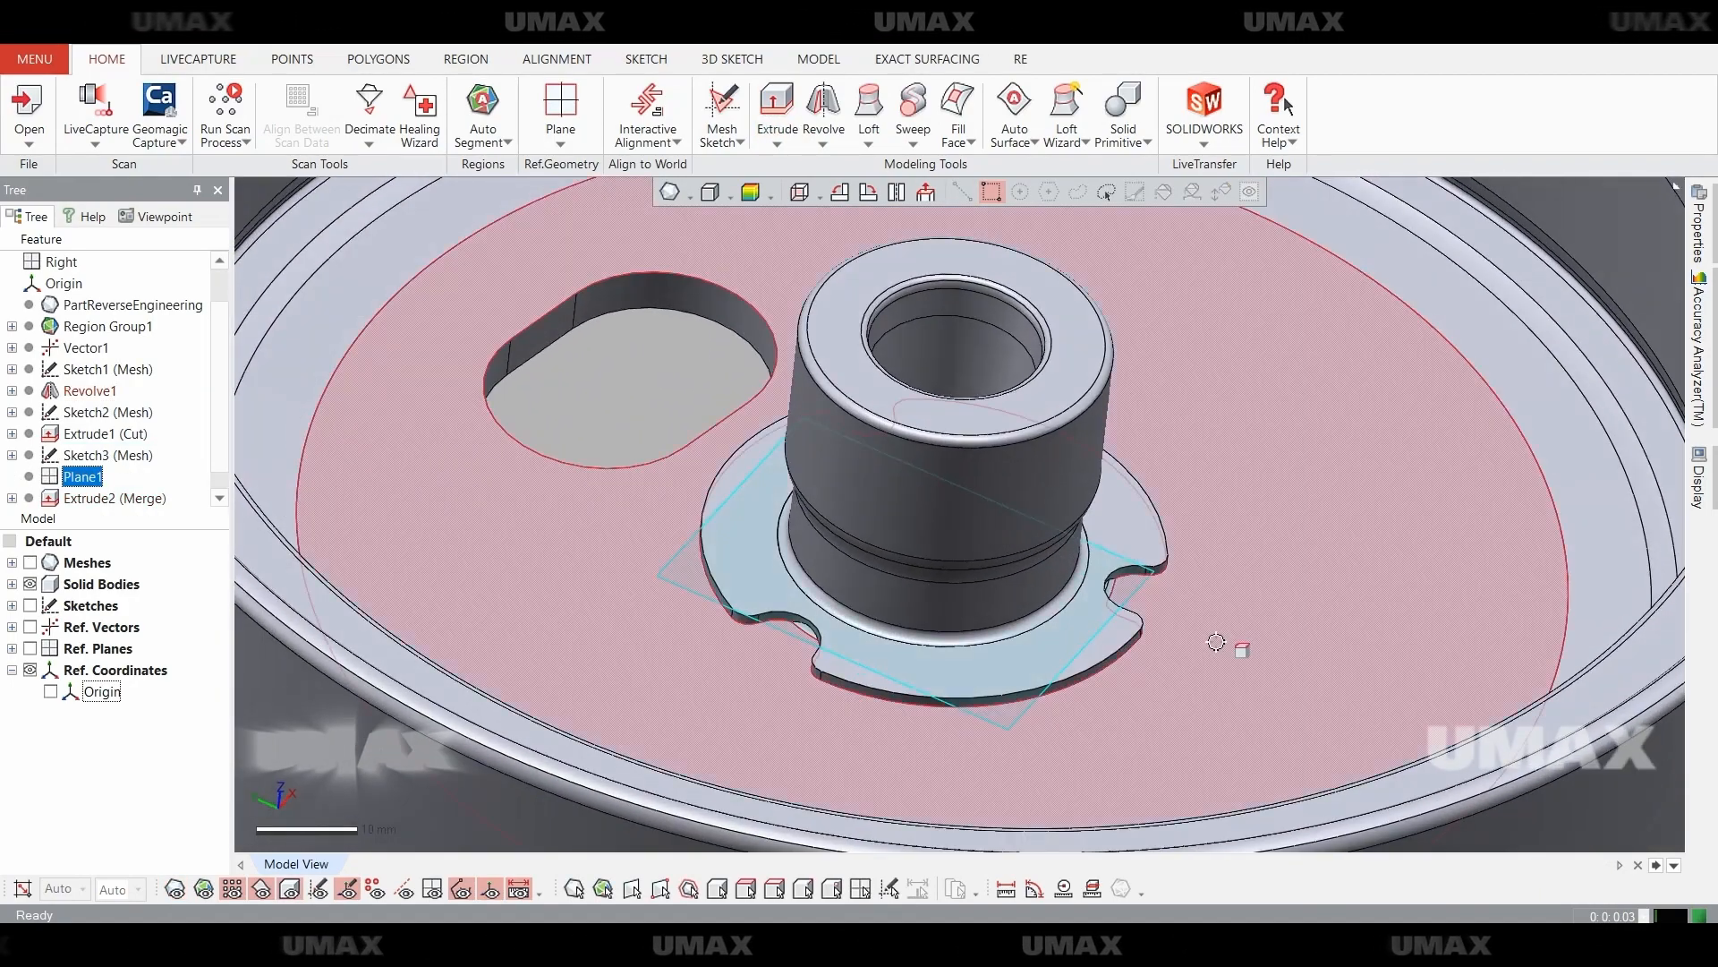
key("ctrl+1")
key("ctrl+5")
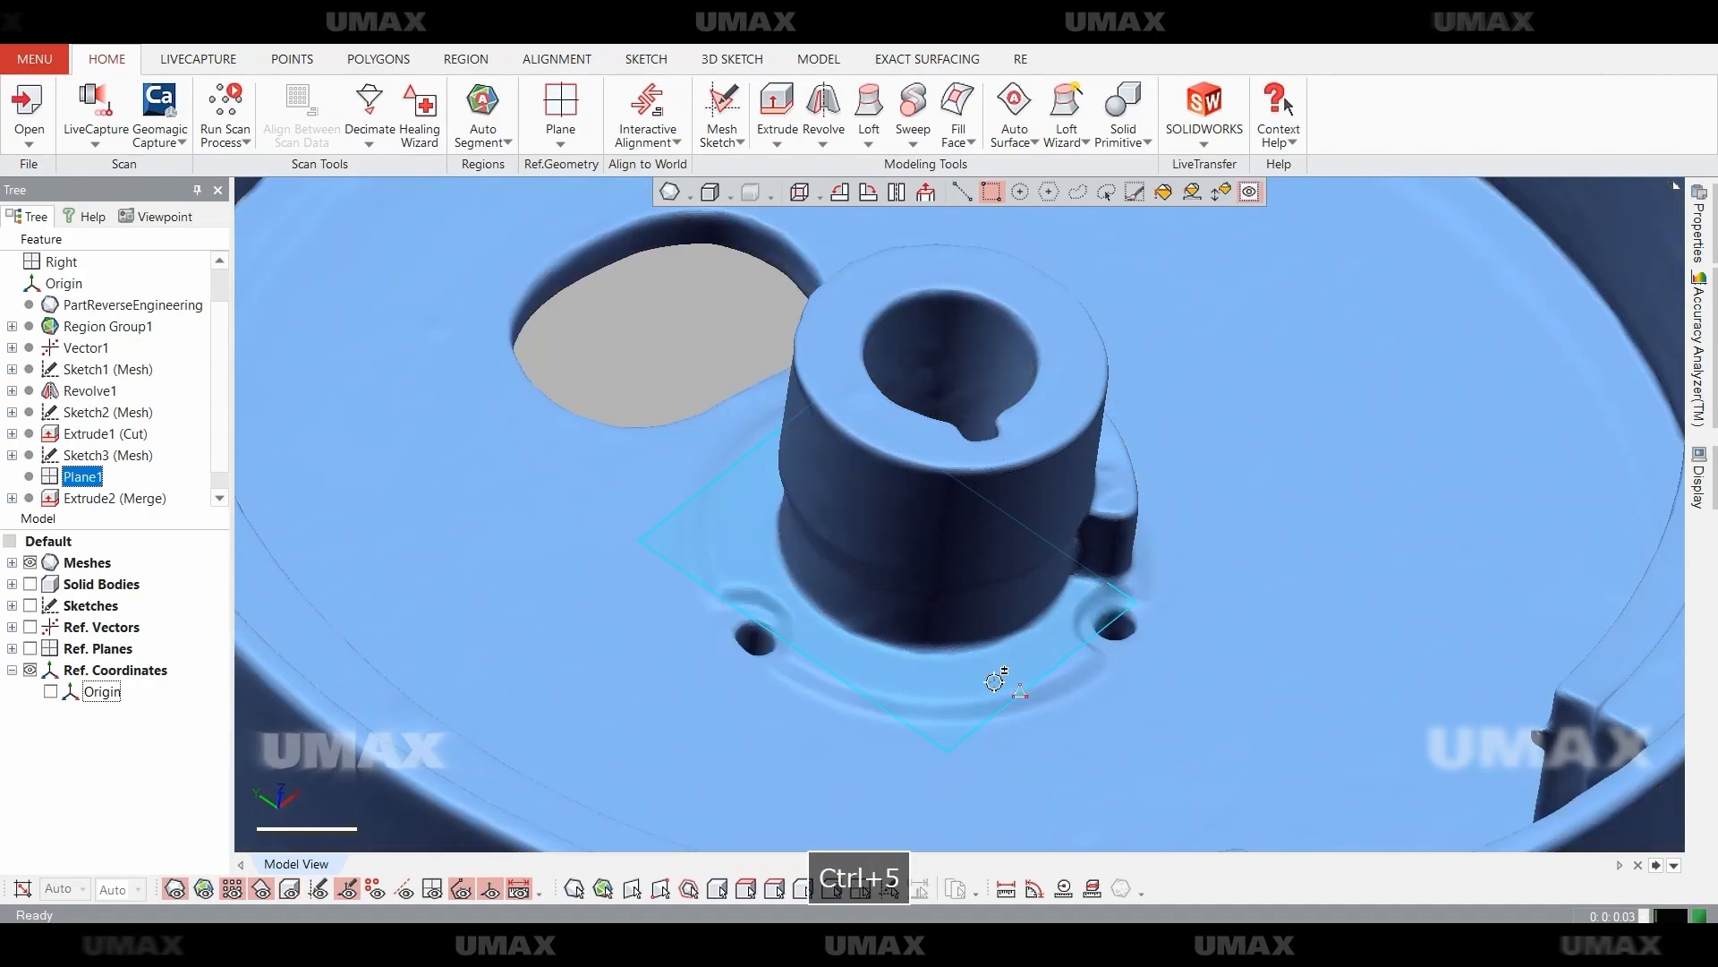
right_click_drag(873, 732, 812, 695)
key("ctrl+5")
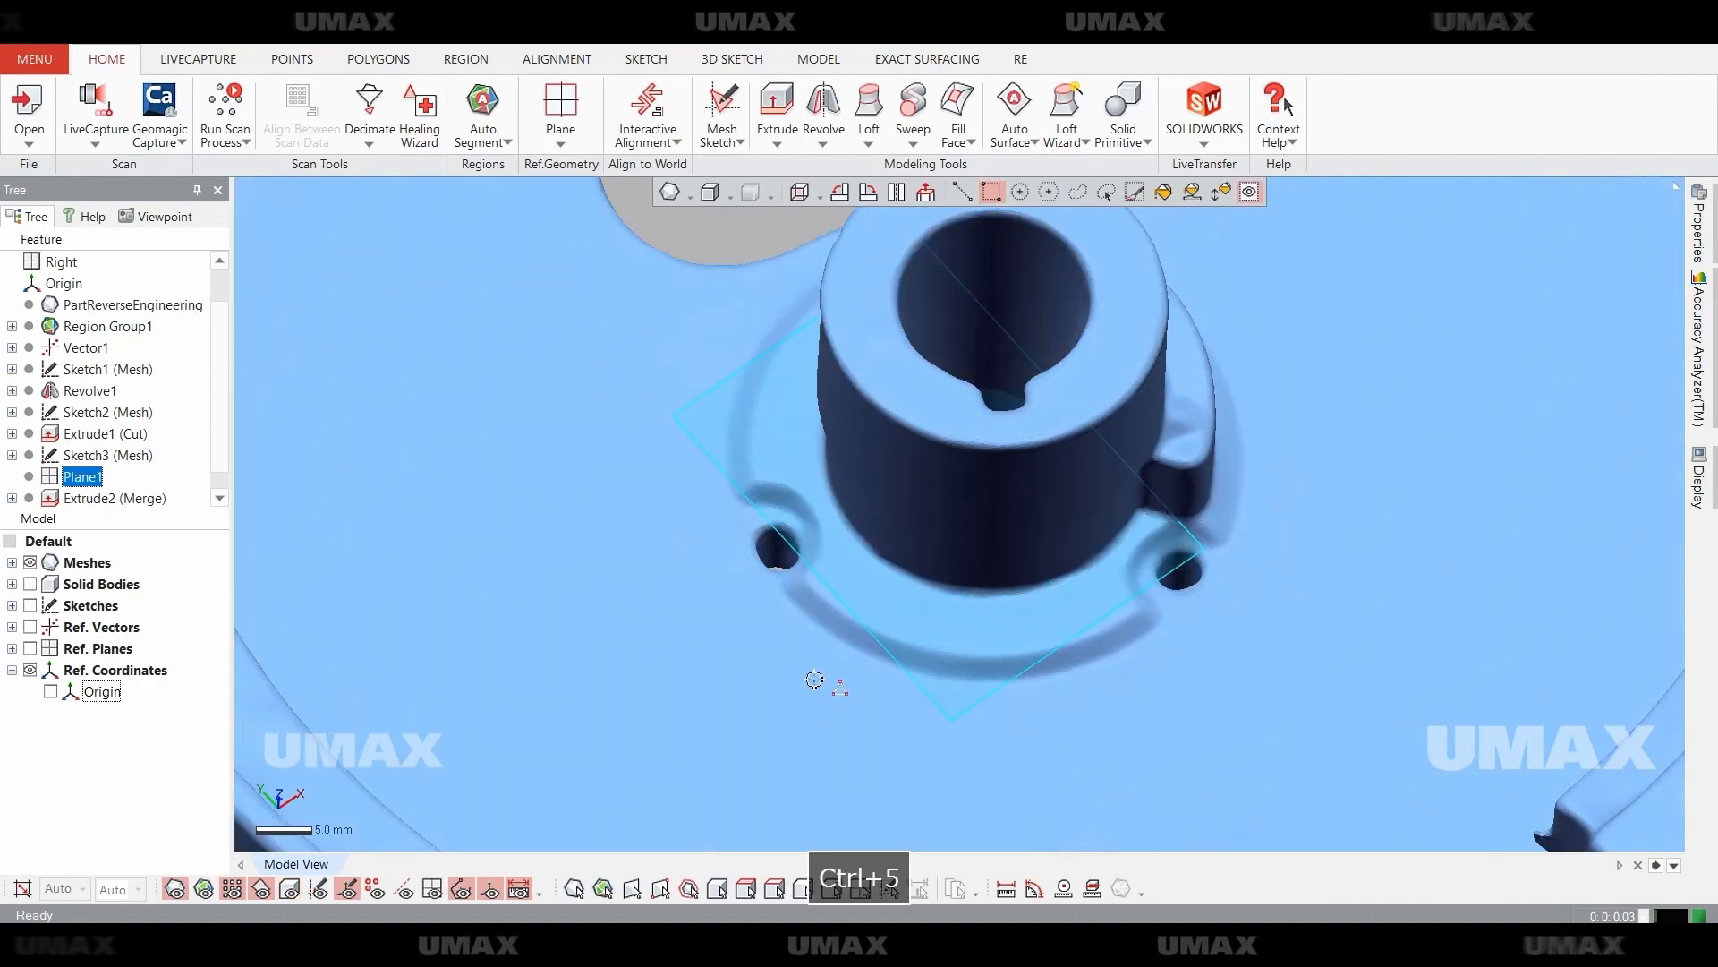
Set up a planar mesh sketch on the flat face around the hub with a 2 mm section offset.
key("Escape")
scroll(948, 706, "down", 2)
key("ctrl+5")
key("ctrl+1")
left_click(797, 610)
left_click(814, 570)
key("ctrl+5")
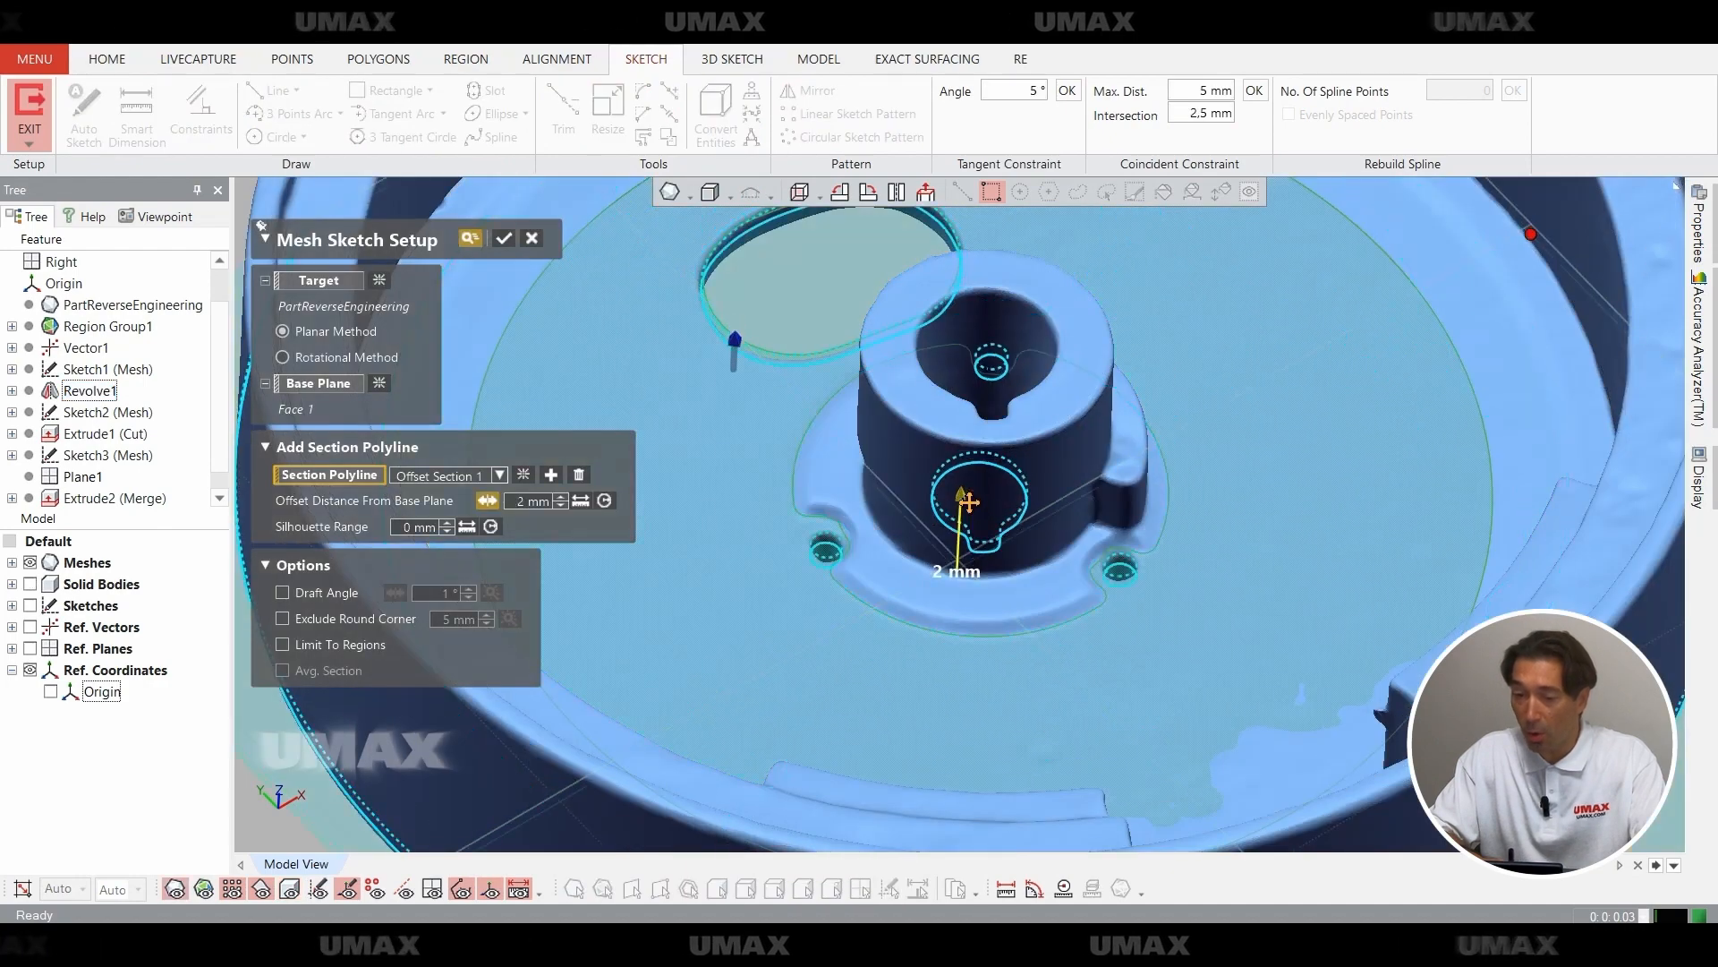
left_click(504, 238)
Draw circles fitted to the section polylines of the three screw holes around the hub.
key("ctrl+1")
right_click(798, 301)
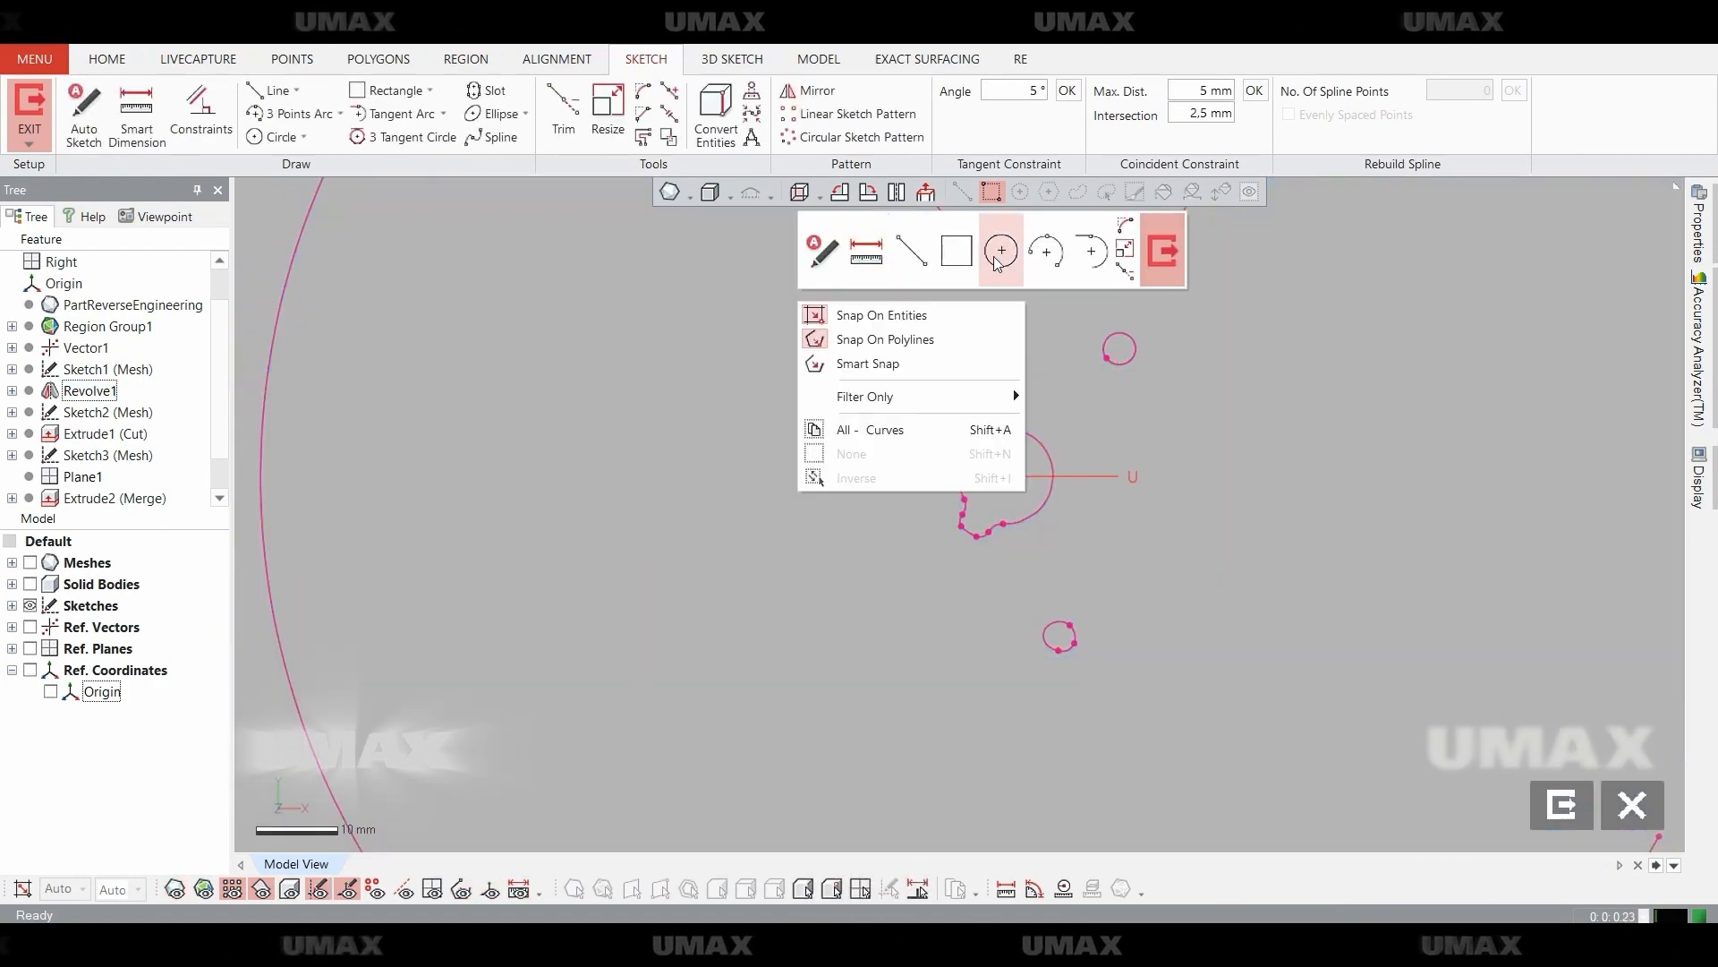
left_click(285, 137)
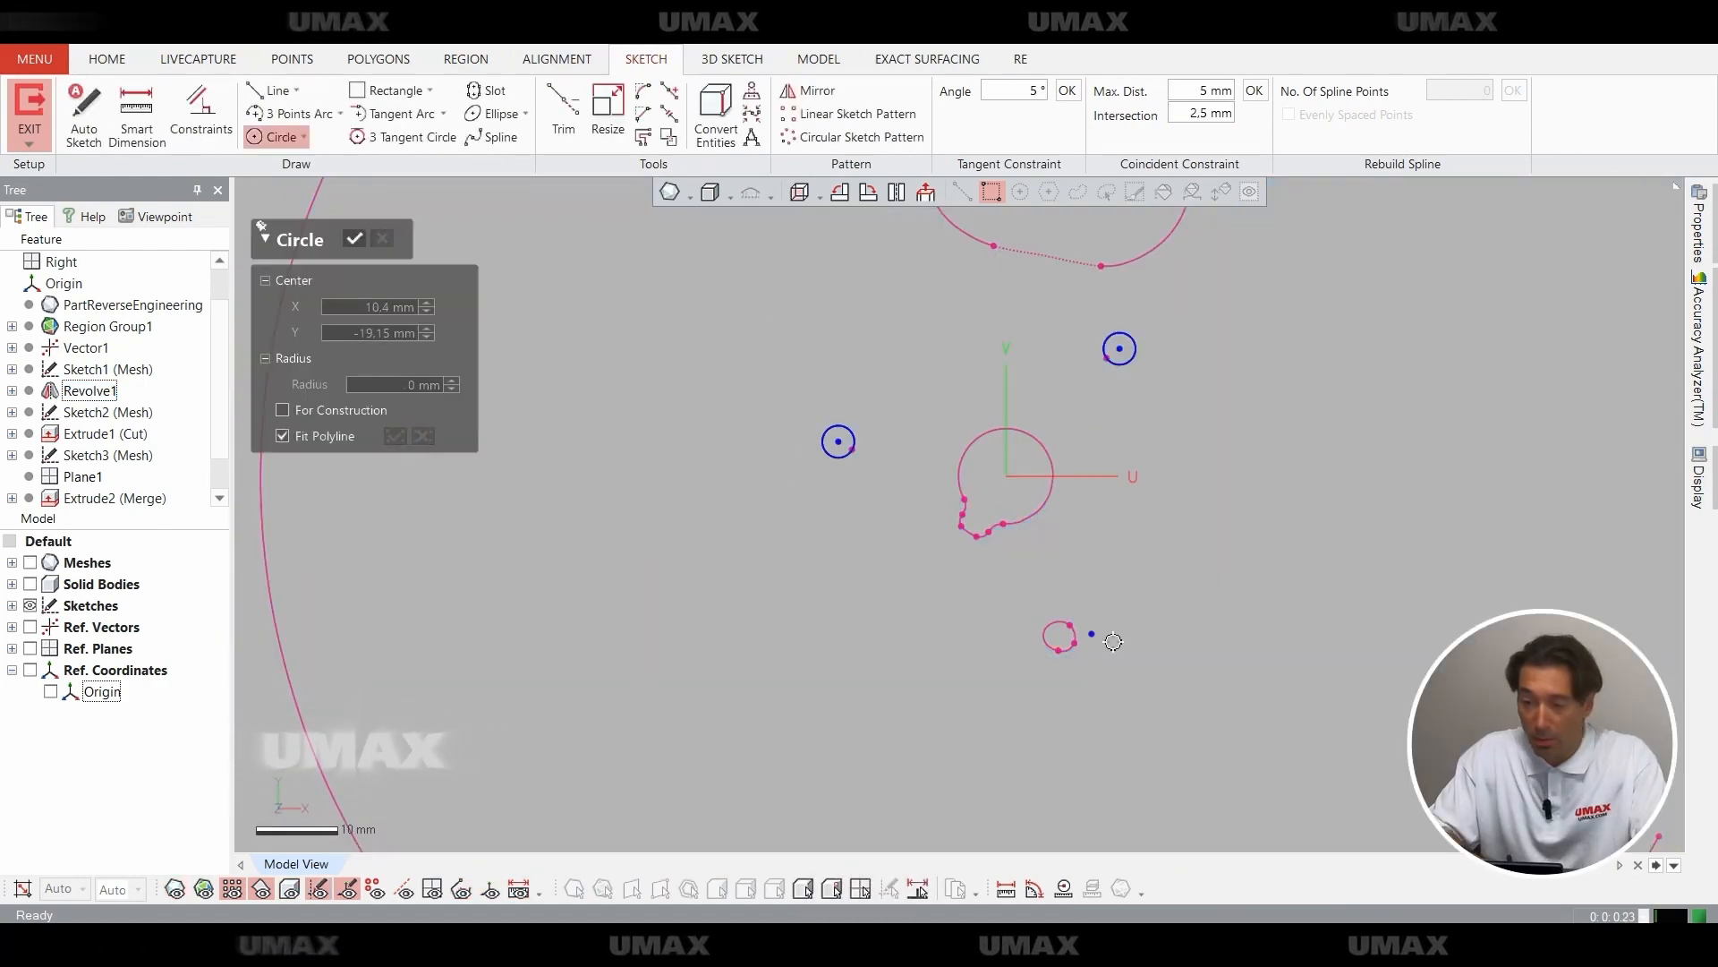
left_click(354, 239)
Finish the screw-hole sketch and cut its three circles through all of the body.
left_click(136, 116)
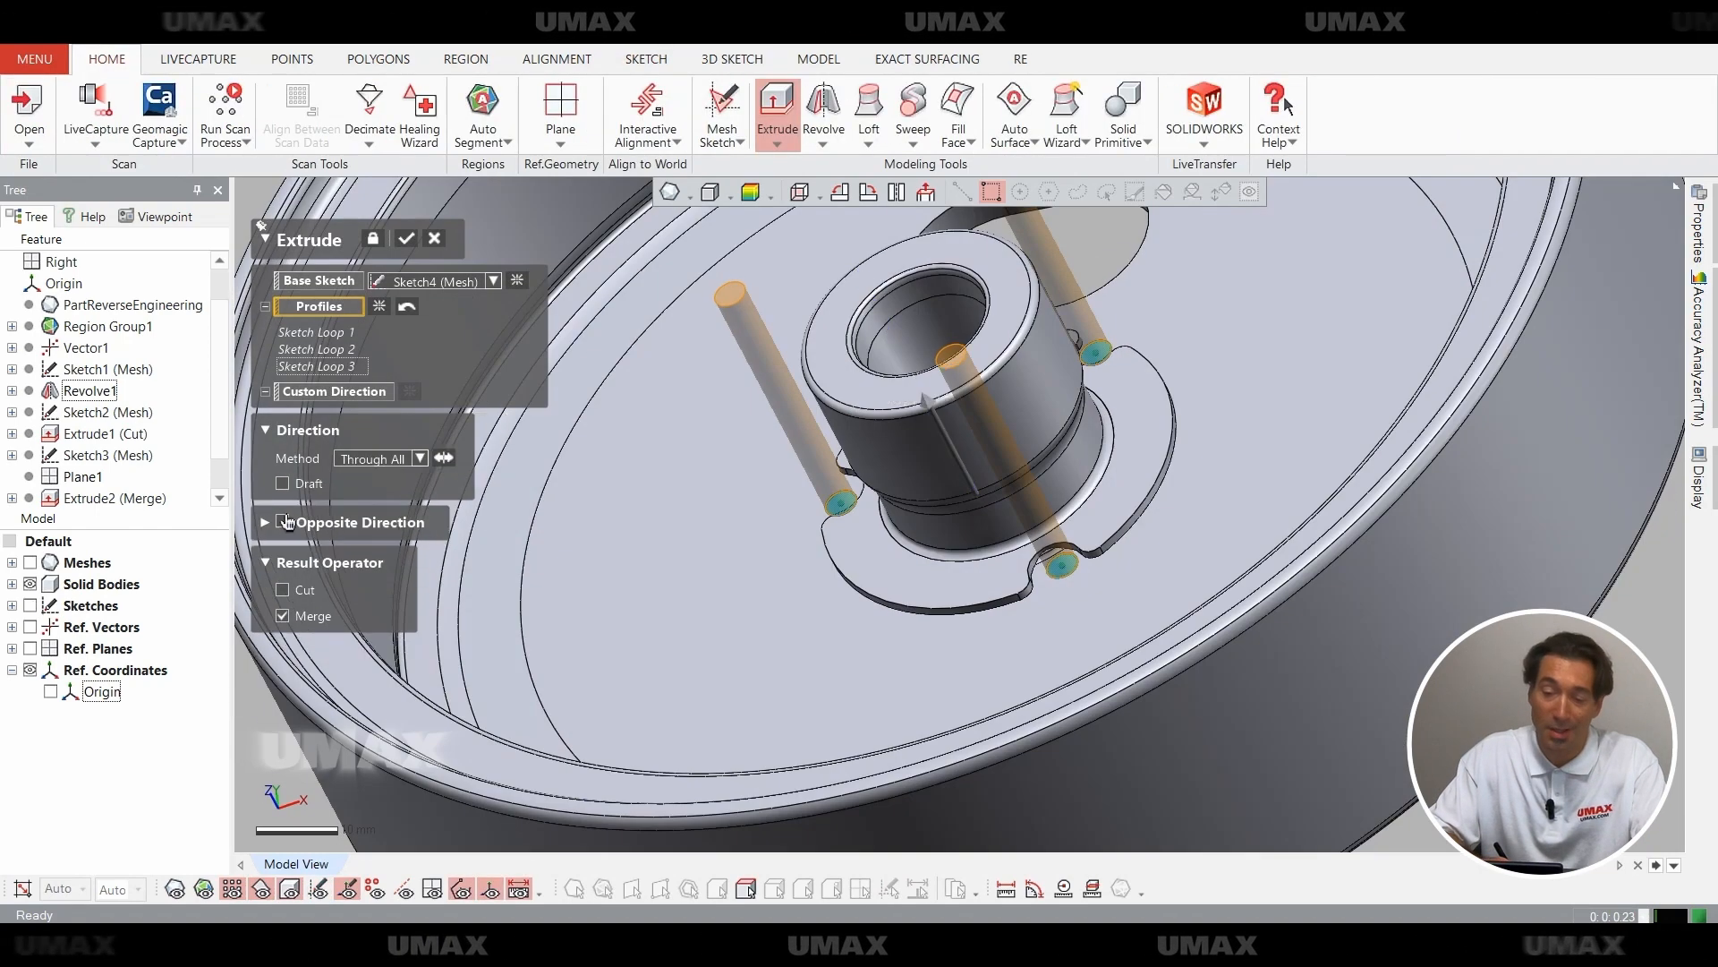
key("Escape")
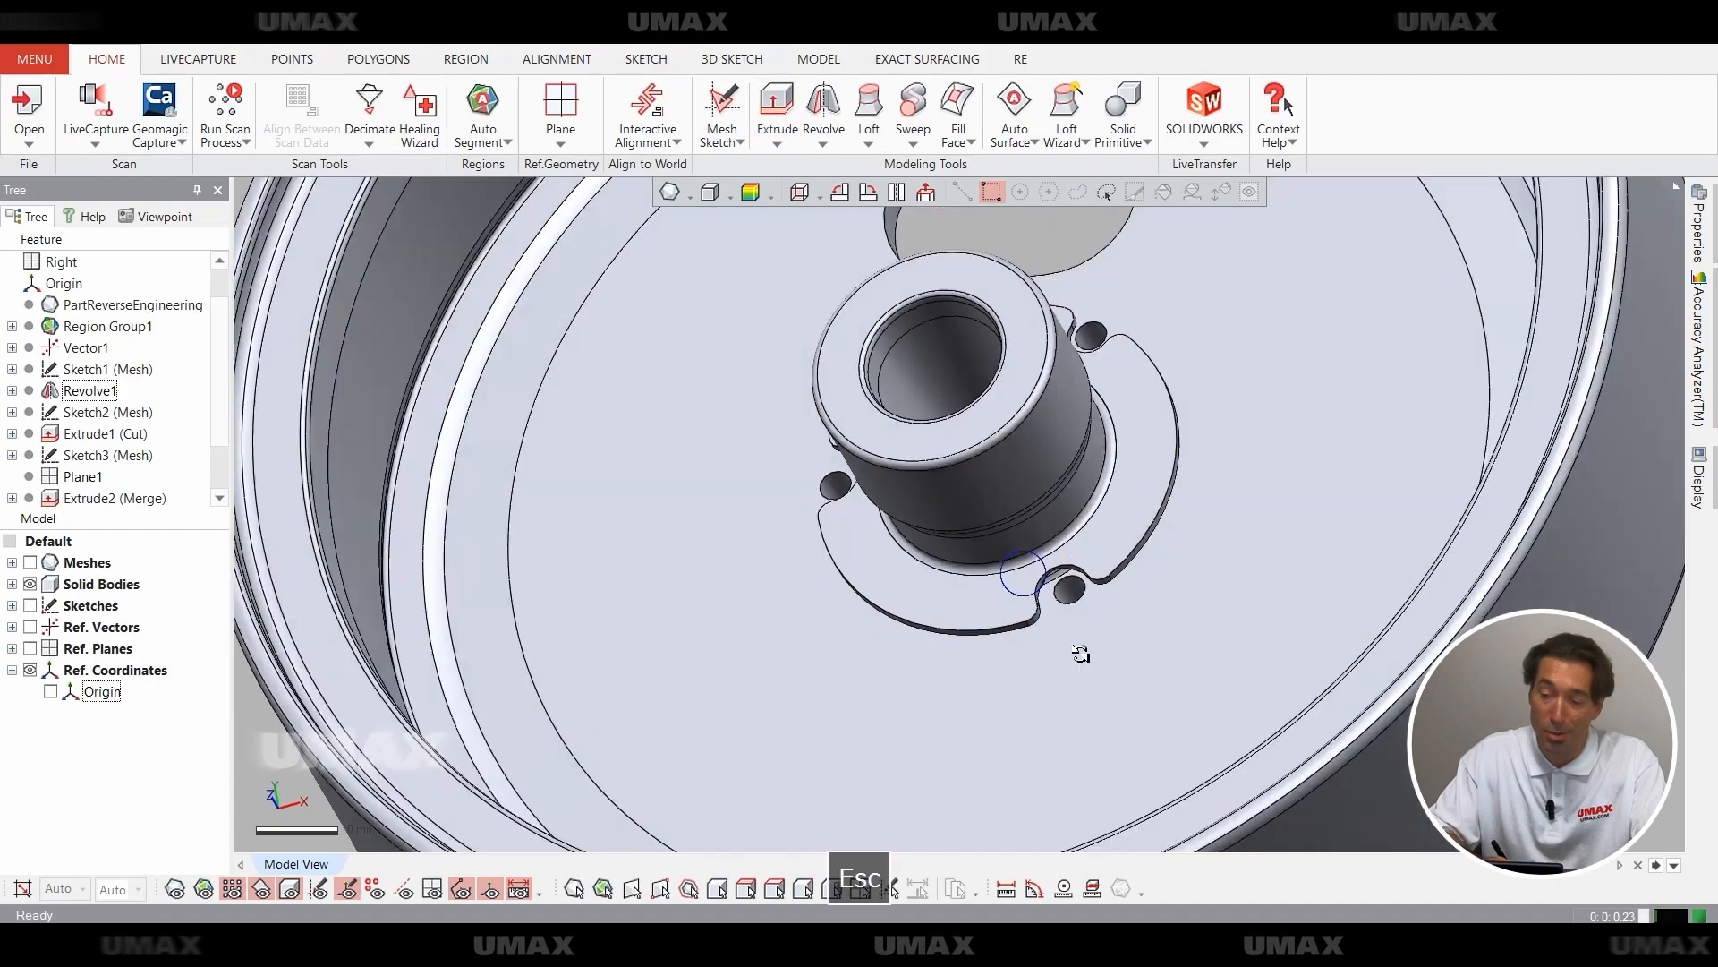
key("ctrl+1")
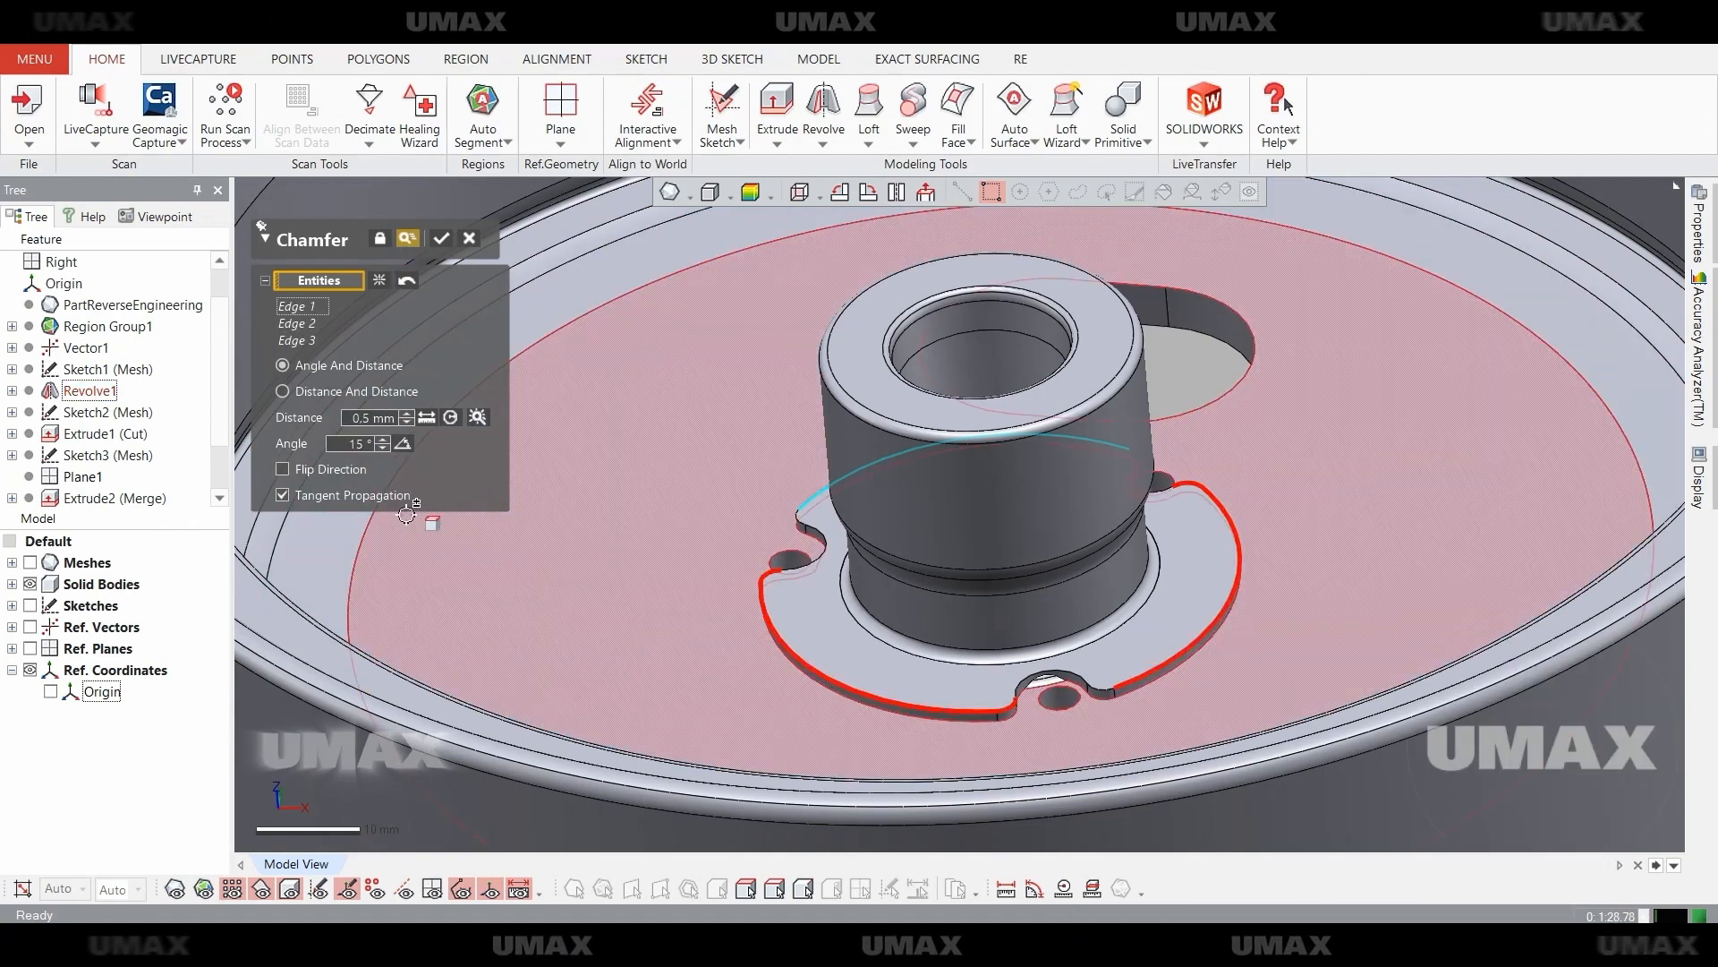
Chamfer the flange's three outer edges by angle and distance without tangent propagation, estimating the values from the mesh.
left_click(406, 496)
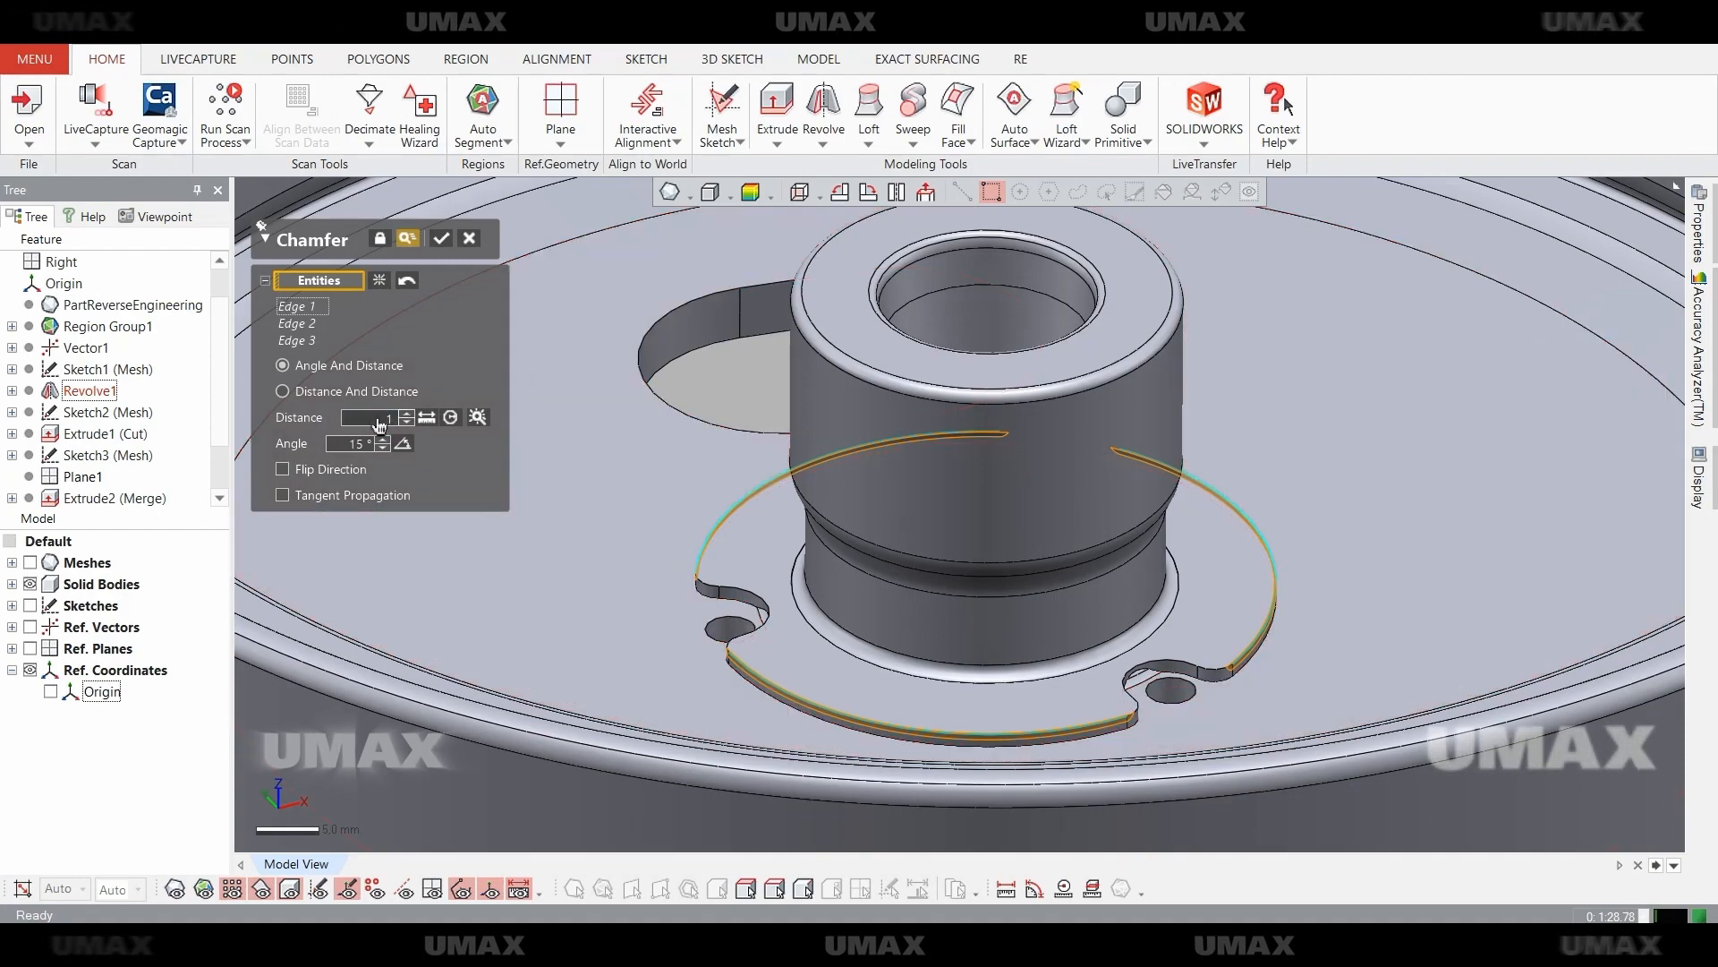
left_click(472, 418)
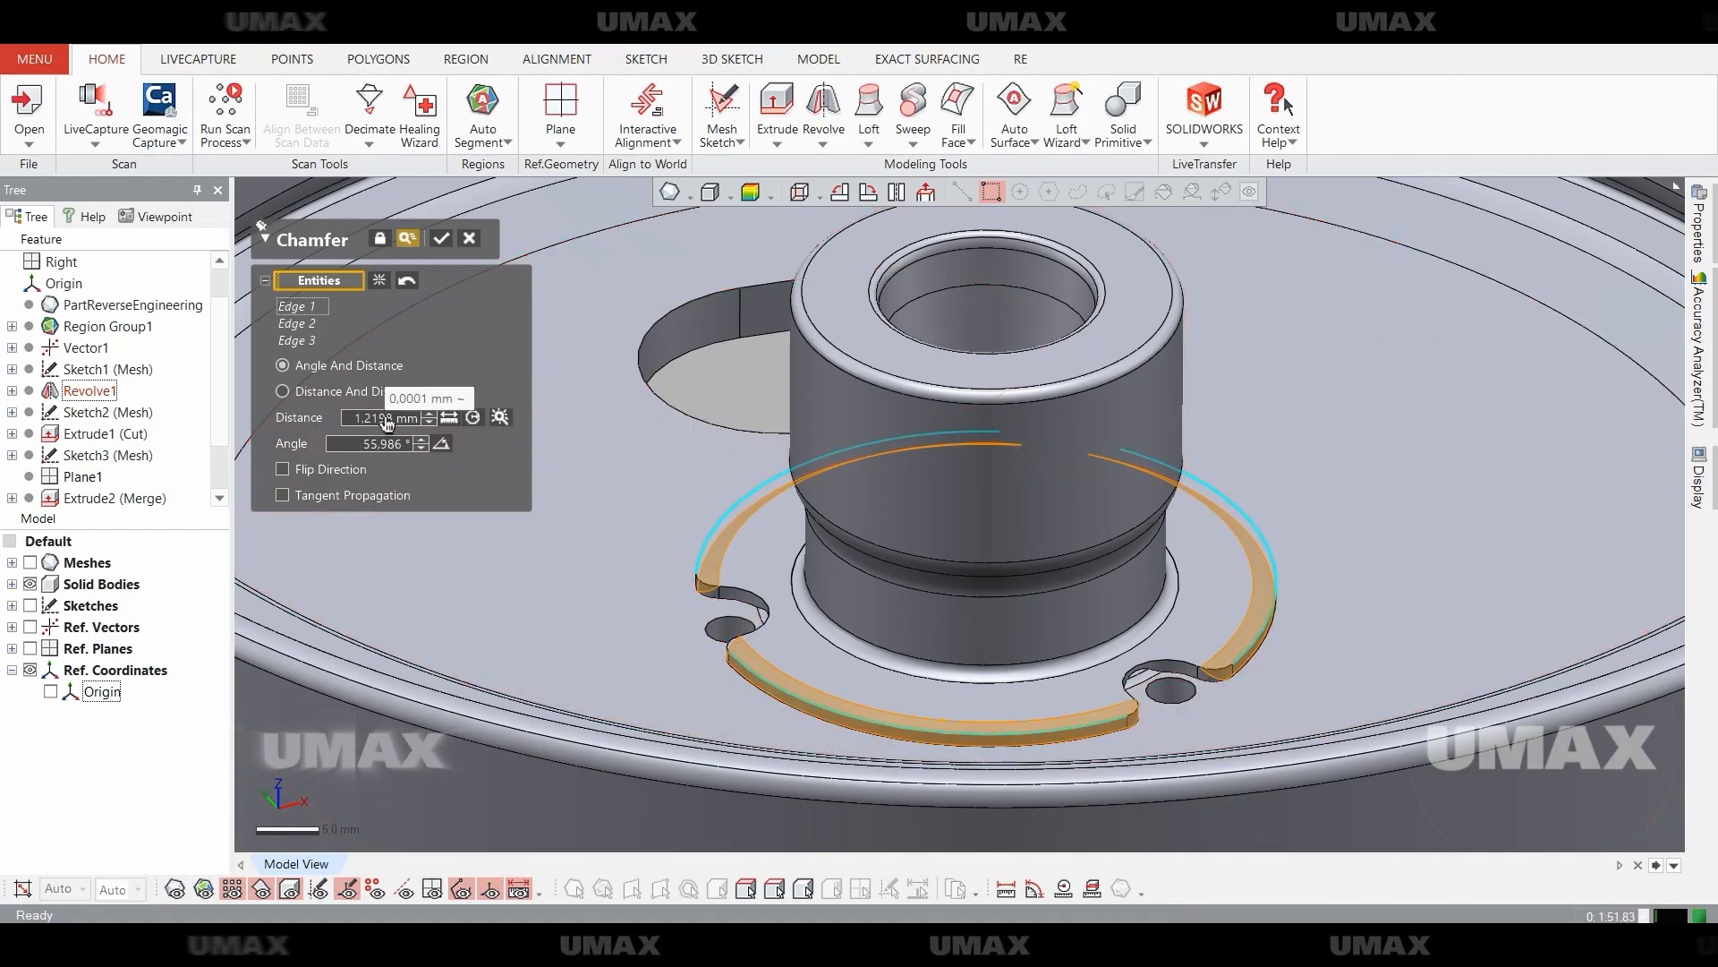
left_click(443, 242)
Create a reference plane from the mesh area selected on top of the raised rib beside the hub.
scroll(904, 526, "down", 4)
right_click_drag(859, 529, 959, 614)
scroll(959, 614, "up", 4)
key("ctrl+1")
key("ctrl+5")
right_click_drag(1032, 701, 962, 645)
scroll(1074, 617, "up", 3)
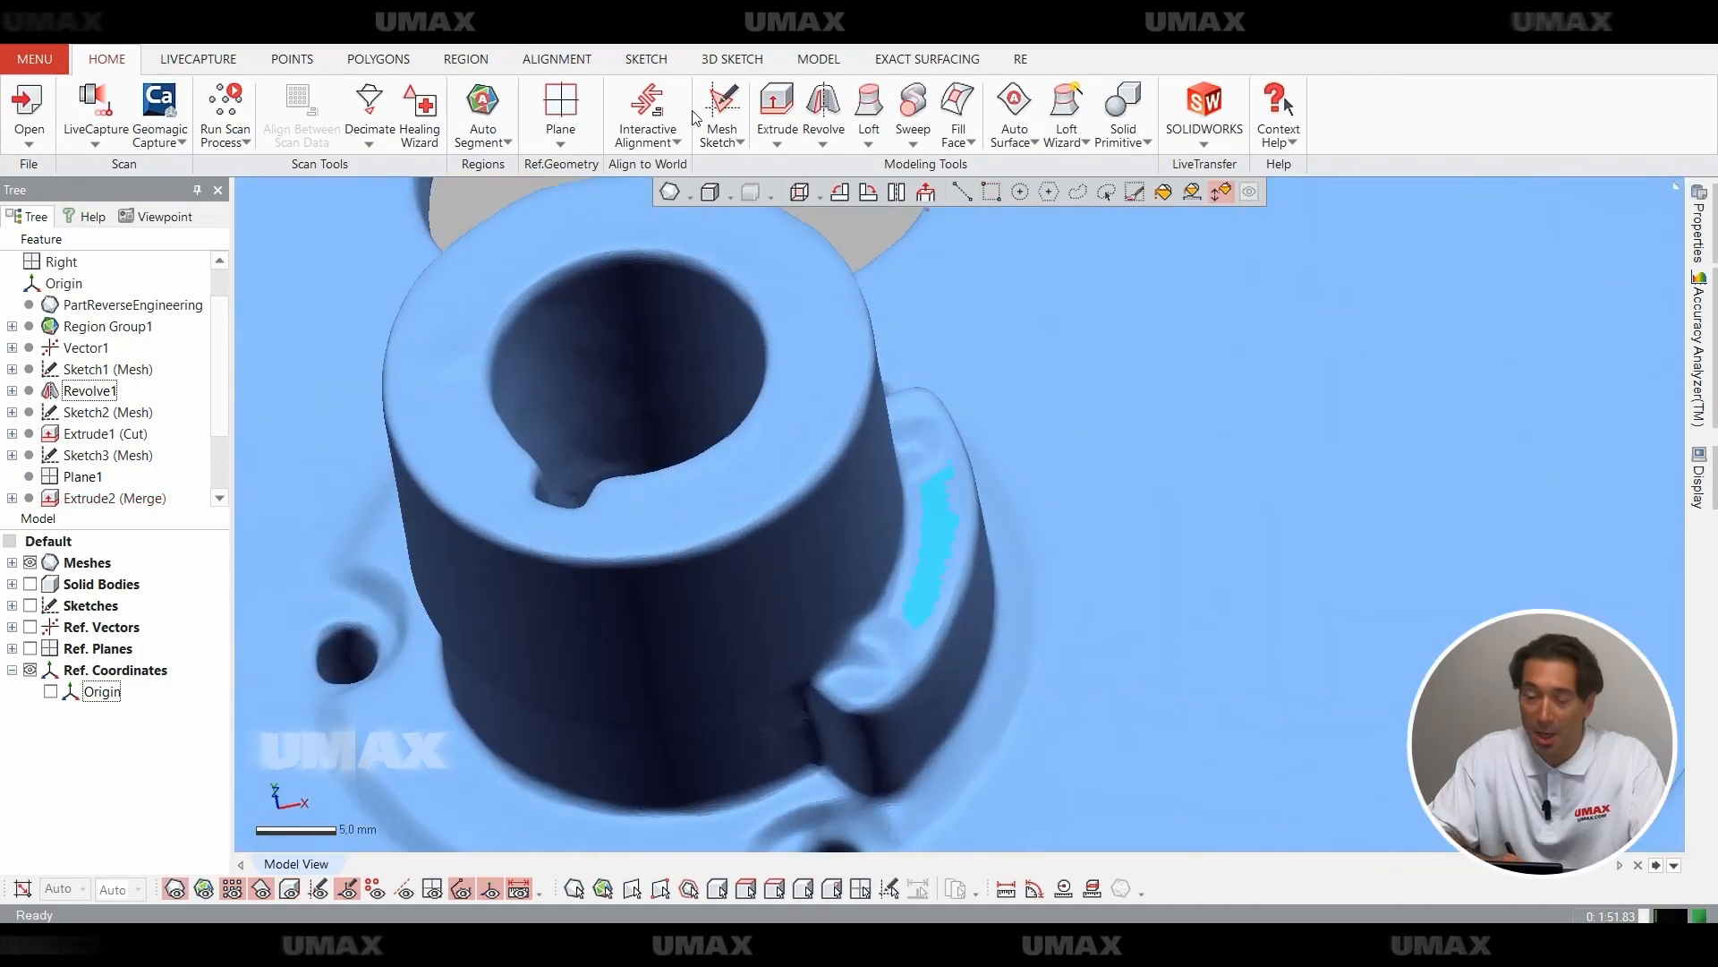
left_click(560, 108)
key("Return")
right_click_drag(851, 548, 761, 618)
scroll(929, 618, "down", 2)
Set up a planar mesh sketch on the flange face with a 5 mm section offset through the raised rib.
key("ctrl+1")
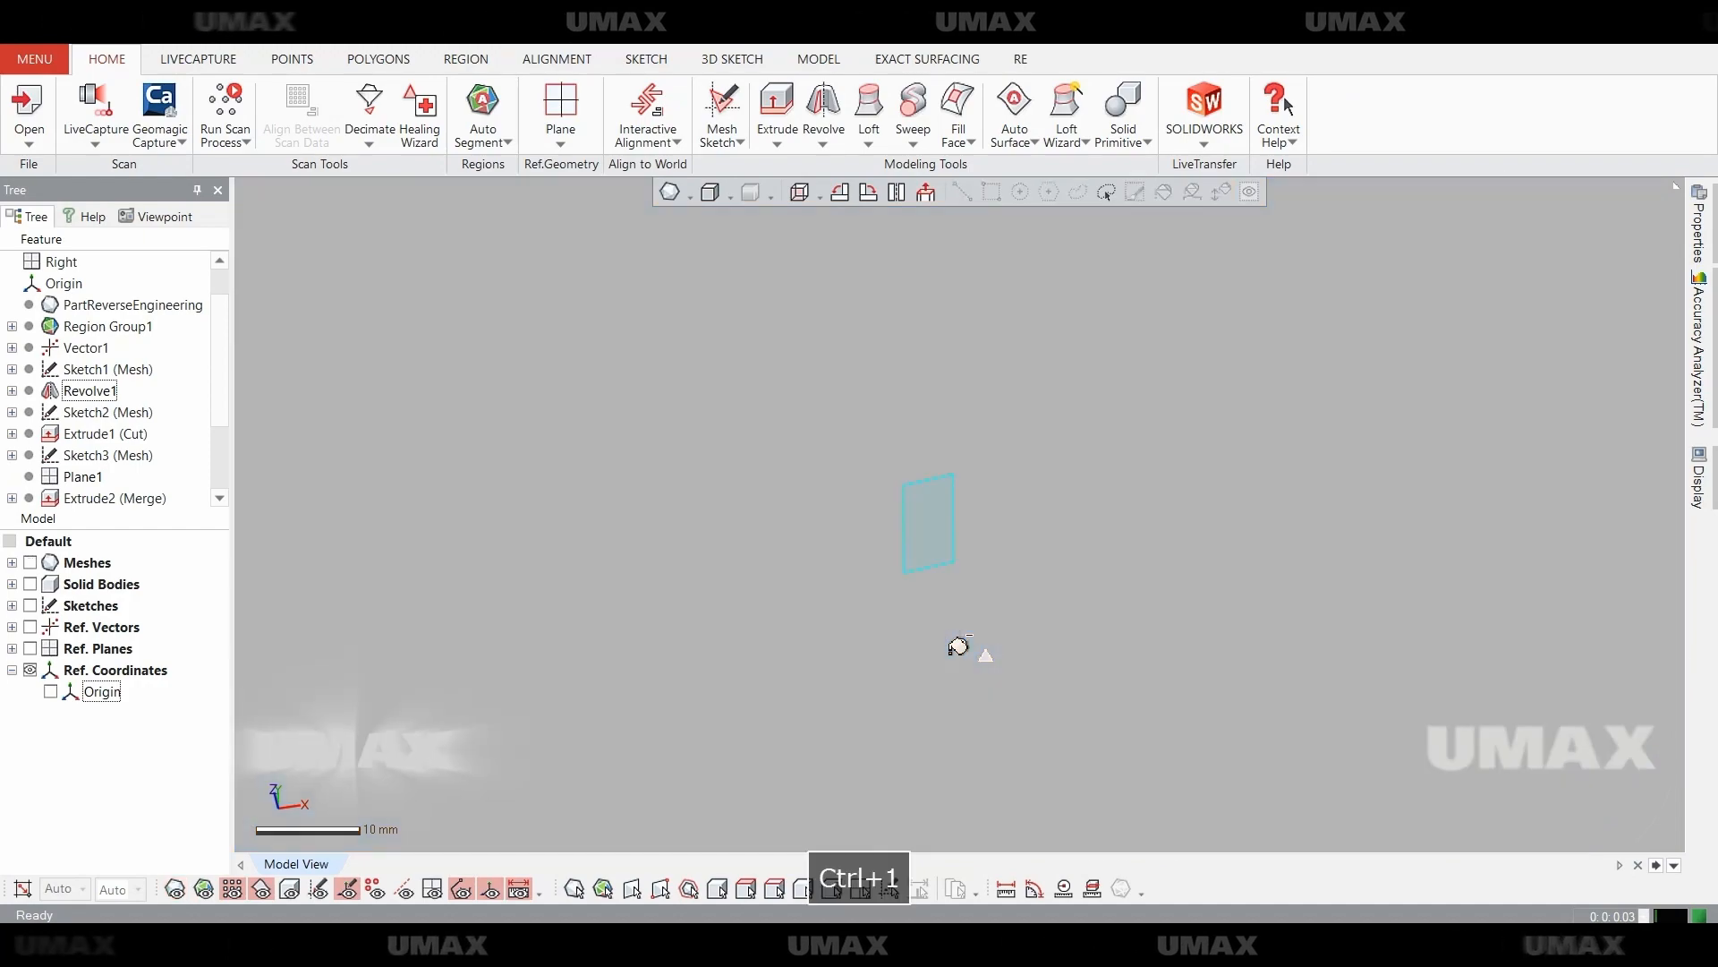
key("ctrl+5")
right_click_drag(956, 647, 953, 602)
left_click(952, 604)
right_click(952, 604)
left_click(982, 549)
key("ctrl+1")
key("ctrl+5")
left_click_drag(948, 464, 941, 424)
right_click_drag(1005, 526, 899, 657)
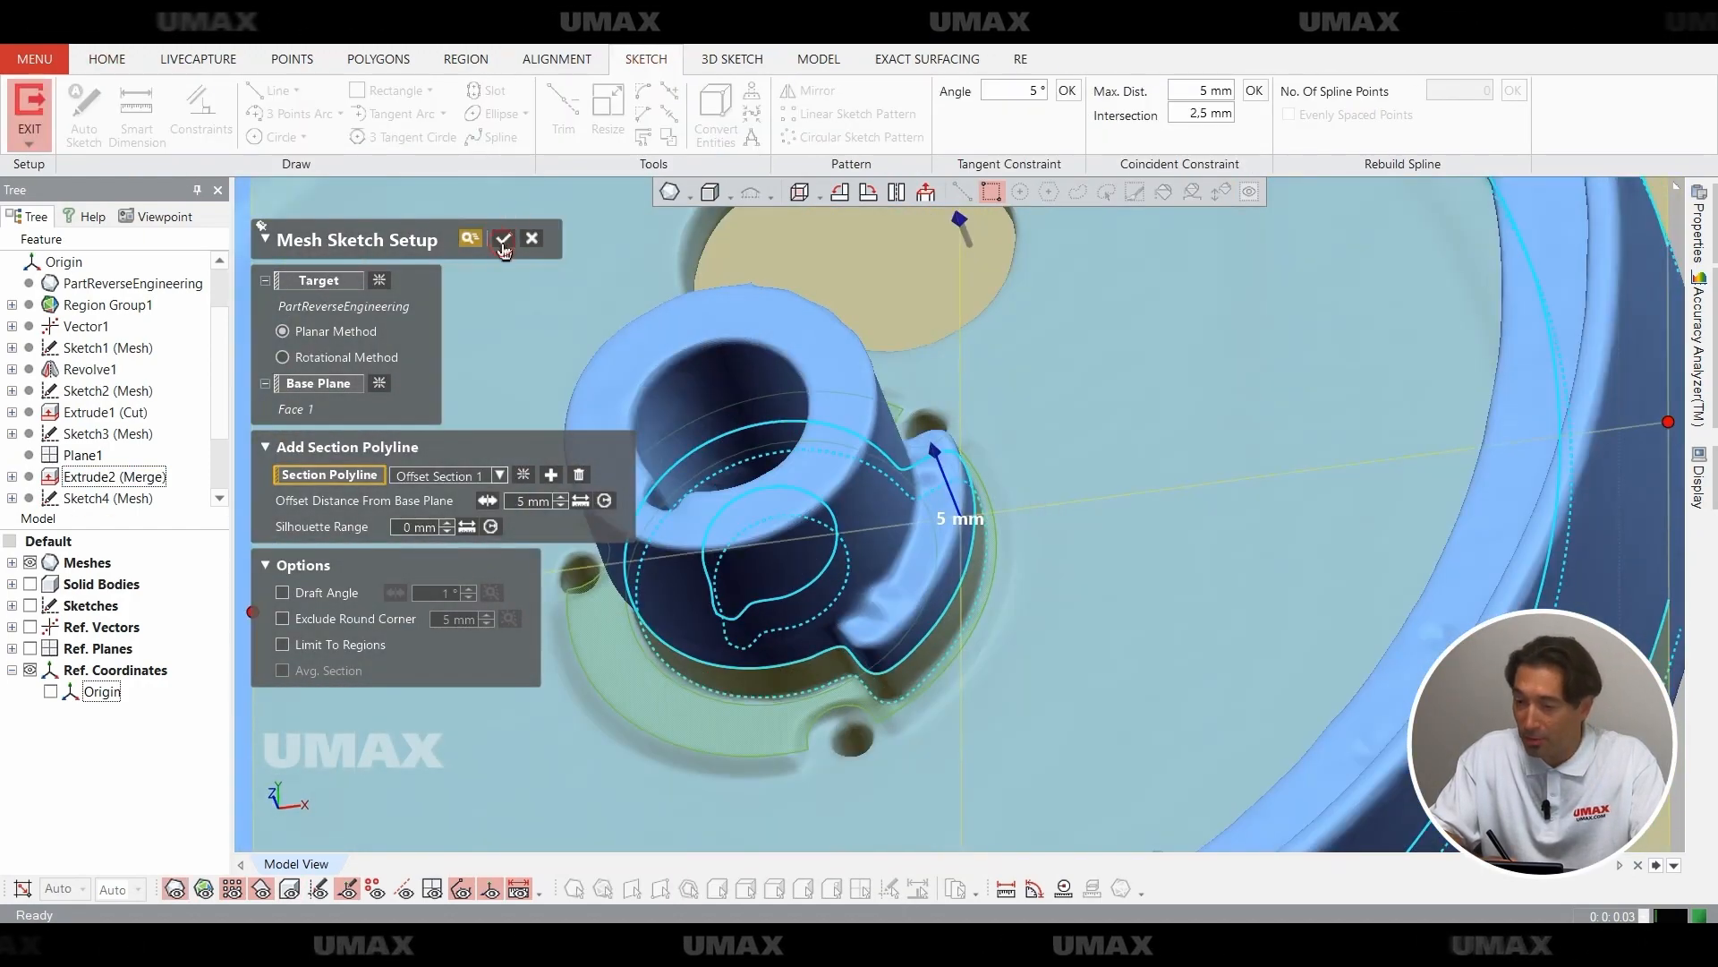
left_click(503, 239)
Auto-sketch the rib's section outline and delete the surplus curves around the hub.
key("ctrl+1")
left_click(84, 117)
mouse_move(991, 311)
left_mouse_down()
mouse_move(985, 371)
mouse_move(798, 731)
left_mouse_up()
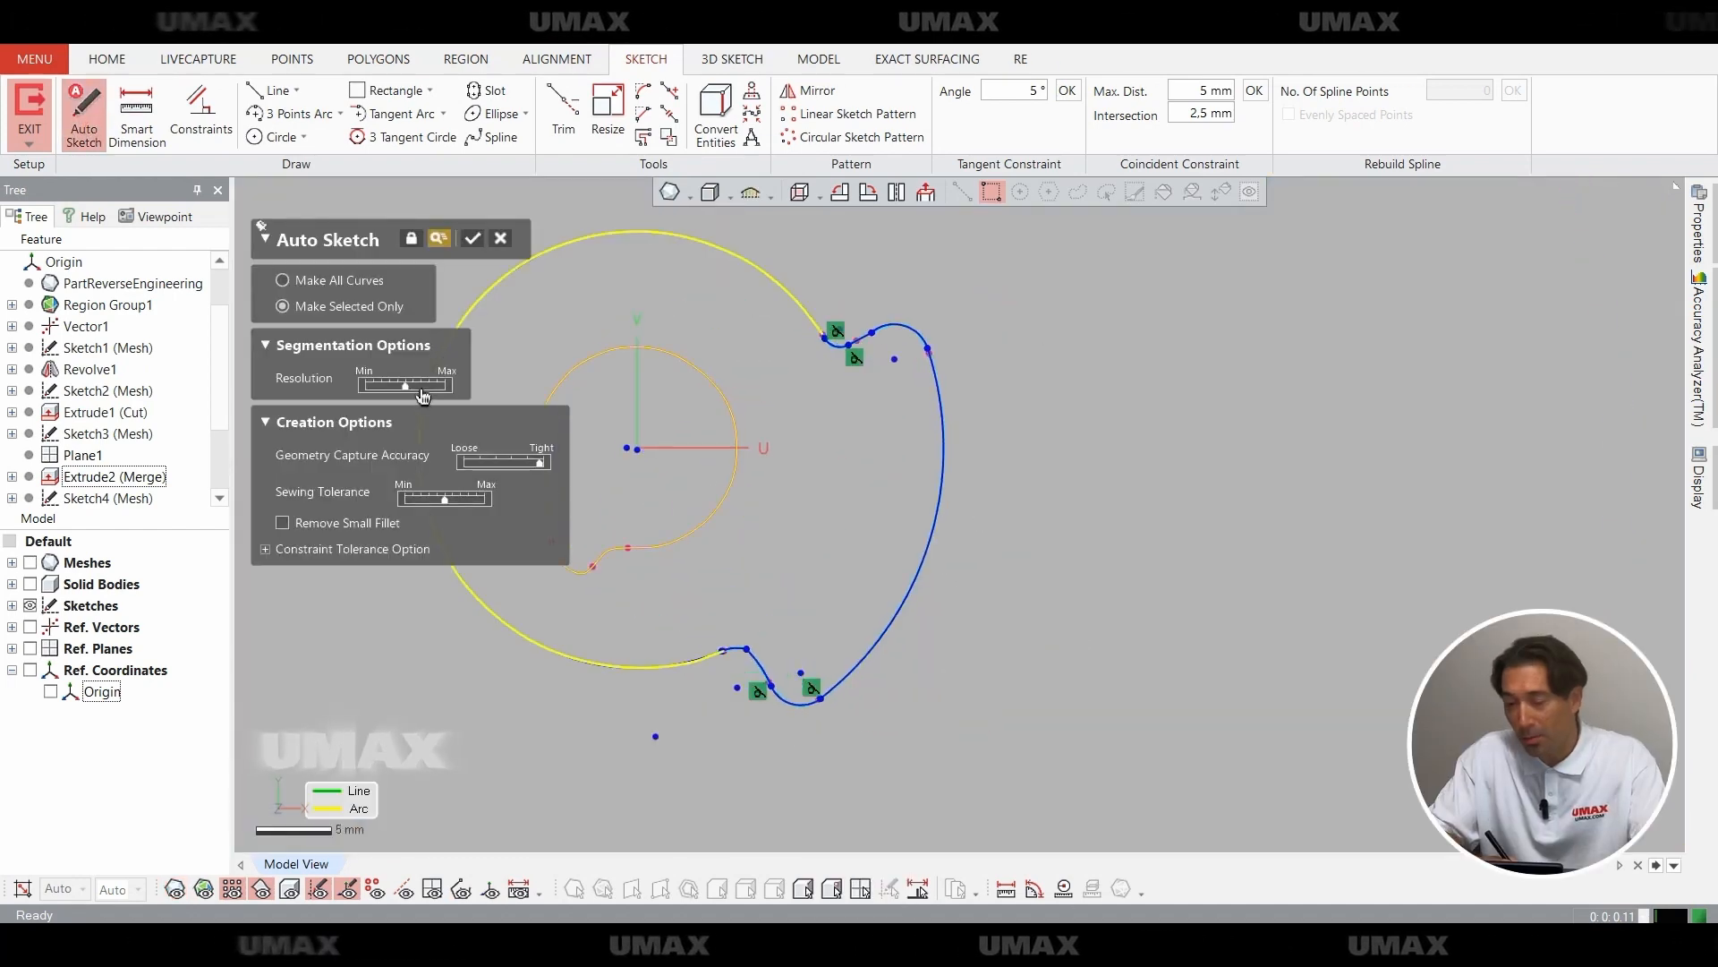
left_click(474, 237)
left_click_drag(416, 331, 604, 500)
key("Delete")
Convert the circular edge at the hub's base into the rib sketch.
key("ctrl+5")
mouse_move(779, 504)
right_mouse_down()
mouse_move(884, 482)
mouse_move(886, 554)
right_mouse_up()
left_click(890, 560)
left_click(715, 114)
left_click(445, 237)
key("ctrl+shift+a")
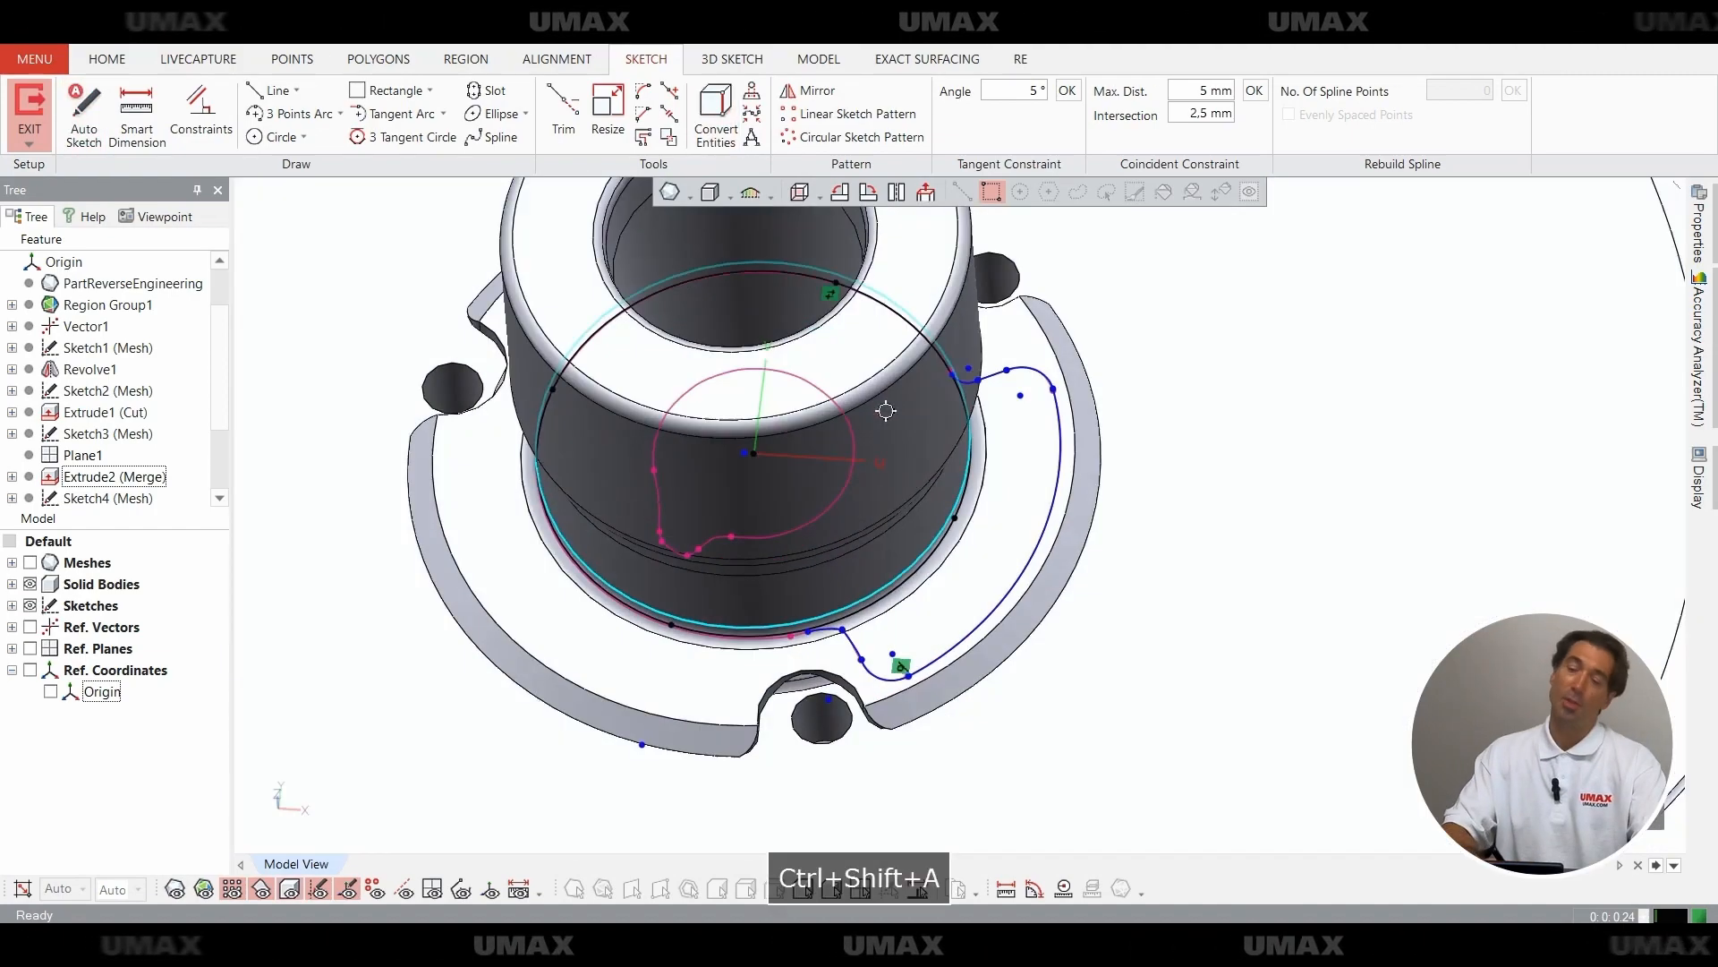
key("ctrl+1")
key("ctrl+1")
key("ctrl+5")
scroll(905, 475, "up", 3)
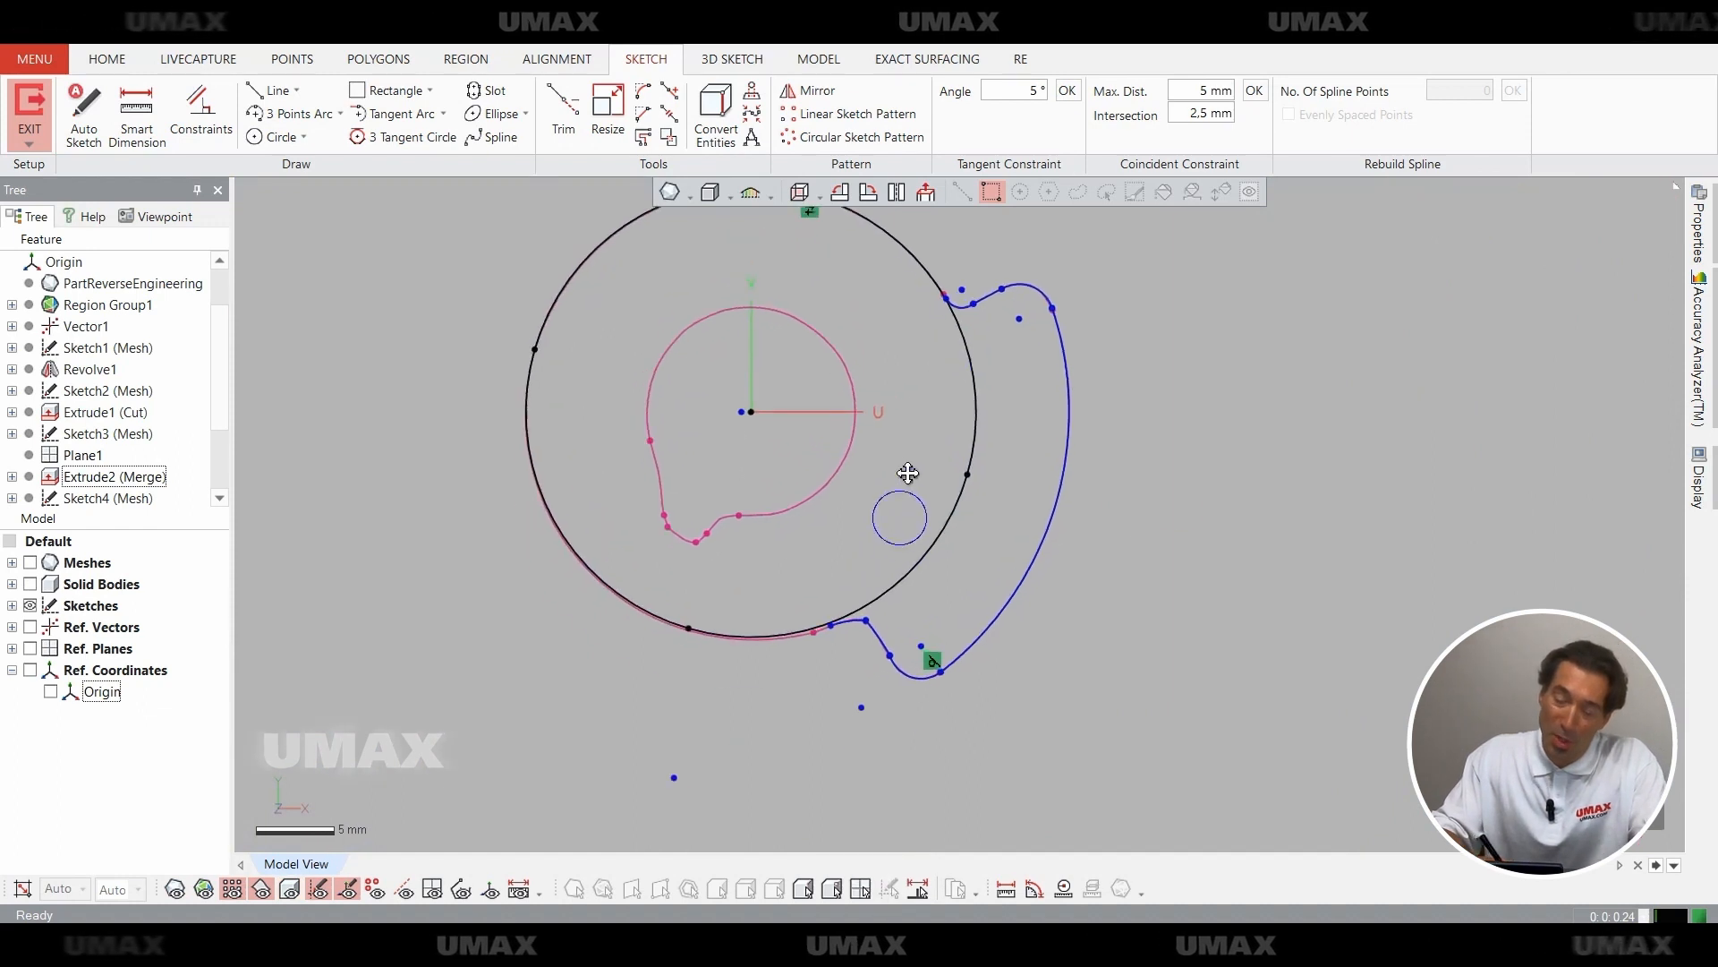
Extend the rib outline's ends to the hub circle, trim the surplus arcs into a closed profile, and exit the sketch.
left_click(563, 105)
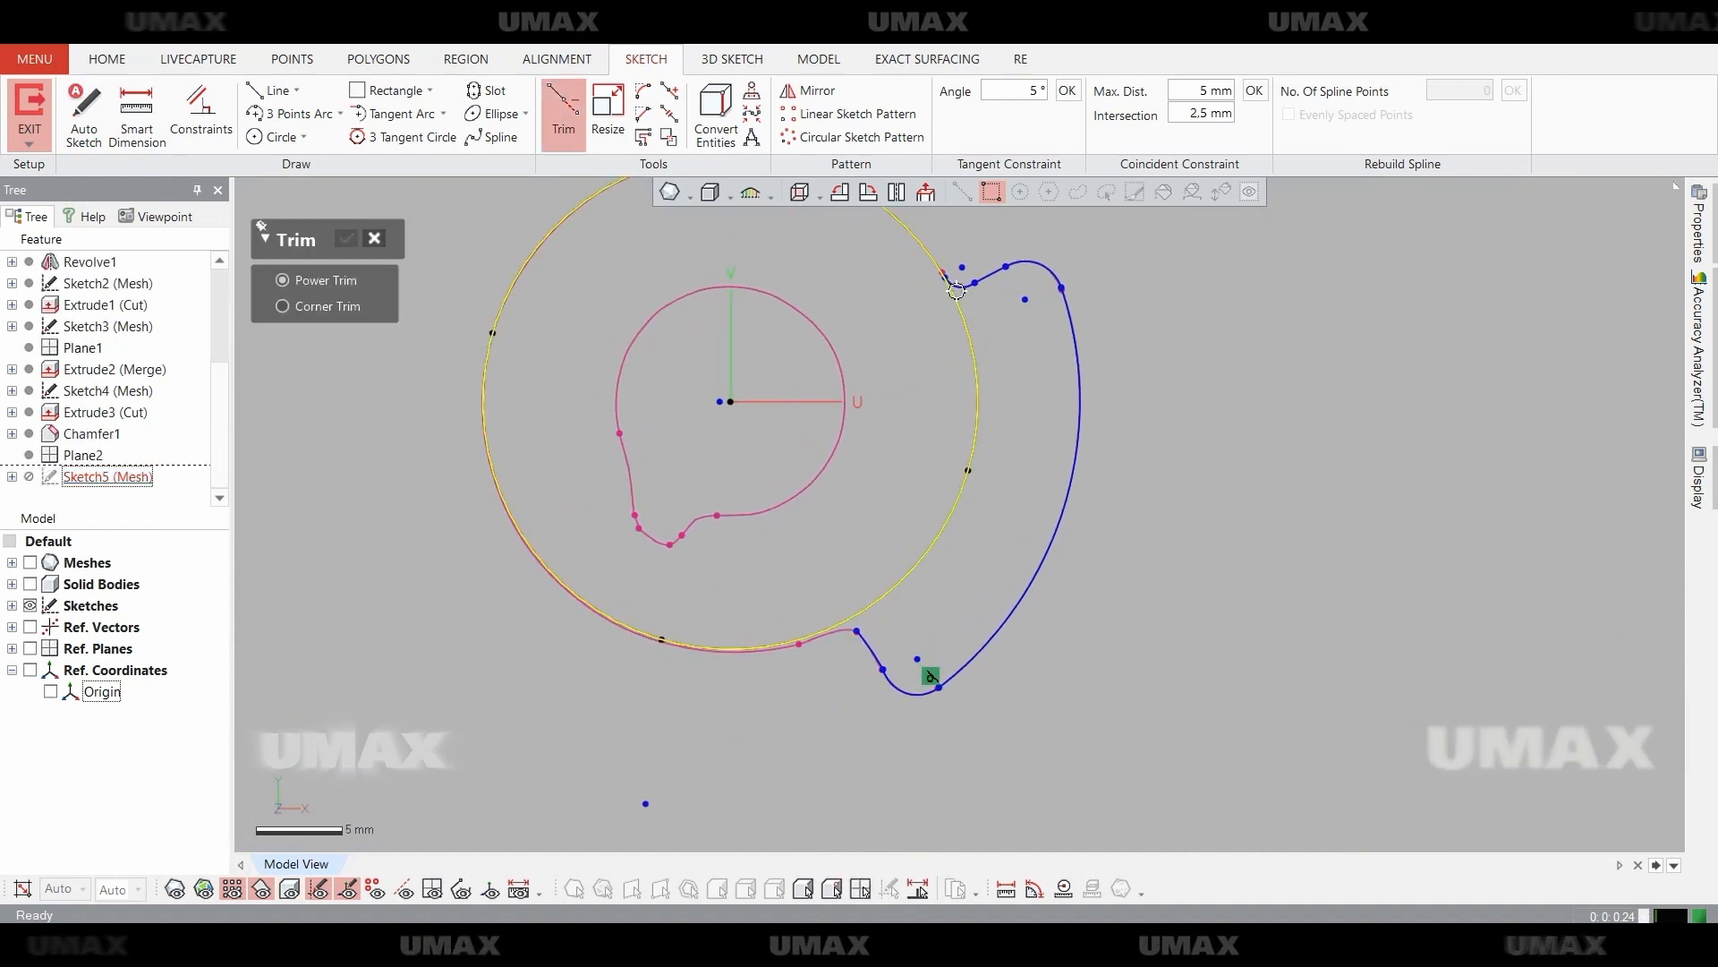
left_click(670, 90)
left_click(866, 644)
left_click(564, 112)
left_click_drag(573, 183, 608, 224)
key("Escape")
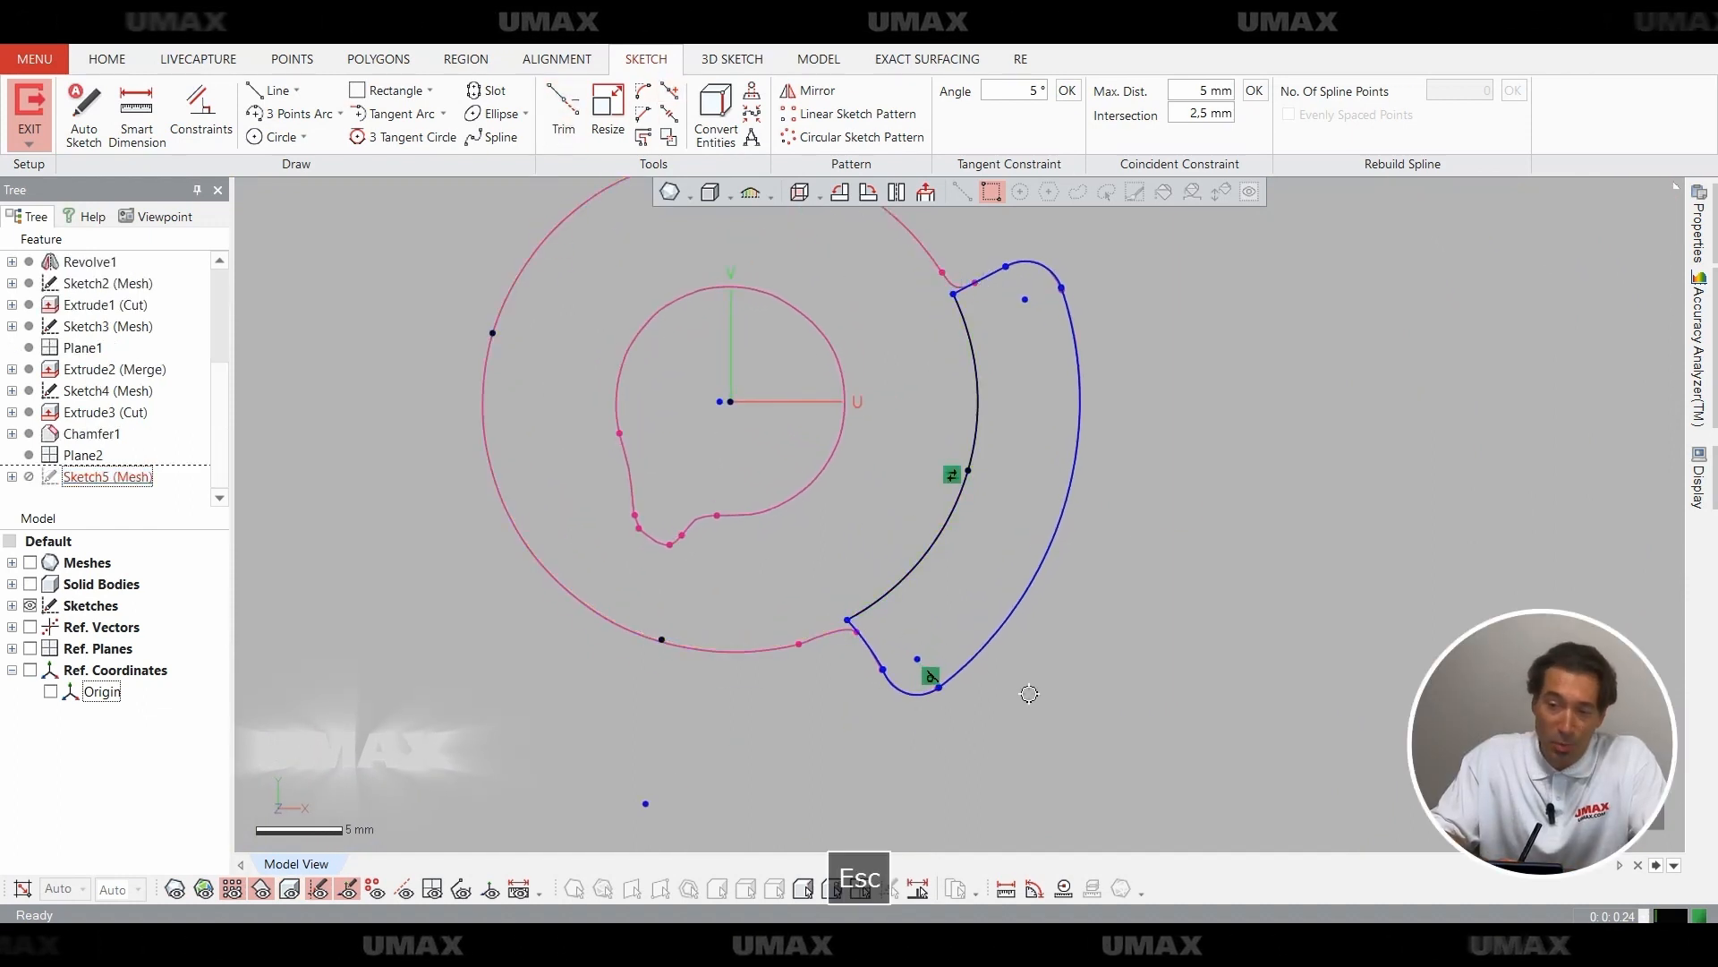
double_click(1098, 733)
Try to extrude the rib sketch (Sketch5) up to Plane2 with Merge enabled.
key("ctrl+5")
right_click_drag(1082, 660, 981, 563)
left_click(777, 114)
left_click(83, 455)
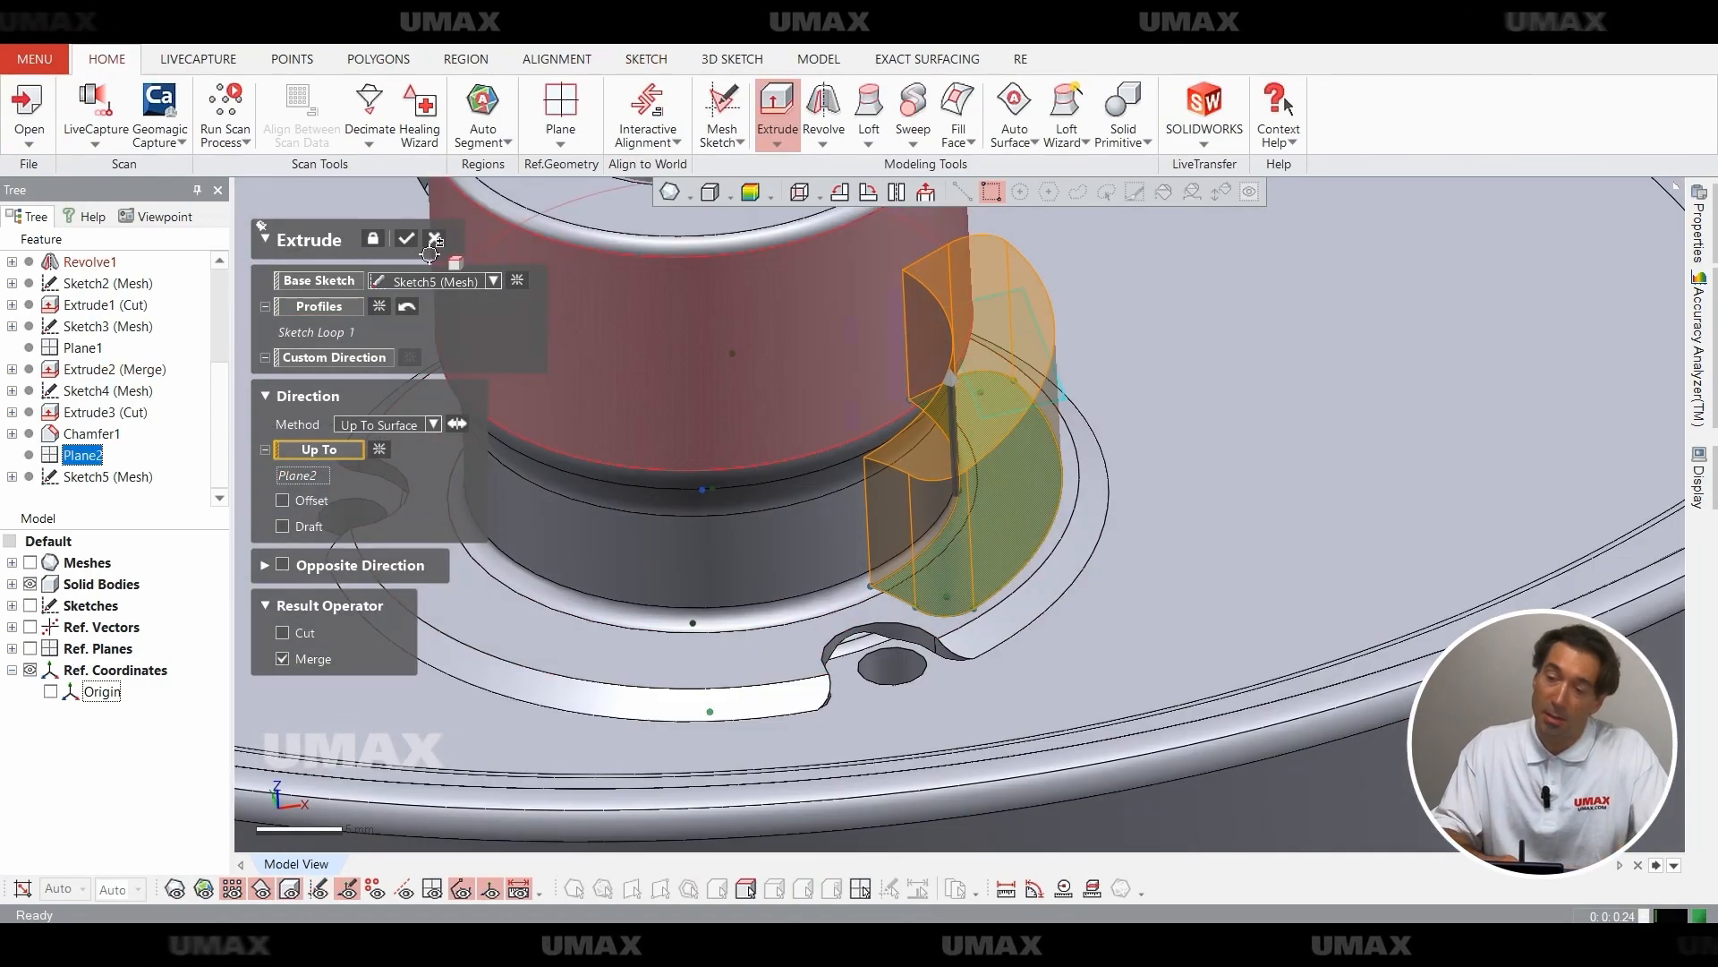
left_click(405, 238)
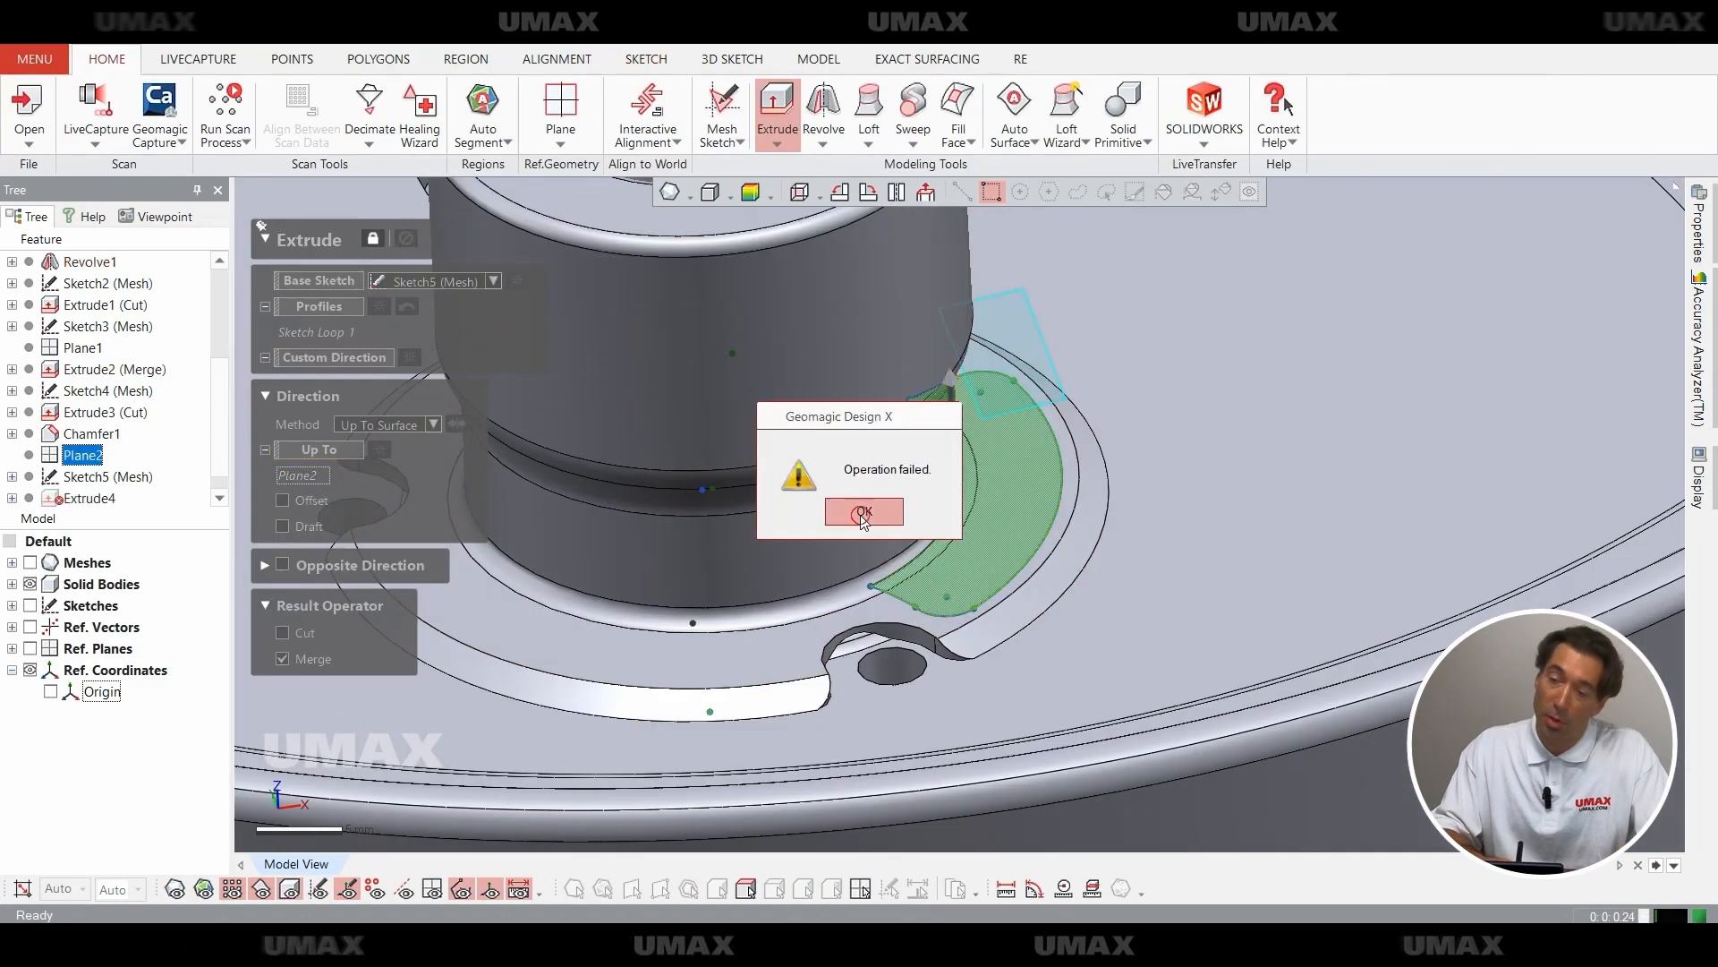
left_click(877, 503)
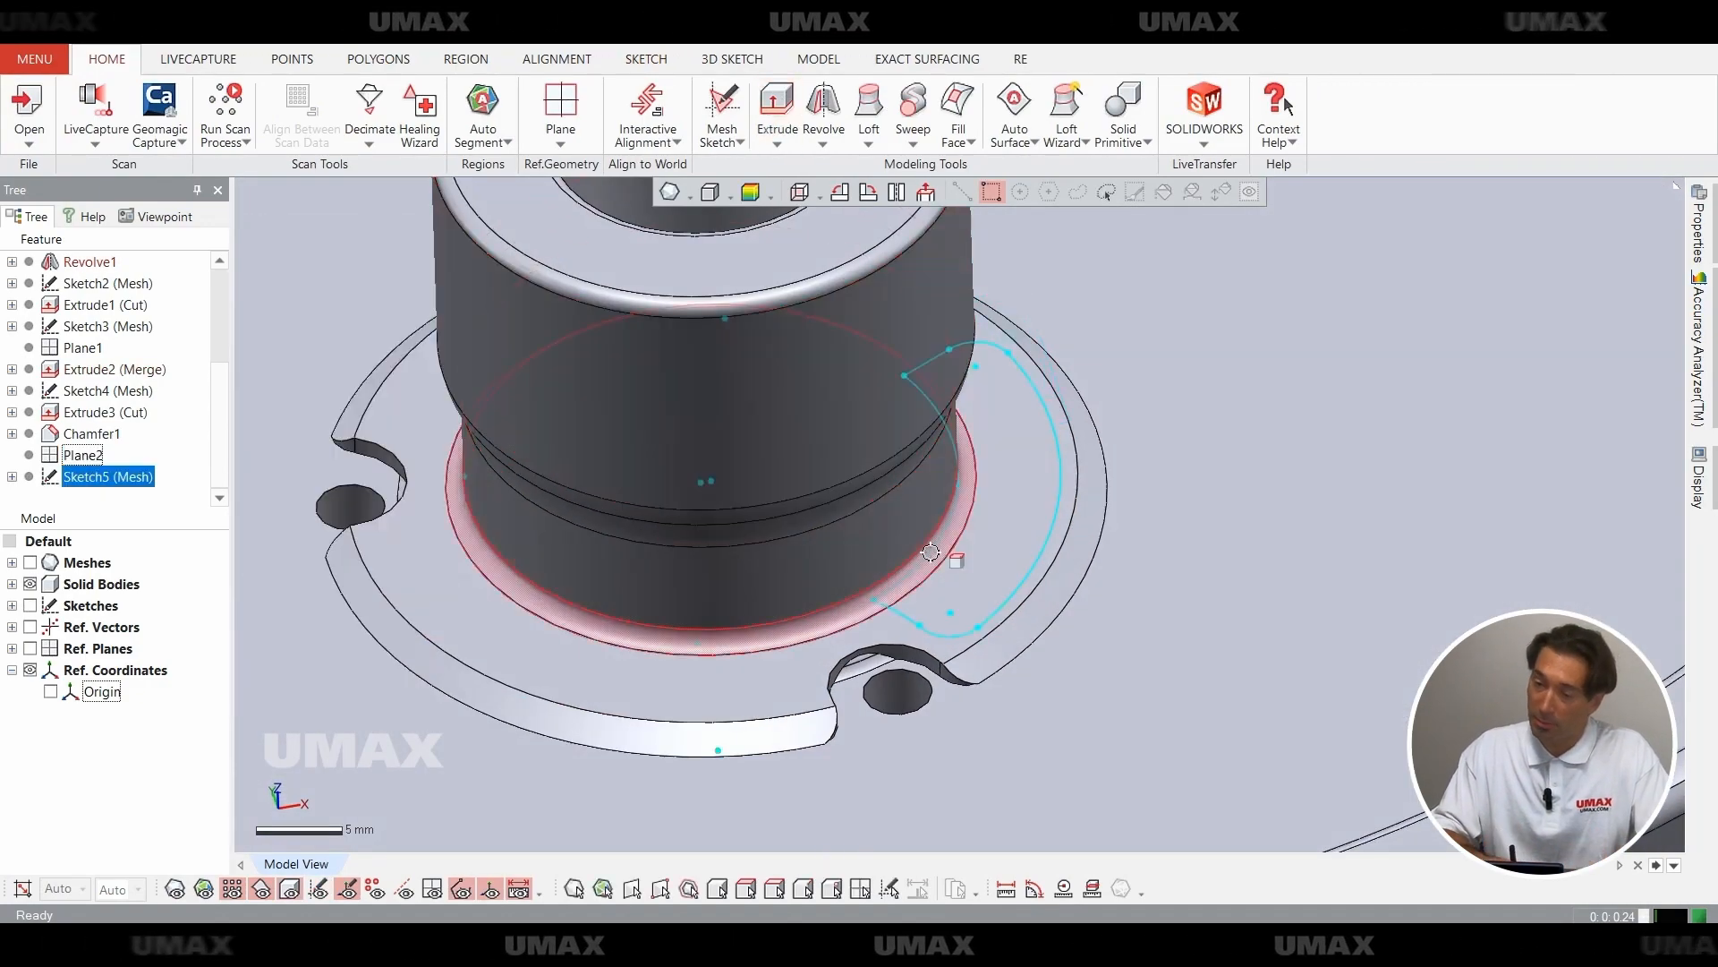
Reopen the rib sketch (Sketch5) and replace its inner hub arc with a smaller circle lying inside the hub wall.
double_click(109, 476)
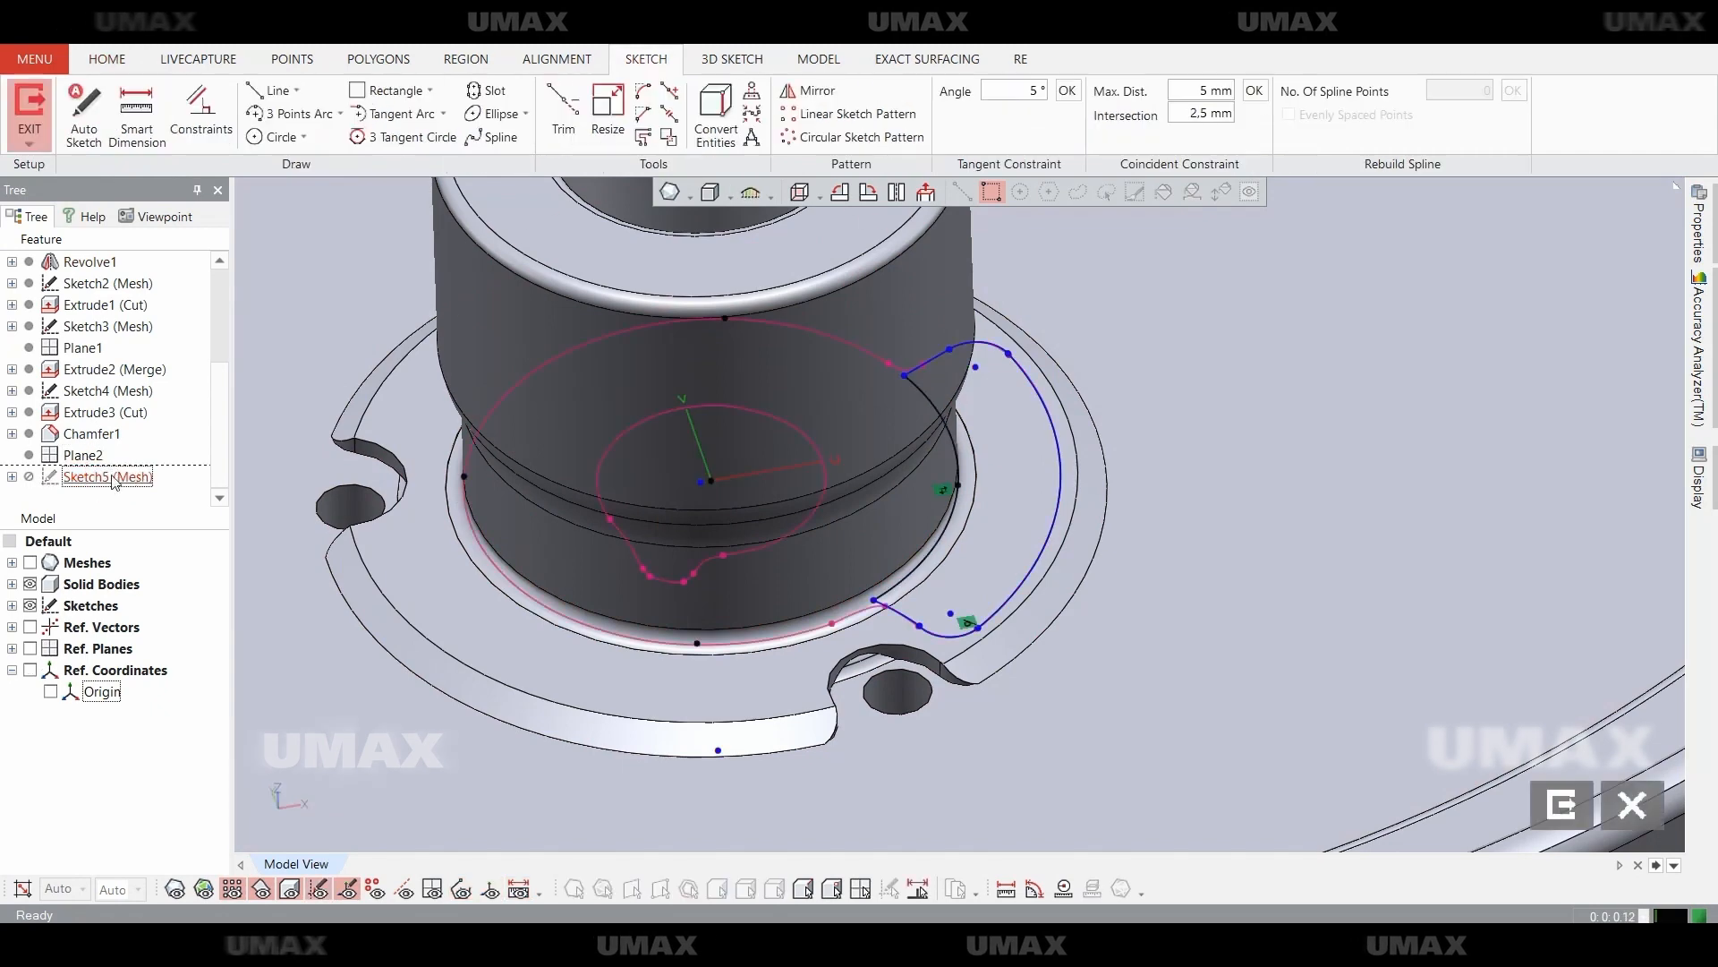
key("ctrl+shift+a")
key("ctrl+1")
key("ctrl+1")
key("ctrl+5")
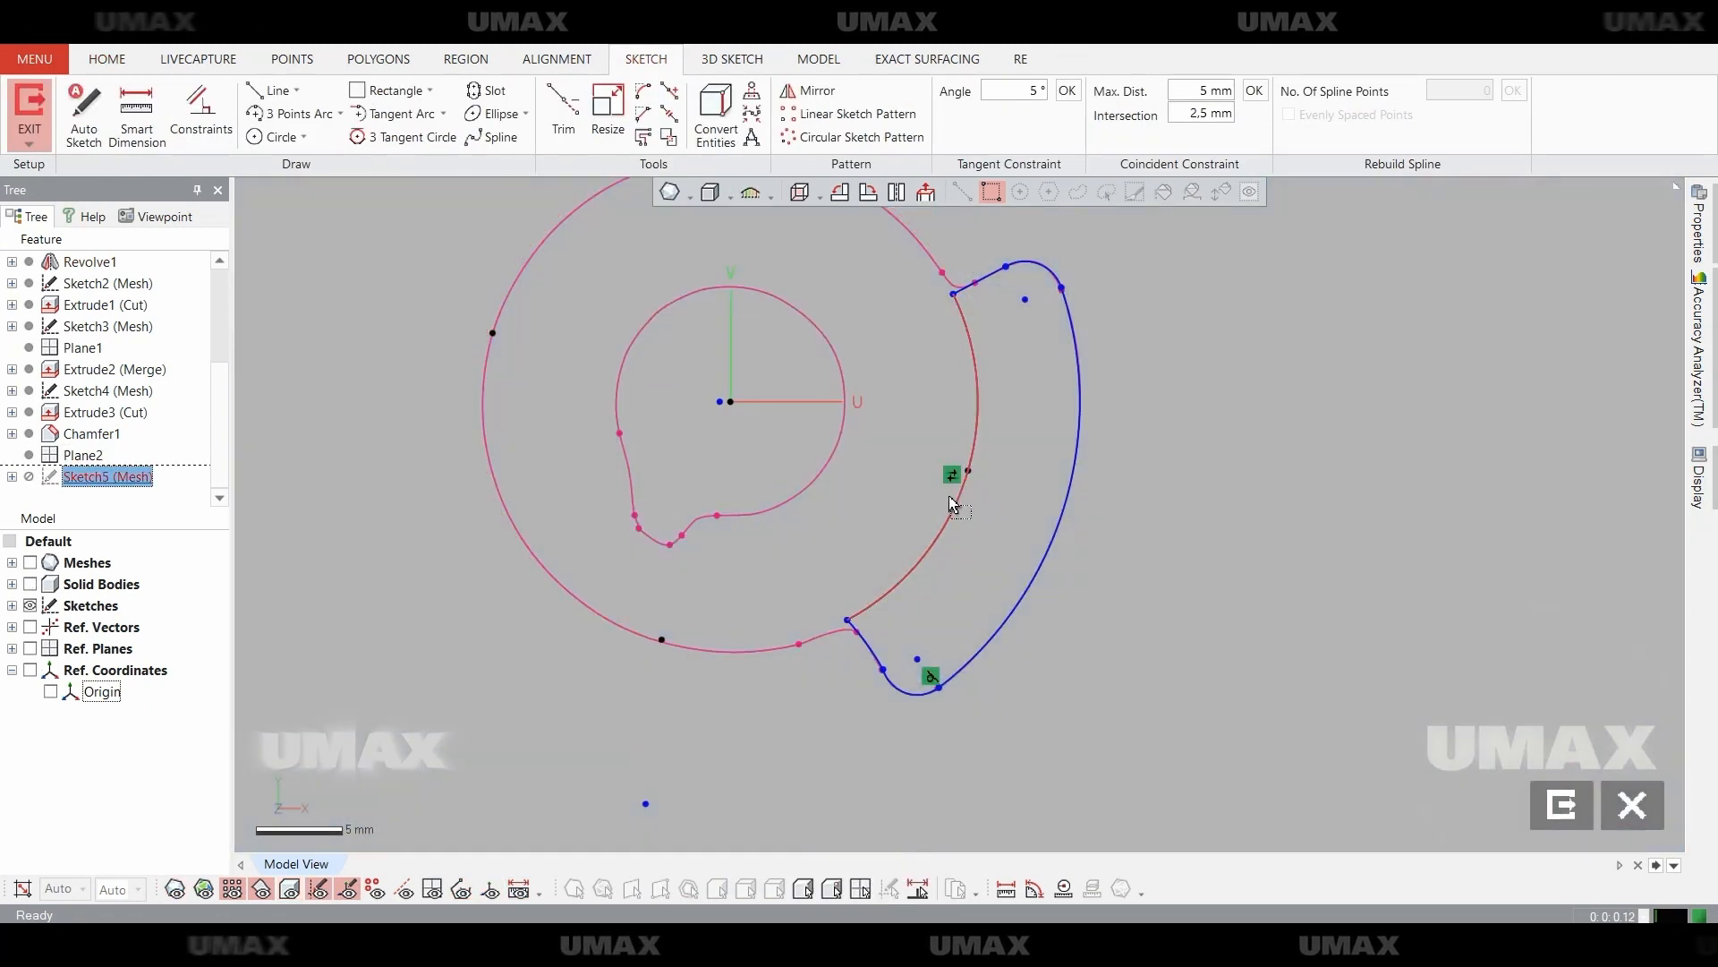
key("c")
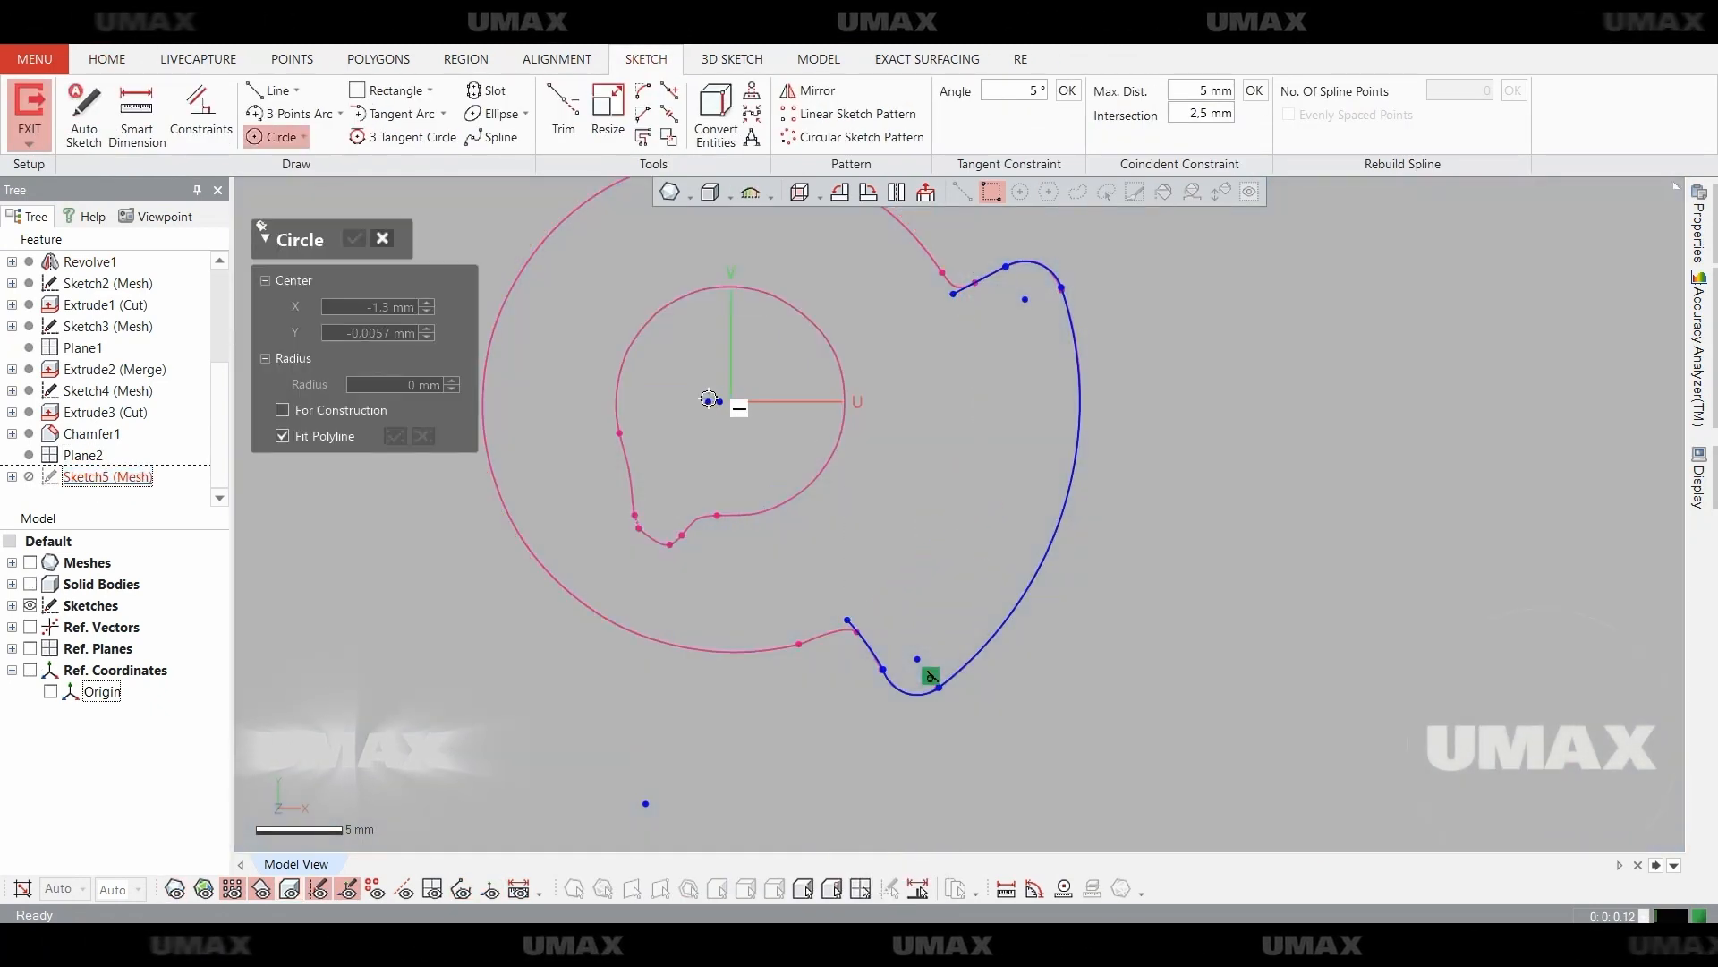
left_click(930, 456)
Extend both rib end lines to the smaller circle and trim away the rest of the circle.
left_click(671, 90)
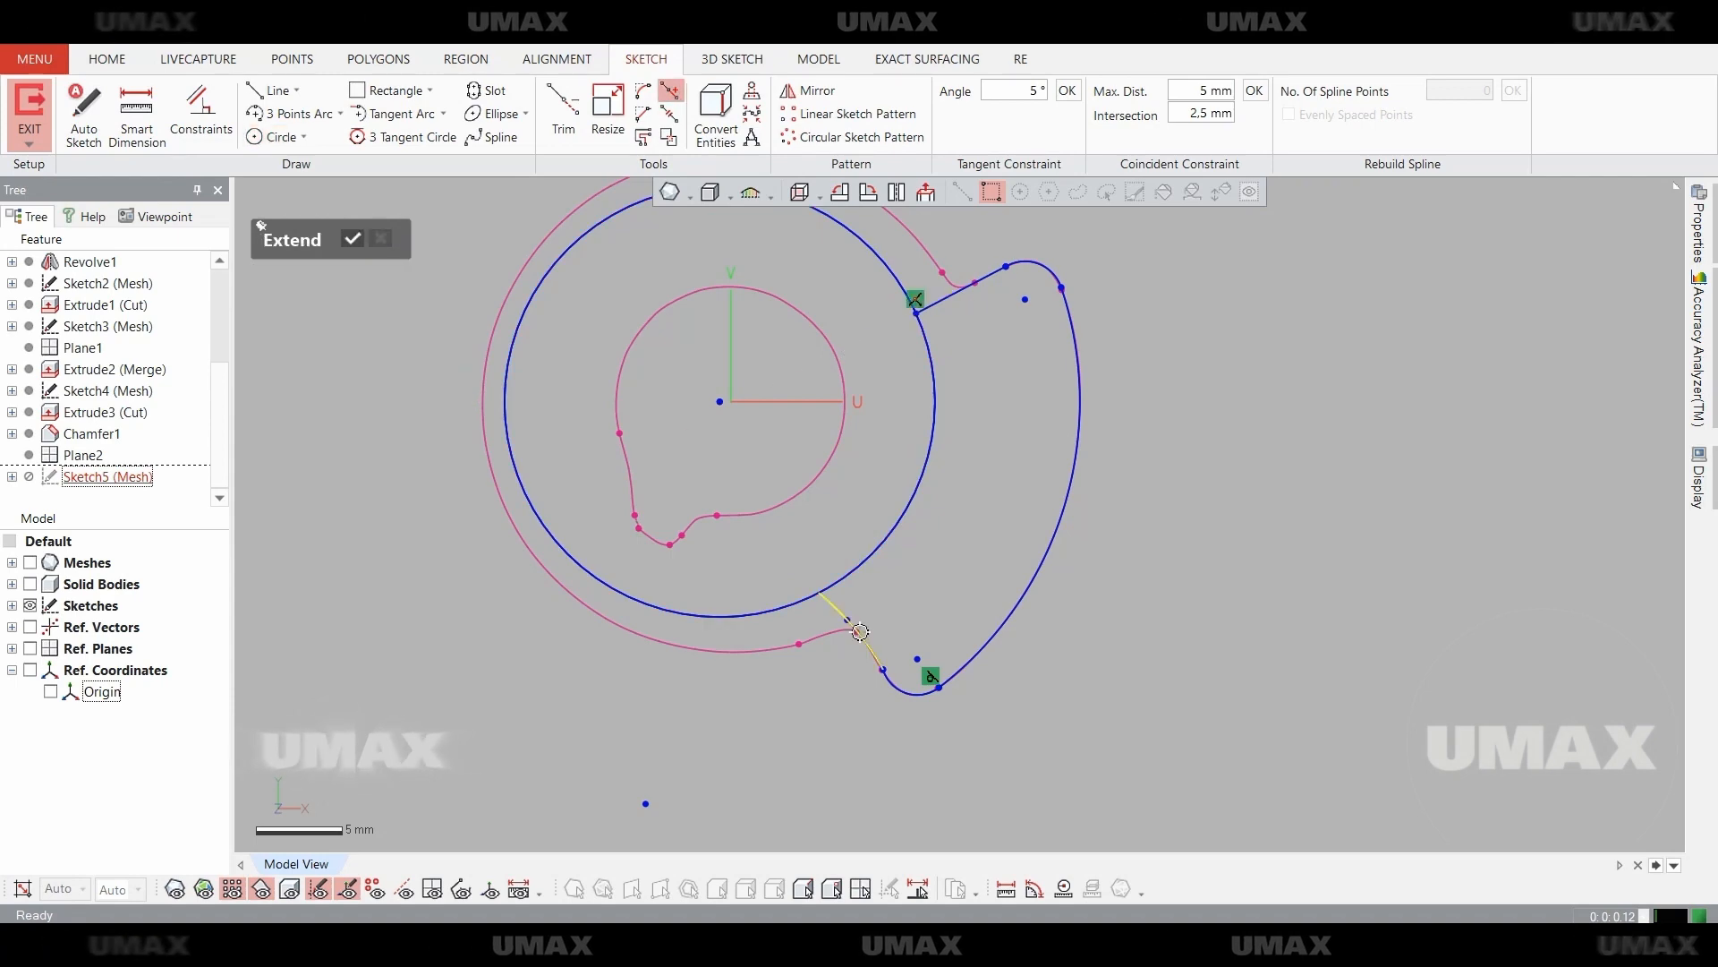
left_click(560, 94)
left_click(573, 244)
key("Escape")
key("Escape")
Extrude the revised rib sketch (Sketch5) up to Plane2 and merge it with the body.
key("ctrl+5")
right_click_drag(1081, 583, 1143, 594)
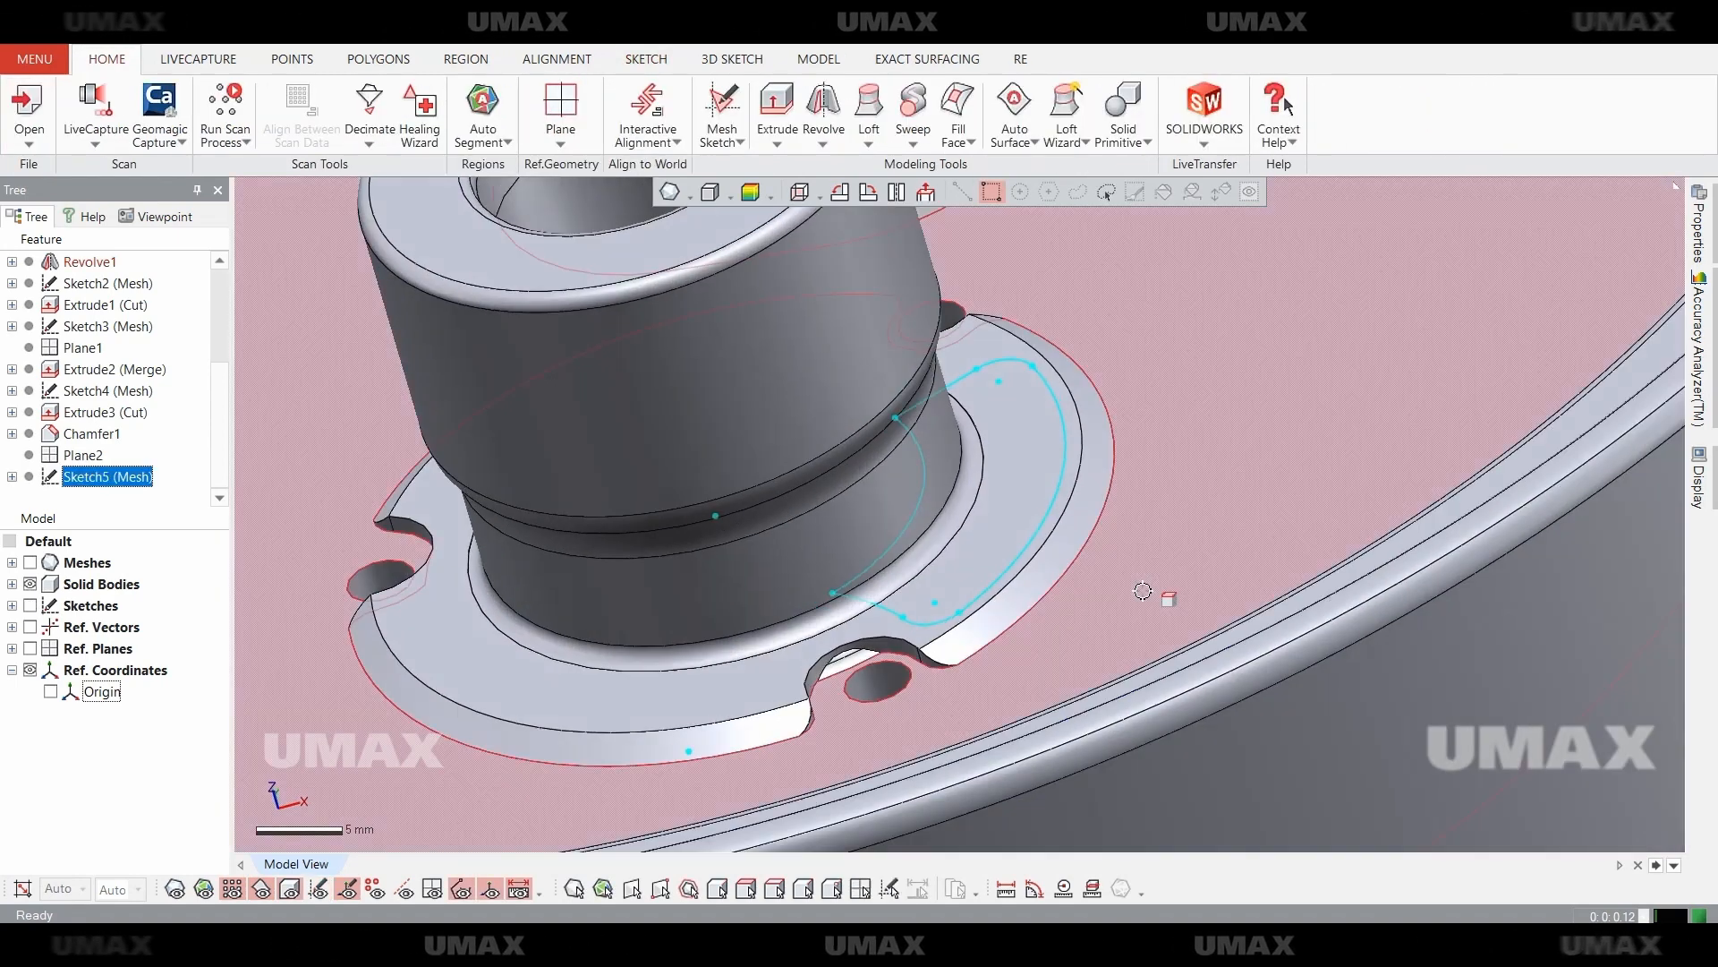
key("ctrl+6")
right_click(1143, 590)
left_click(776, 107)
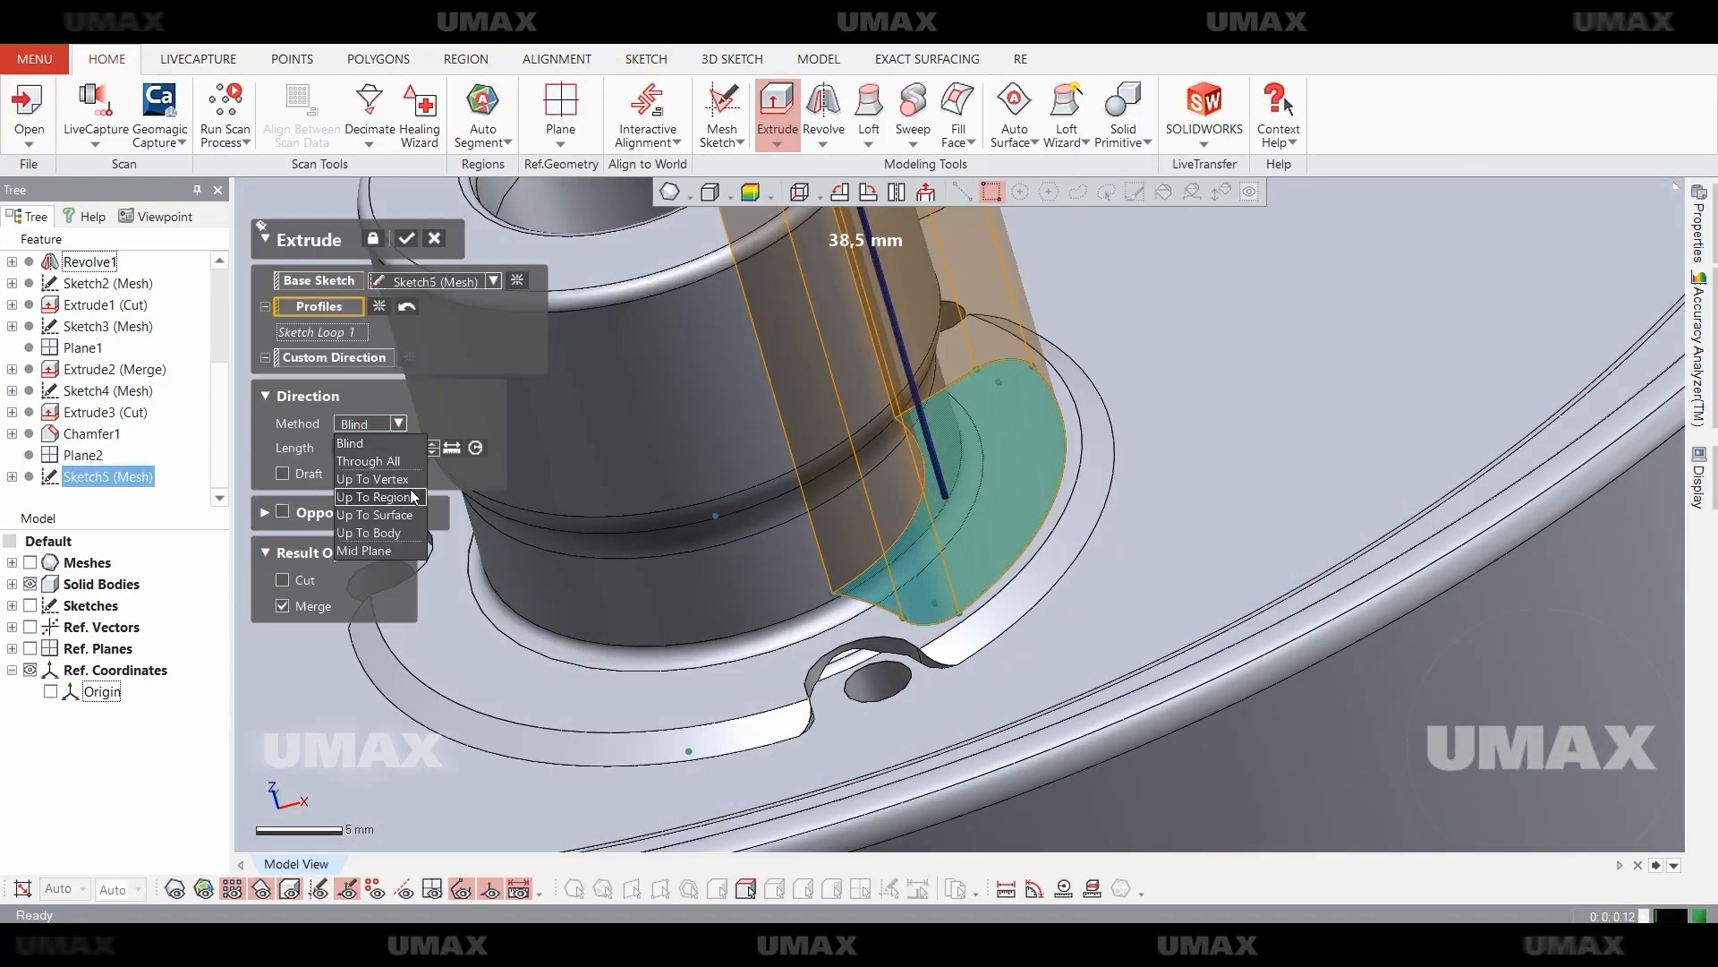
left_click(374, 515)
left_click(82, 455)
left_click(406, 238)
key("Escape")
Set up a mesh sketch on the hub's top face and offset its section plane through the keyed bore.
right_click_drag(1079, 542, 1226, 539)
scroll(1039, 468, "down", 3)
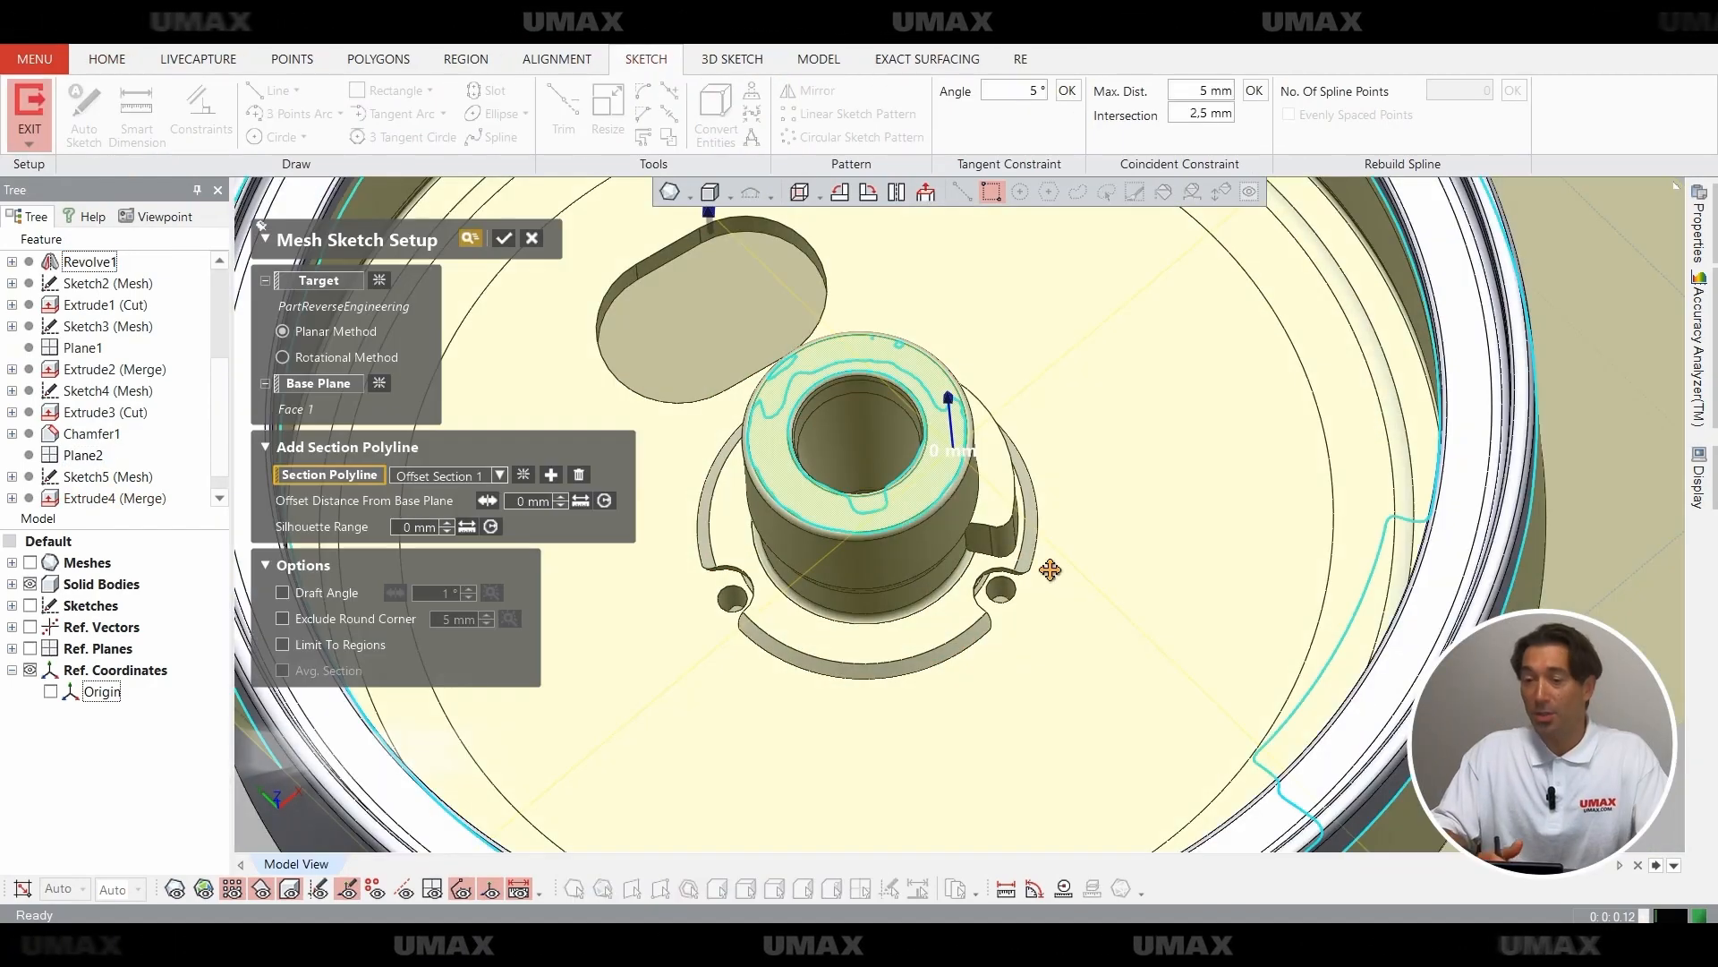
key("ctrl+5")
key("ctrl+1")
mouse_move(1051, 571)
right_mouse_down()
mouse_move(1338, 597)
mouse_move(940, 549)
mouse_move(1081, 590)
right_mouse_up()
scroll(940, 549, "up", 2)
scroll(1081, 591, "down", 2)
scroll(775, 445, "up", 2)
left_click_drag(834, 278, 832, 260)
scroll(832, 269, "up", 3)
right_click_drag(1030, 484, 1199, 515)
scroll(1209, 583, "up", 3)
scroll(1208, 583, "down", 3)
left_click_drag(895, 241, 901, 229)
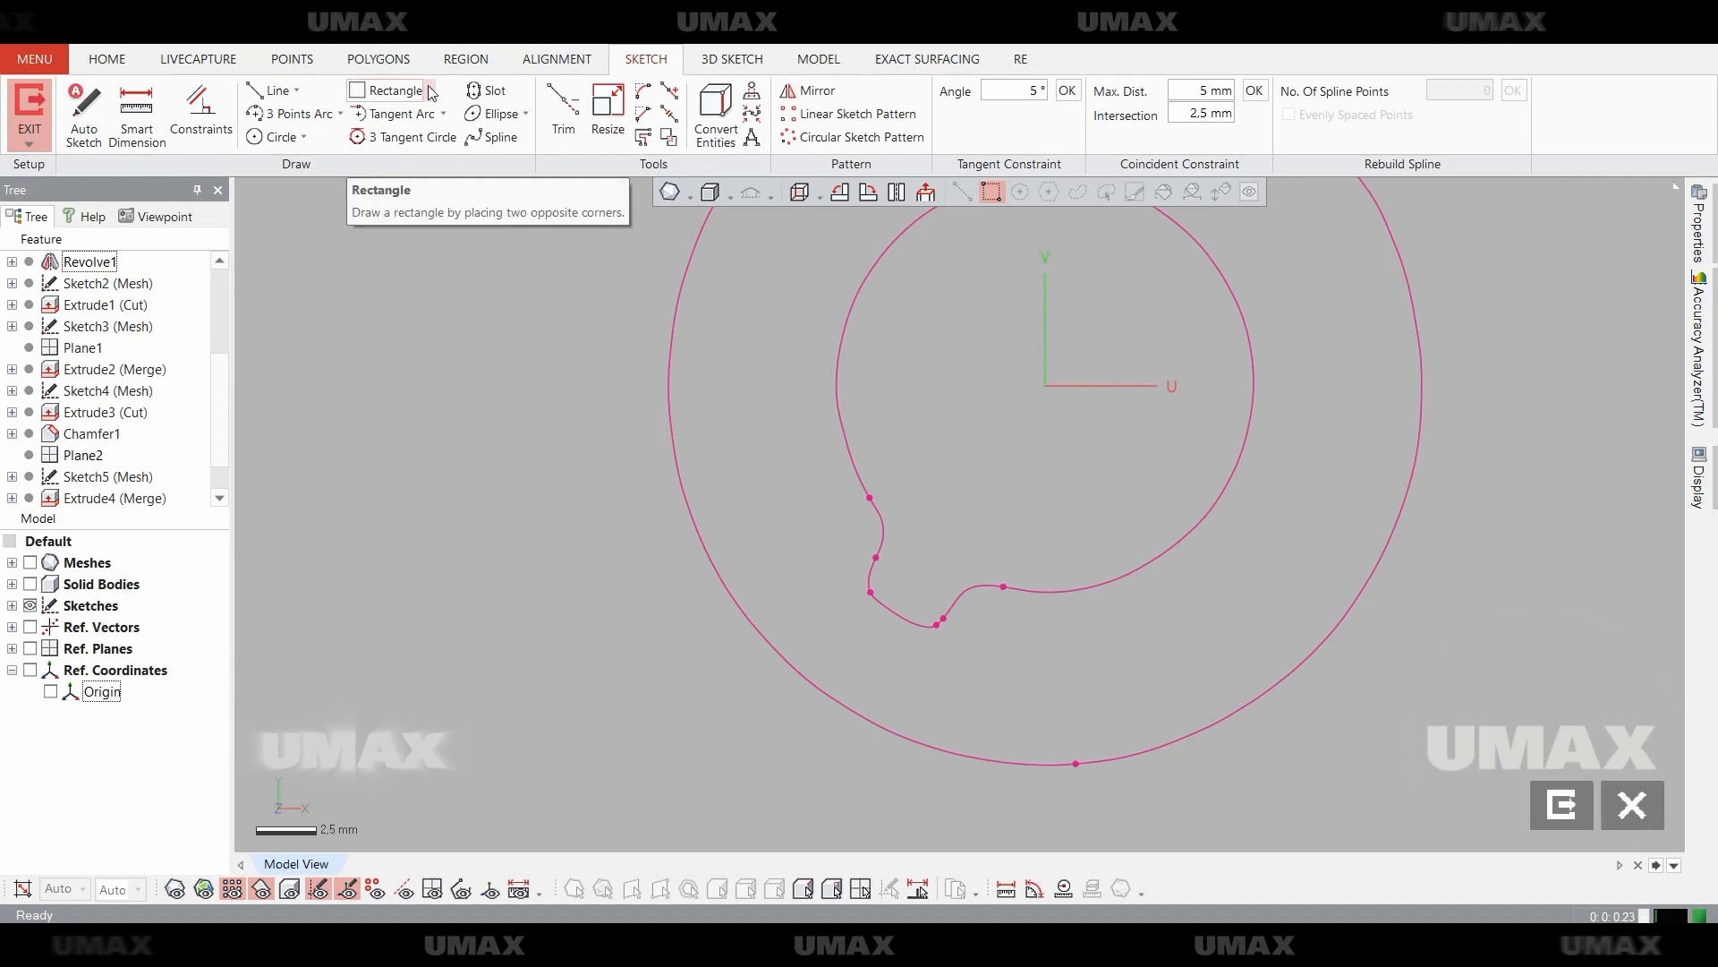
Draw a four-sided polygon over the keyway notch and adjust its sides to the section polyline.
left_click(422, 90)
left_click(385, 134)
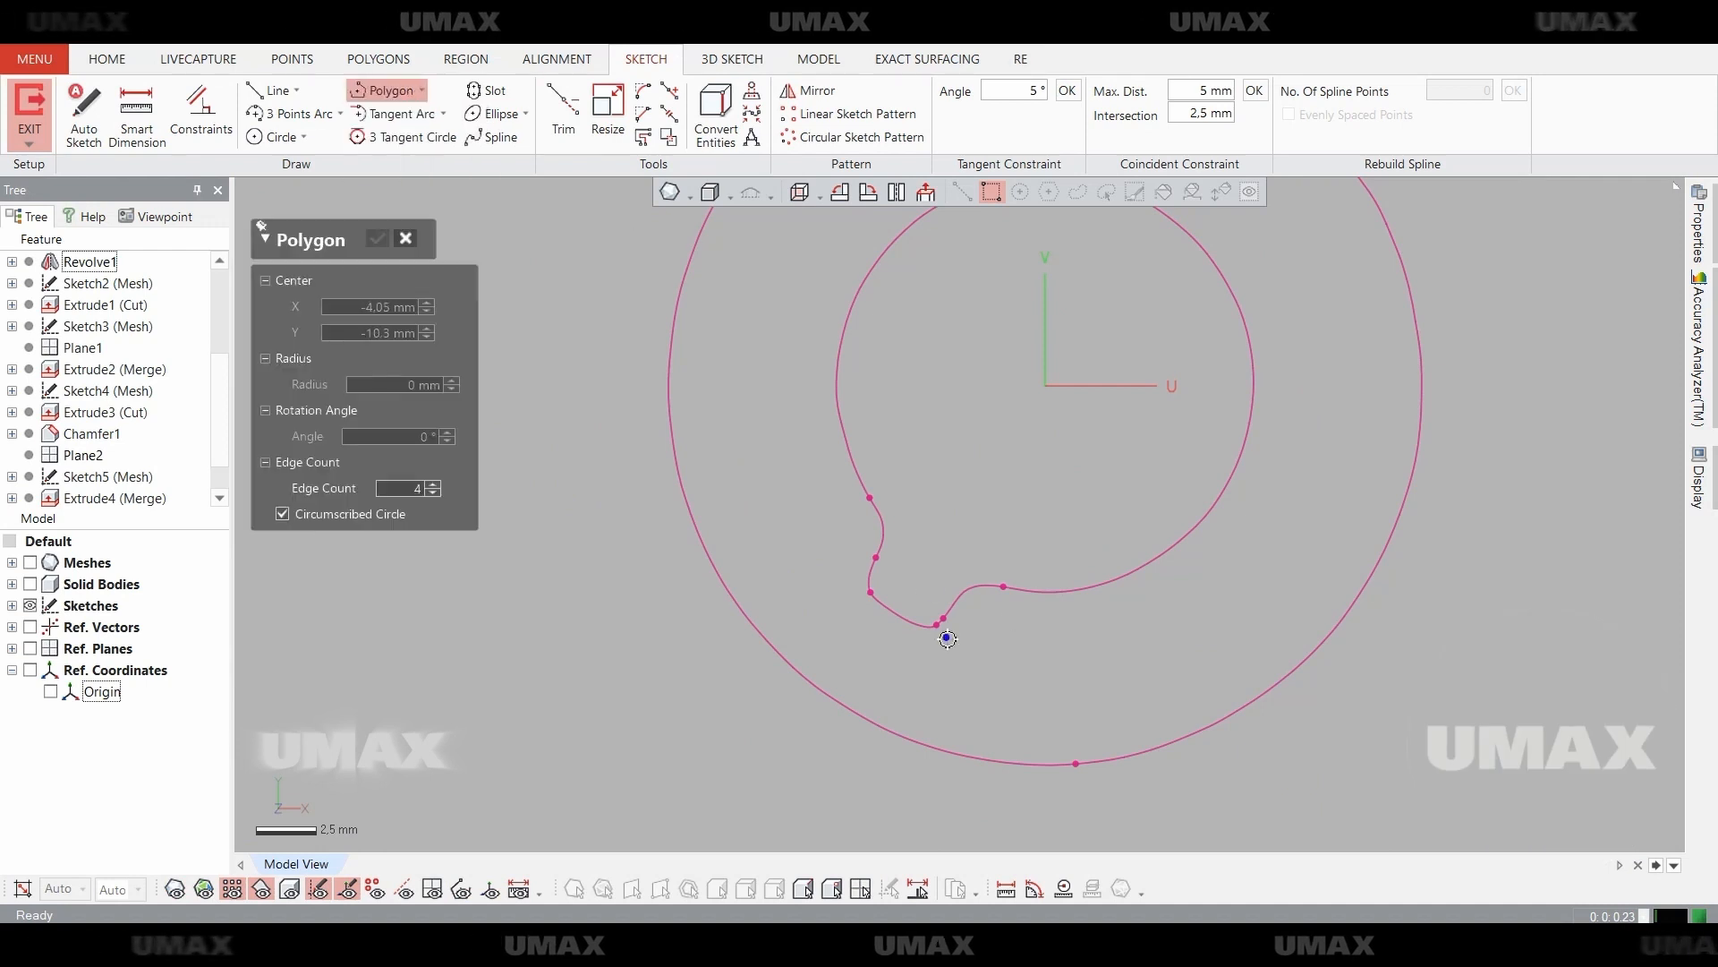
left_click(956, 677)
key("Escape")
scroll(984, 603, "up", 3)
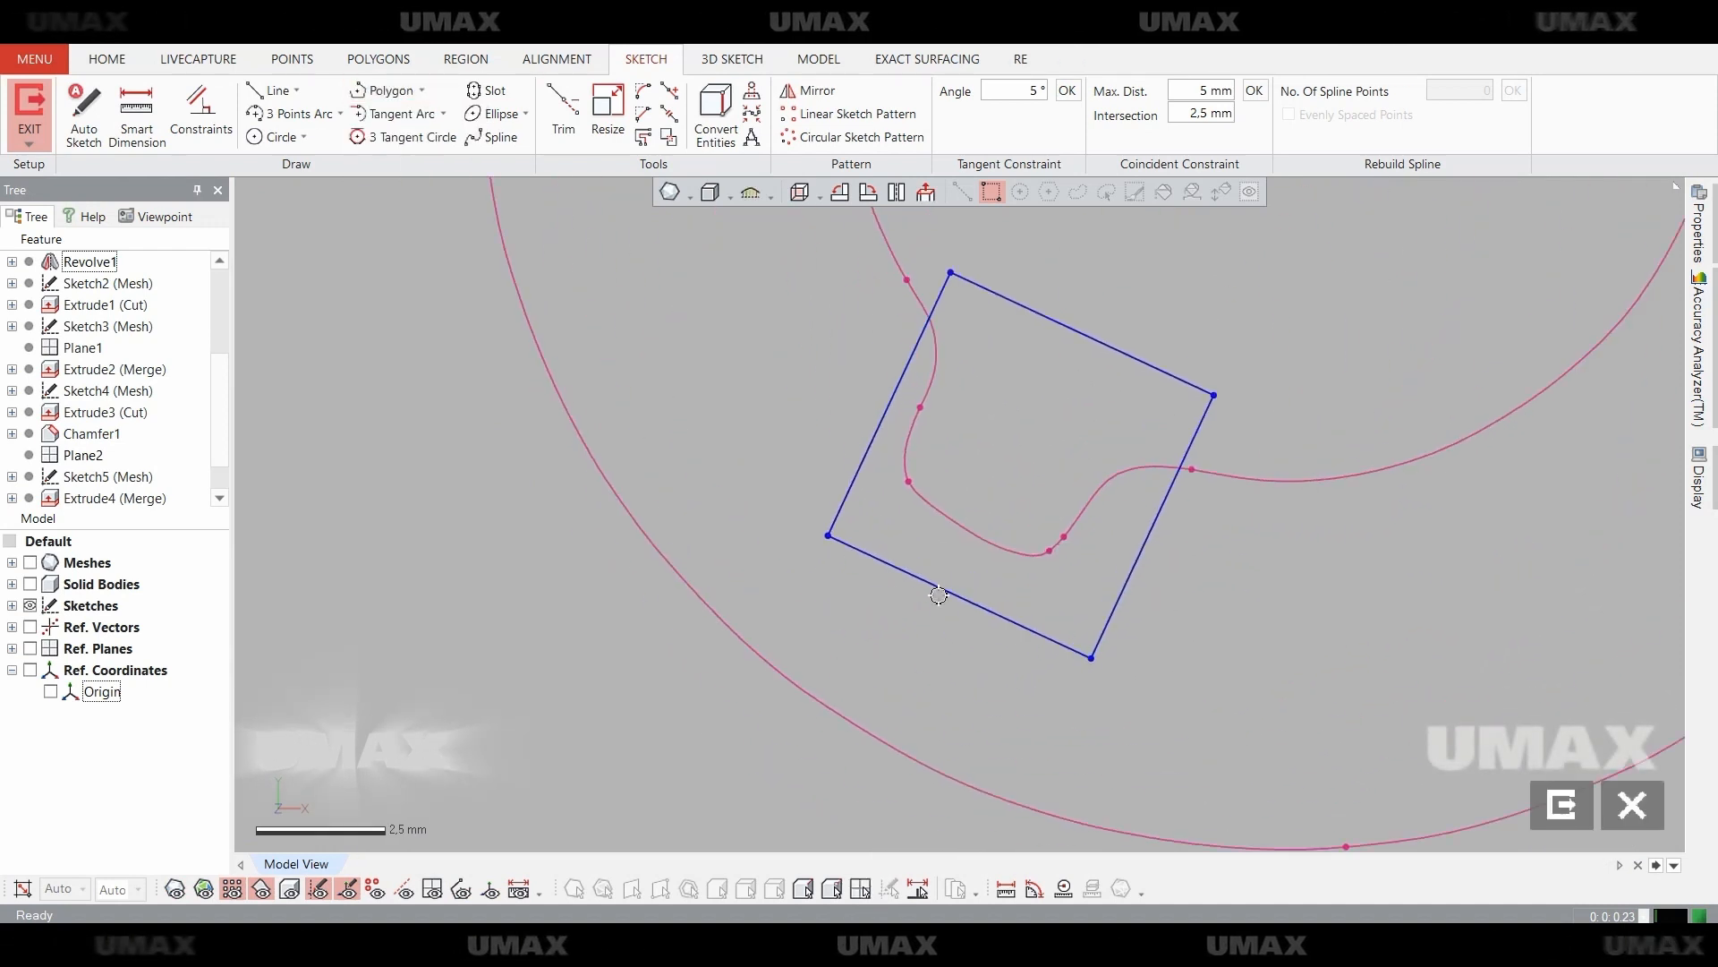
scroll(923, 411, "up", 2)
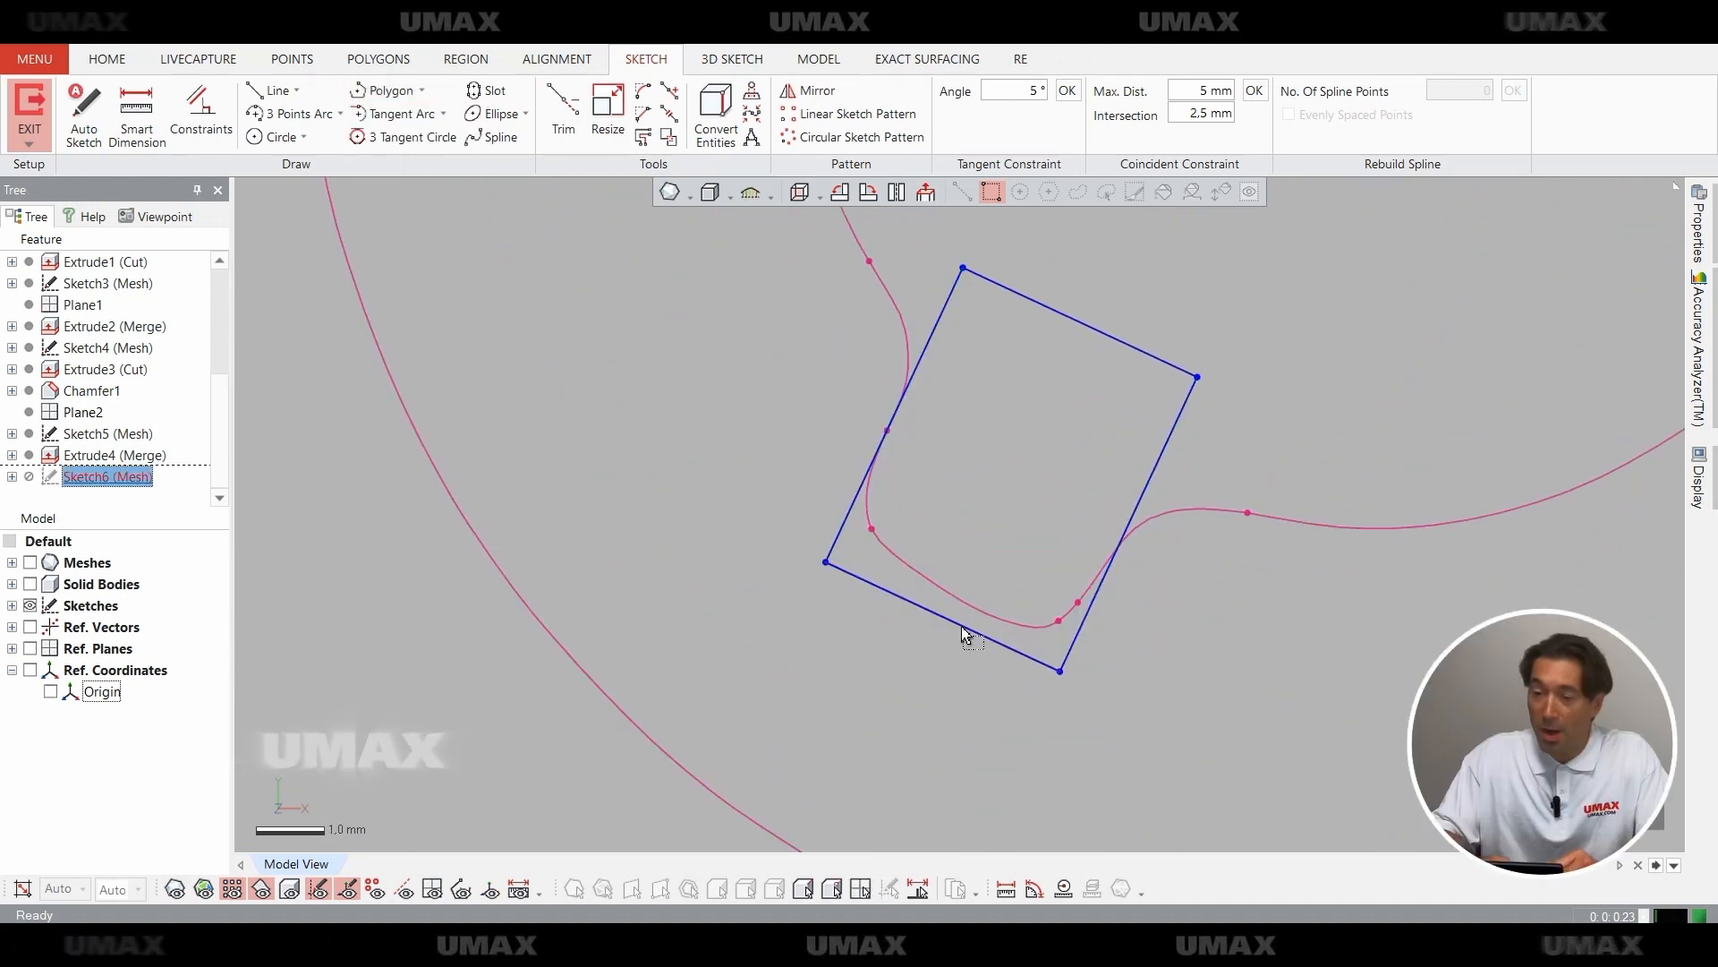
Replace the polygon's outer side with a line fitted along the keyway floor and joined to both side walls.
left_click(273, 91)
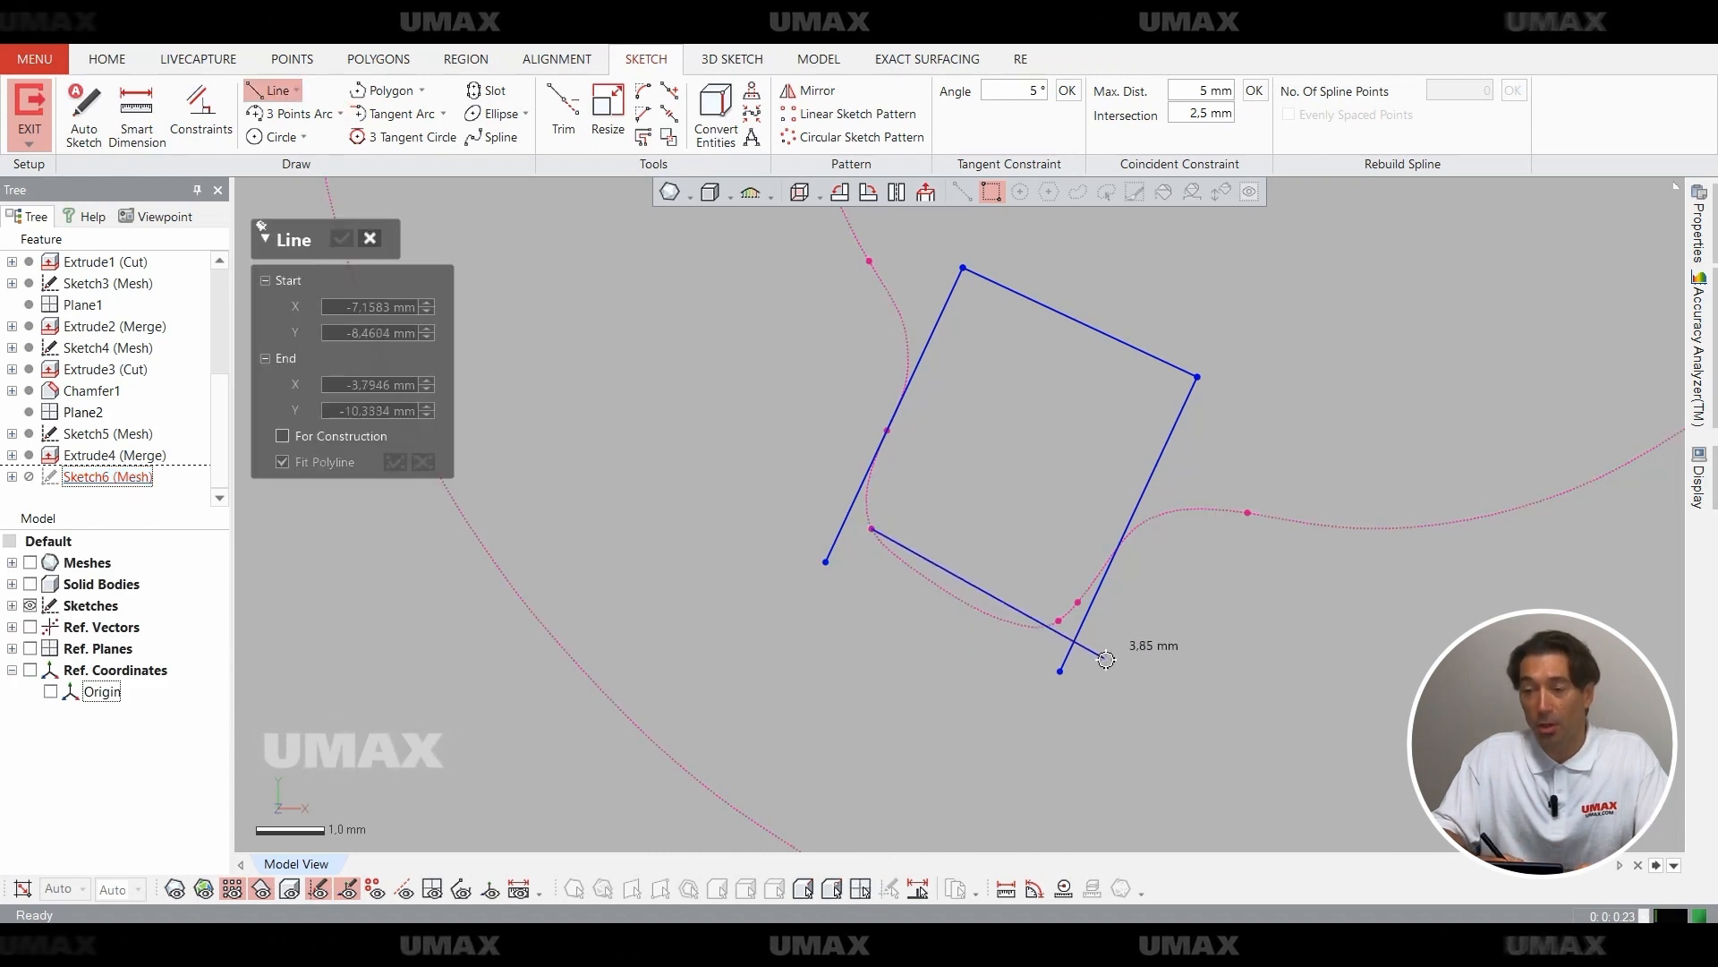
key("ctrl+z")
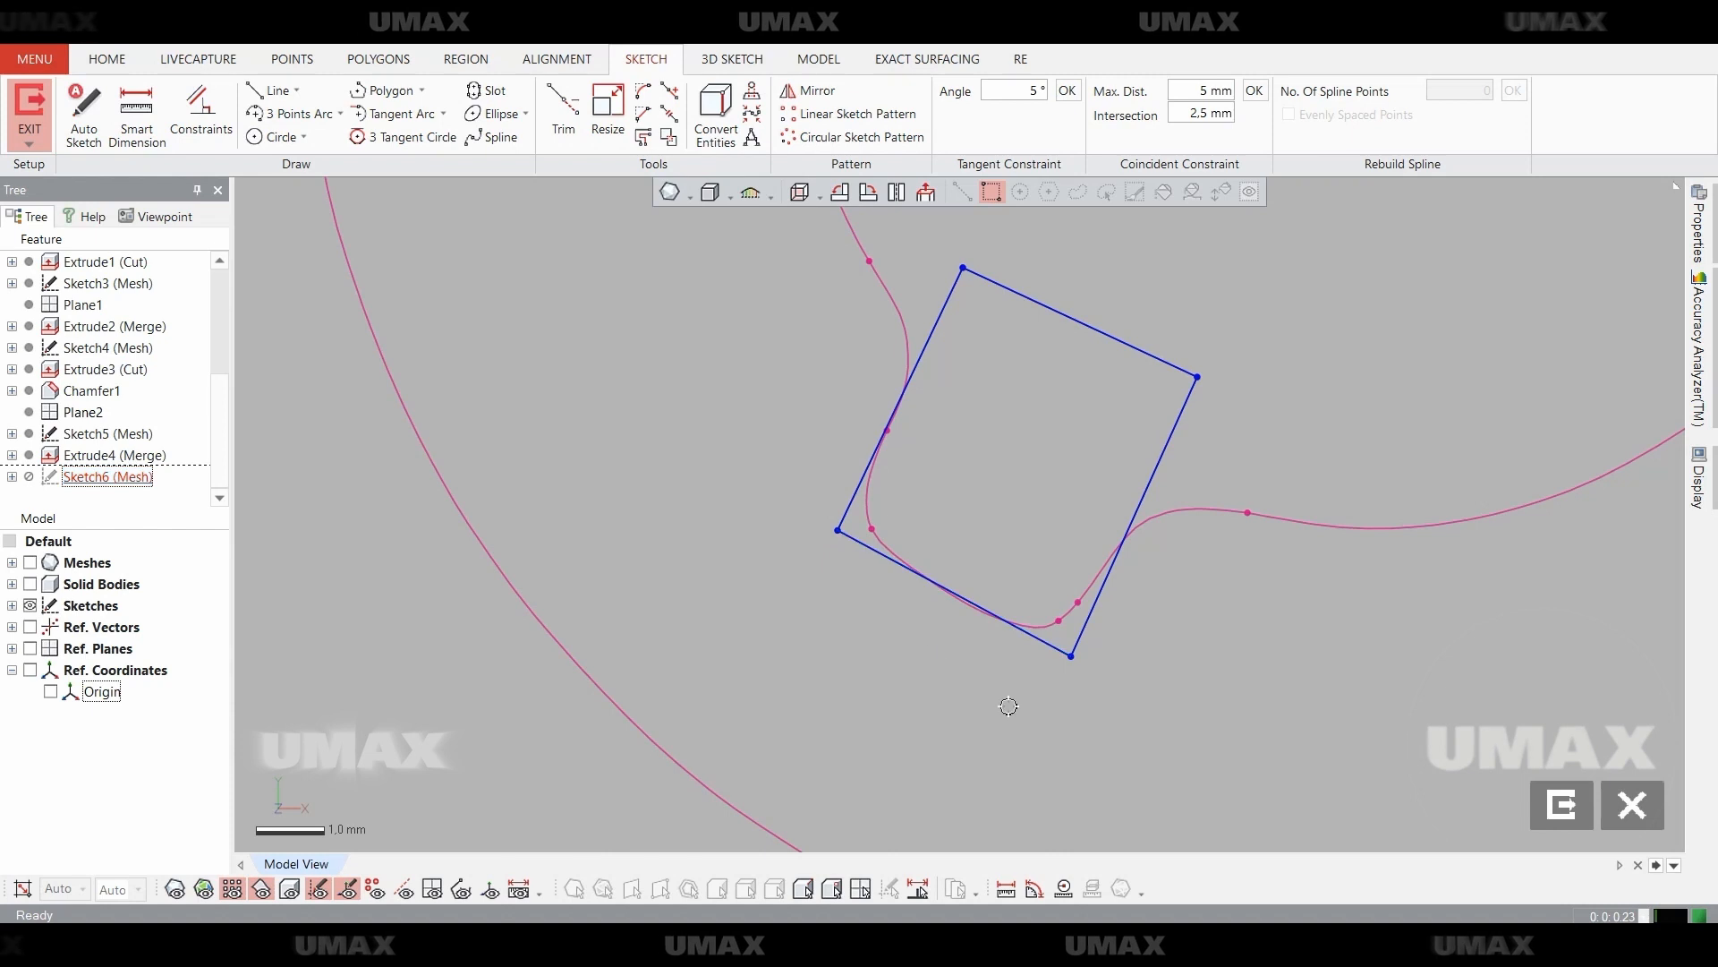
scroll(1006, 706, "down", 1)
Fillet the left outer corner of the keyway profile to match the section and dimension its radius.
left_click(643, 91)
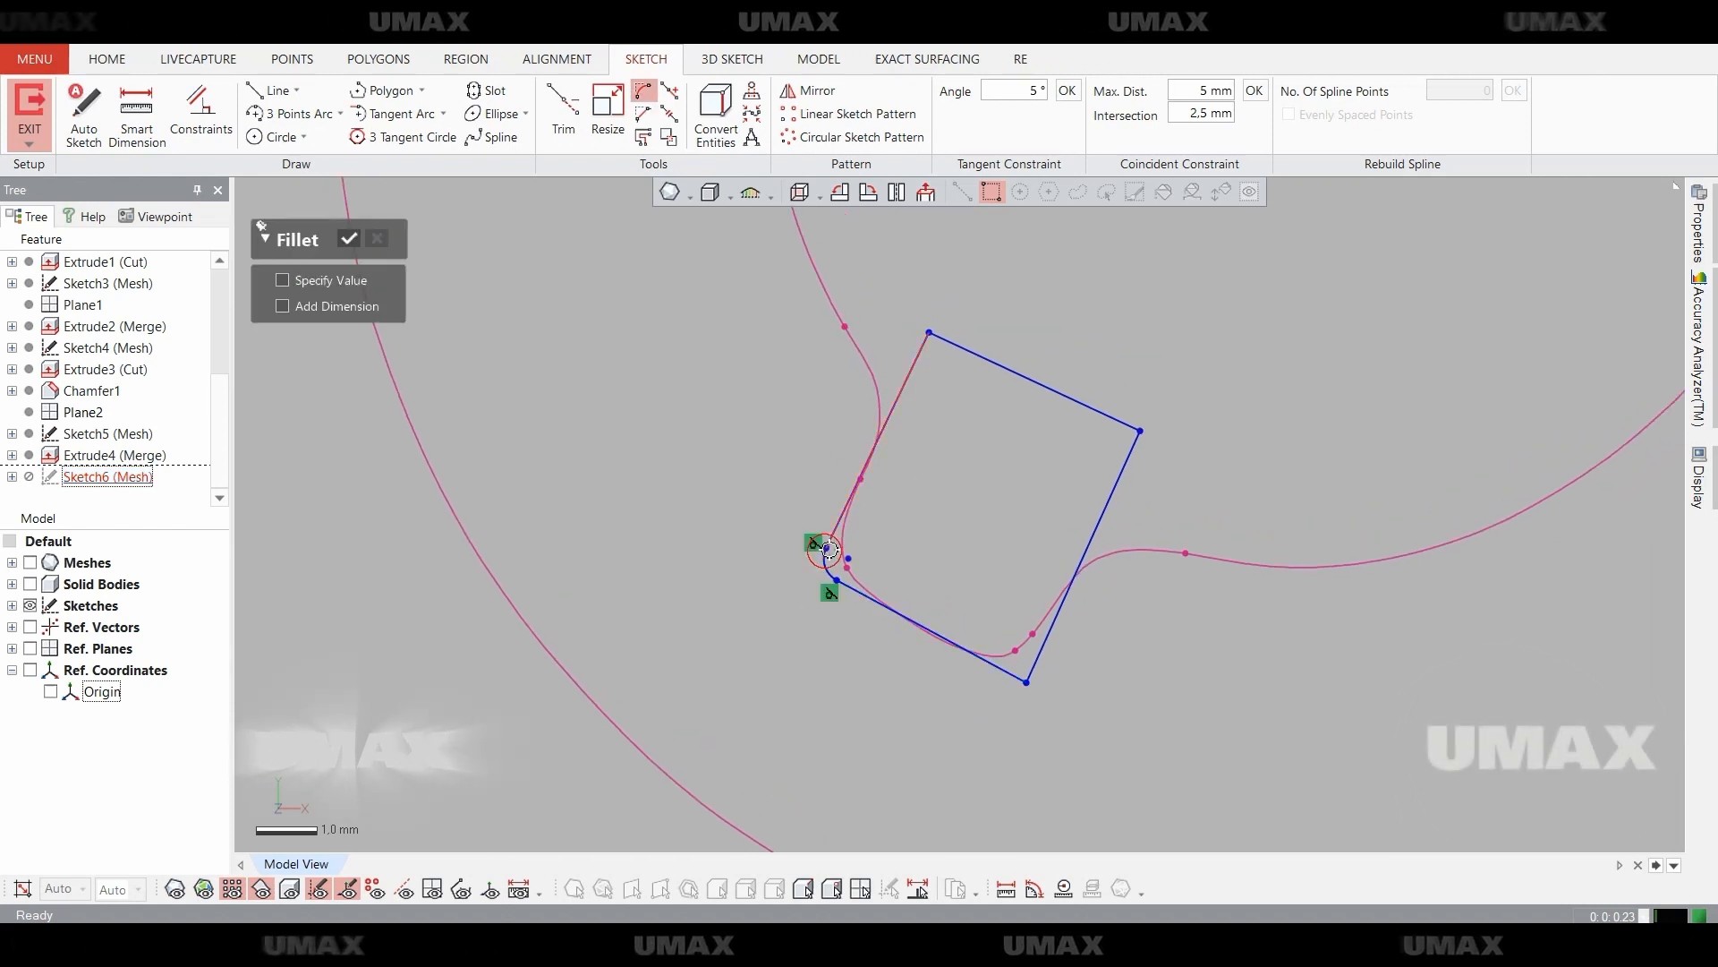
left_click(137, 112)
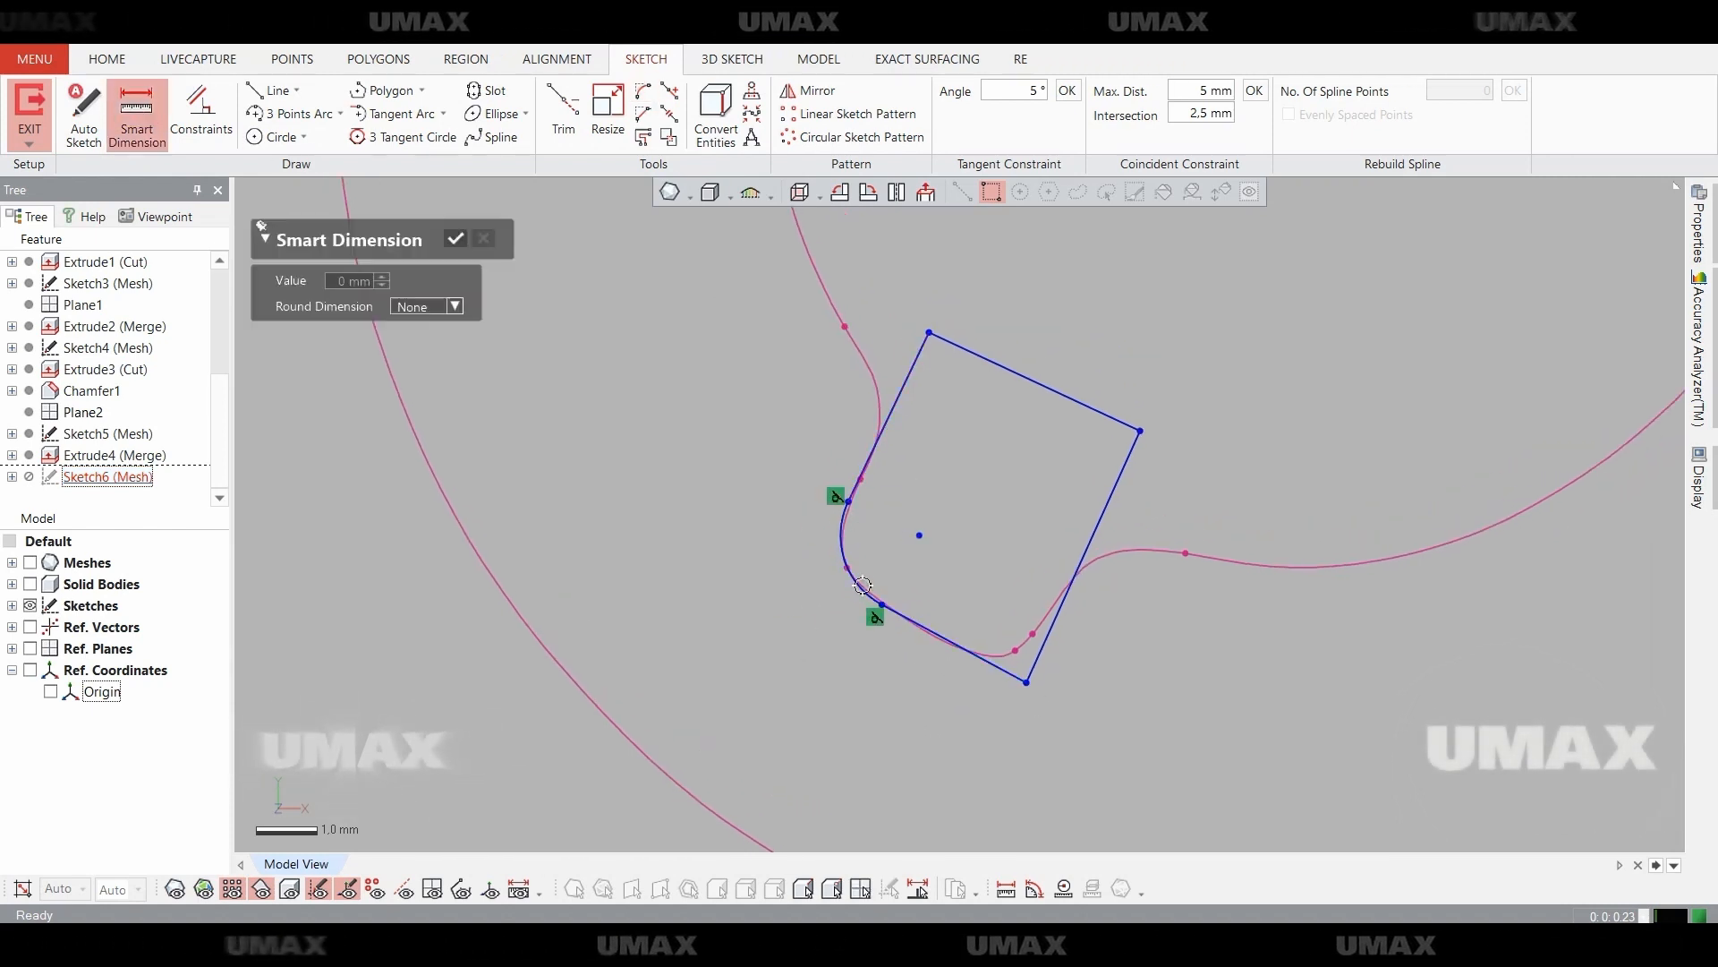
left_click(750, 614)
Fillet the keyway profile's remaining outer corner with a 1.2 mm radius and exit the sketch.
scroll(1097, 701, "up", 2)
left_click(642, 91)
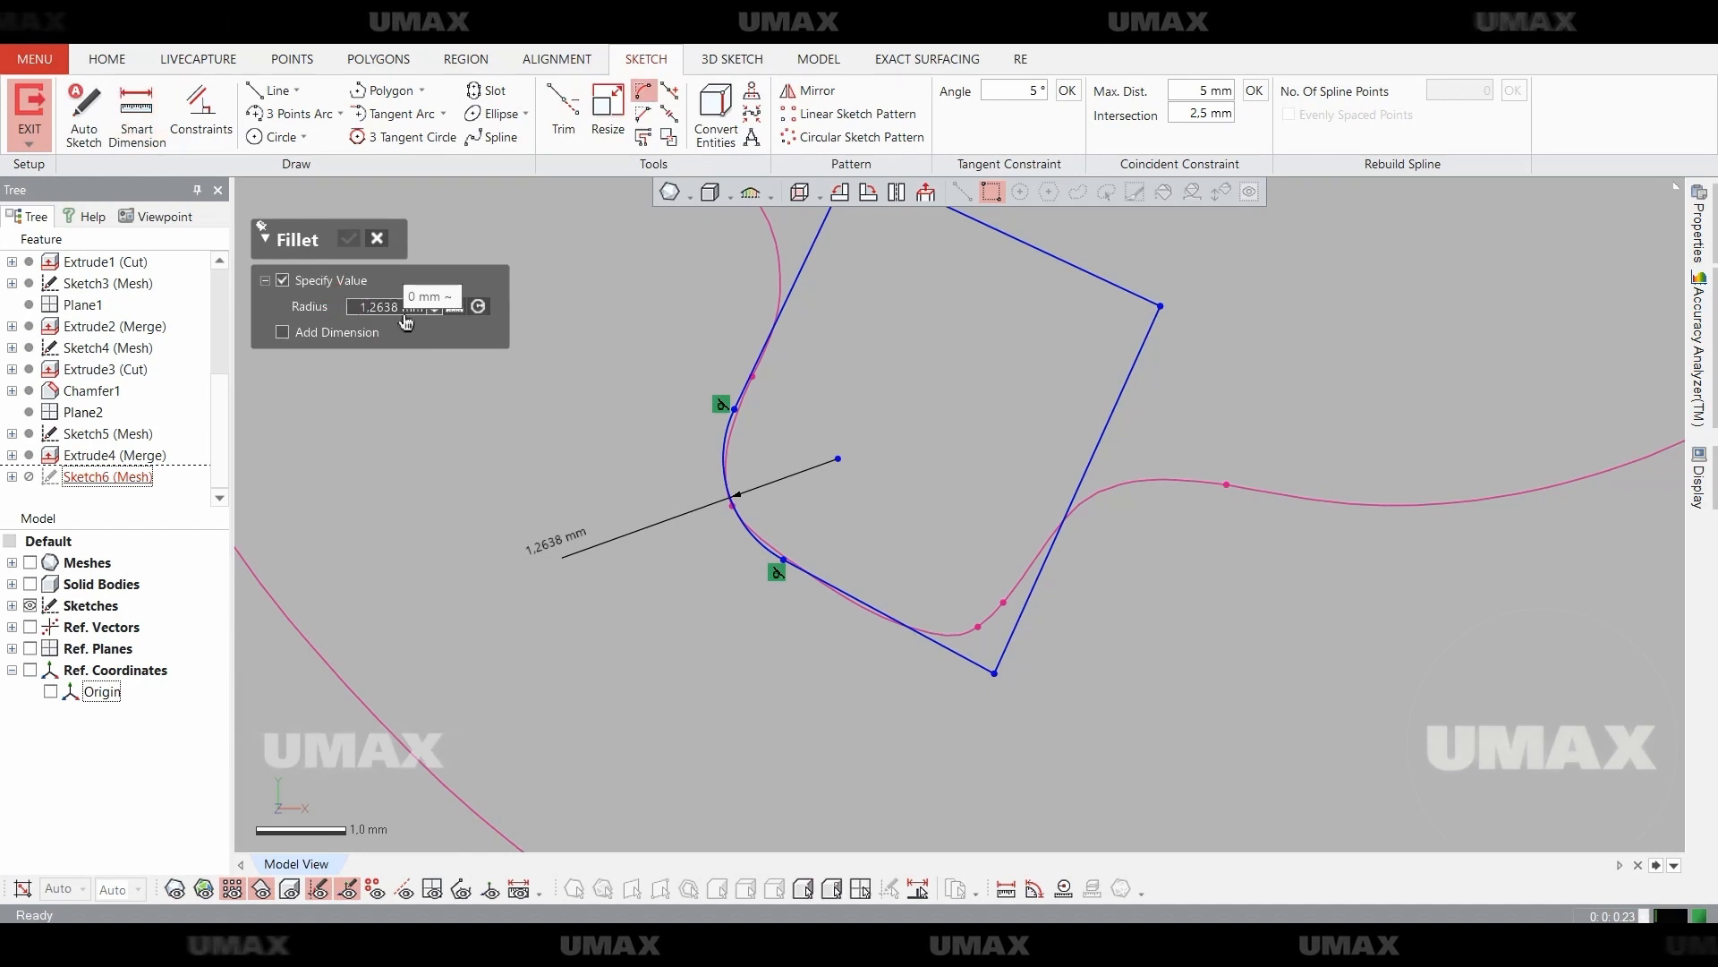
left_click(349, 238)
scroll(898, 691, "down", 2)
key("ctrl+1")
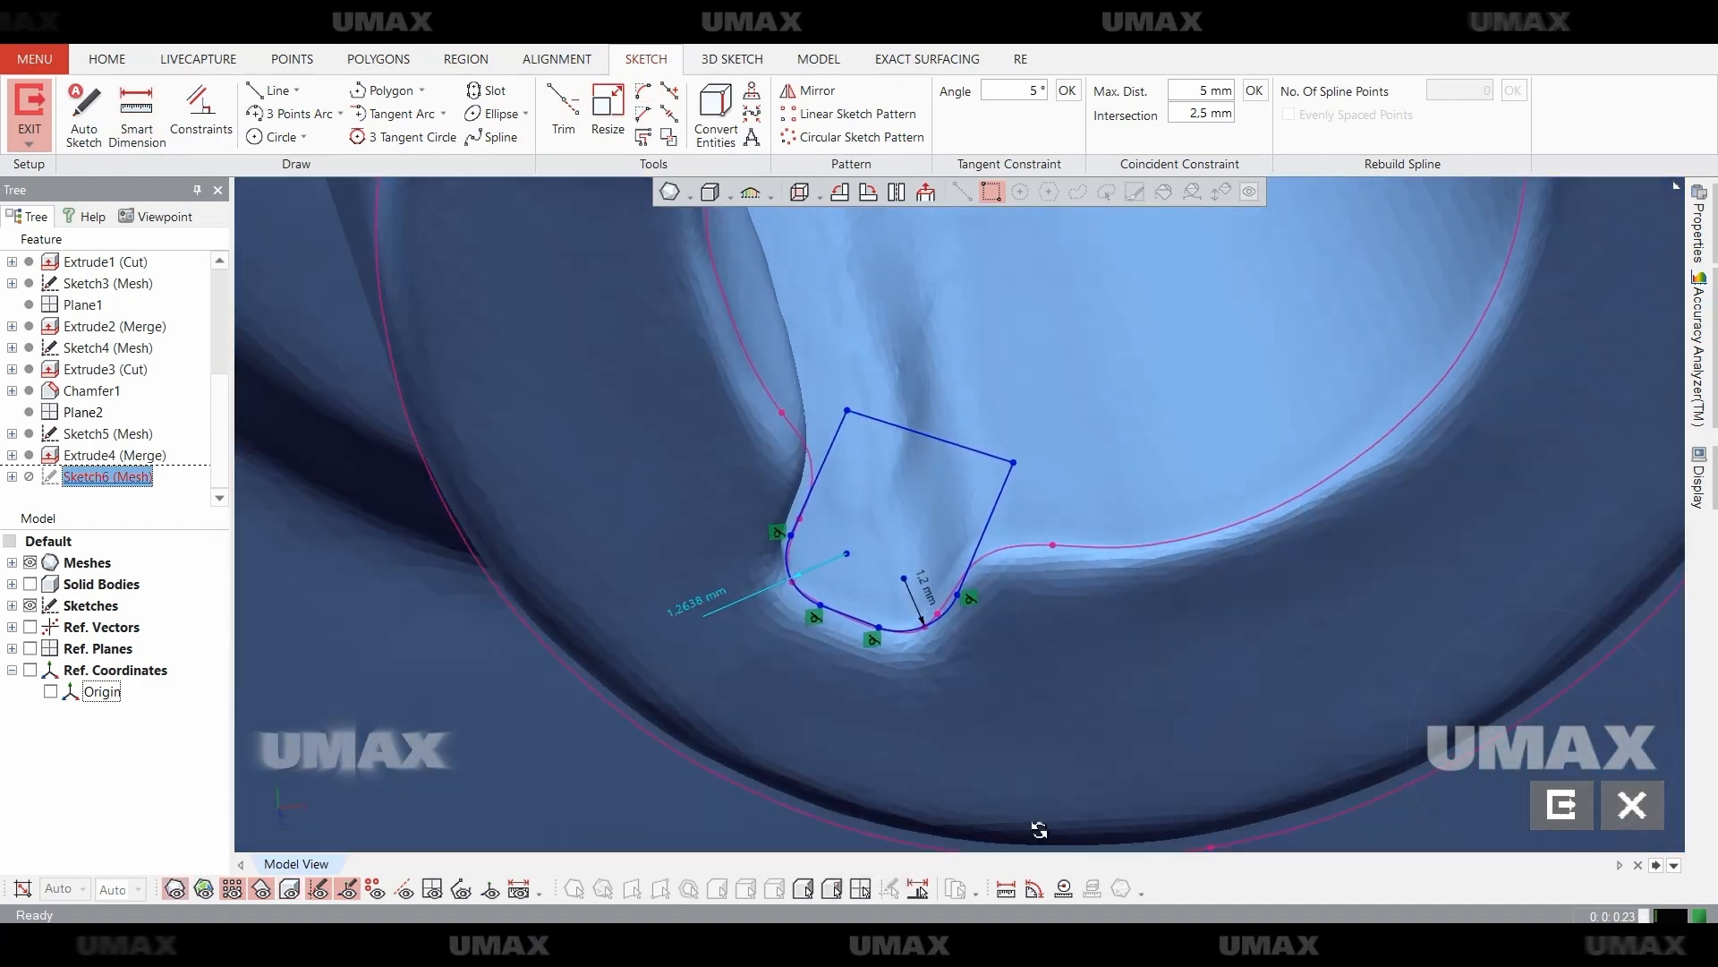
mouse_move(1039, 830)
right_mouse_down()
mouse_move(690, 694)
mouse_move(994, 629)
mouse_move(993, 577)
right_mouse_up()
scroll(993, 577, "down", 2)
left_click(1561, 806)
Set up a mesh sketch on the recessed ring face around the bore at the hub's other end.
mouse_move(1094, 630)
right_mouse_down()
mouse_move(1074, 706)
mouse_move(729, 632)
mouse_move(1086, 591)
right_mouse_up()
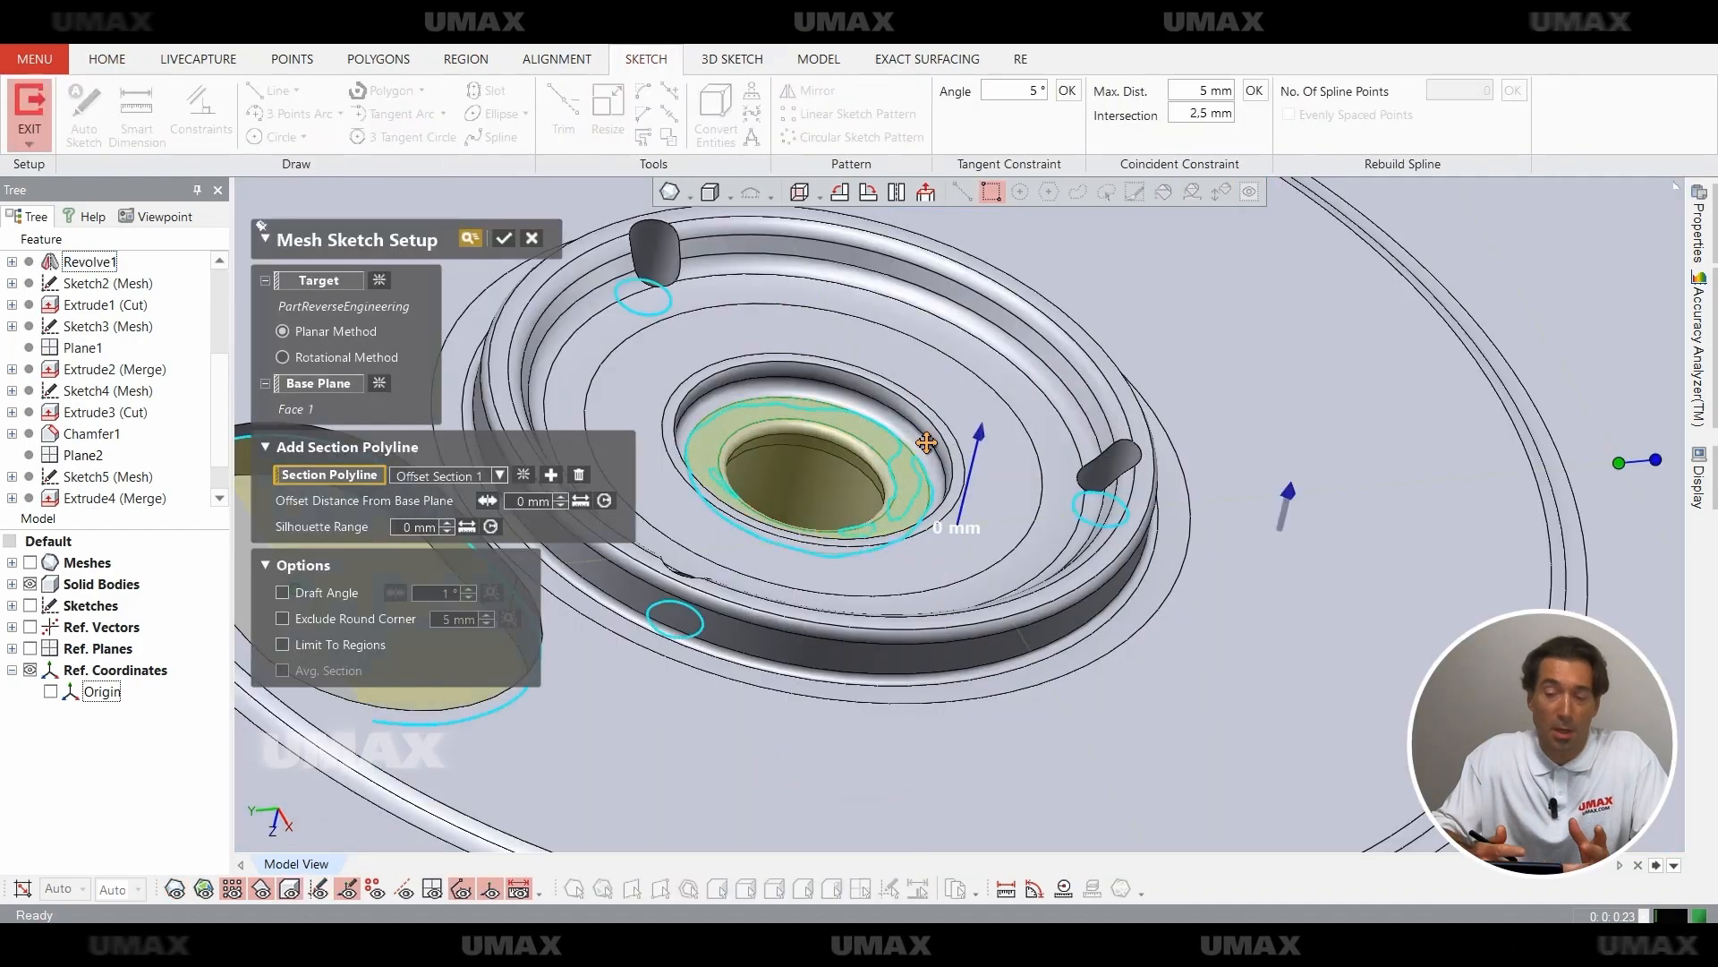
key("ctrl+5")
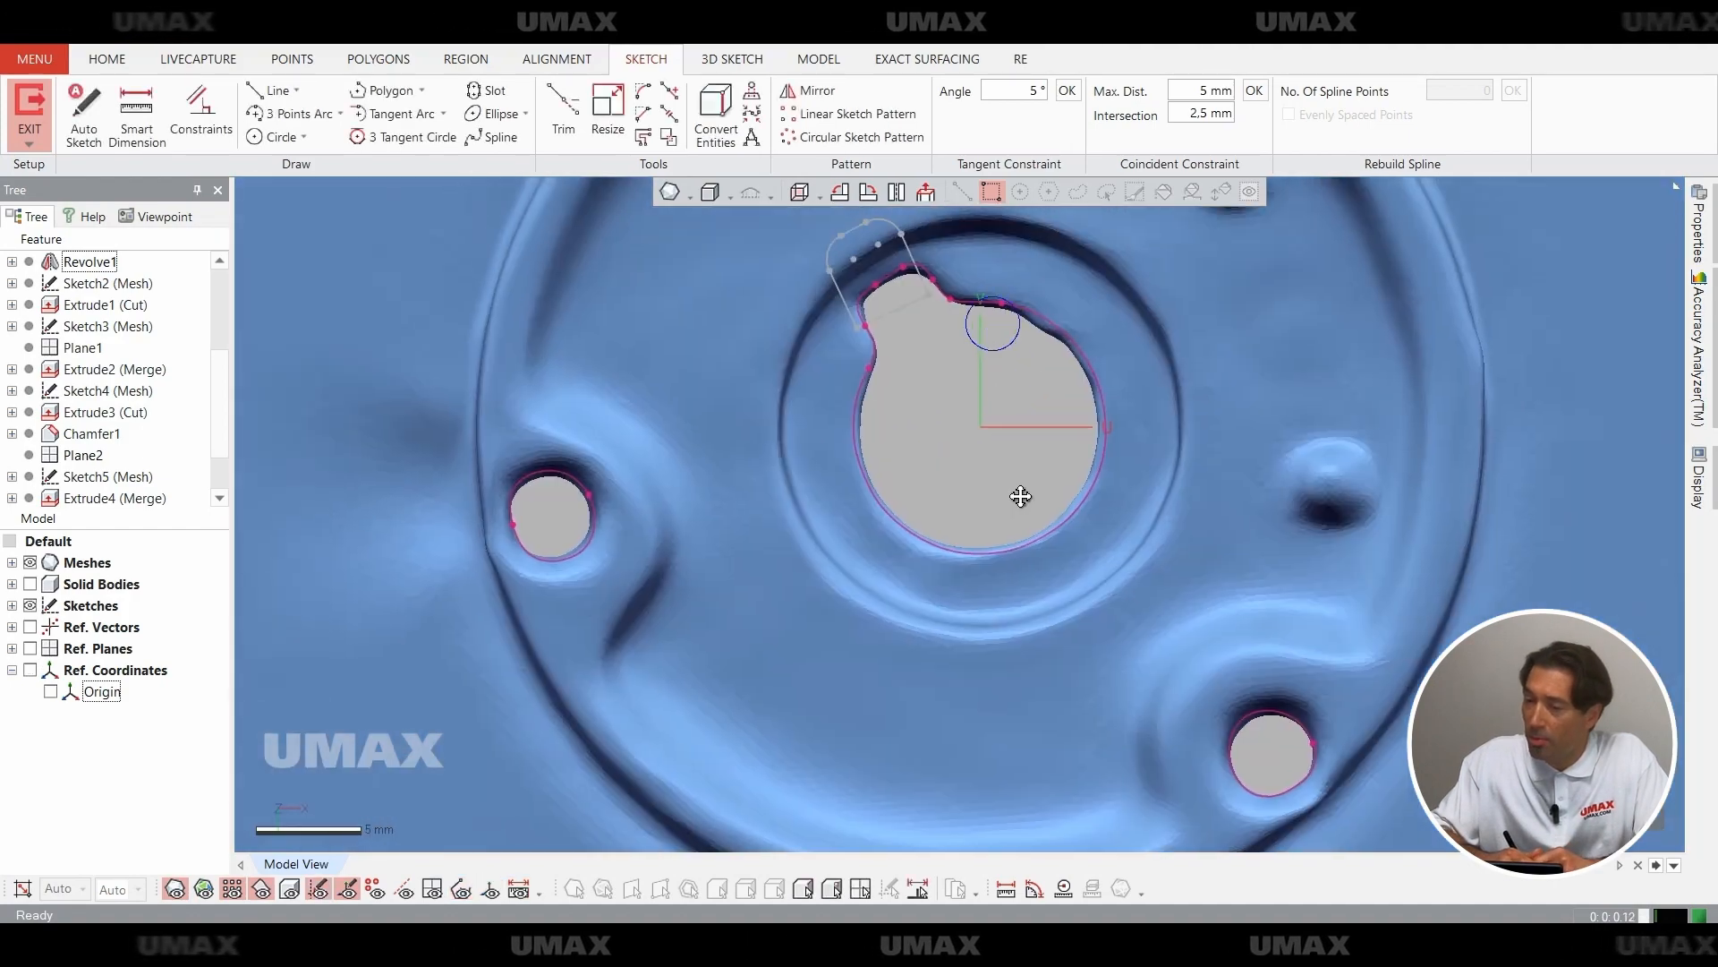
key("ctrl+1")
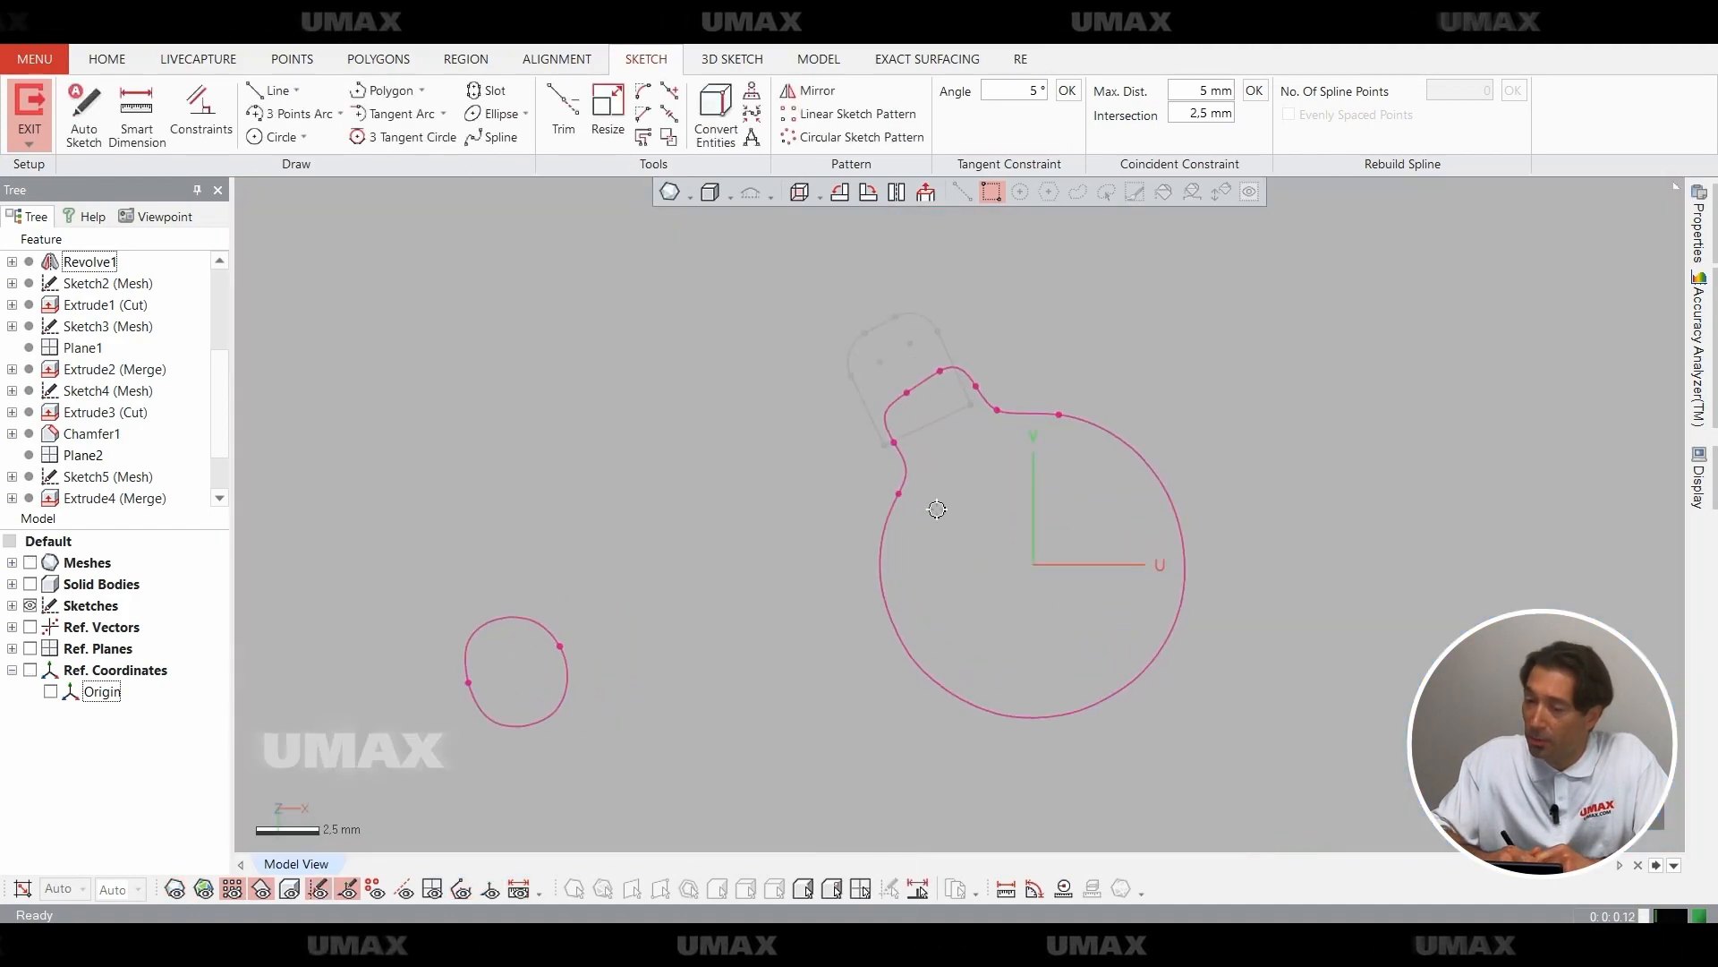
key("ctrl+1")
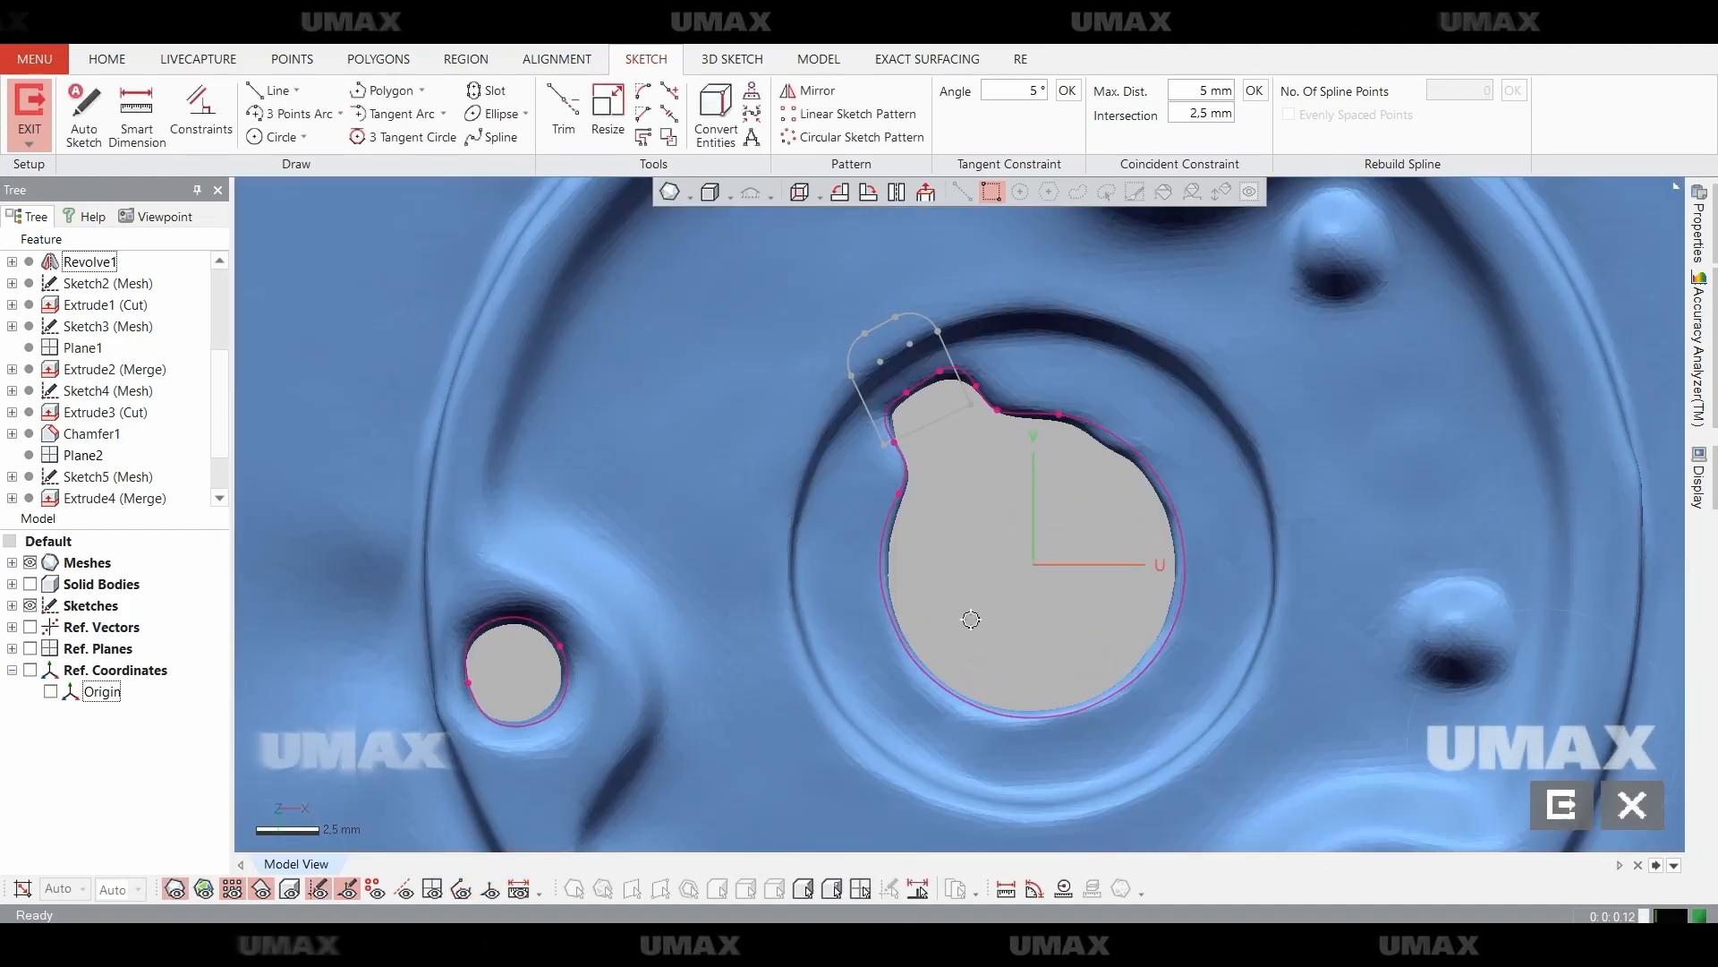
scroll(976, 626, "up", 3)
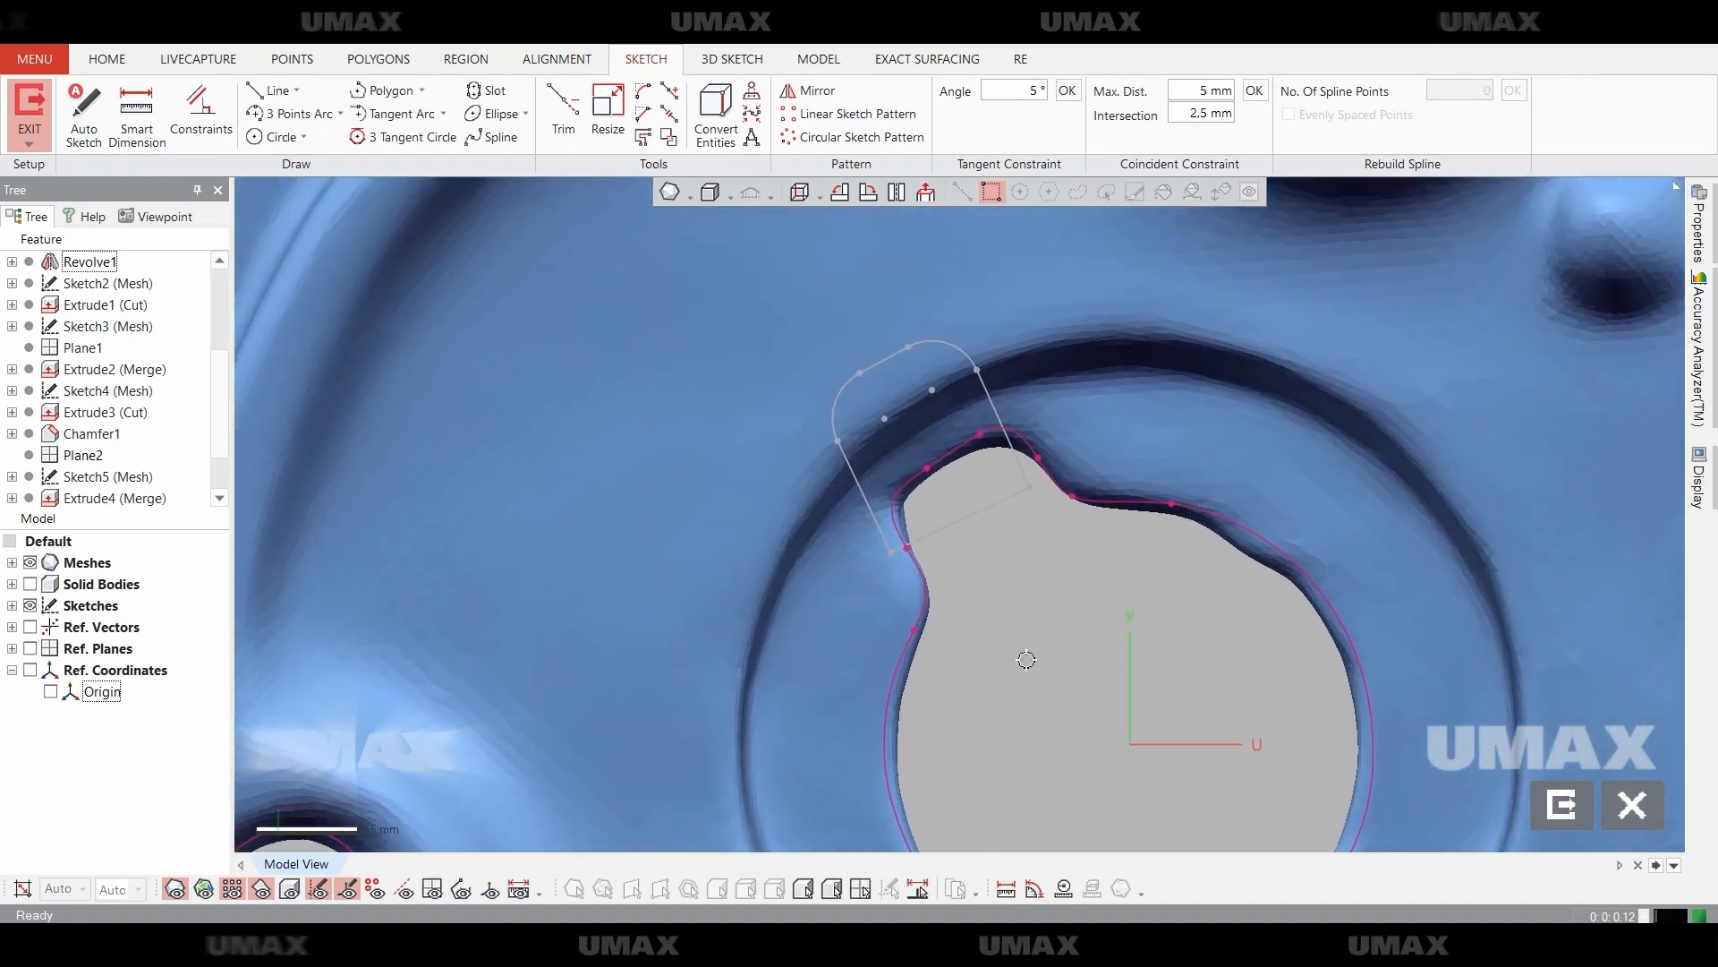
Convert the existing keyway profile's edges into the sketch and lengthen its two side walls toward the bore centre.
left_click(101, 111)
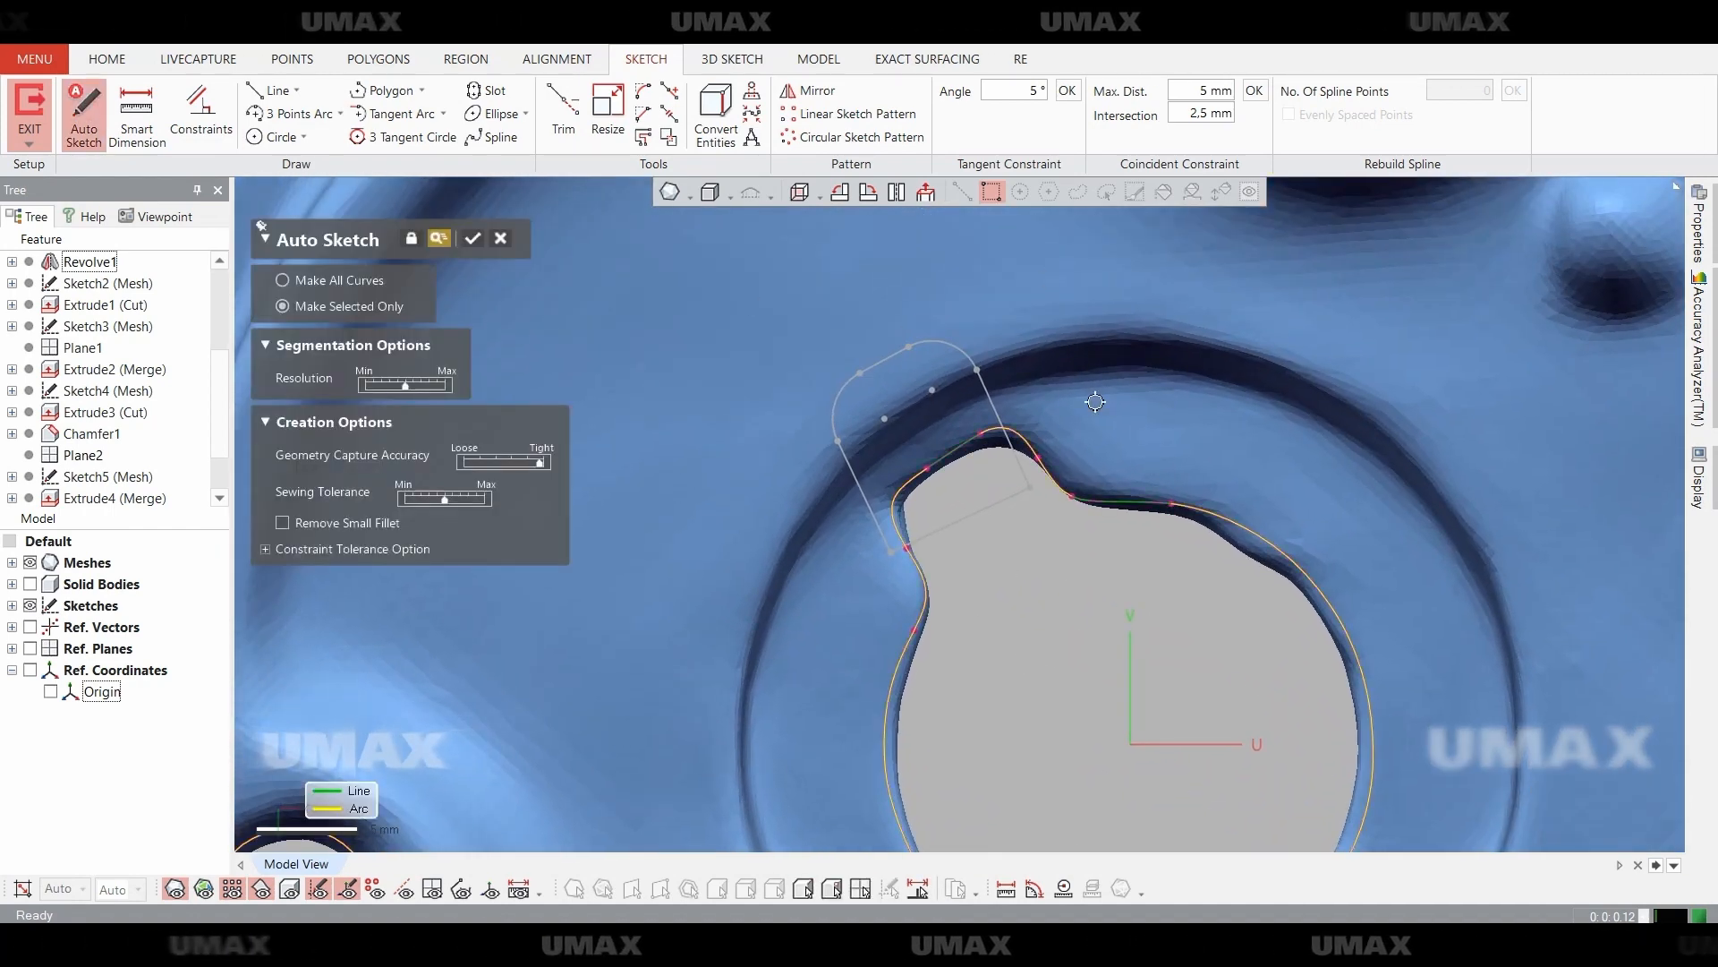
key("Escape")
left_click(715, 117)
left_click(445, 238)
left_click(1059, 633)
key("ctrl+1")
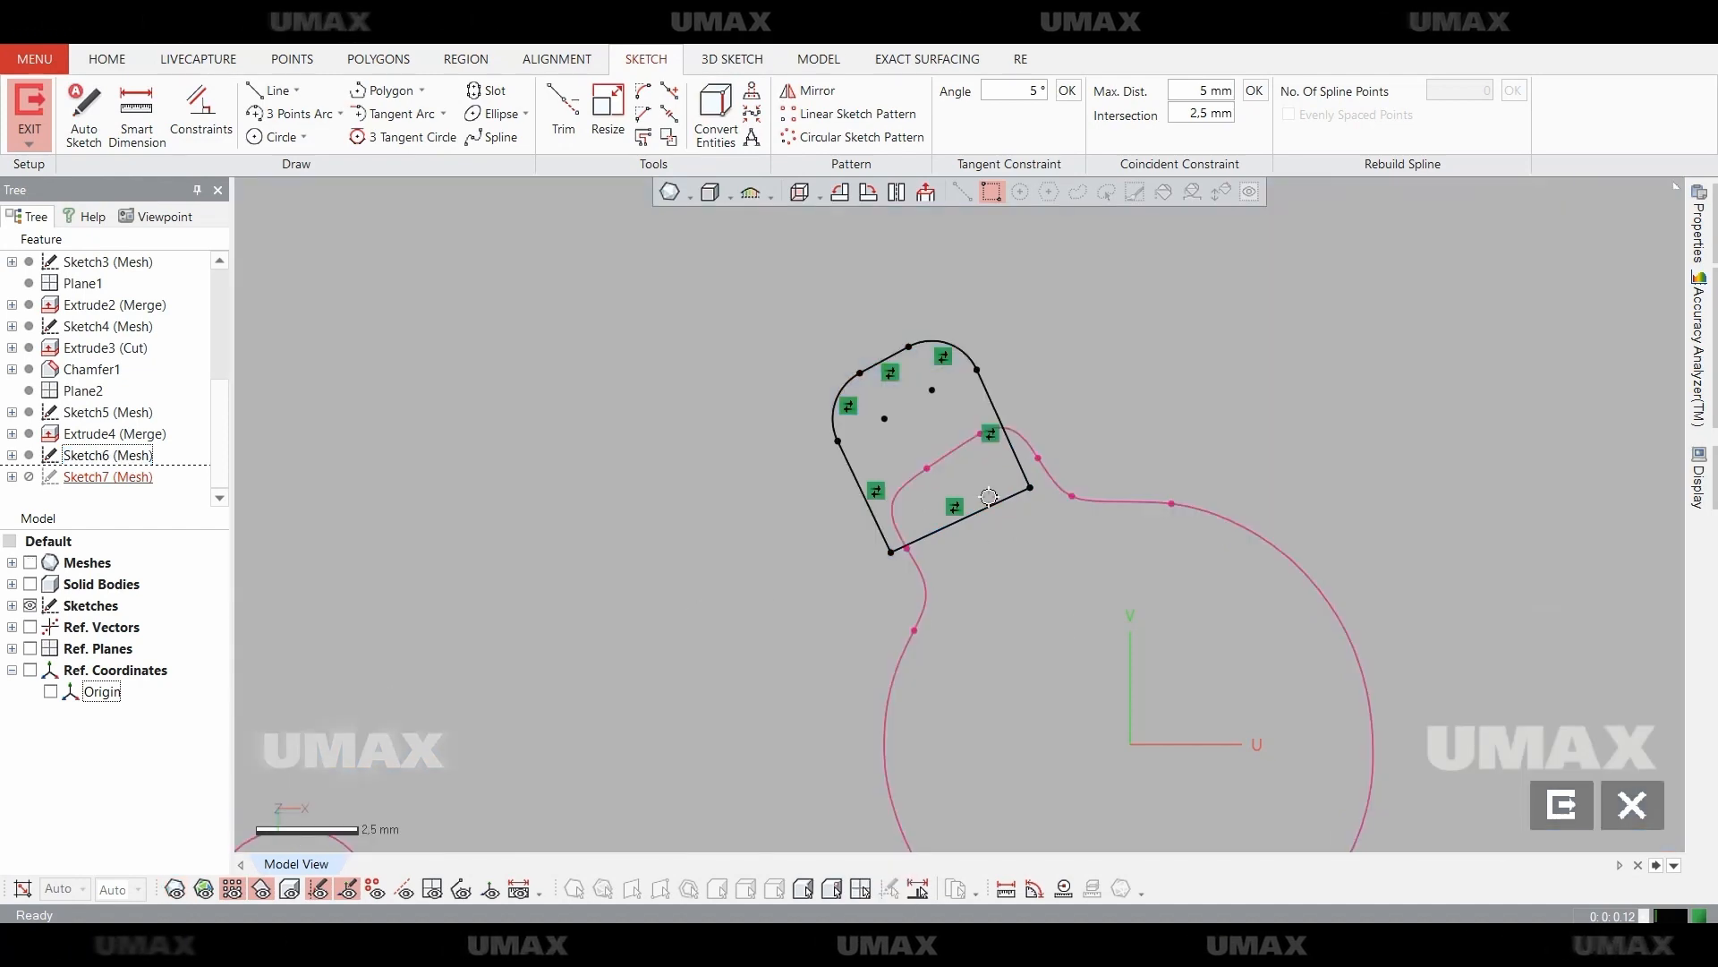
left_click(608, 114)
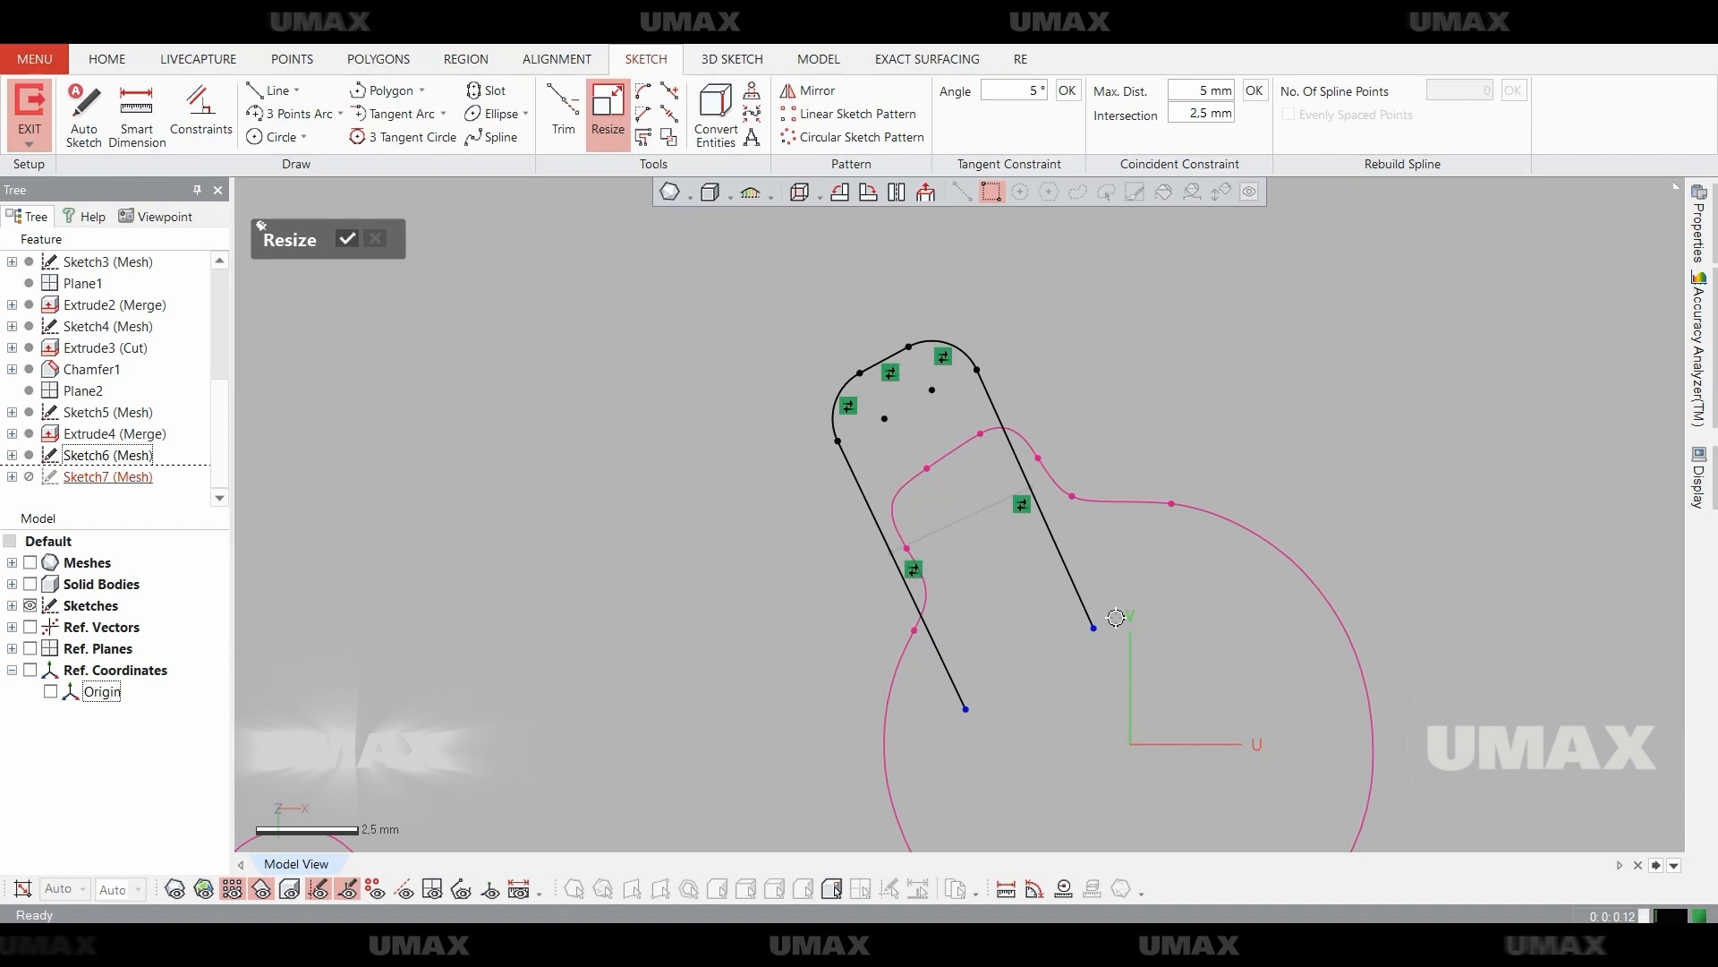
key("Escape")
key("Escape")
left_click(833, 515)
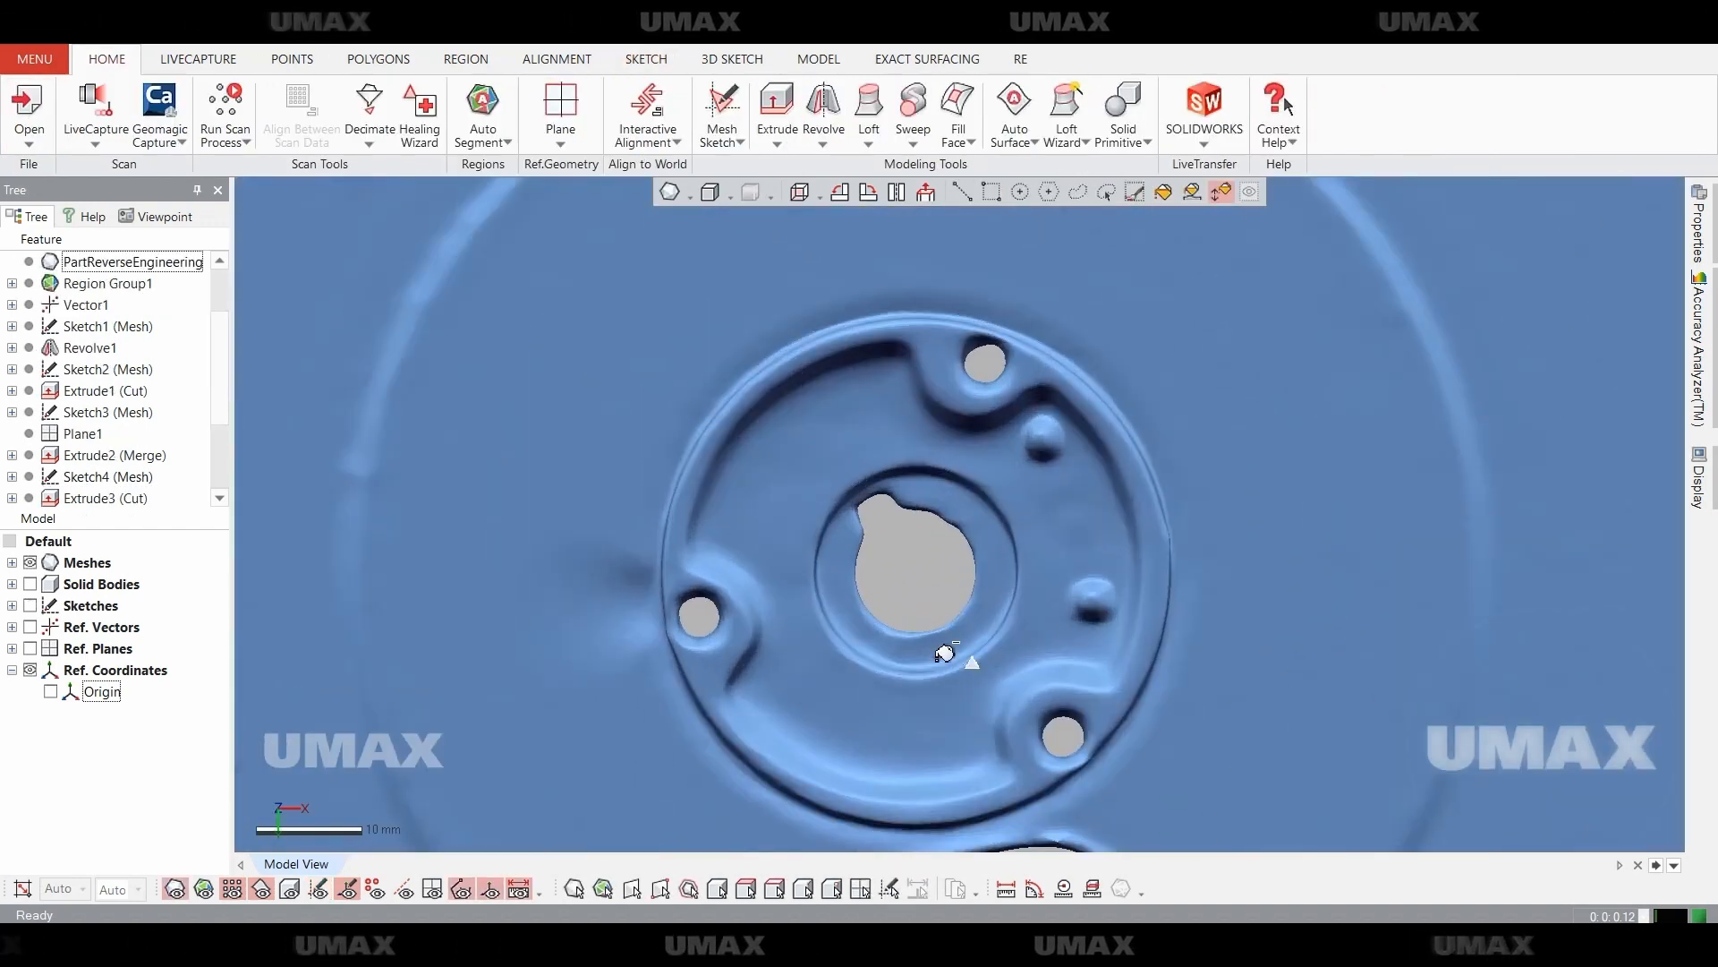
Set up the mesh sketch on the recessed ring face again, with its section plane offset about 2 mm through the keyed bore.
key("ctrl+1")
right_click(830, 493)
left_click(855, 502)
key("ctrl+5")
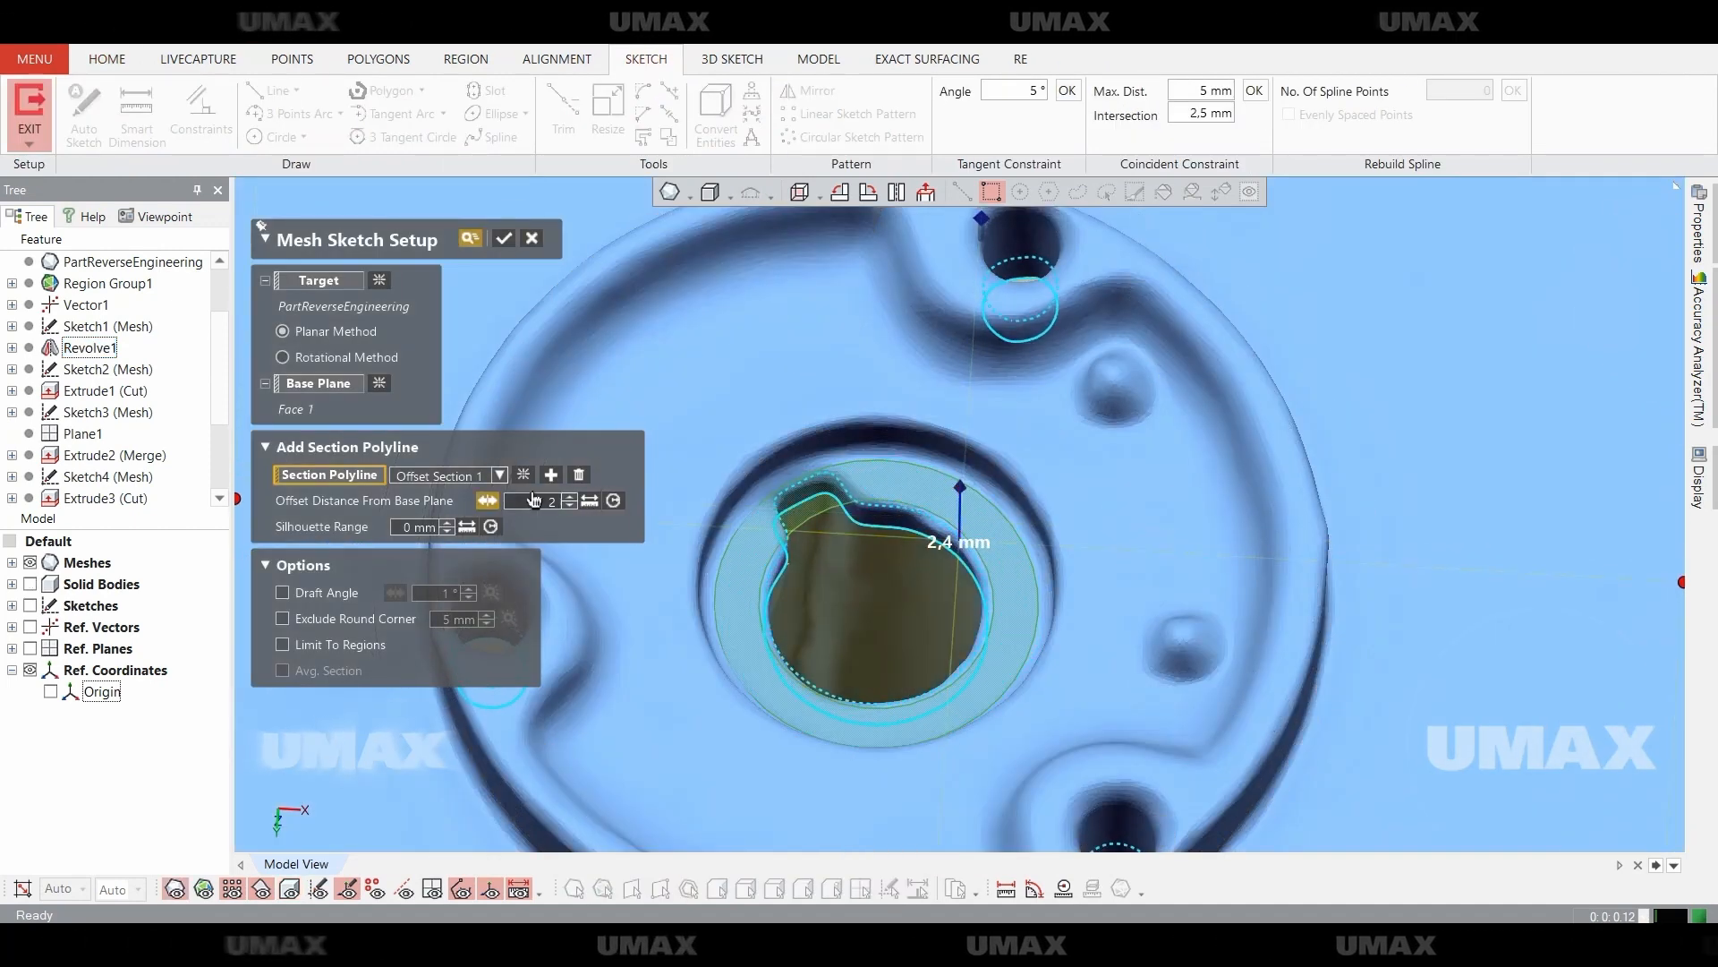
key("Return")
Draw a line along the section's keyway floor and another joining the inner ends of the lengthened side walls.
right_click_drag(822, 322, 876, 417, "ctrl")
key("ctrl+1")
scroll(918, 391, "up", 5)
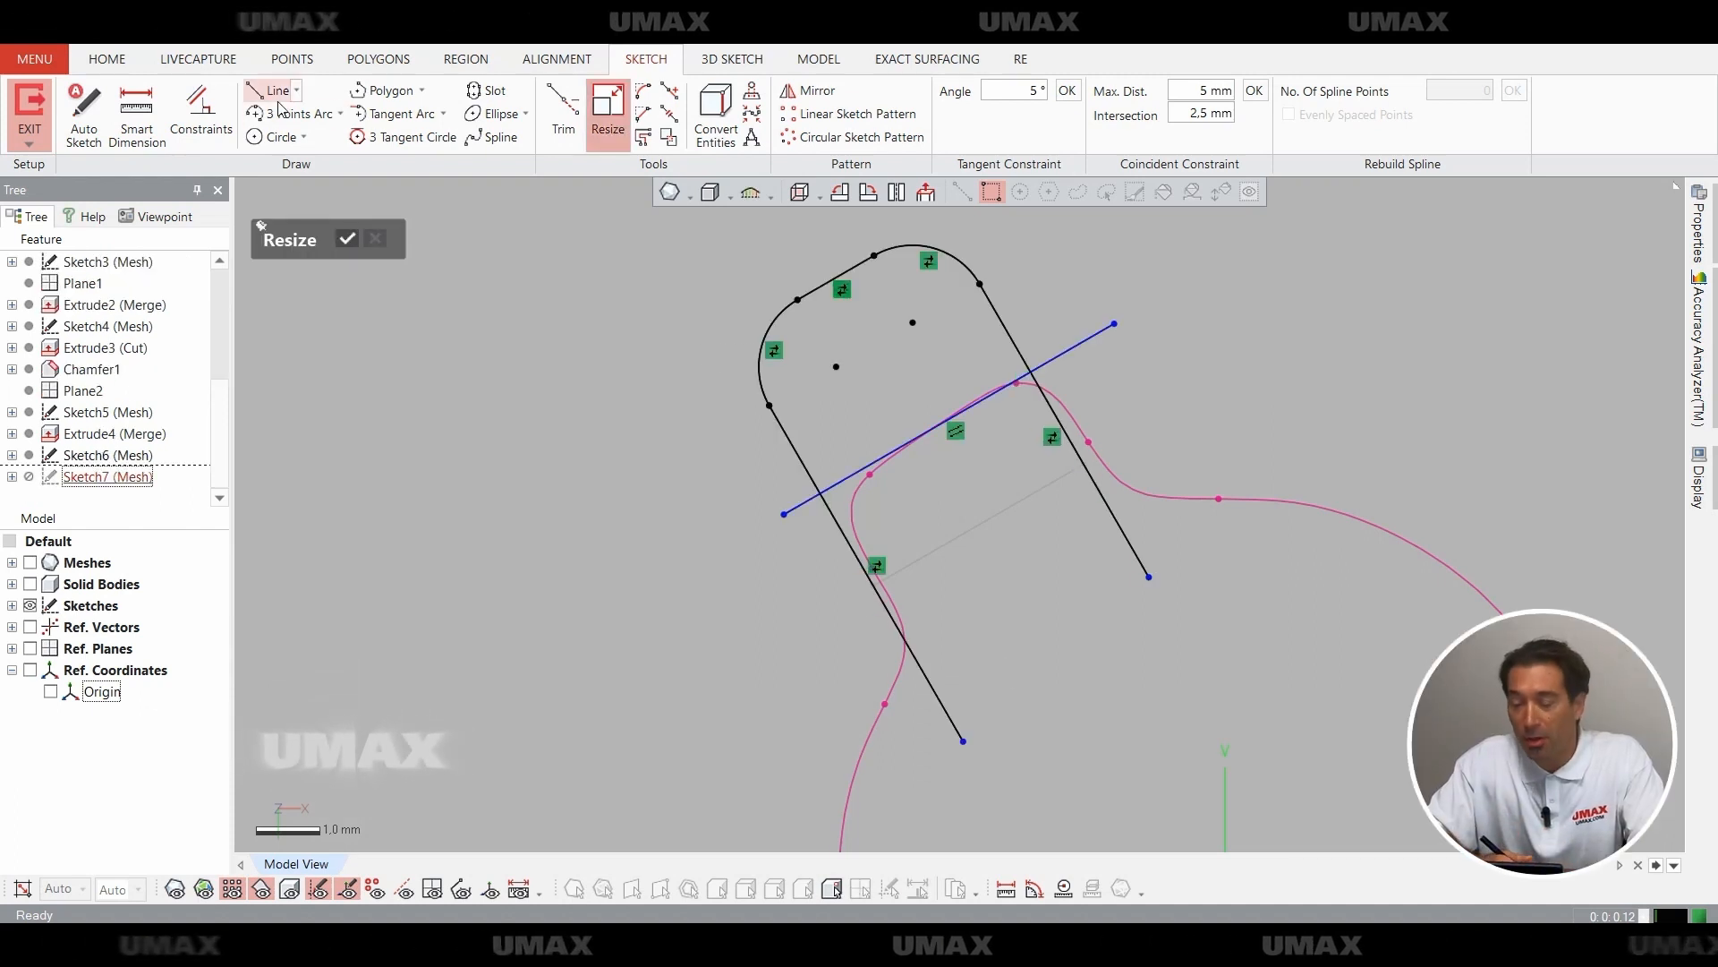
left_click(277, 90)
key("Escape")
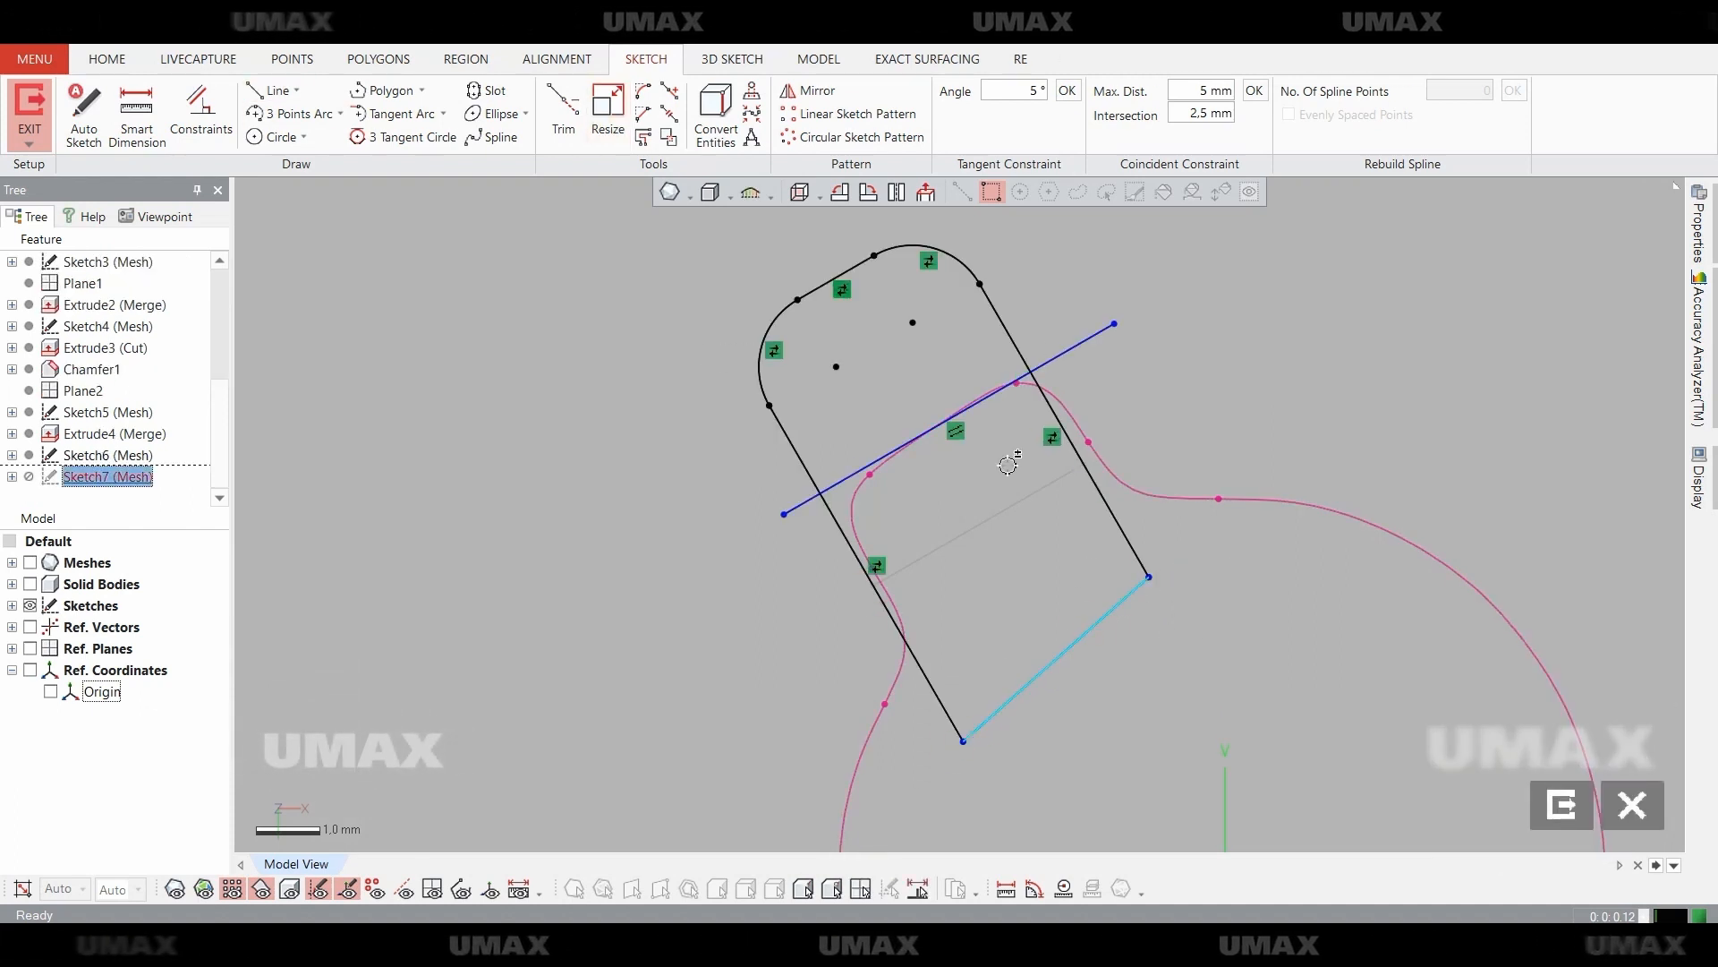
Constrain the inner closing line parallel to the keyway floor line and trim the excess profile beyond the floor.
left_click(175, 147)
left_click(334, 546)
left_click(550, 566)
key("t")
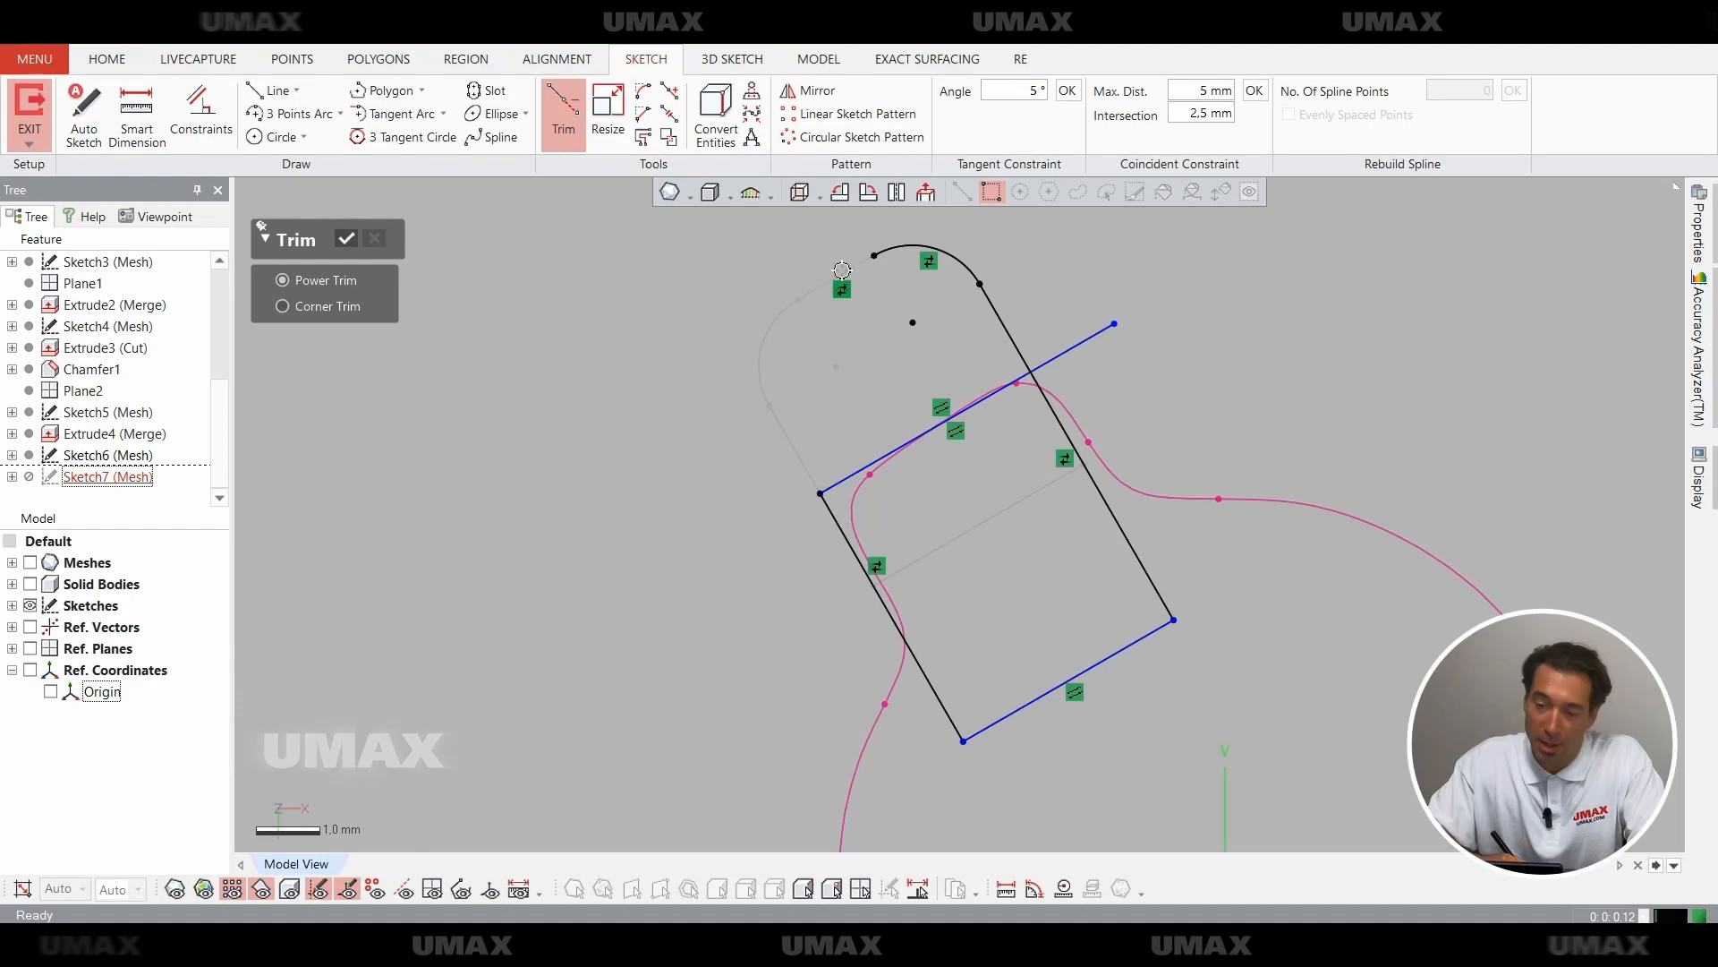
Fillet the outer corners of the trimmed keyway profile with a 1.2 mm radius and exit the sketch.
key("f")
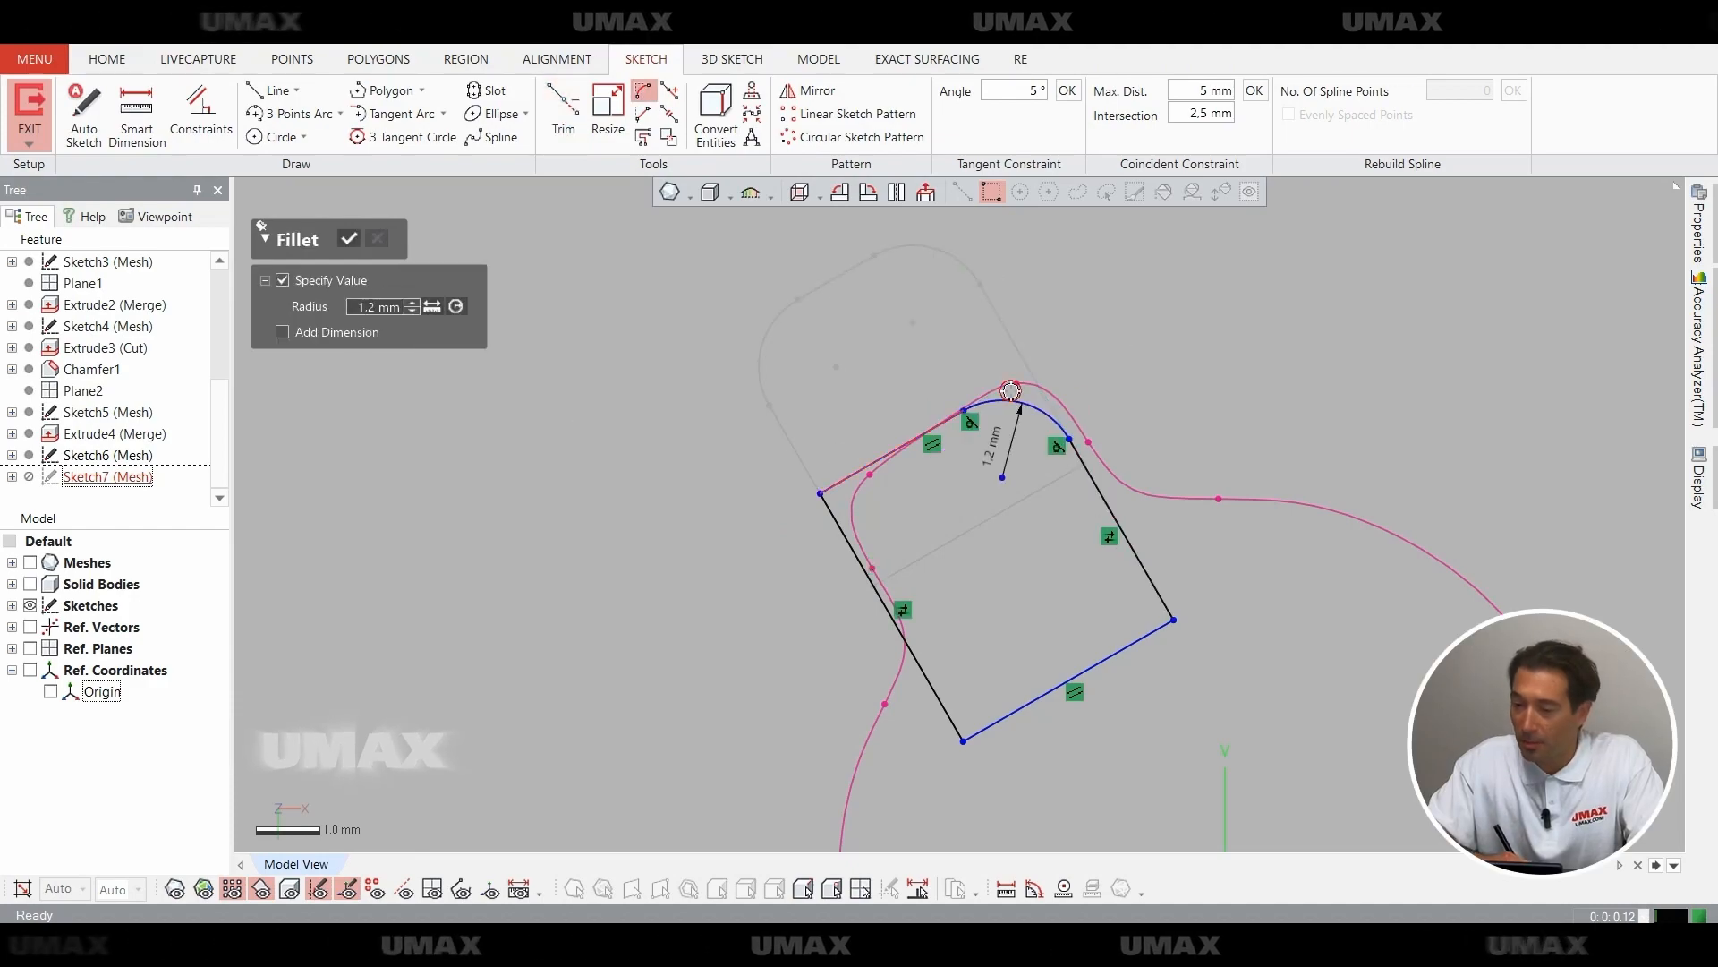
key("Escape")
key("Escape")
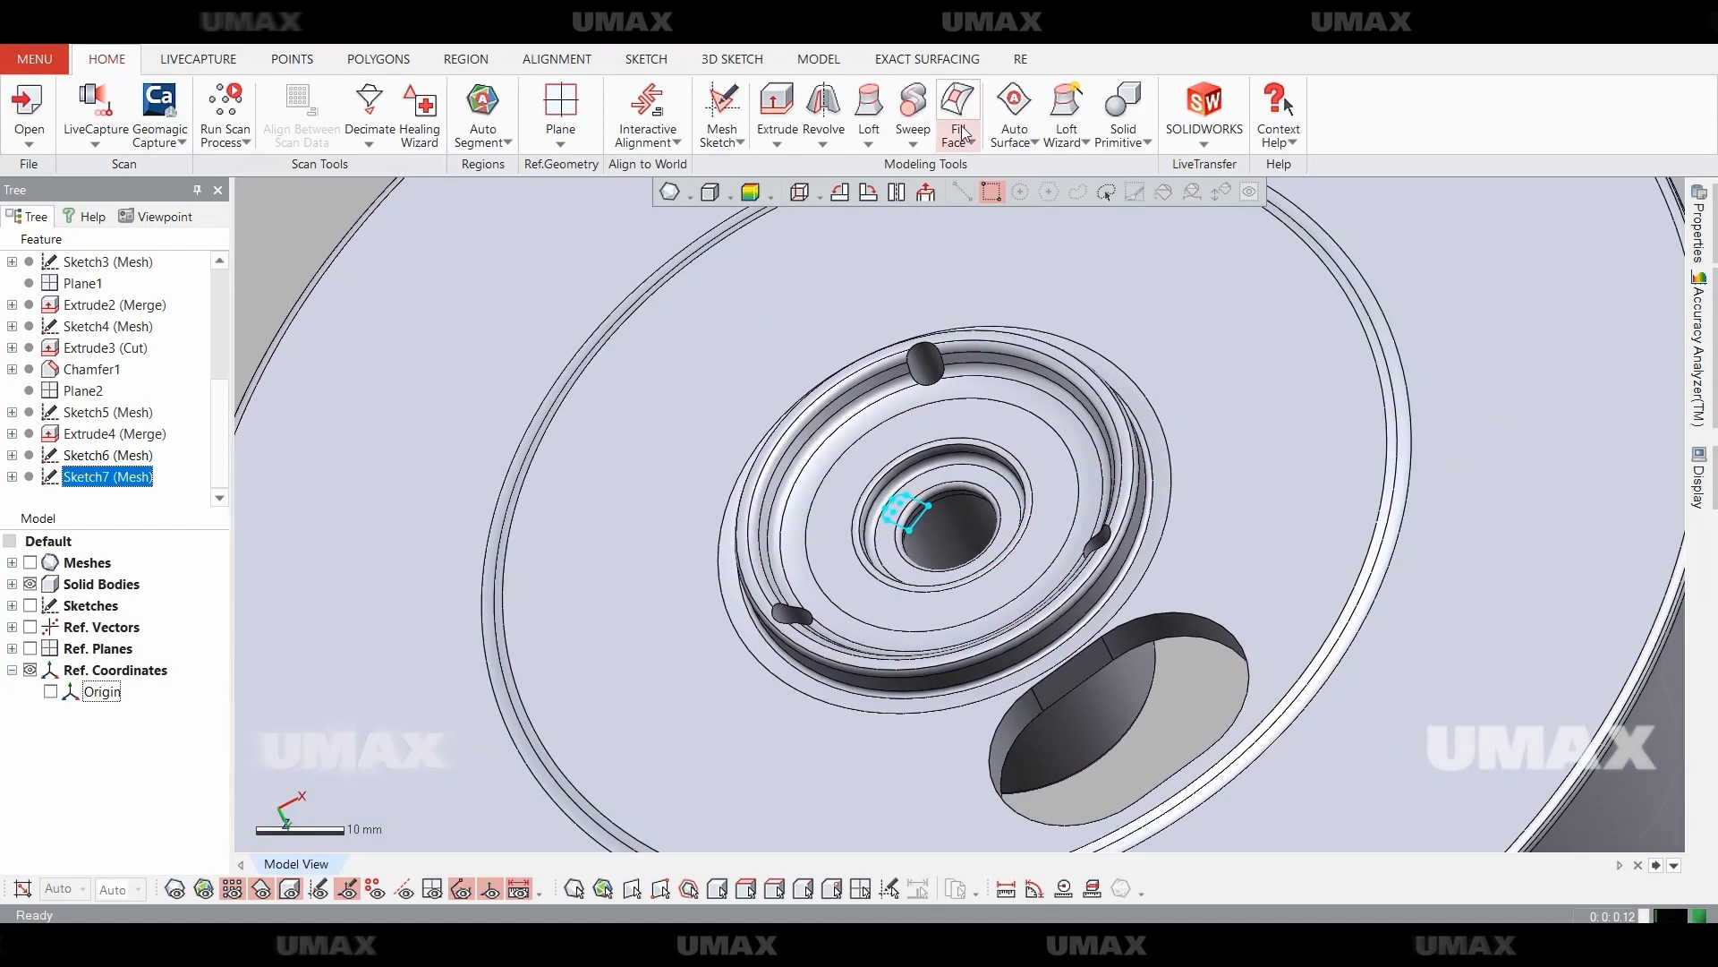
Cut the keyway by lofting between the Sketch6 and Sketch7 profiles at the two ends of the bore.
left_click(869, 111)
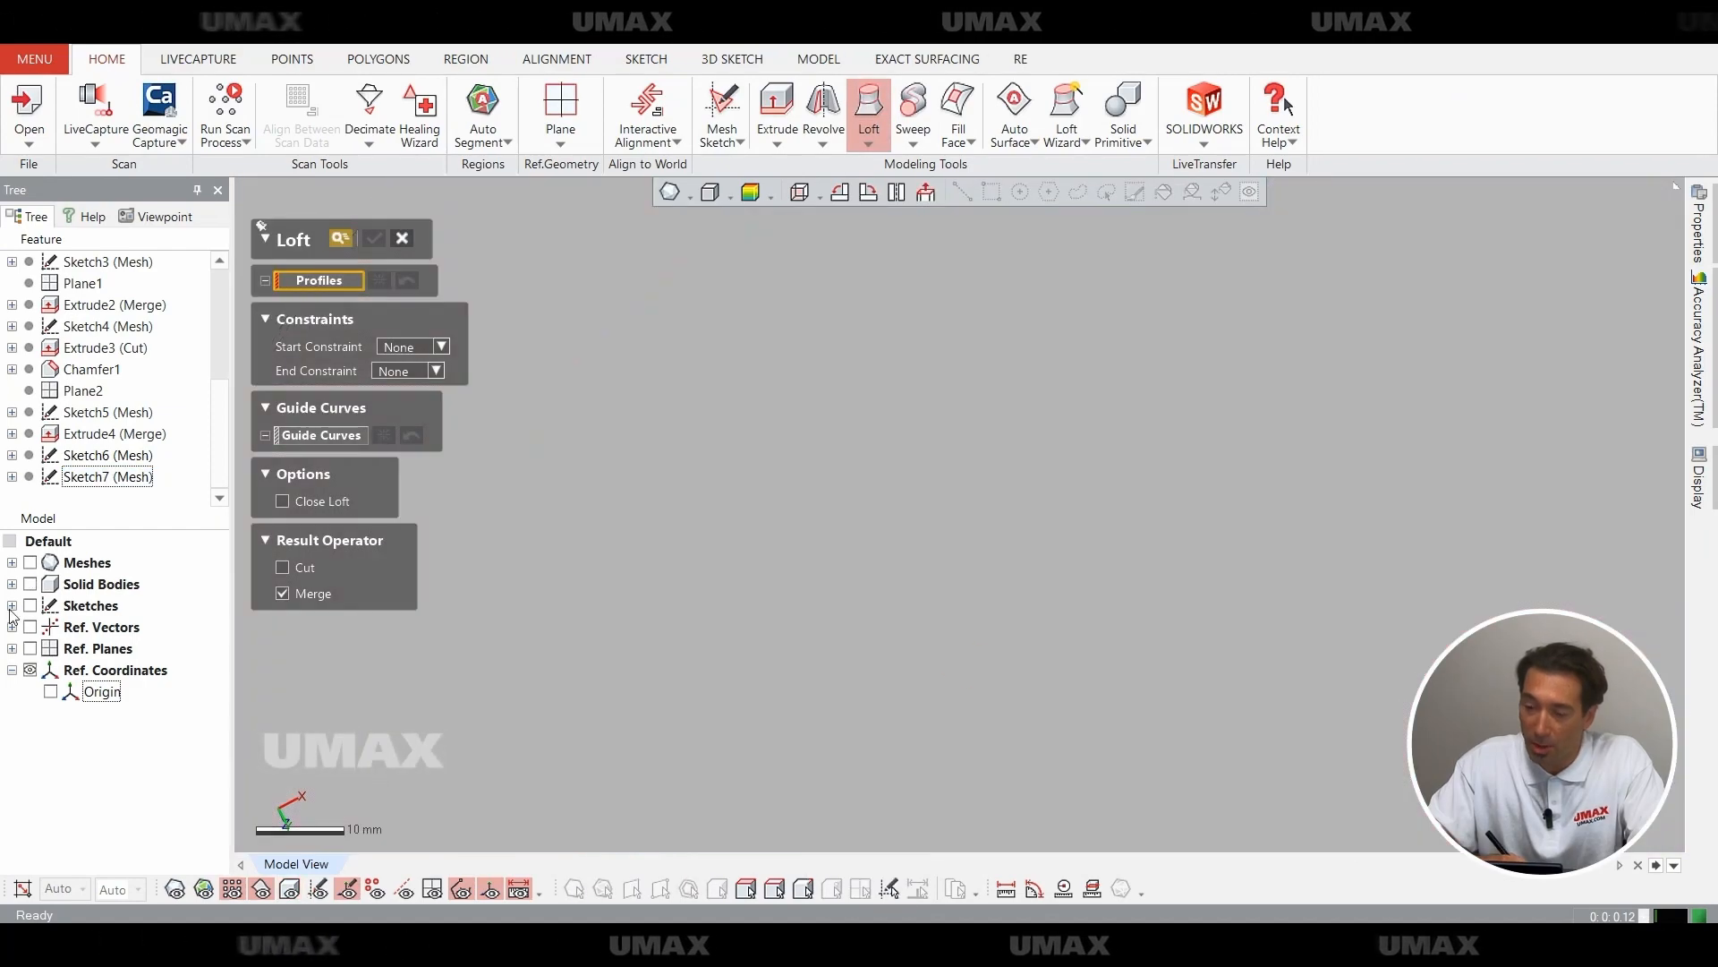
left_click(12, 606)
left_click(929, 517)
left_click(980, 665)
scroll(1066, 640, "up", 3)
right_click_drag(1066, 641, 1109, 637, "ctrl")
key("ctrl+5")
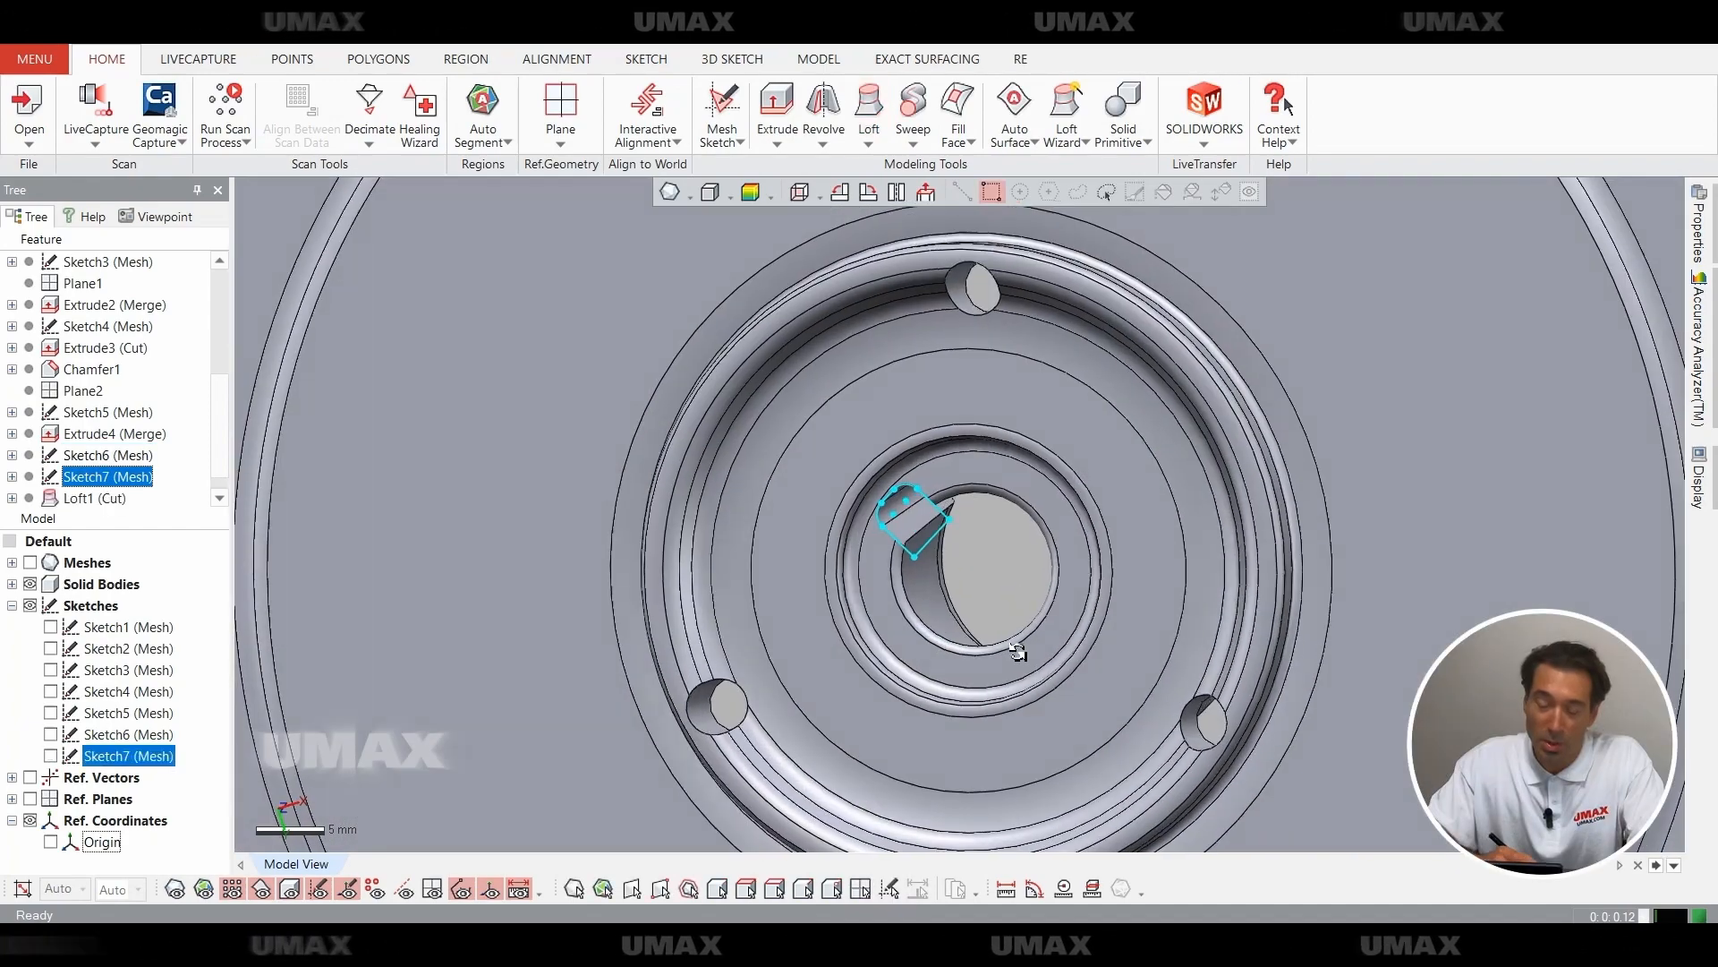
key("Escape")
Examine the lofted keyway cut at both ends of the bore and compare it with the scan mesh.
right_click_drag(1185, 488, 1093, 698)
scroll(970, 736, "up", 3)
scroll(1040, 568, "up", 10)
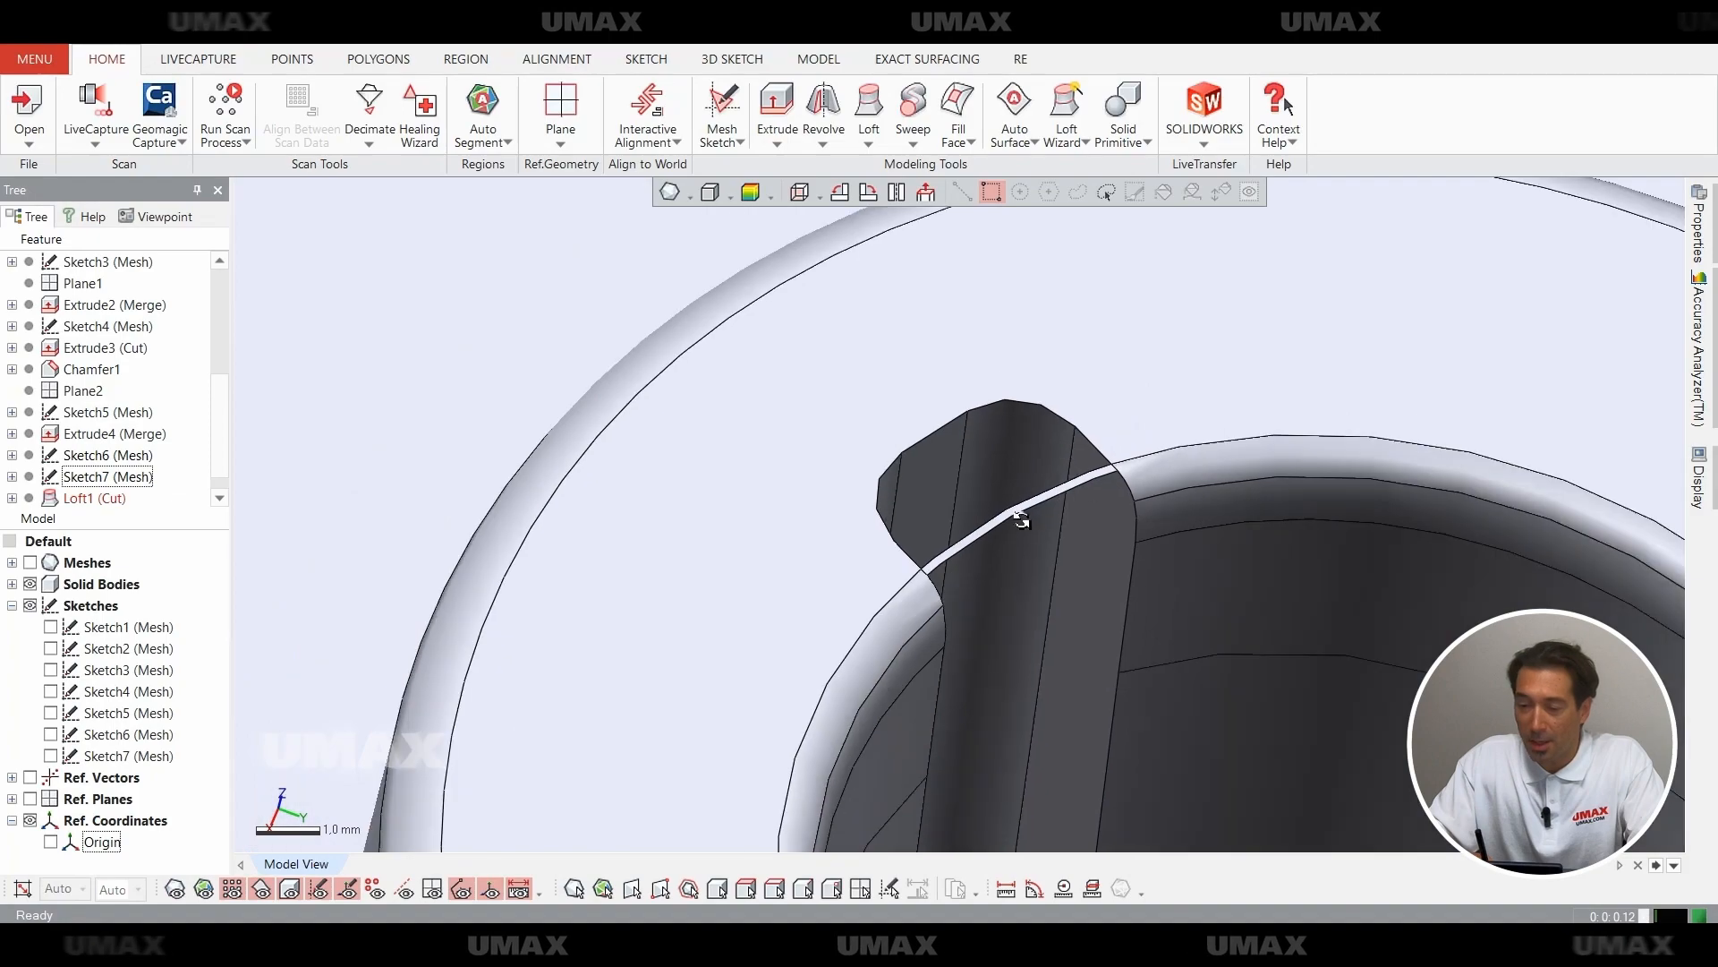
scroll(938, 512, "up", 3)
left_click(915, 538)
scroll(985, 609, "down", 12)
right_click_drag(1077, 672, 1011, 434)
scroll(984, 582, "up", 3)
key("ctrl+1")
scroll(1011, 433, "down", 5)
scroll(895, 546, "up", 6)
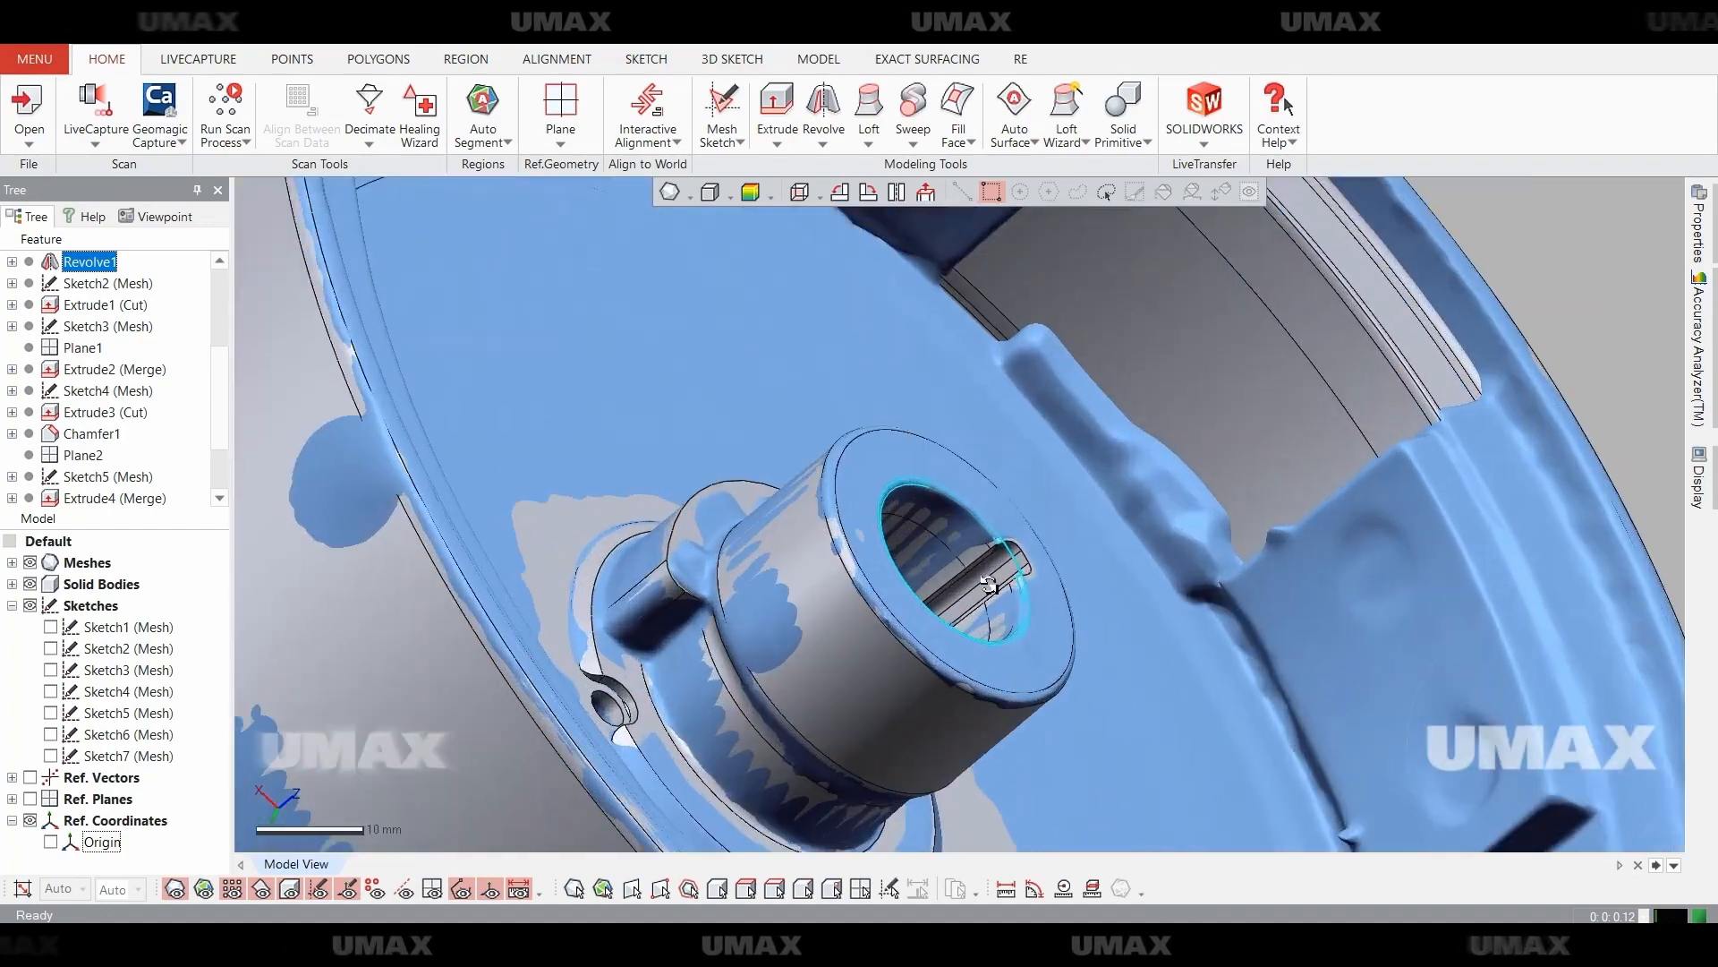
key("Escape")
left_click_drag(214, 413, 211, 430)
double_click(106, 484)
right_click_drag(1127, 560, 993, 552)
scroll(996, 572, "up", 2)
key("Escape")
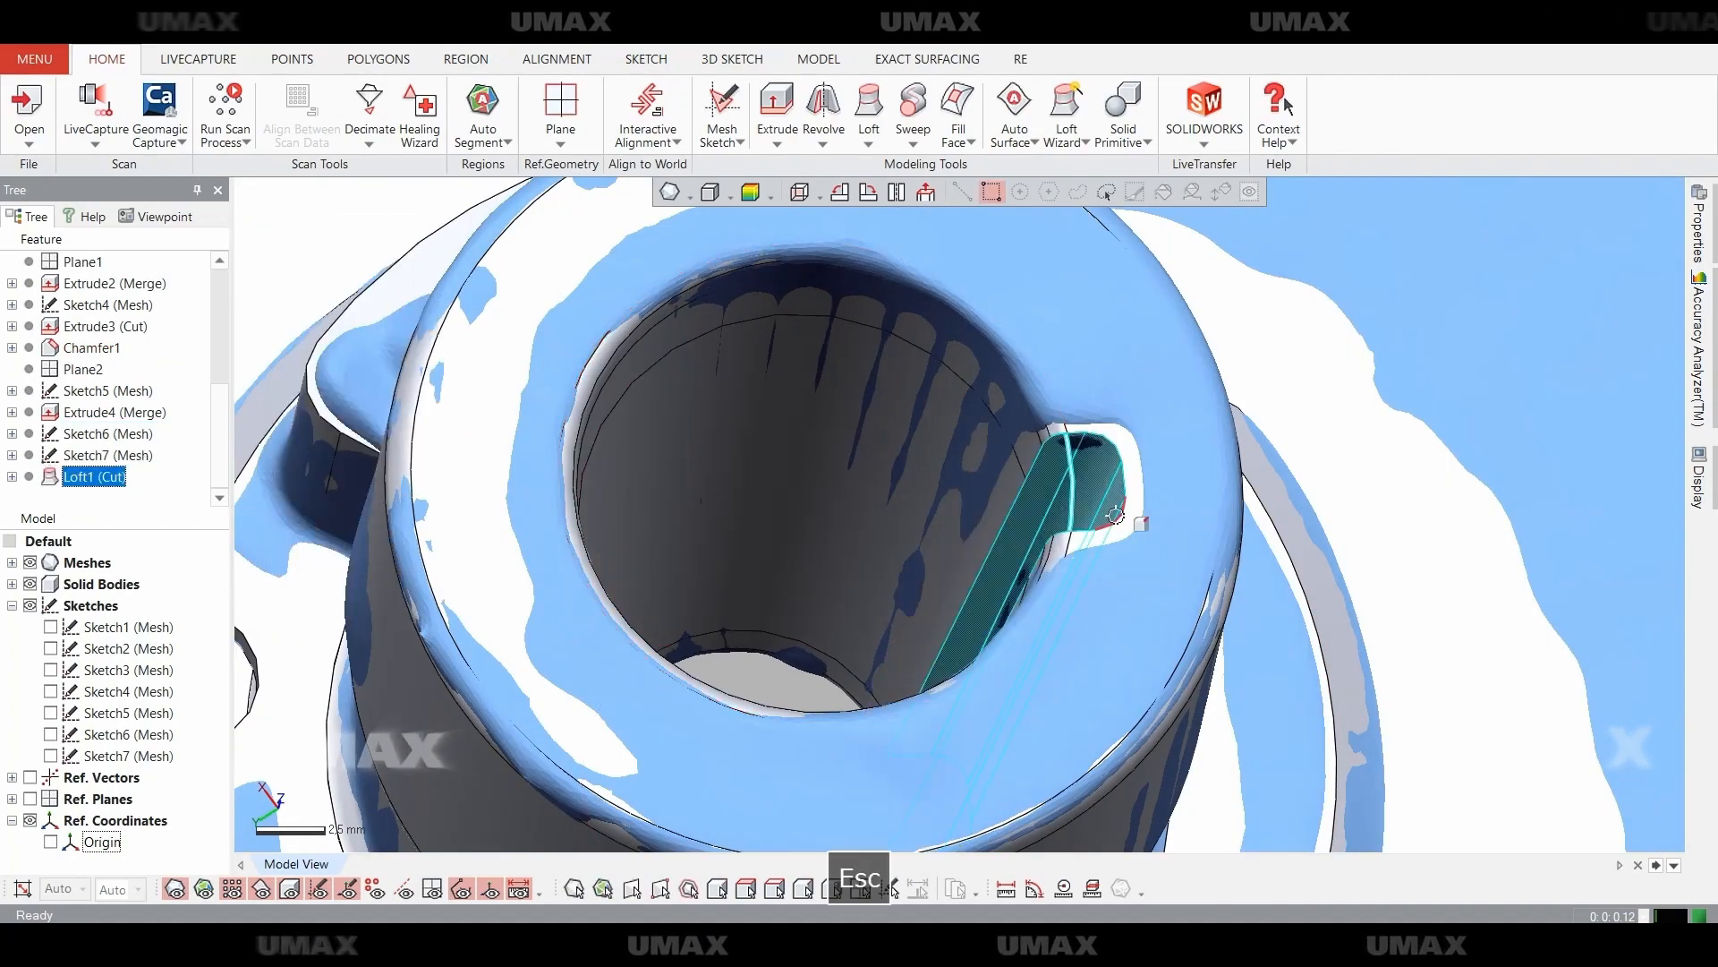
Extrude the Sketch6 keyway profile 38.5 mm as a cut through the hub's end.
left_click(777, 101)
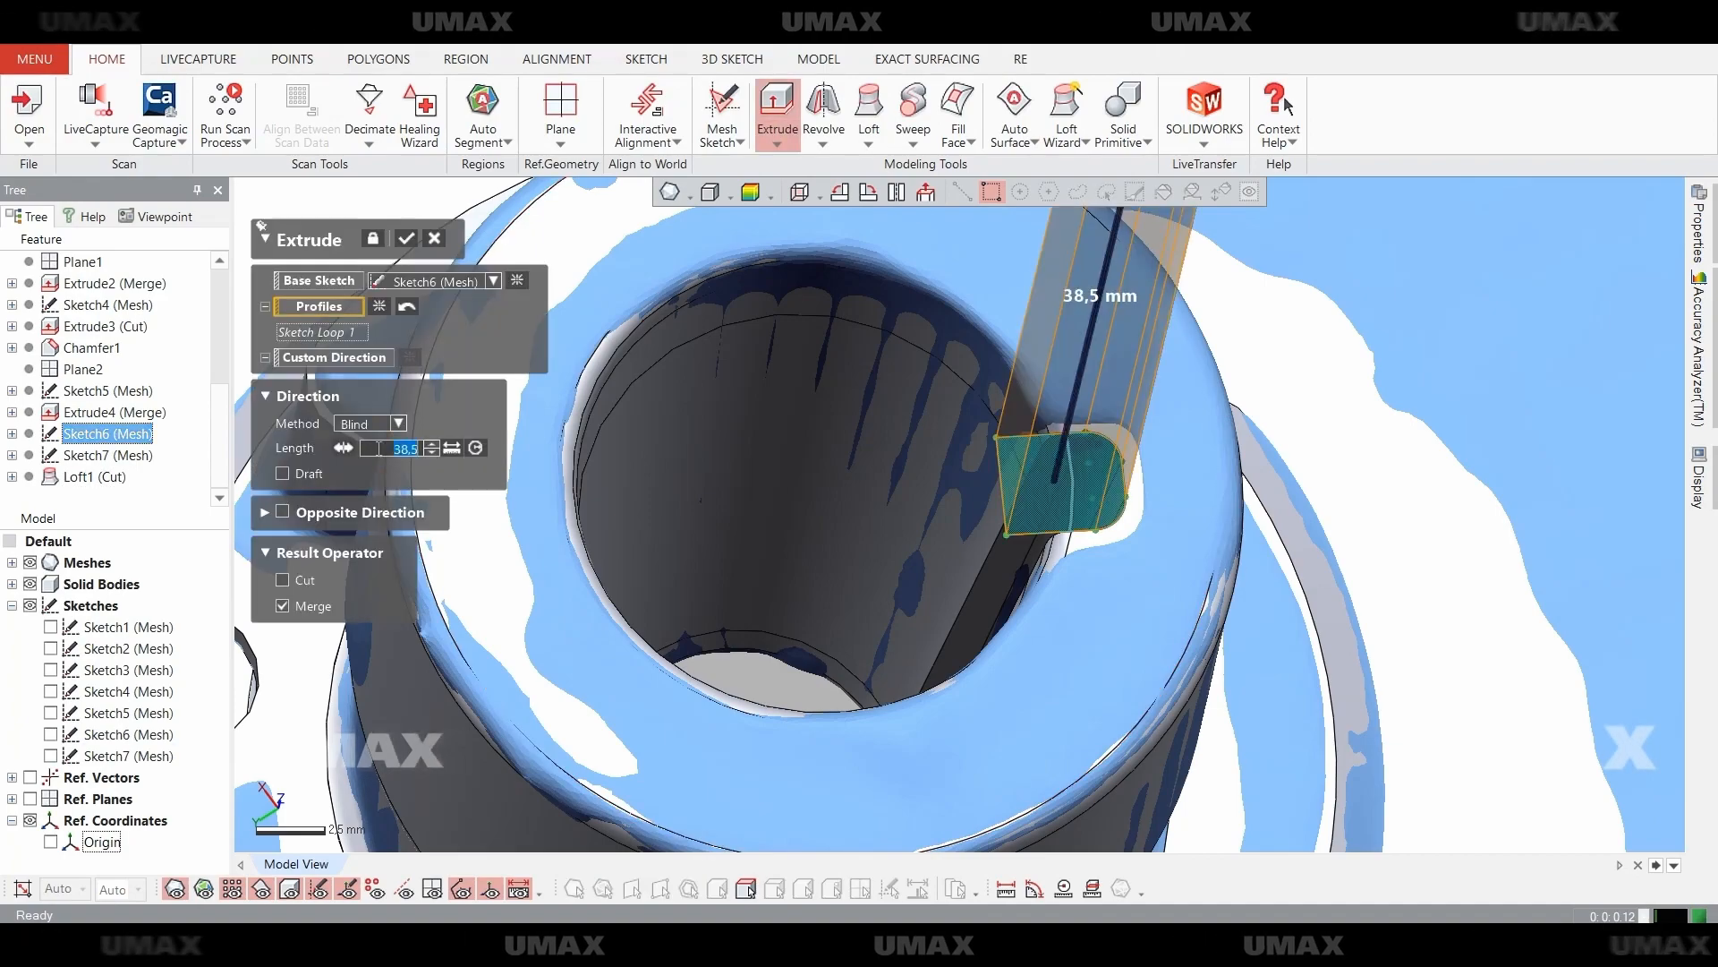
left_click(283, 580)
left_click(406, 238)
Set up a mesh sketch on the ring face inside the rim, with its section plane offset through the gap between the wall blocks.
key("ctrl+1")
mouse_move(1079, 587)
right_mouse_down()
mouse_move(1204, 606)
mouse_move(1043, 553)
mouse_move(1174, 676)
mouse_move(1068, 618)
right_mouse_up()
scroll(1174, 677, "down", 3)
scroll(1174, 676, "down", 3)
scroll(888, 500, "up", 3)
right_click_drag(888, 500, 676, 634)
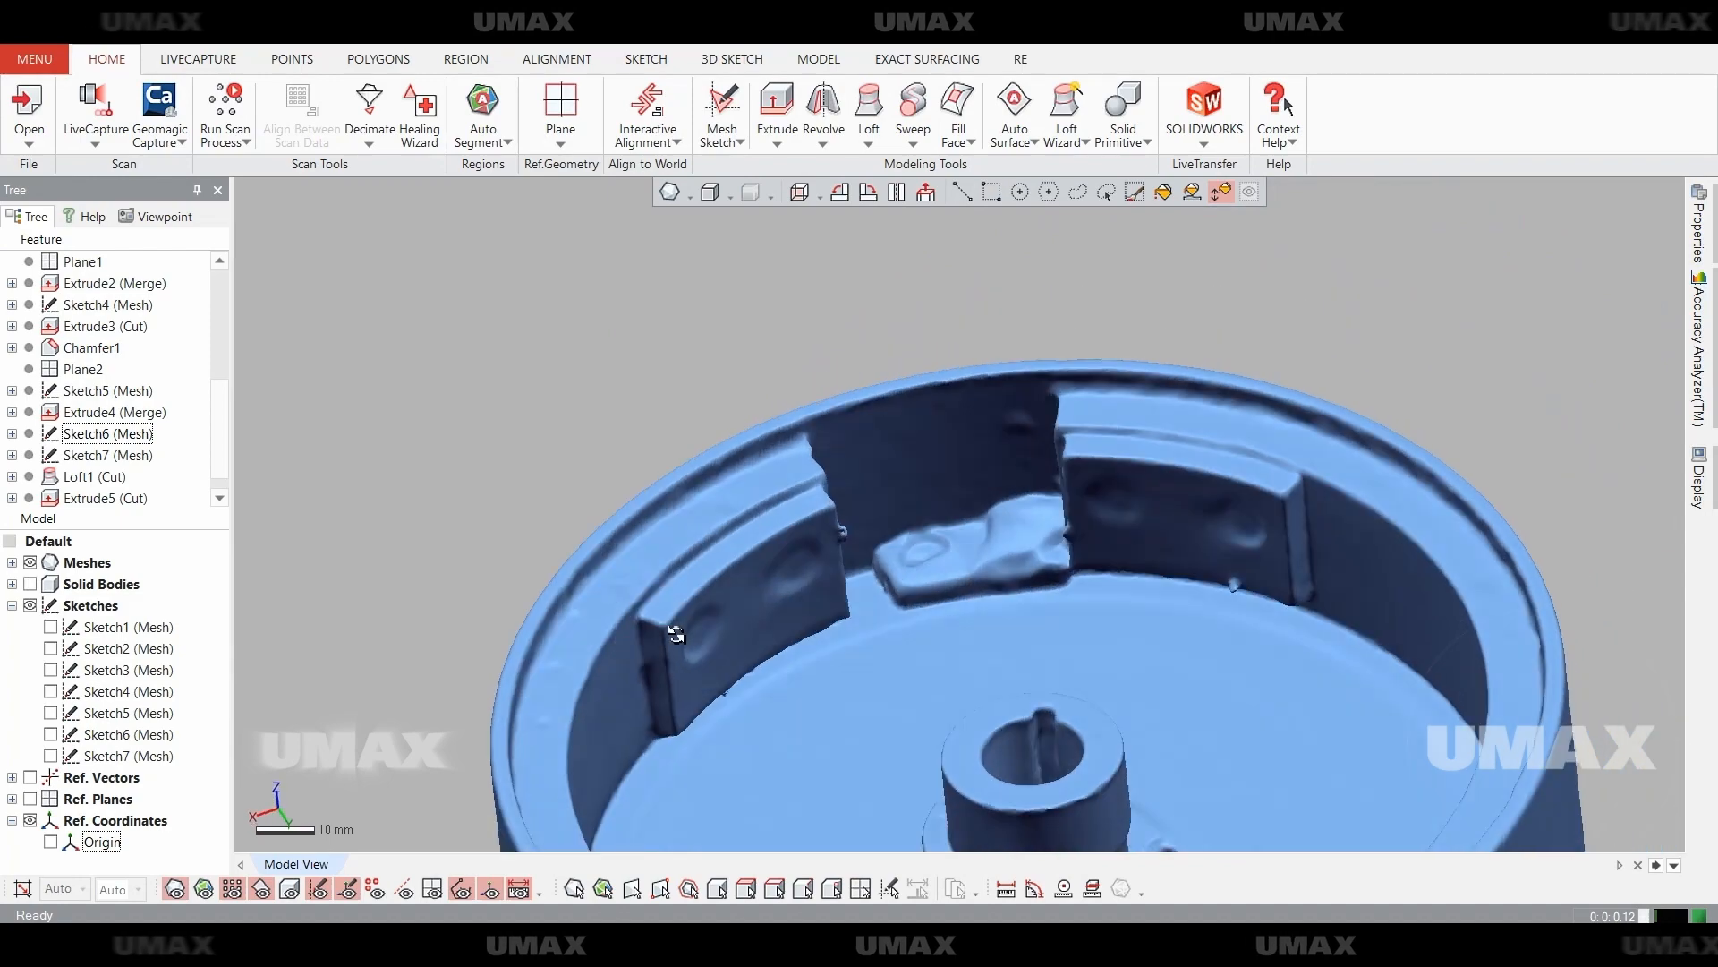
mouse_move(968, 570)
right_mouse_down()
mouse_move(949, 501)
mouse_move(922, 492)
right_mouse_up()
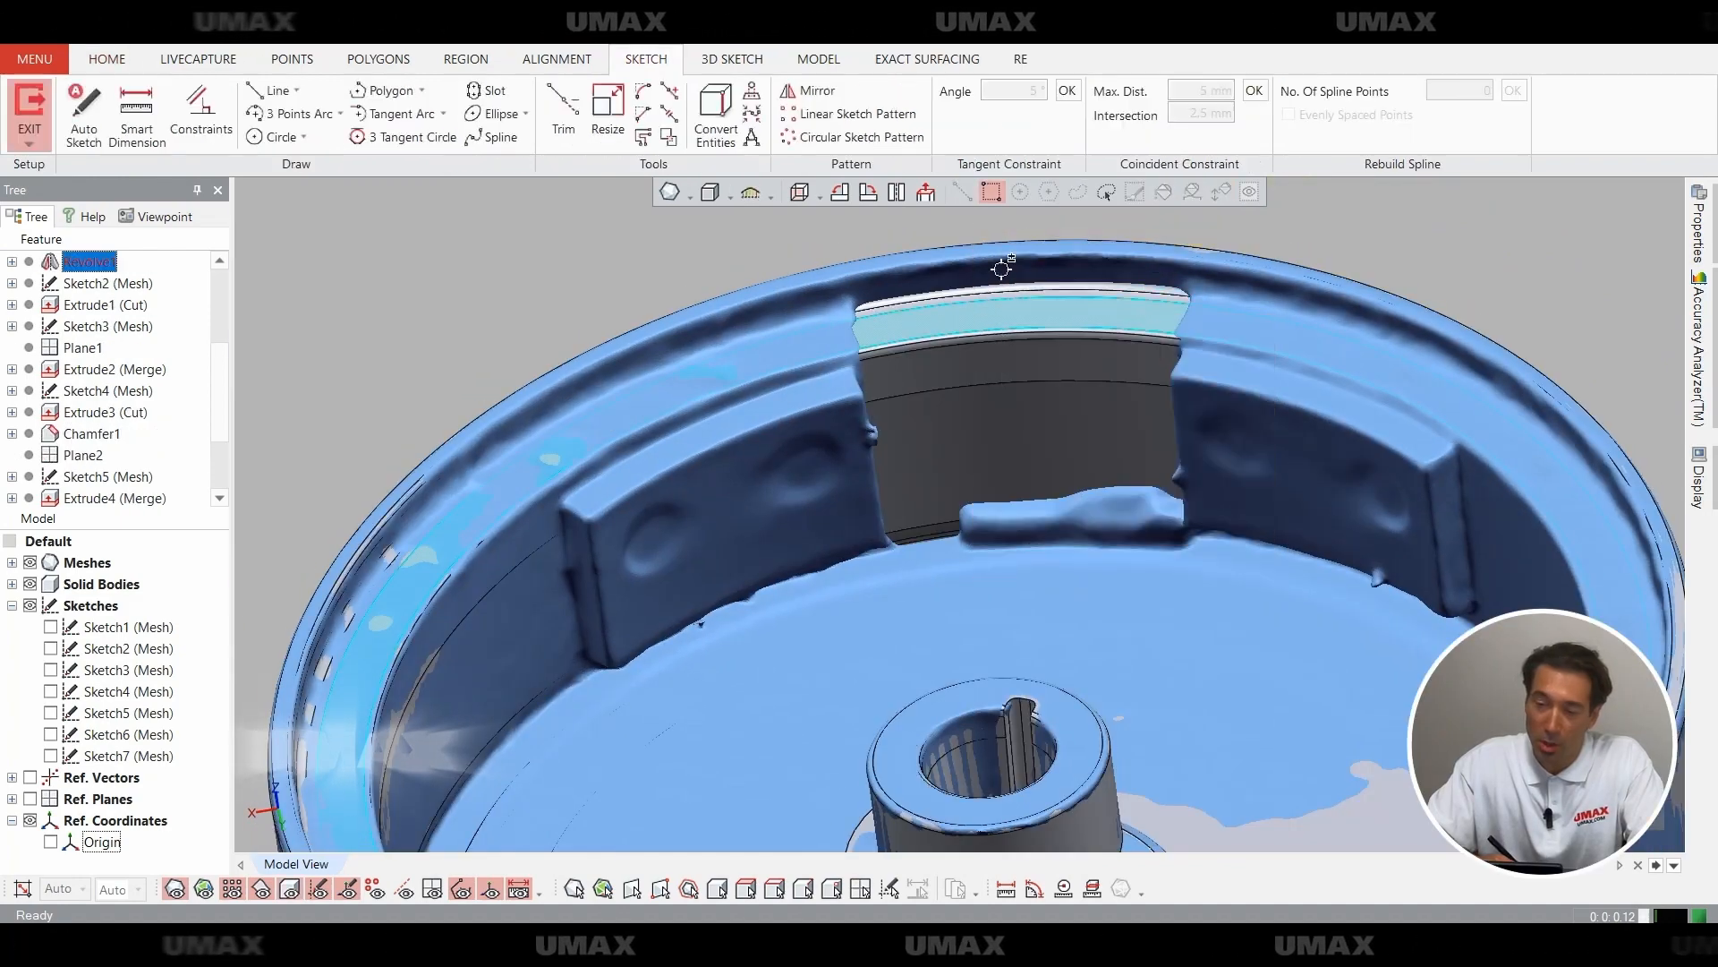
key("ctrl+5")
right_click_drag(963, 397, 1185, 619)
left_click_drag(1178, 627, 1240, 598)
mouse_move(1240, 598)
right_mouse_down()
mouse_move(1112, 557)
mouse_move(852, 582)
mouse_move(970, 583)
right_mouse_up()
key("Return")
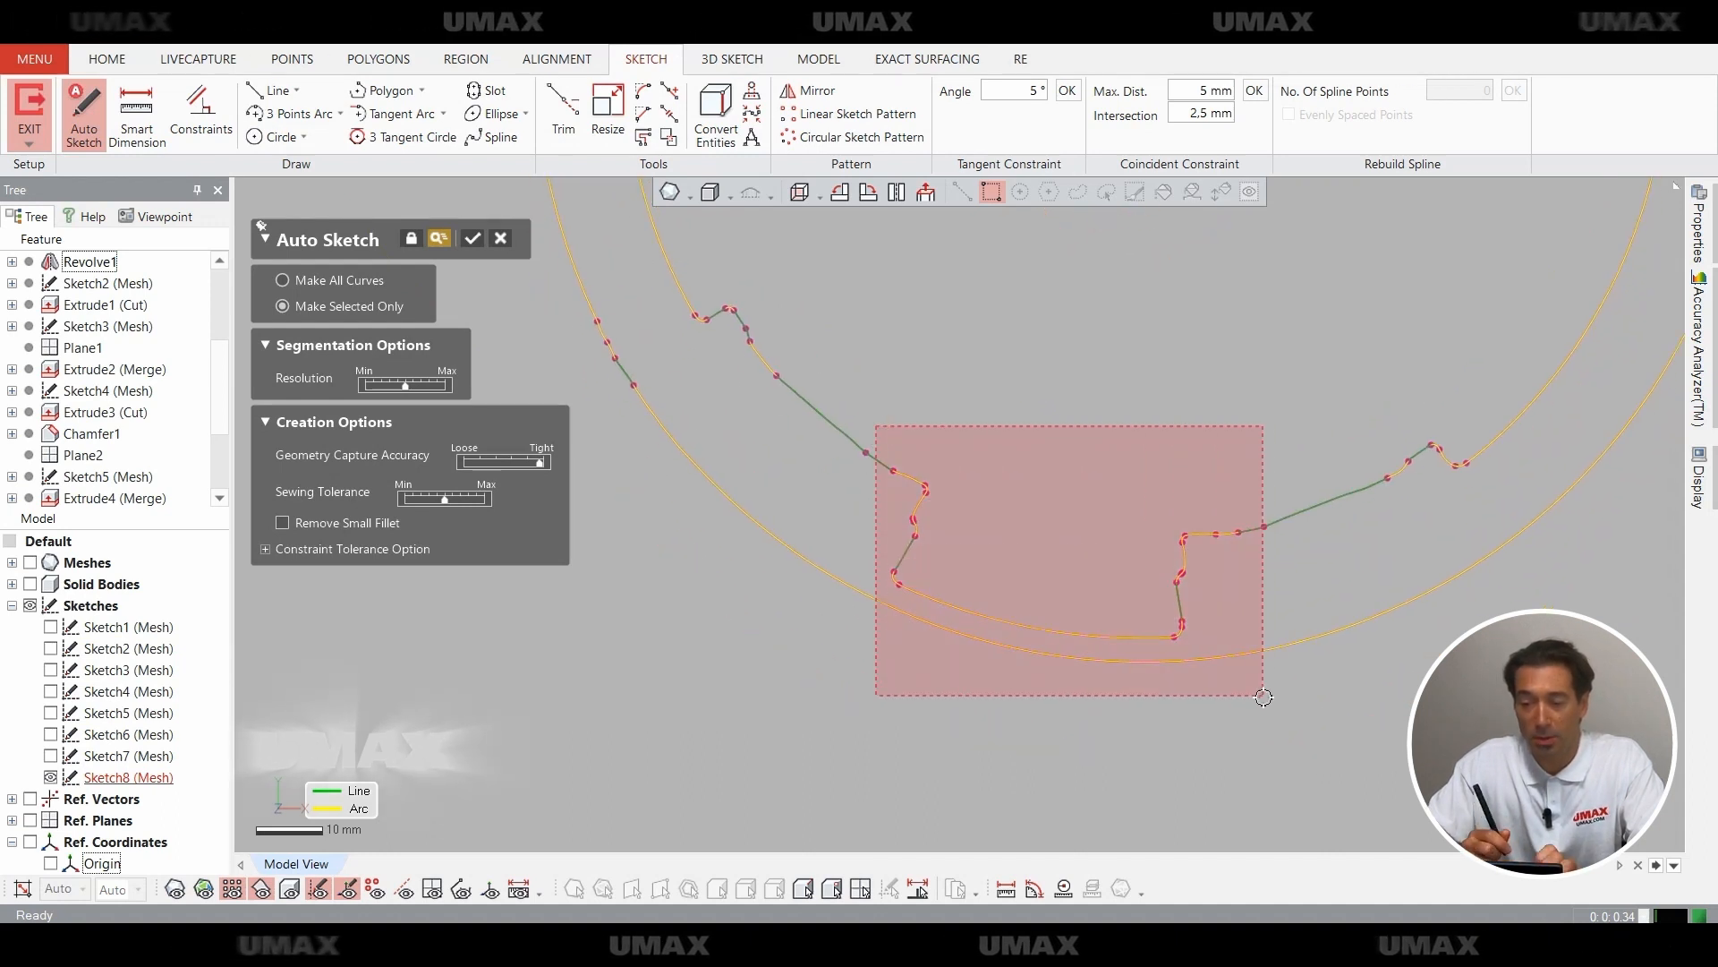
Auto-sketch the section outline of the gap between the blocks and delete the surplus curves at its inner ends.
left_click(1135, 309)
left_click_drag(734, 244, 839, 334)
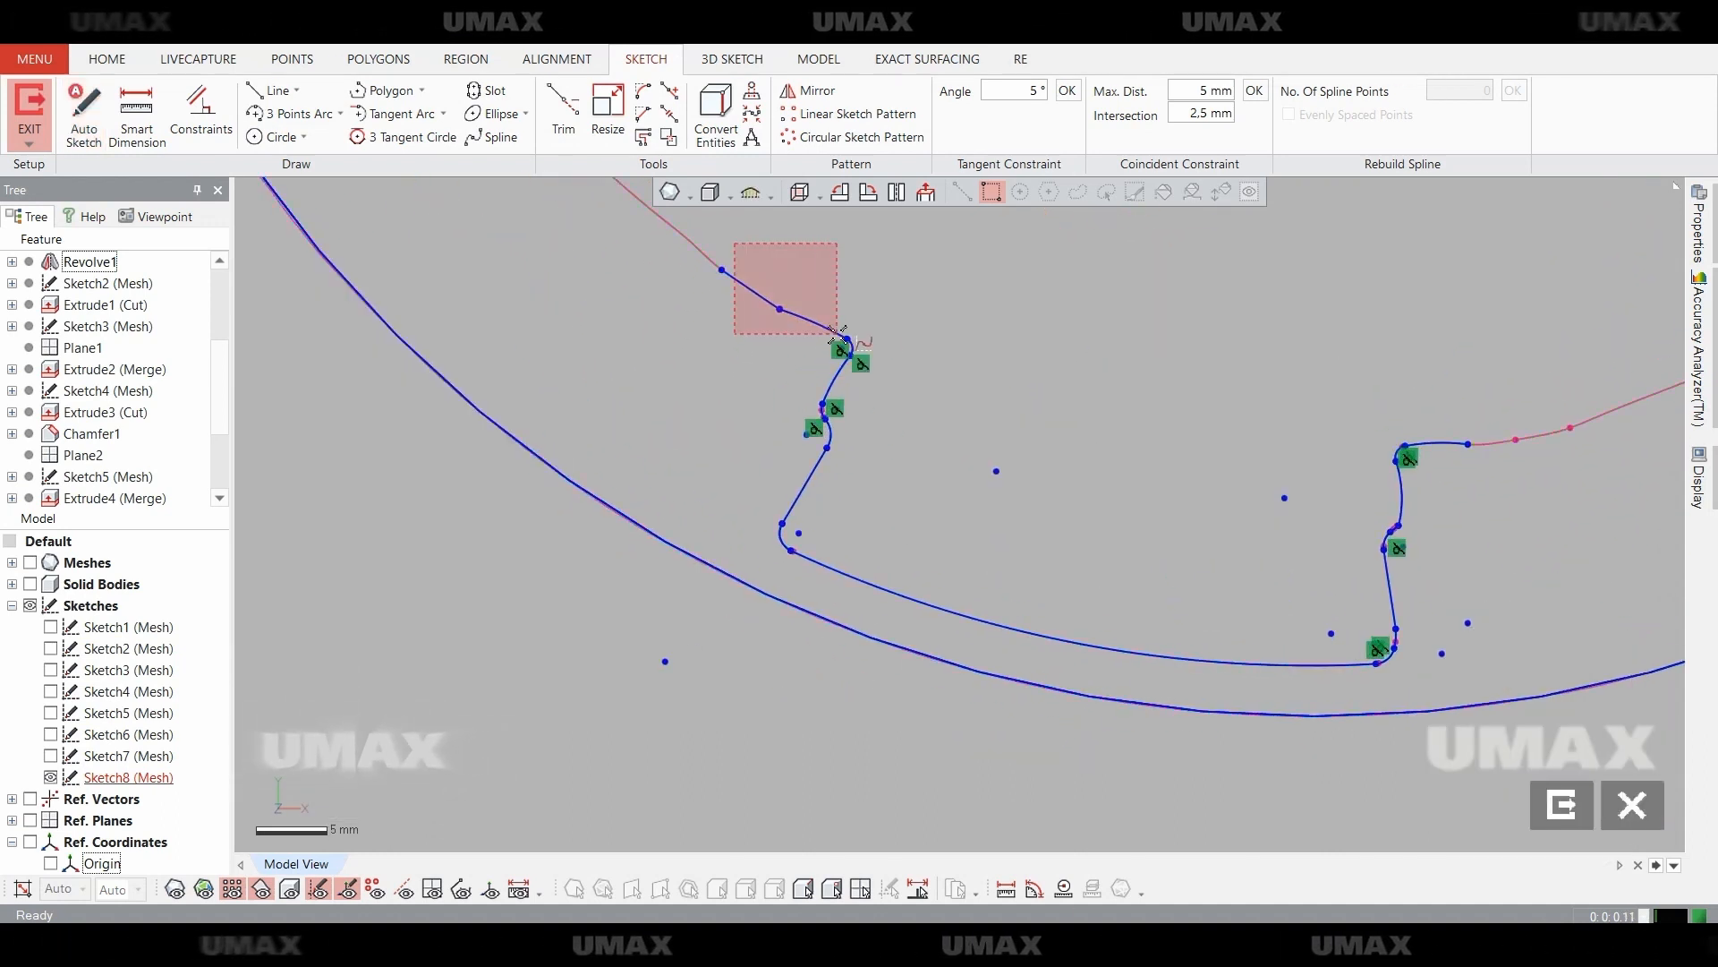
scroll(1287, 652, "up", 3)
scroll(1235, 582, "down", 3)
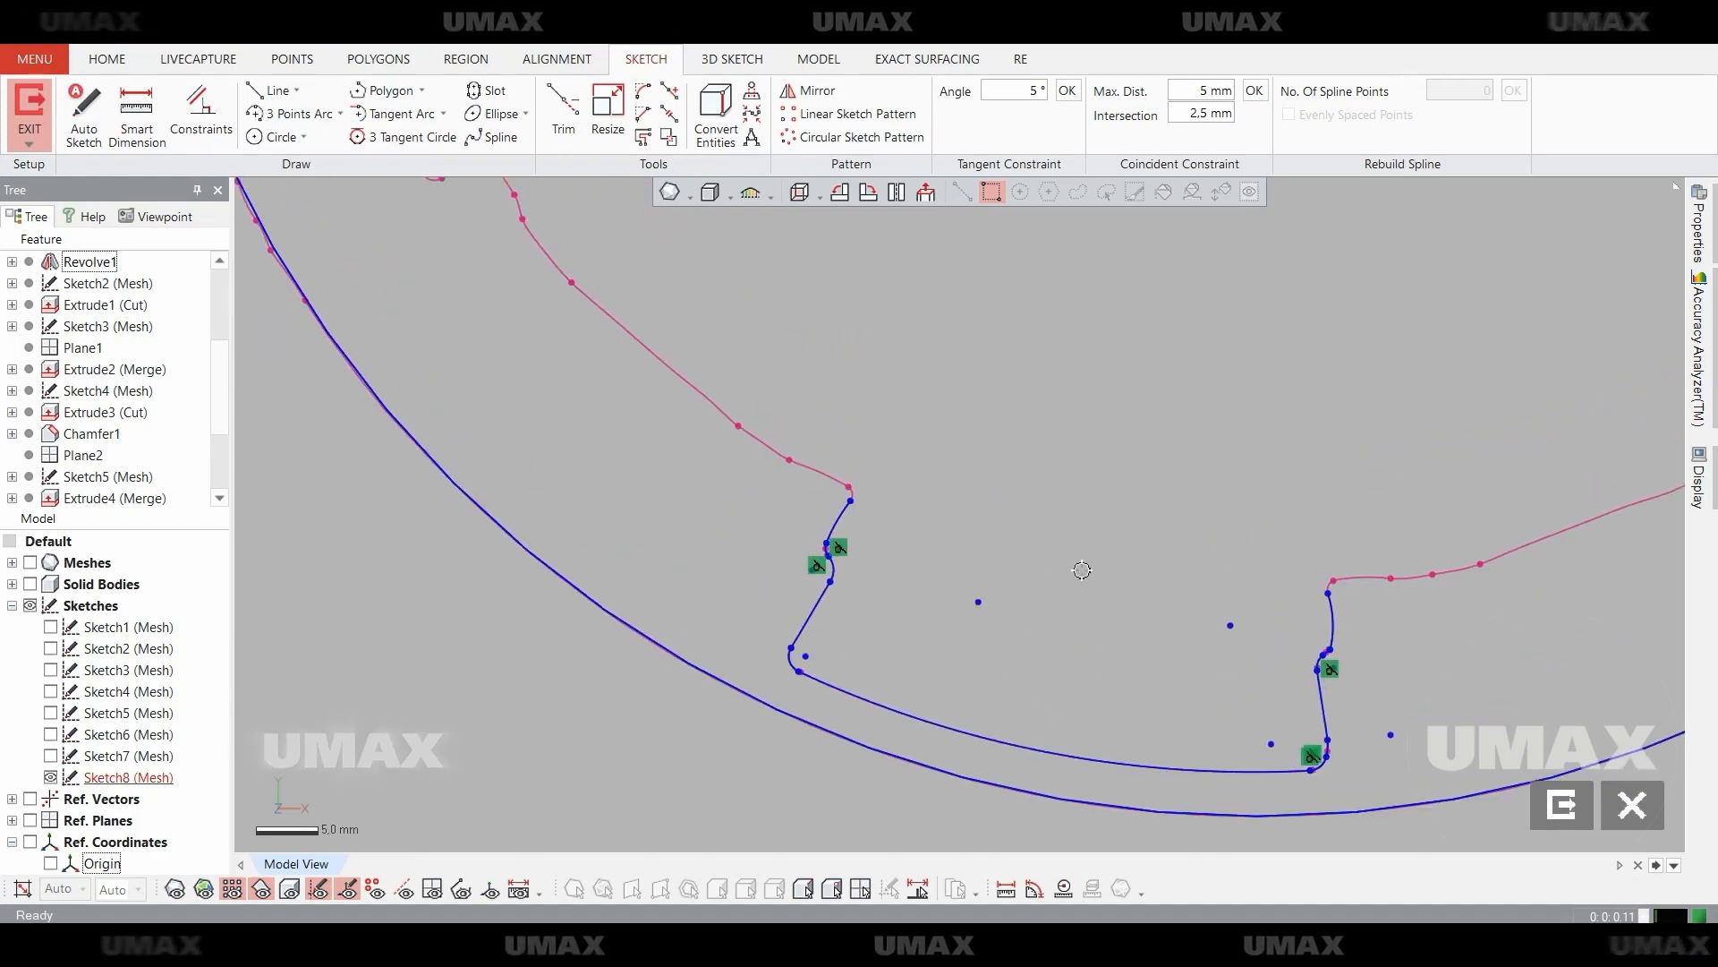
key("ctrl+5")
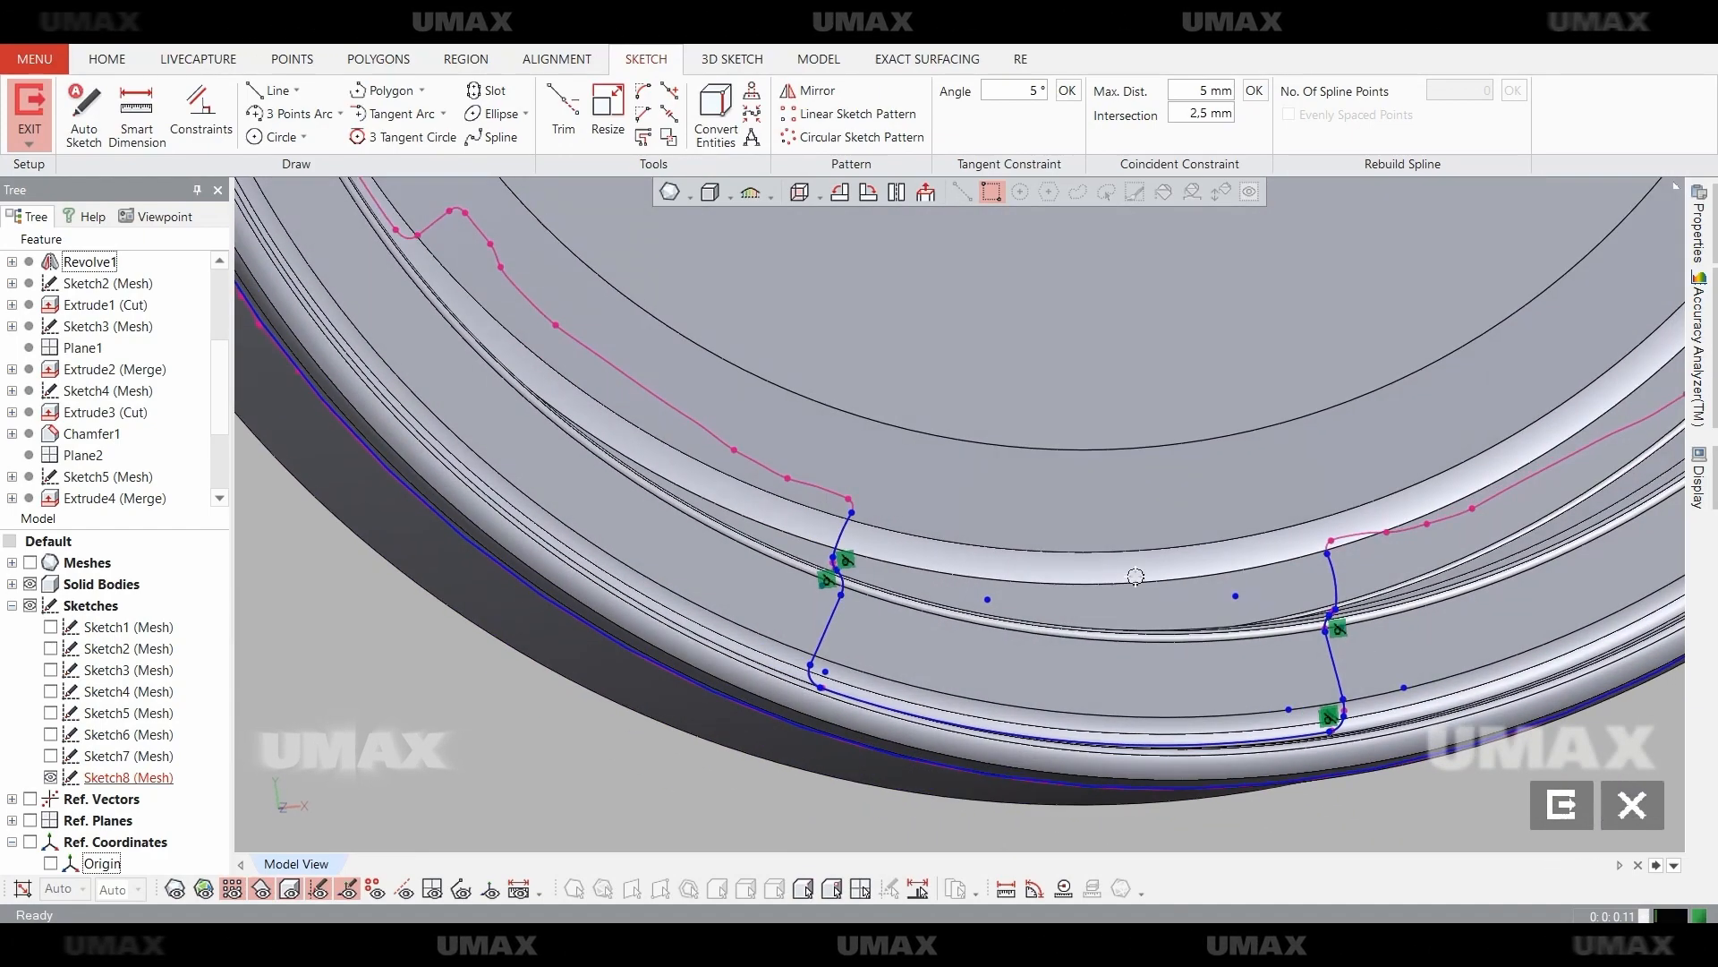
Remove the outer rim arc from the sketch and close the gap profile's open inner side with a line.
key("ctrl+shift+a")
key("ctrl+5")
left_click(564, 125)
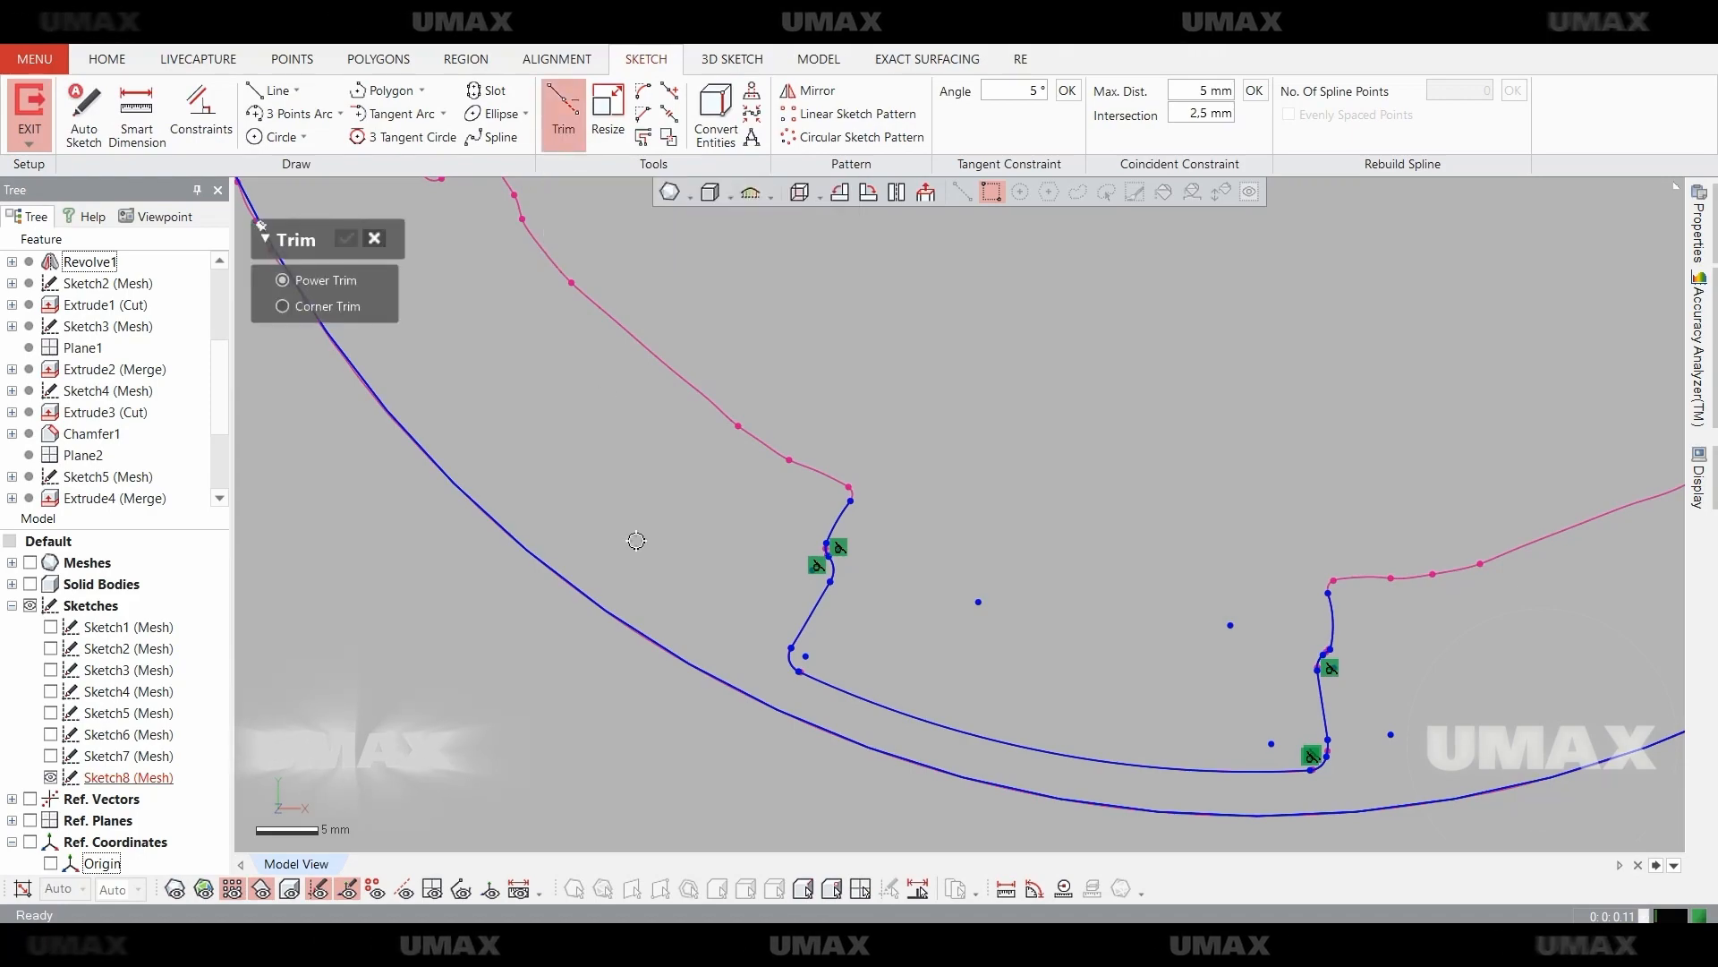
left_click(274, 92)
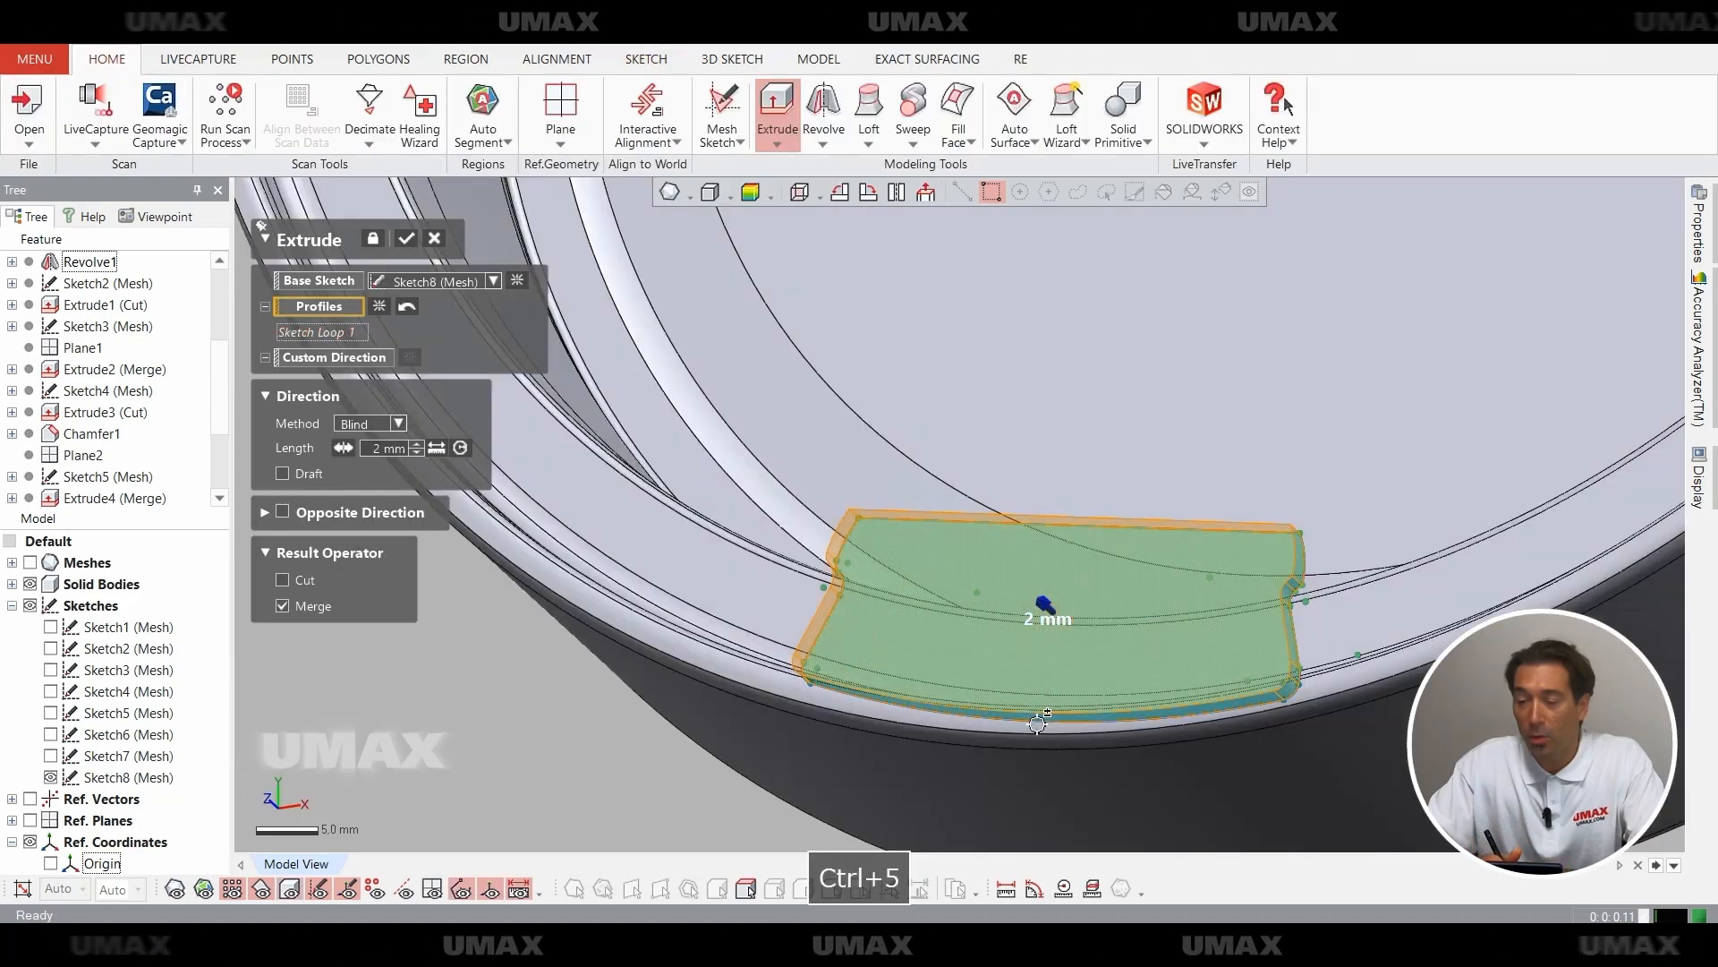
Extrude the gap profile as a cut up to the ring surface at the foot of the rim's inner wall.
mouse_move(1028, 603)
right_mouse_down()
mouse_move(1082, 728)
mouse_move(985, 653)
mouse_move(872, 615)
right_mouse_up()
key("ctrl+1")
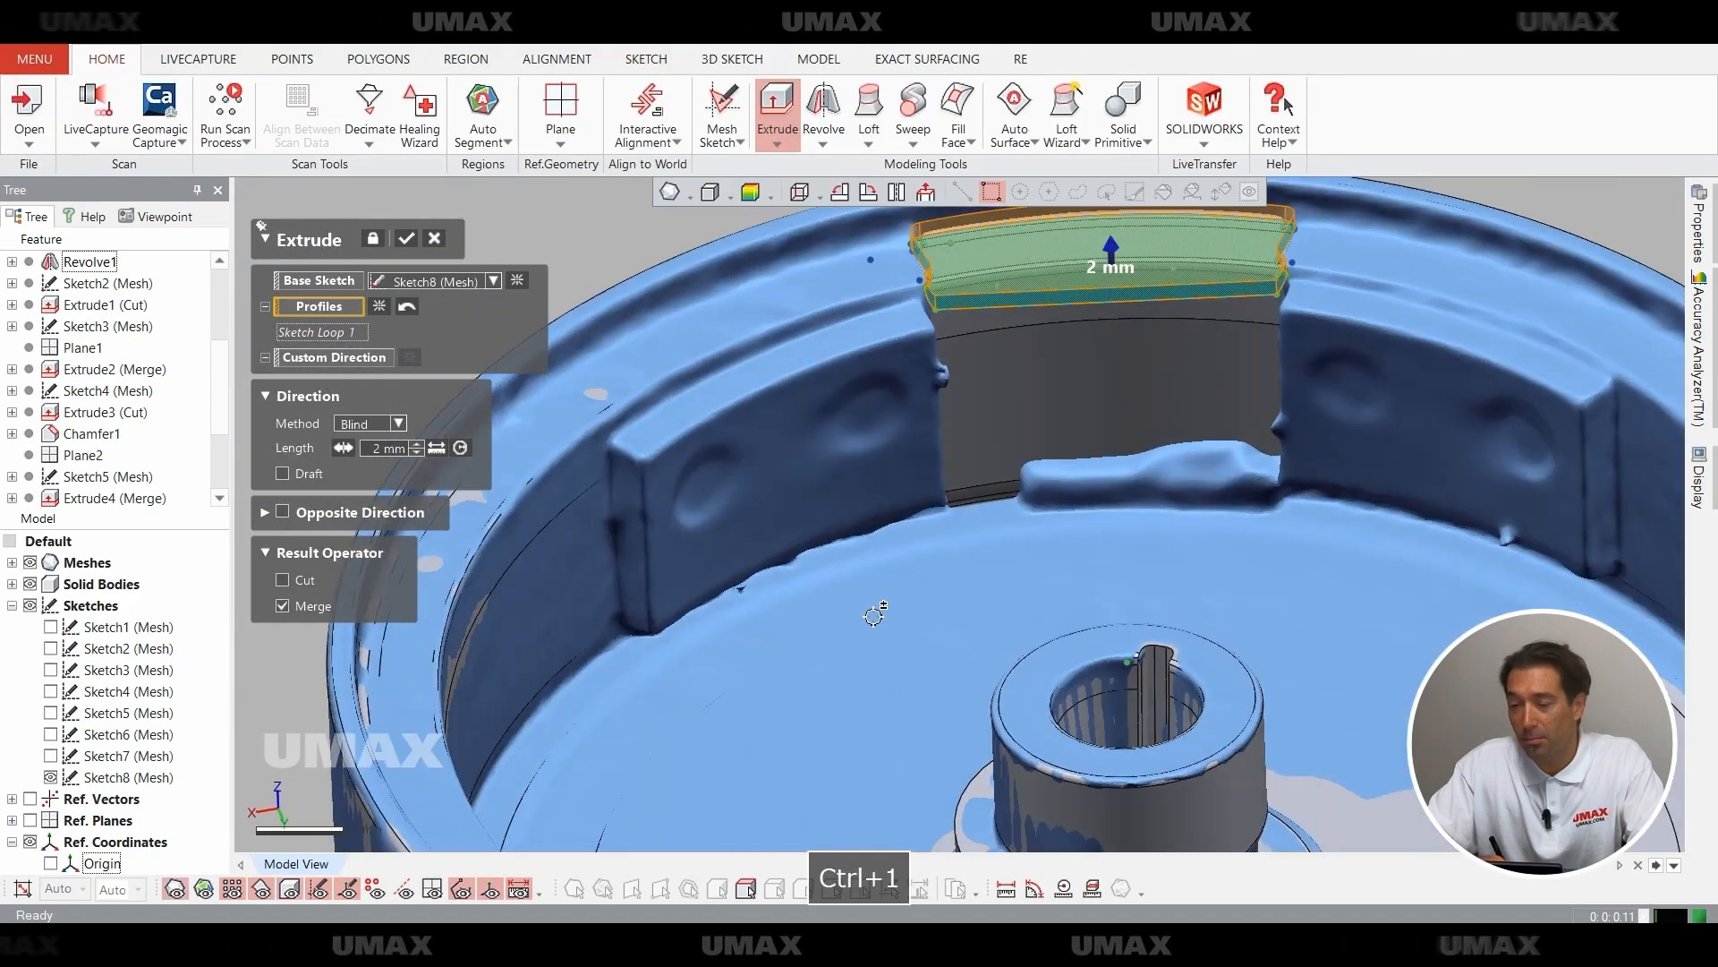
key("ctrl+5")
key("ctrl+5")
key("ctrl+1")
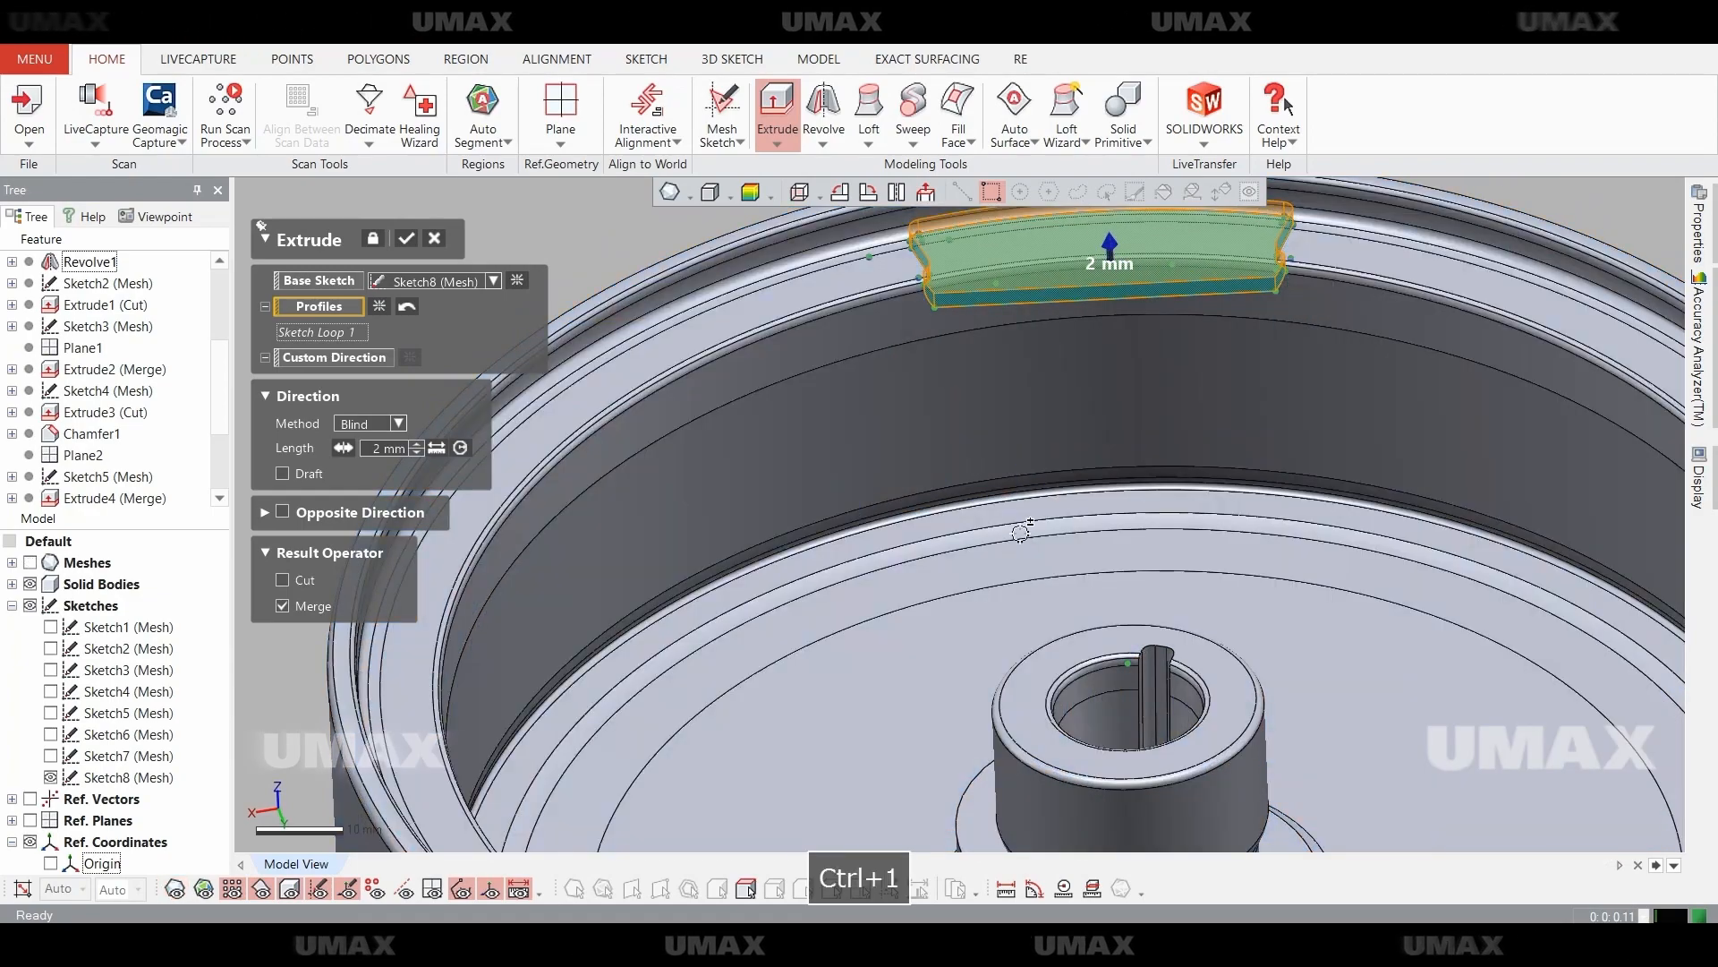
left_click(390, 430)
left_click(376, 489)
left_click(1011, 512)
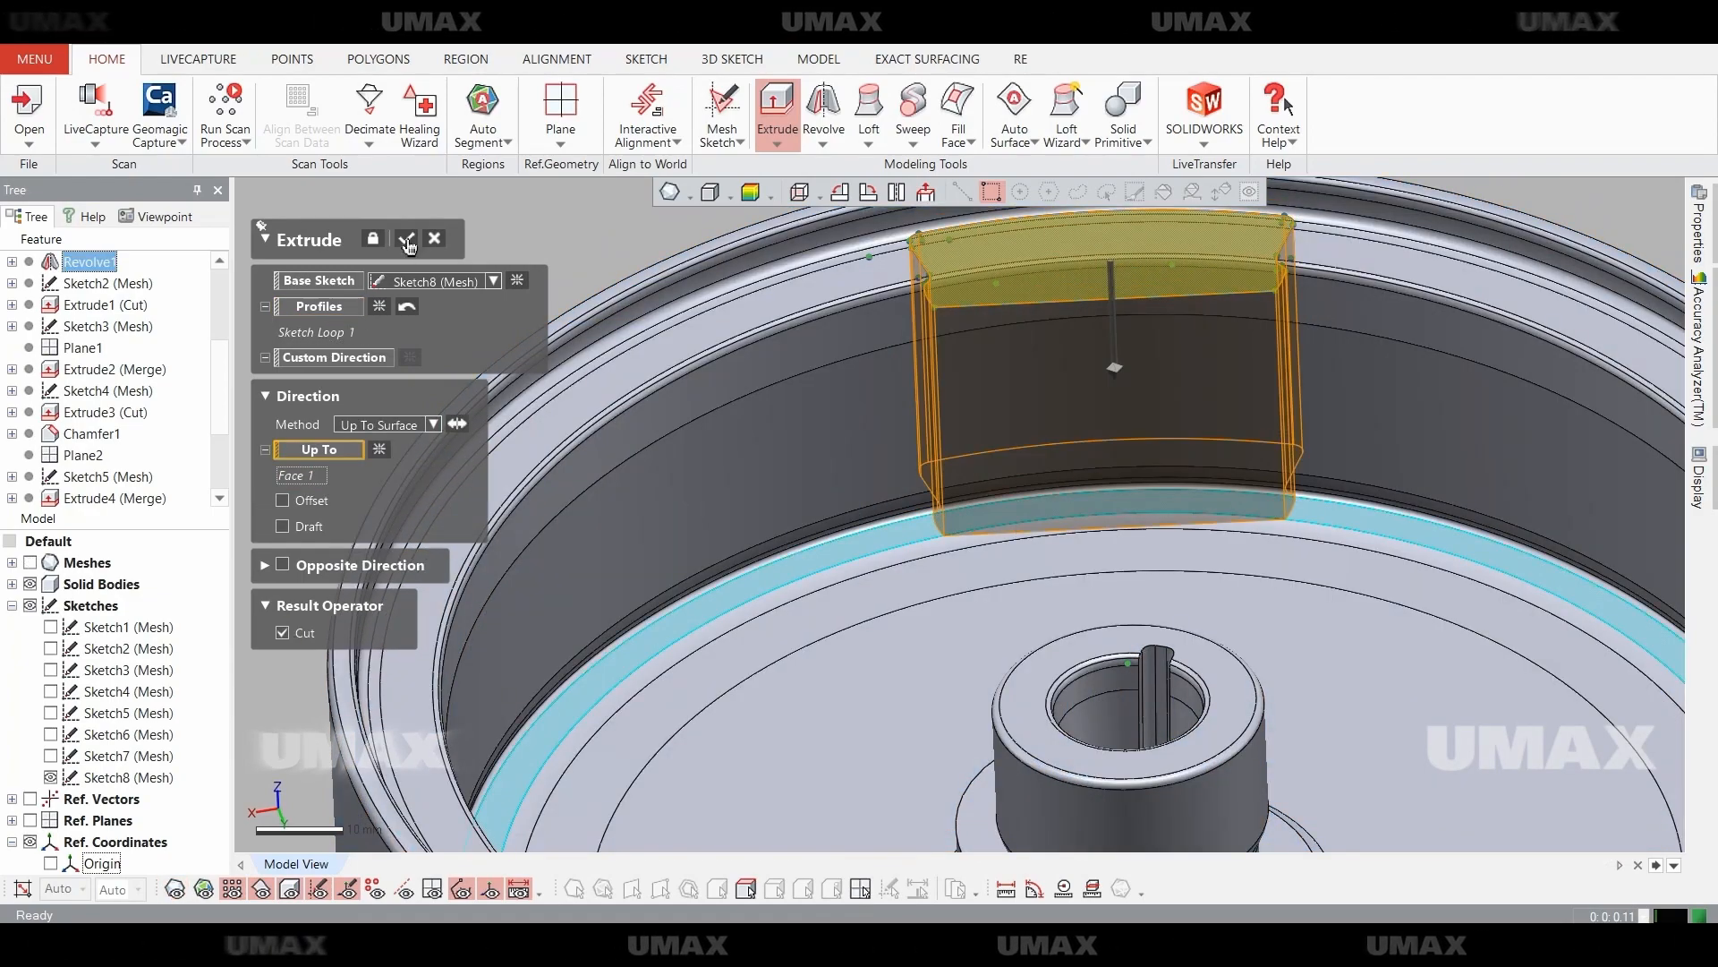
left_click(406, 238)
right_click_drag(1121, 399, 1059, 749)
scroll(1088, 604, "up", 3)
scroll(108, 403, "down", 2)
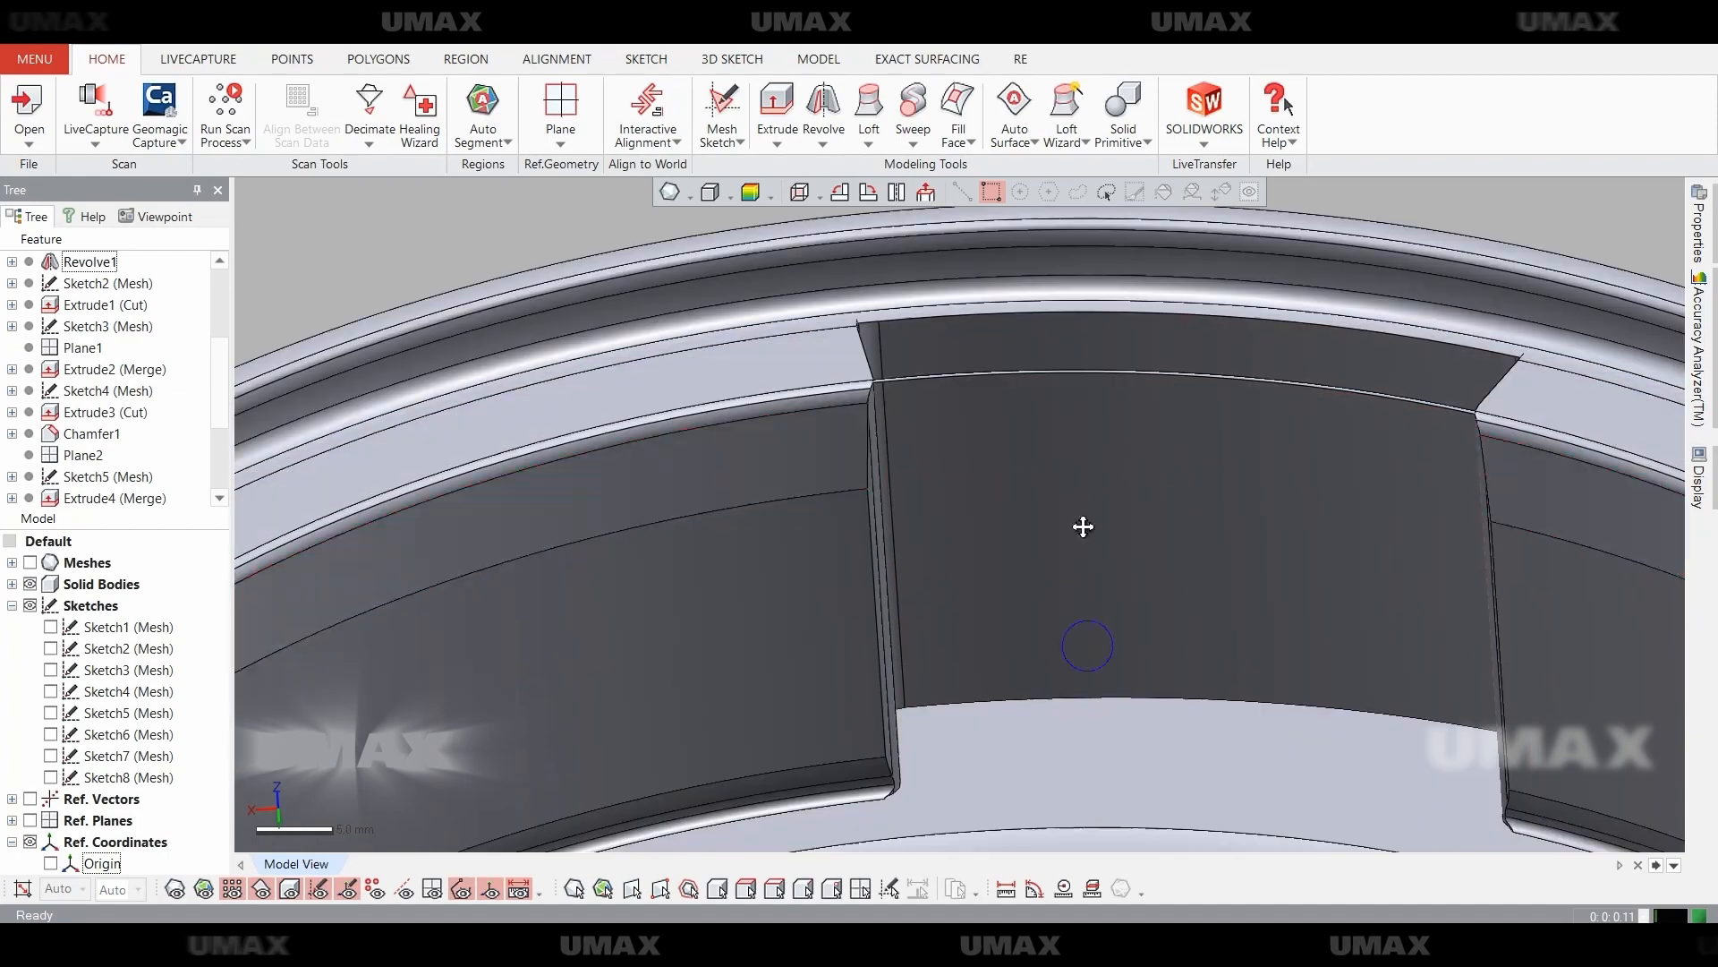
Edit the gap's cut extrusion so it also cuts 5 mm in the opposite direction.
right_click(105, 475)
left_click(183, 498)
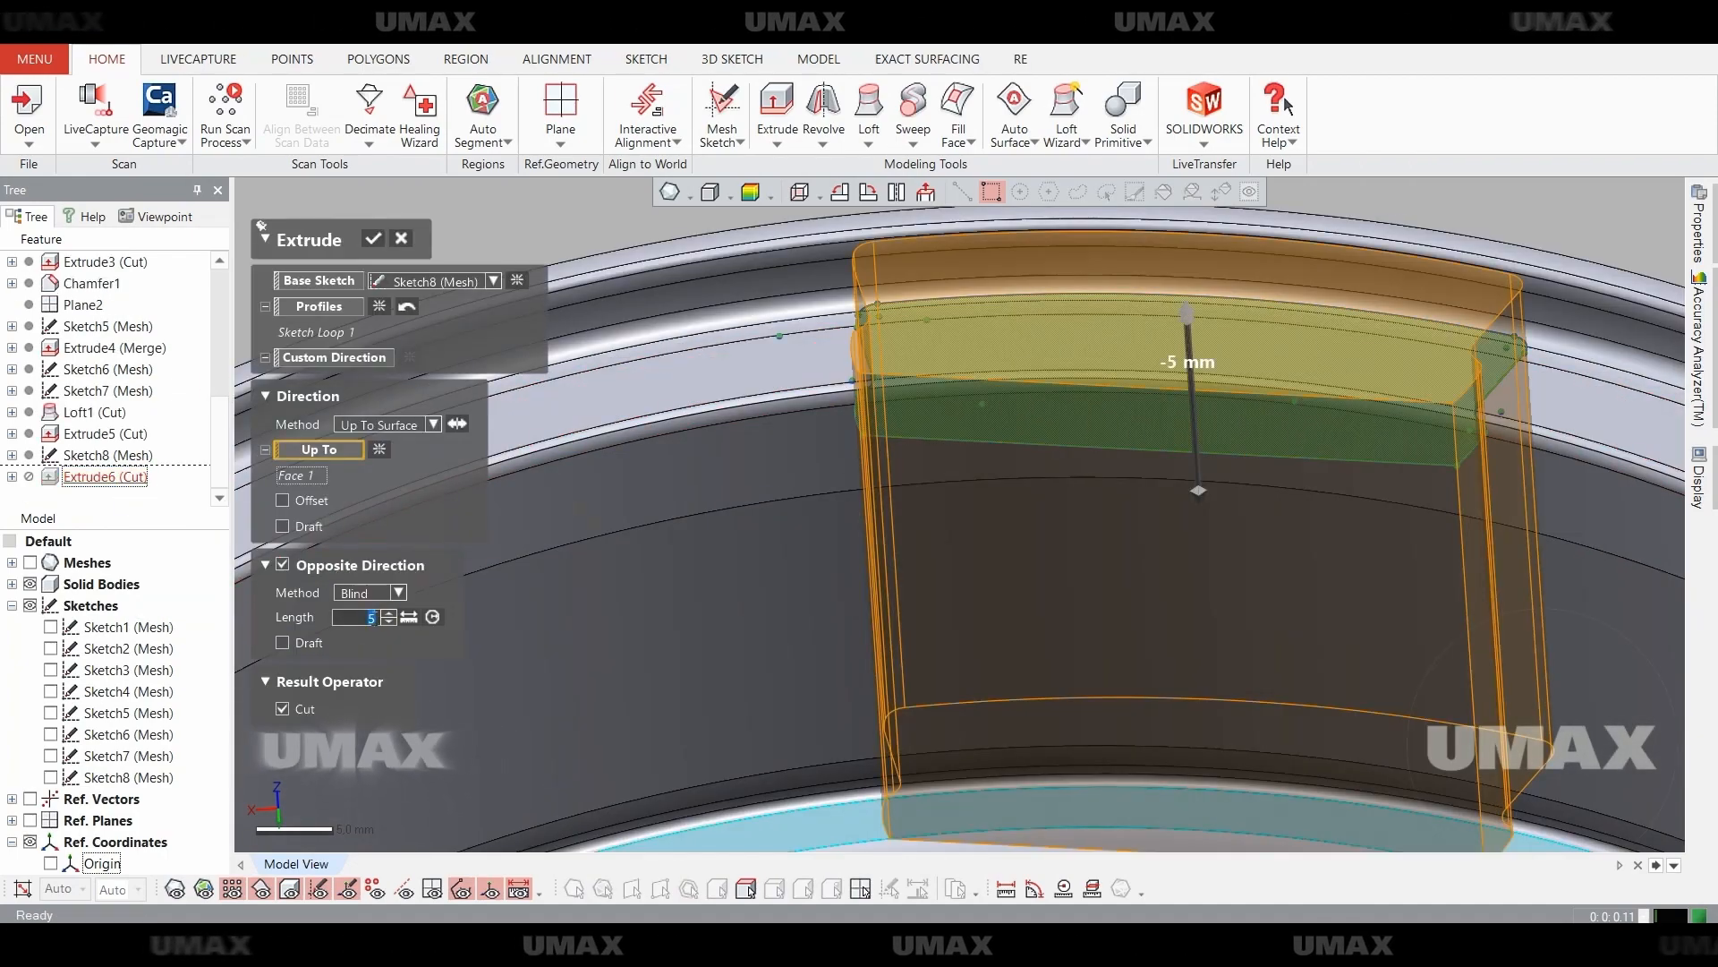
key("Return")
key("Escape")
Extract a best-fit plane from the scan polygons on one wall block's narrow top face, with the Z axis constraint.
scroll(994, 591, "down", 2)
right_click_drag(993, 591, 890, 576)
scroll(1017, 555, "down", 2)
key("ctrl+1")
scroll(921, 438, "up", 2)
right_click_drag(921, 437, 982, 579)
scroll(981, 579, "down", 2)
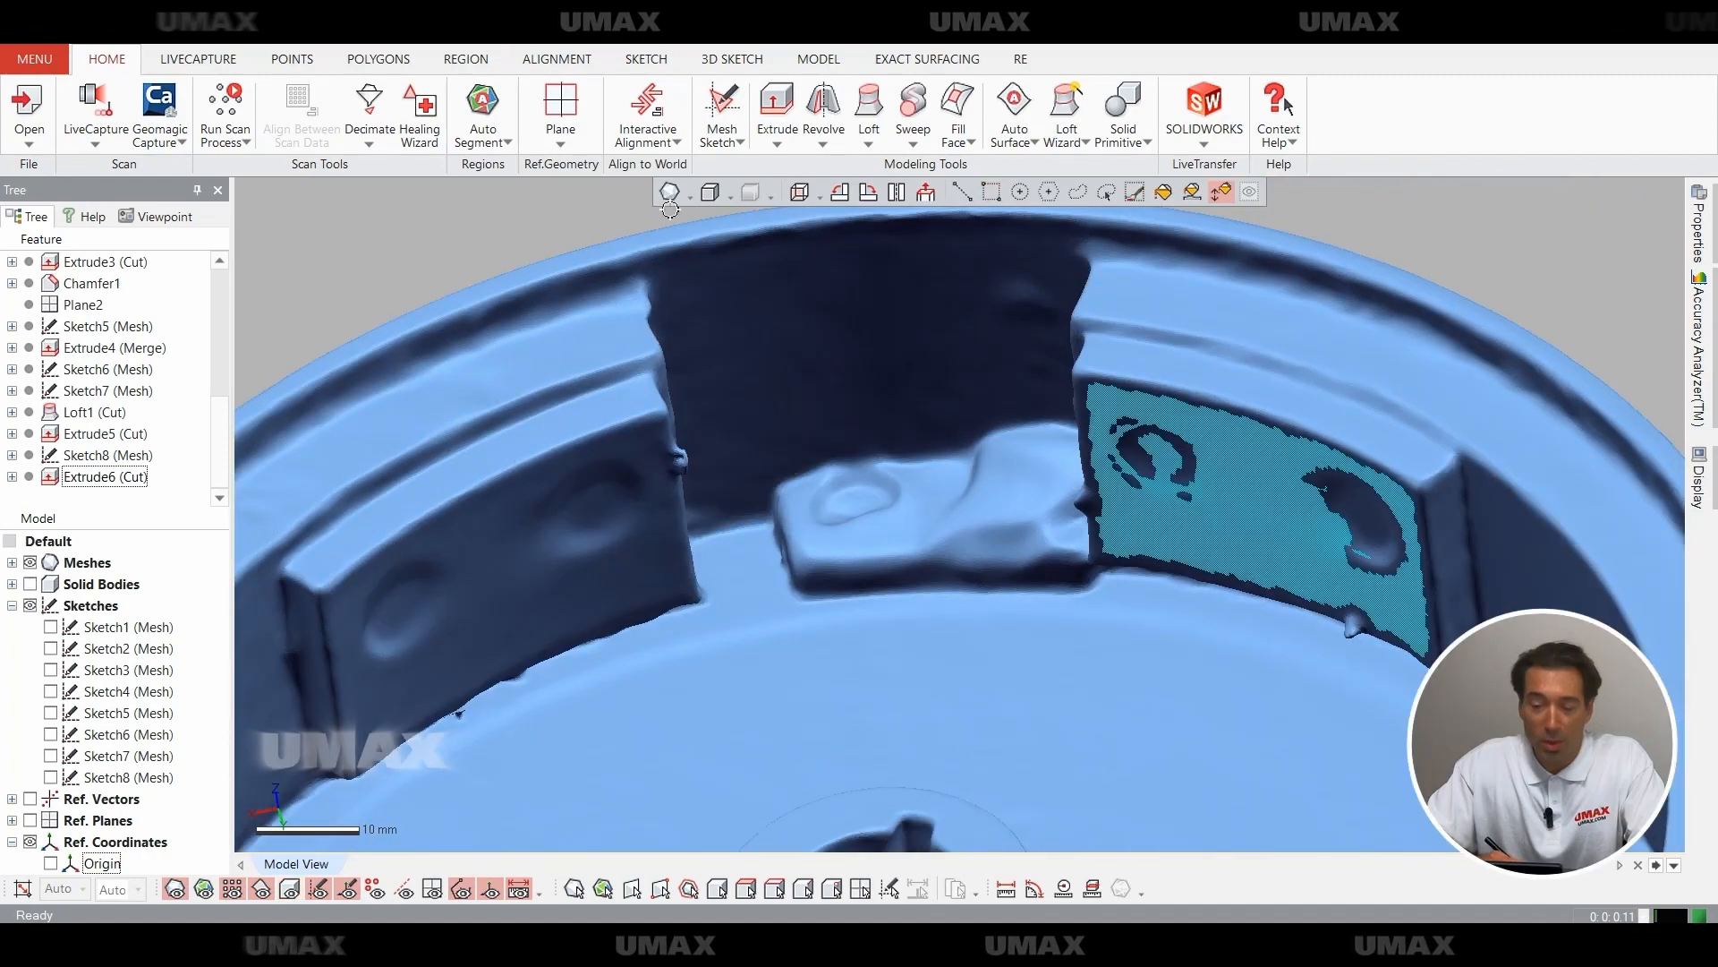
left_click(483, 143)
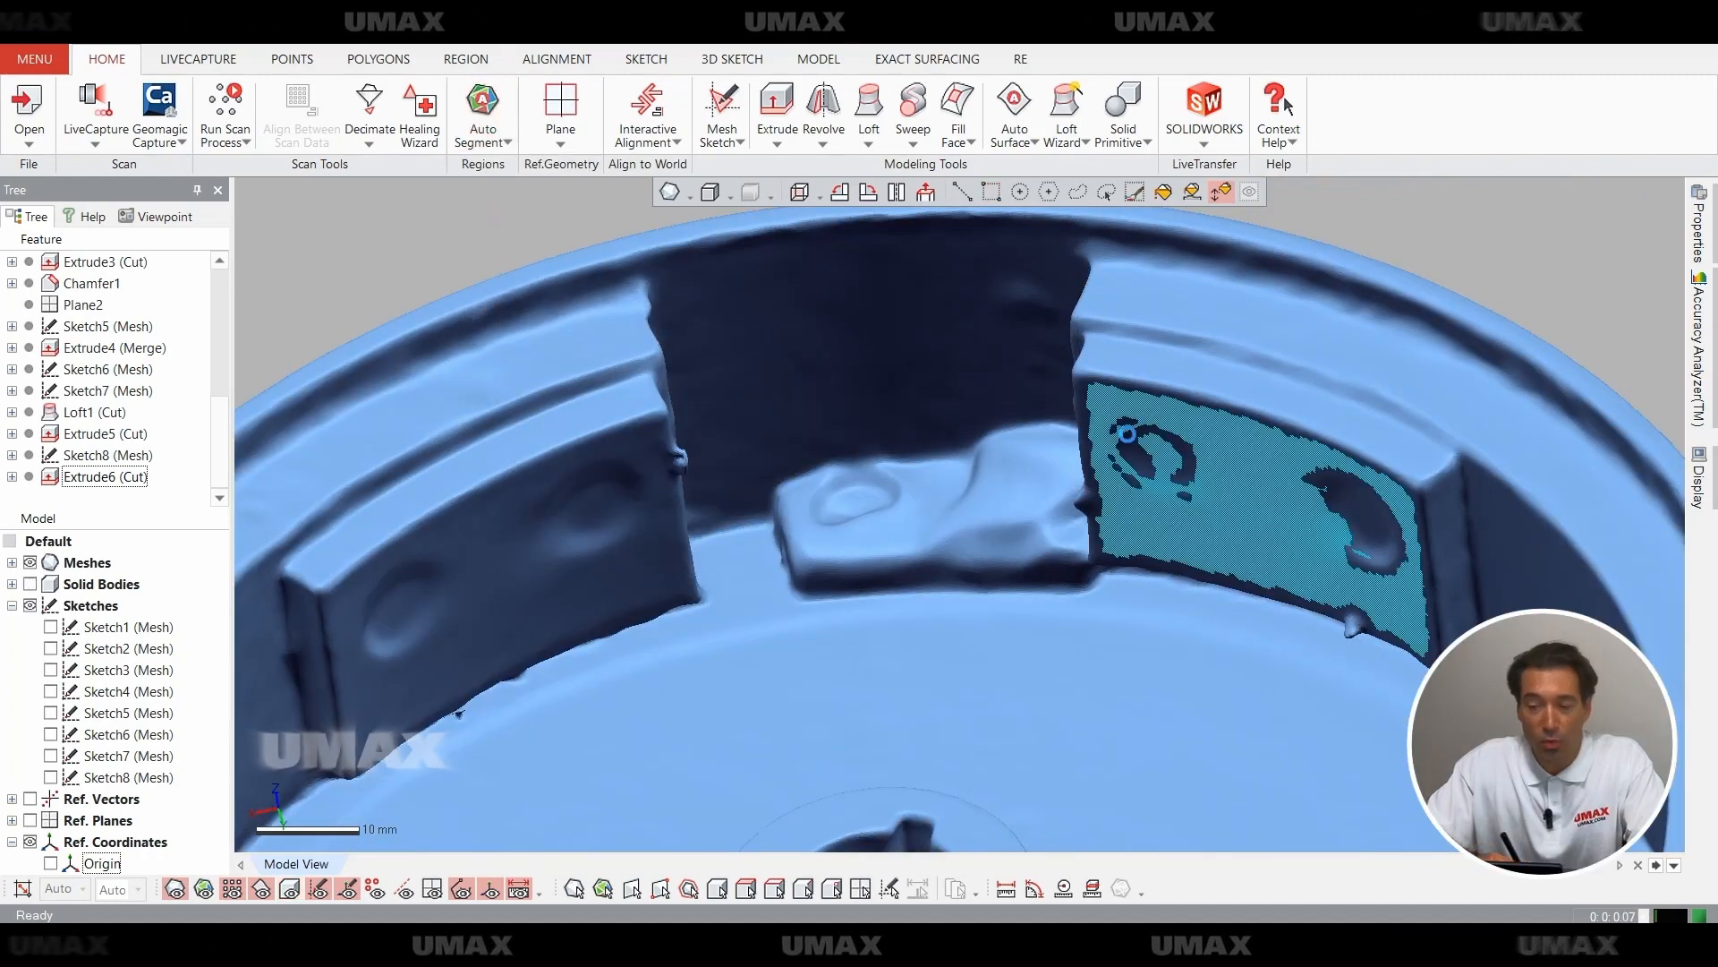
scroll(984, 512, "down", 2)
right_click_drag(900, 562, 911, 508)
right_click_drag(1104, 583, 1005, 375, "shift")
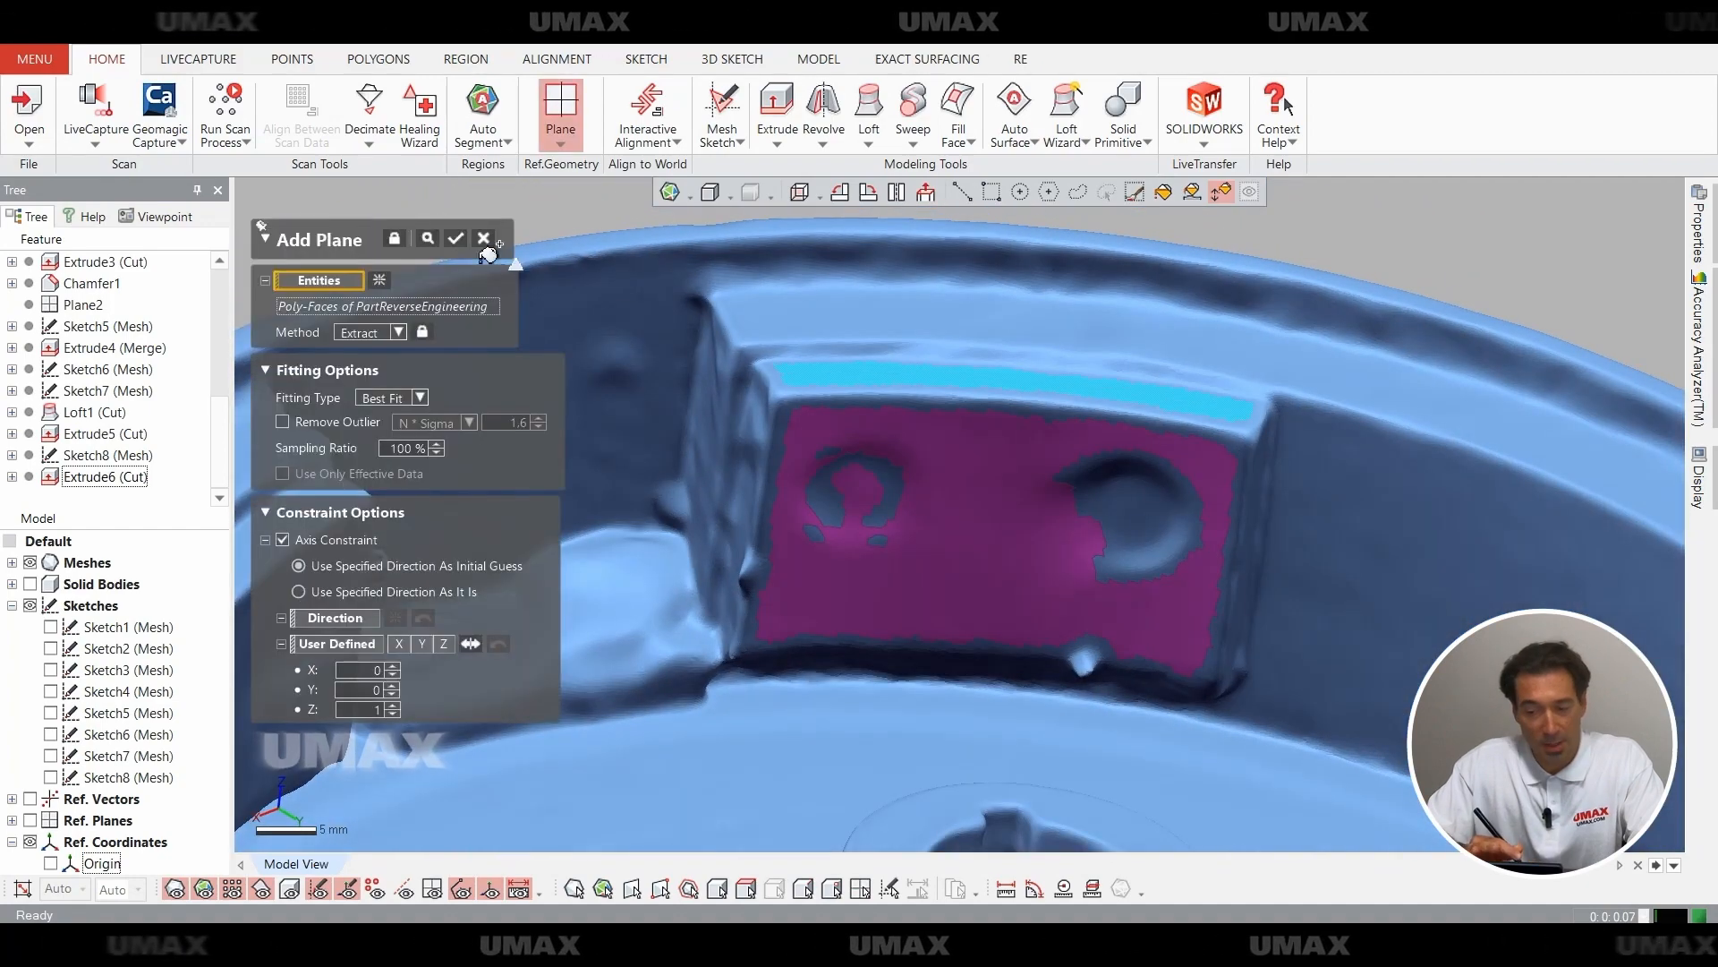
left_click(448, 234)
Clip the view with an Inside Box clip around the rim portion that carries the two wall blocks.
scroll(895, 537, "down", 5)
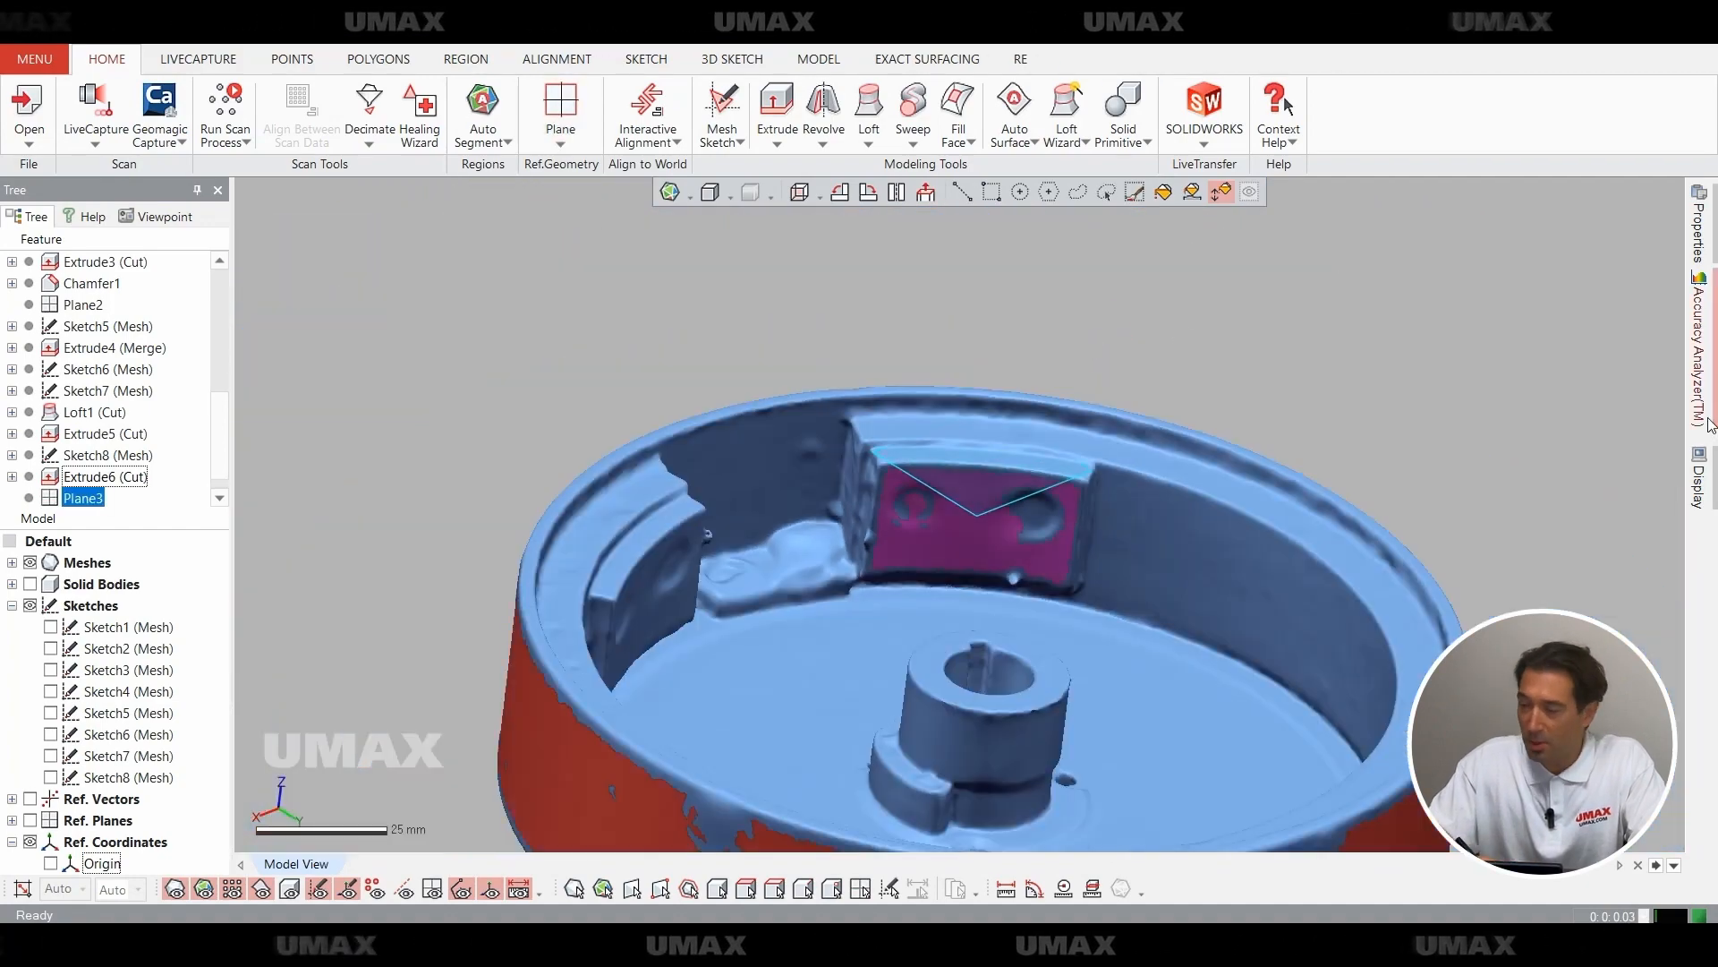
left_click(1698, 479)
left_click(1541, 575)
left_click(331, 370)
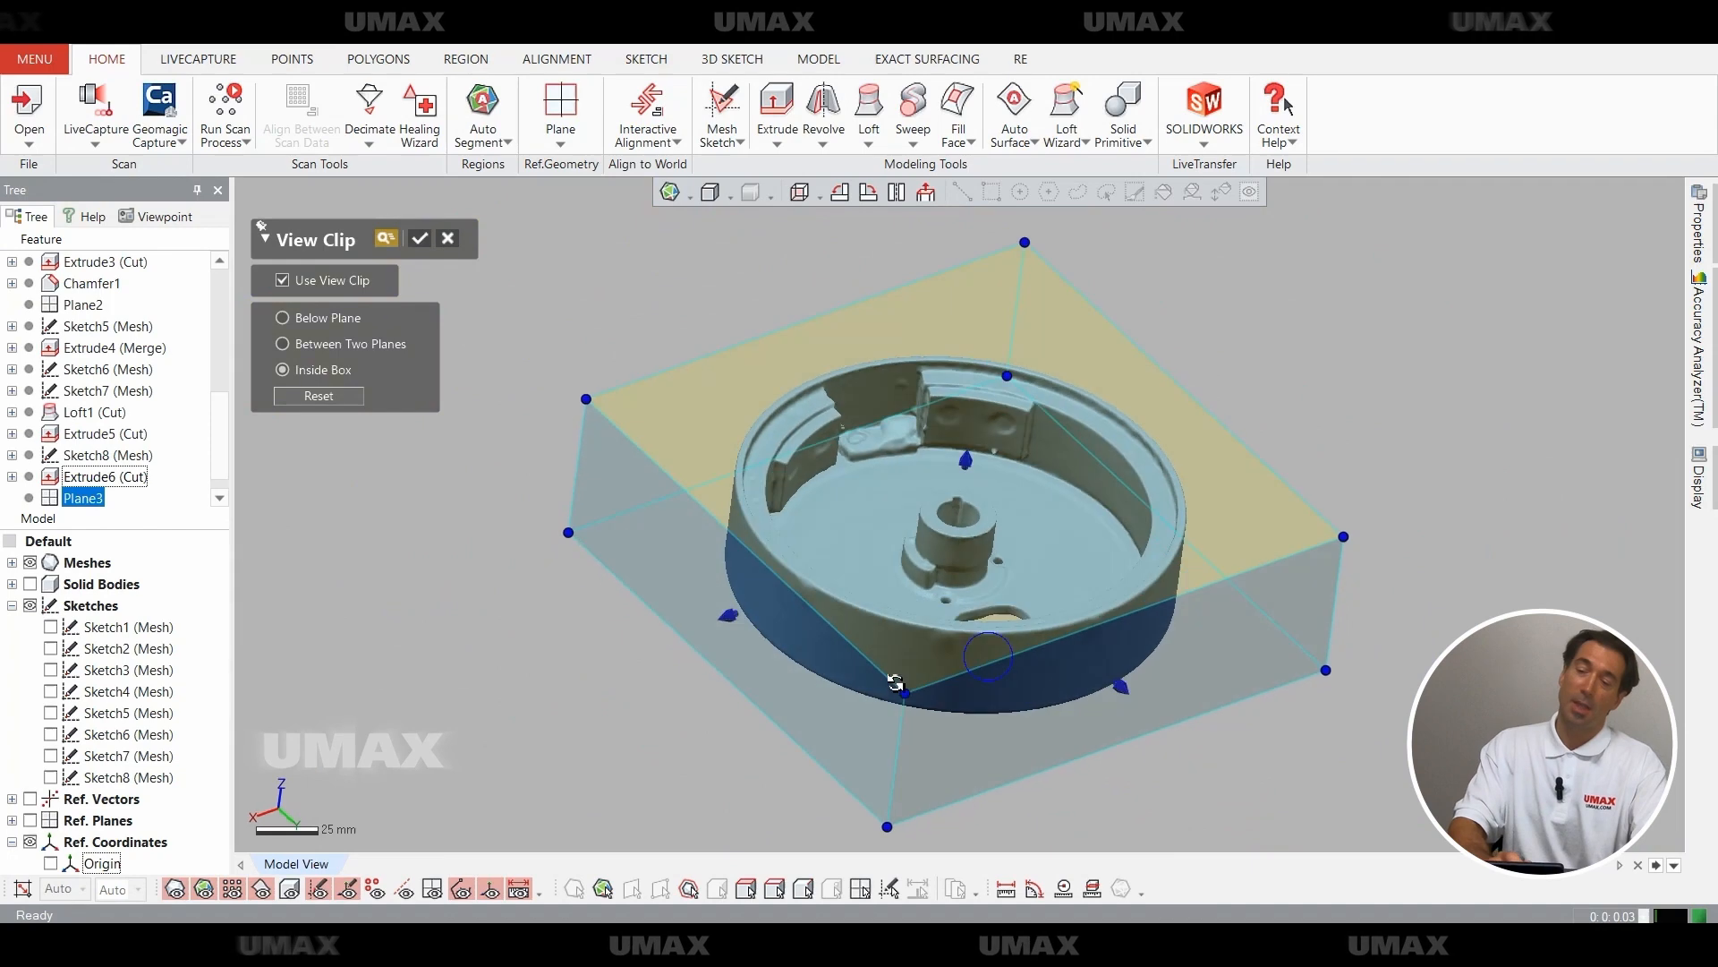
left_click_drag(1088, 719, 950, 483)
left_click(420, 238)
Create a plane offset about 25.5 mm down from the block's top plane, at the block's lower edge.
scroll(940, 582, "up", 4)
right_click_drag(939, 583, 924, 614)
left_click(561, 106)
left_click(82, 497)
mouse_move(939, 537)
right_mouse_down()
mouse_move(951, 492)
mouse_move(940, 537)
right_mouse_up()
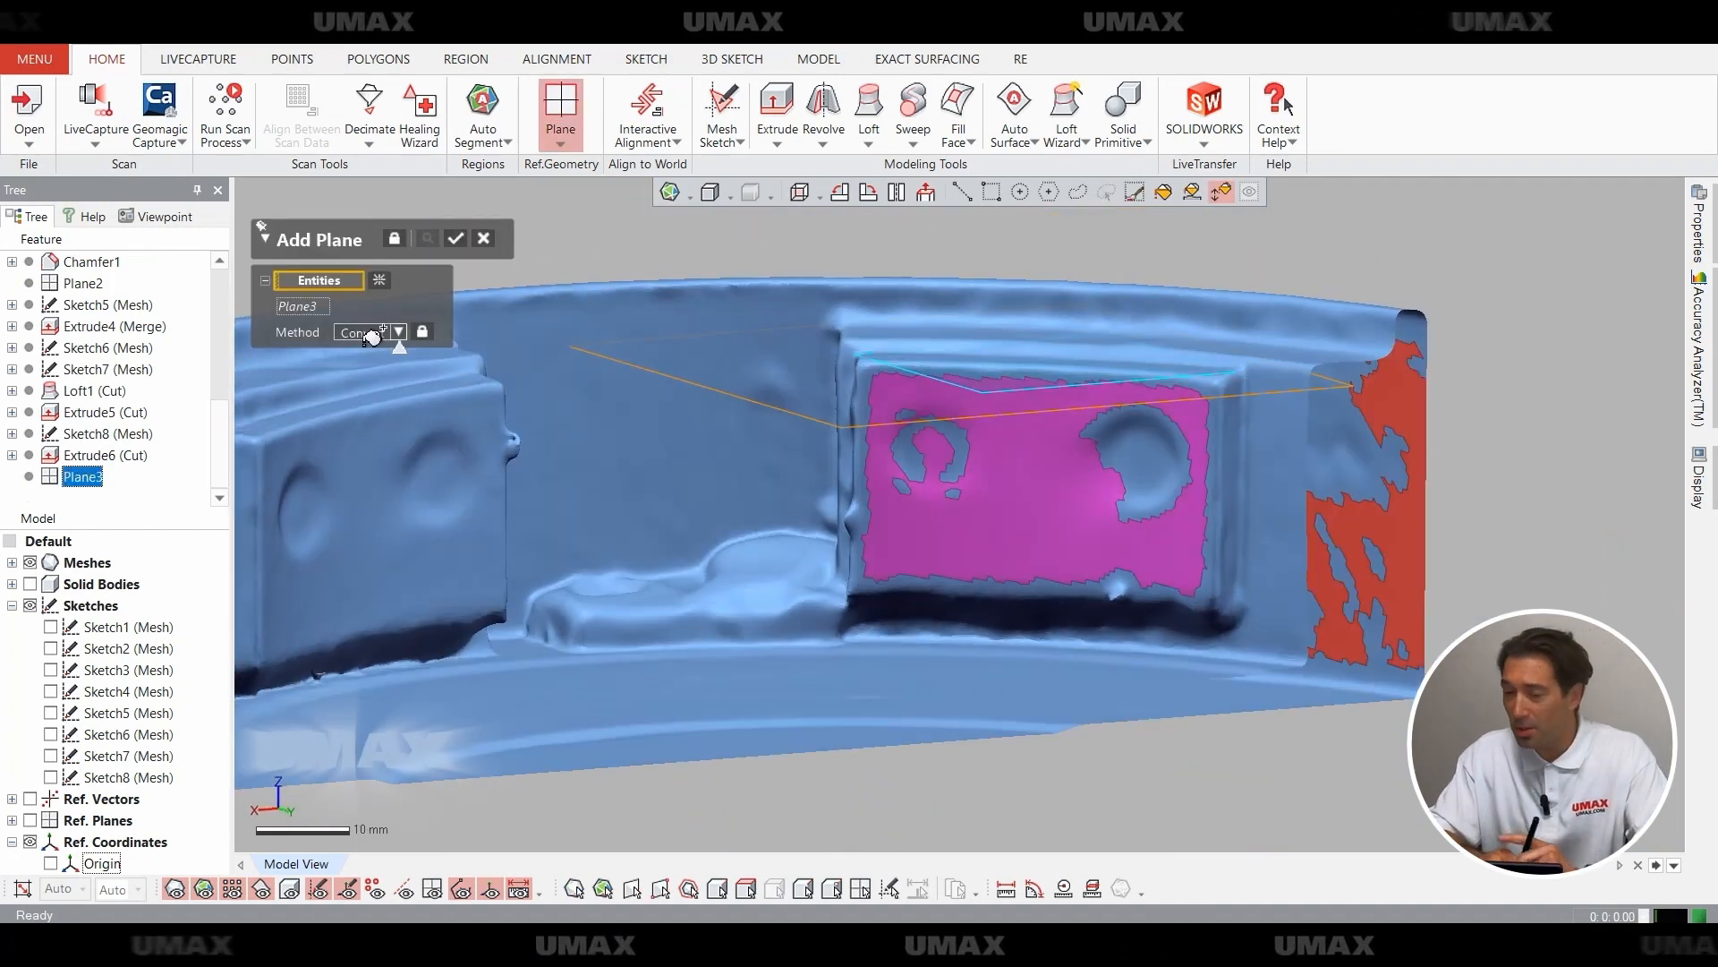
left_click(398, 332)
left_click(392, 491)
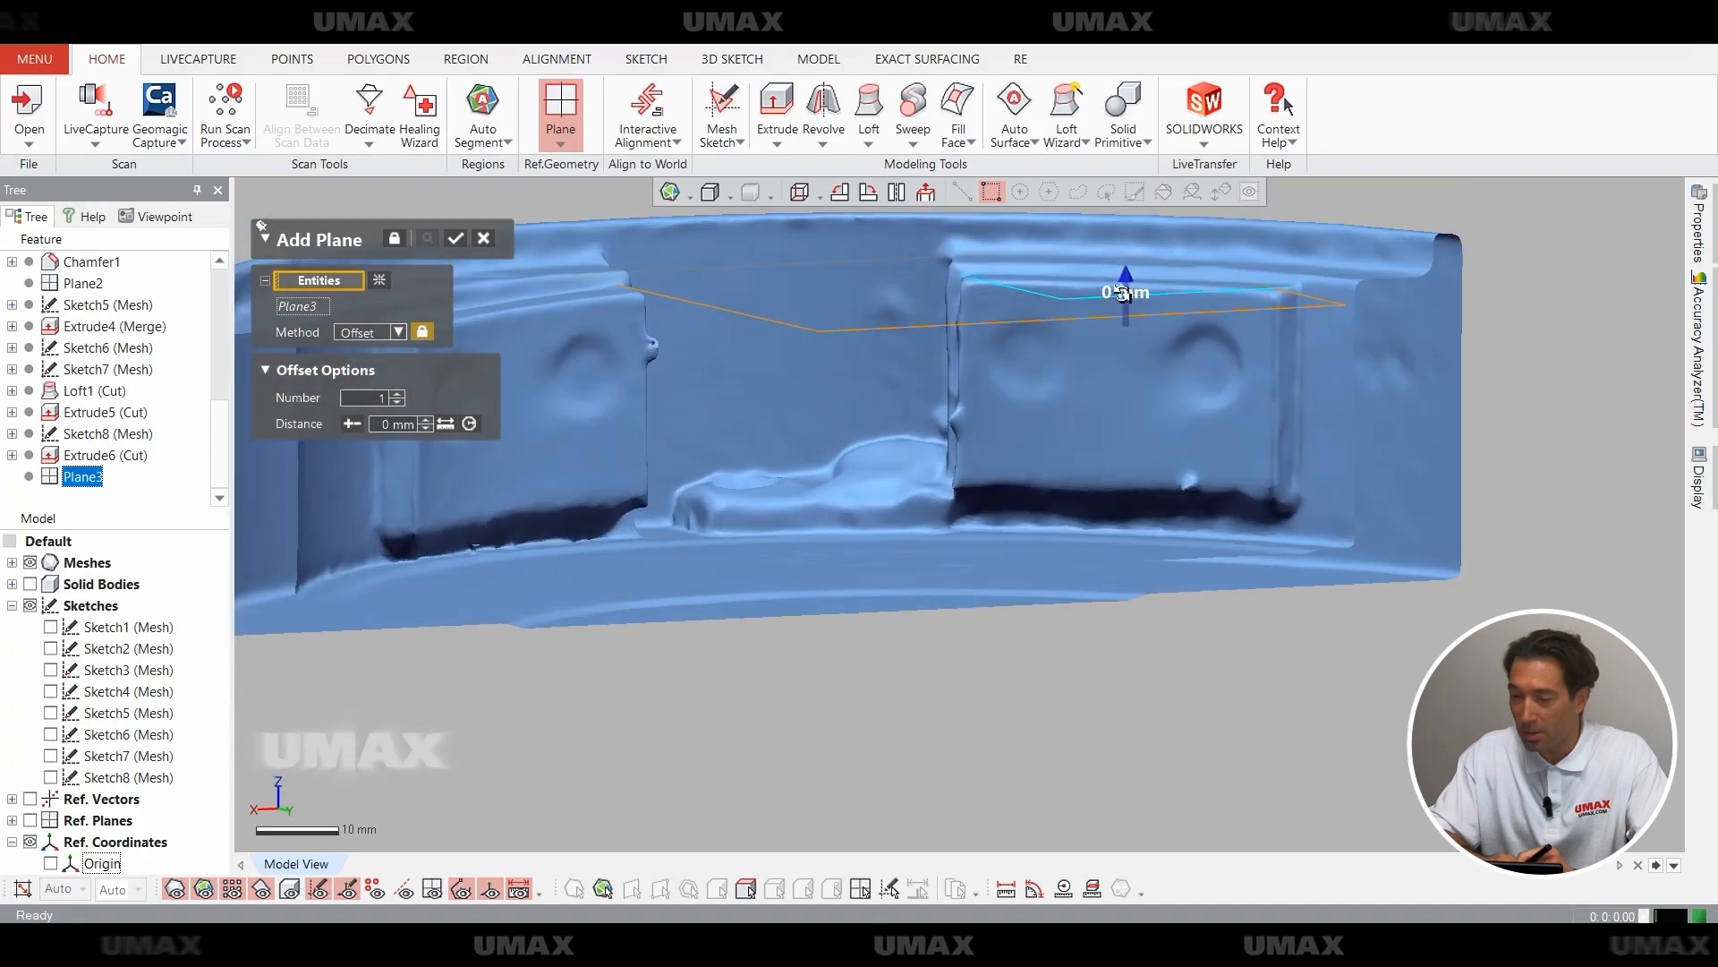
right_click_drag(1124, 488, 1032, 582)
key("alt+1")
key("alt+5")
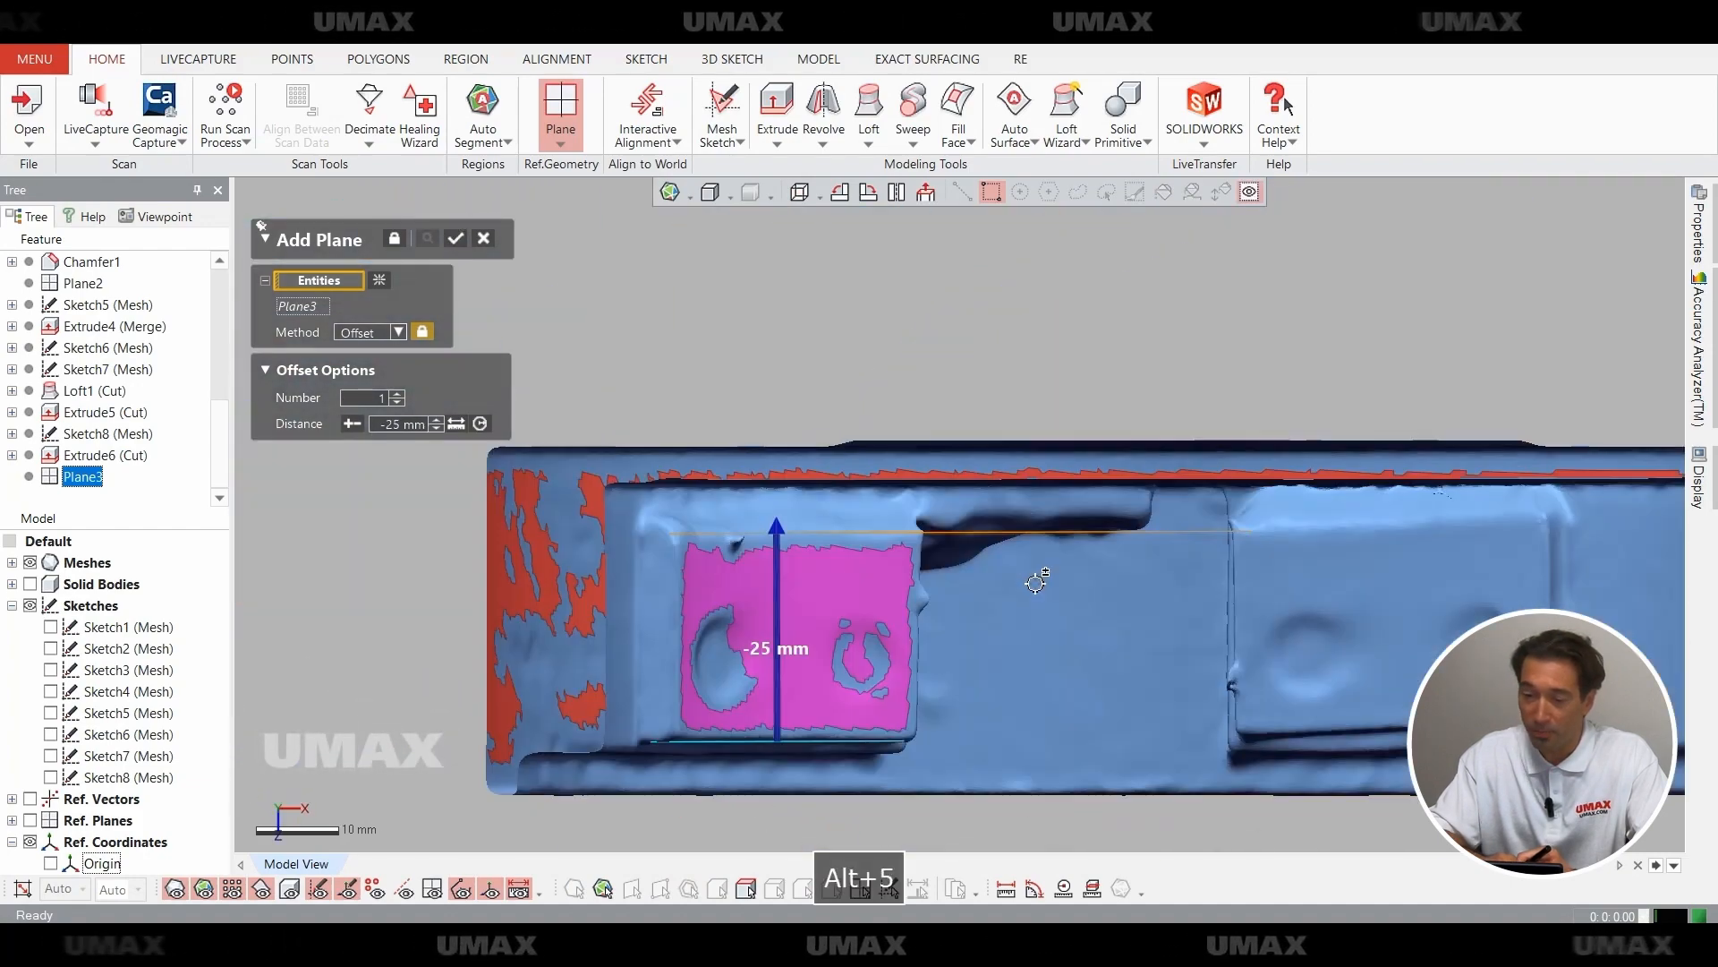
scroll(1212, 561, "up", 3)
left_click_drag(1217, 452, 1217, 433)
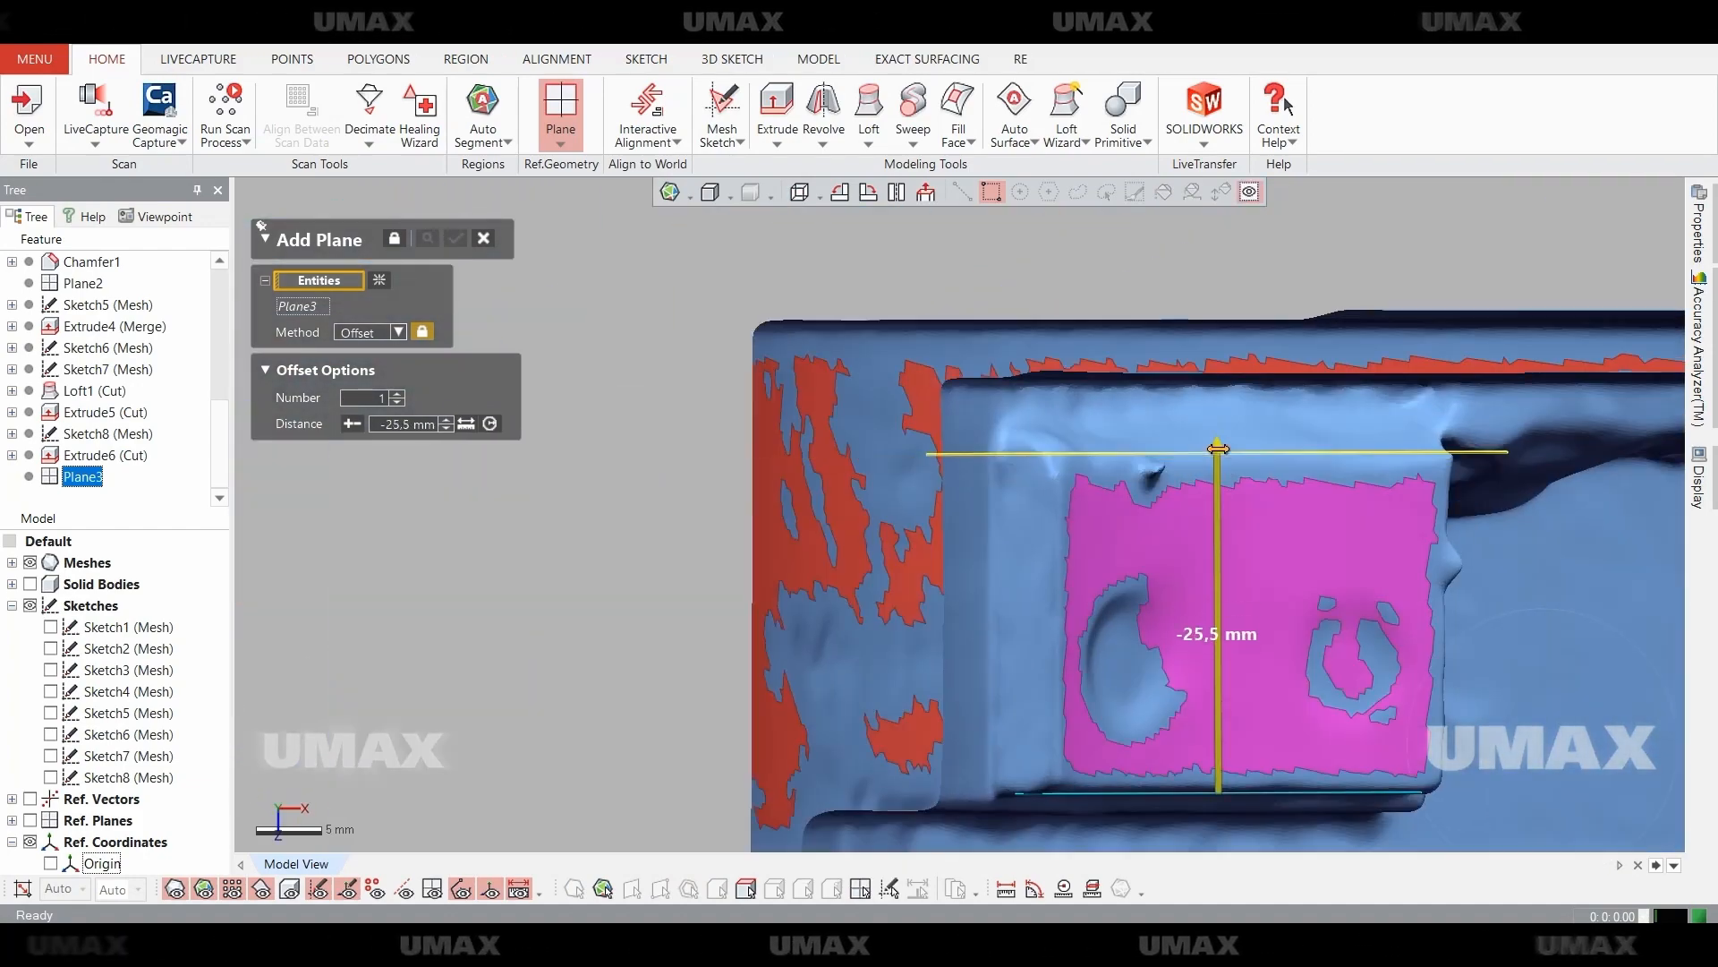
left_click(456, 238)
Fit a plane to the other block's top face and offset another plane downward from it.
right_click_drag(951, 690, 1217, 209)
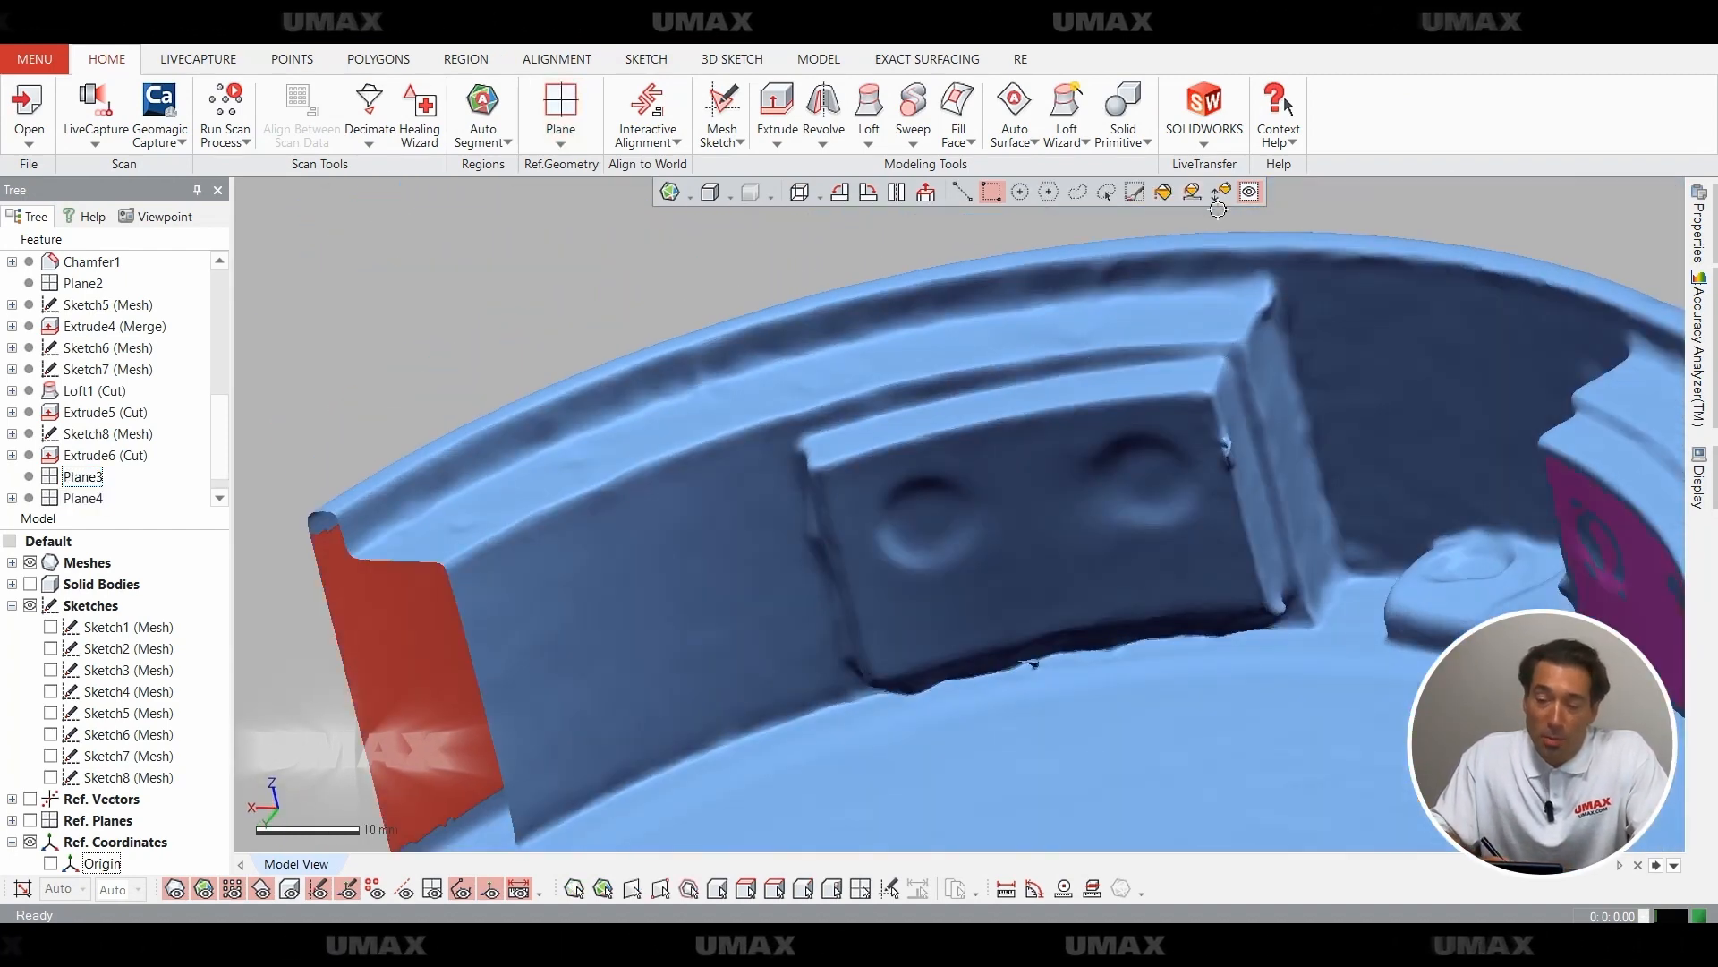
left_click(558, 116)
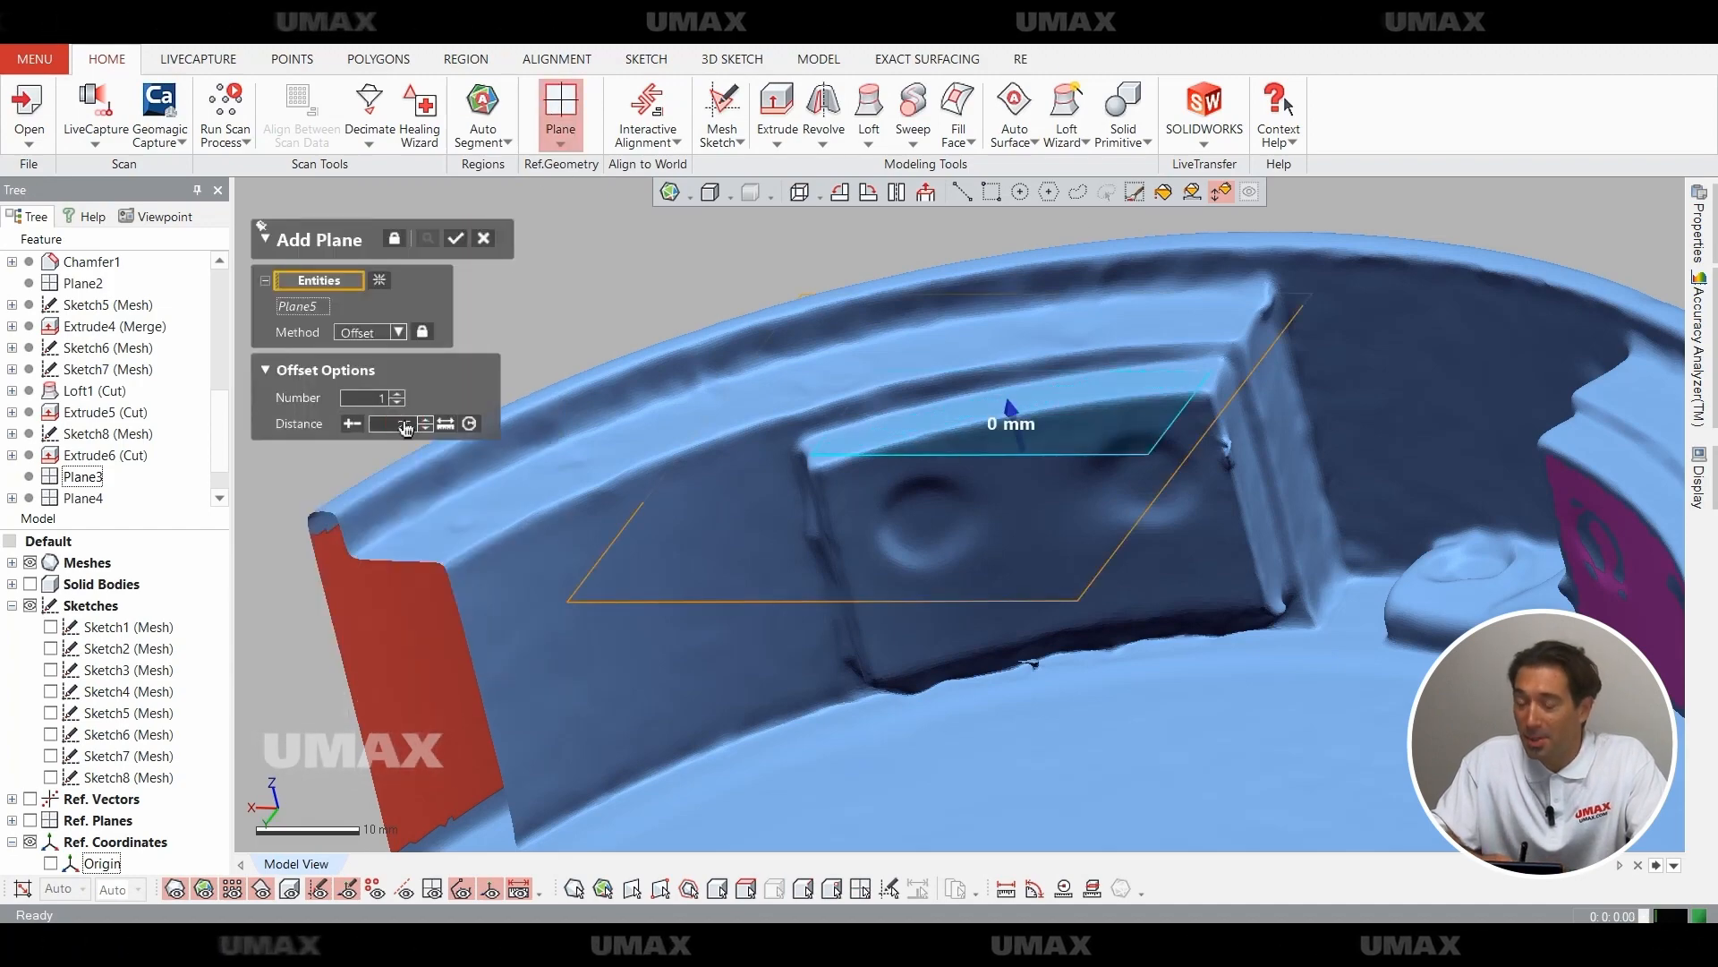
left_click(352, 423)
right_click_drag(1003, 501, 1020, 415)
left_click(456, 238)
Start a planar mesh sketch on the first block's top plane, with its section offset 15 mm through both blocks.
scroll(1158, 599, "down", 3)
right_click_drag(1159, 599, 1463, 504)
scroll(1180, 576, "down", 3)
scroll(1463, 504, "up", 4)
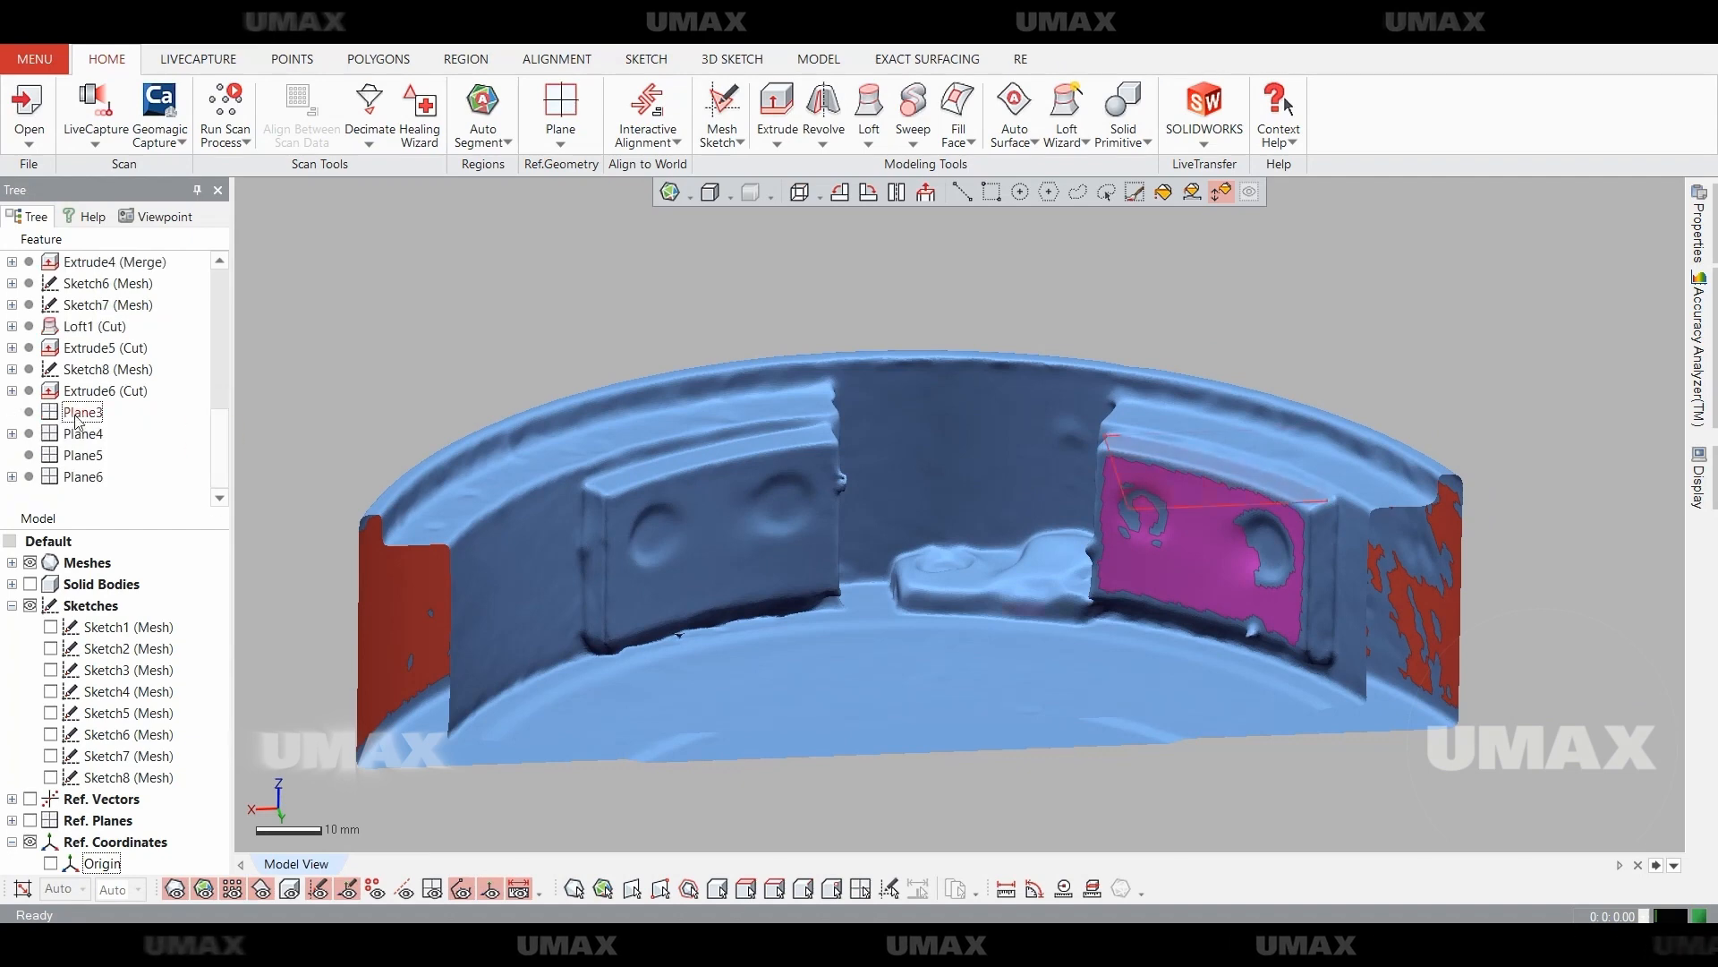
left_click(722, 112)
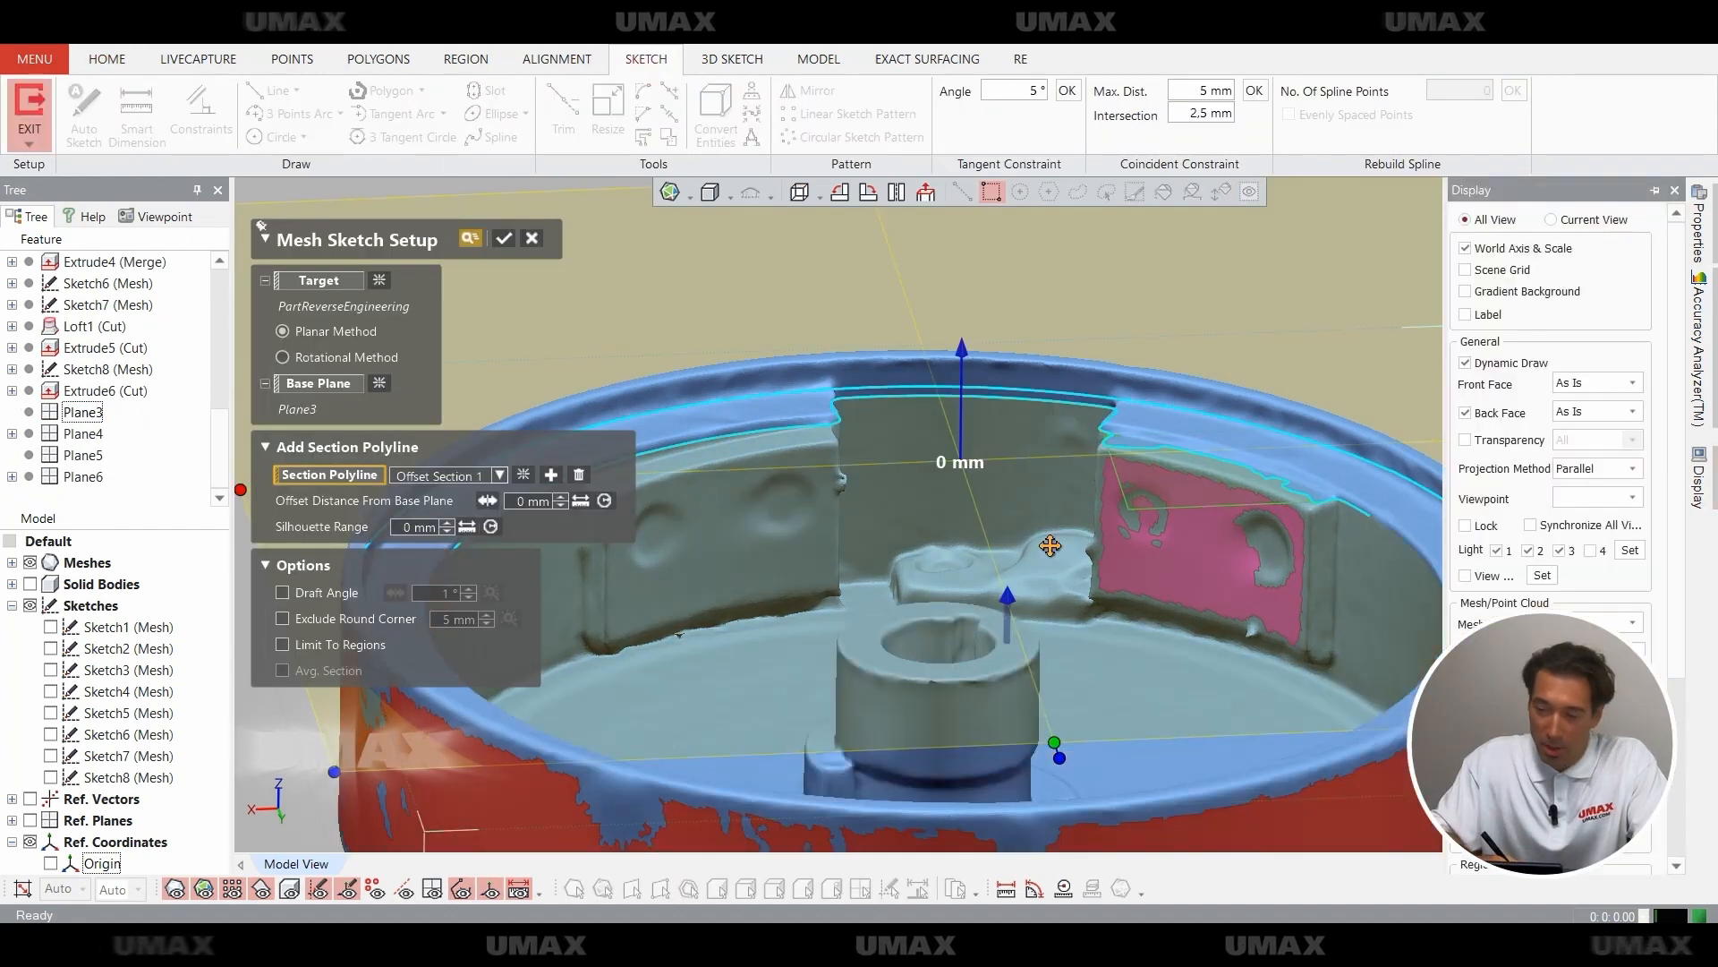
left_click(204, 887)
scroll(1097, 591, "down", 3)
right_click_drag(1097, 590, 1142, 545)
scroll(1143, 545, "up", 1)
left_click_drag(1125, 291, 1155, 371)
right_click_drag(1155, 371, 1128, 658)
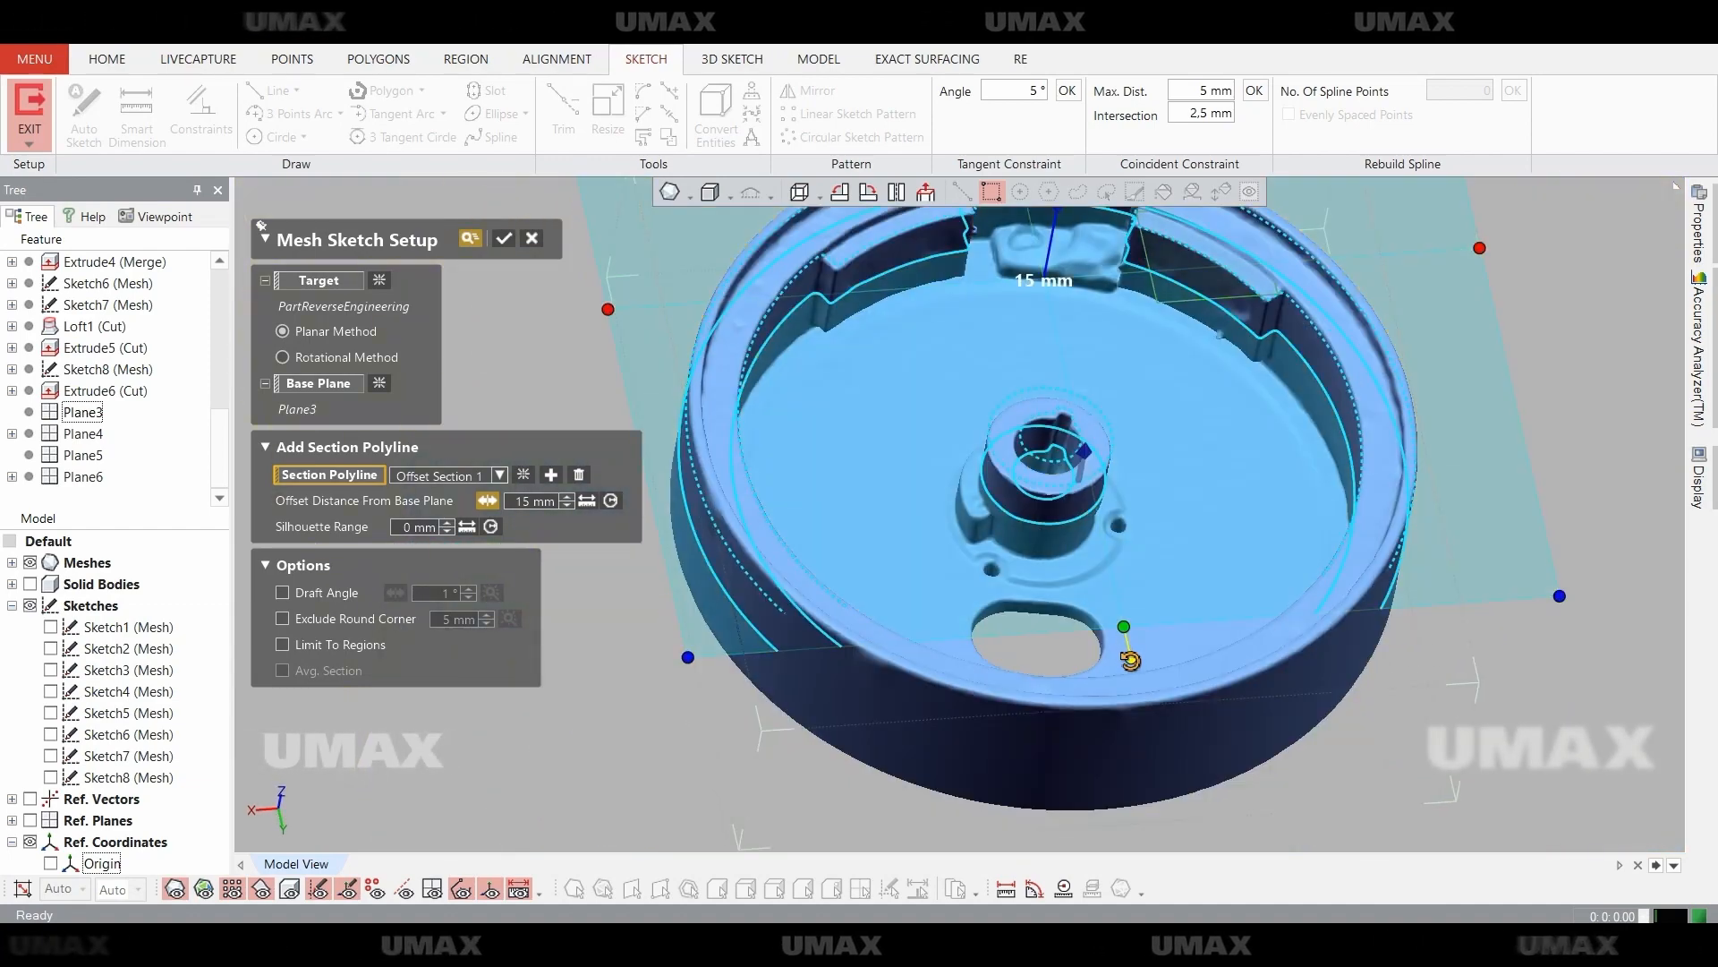
Adjust the section plane across the blocks and accept the mesh sketch setup.
scroll(1078, 380, "up", 3)
right_click_drag(1081, 366, 1027, 403, "ctrl")
right_click_drag(1126, 739, 1110, 640)
left_click_drag(970, 231, 972, 251)
right_click_drag(1056, 430, 962, 506)
left_click(504, 237)
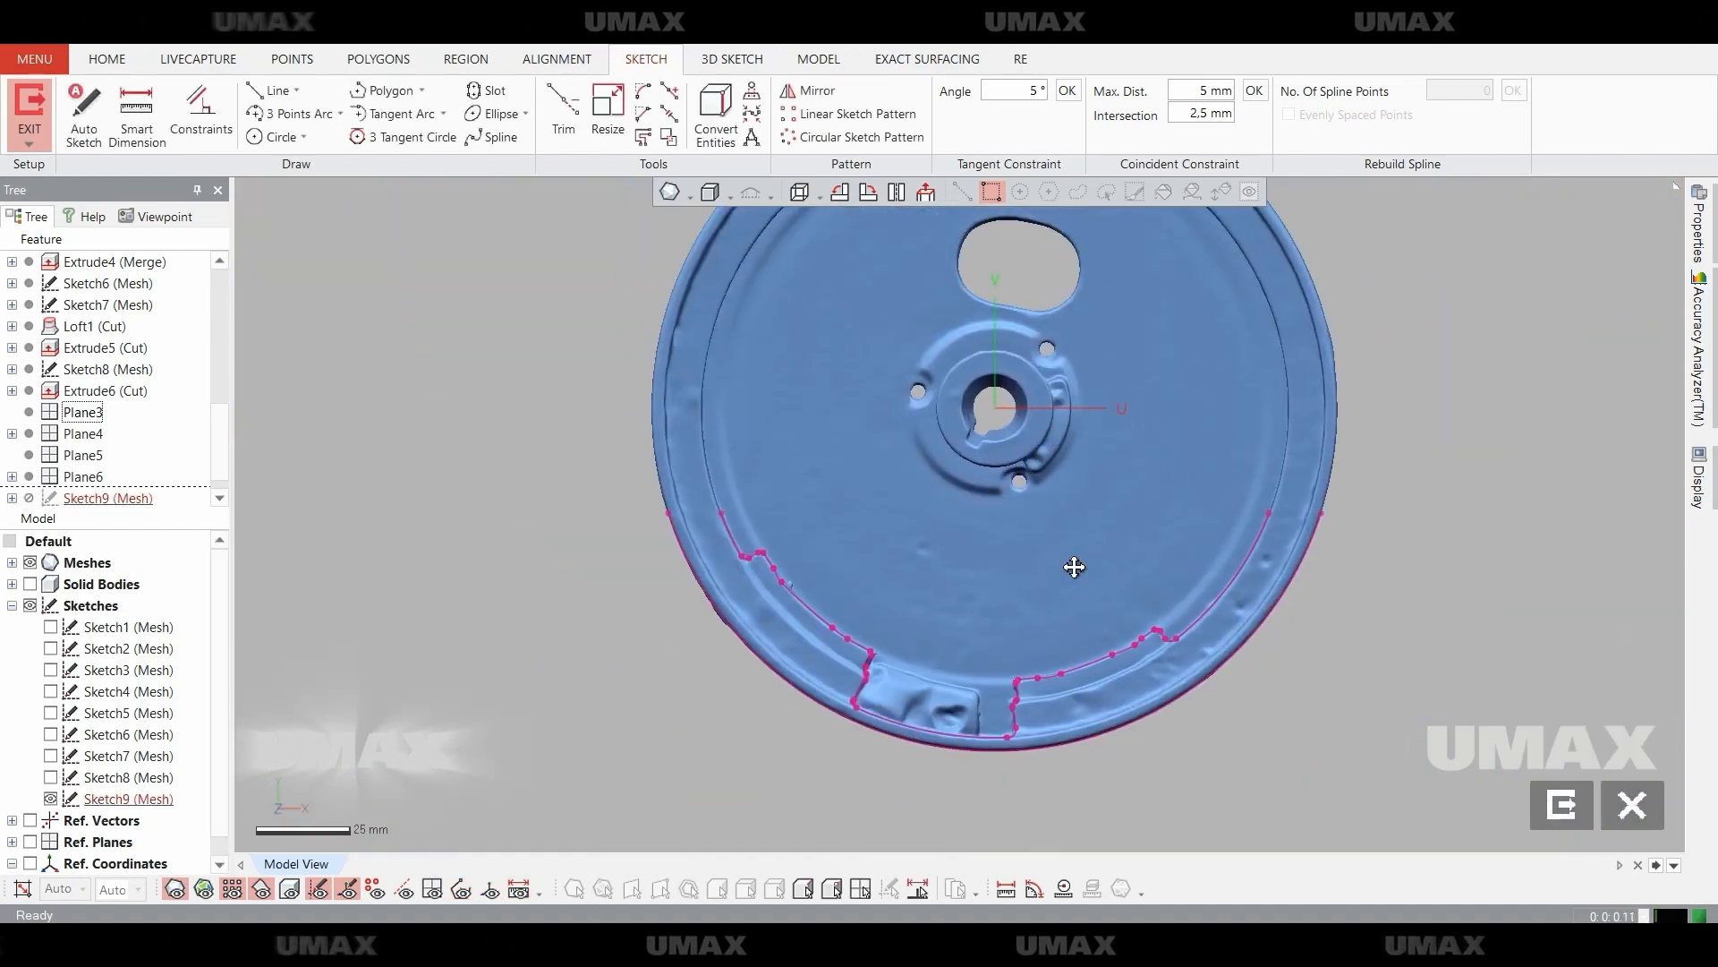
Fit a circle to the section curves along the inner faces of both blocks.
key("ctrl+s")
key("ctrl+1")
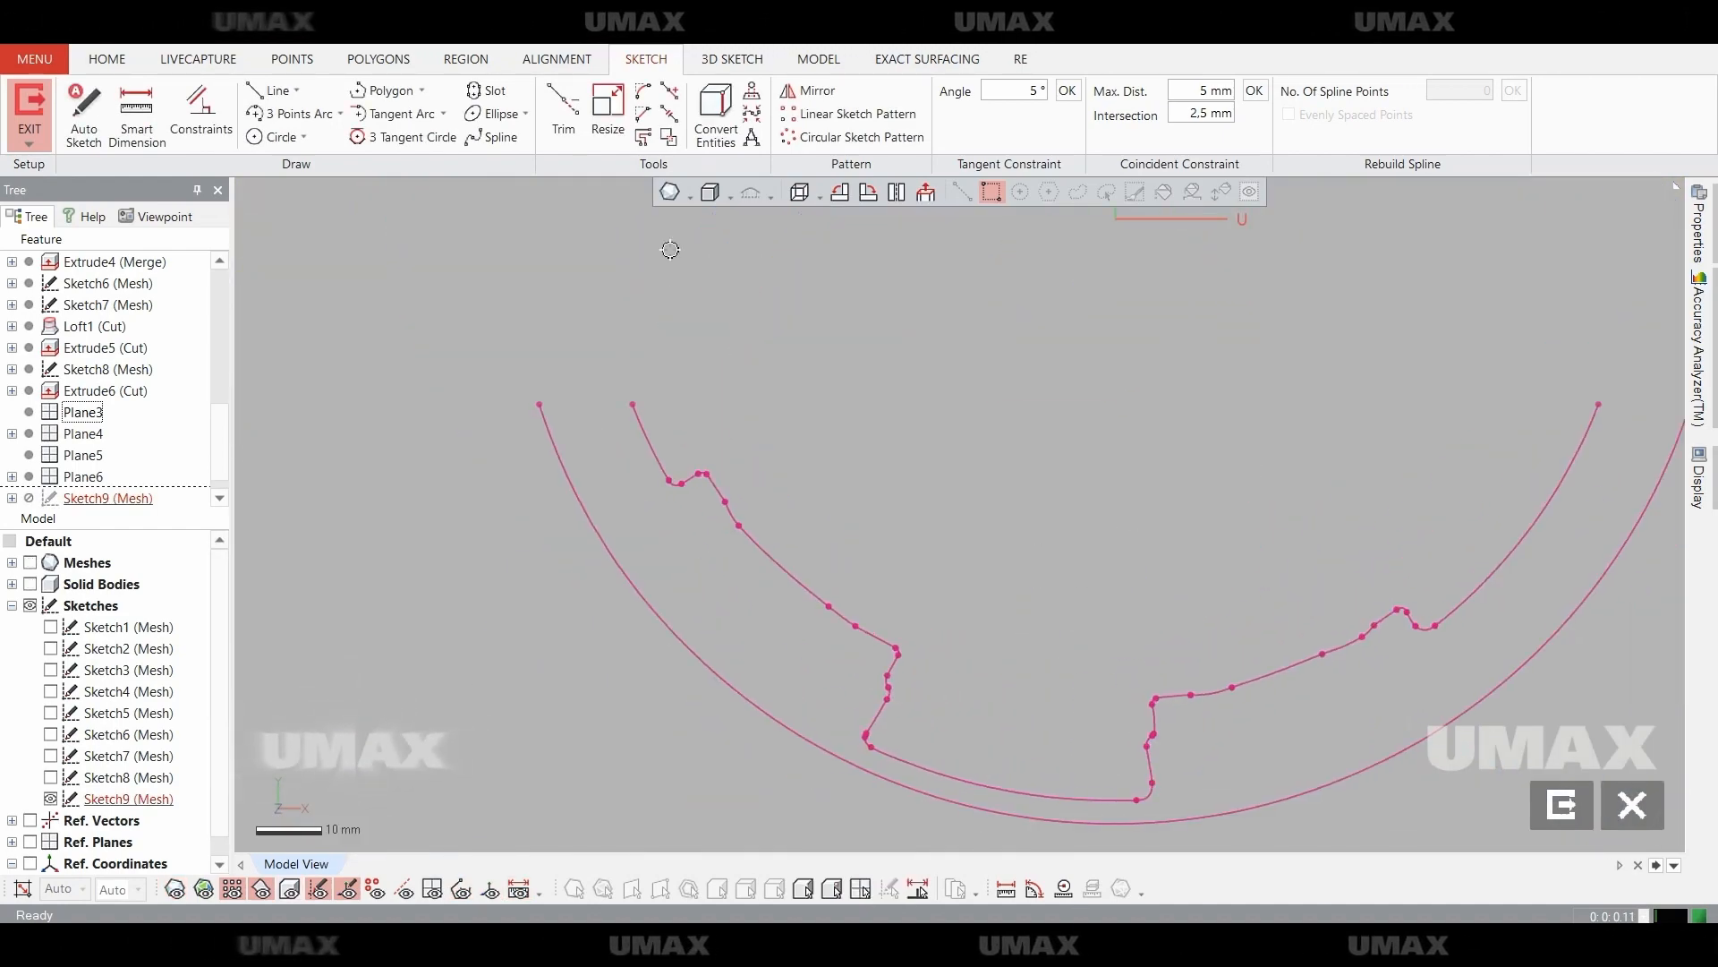
key("c")
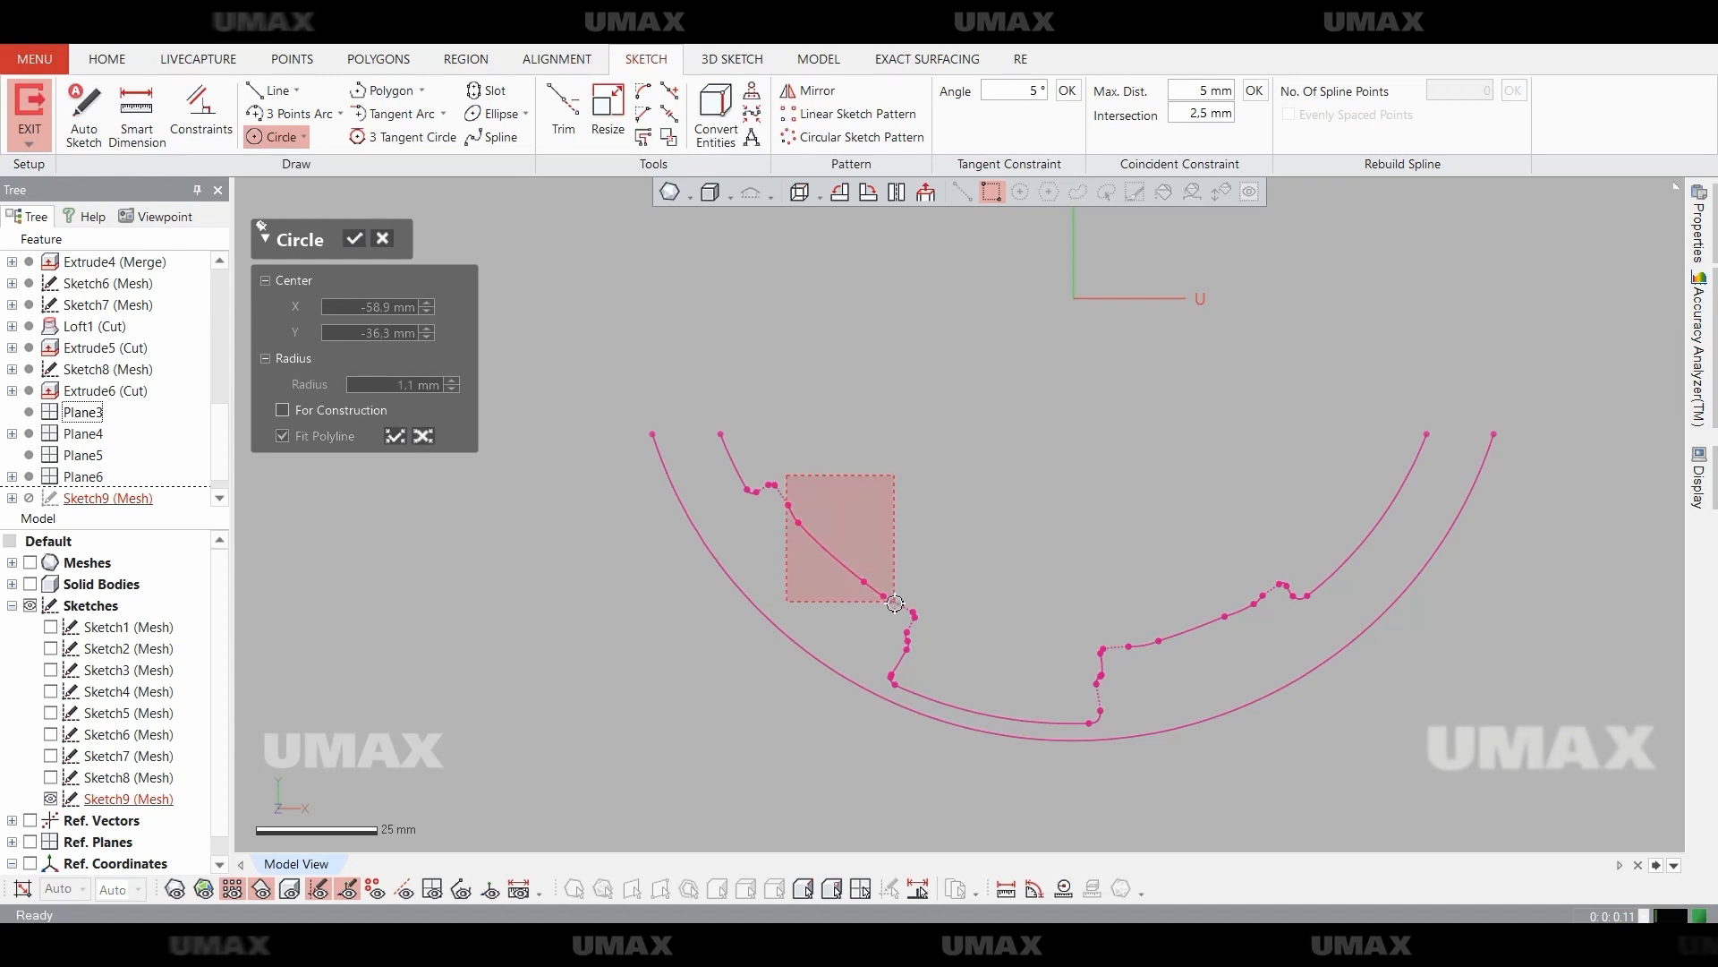
left_click(356, 243)
Draw four radial lines from the circle's centre along the side ends of the two blocks.
key("ctrl+s")
key("ctrl+1")
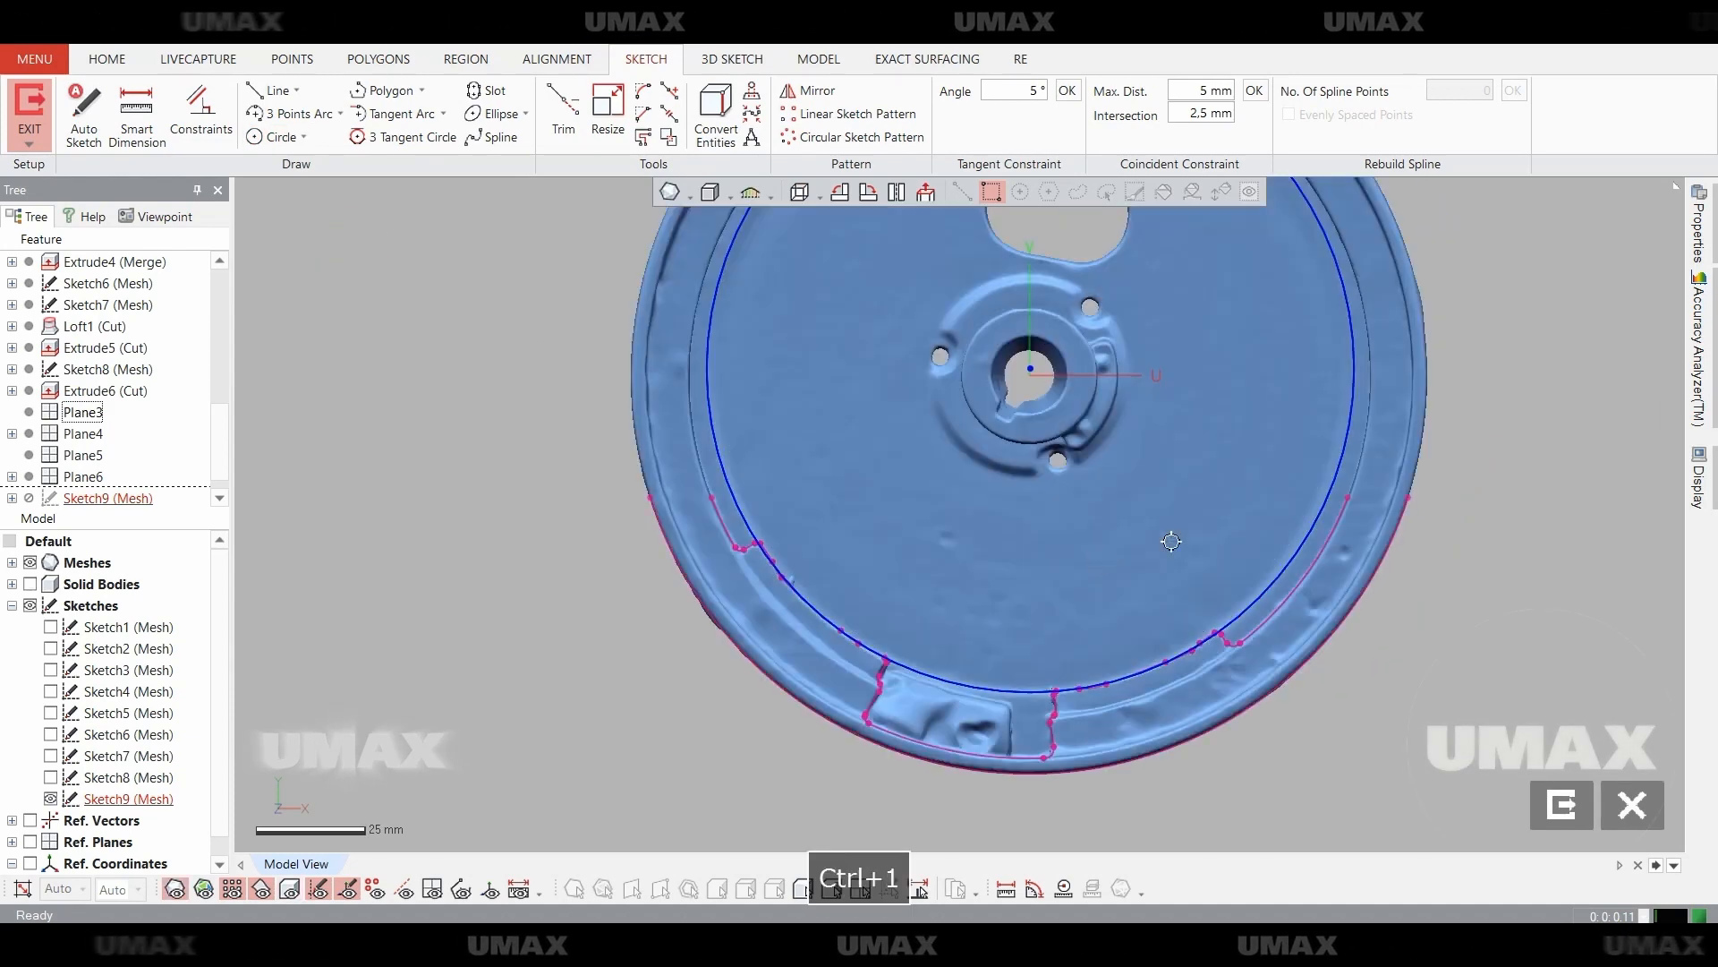
right_click_drag(1021, 540, 1032, 467, "shift")
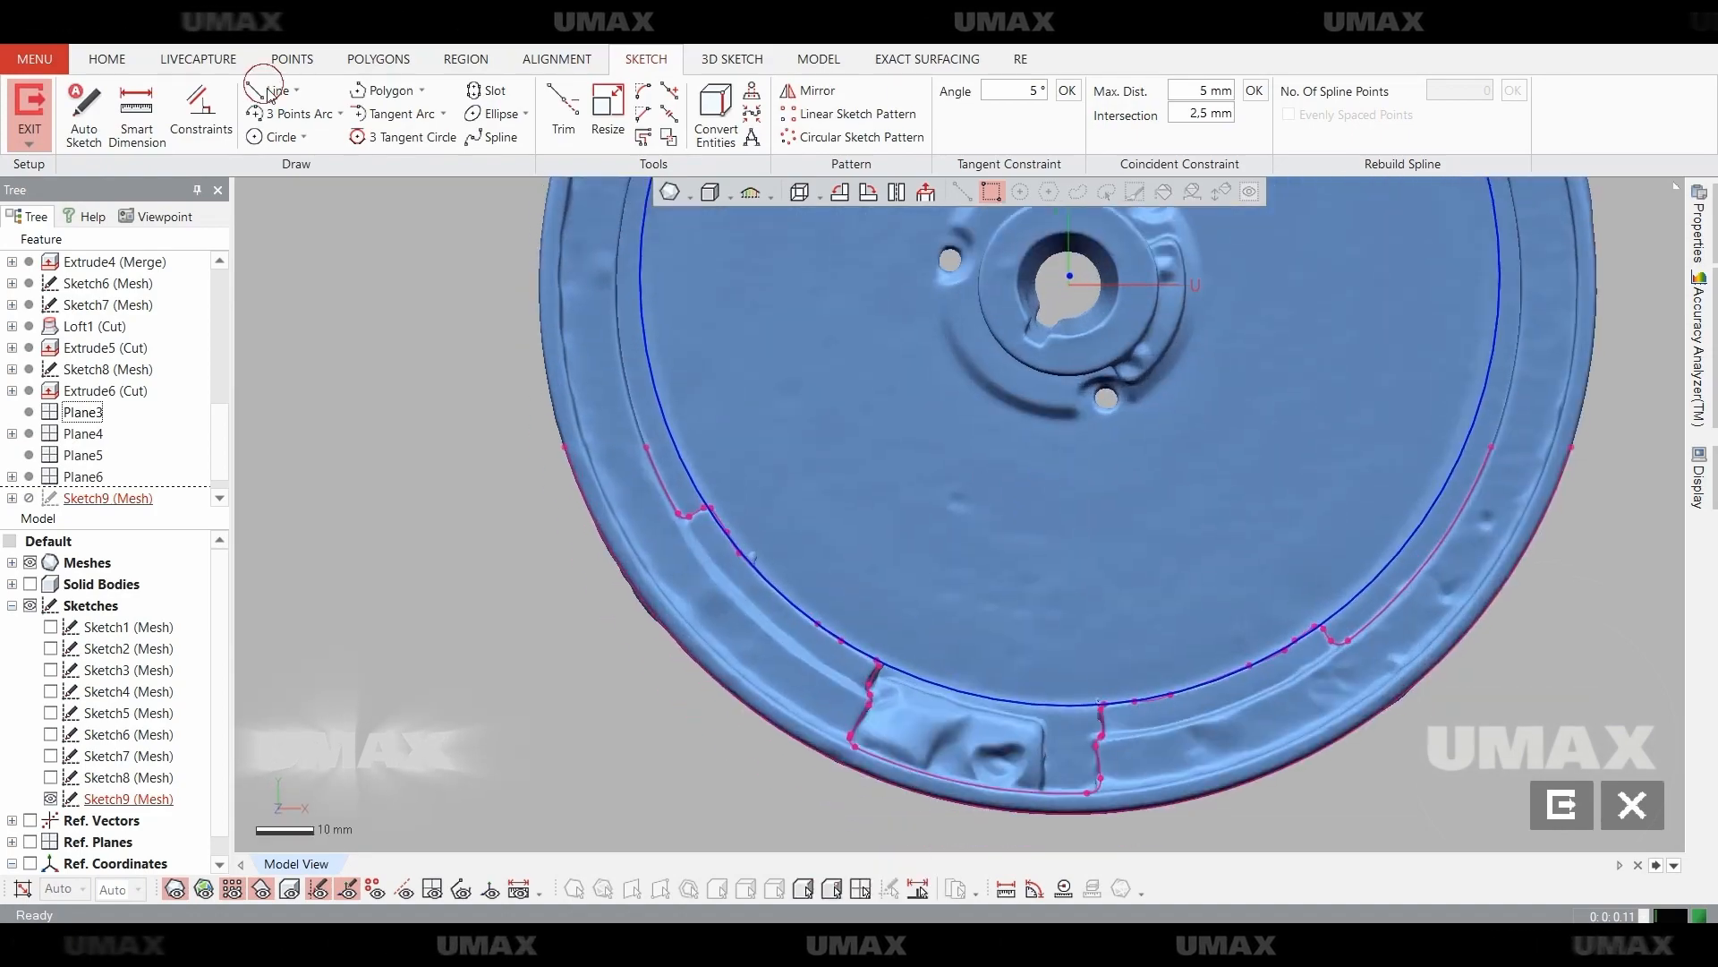
left_click(262, 90)
left_click(1070, 277)
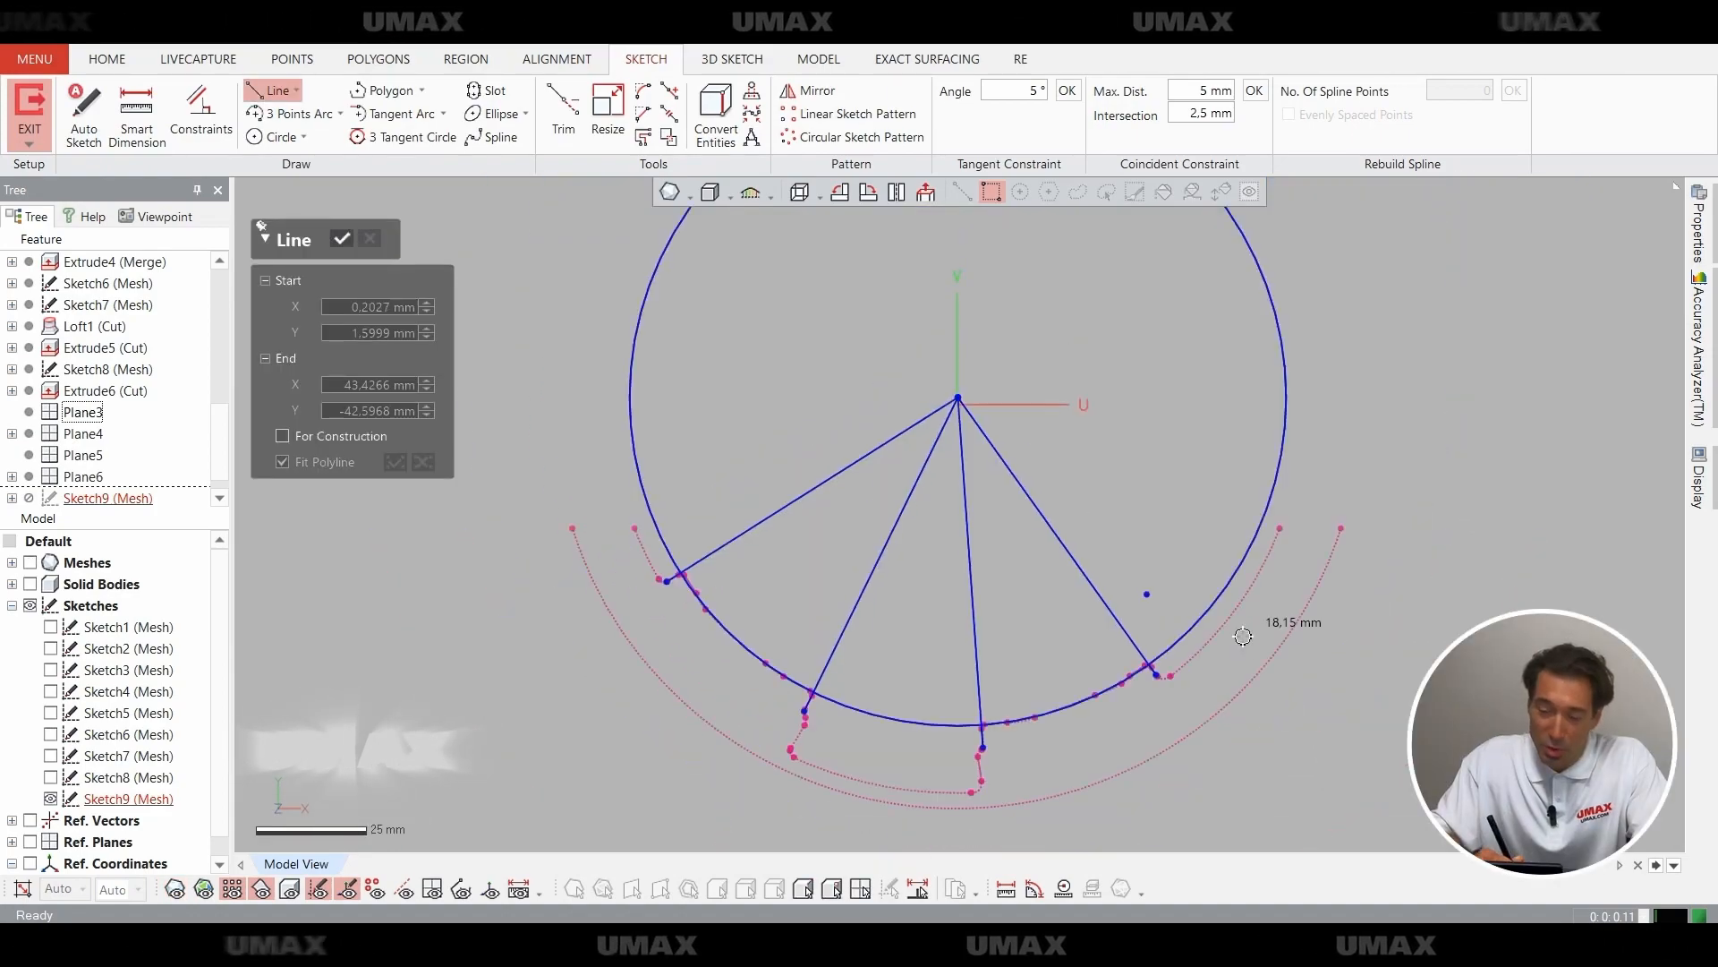
key("Escape")
Convert the solid's inner wall edges on both sides of the gap into sketch arcs and extend them to the radial lines.
key("ctrl+5")
mouse_move(1181, 737)
right_mouse_down()
mouse_move(1013, 787)
mouse_move(997, 522)
mouse_move(1002, 604)
mouse_move(939, 717)
mouse_move(815, 515)
right_mouse_up()
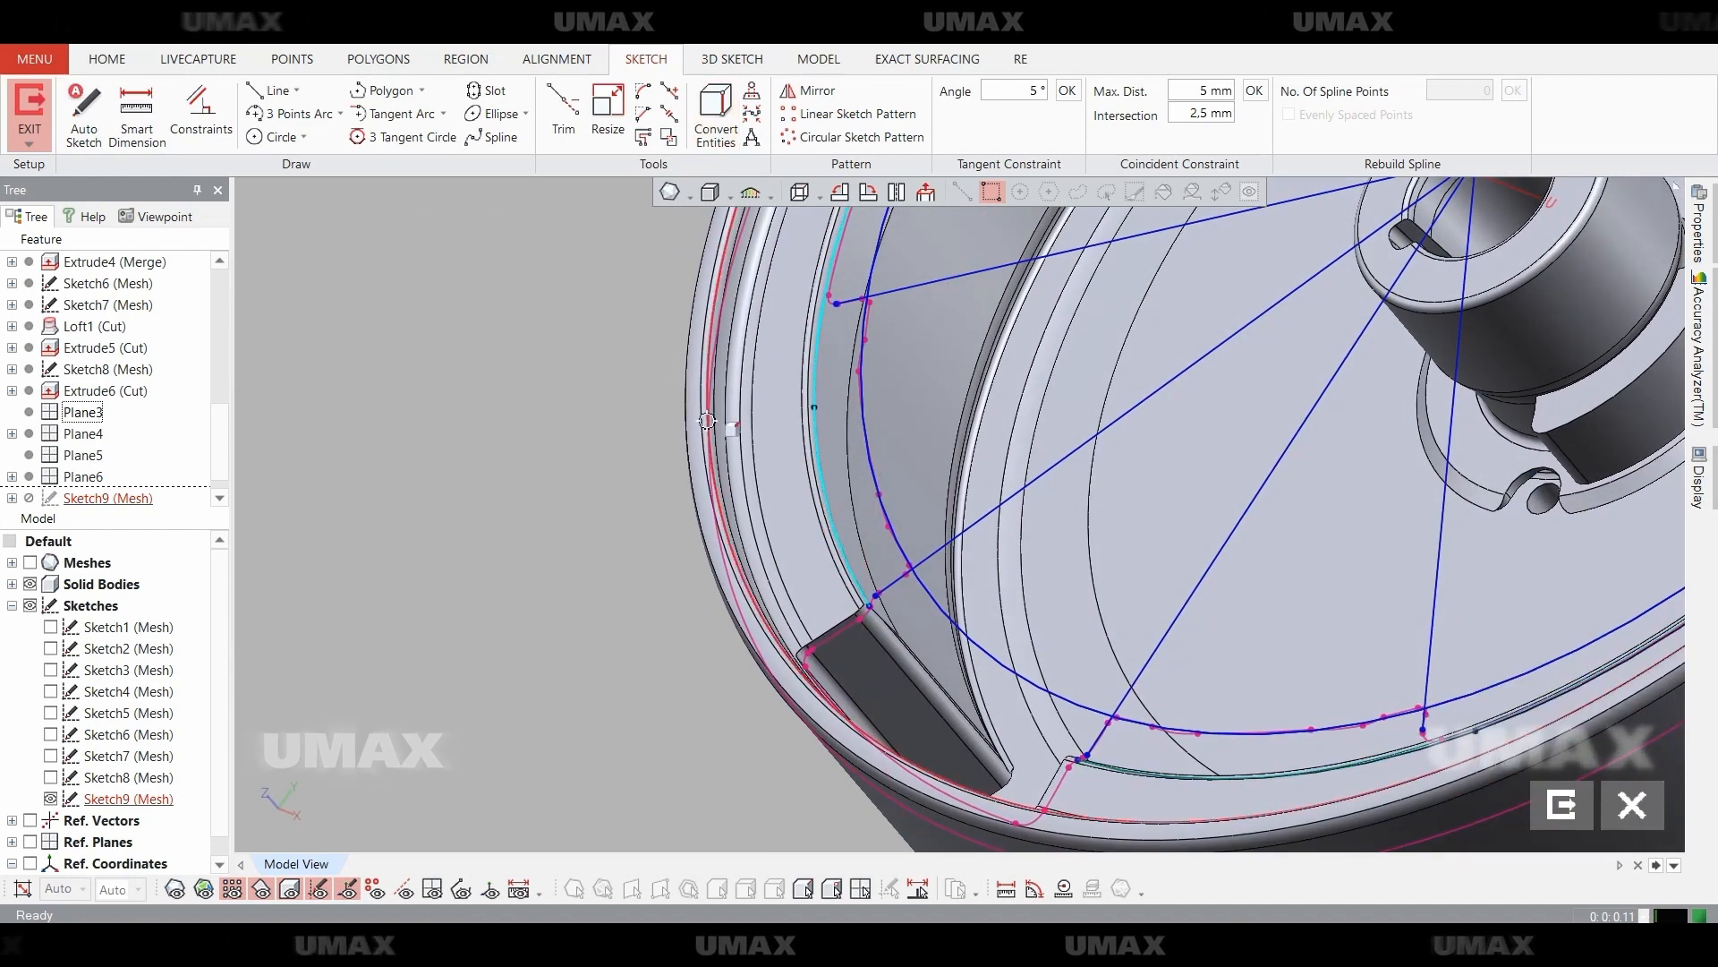
key("ctrl+shift+a")
key("Escape")
right_click_drag(953, 725, 1083, 752, "shift")
right_click_drag(1083, 752, 878, 665, "ctrl")
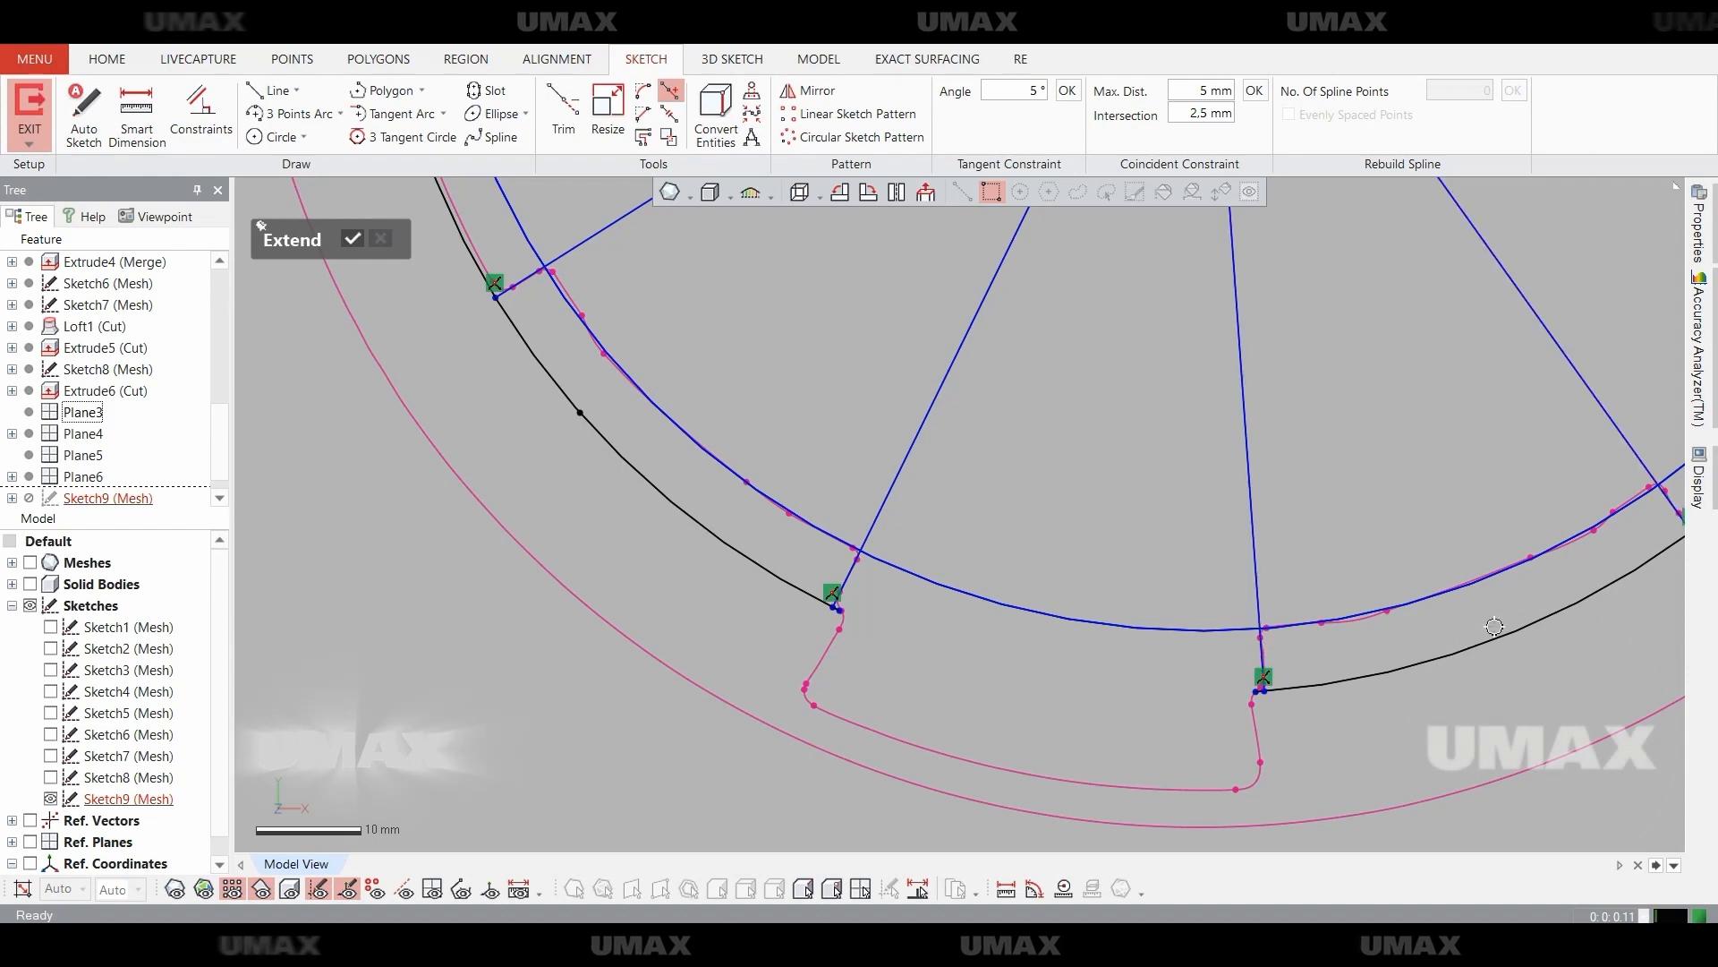
Trim the circle, arcs and radial lines to two closed block profiles and exit the sketch.
scroll(1494, 625, "down", 3)
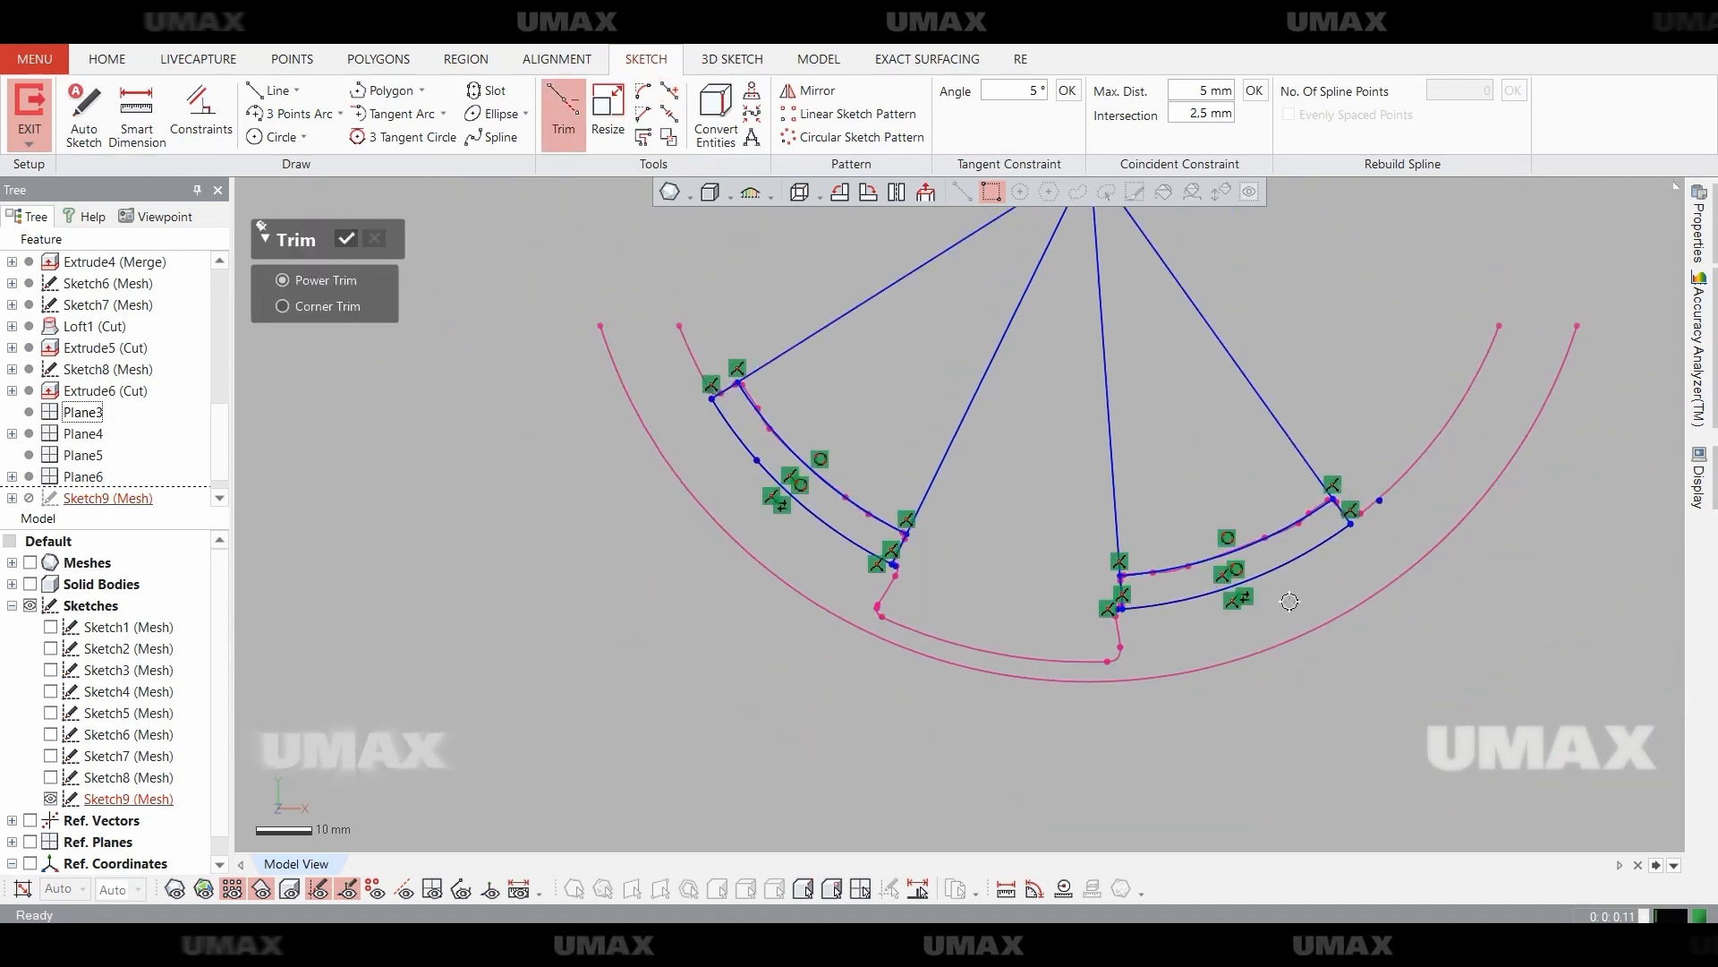
scroll(1070, 718, "up", 3)
left_click_drag(904, 475, 893, 492)
scroll(1251, 718, "down", 2)
right_click_drag(1674, 725, 1251, 719, "ctrl")
scroll(1239, 757, "down", 5)
right_click_drag(1493, 411, 1212, 582, "ctrl")
scroll(1212, 582, "up", 3)
left_click_drag(1343, 475, 1104, 460)
left_click_drag(626, 466, 537, 465)
scroll(755, 507, "down", 4)
right_click_drag(756, 506, 1220, 644, "ctrl")
left_click_drag(1146, 510, 877, 376)
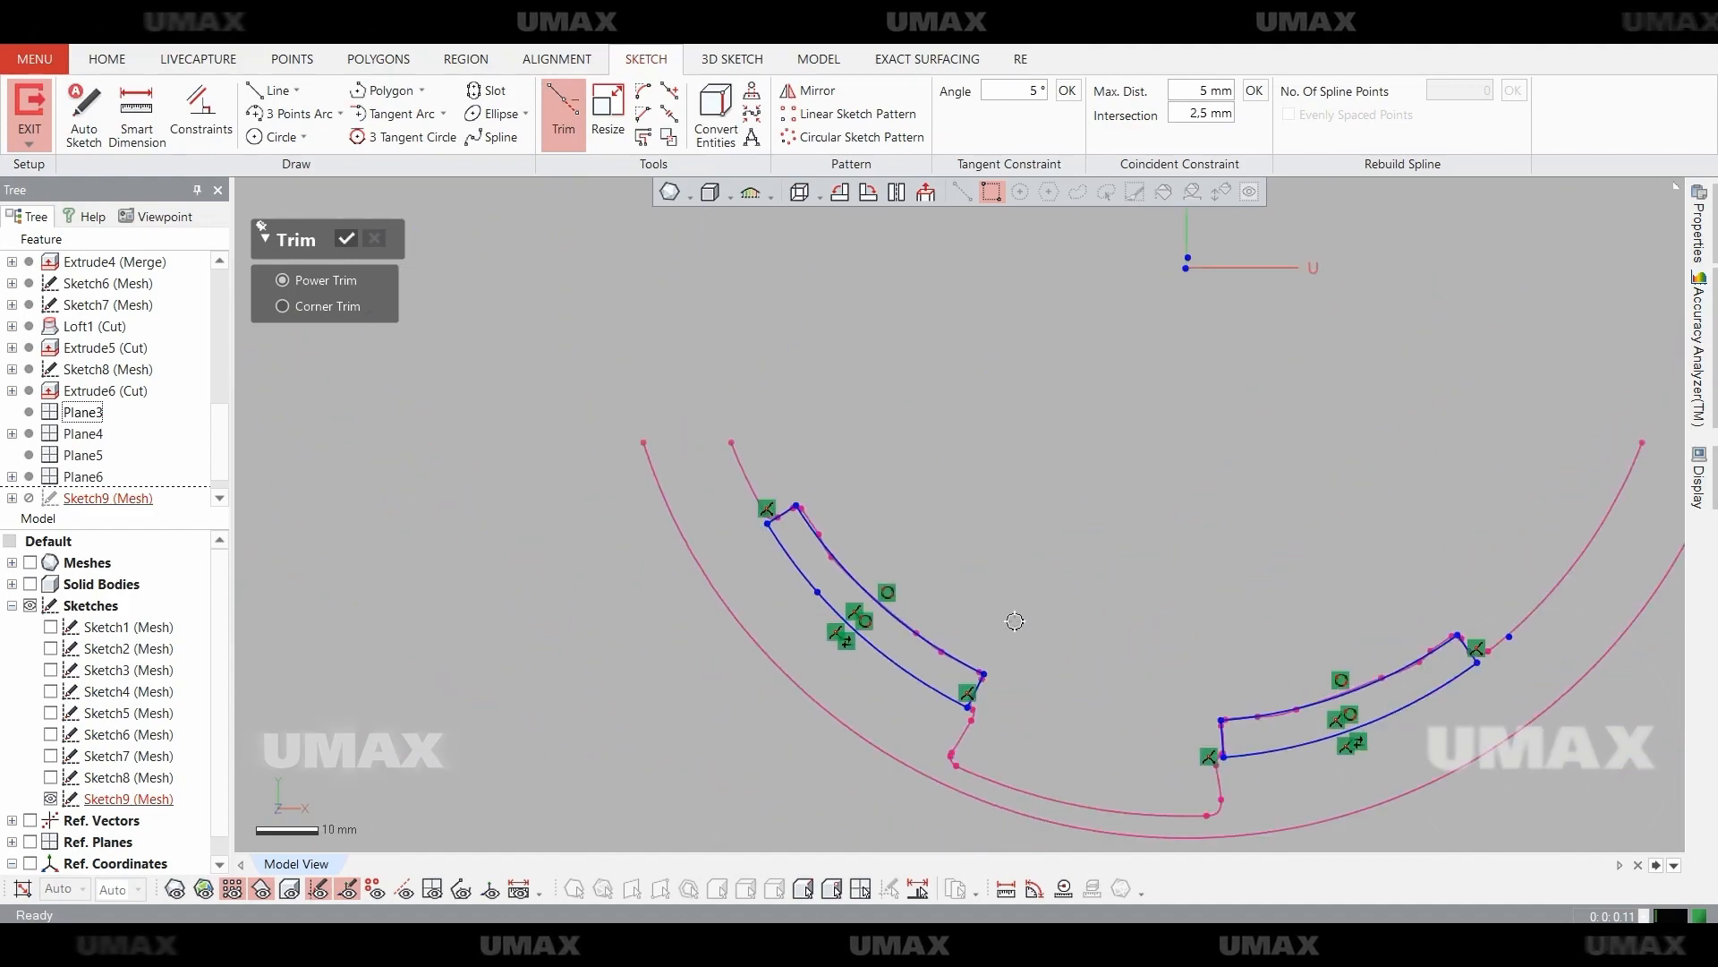
key("Escape")
left_click(29, 116)
Extrude both block profiles up to the part's inner floor face as separate bodies, without merging or cutting.
key("ctrl+5")
mouse_move(609, 580)
right_mouse_down()
mouse_move(812, 661)
mouse_move(978, 609)
right_mouse_up()
scroll(812, 661, "down", 2)
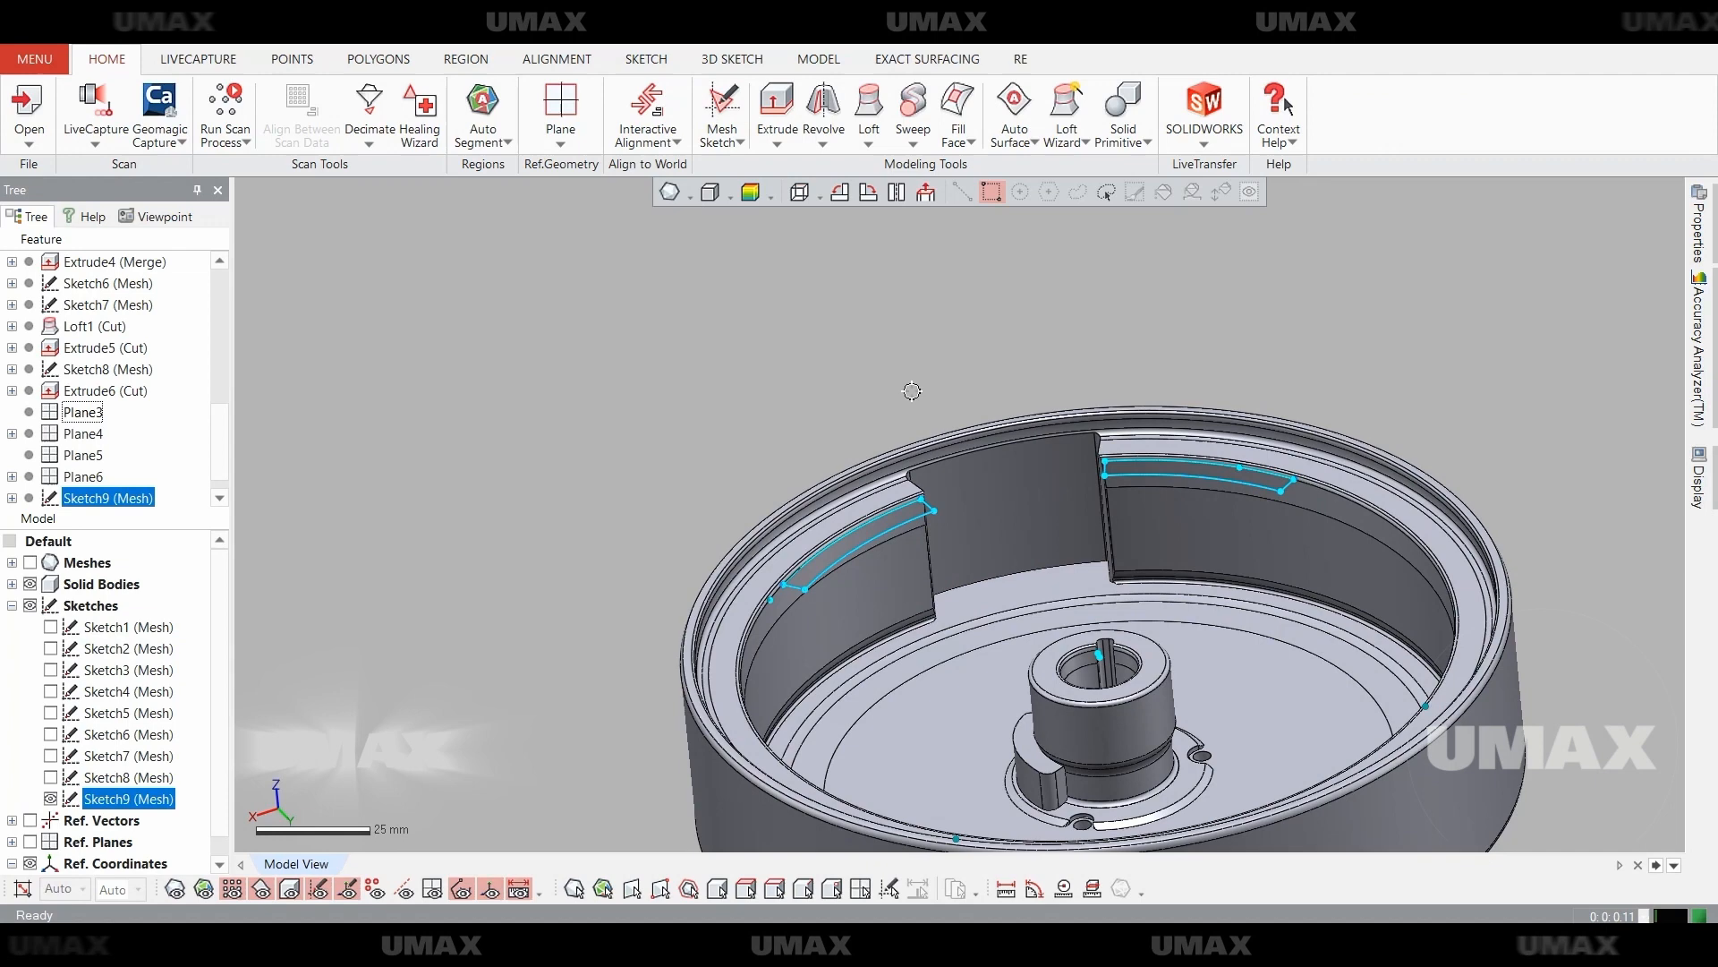
left_click(776, 115)
left_click(433, 441)
left_click(378, 501)
left_click(952, 690)
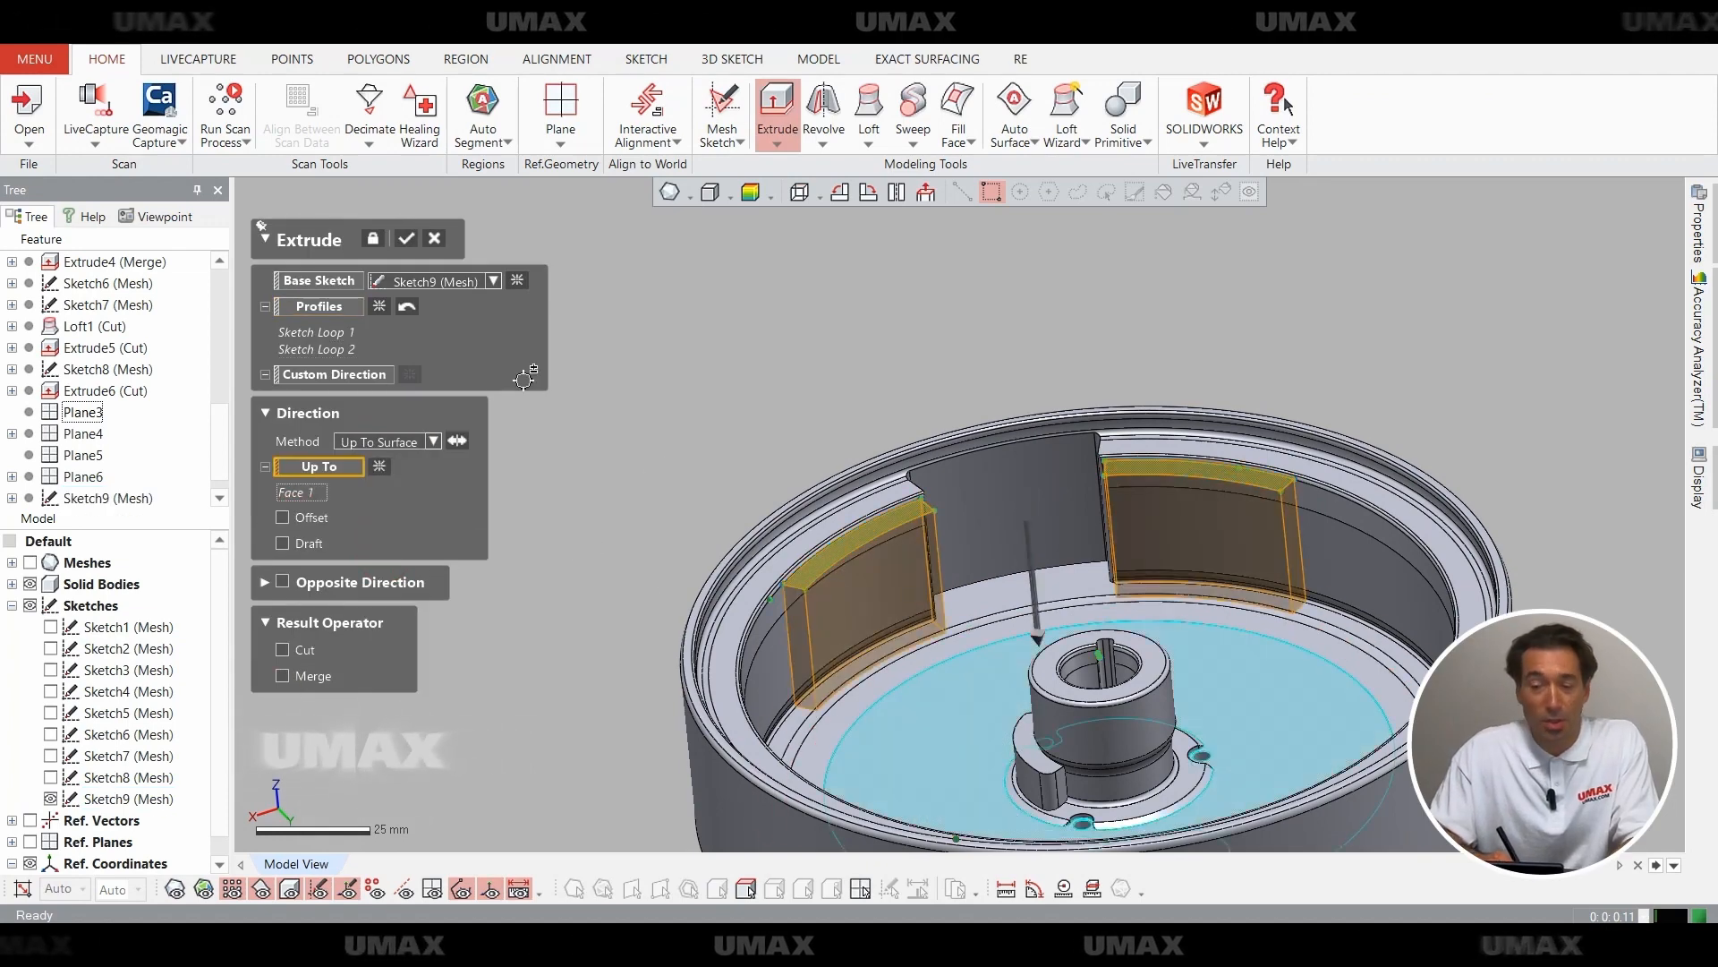
left_click(408, 241)
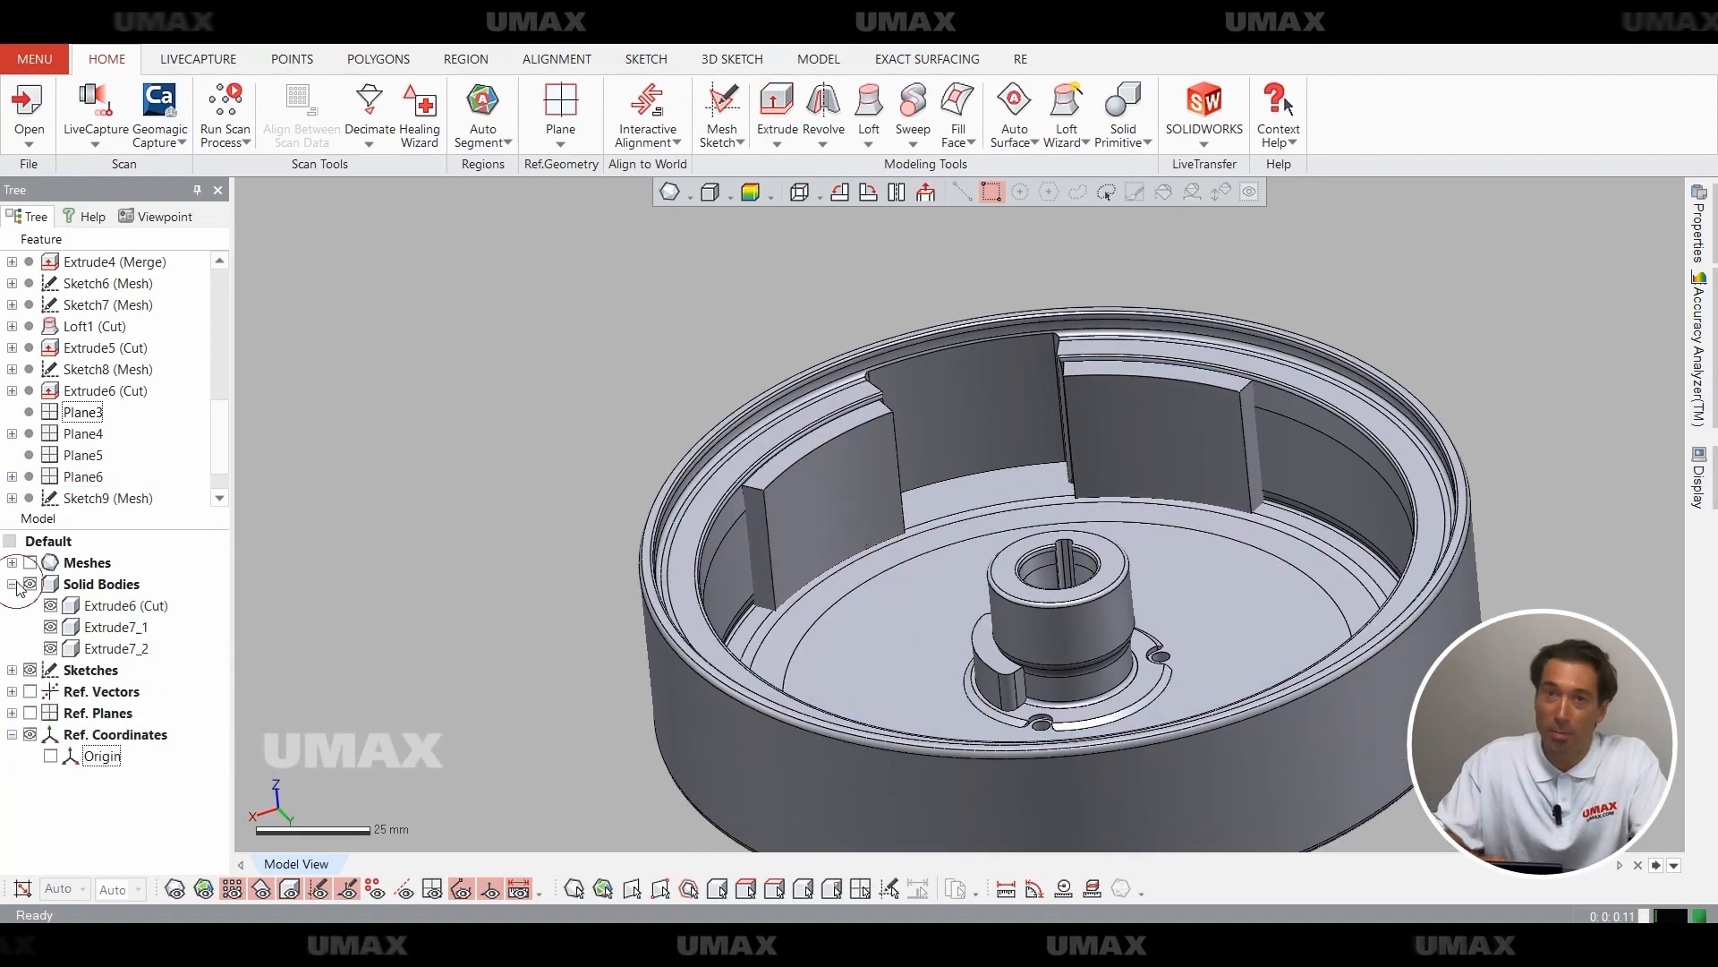
Hide the main body and show the top and offset planes of the two block bodies.
left_click(51, 605)
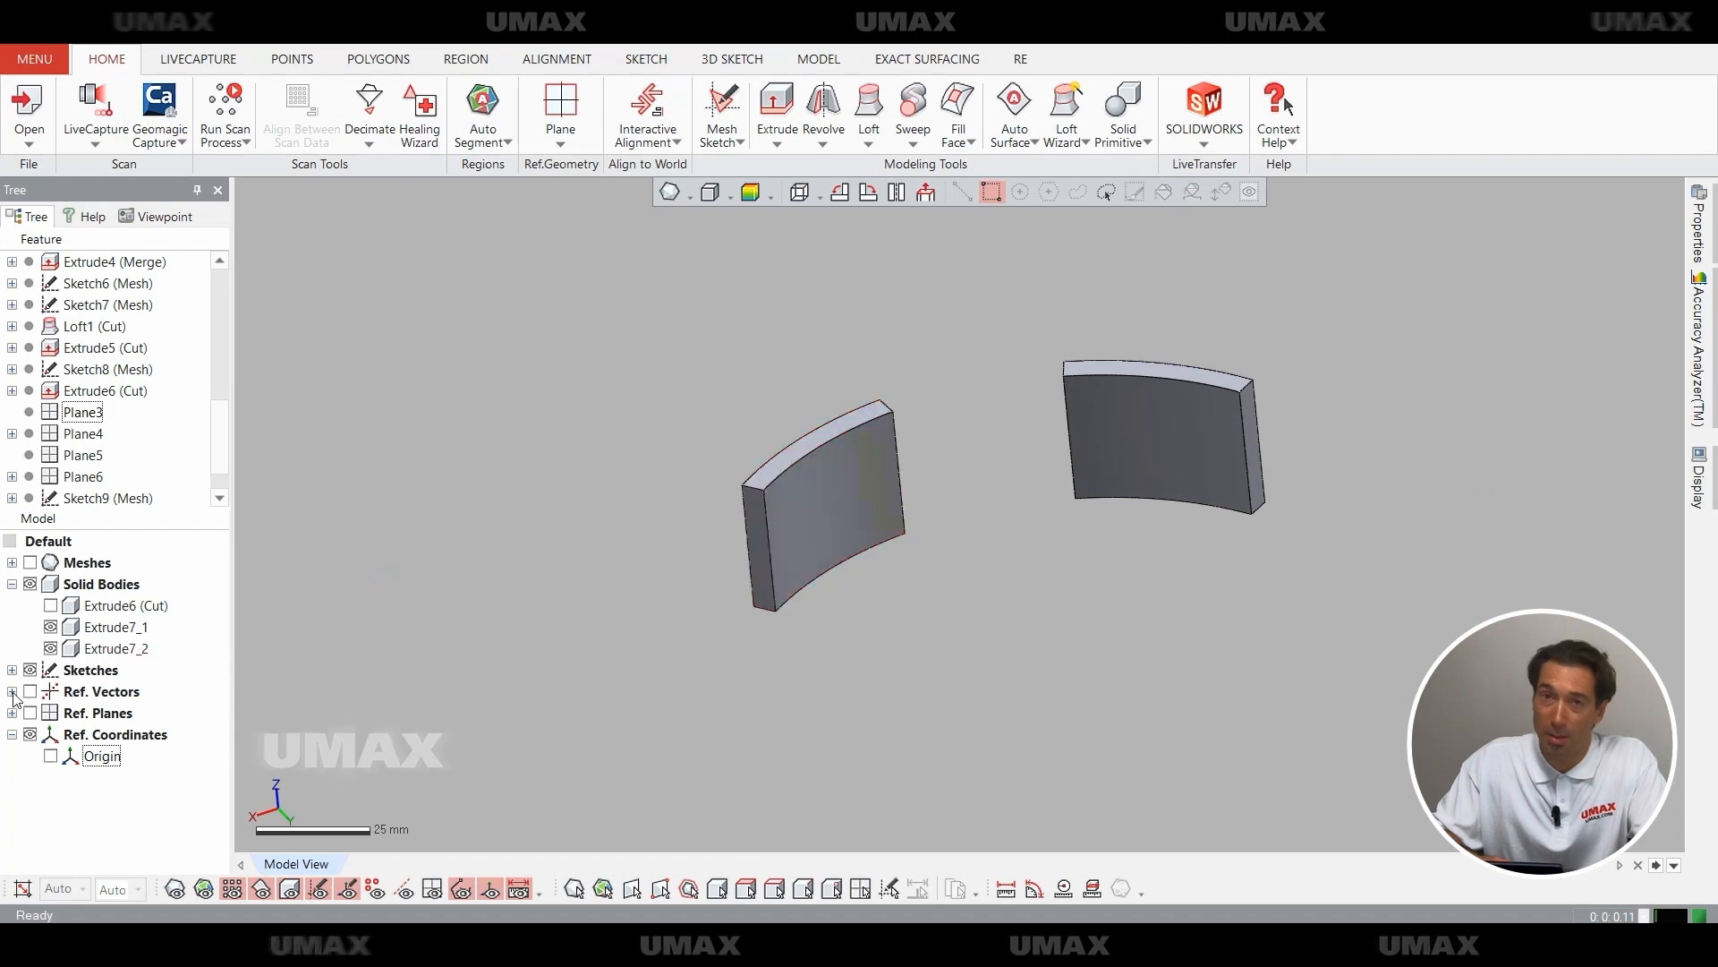
scroll(210, 644, "down", 1)
left_click(49, 650)
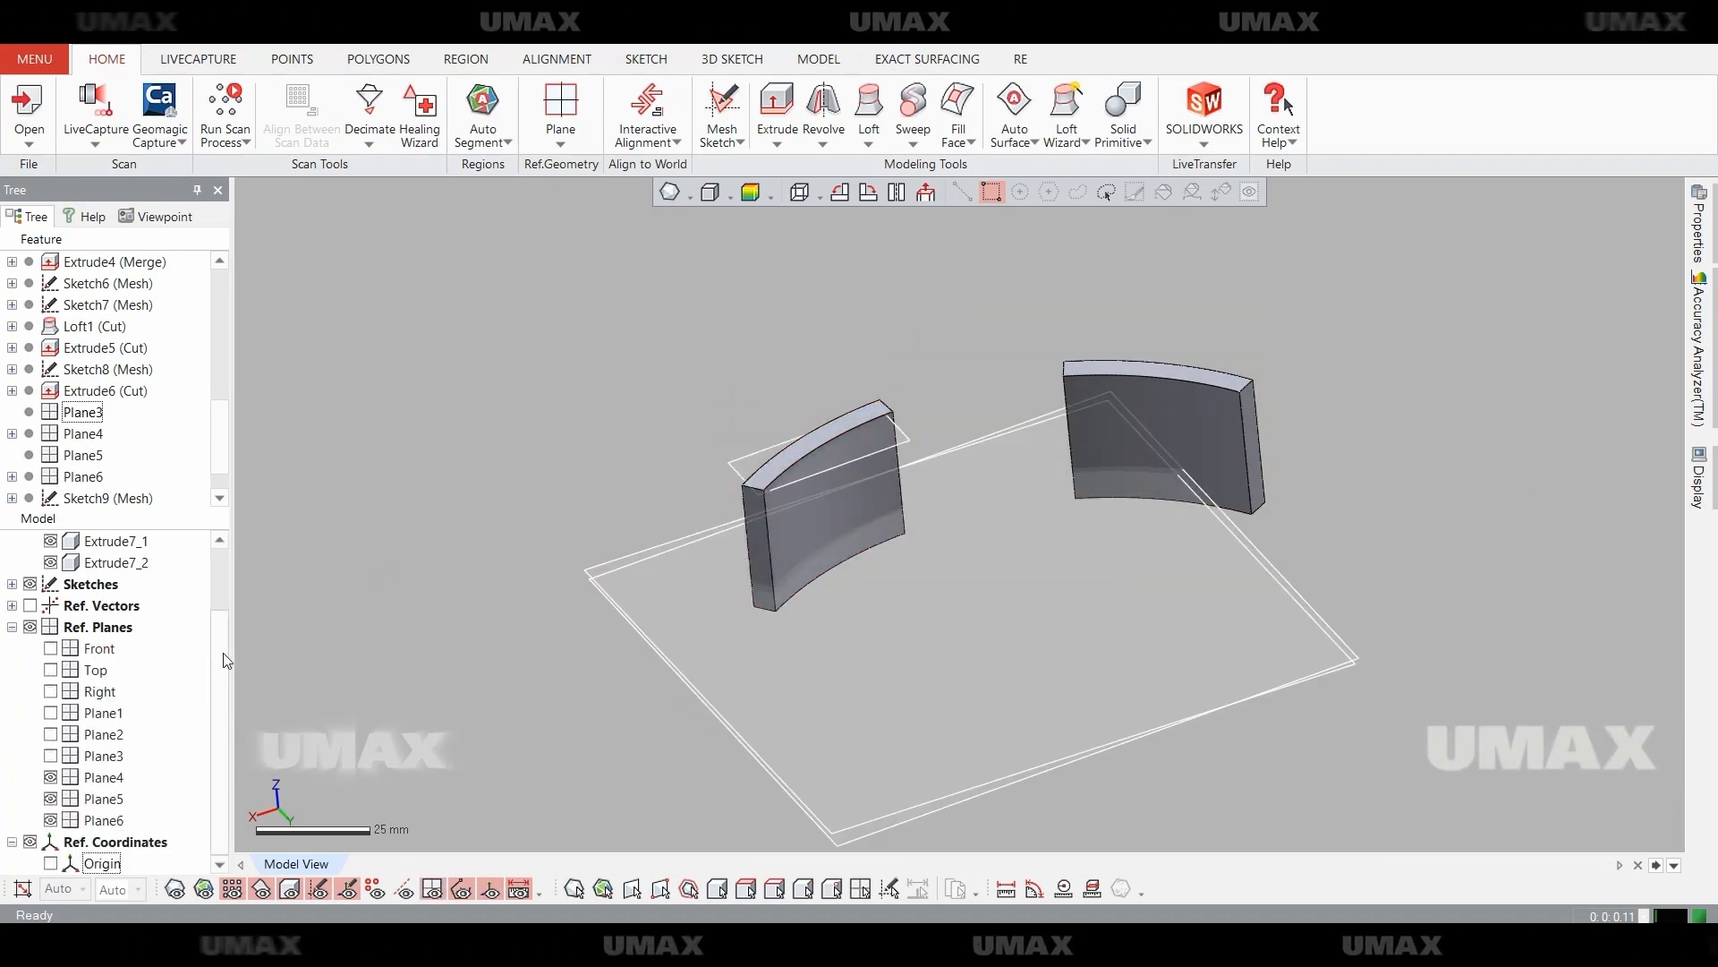
right_click_drag(570, 741, 627, 671)
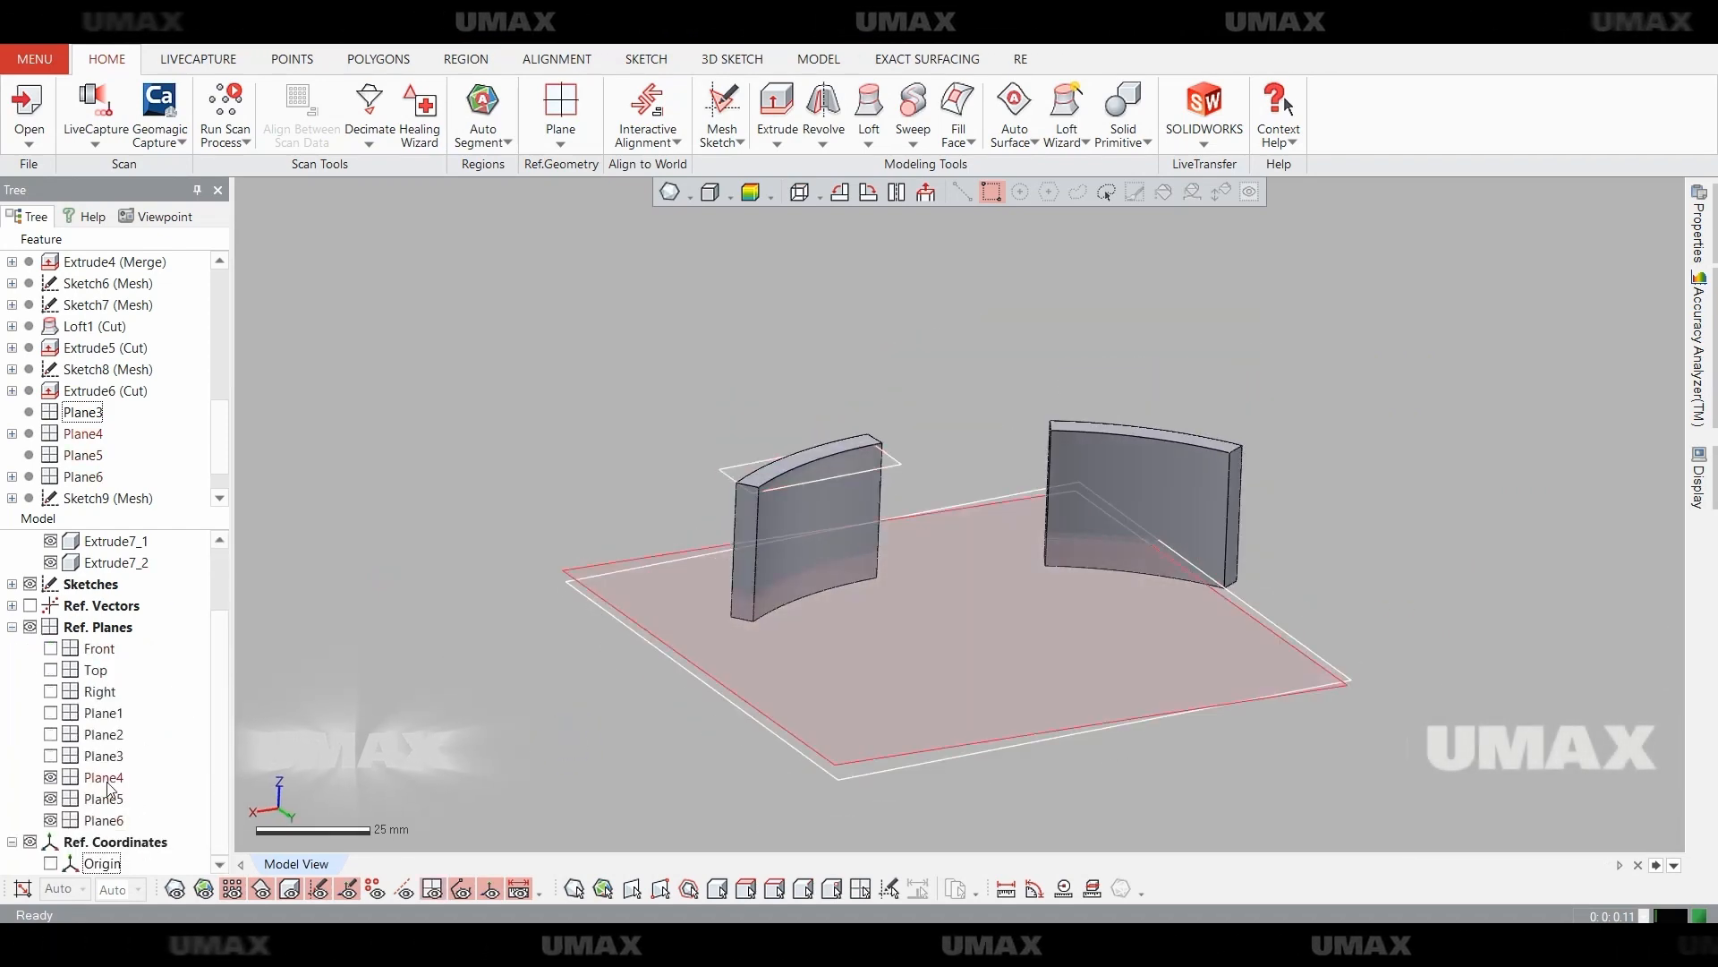
right_click_drag(1320, 662, 1078, 645)
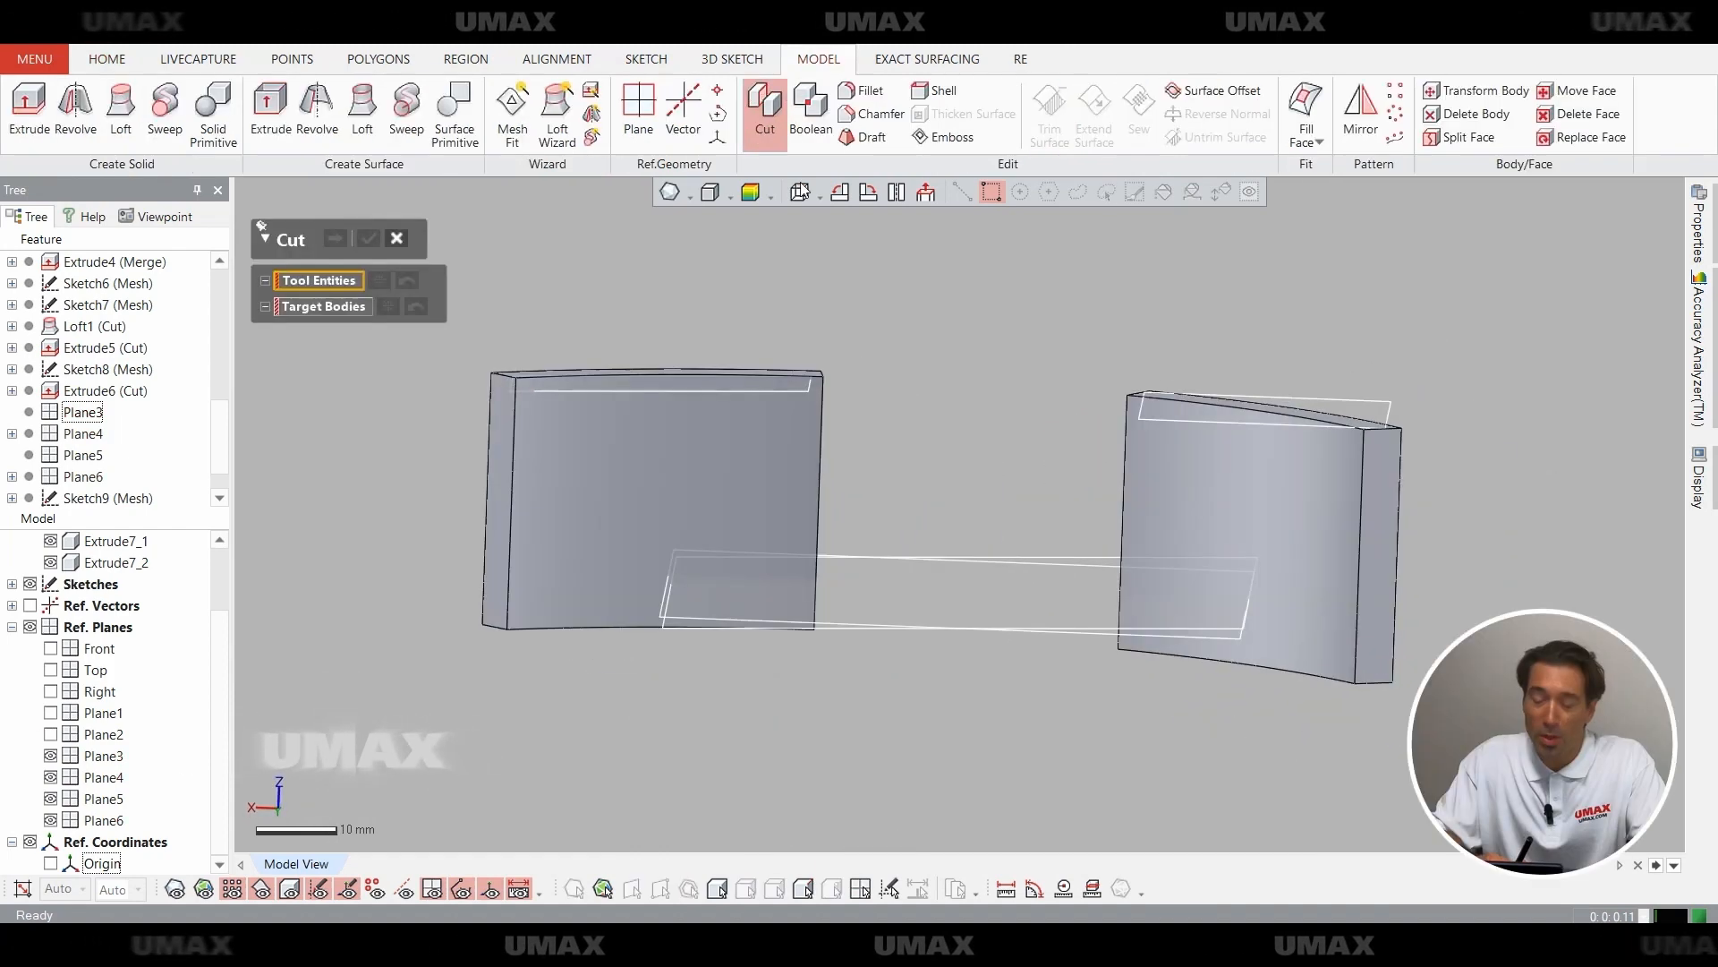
Cut the first block body with its lower offset plane and keep the part above the plane.
right_click_drag(1294, 486, 1201, 694)
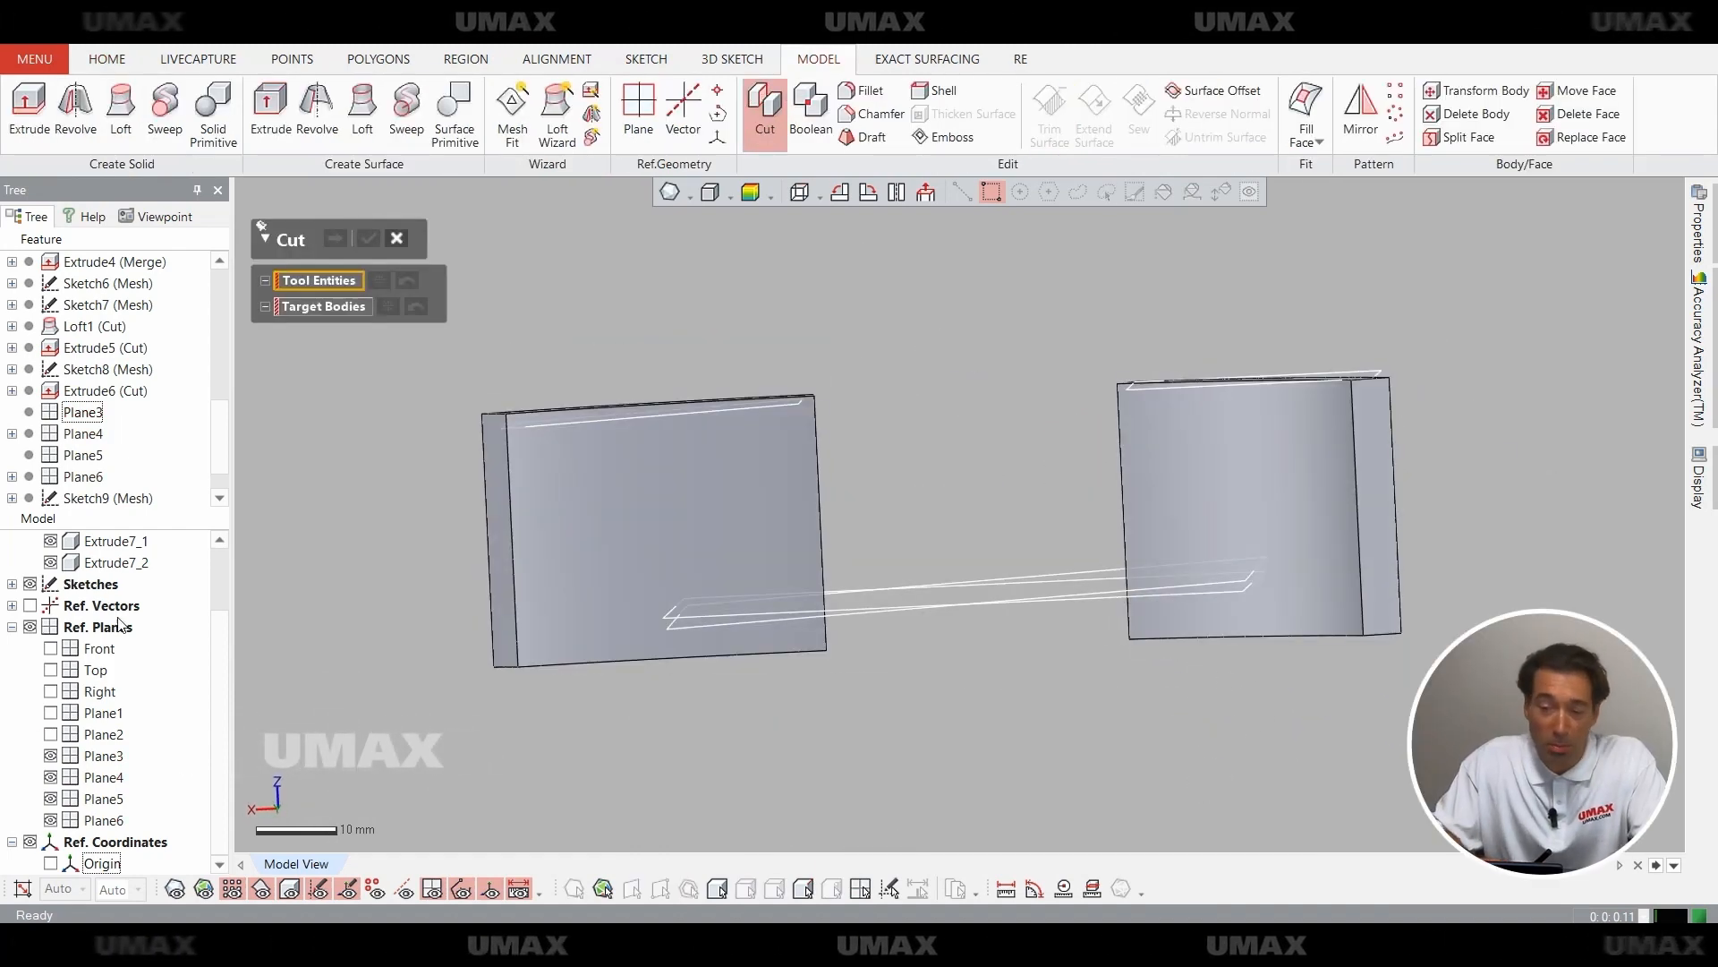
left_click(335, 337)
left_click(1235, 475)
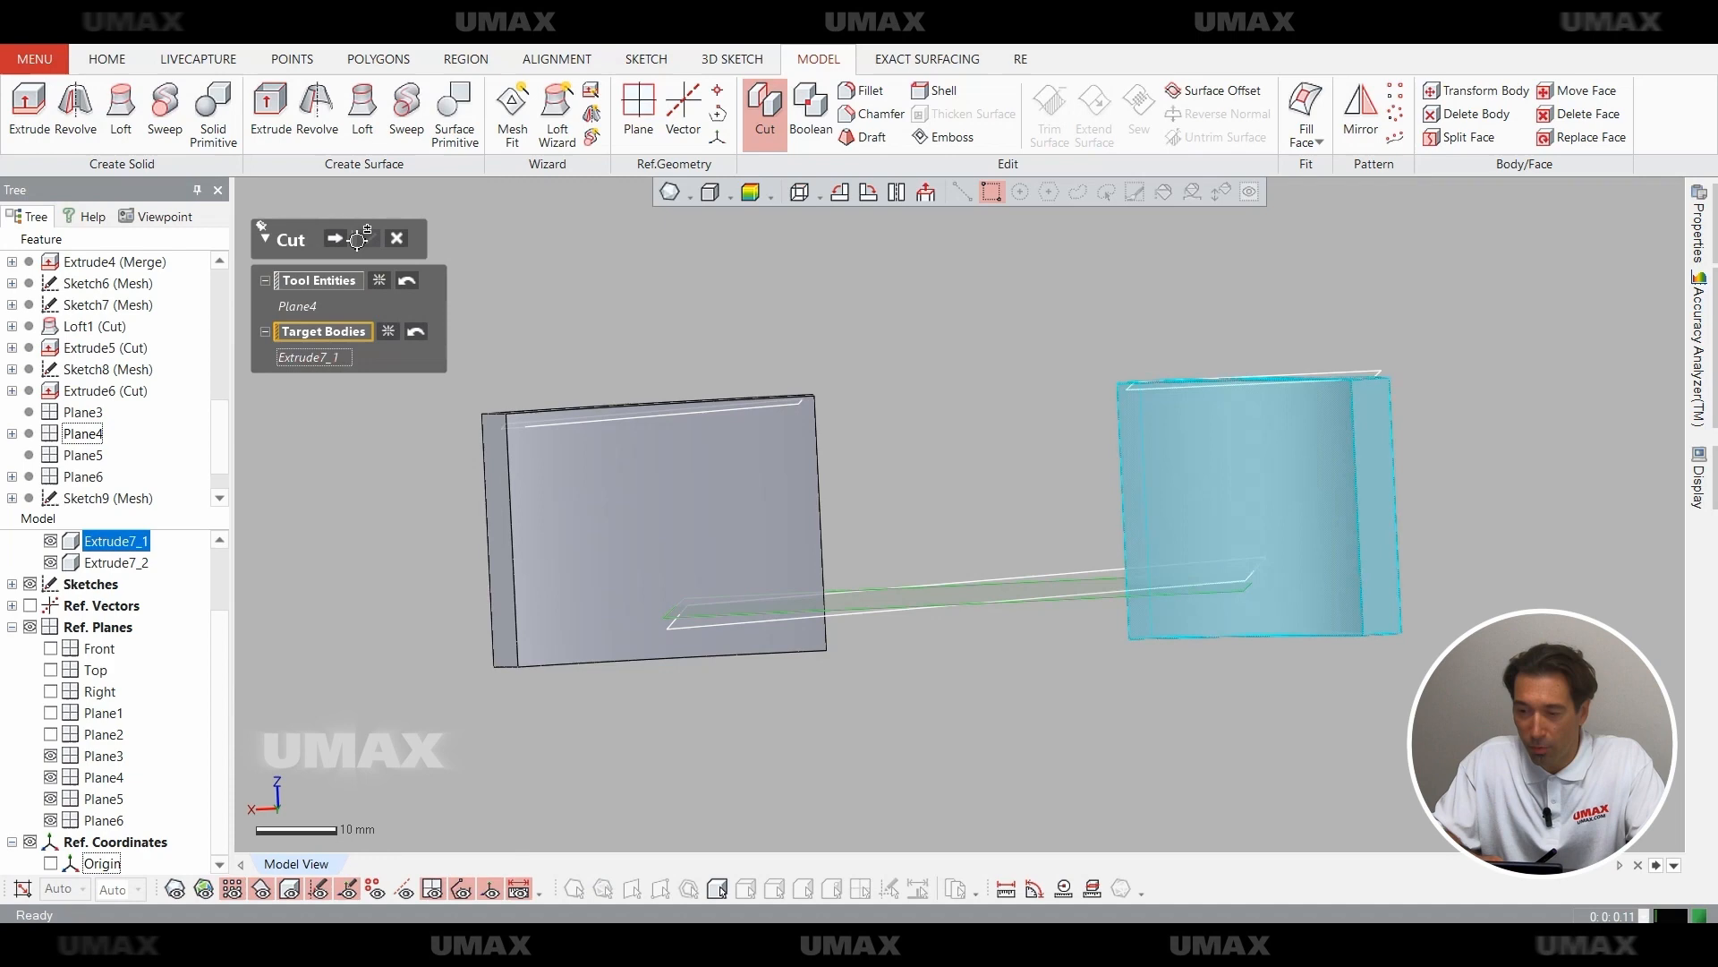
left_click(334, 238)
left_click(1274, 444)
left_click(367, 238)
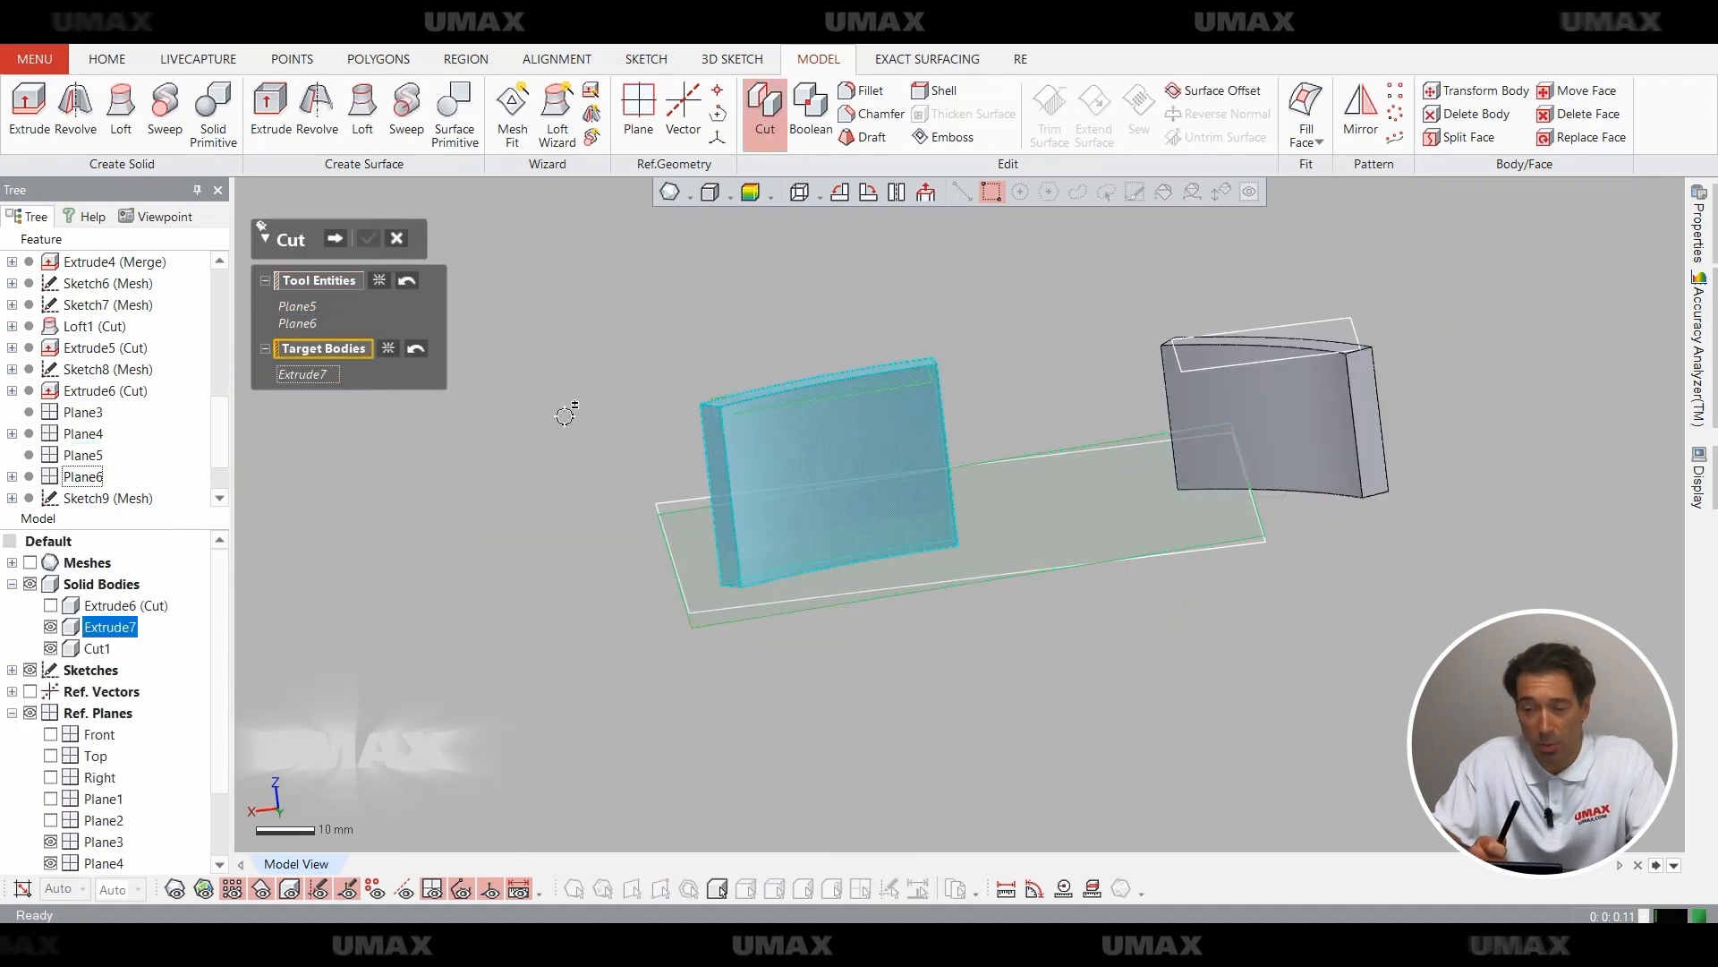
Cut the second block body with Plane5 and Plane6 and show the main body again beside both trimmed blocks.
key("Return")
left_click(368, 238)
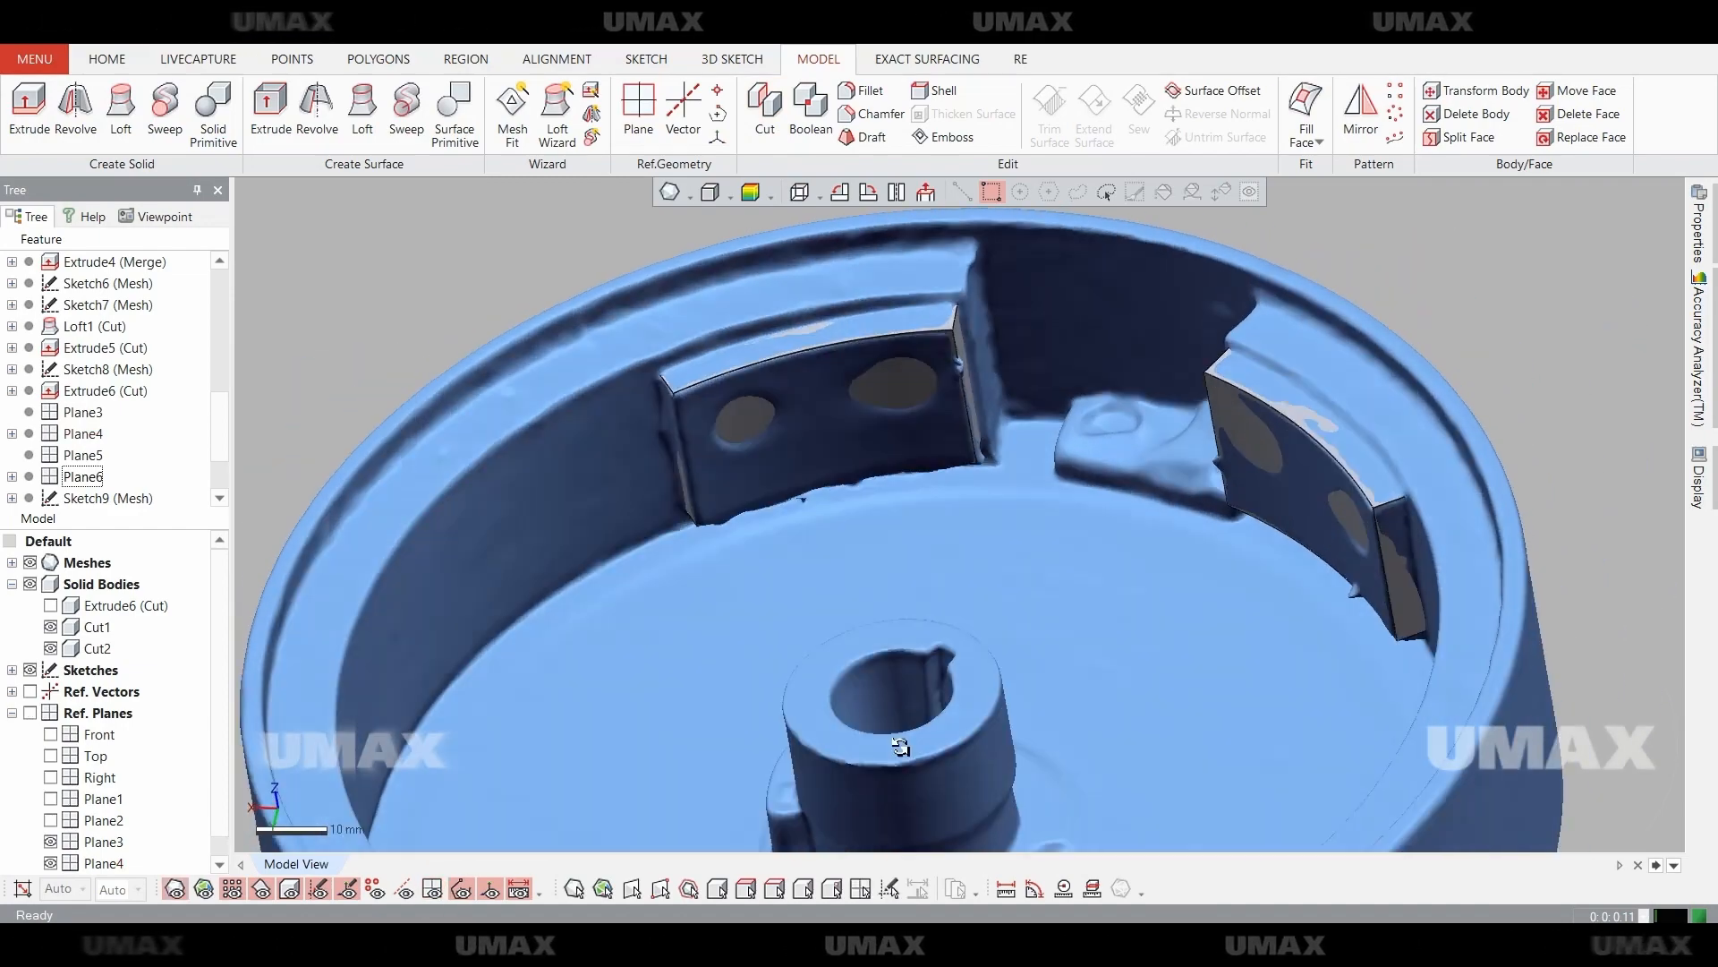
scroll(1085, 714, "down", 3)
right_click_drag(900, 747, 925, 614)
scroll(990, 626, "up", 3)
key("ctrl+1")
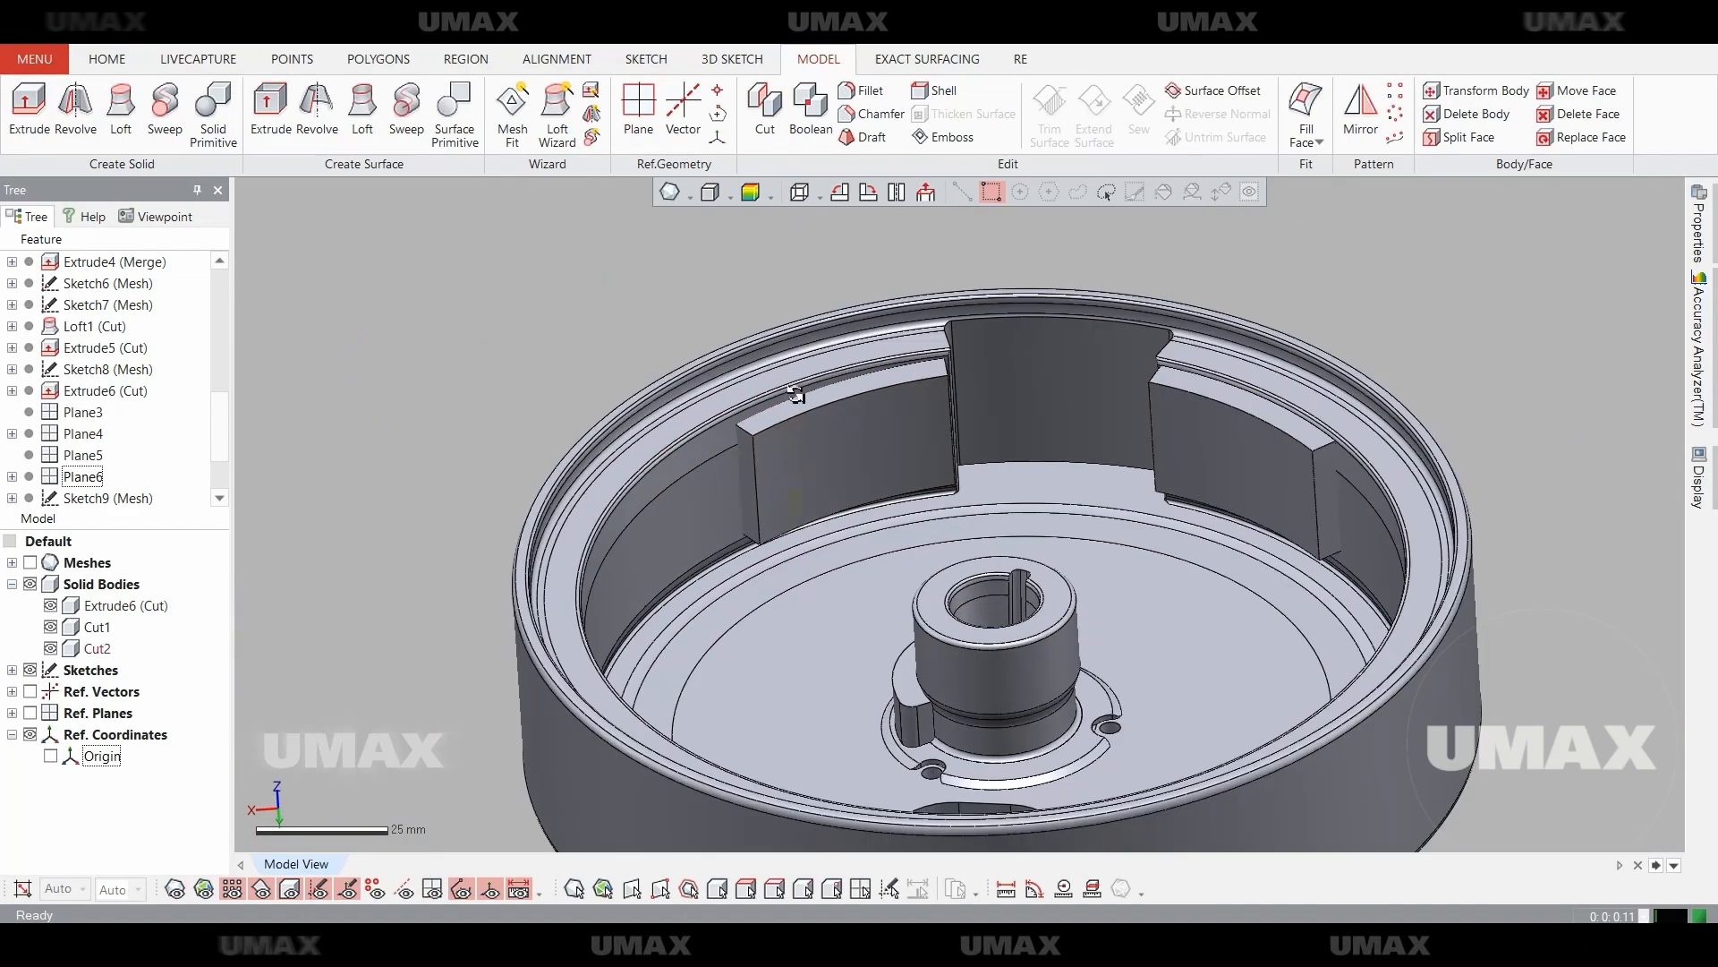
Merge the main body and the two trimmed block bodies into one solid with a Boolean operation.
left_click(811, 112)
left_click(820, 464)
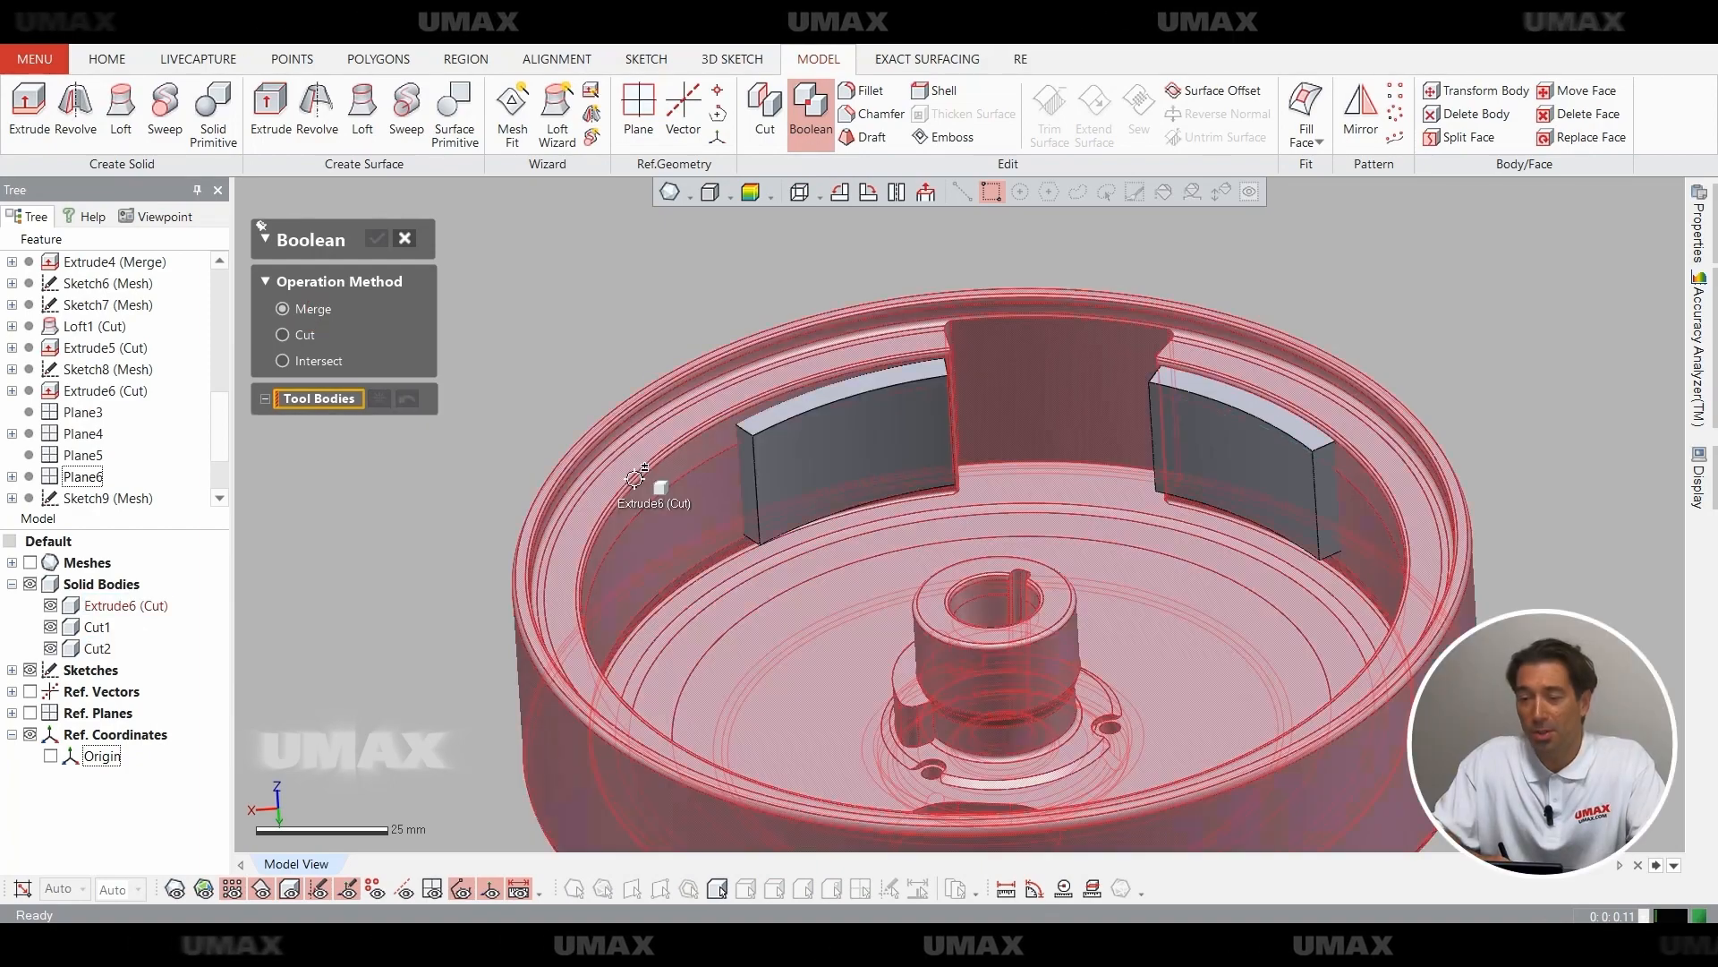
left_click(659, 487)
left_click(1239, 461)
left_click(820, 464)
left_click(374, 240)
left_click(50, 605)
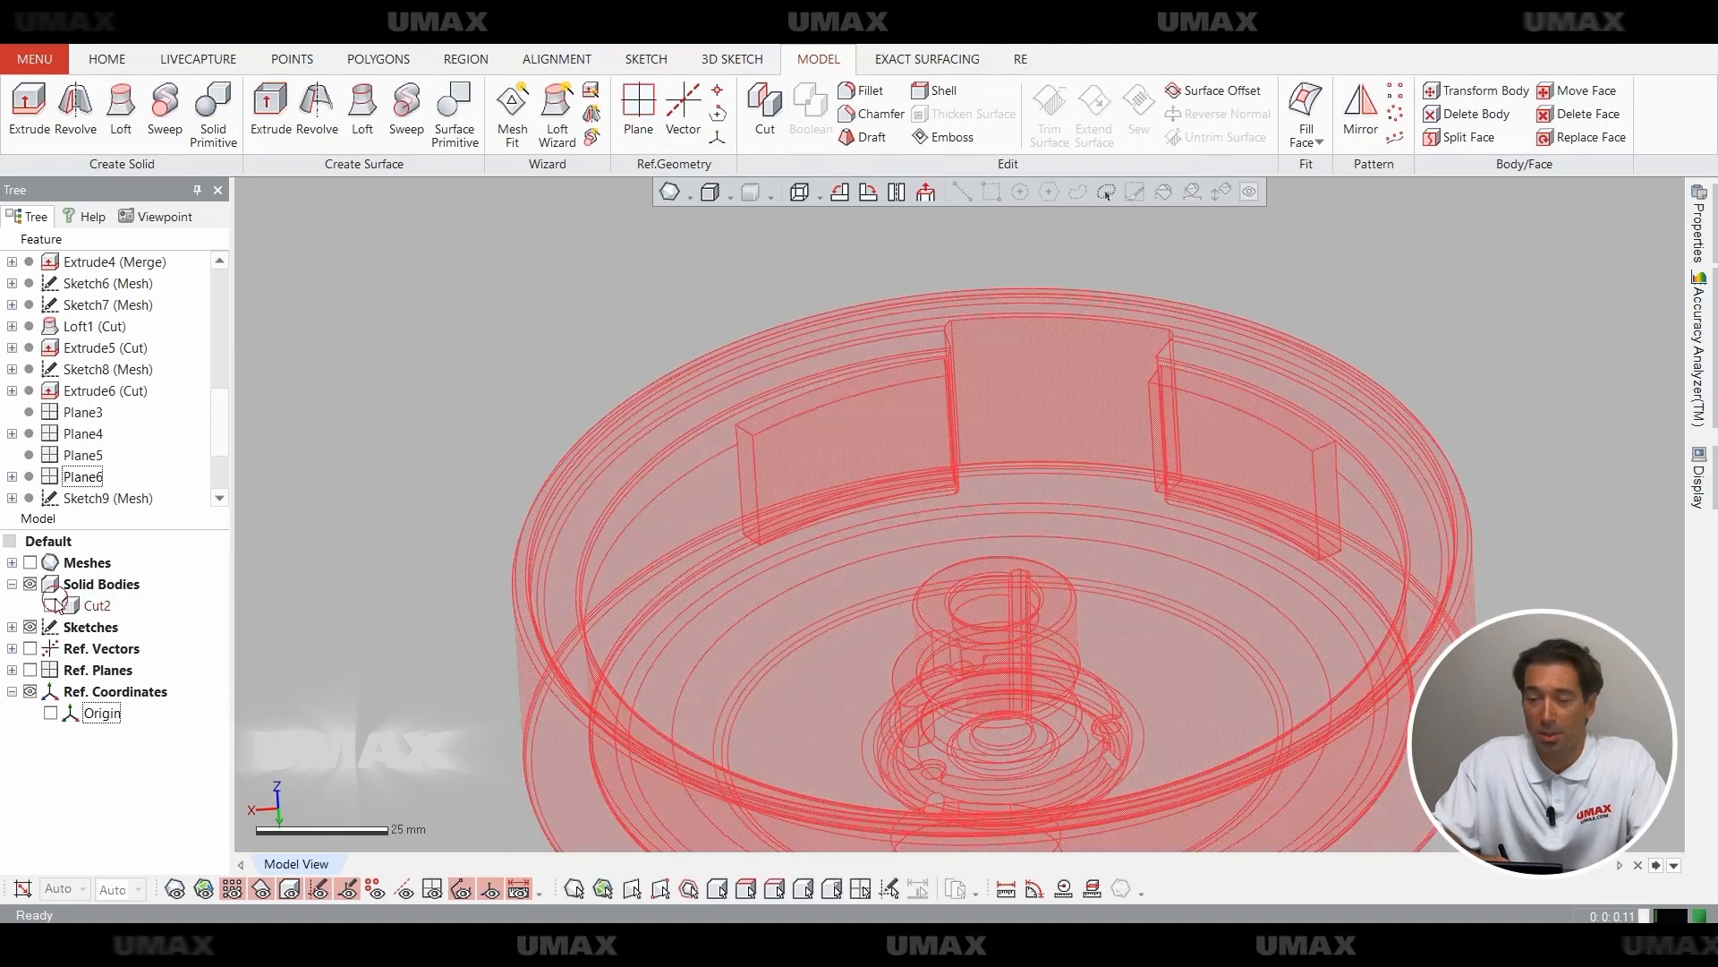
left_click(51, 605)
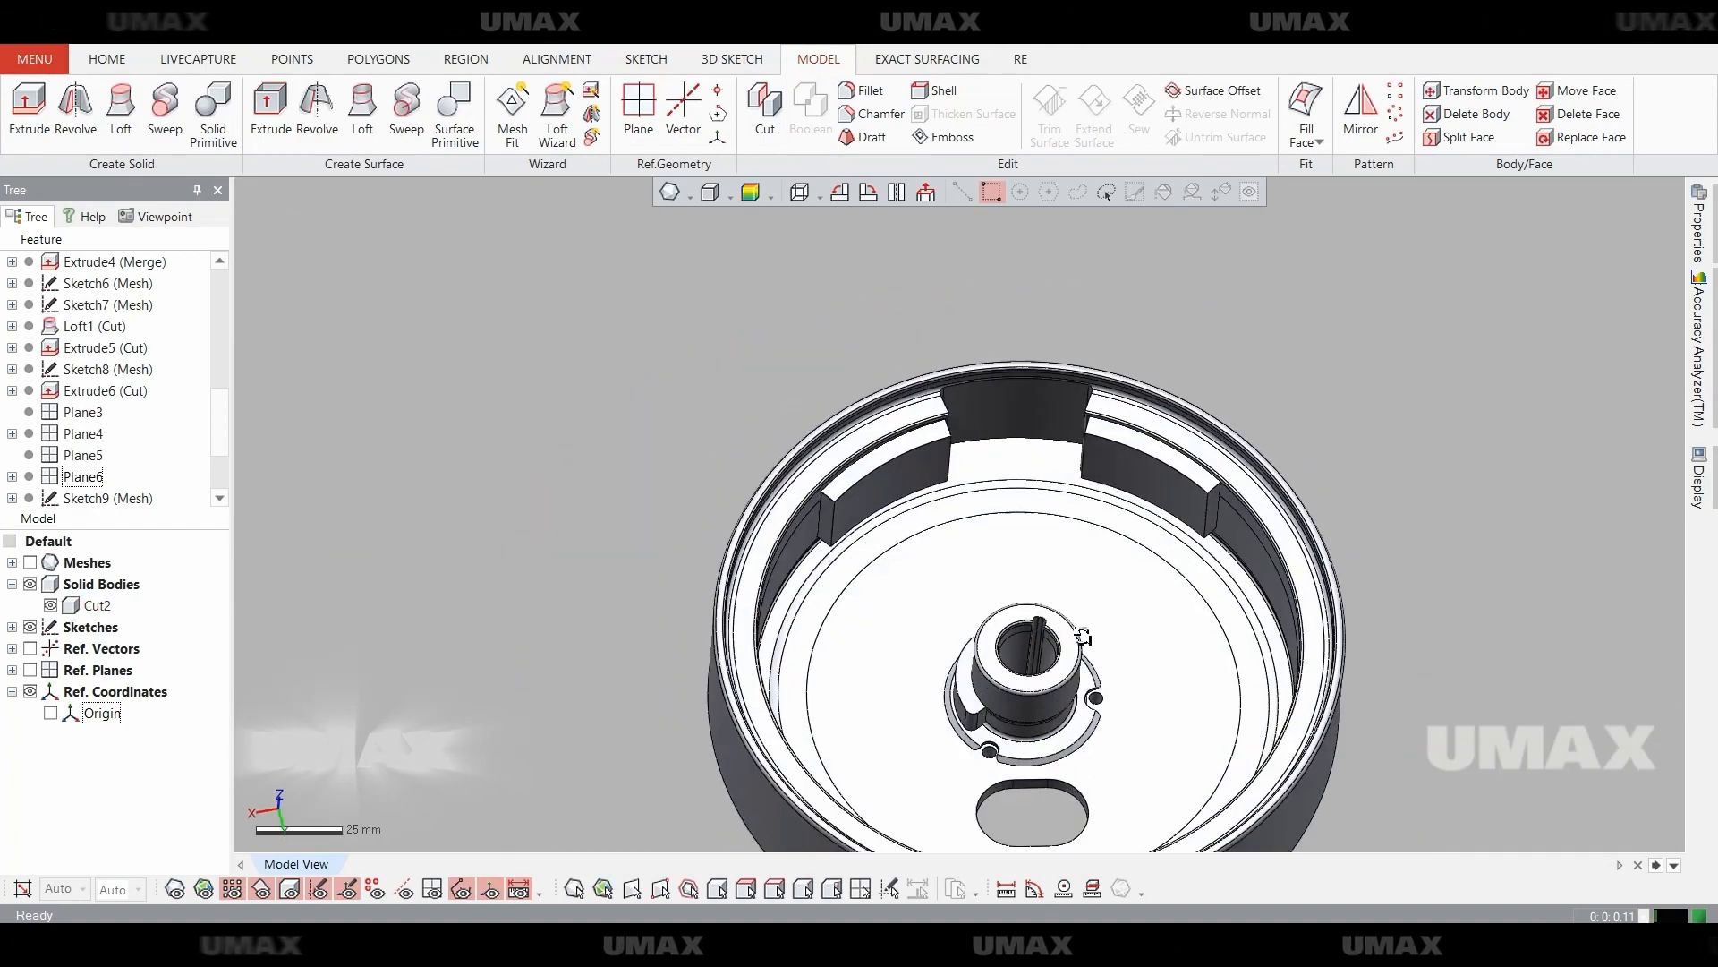
Start a mesh sketch on the inner floor face with the section offset 2.4 mm, through the small raised block between the rim blocks.
right_click_drag(1082, 637, 1005, 645)
scroll(1066, 510, "up", 3)
scroll(1005, 644, "up", 2)
key("ctrl+1")
mouse_move(1141, 678)
right_mouse_down()
mouse_move(1179, 625)
mouse_move(936, 599)
mouse_move(845, 652)
mouse_move(913, 548)
mouse_move(1028, 606)
right_mouse_up()
scroll(1001, 614, "up", 2)
key("ctrl+1")
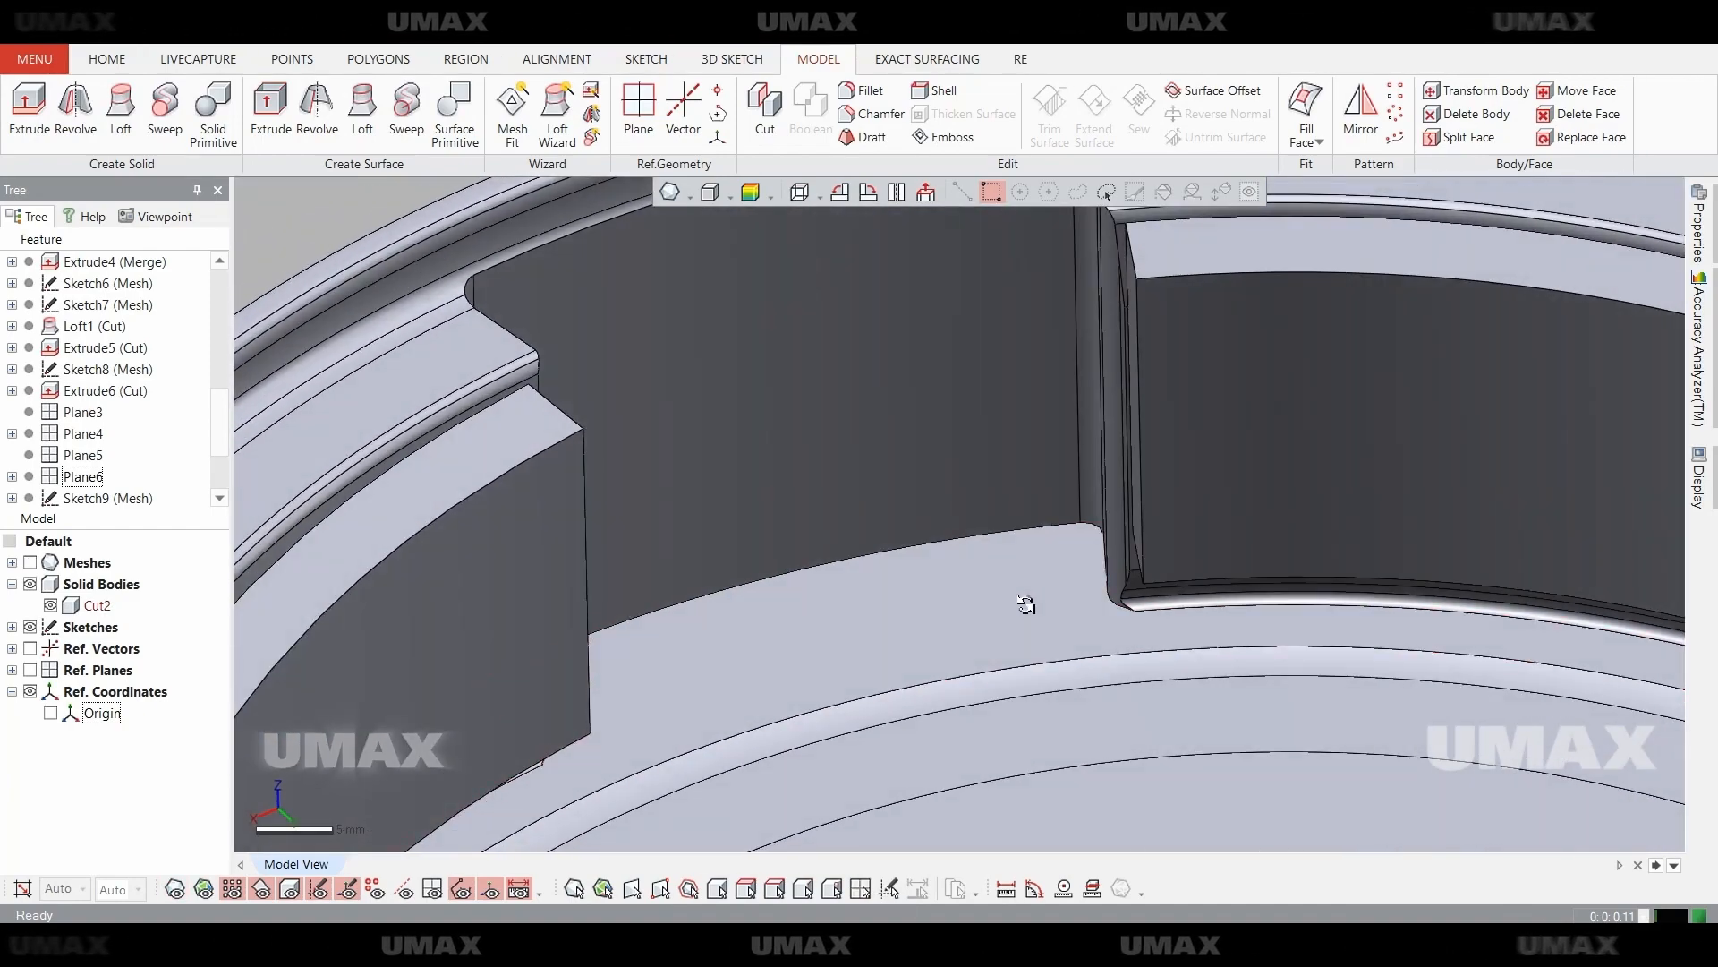
right_click(900, 578)
left_click(925, 554)
key("ctrl+1")
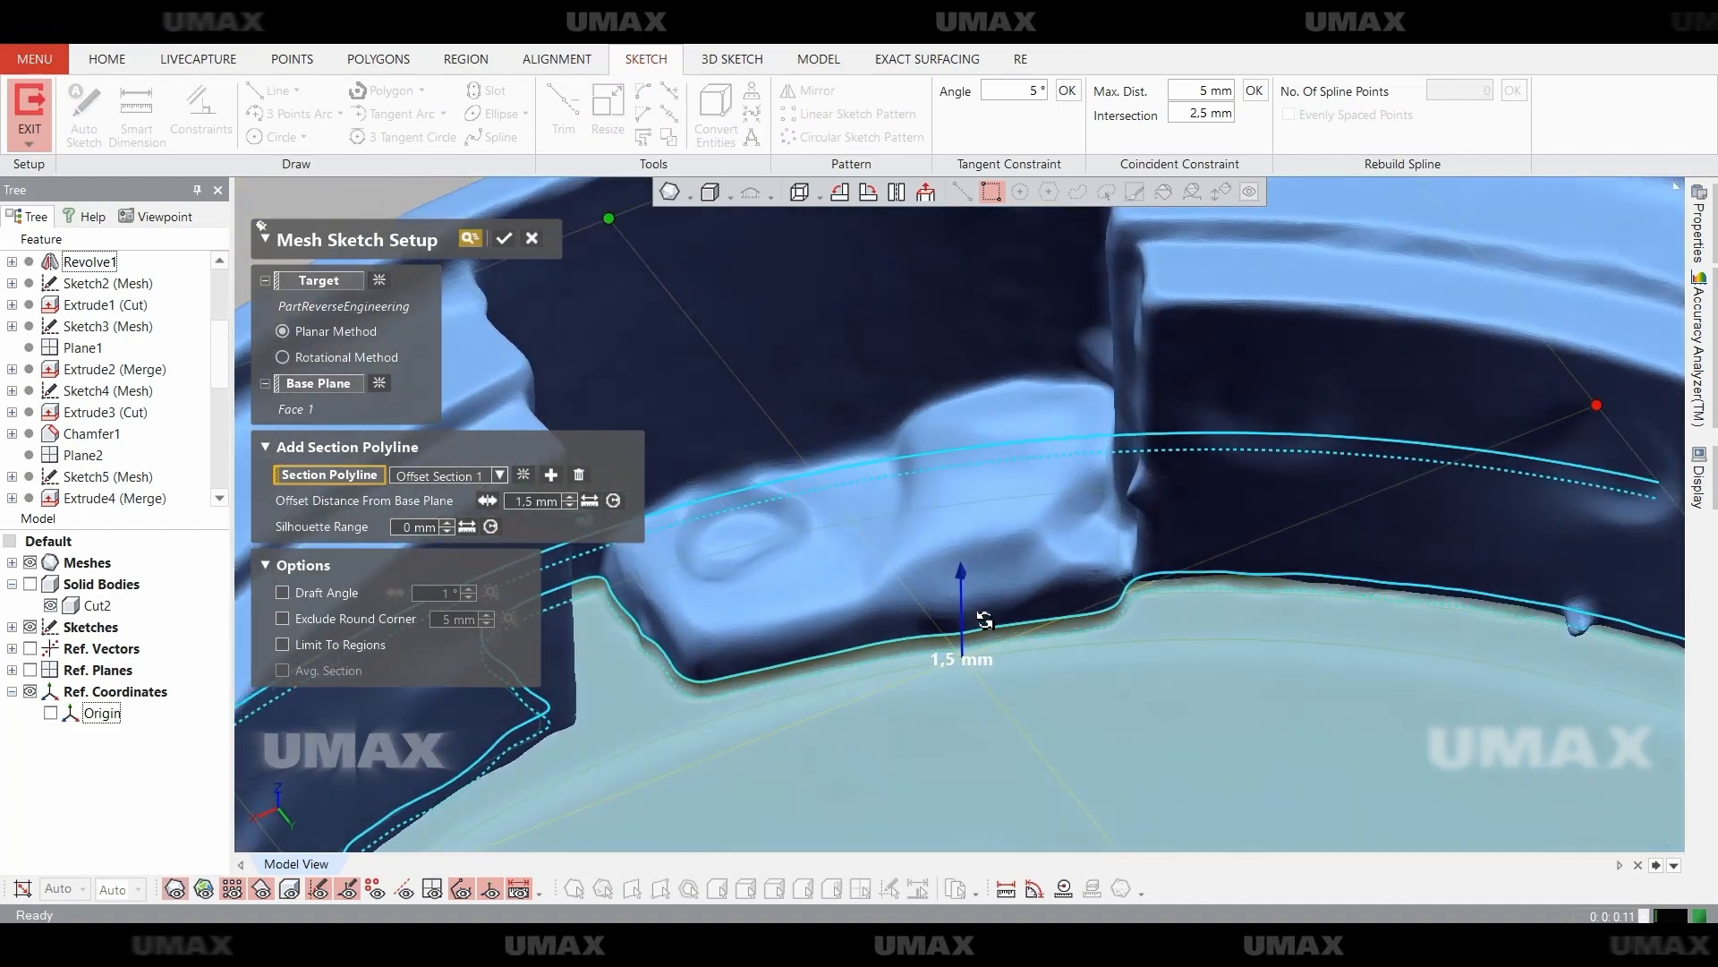
left_click_drag(987, 588, 971, 563)
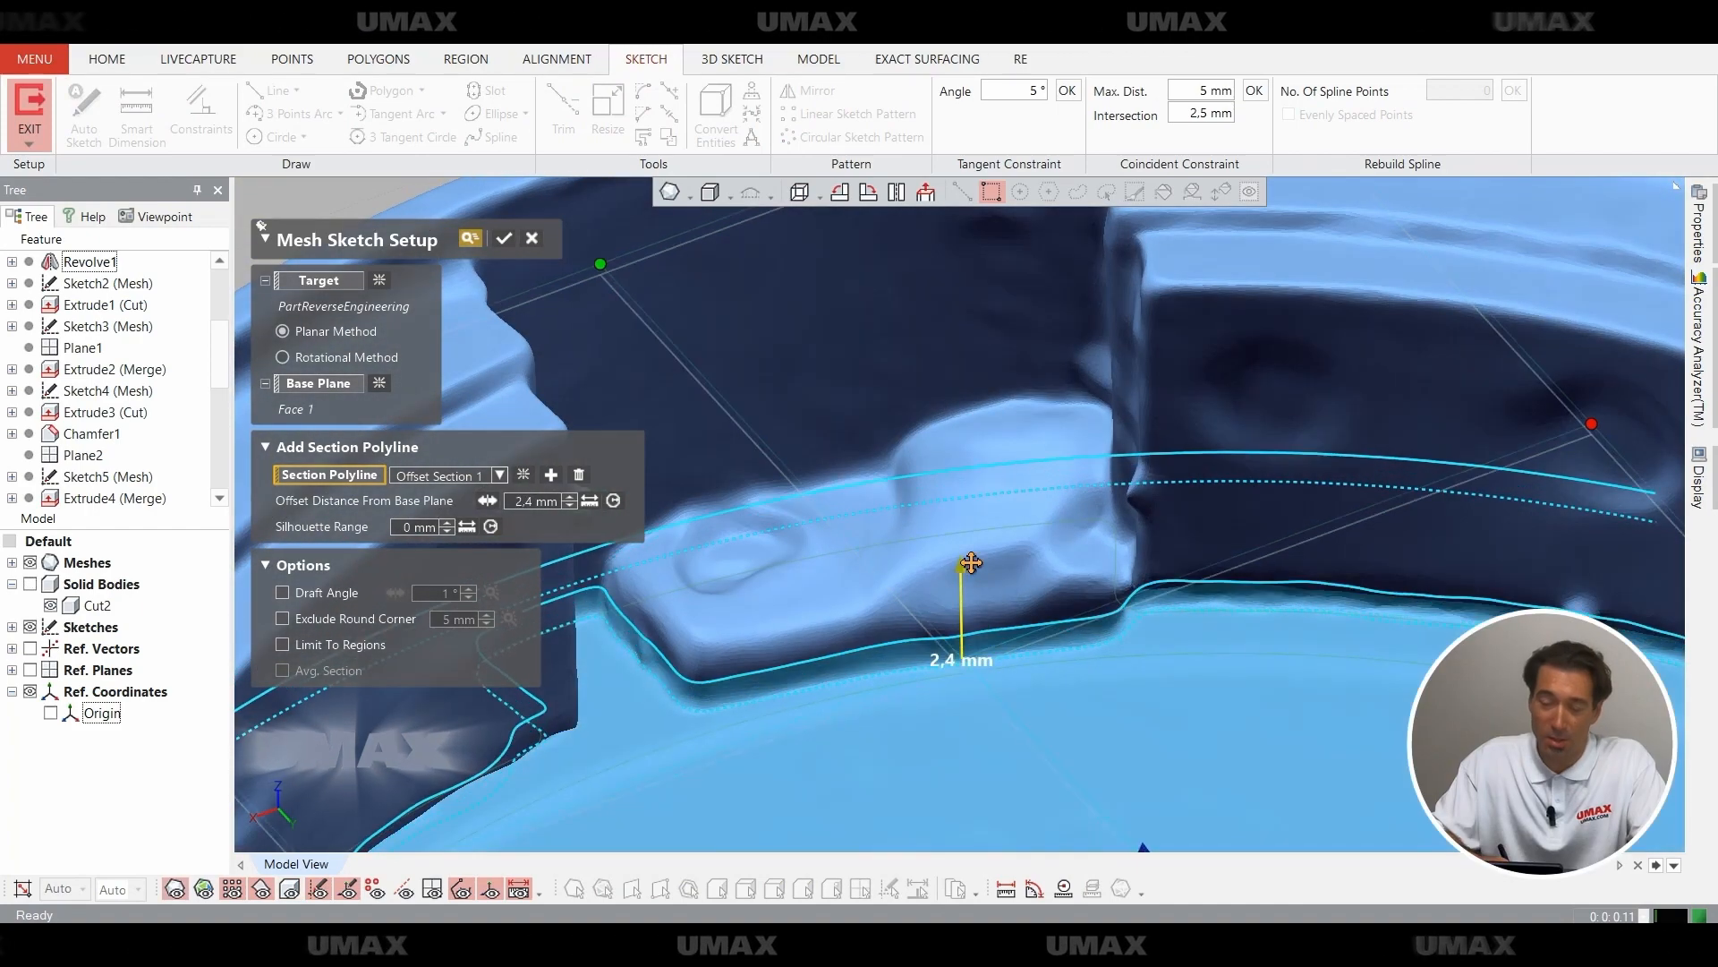
left_click(506, 240)
Fit lines to the long inner side and short end of the small block's section and trim them to meet at the corner.
key("ctrl+1")
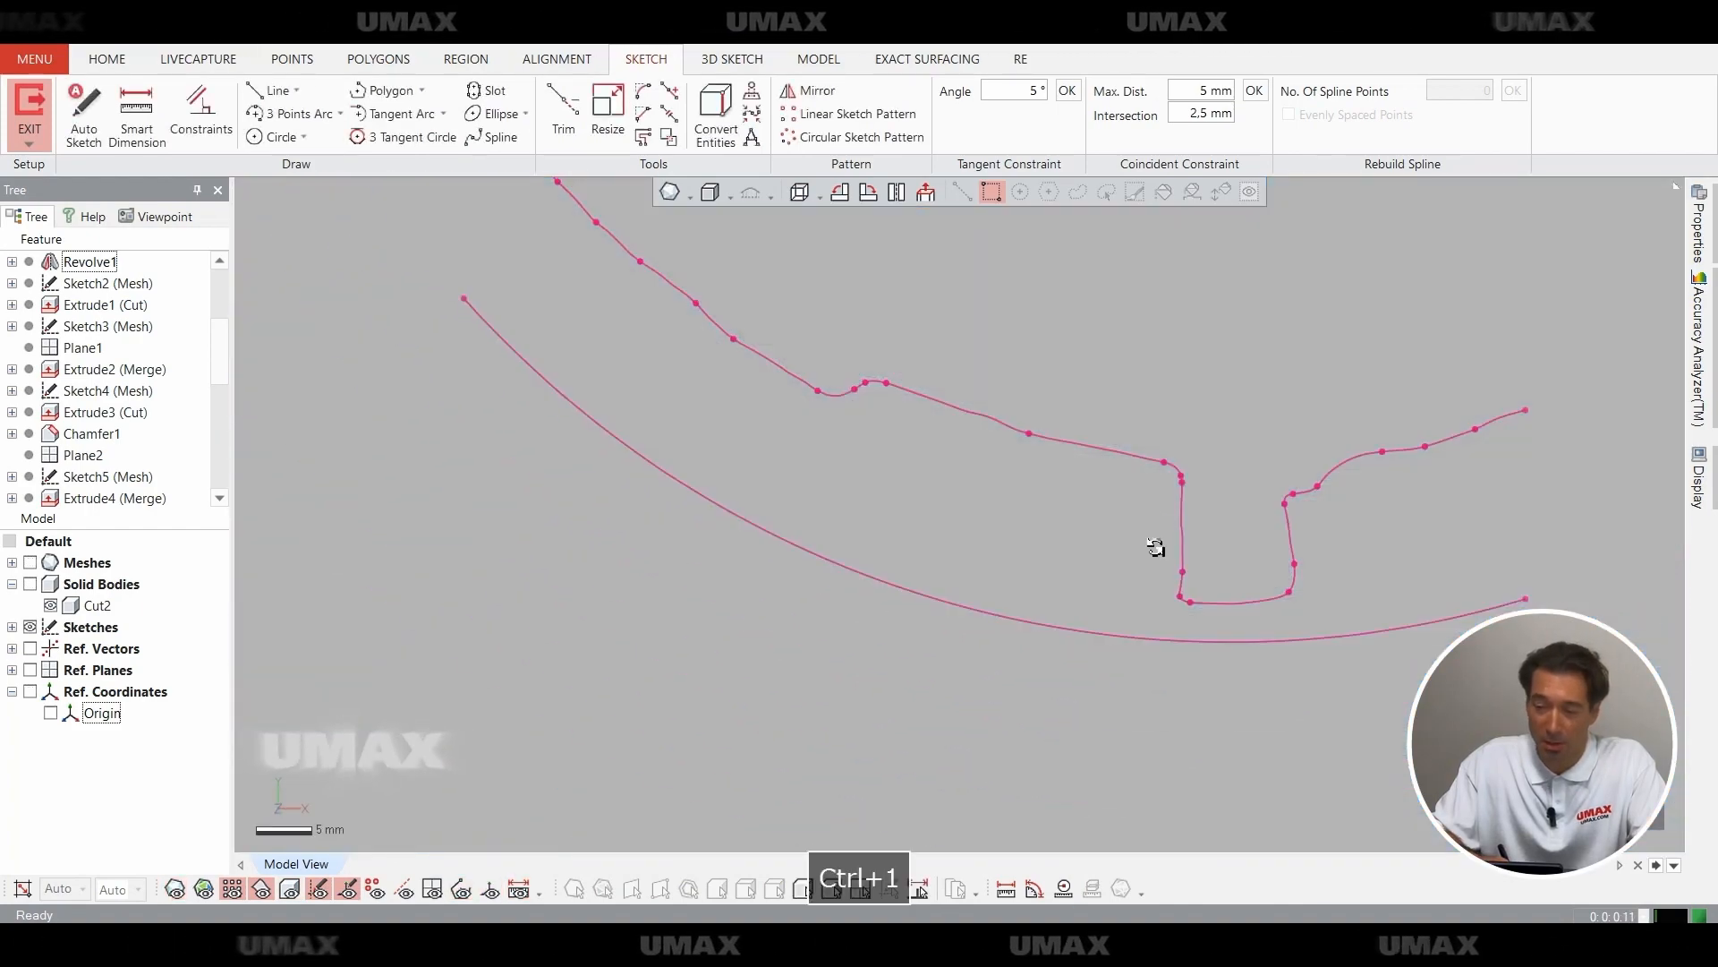
key("ctrl+1")
left_click(264, 91)
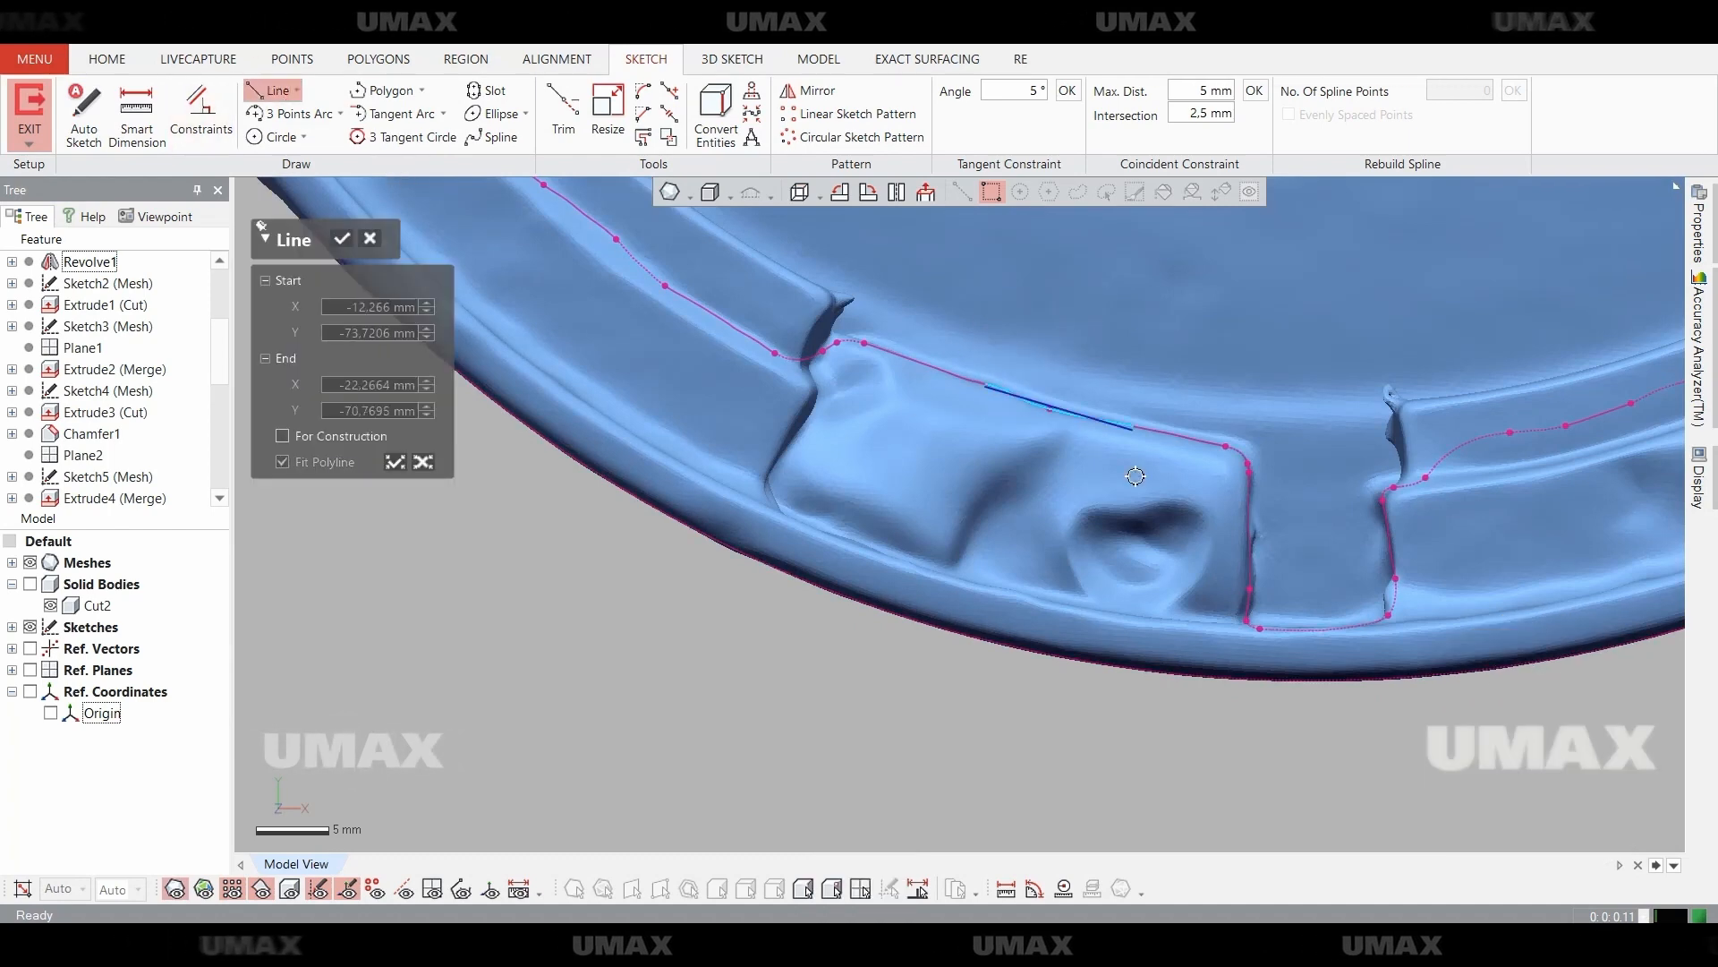
left_click_drag(1114, 456, 1240, 458)
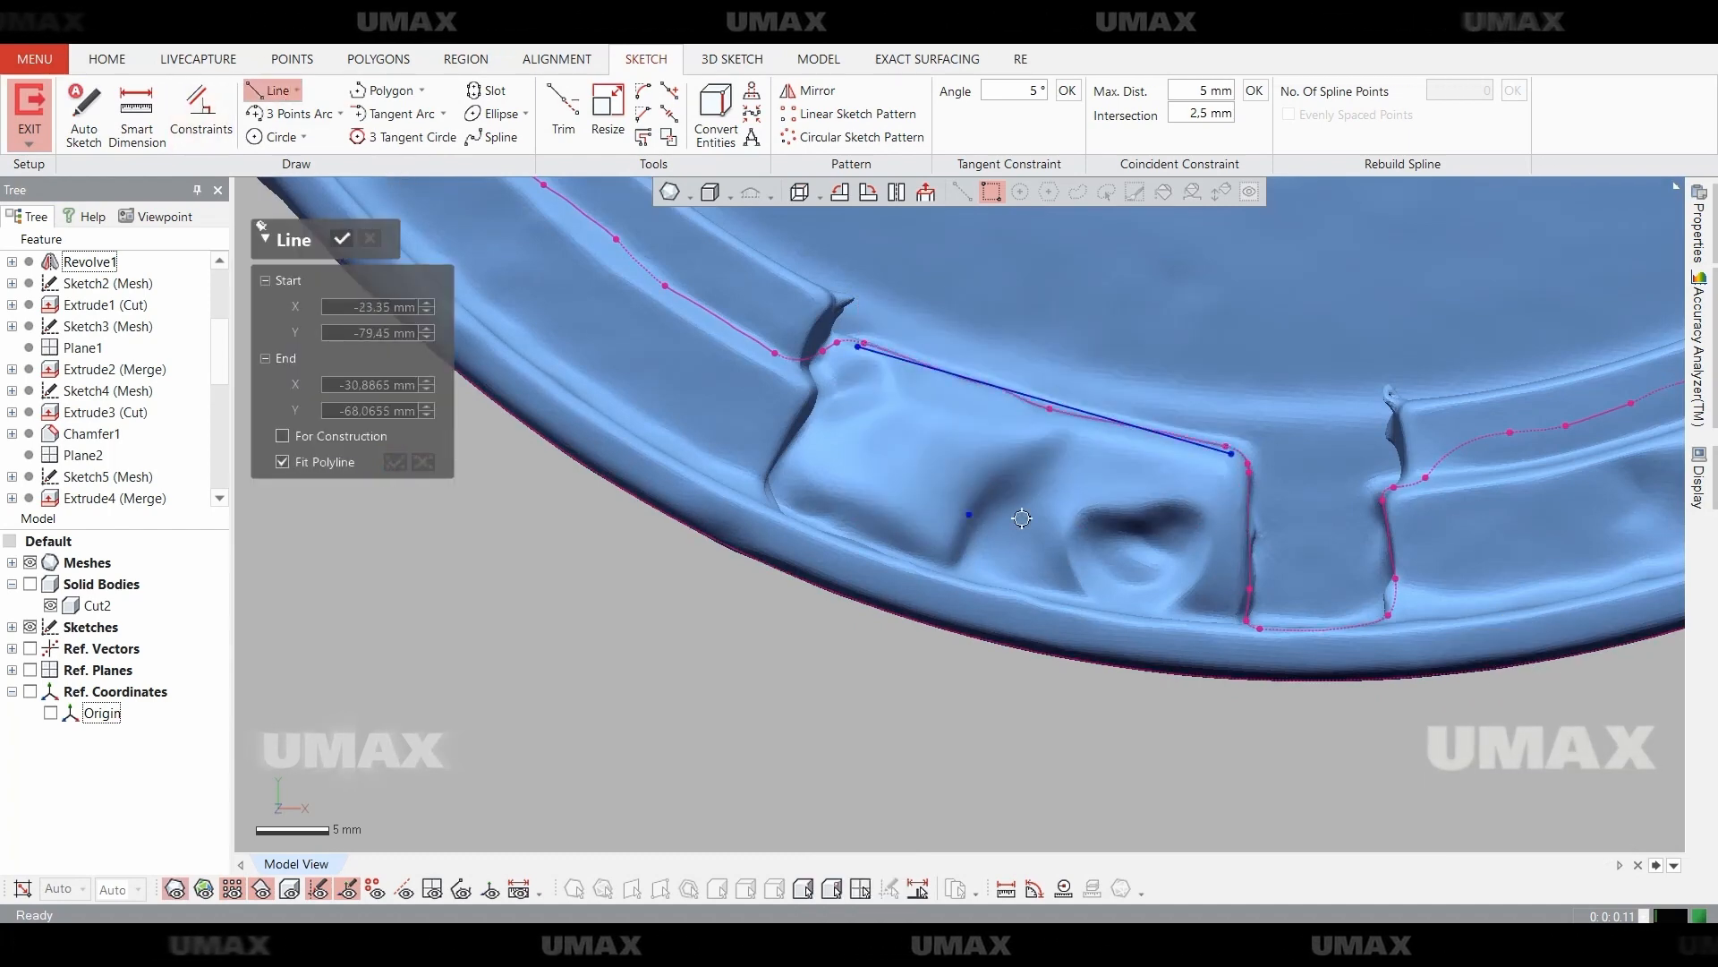
left_click(342, 240)
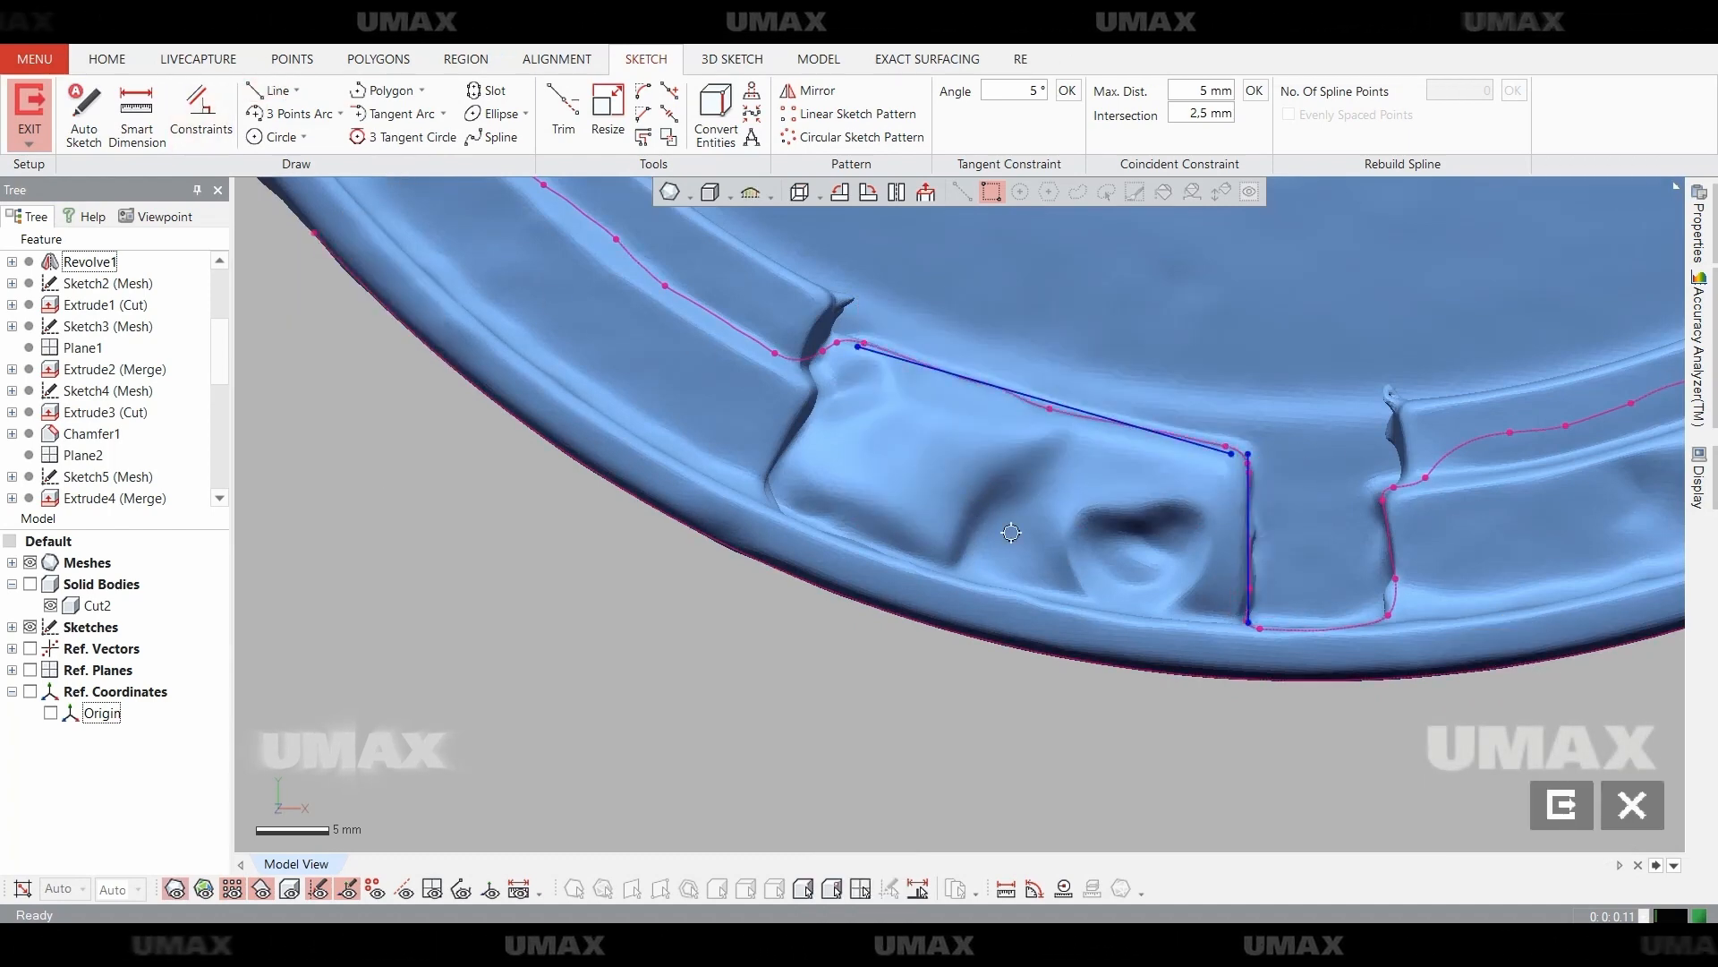
left_click(573, 119)
scroll(1358, 509, "up", 5)
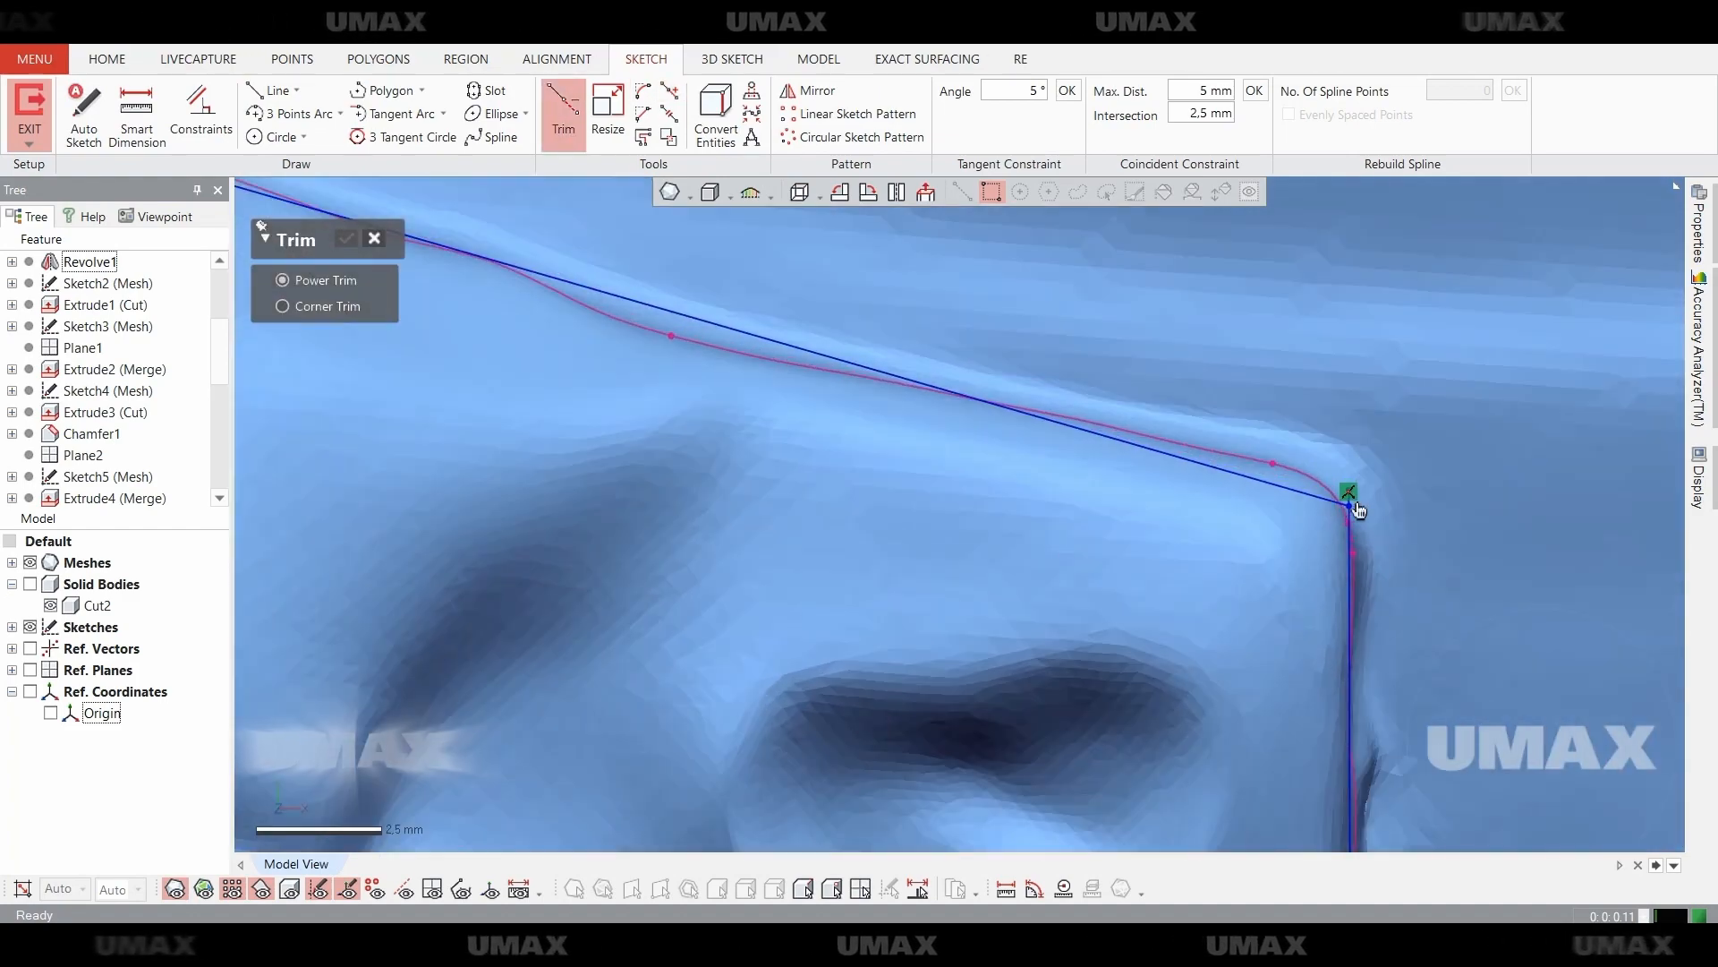
scroll(1173, 591, "down", 5)
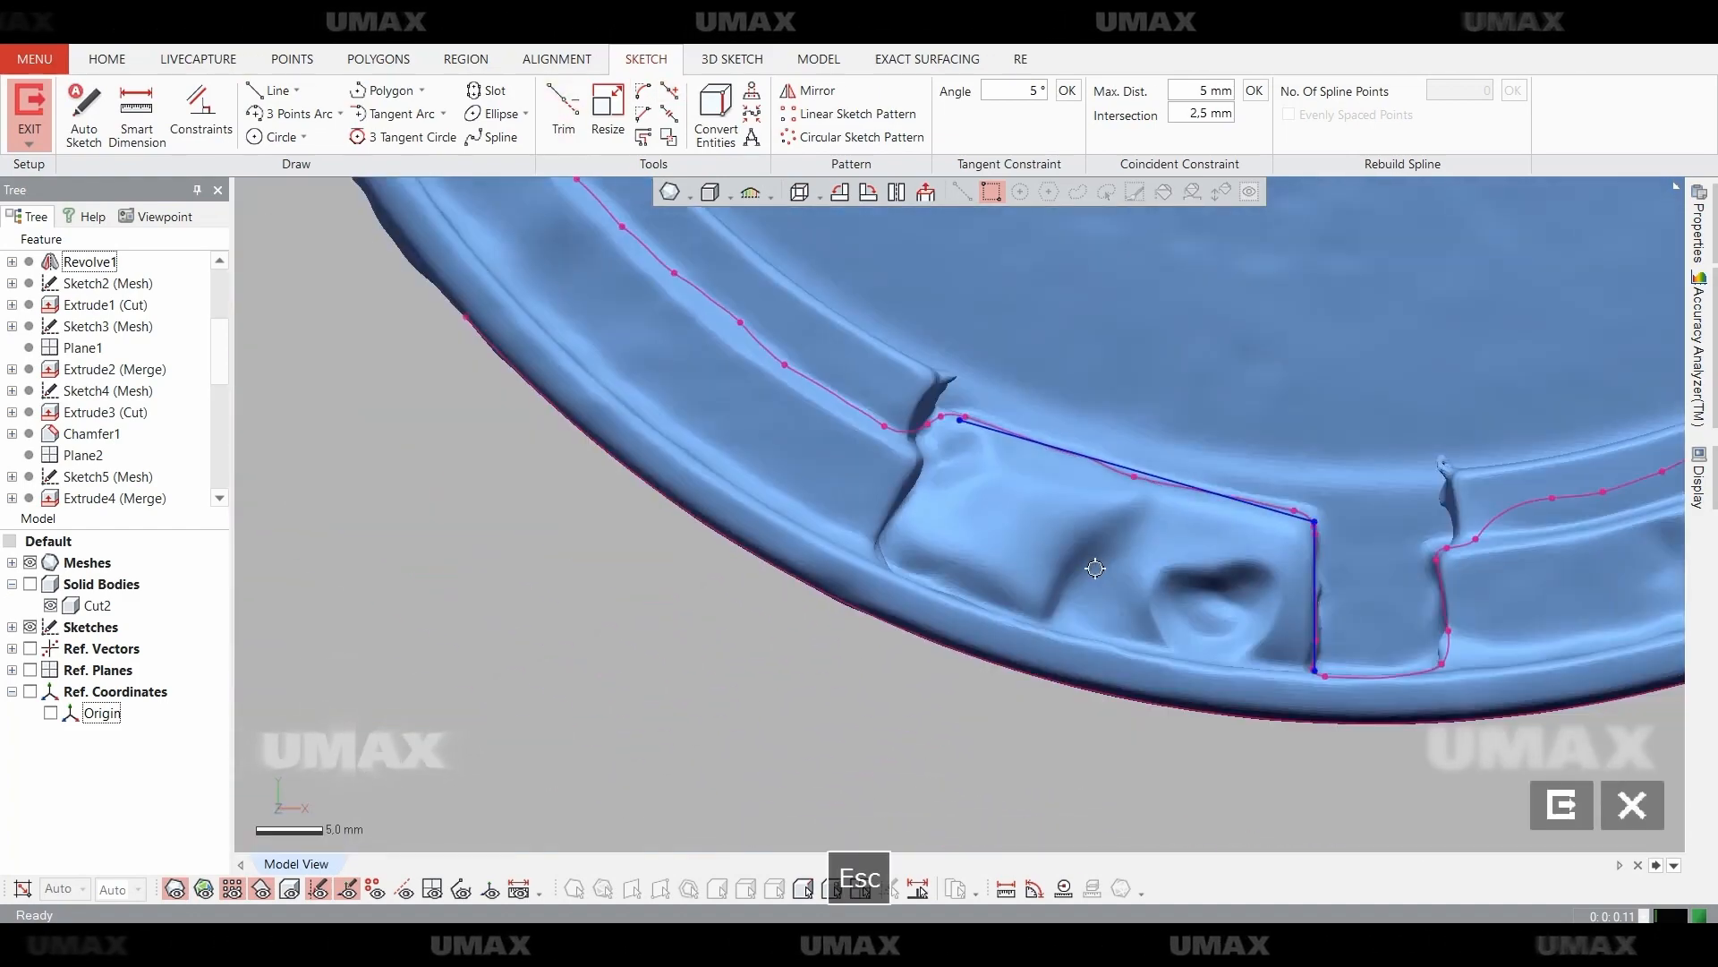
Convert the adjacent rim block's side edge into the sketch and trim it to meet the long line.
key("ctrl+s")
key("ctrl+1")
scroll(893, 394, "up", 4)
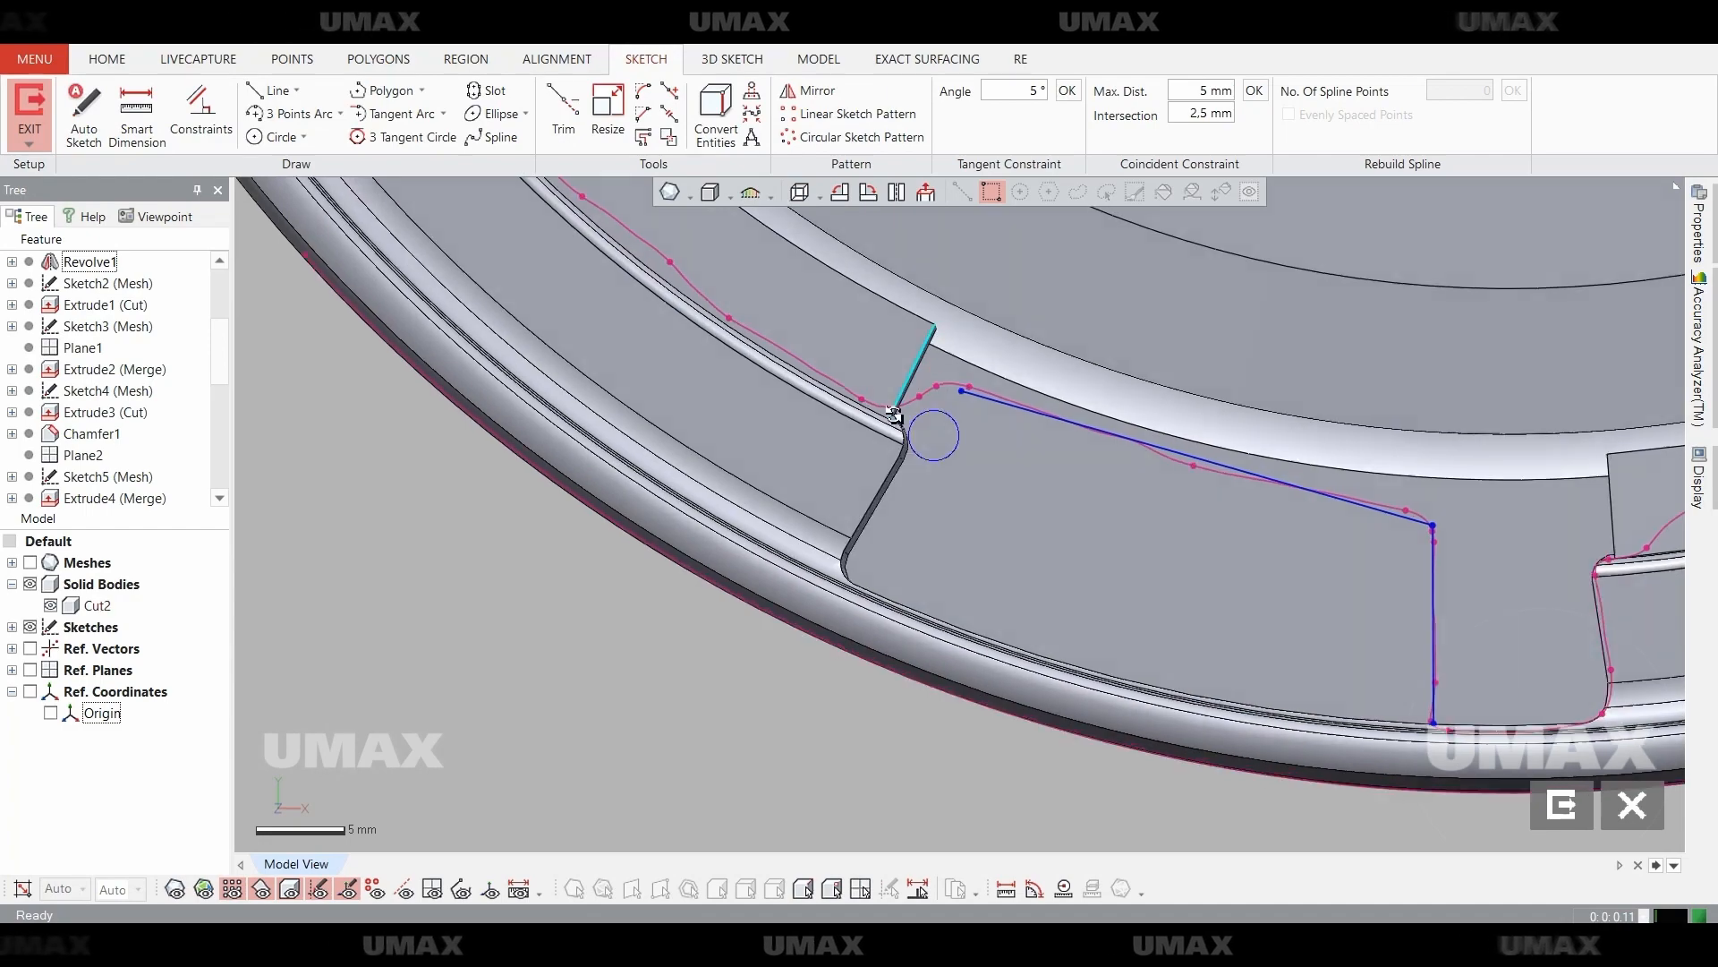
right_click_drag(893, 415, 775, 399)
left_click(715, 115)
left_click(447, 238)
key("Escape")
mouse_move(940, 457)
right_mouse_down()
mouse_move(951, 407)
mouse_move(951, 438)
right_mouse_up()
key("ctrl+shift+a")
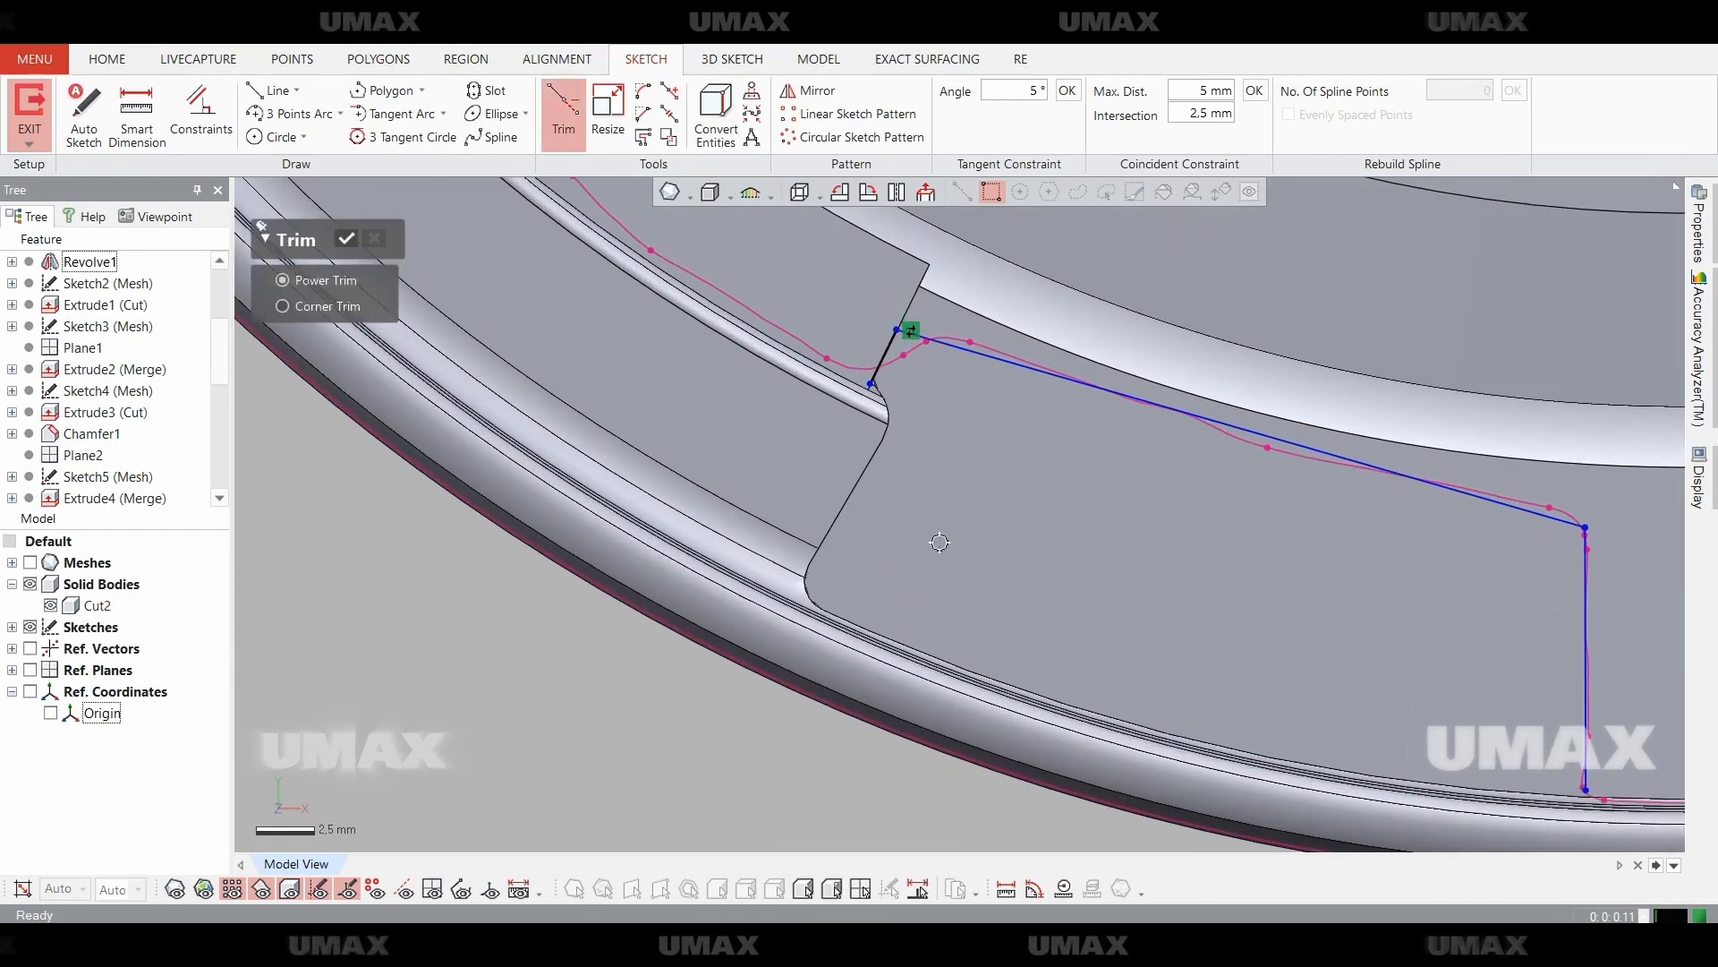
key("Escape")
Convert the rim's inner wall arc into the sketch, trim everything to one closed profile and exit the sketch.
right_click_drag(939, 542, 1097, 625)
key("ctrl+1")
key("ctrl+1")
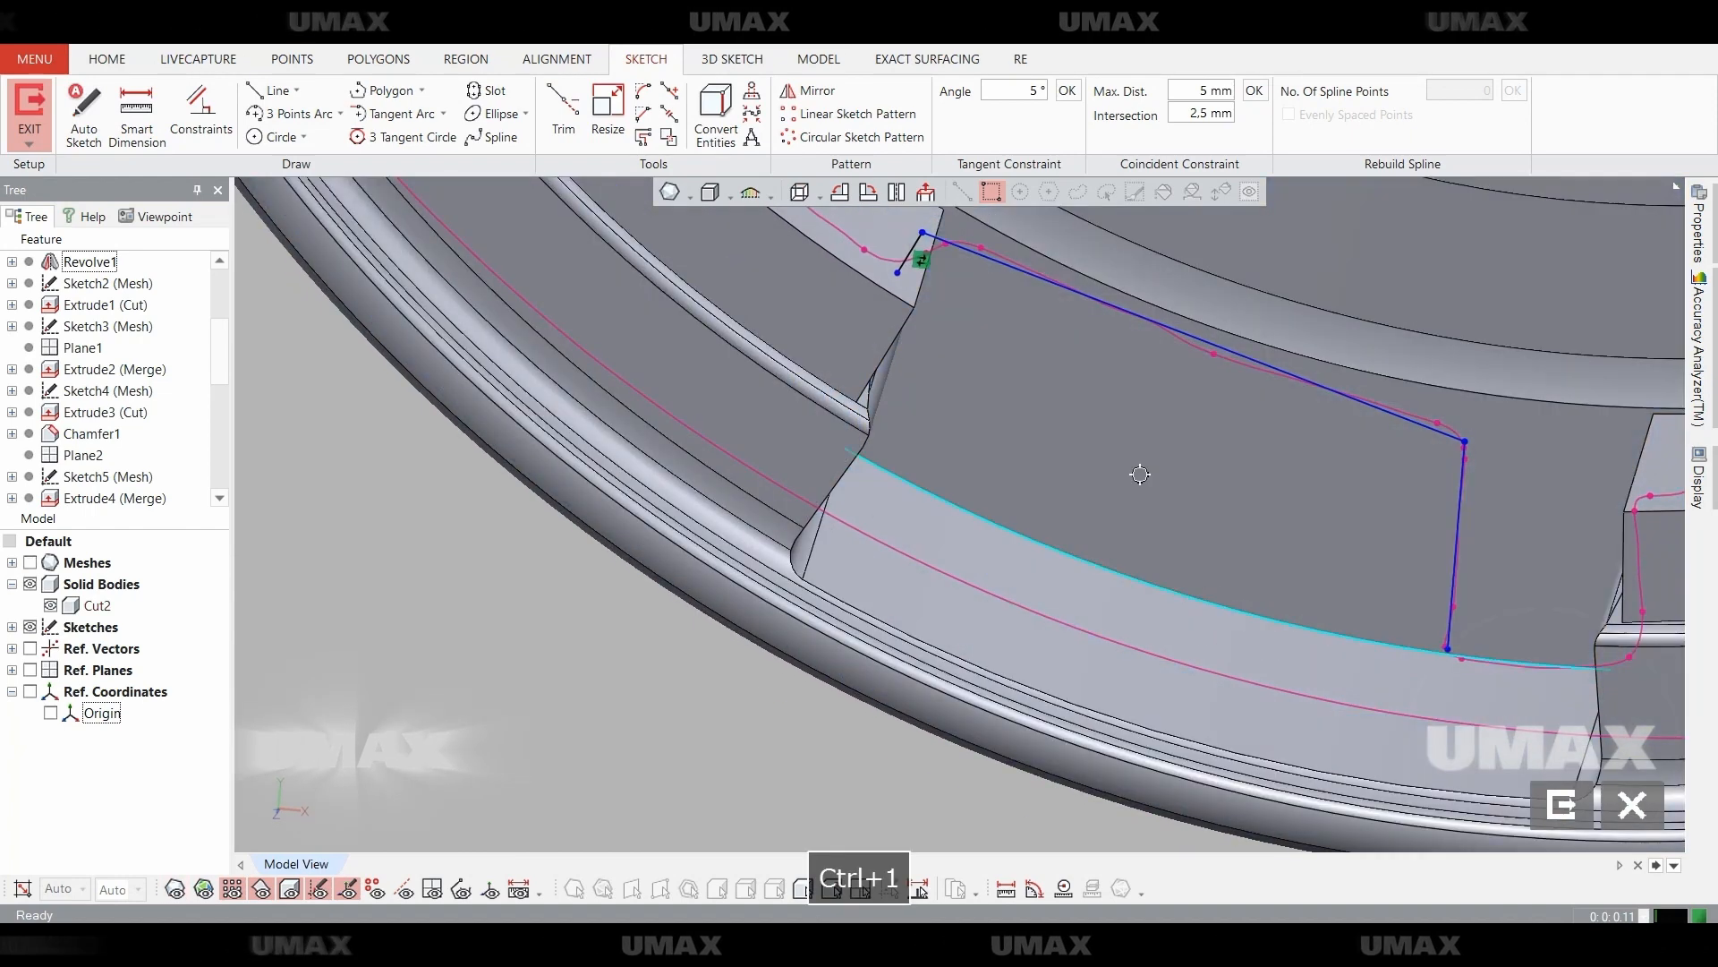
right_click_drag(1141, 475, 897, 463)
left_click(732, 125)
key("ctrl+shift+a")
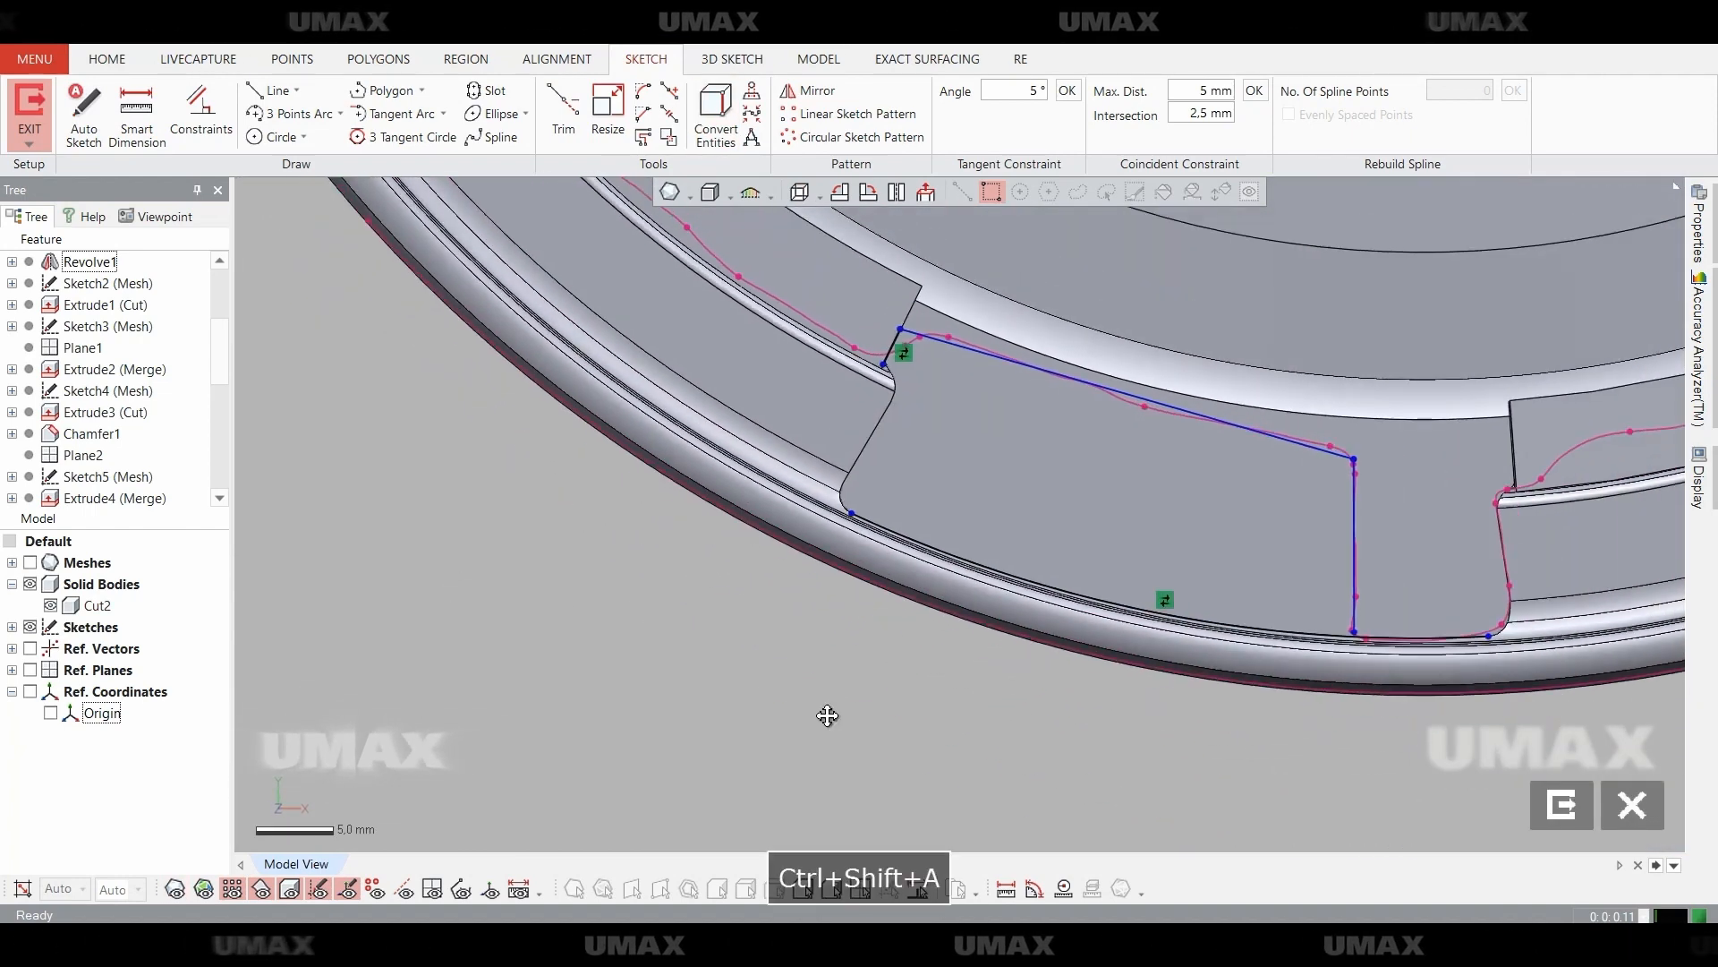
key("ctrl+5")
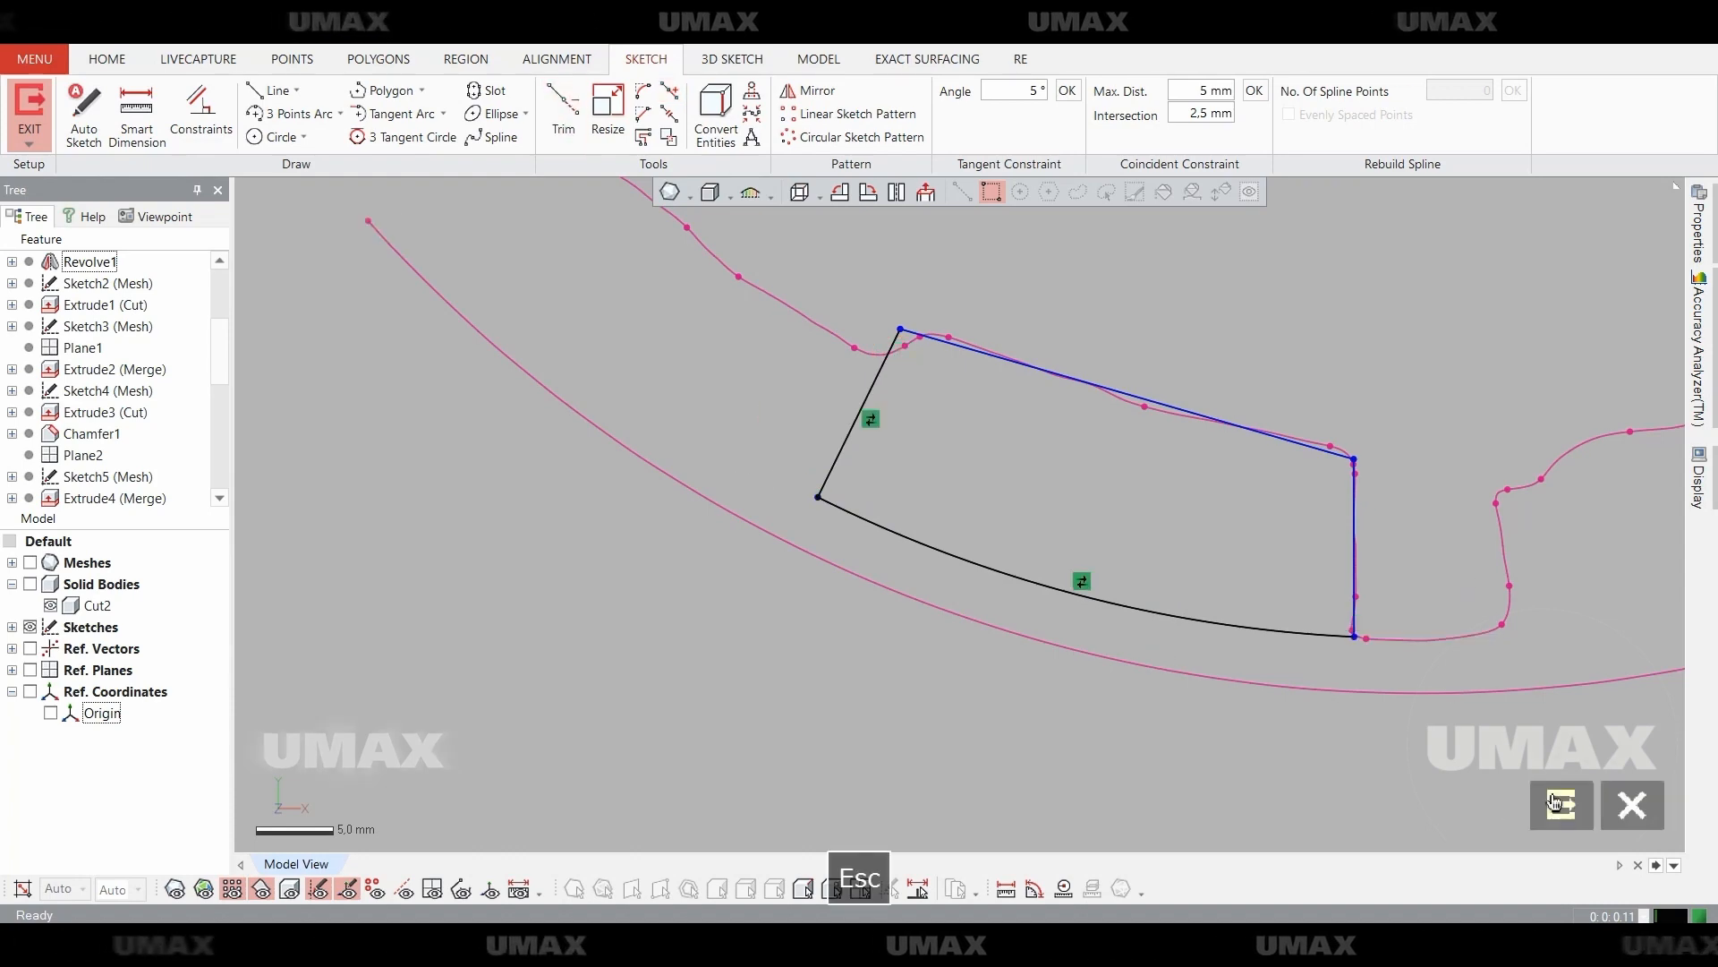
left_click(1561, 803)
Create a plane from the small block's scanned top and extrude the profile up to it, merged with the main body.
key("ctrl+1")
mouse_move(1253, 720)
right_mouse_down()
mouse_move(1086, 587)
mouse_move(937, 561)
right_mouse_up()
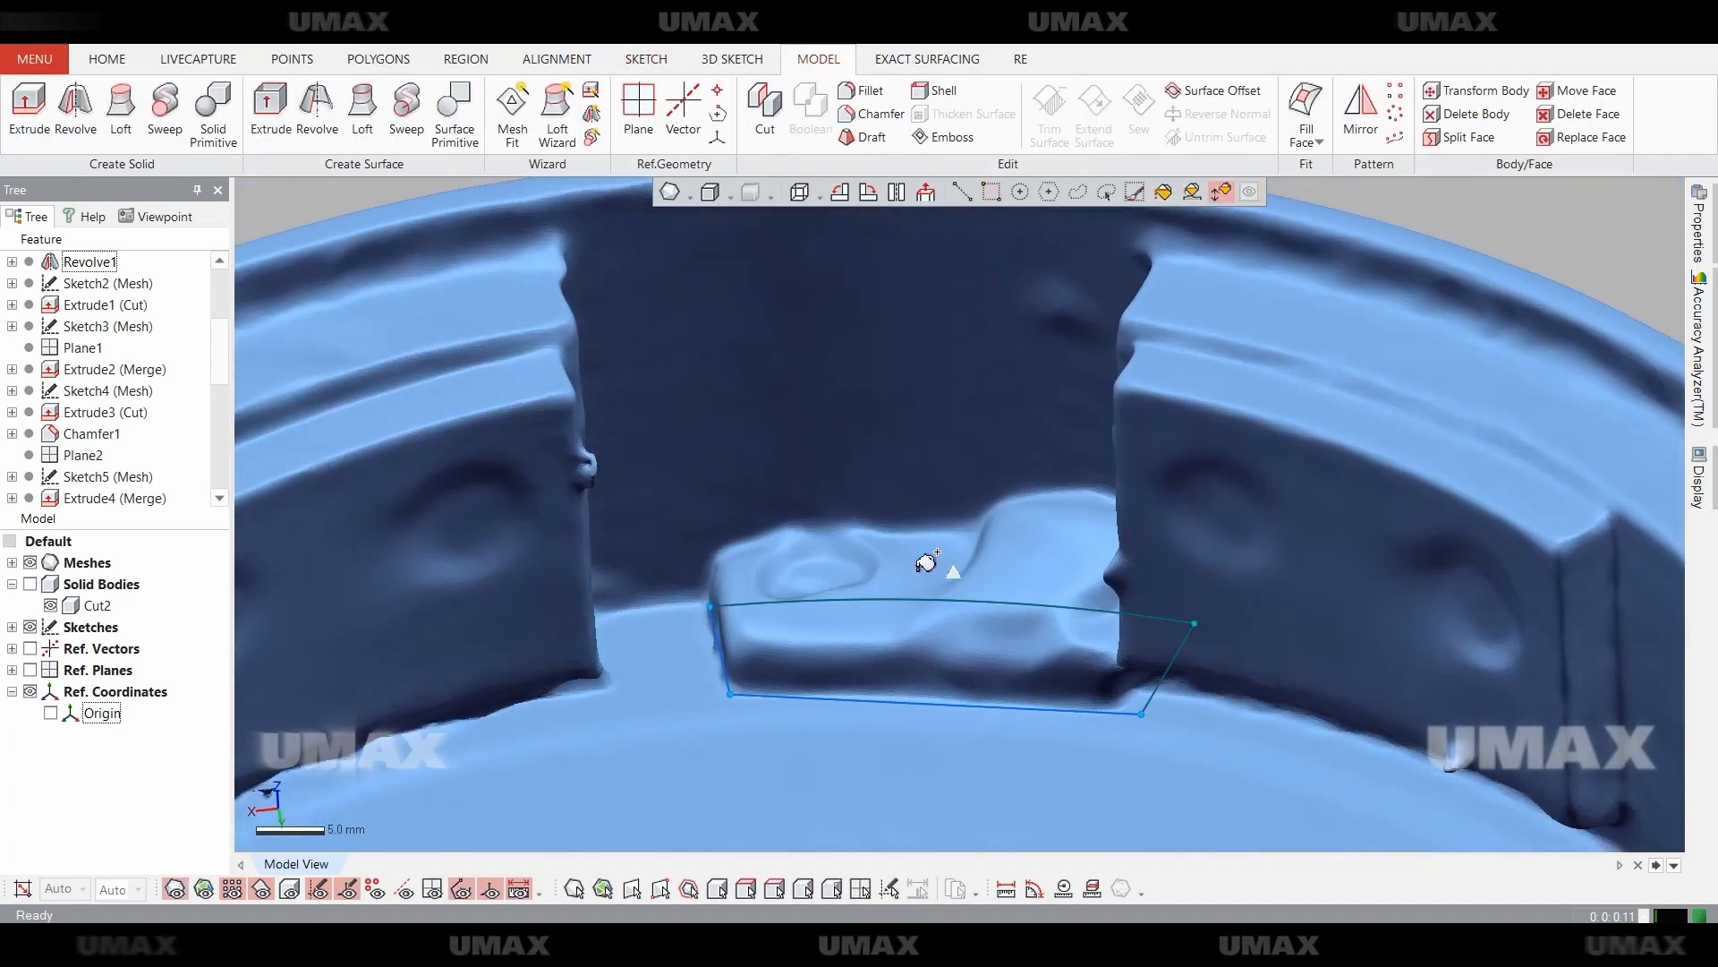
left_click(638, 107)
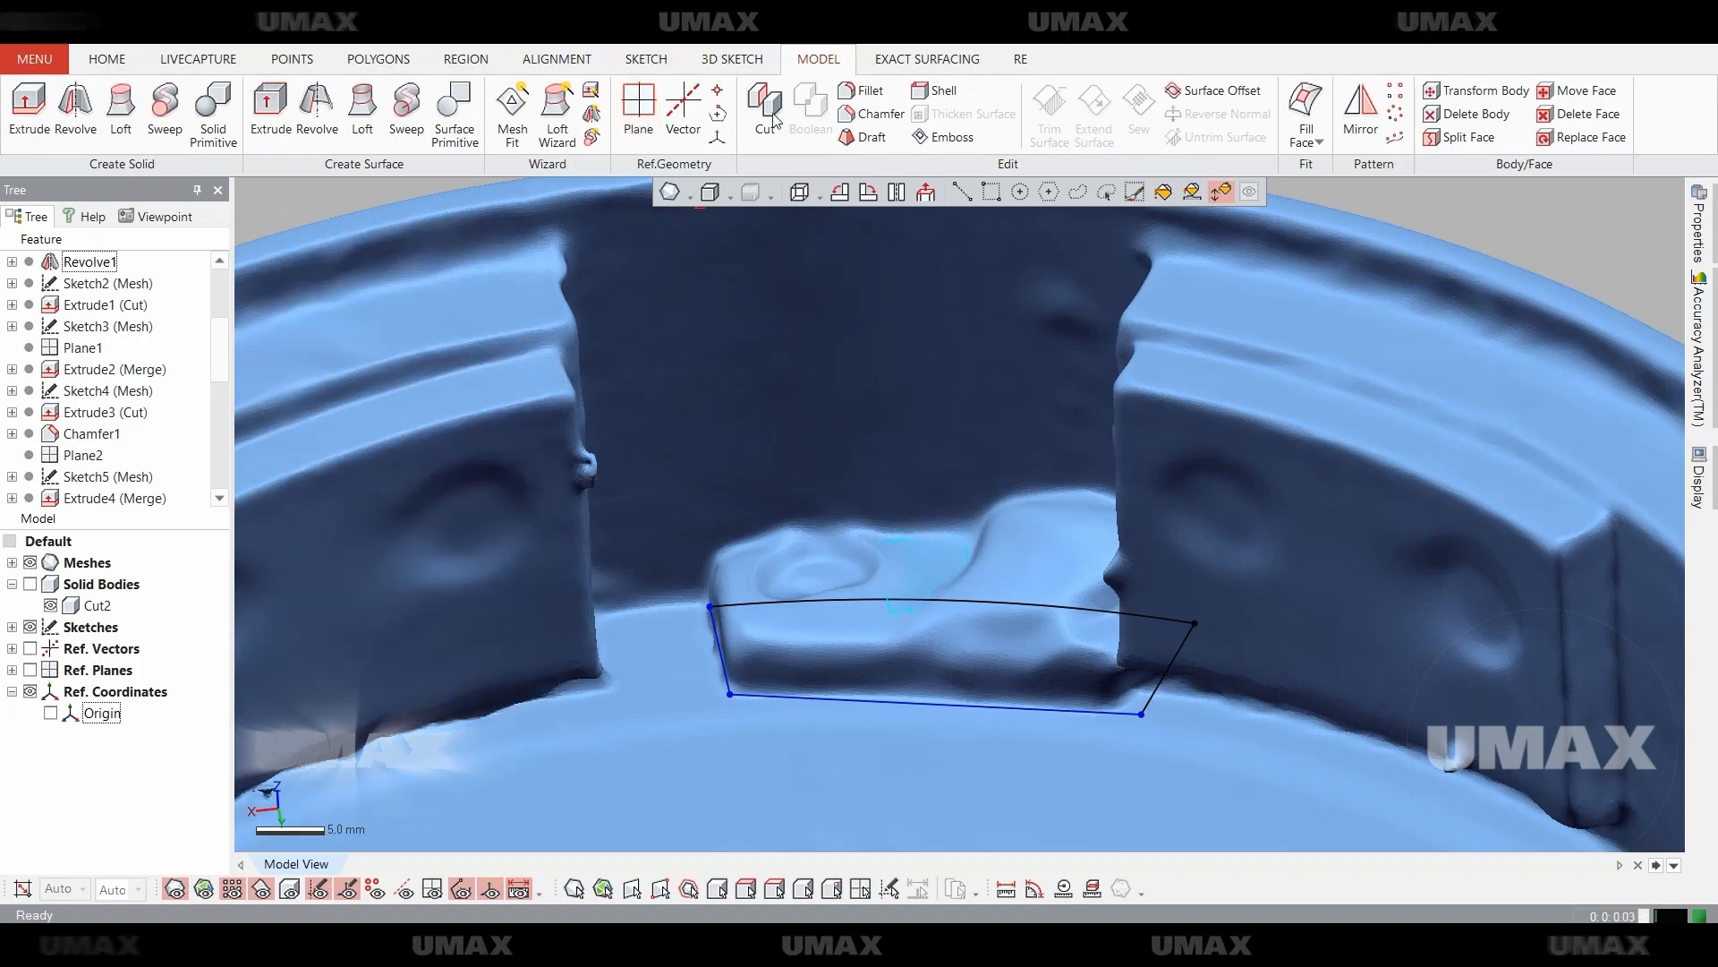
left_click(432, 444)
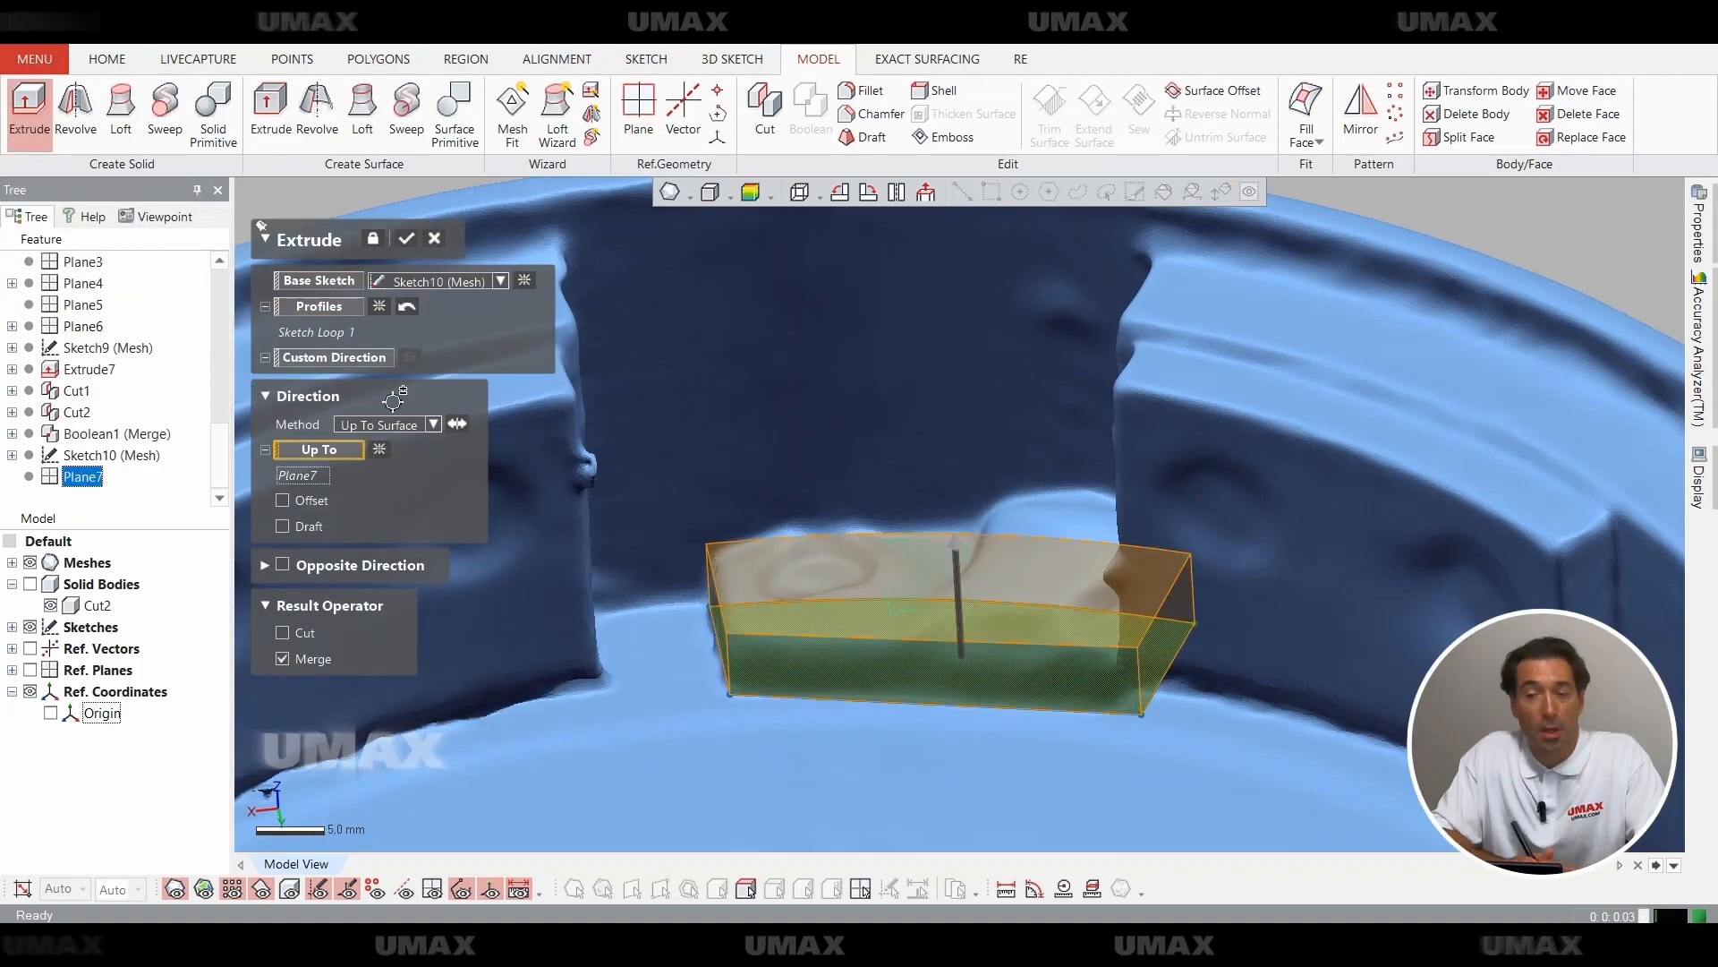
key("Escape")
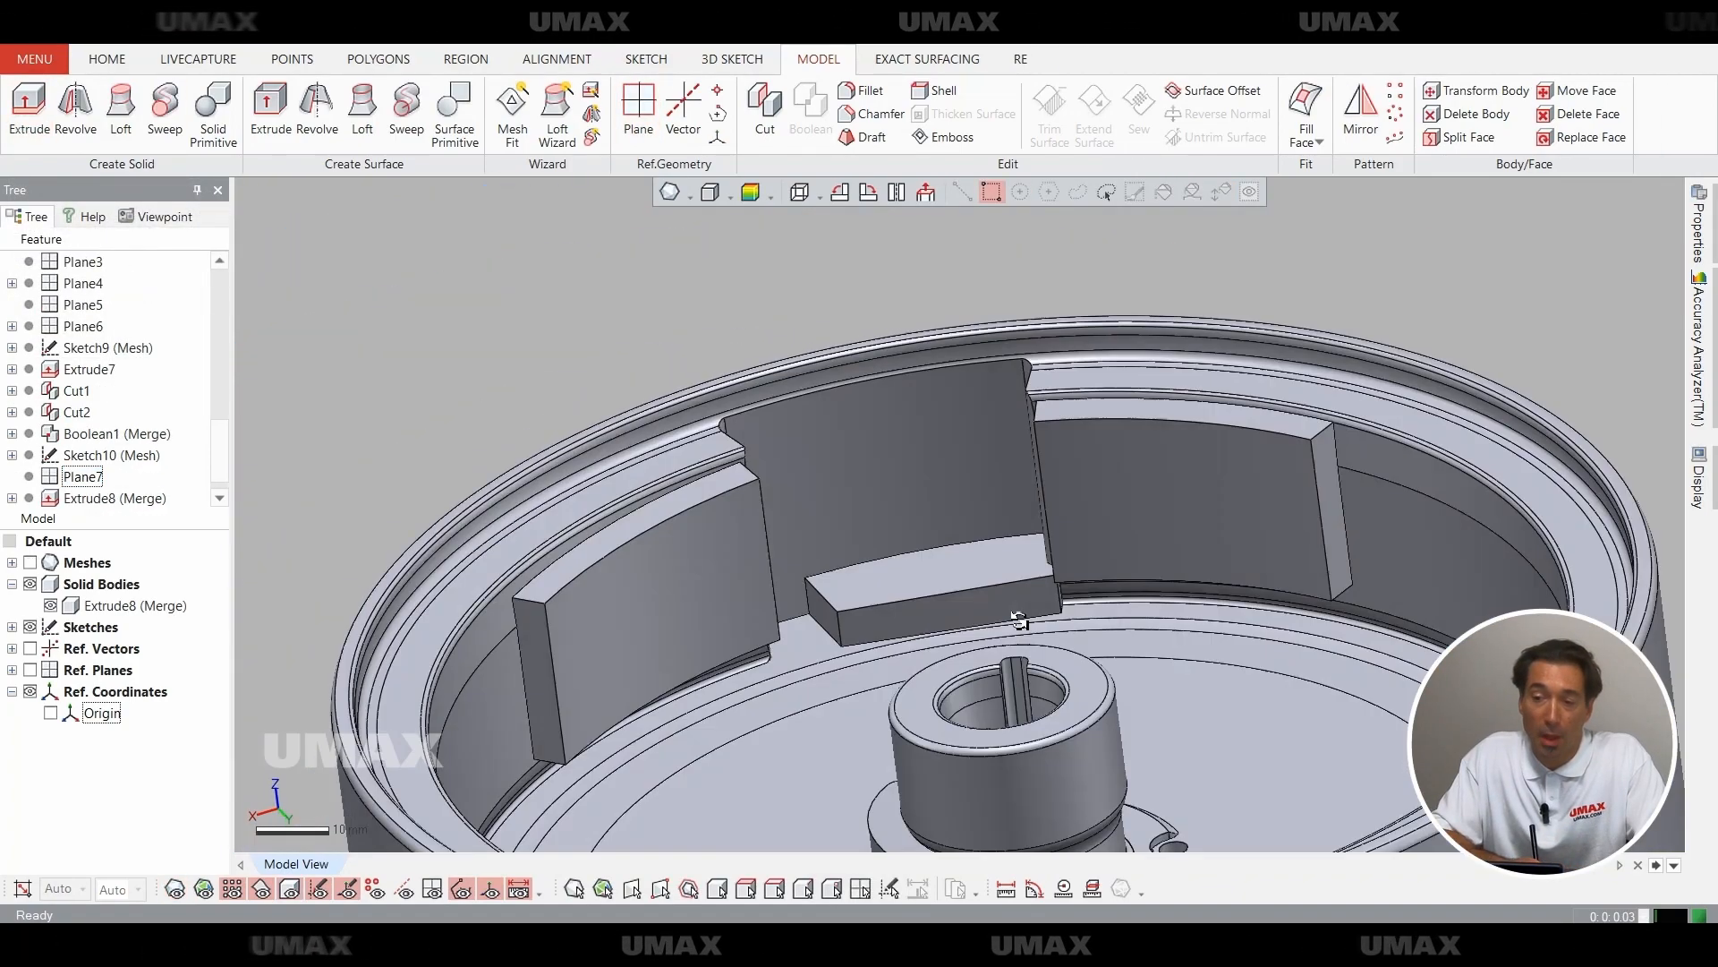
key("ctrl+1")
key("ctrl+1")
key("ctrl+1")
Turn on view clipping inside a box and shrink the box to expose the rim's inner wall with the round bump.
right_click_drag(952, 639, 1307, 564)
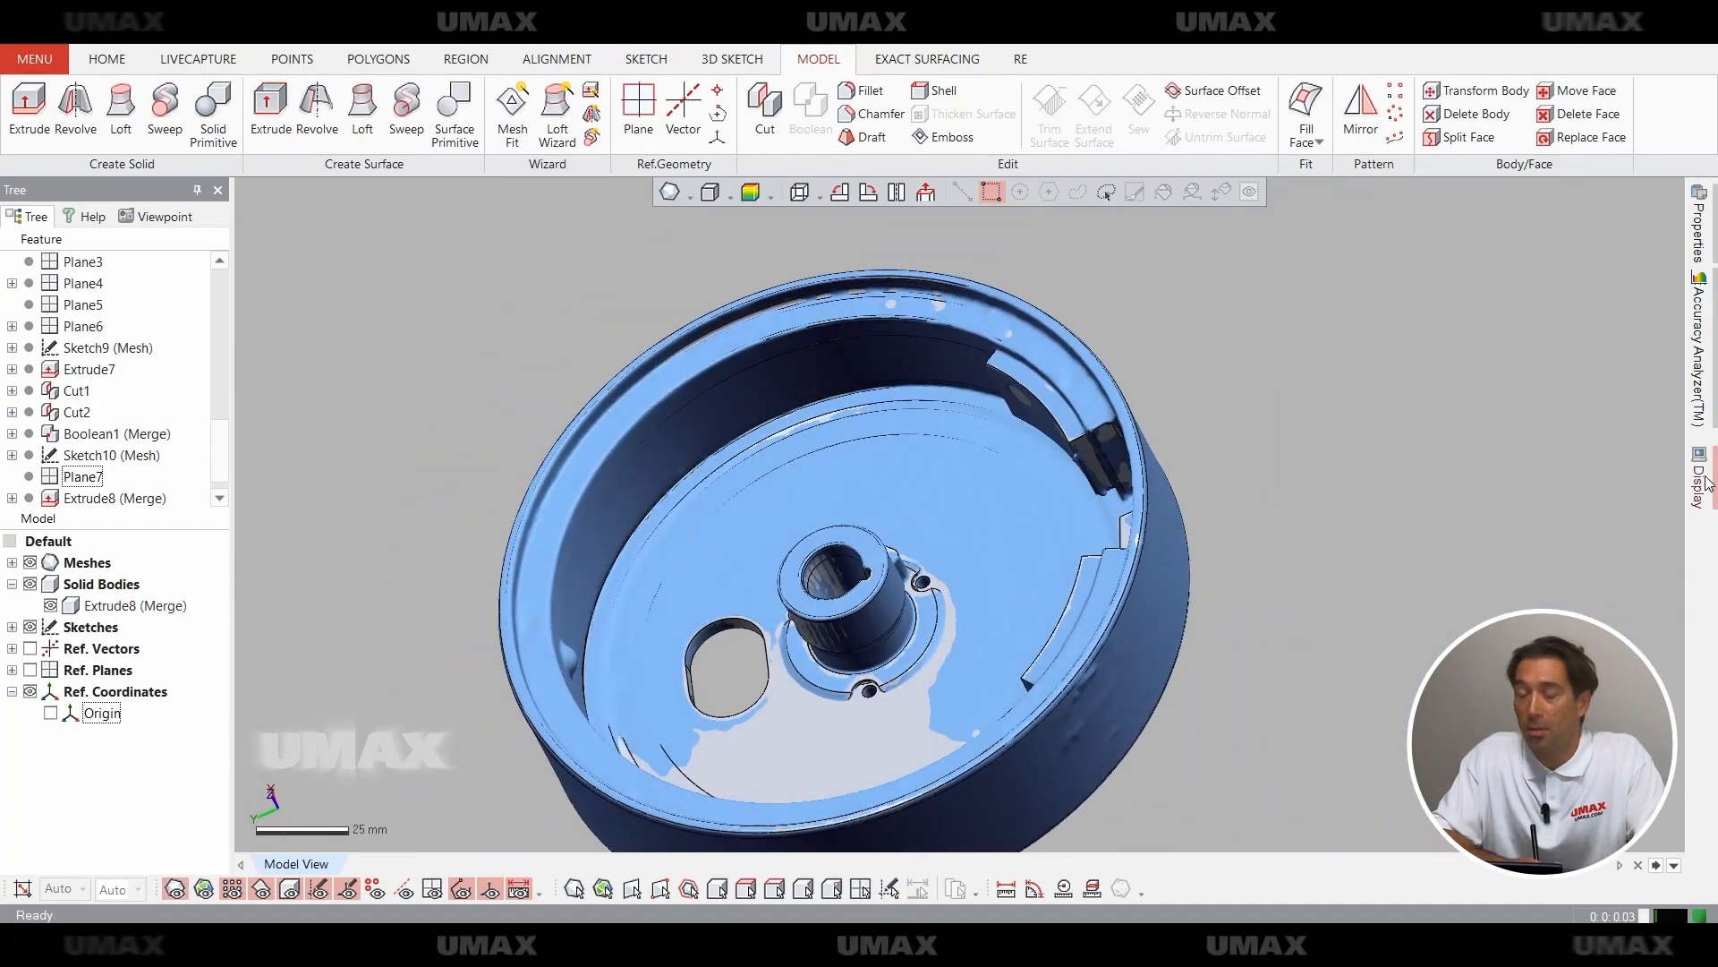
mouse_move(1705, 484)
left_click(1468, 576)
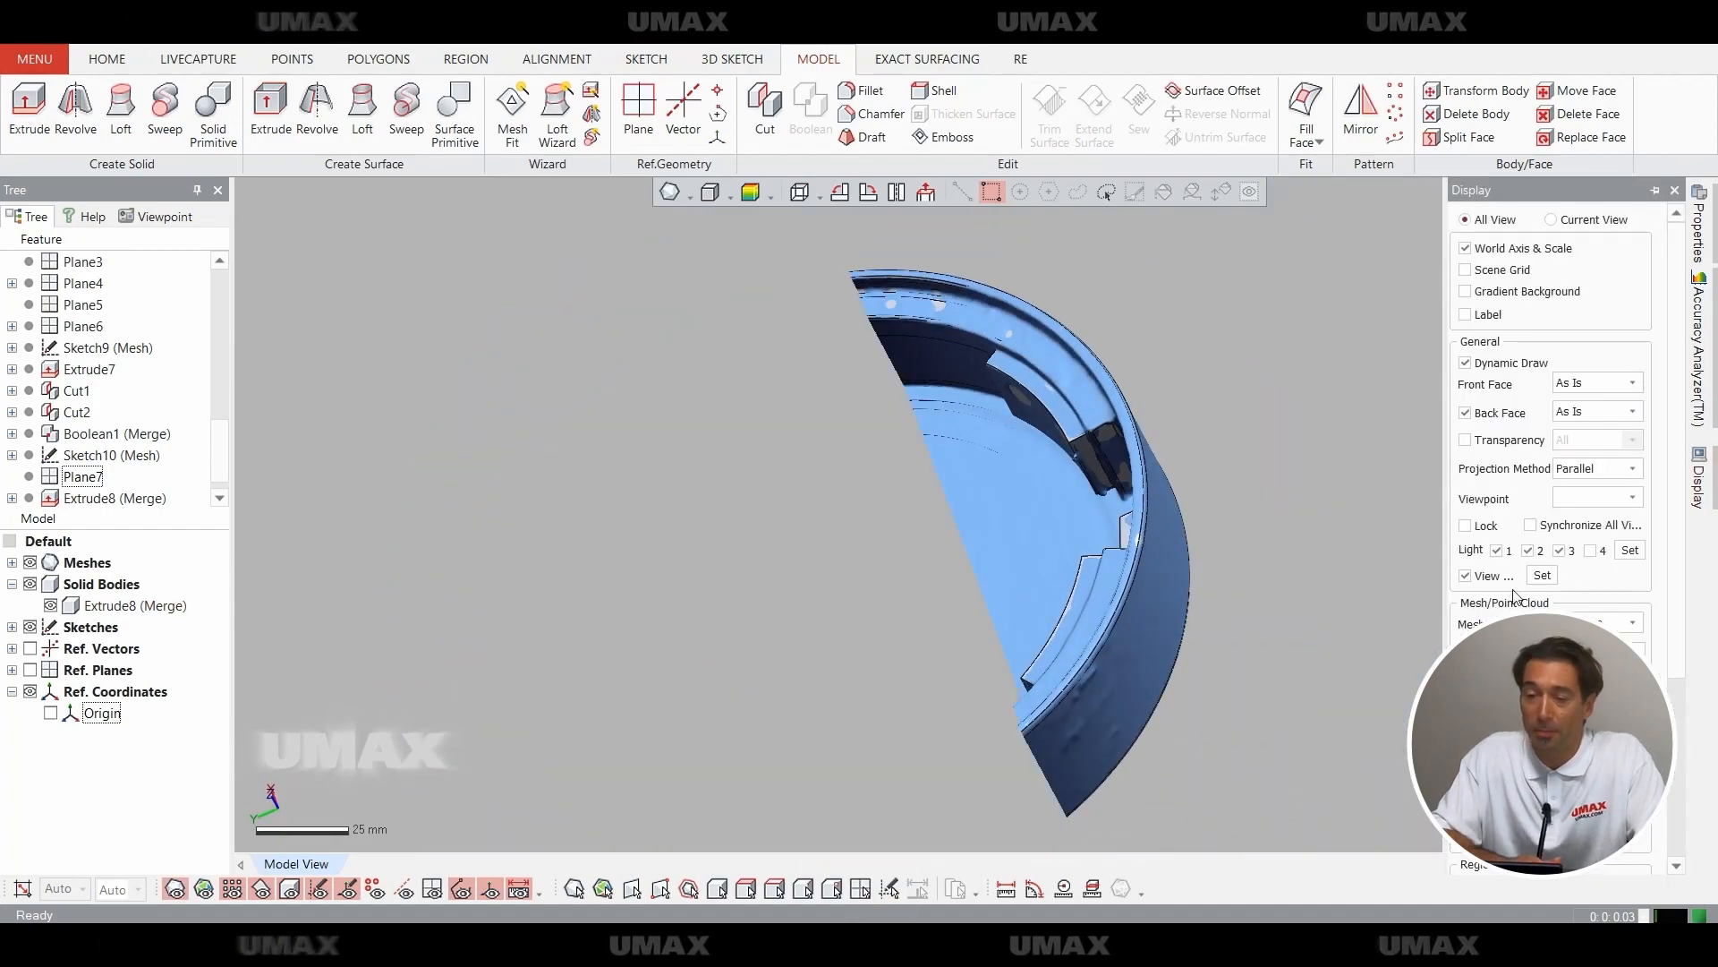
left_click(1533, 576)
right_click_drag(943, 555, 940, 510)
left_click_drag(935, 541, 586, 666)
right_click_drag(586, 666, 573, 626)
left_click_drag(582, 667, 464, 690)
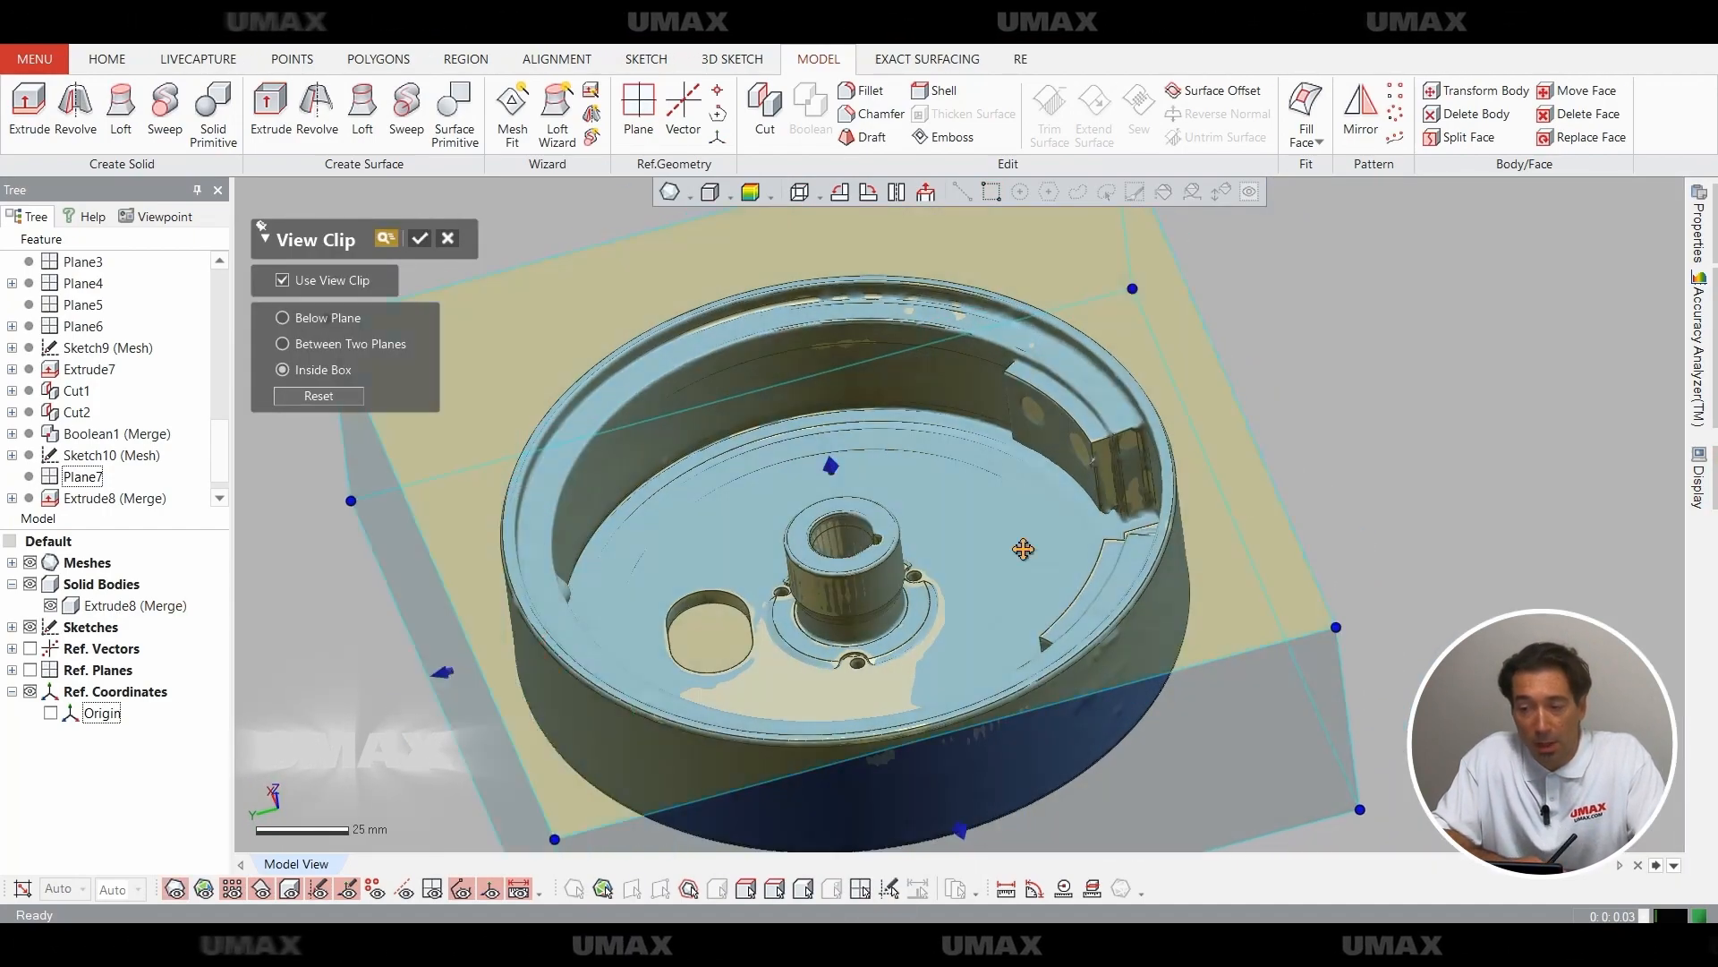
right_click_drag(464, 690, 501, 733)
left_click_drag(1235, 502, 732, 573)
left_click(413, 238)
Paint-select the scanned bump on the rim's inner wall and insert the selection as a new region.
scroll(971, 683, "up", 5)
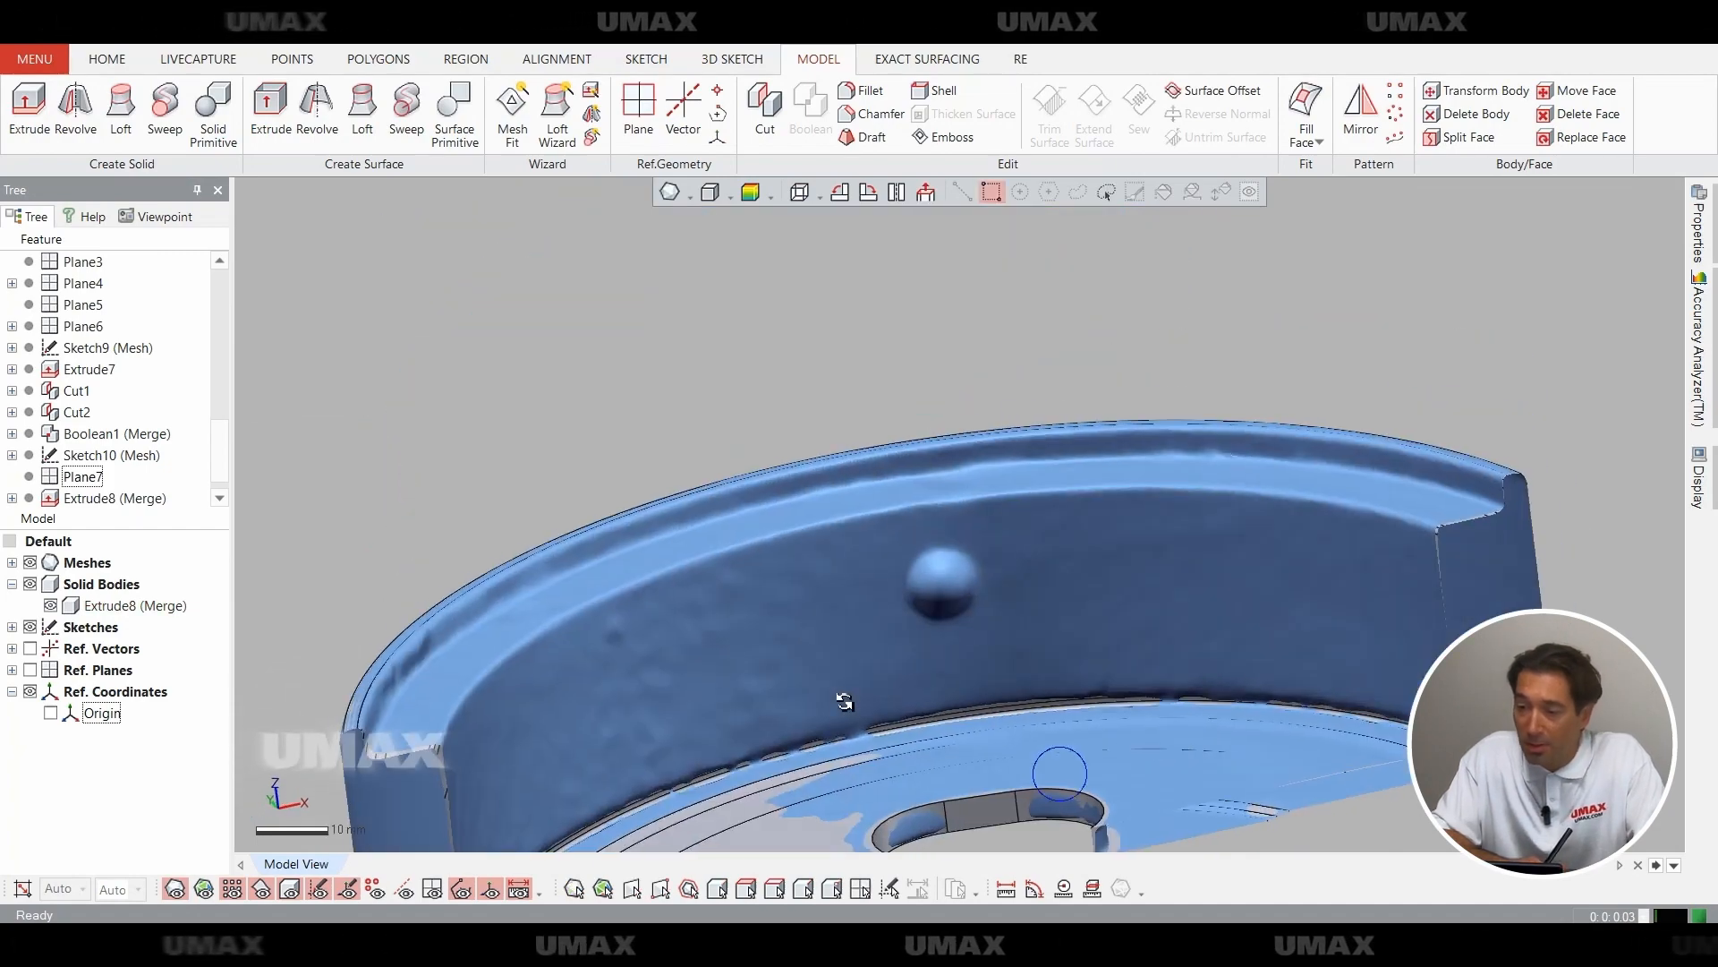
key("alt+5")
scroll(964, 641, "up", 5)
scroll(953, 675, "up", 2)
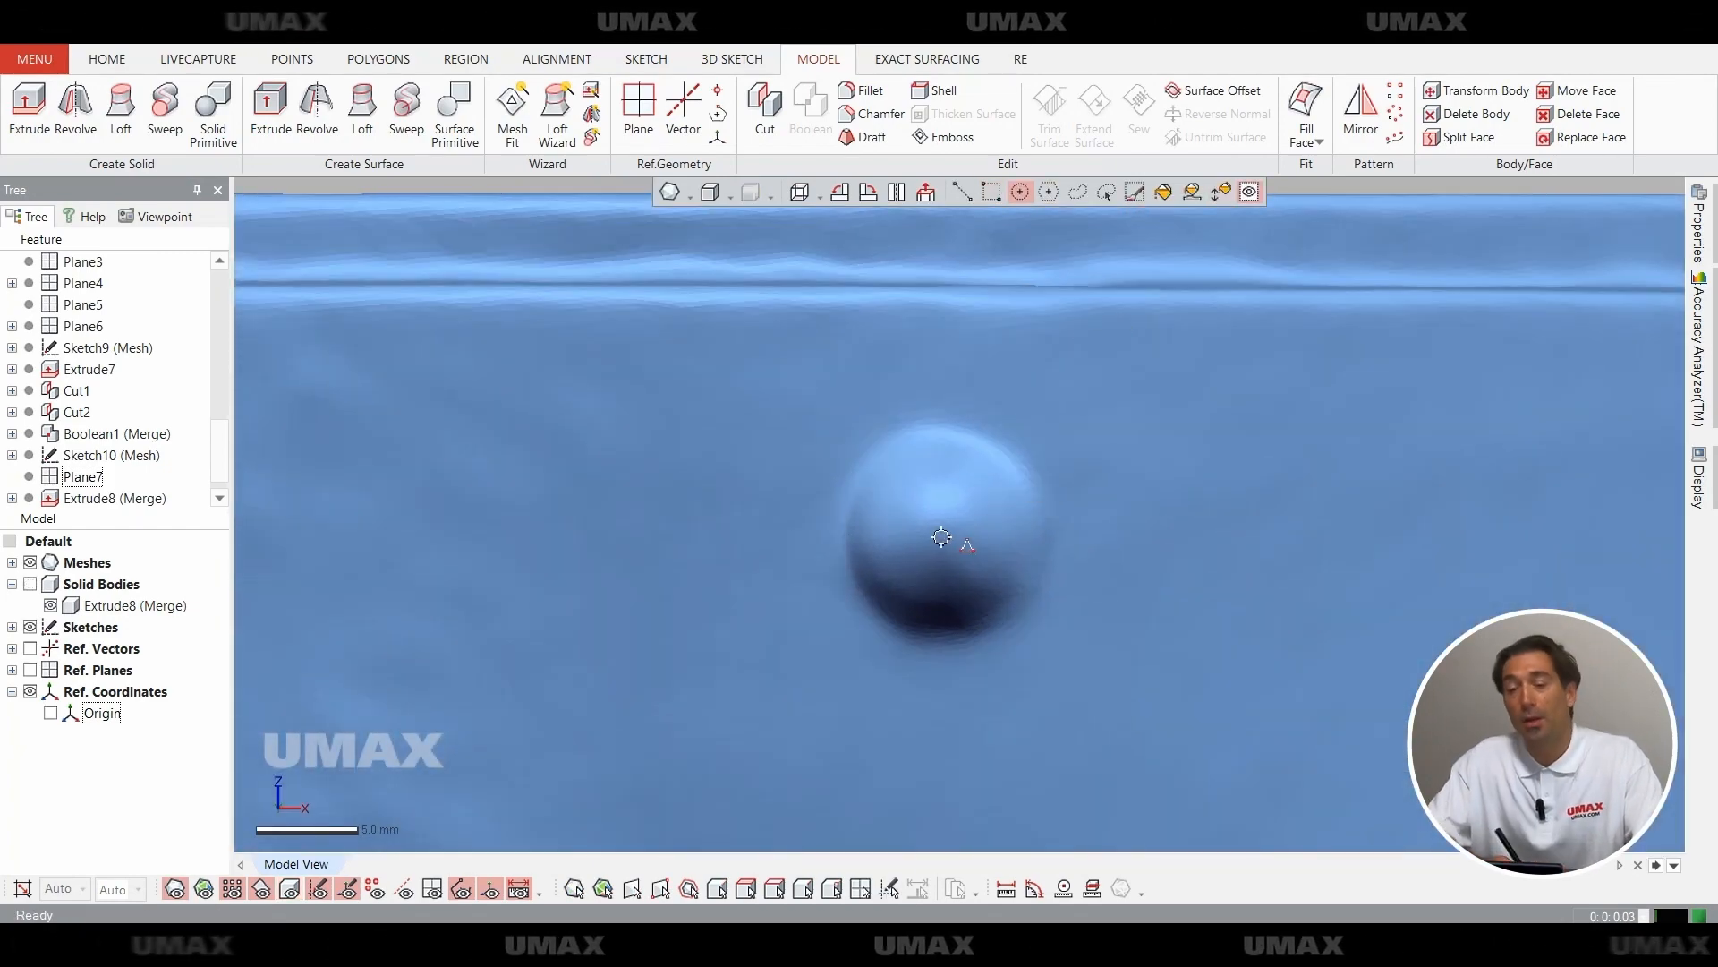
left_click(106, 59)
left_click(484, 141)
scroll(935, 457, "up", 2)
right_click_drag(935, 456, 918, 445)
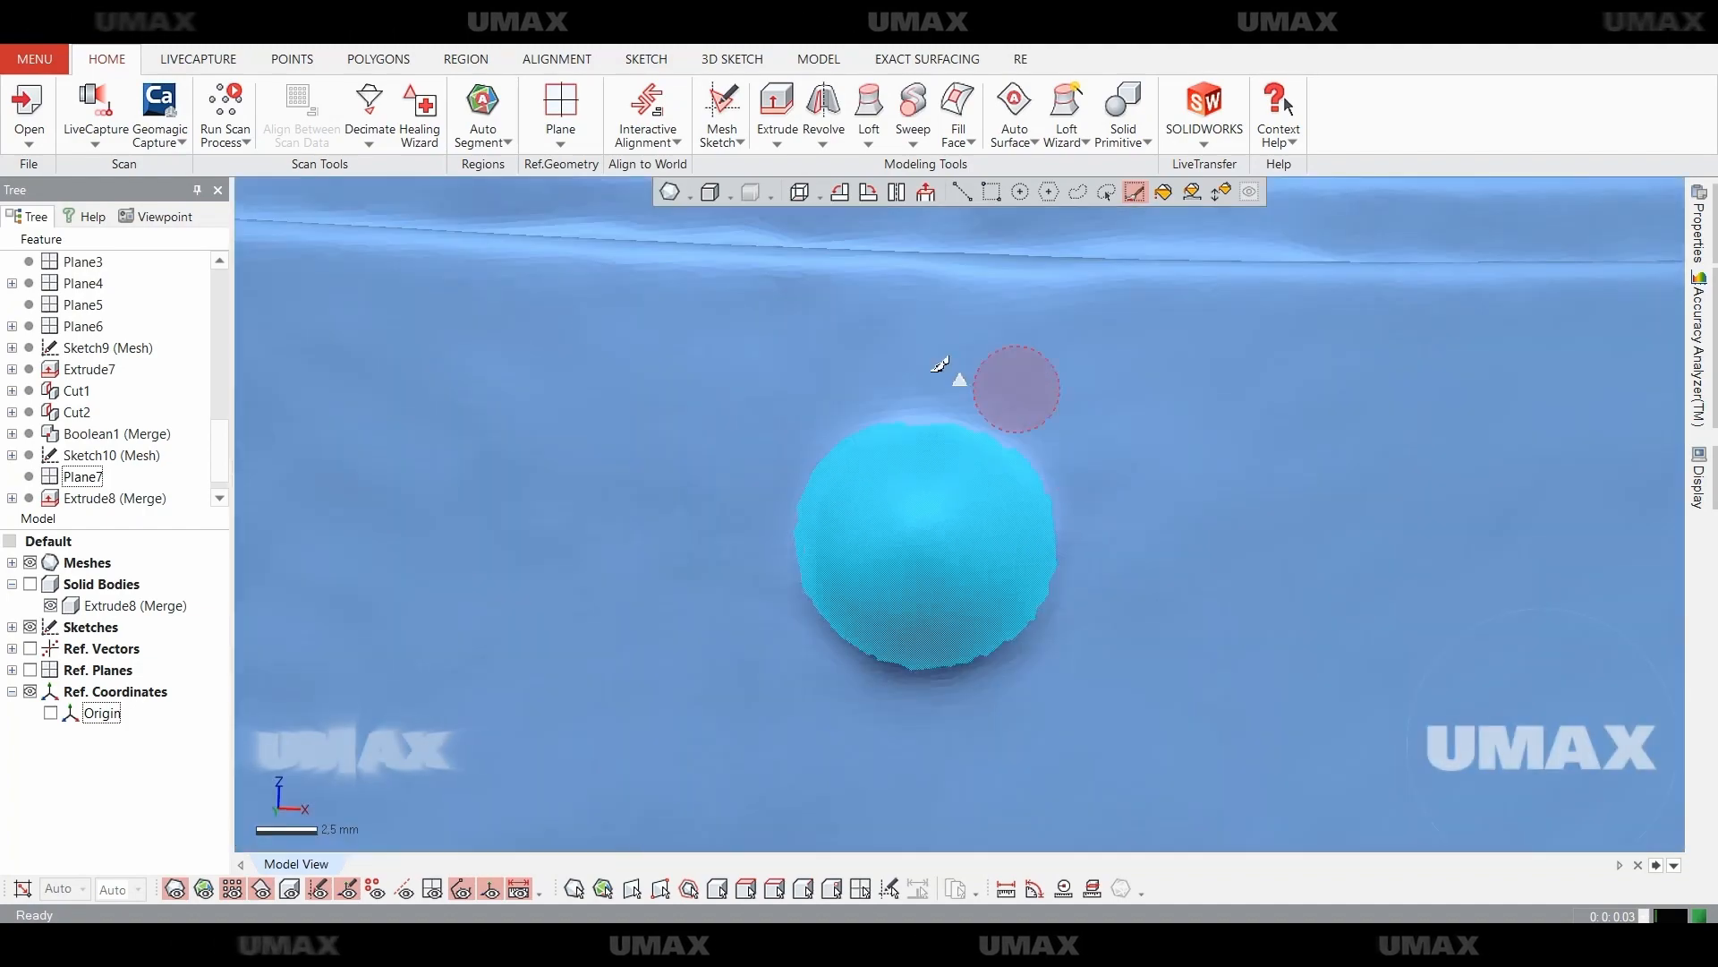
left_click(484, 141)
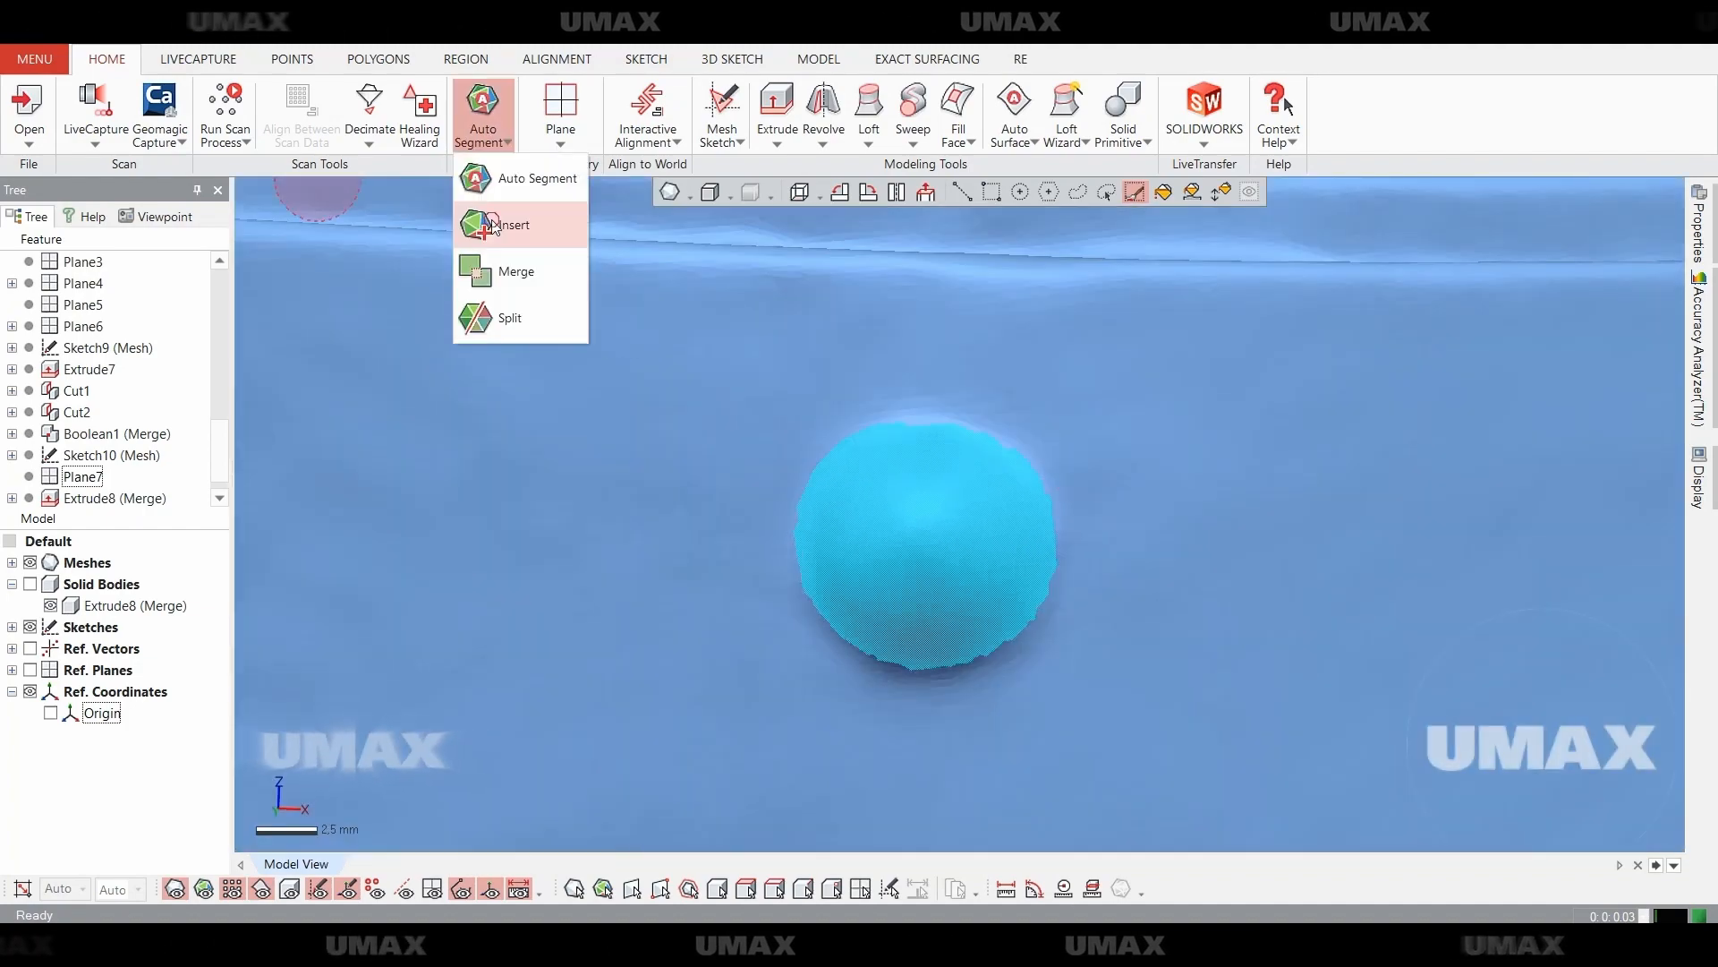
left_click(514, 223)
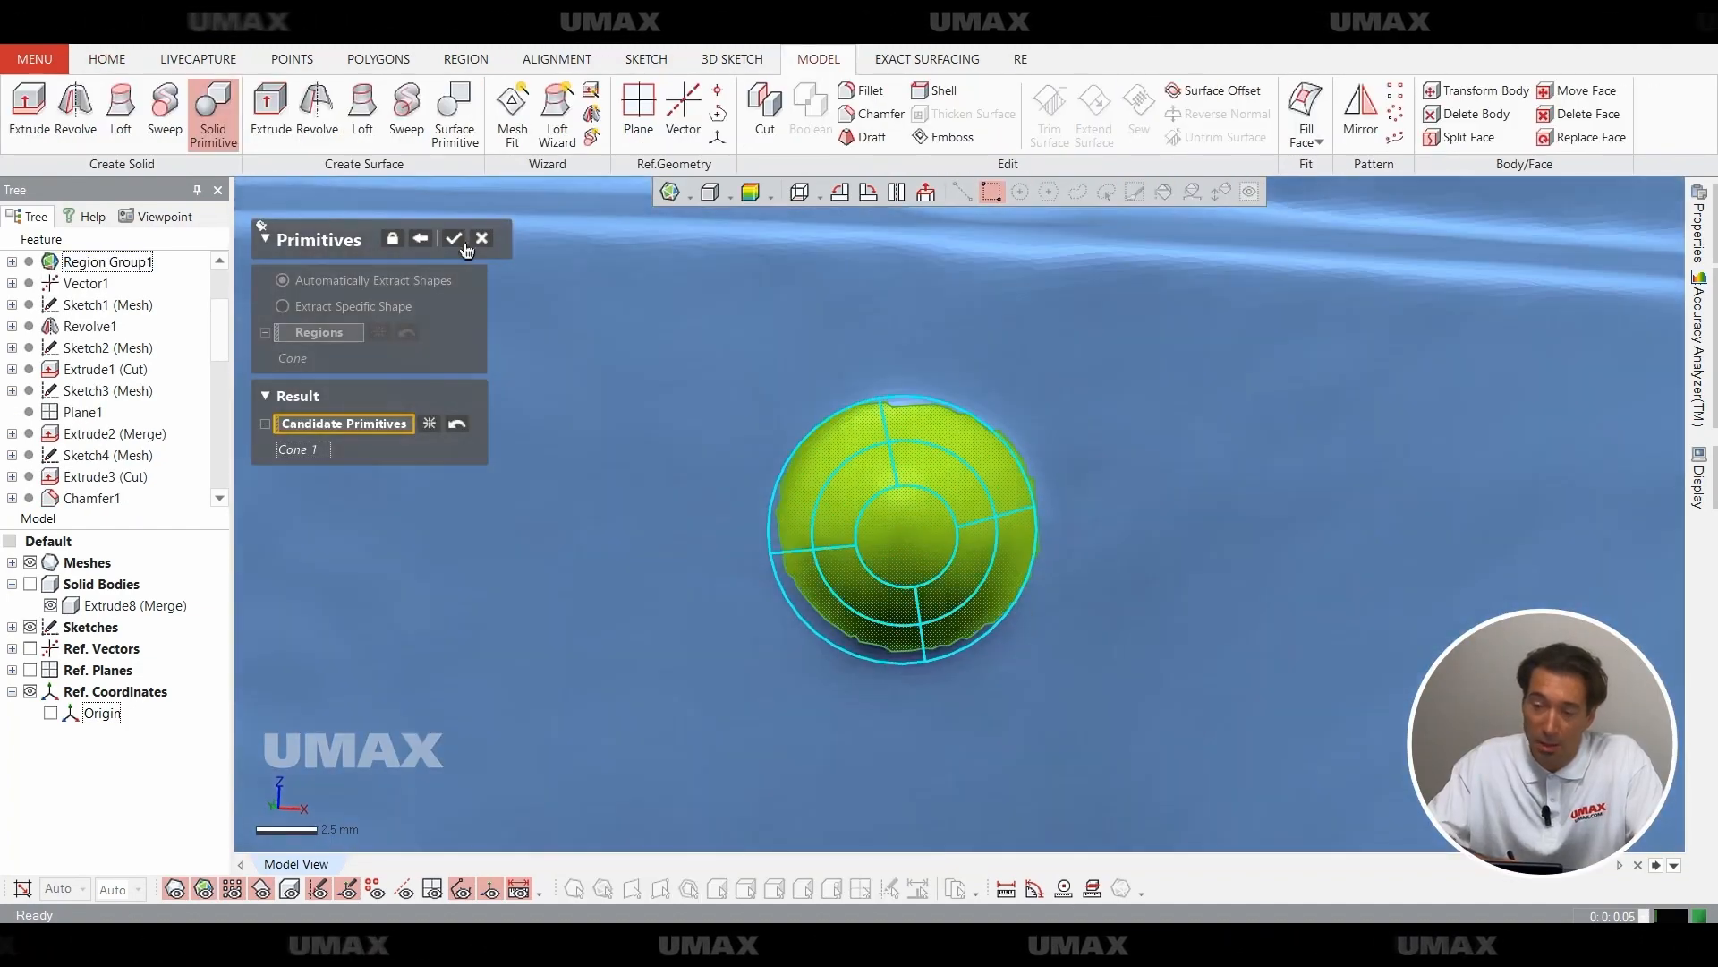
Extract a solid cone from the bump's region and join it to the main body with a constant fillet.
key("ctrl+5")
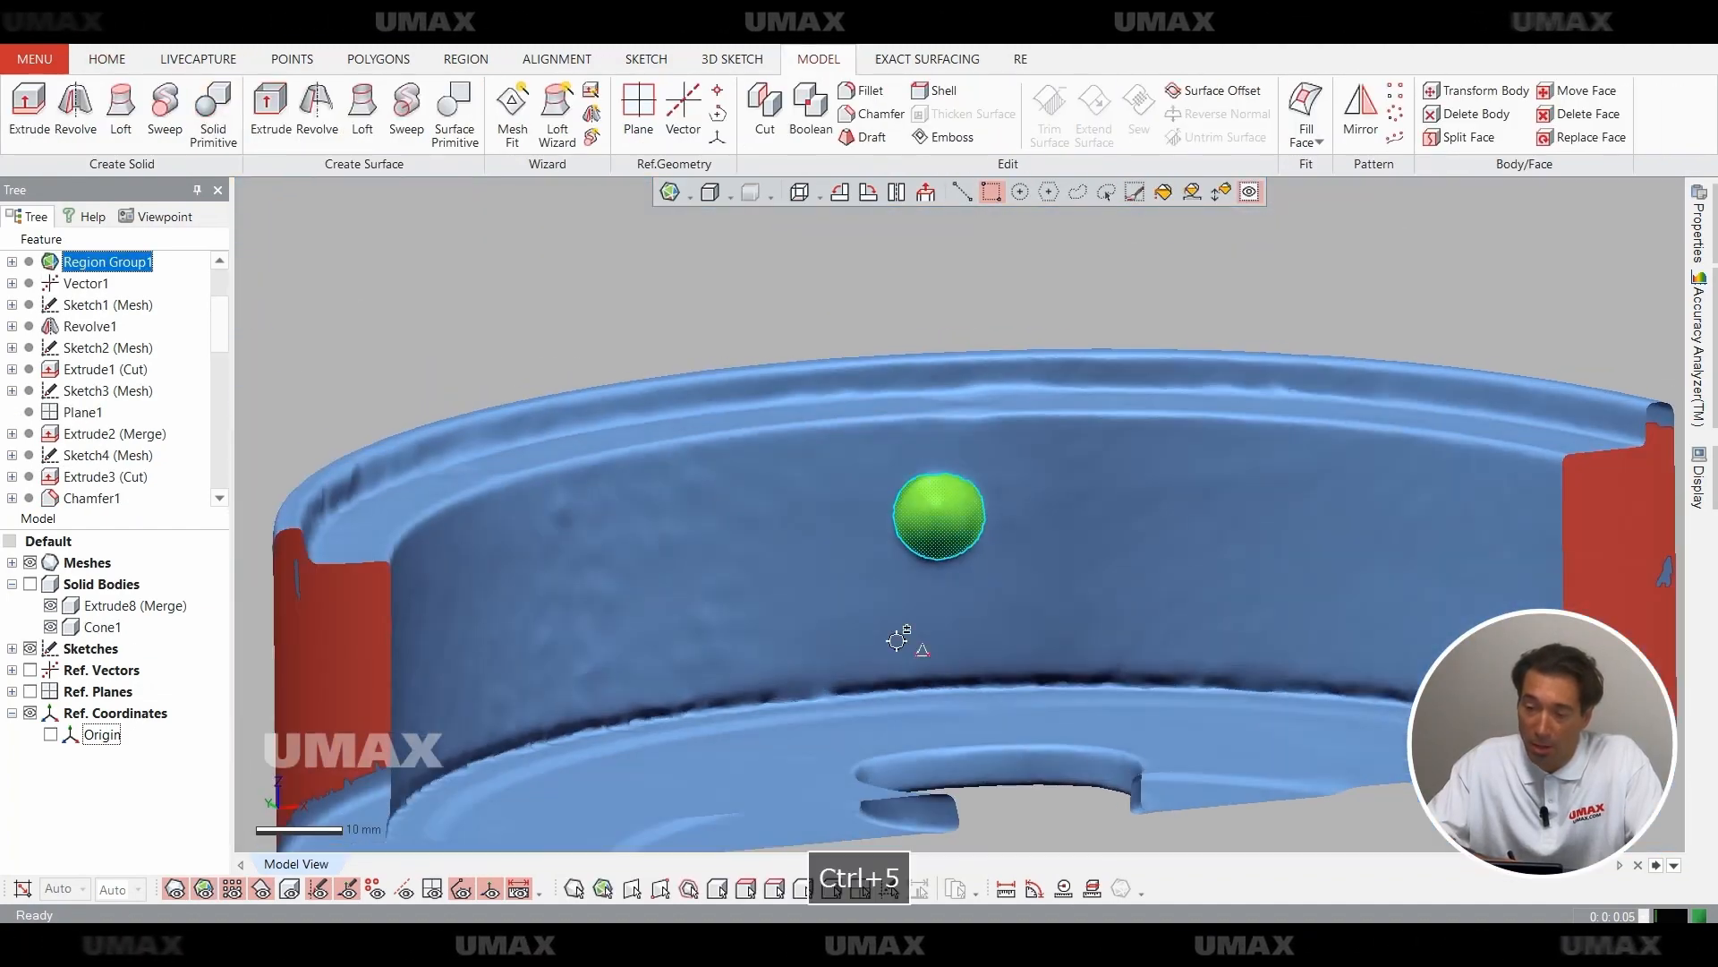
key("ctrl+1")
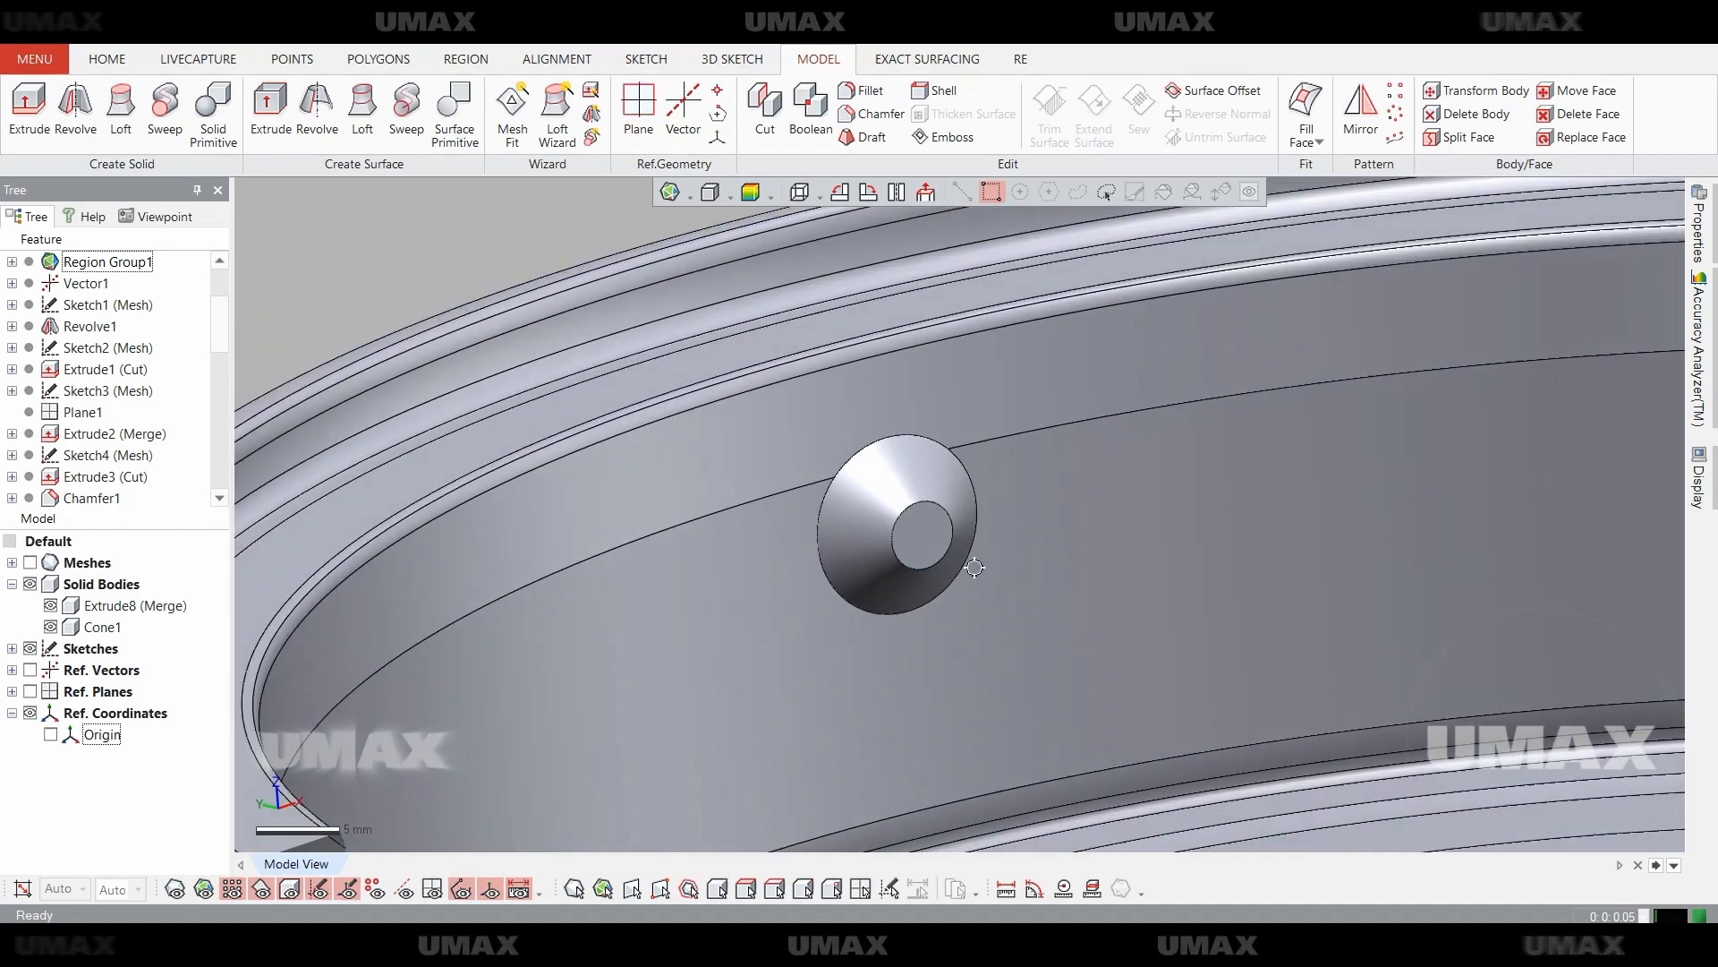
key("ctrl+1")
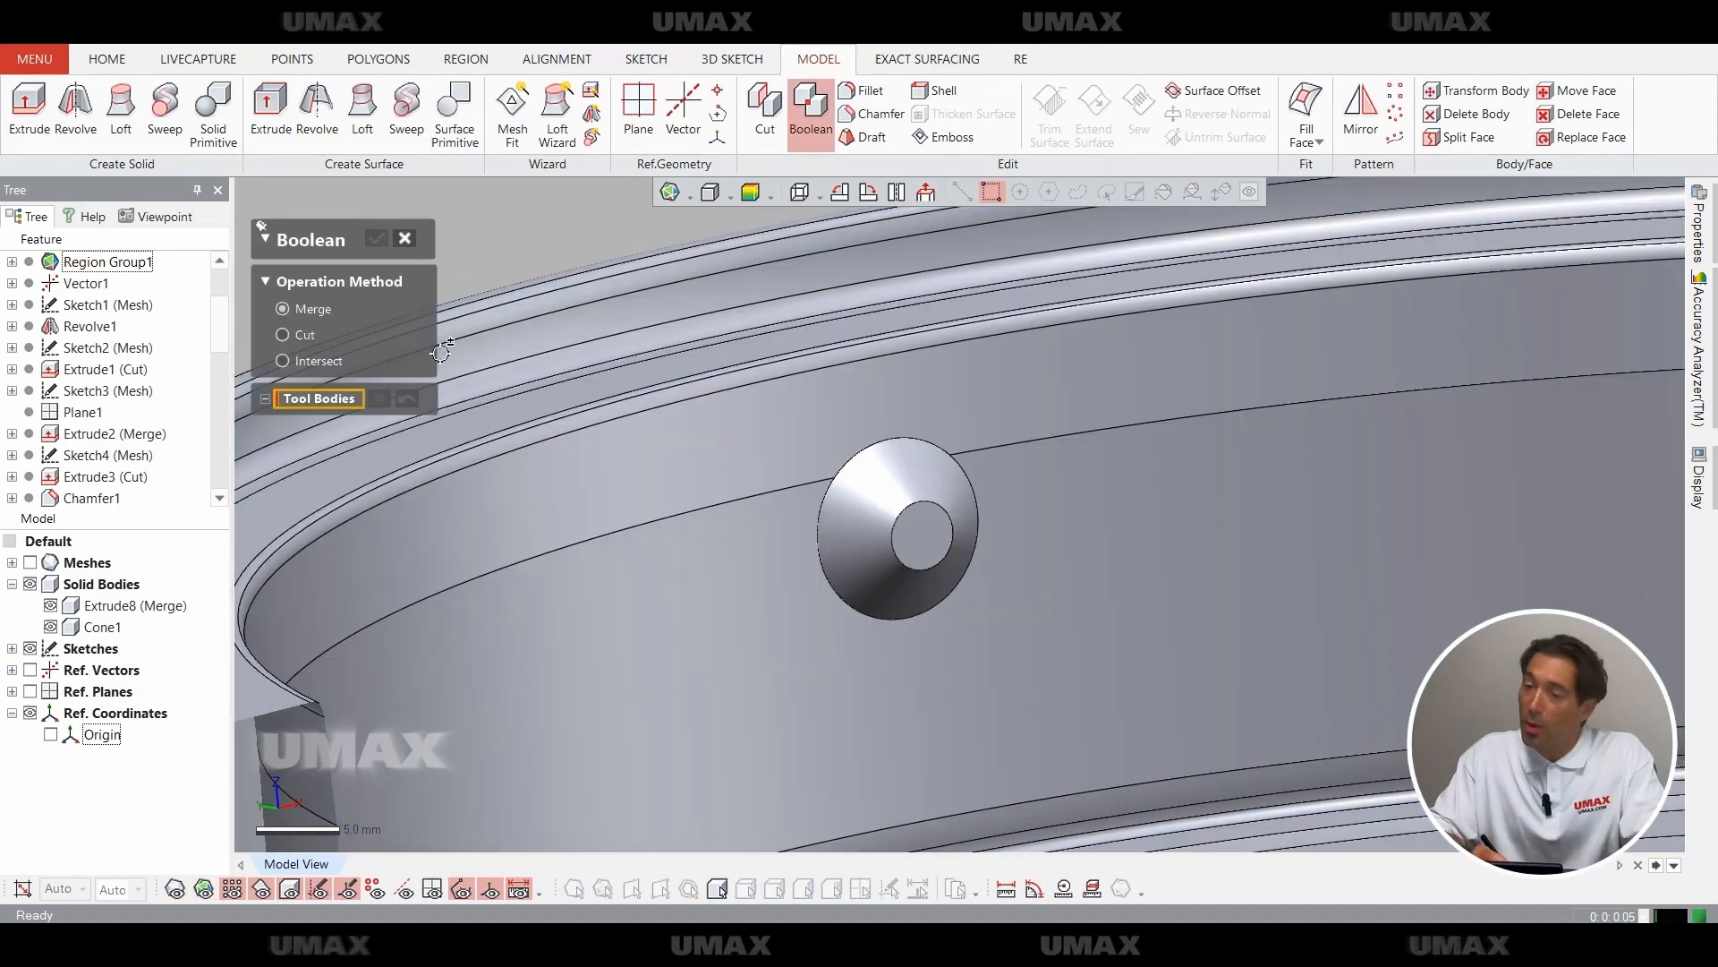
left_click(1702, 488)
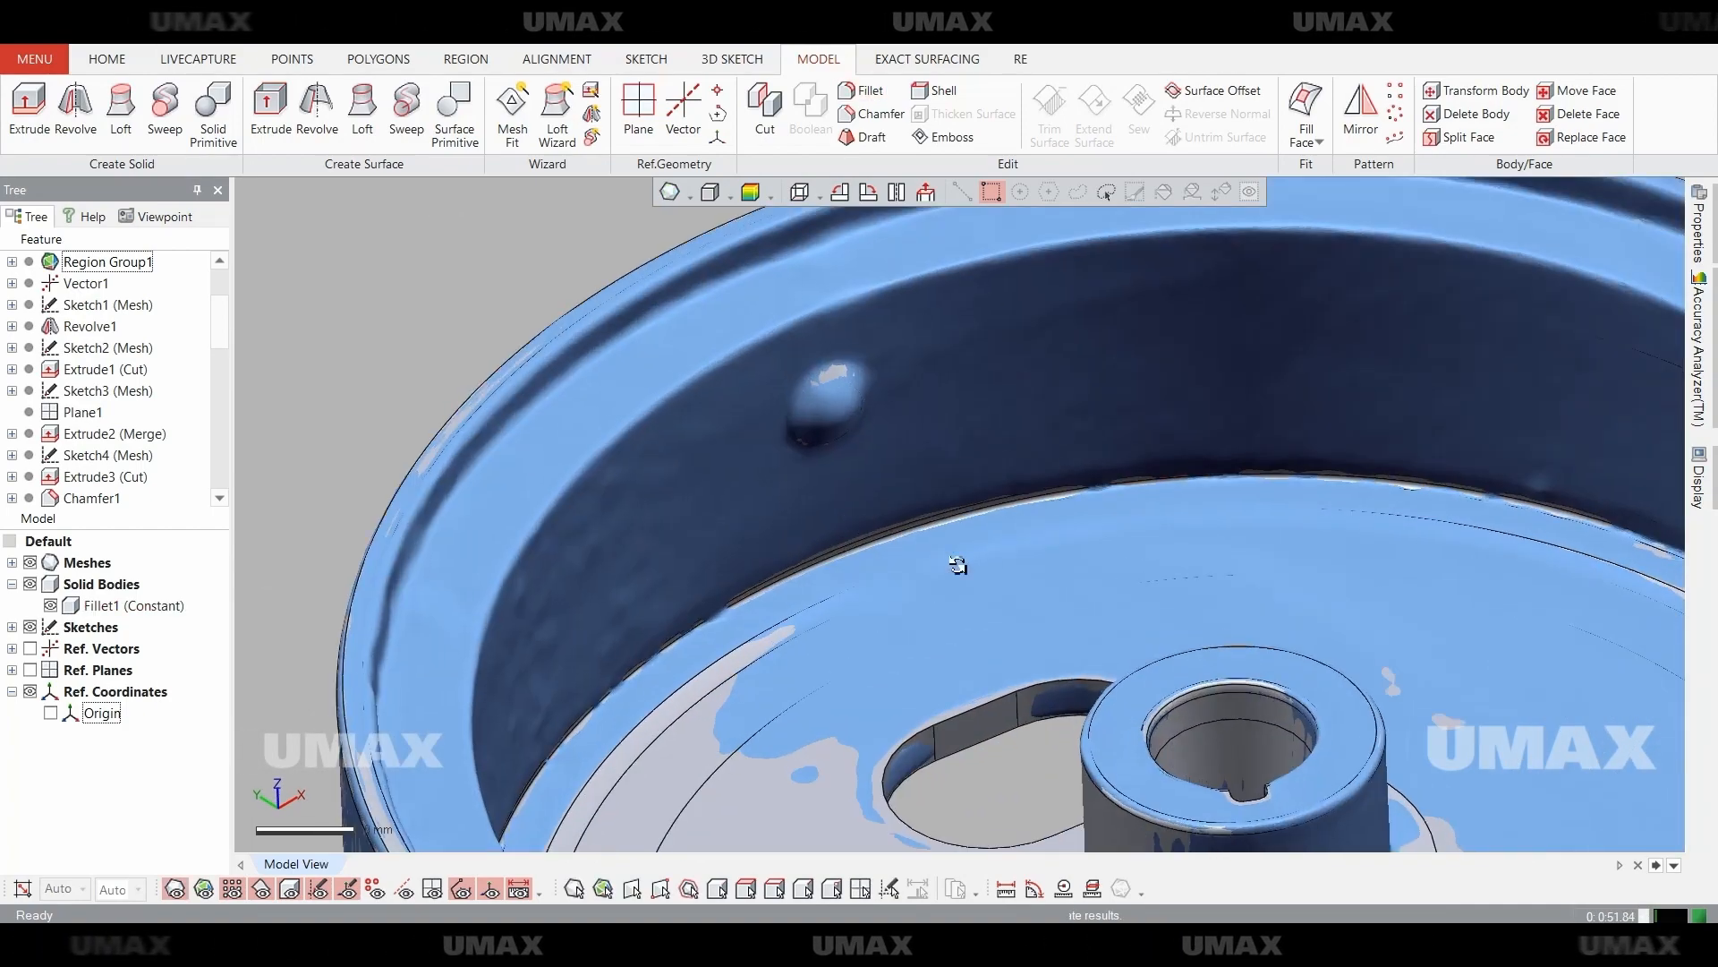
Set up a planar mesh sketch on the flat floor face around the central bore, inside the hub's raised ring.
scroll(1113, 522, "down", 4)
right_click_drag(958, 564, 1012, 567)
scroll(1012, 567, "up", 3)
right_click_drag(1026, 635, 959, 603)
scroll(960, 603, "down", 3)
key("ctrl+5")
scroll(1113, 587, "up", 5)
right_click_drag(1060, 541, 999, 660)
key("ctrl+5")
key("ctrl+5")
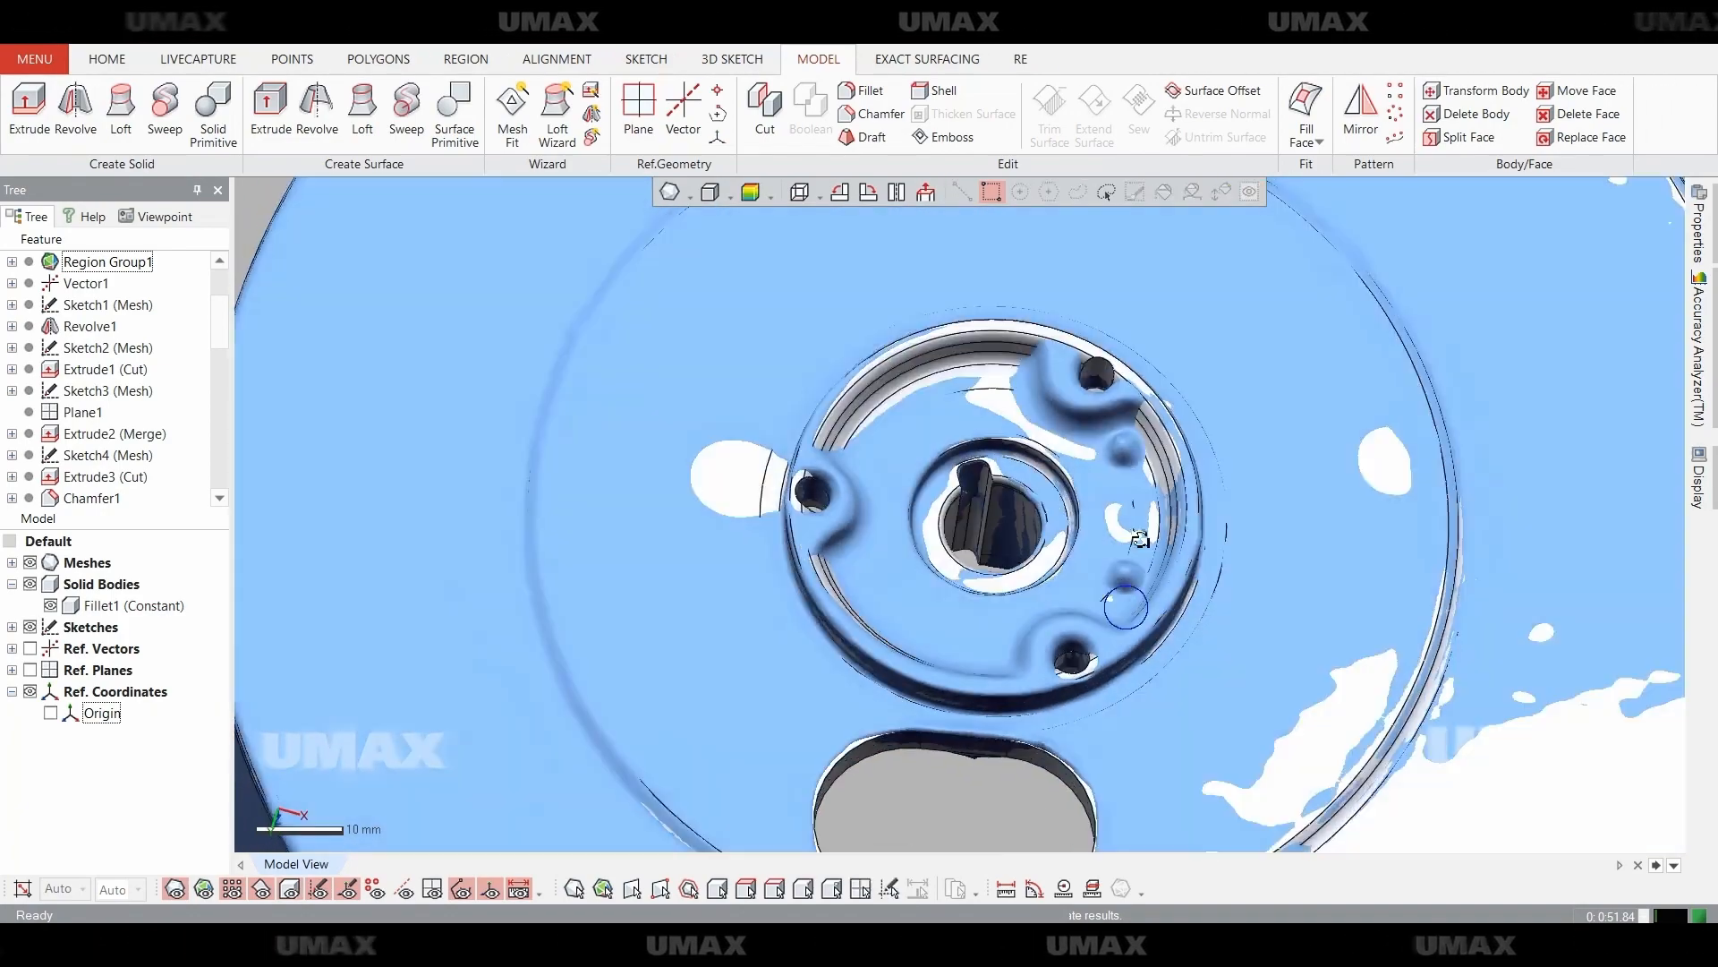
key("ctrl+1")
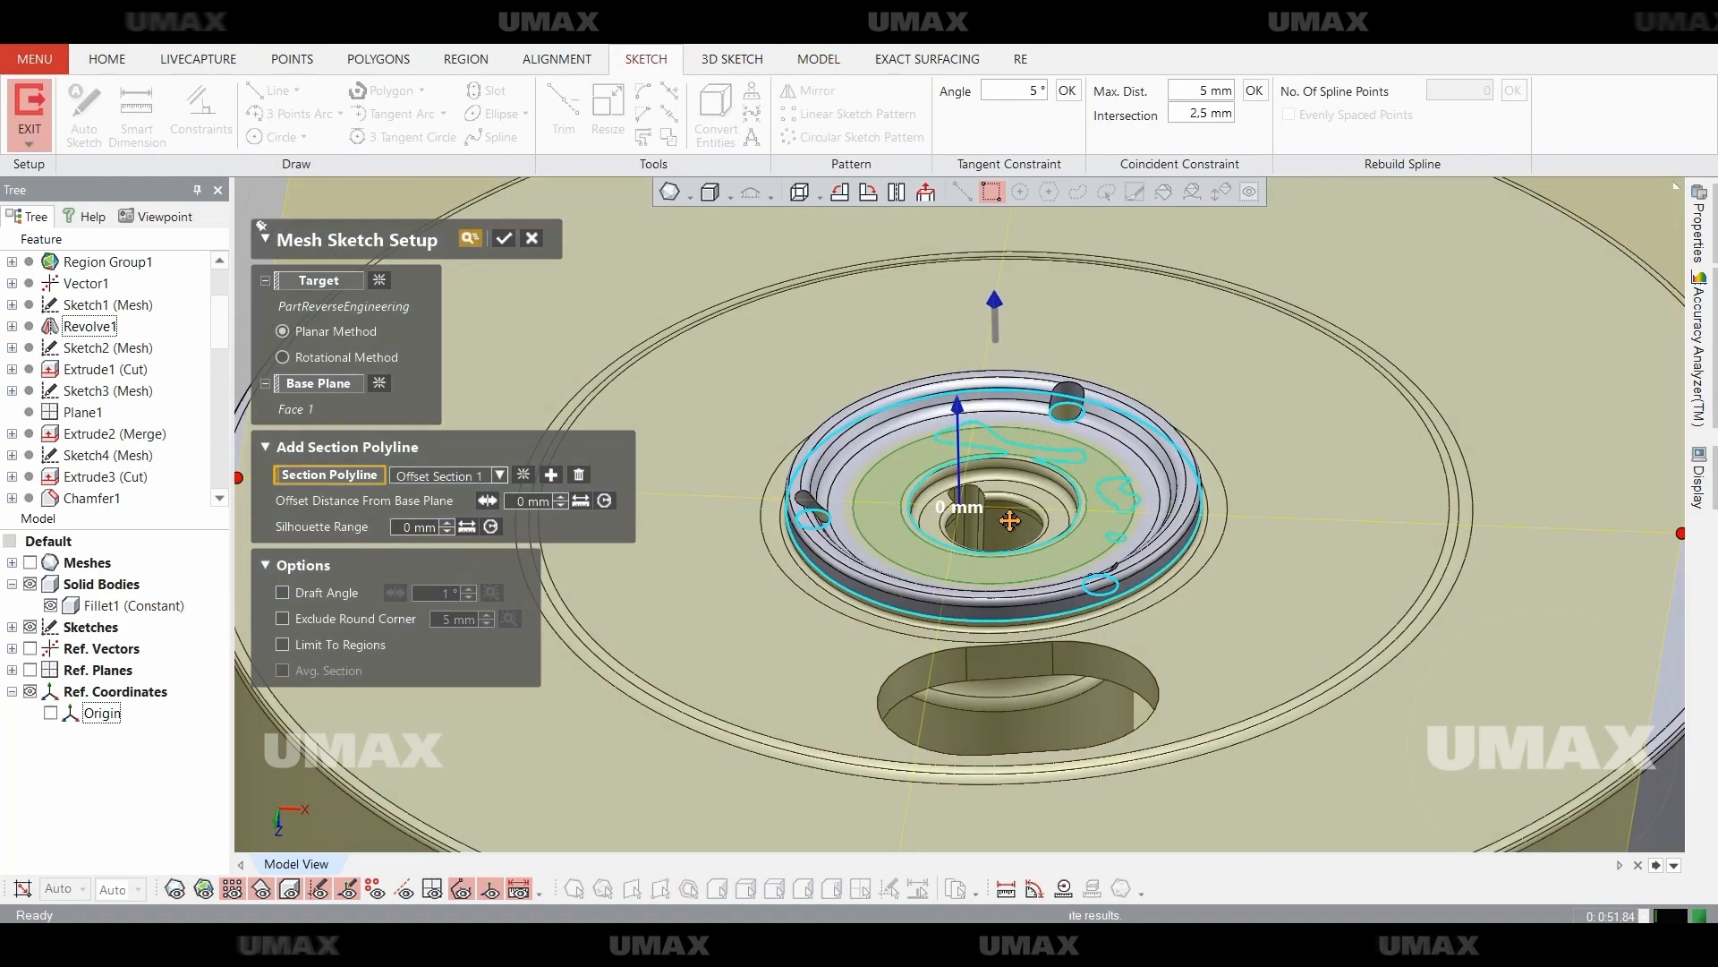
key("ctrl+1")
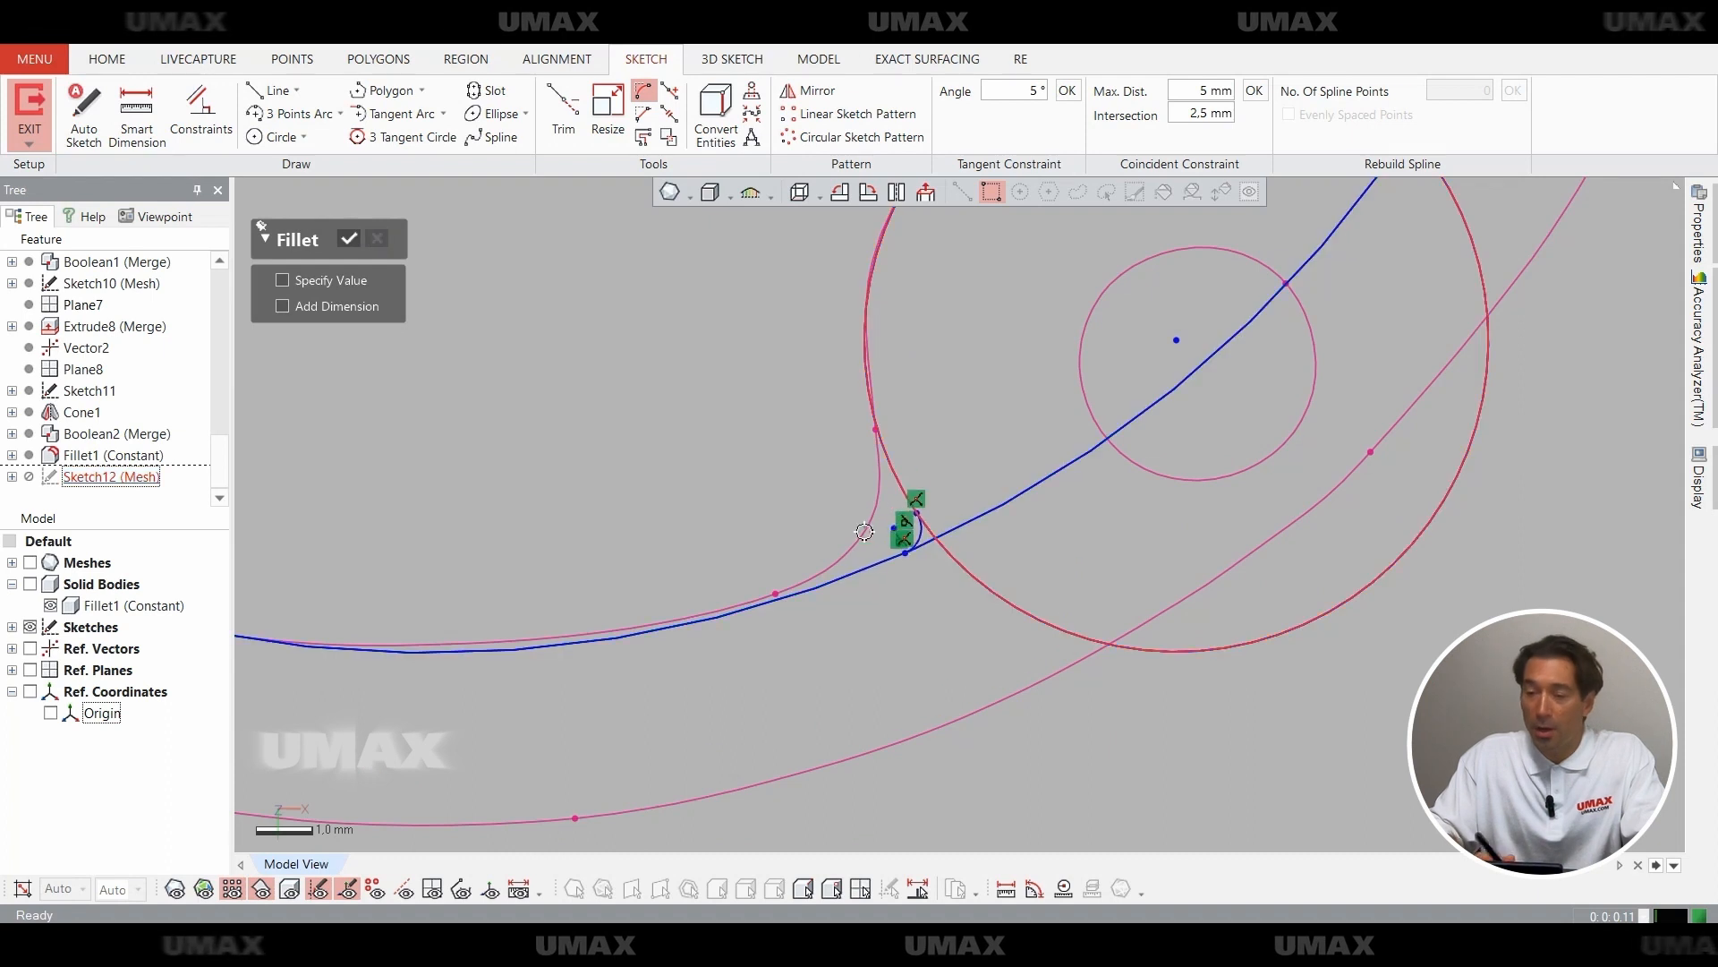
Fillet the sketch corners where the three boss circles meet the large circle with a 2.5 mm radius.
key("d")
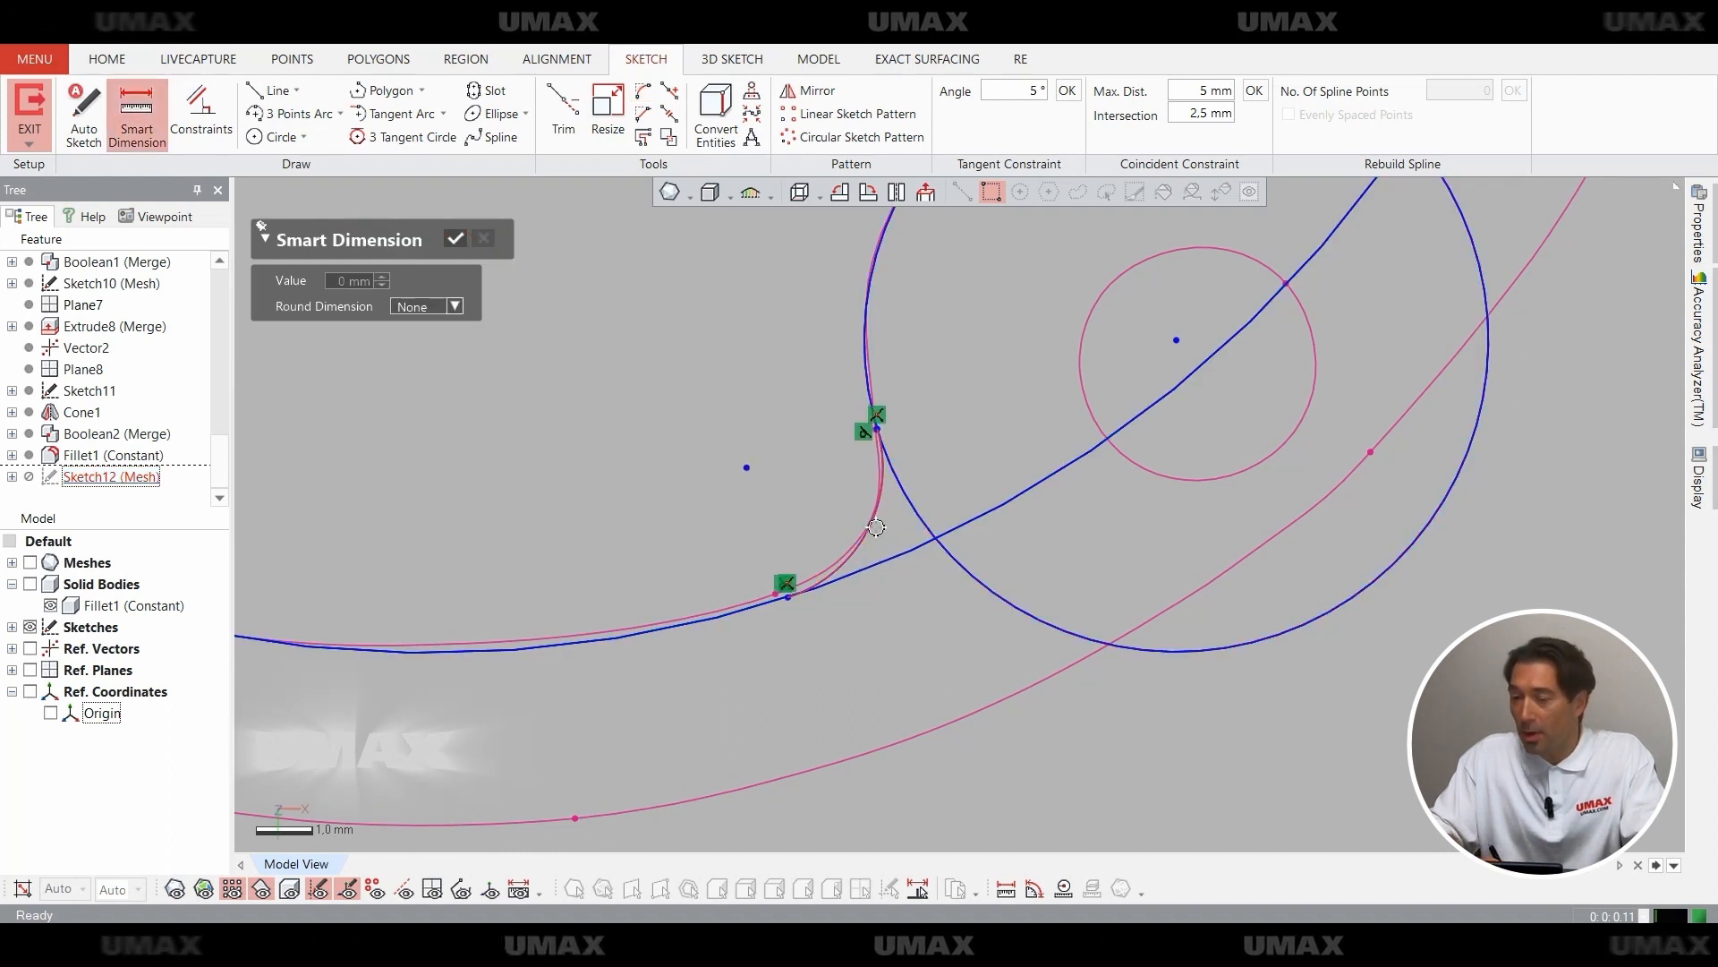
key("Escape")
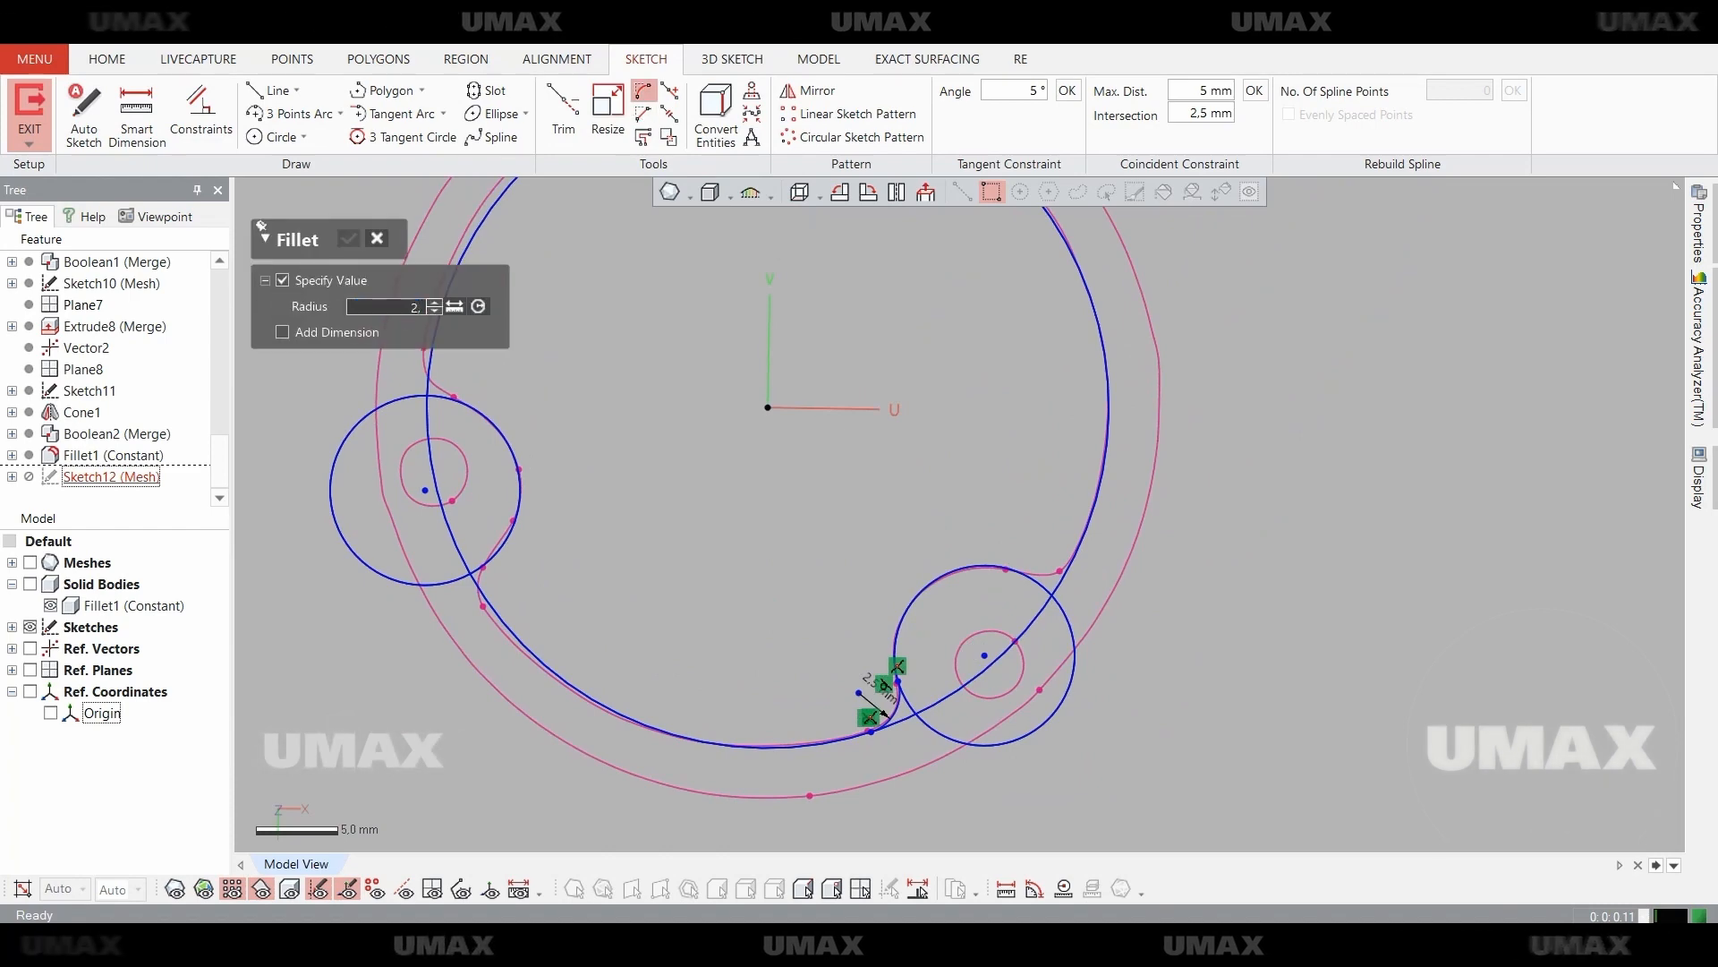
scroll(1015, 445, "up", 2)
right_click_drag(1016, 445, 1092, 569, "ctrl")
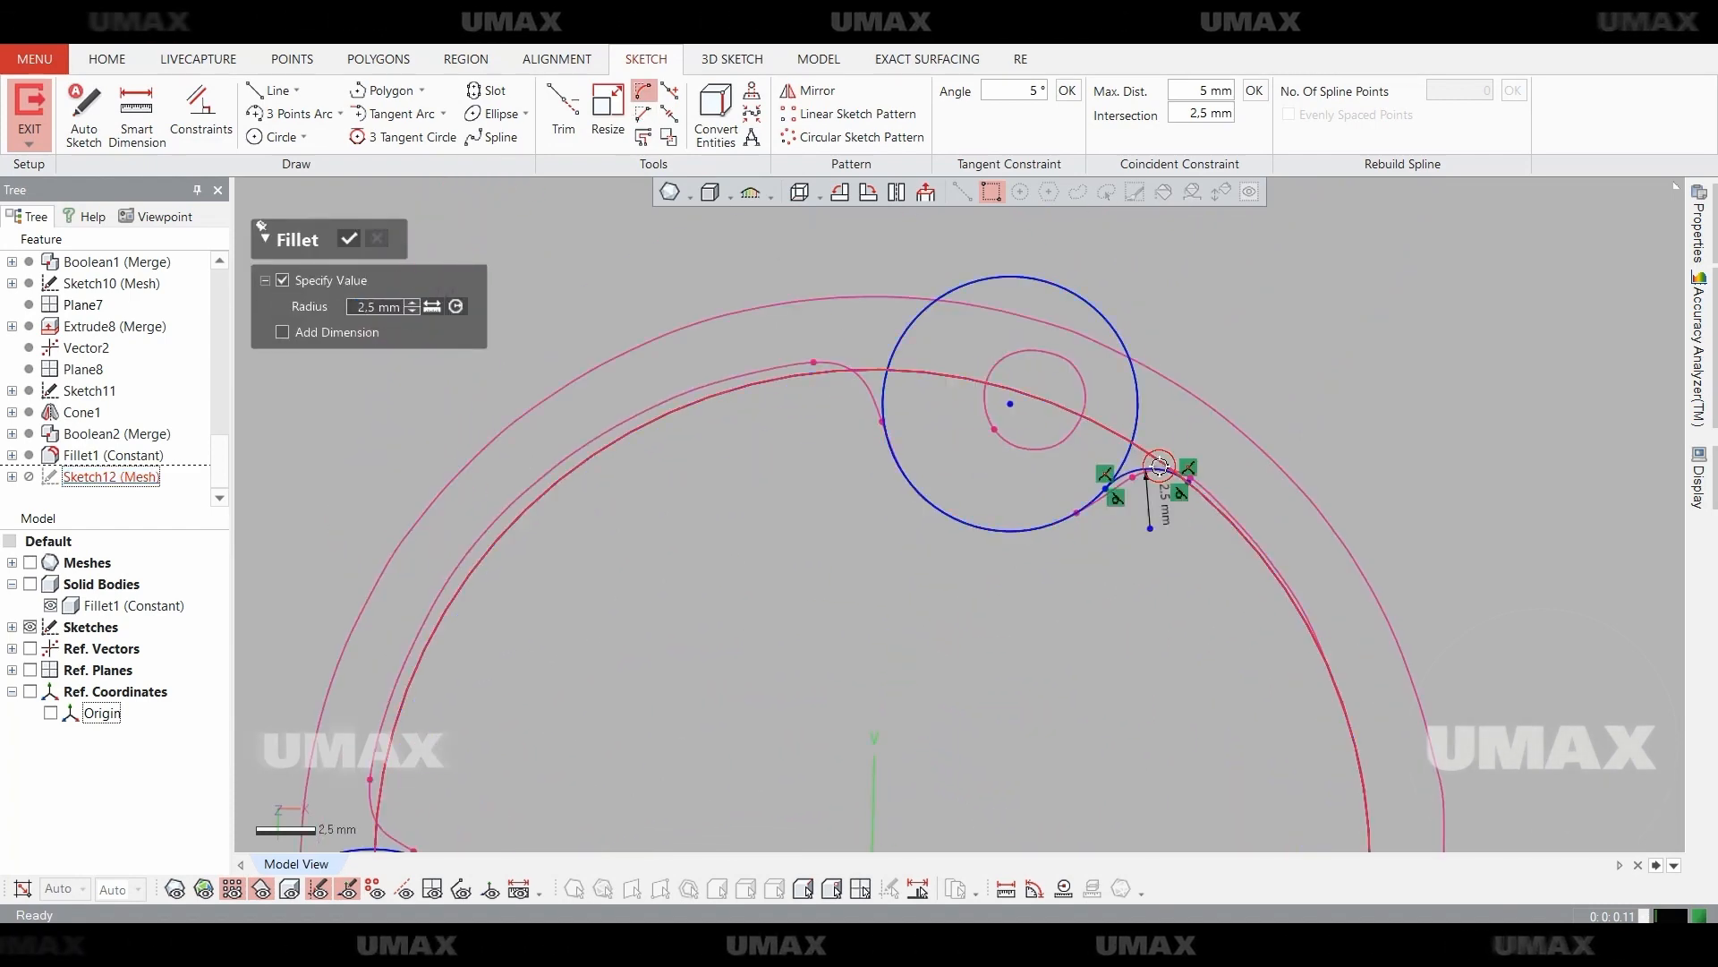
left_click(865, 371)
right_click_drag(636, 553, 1114, 187, "ctrl")
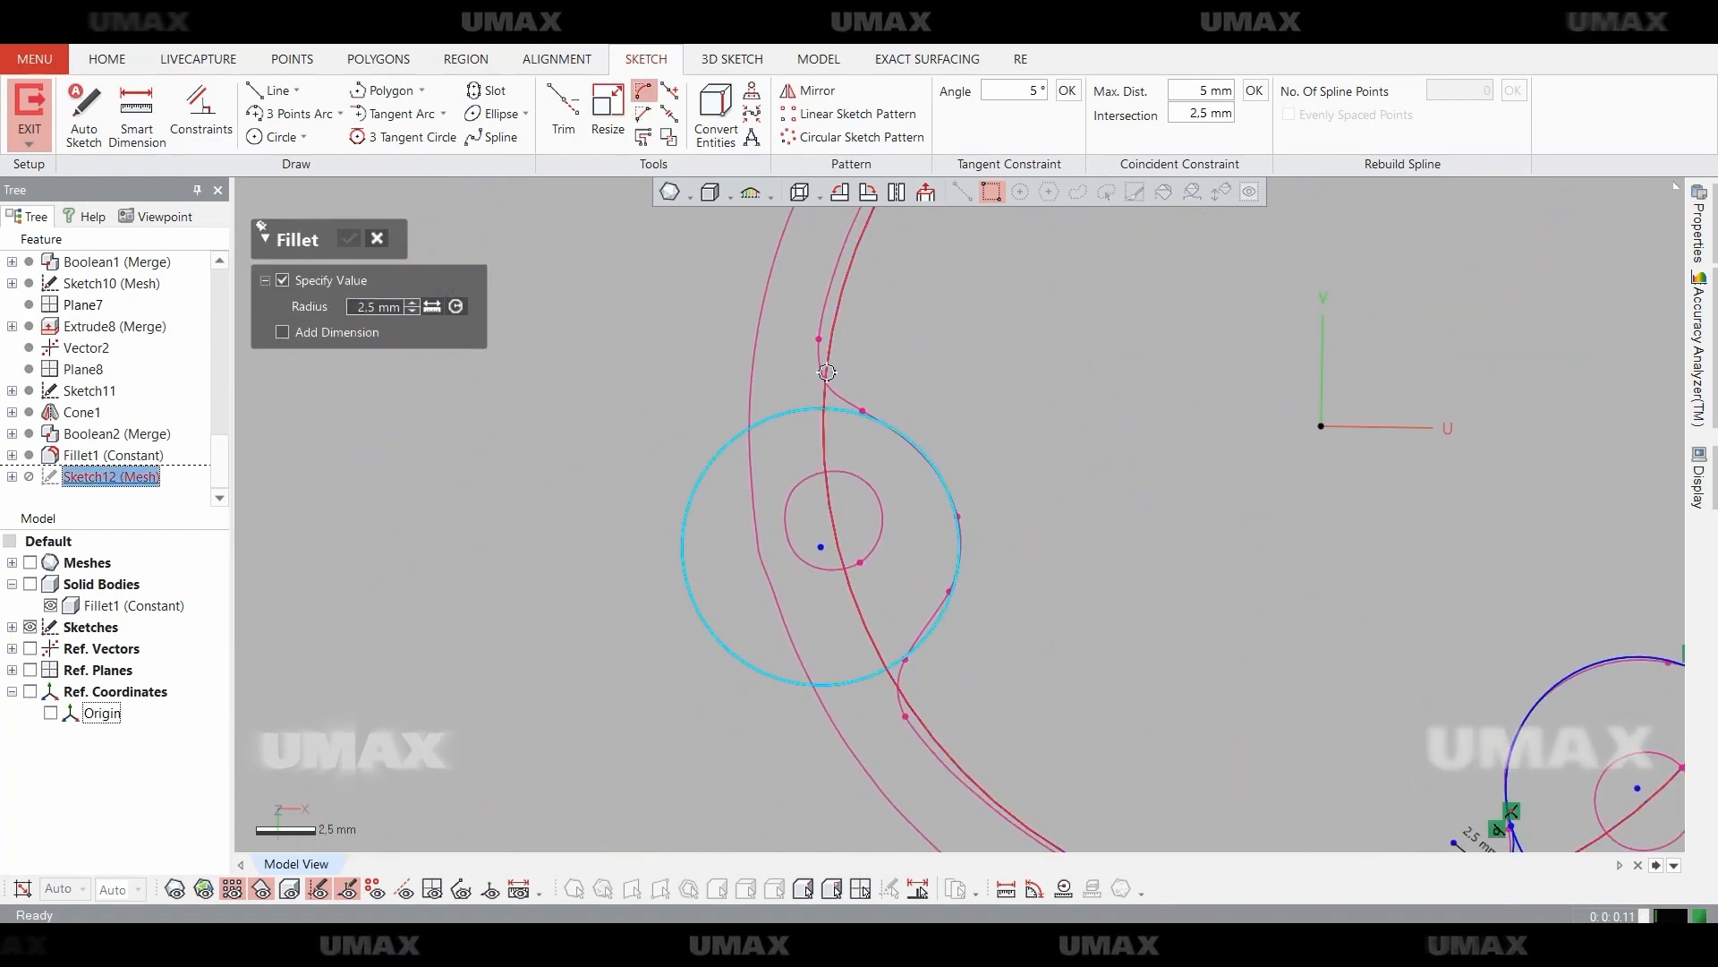
left_click(827, 372)
right_click_drag(905, 692, 852, 513, "ctrl")
left_click(851, 515)
left_click(865, 466)
right_click_drag(960, 491, 813, 522, "ctrl")
scroll(814, 522, "down", 4)
key("Escape")
Compare the sketched boss outlines with the scan and the solid body around the hub ring.
left_click(563, 111)
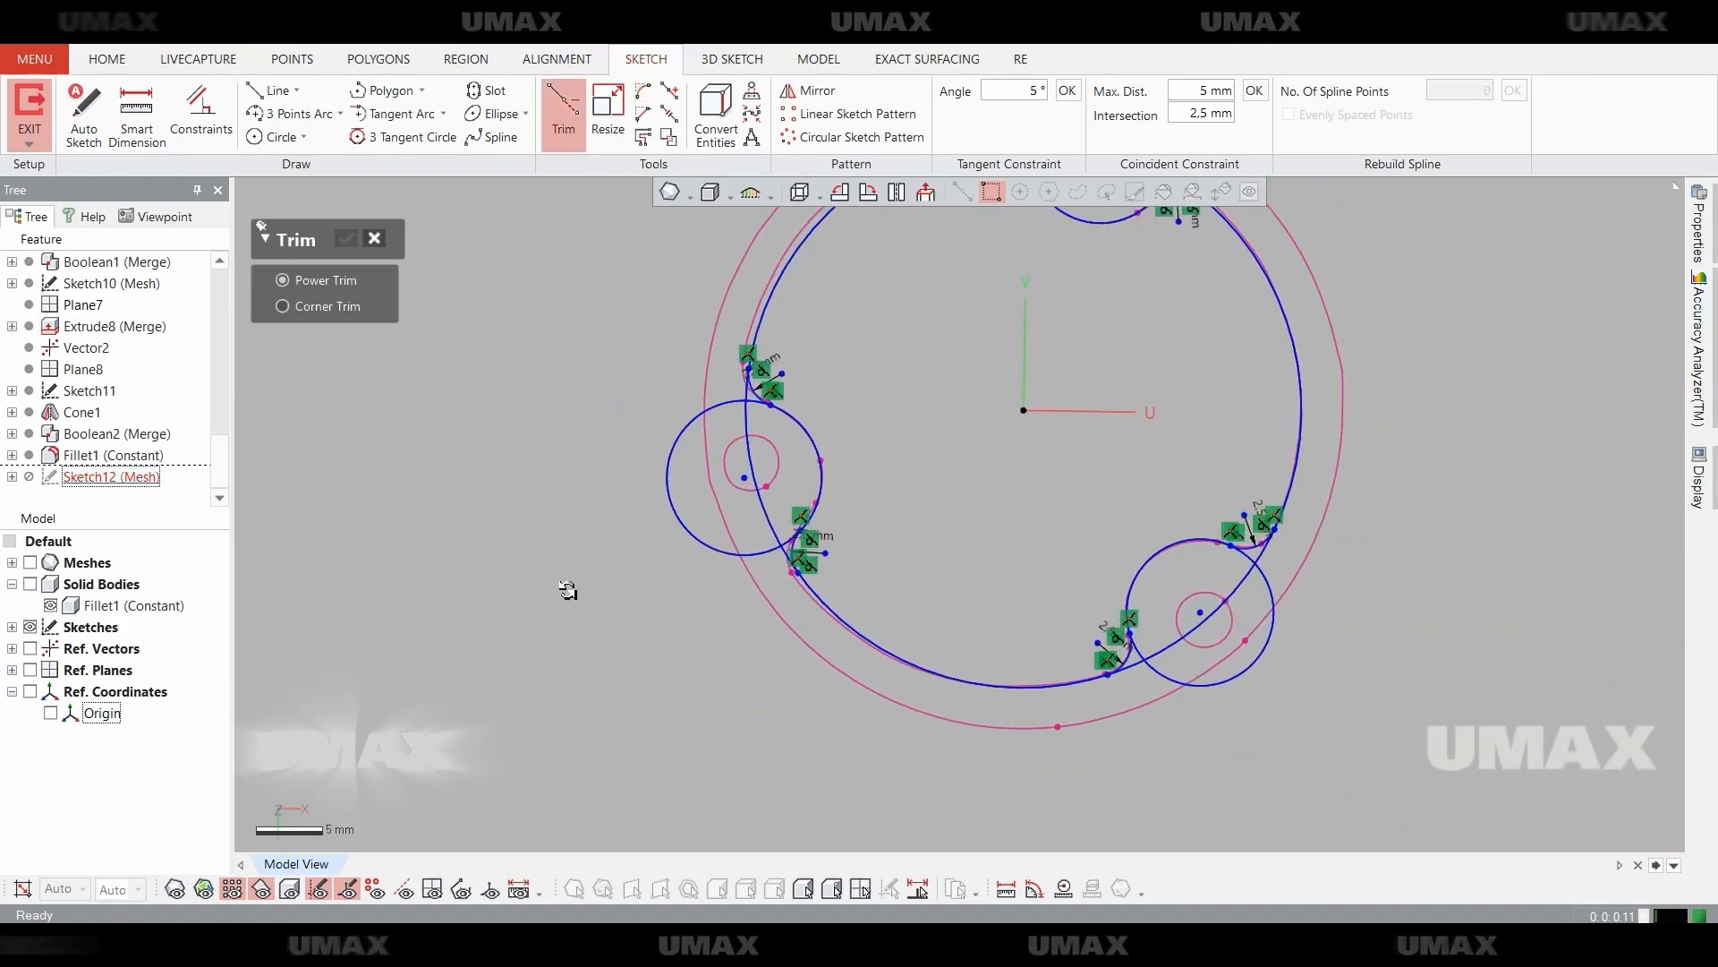
key("ctrl+1")
scroll(962, 632, "down", 1)
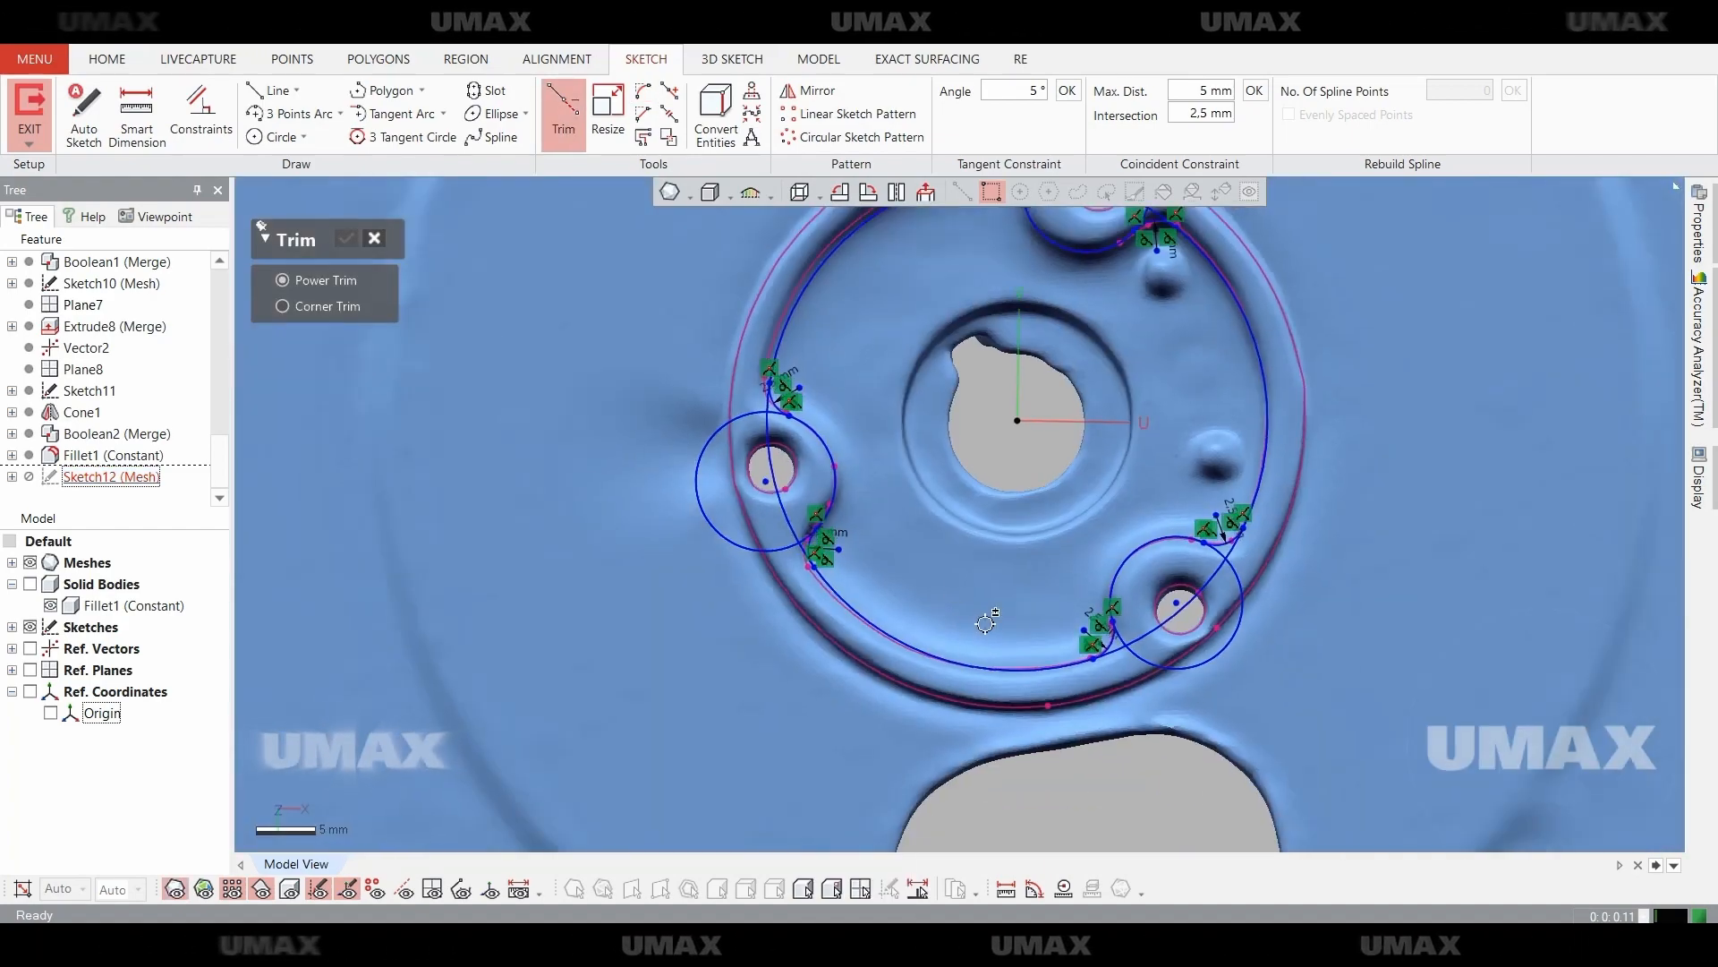
mouse_move(985, 624)
right_mouse_down()
mouse_move(928, 510)
mouse_move(943, 534)
mouse_move(837, 579)
mouse_move(932, 598)
mouse_move(959, 656)
mouse_move(890, 630)
mouse_move(1096, 623)
mouse_move(967, 575)
mouse_move(882, 621)
mouse_move(843, 621)
right_mouse_up()
scroll(1096, 623, "down", 1)
scroll(1096, 623, "up", 3)
key("ctrl+1")
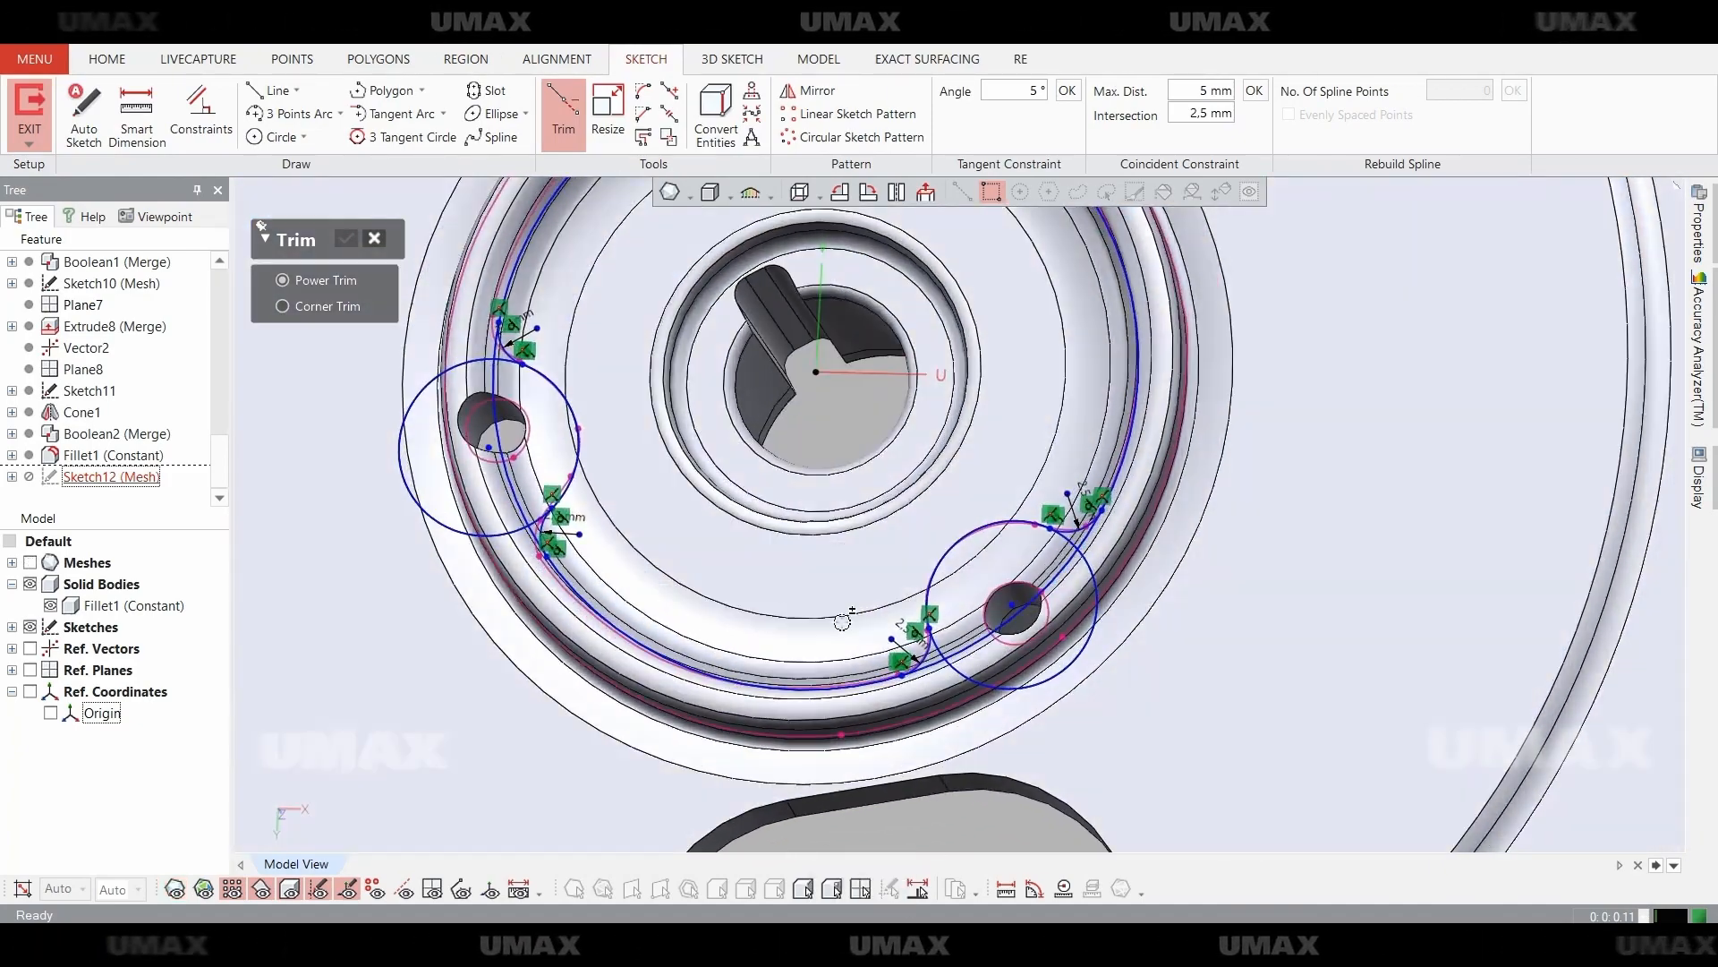
key("ctrl+1")
key("ctrl+1")
scroll(886, 552, "down", 2)
scroll(269, 492, "up", 3)
key("ctrl+5")
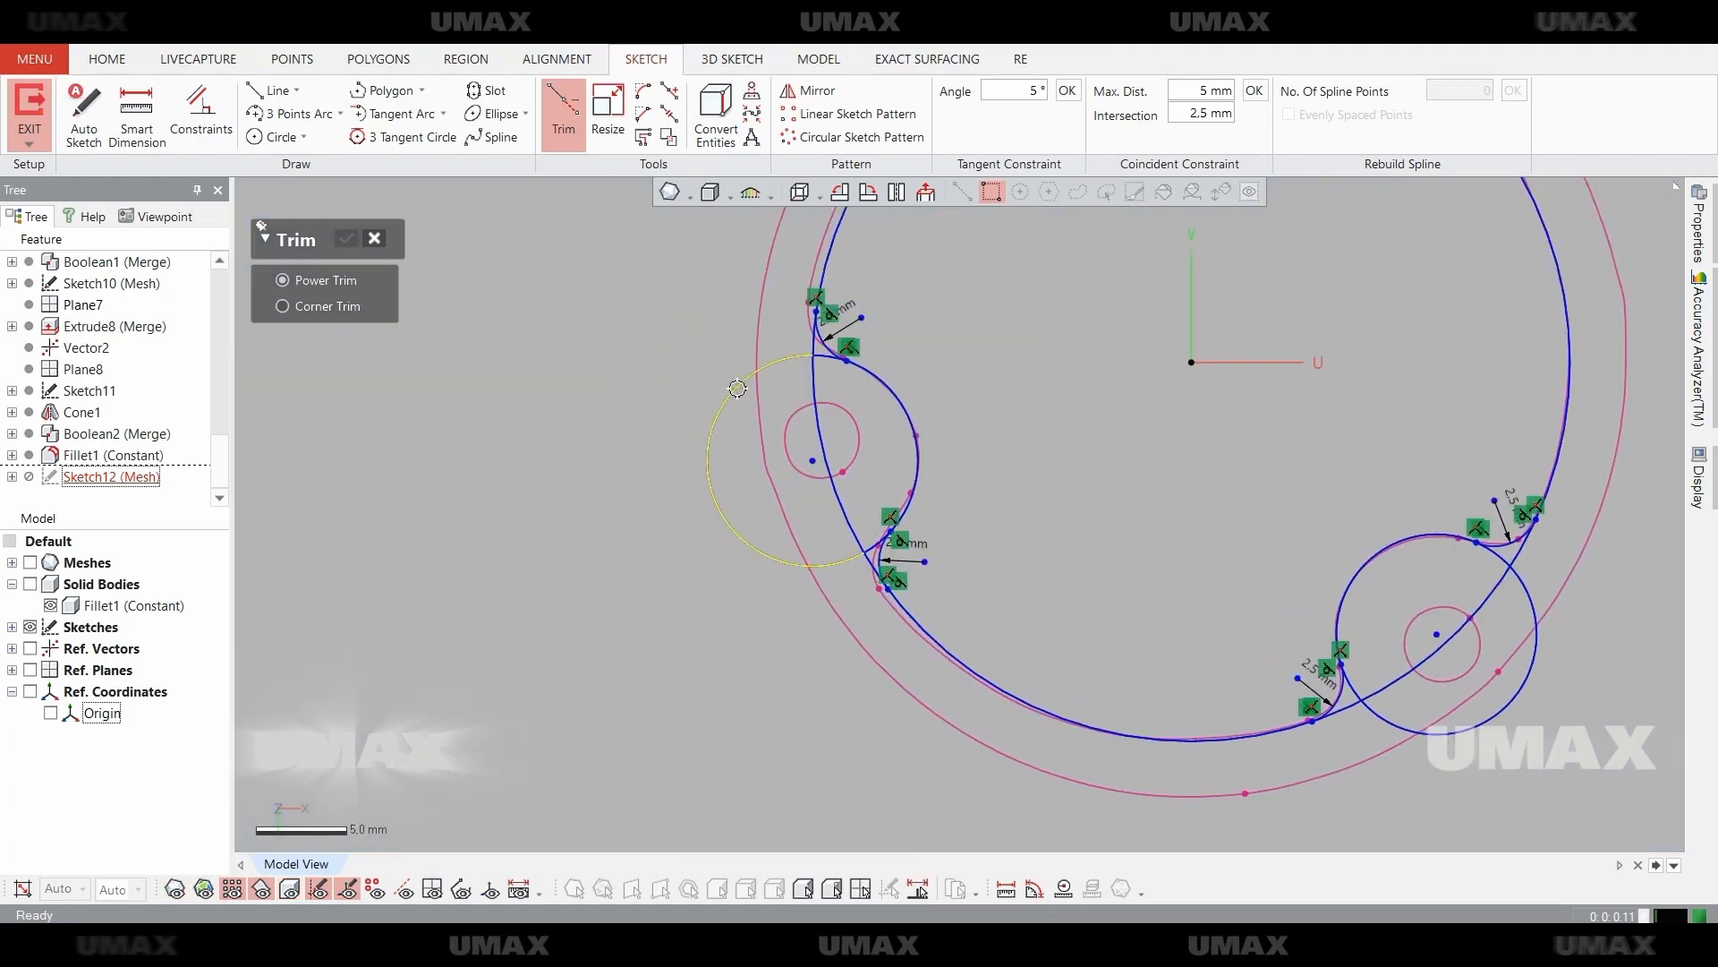
Trim the boss circles and the large circle into three closed boss outlines, undoing a wrong trim along the way.
scroll(891, 582, "up", 2)
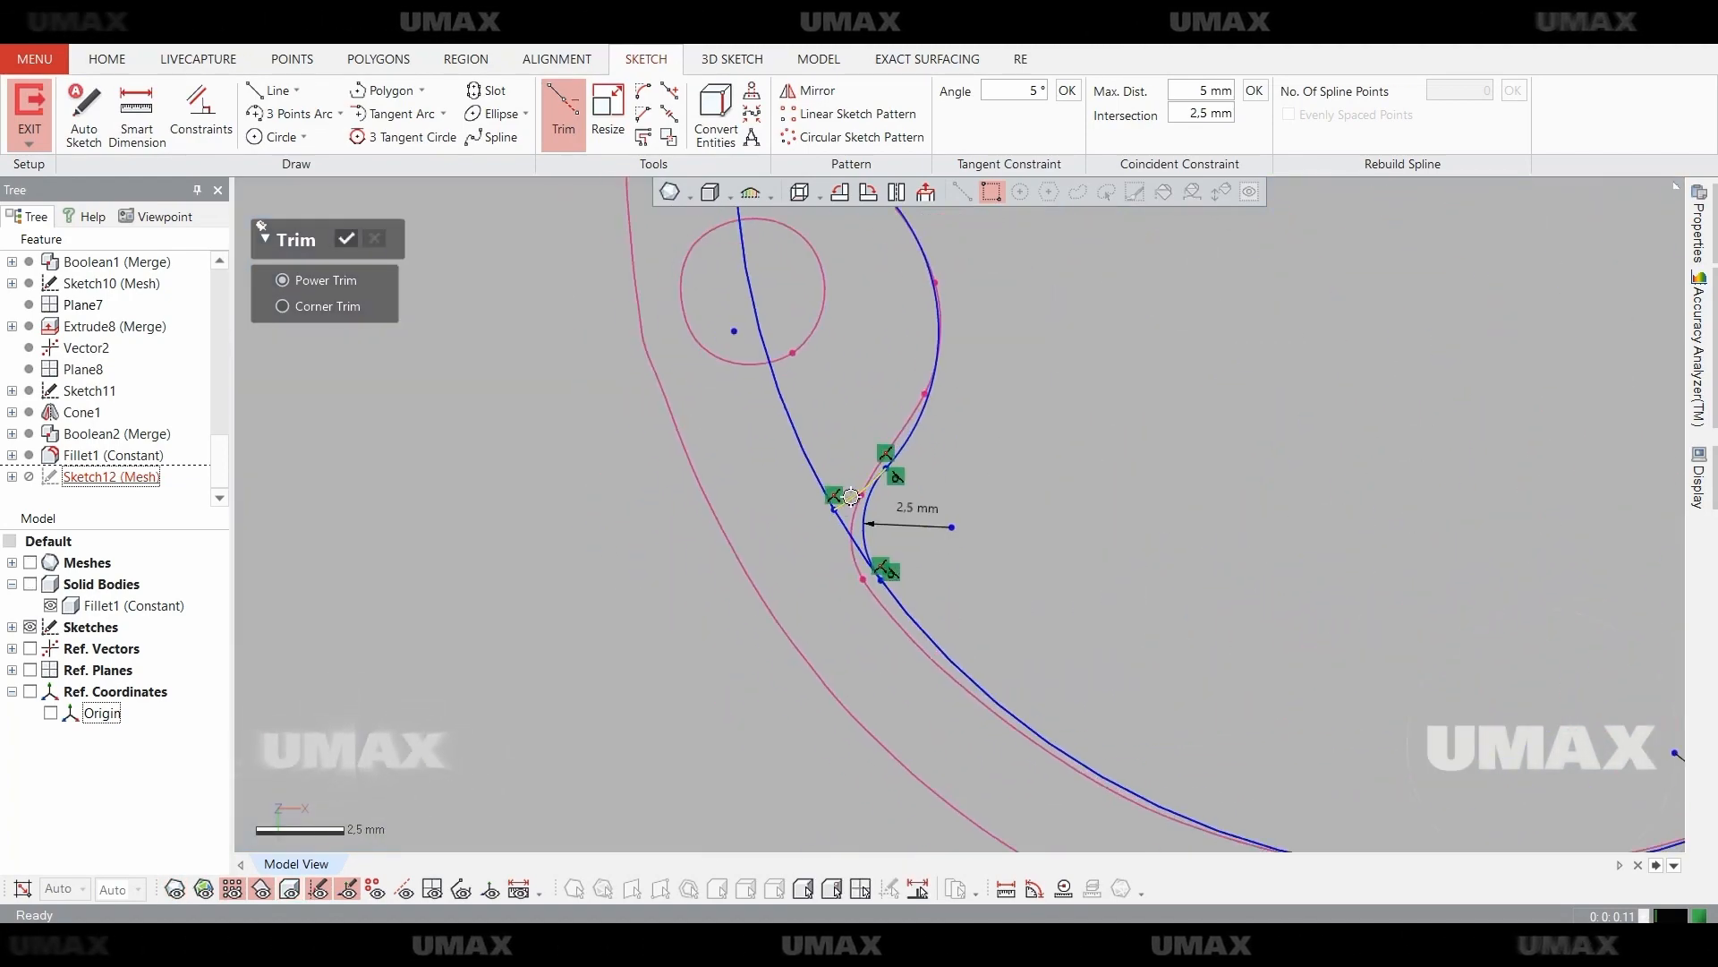
scroll(793, 446, "down", 3)
right_click_drag(1148, 215, 980, 561, "ctrl")
scroll(980, 561, "up", 2)
scroll(1022, 345, "down", 3)
key("ctrl+z")
scroll(994, 400, "up", 3)
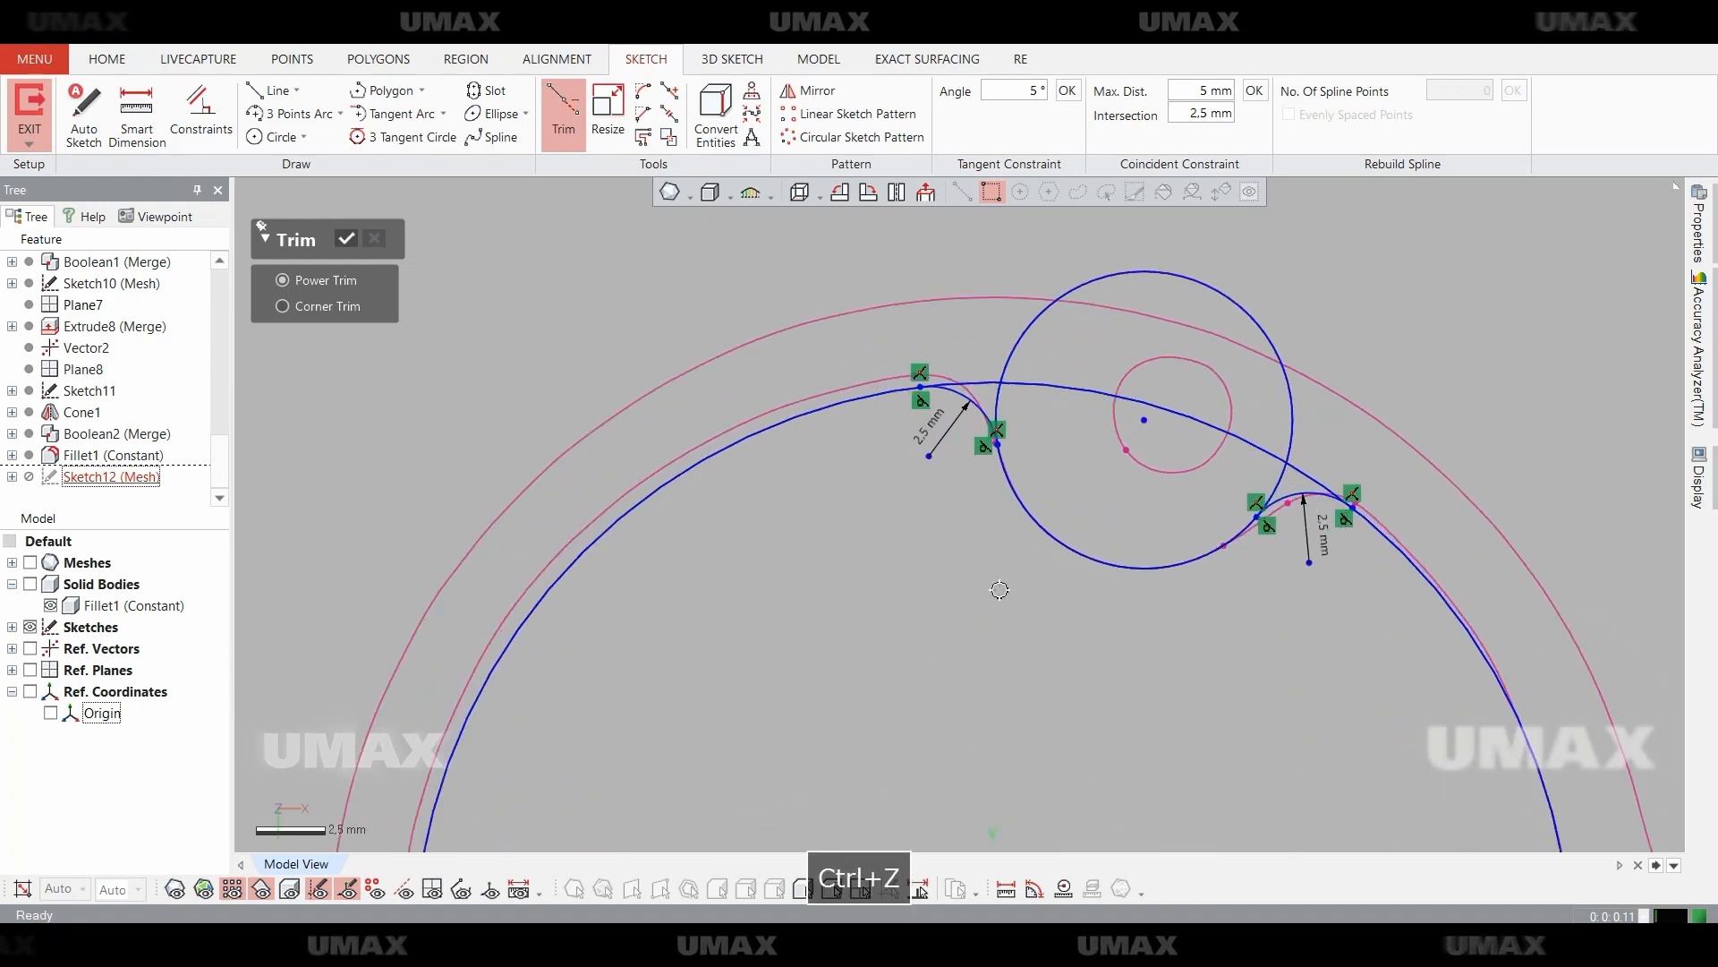
scroll(1277, 506, "down", 3)
scroll(1144, 469, "up", 3)
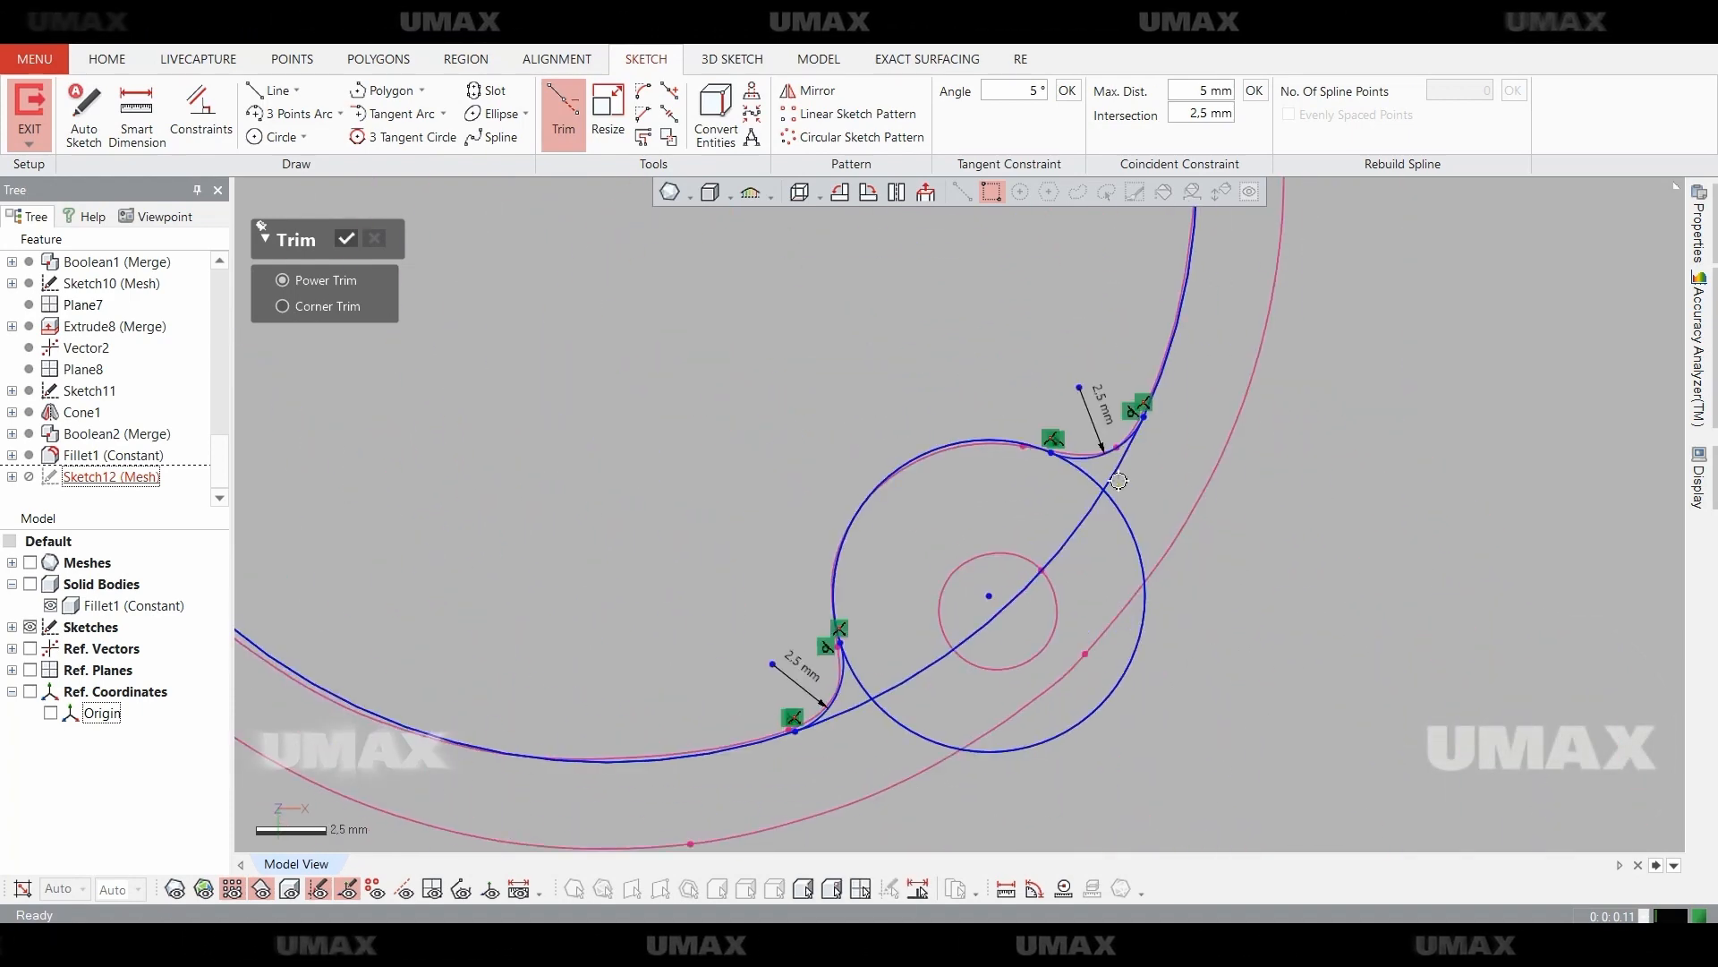
scroll(1161, 675, "down", 3)
right_click_drag(773, 523, 973, 664, "ctrl")
left_click_drag(836, 363, 834, 361)
key("Escape")
Convert the edges of the three screw holes in the hub into sketch entities.
key("ctrl+5")
mouse_move(844, 656)
right_mouse_down("ctrl")
mouse_move(852, 732)
mouse_move(963, 690)
mouse_move(1071, 555)
mouse_move(912, 423)
mouse_move(984, 487)
right_mouse_up("ctrl")
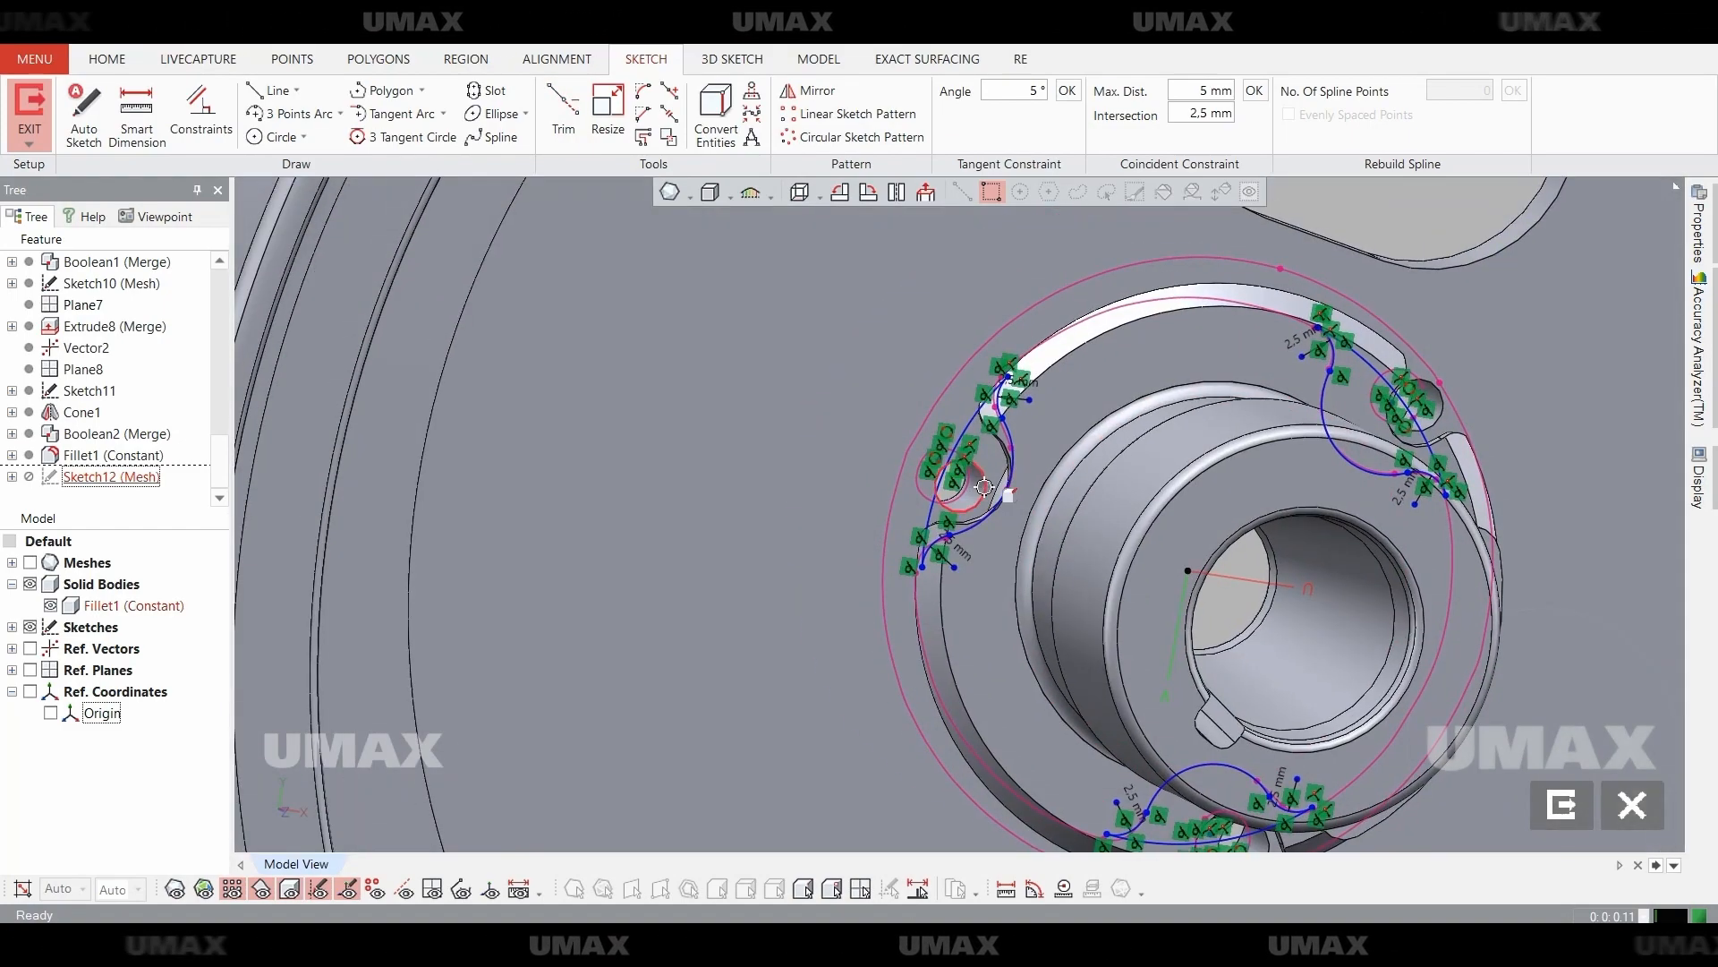
left_click(1445, 411)
right_click_drag(1445, 421, 1403, 188, "ctrl")
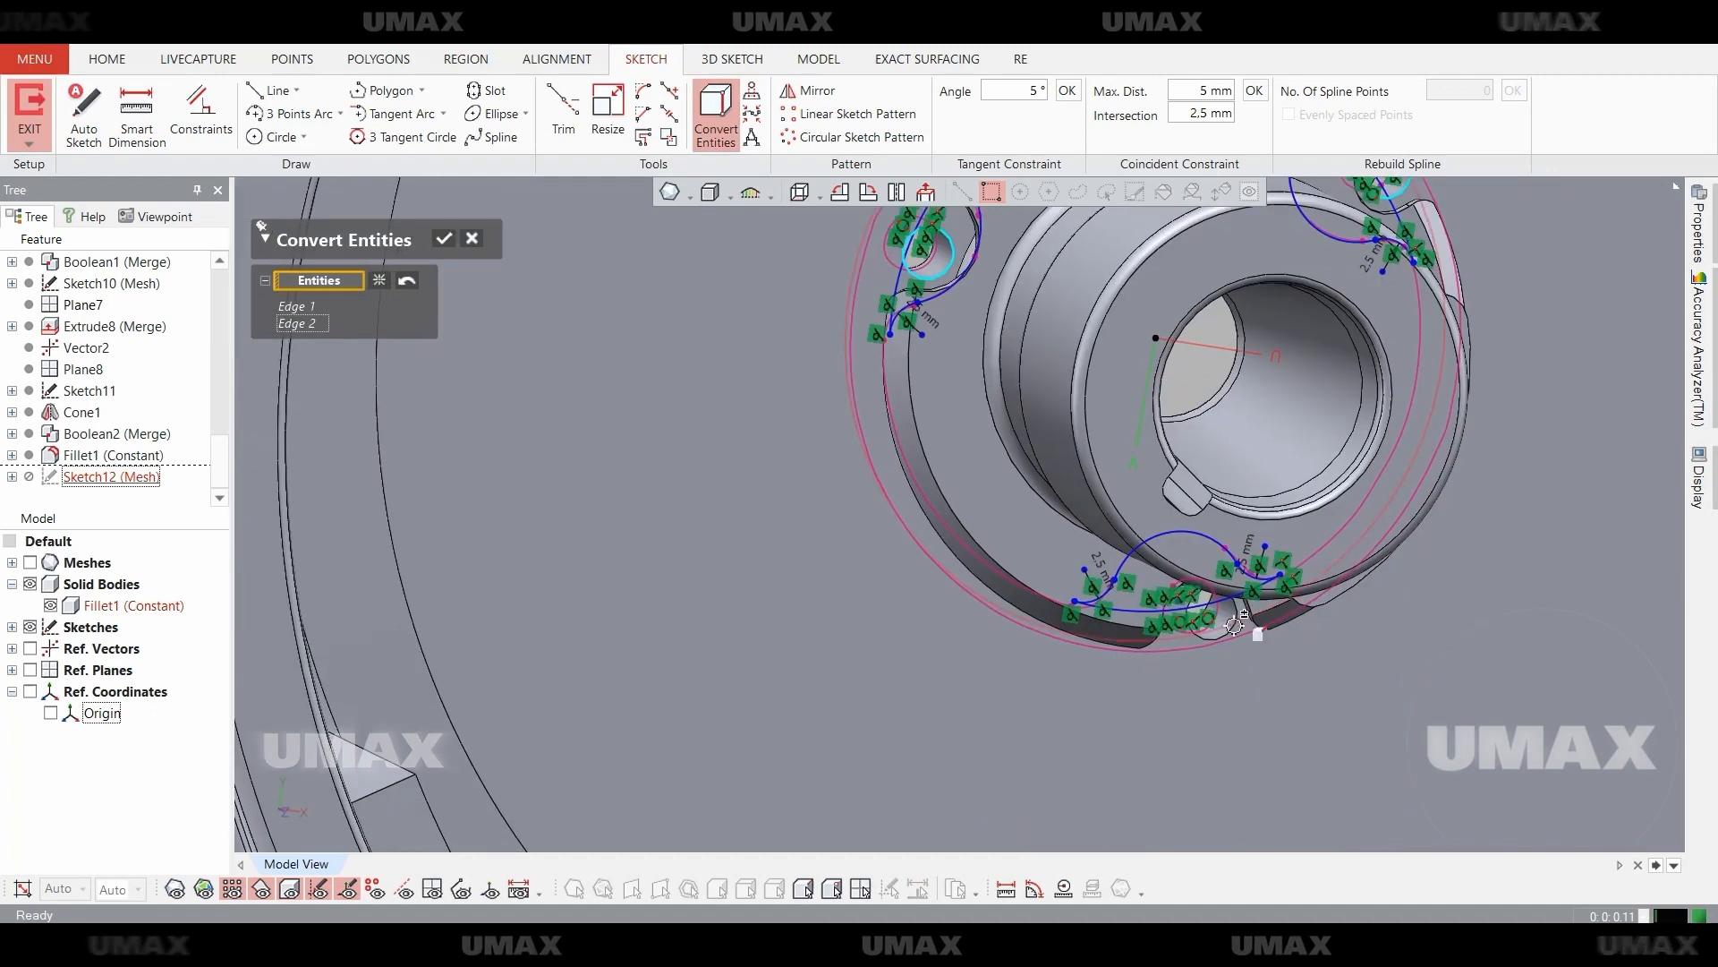
left_click(1251, 627)
key("ctrl+shift+a")
left_click(444, 238)
key("ctrl+shift+a")
Trim the excess curves around the three hole circles so each boss profile wraps its hole, and exit the sketch.
key("ctrl+5")
scroll(985, 574, "down", 5)
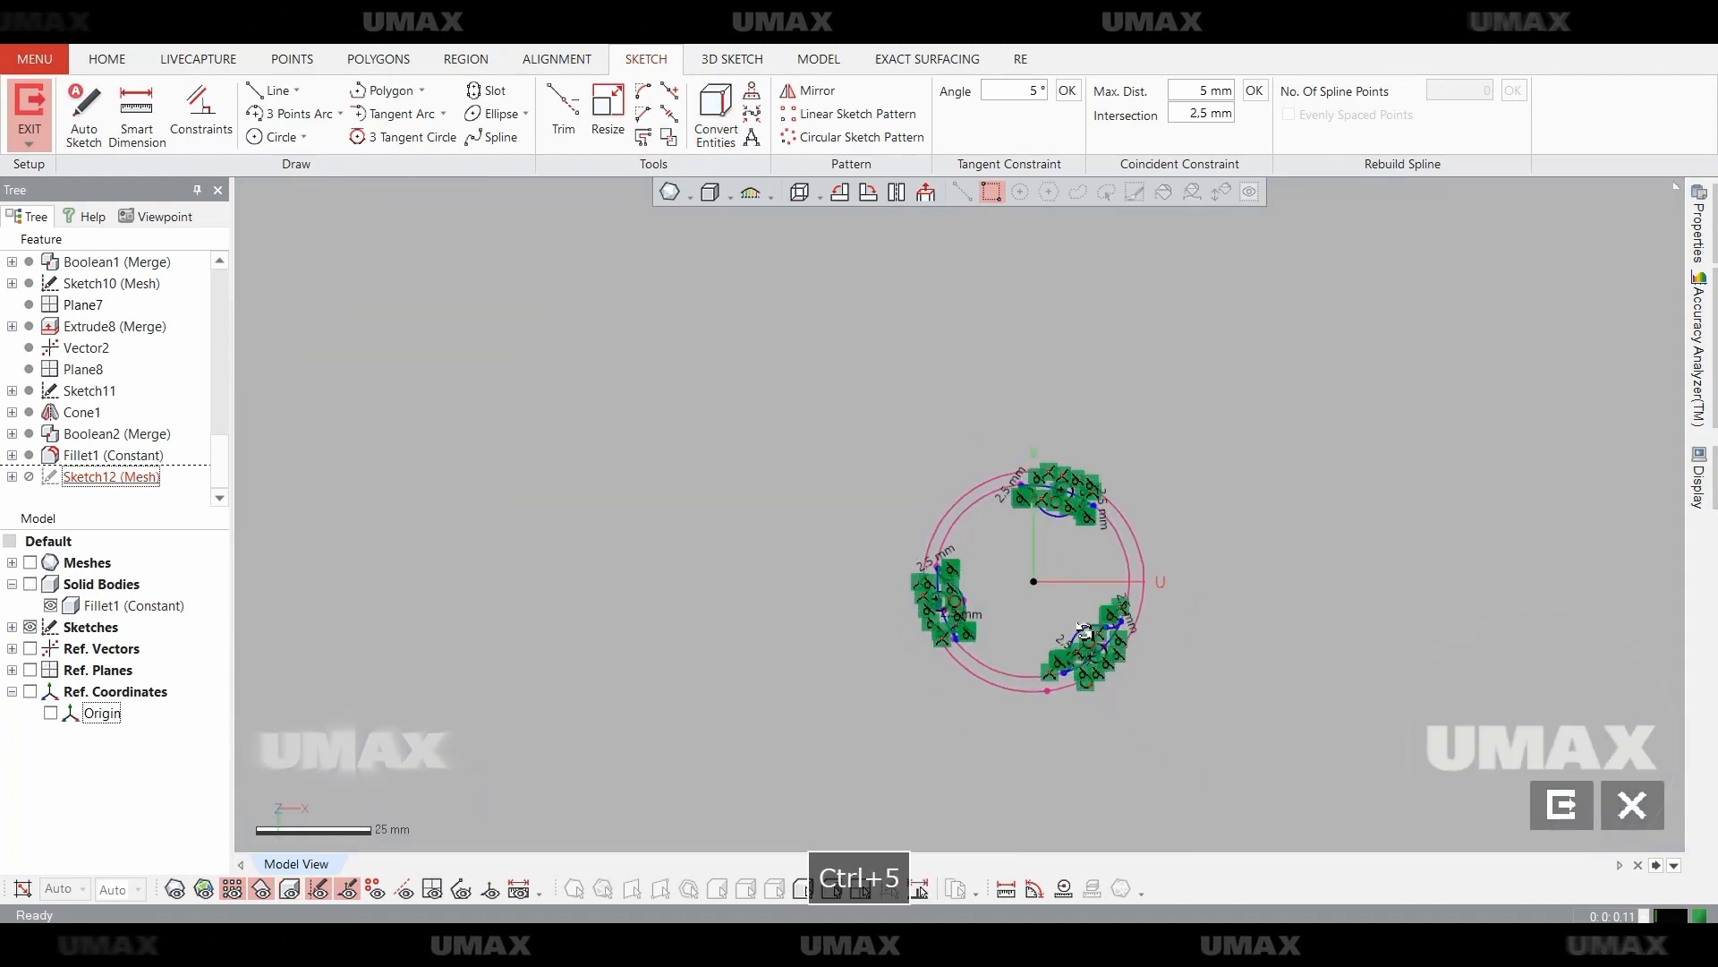
right_click_drag(1089, 629, 1037, 615, "ctrl")
scroll(1039, 553, "up", 7)
key("Escape")
right_click_drag(1128, 552, 1037, 524, "ctrl")
key("t")
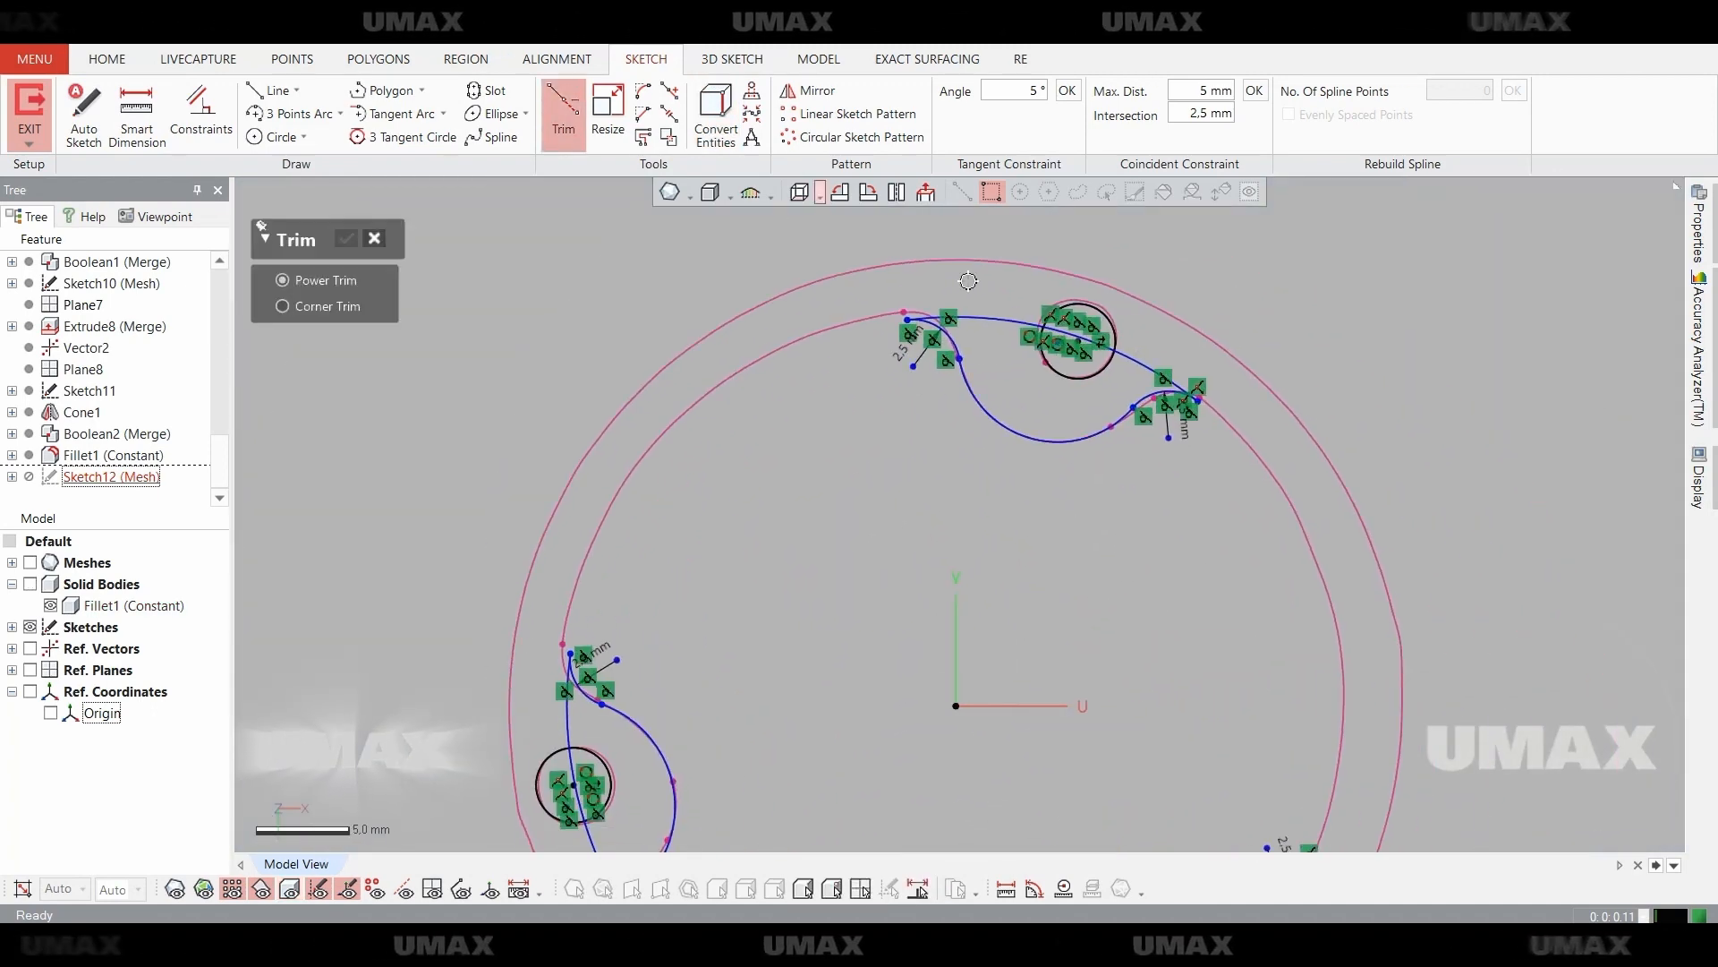
scroll(1211, 642, "down", 3)
mouse_move(1211, 642)
right_mouse_down("ctrl")
mouse_move(1123, 575)
mouse_move(1154, 261)
right_mouse_up("ctrl")
scroll(1171, 495, "up", 3)
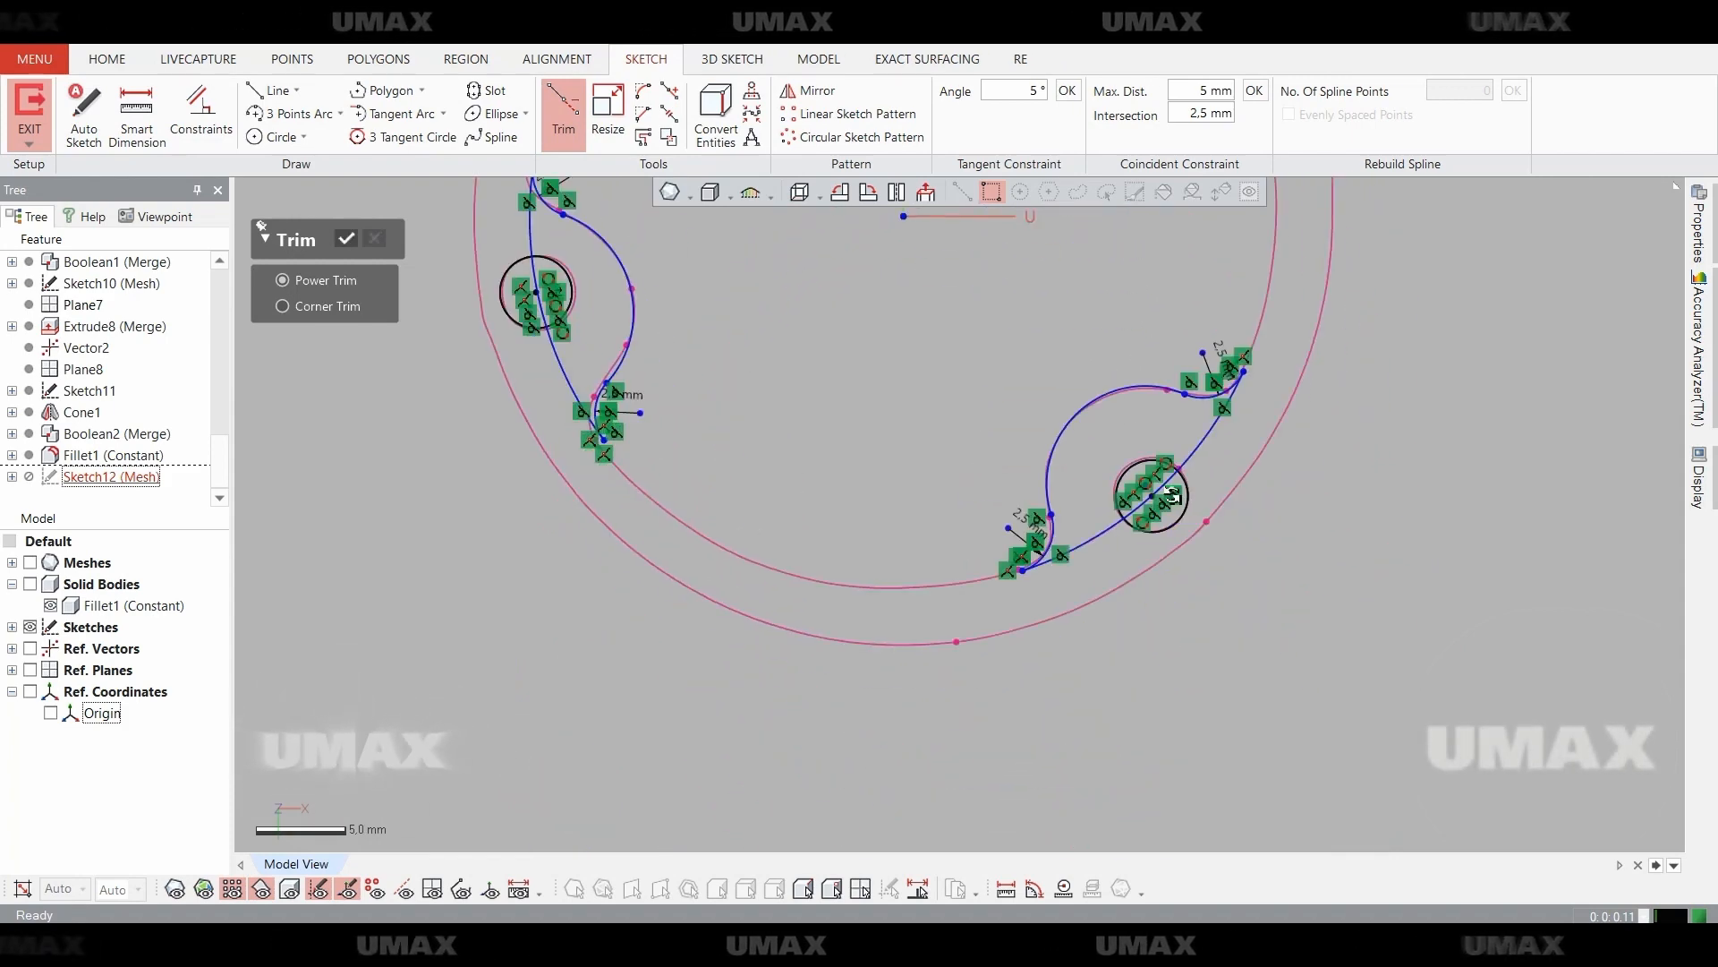
scroll(1232, 683, "down", 2)
right_click_drag(1267, 609, 1231, 683, "ctrl")
key("Escape")
left_click(1553, 809)
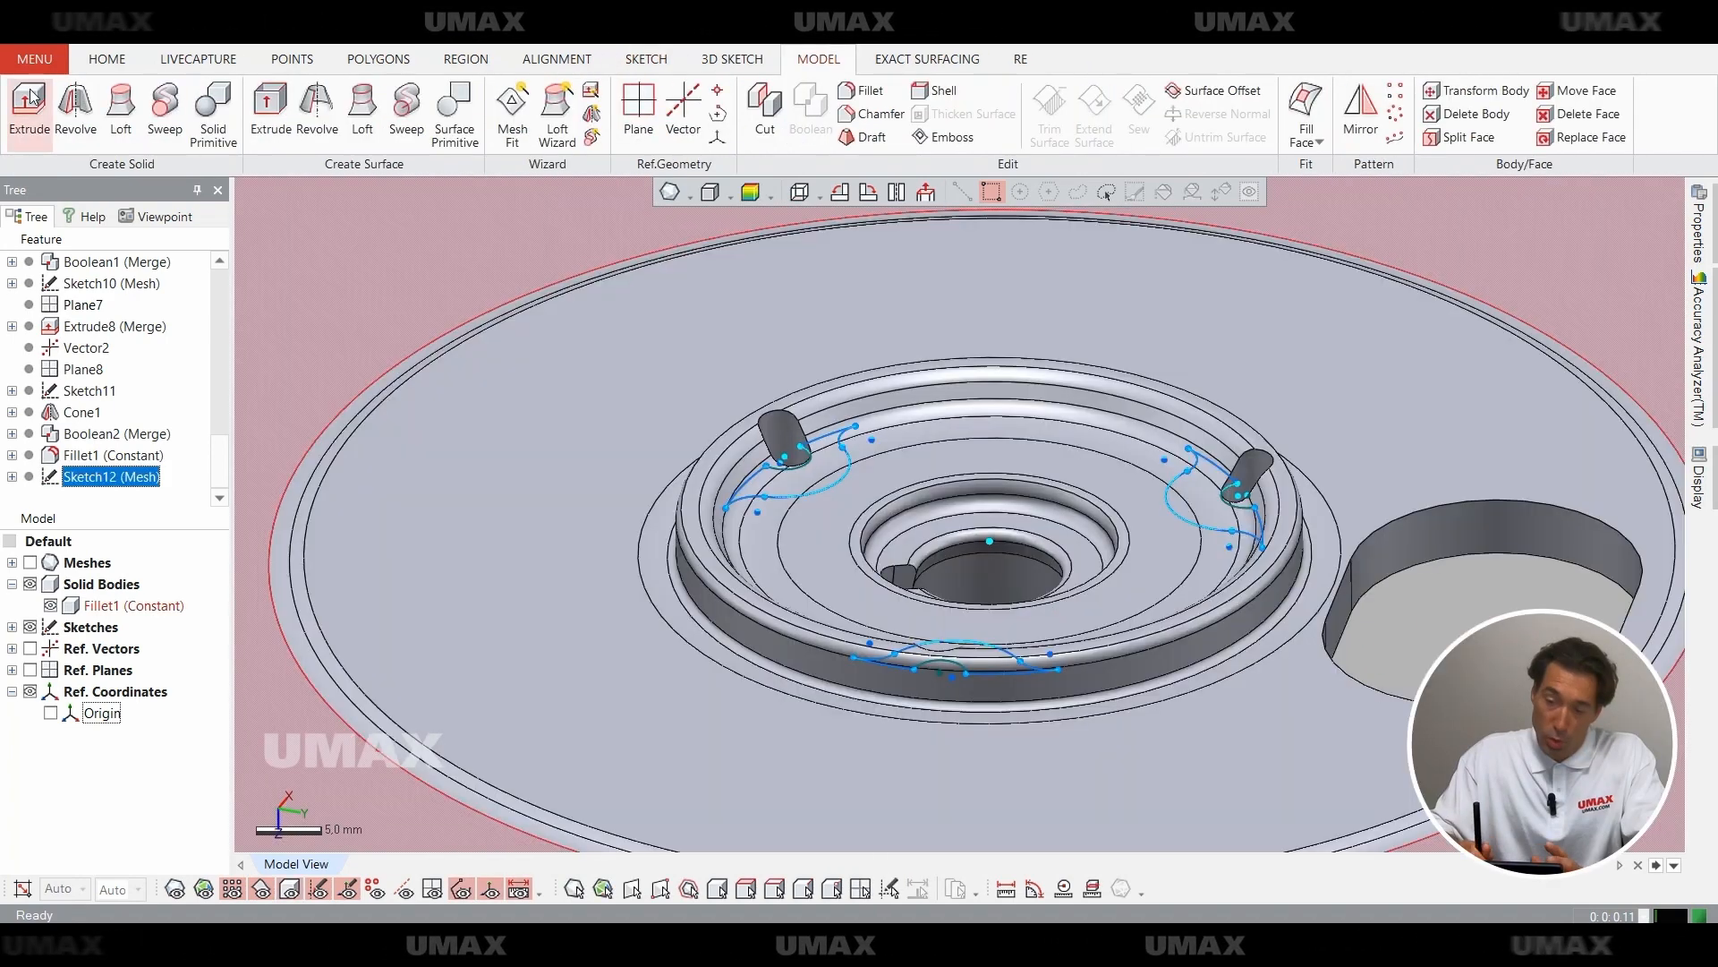
left_click(28, 112)
key("Escape")
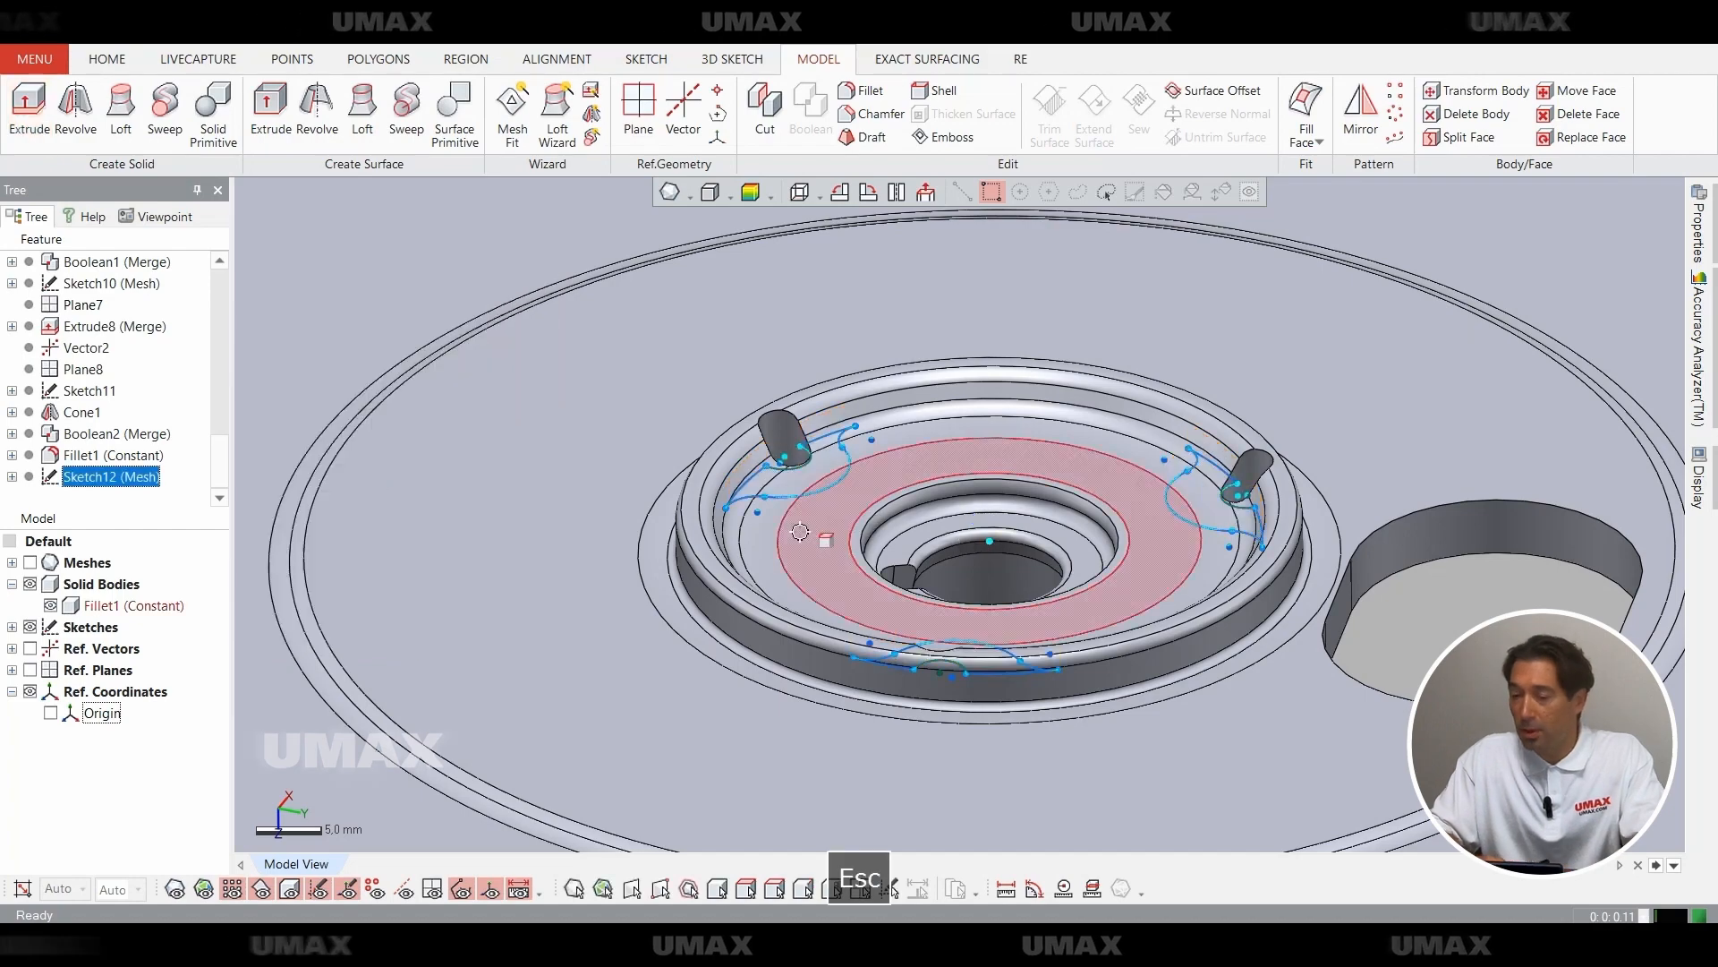
key("ctrl+1")
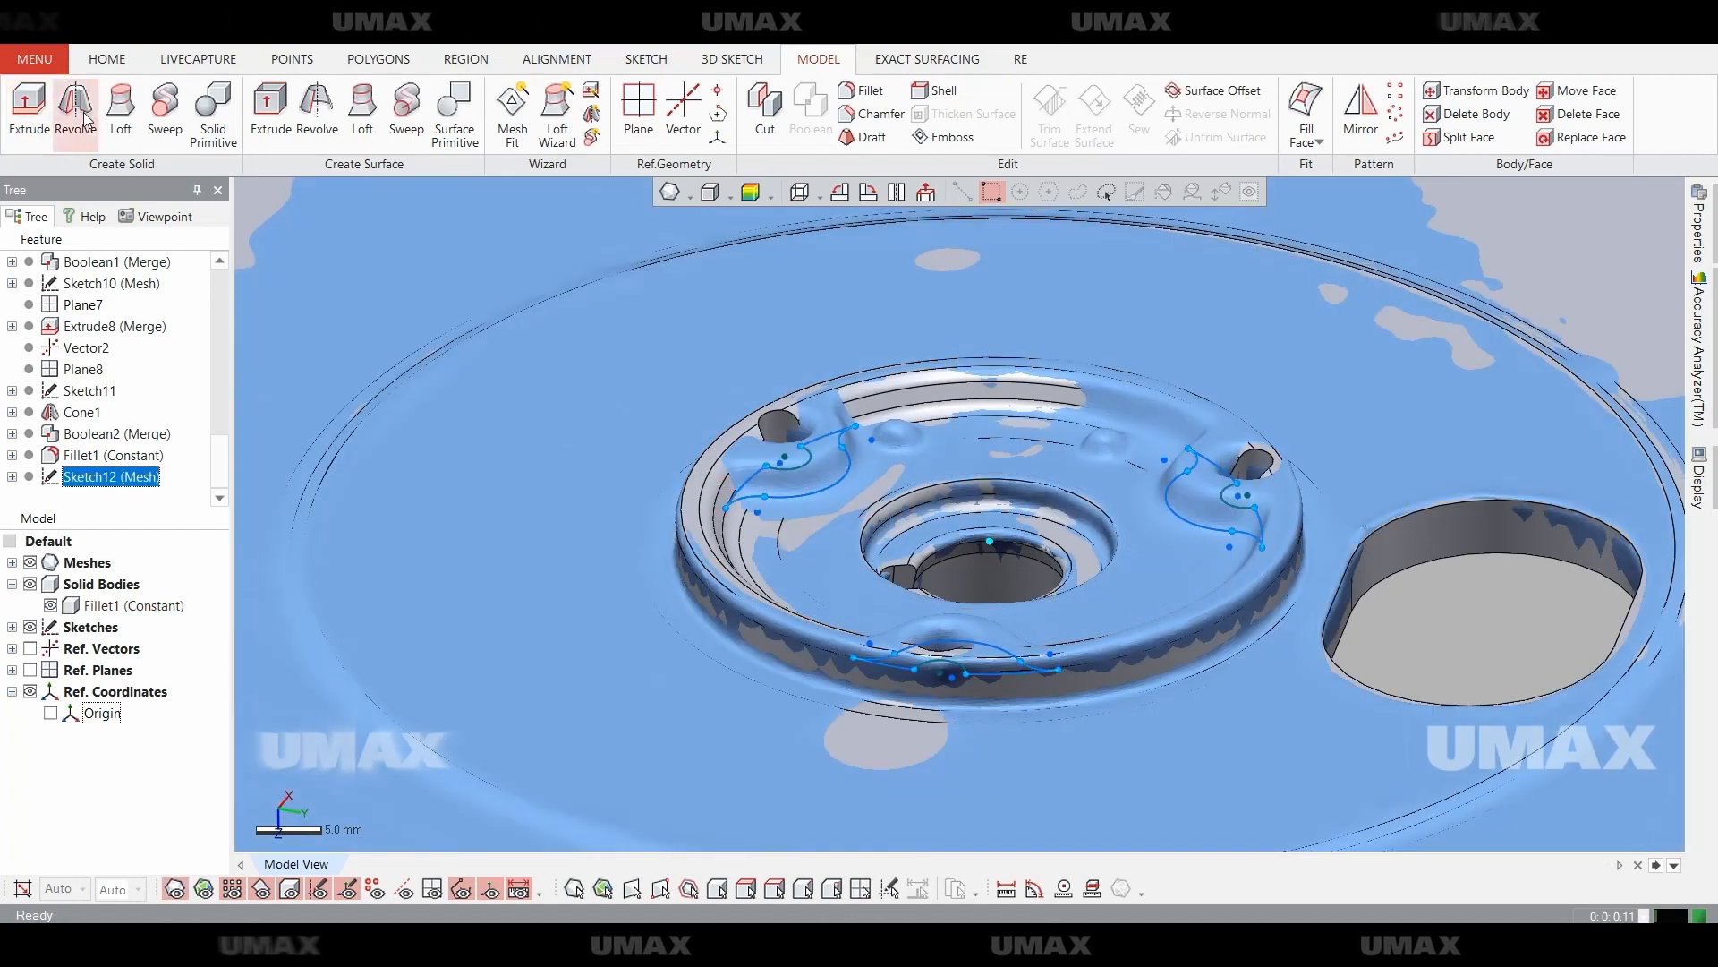
left_click(28, 112)
left_click(375, 458)
left_click(376, 539)
left_click(727, 456)
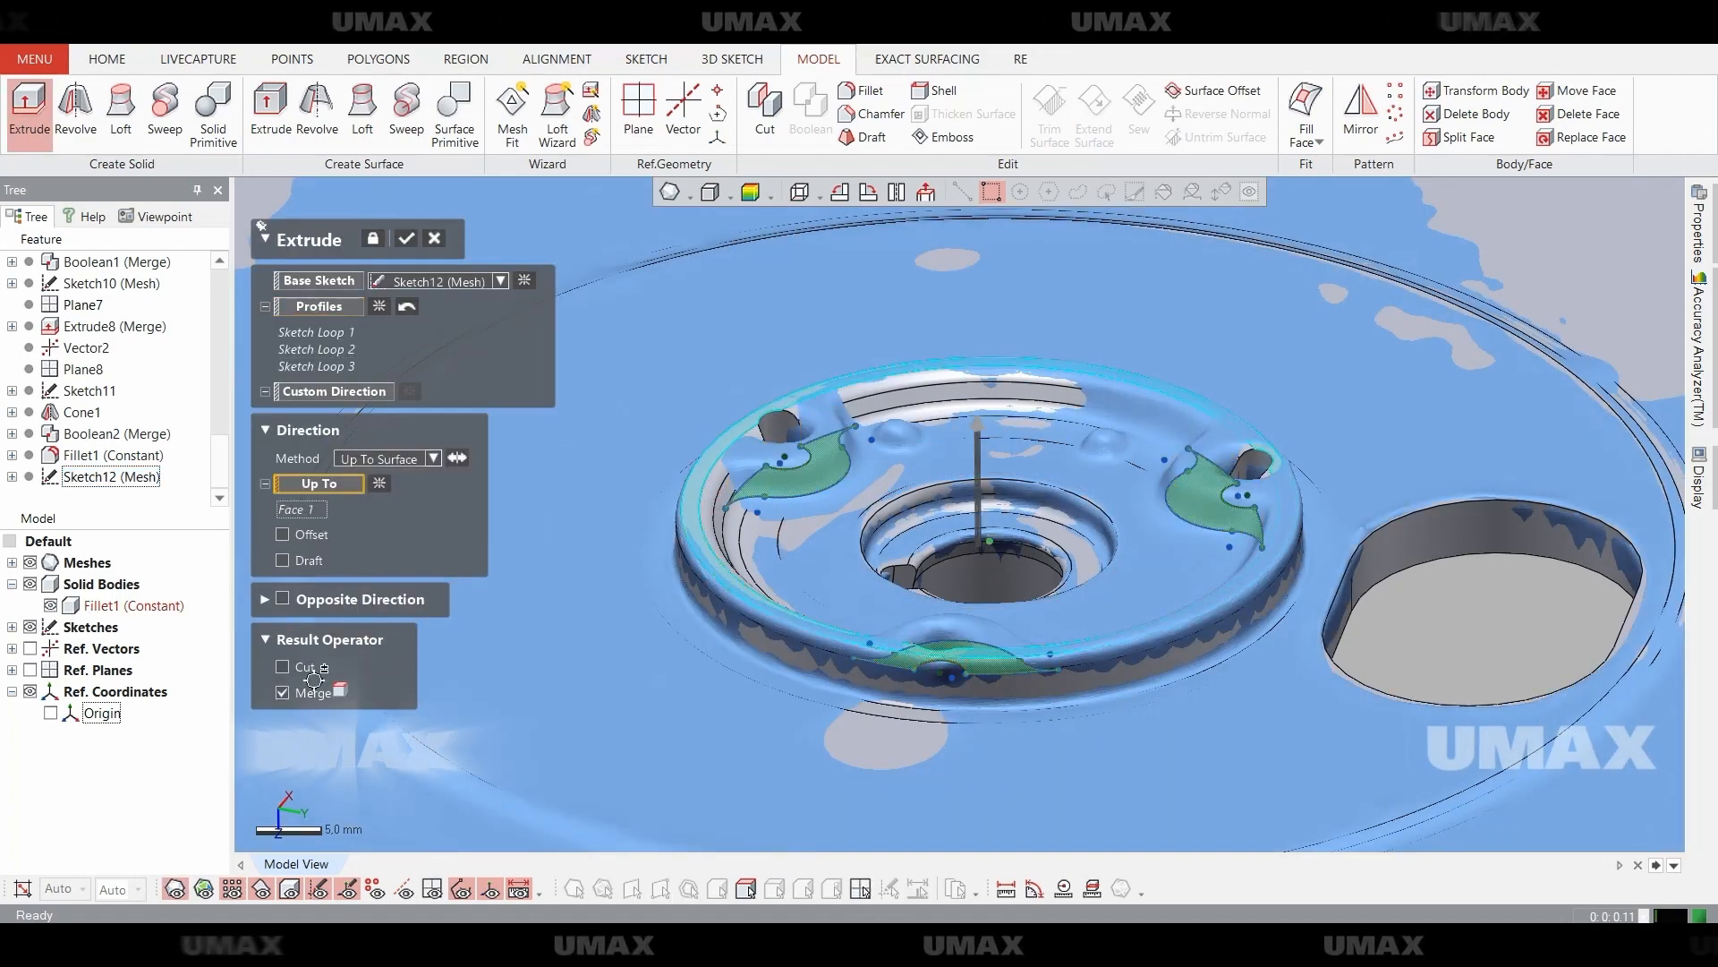
right_click_drag(908, 645, 908, 604)
scroll(909, 604, "down", 1)
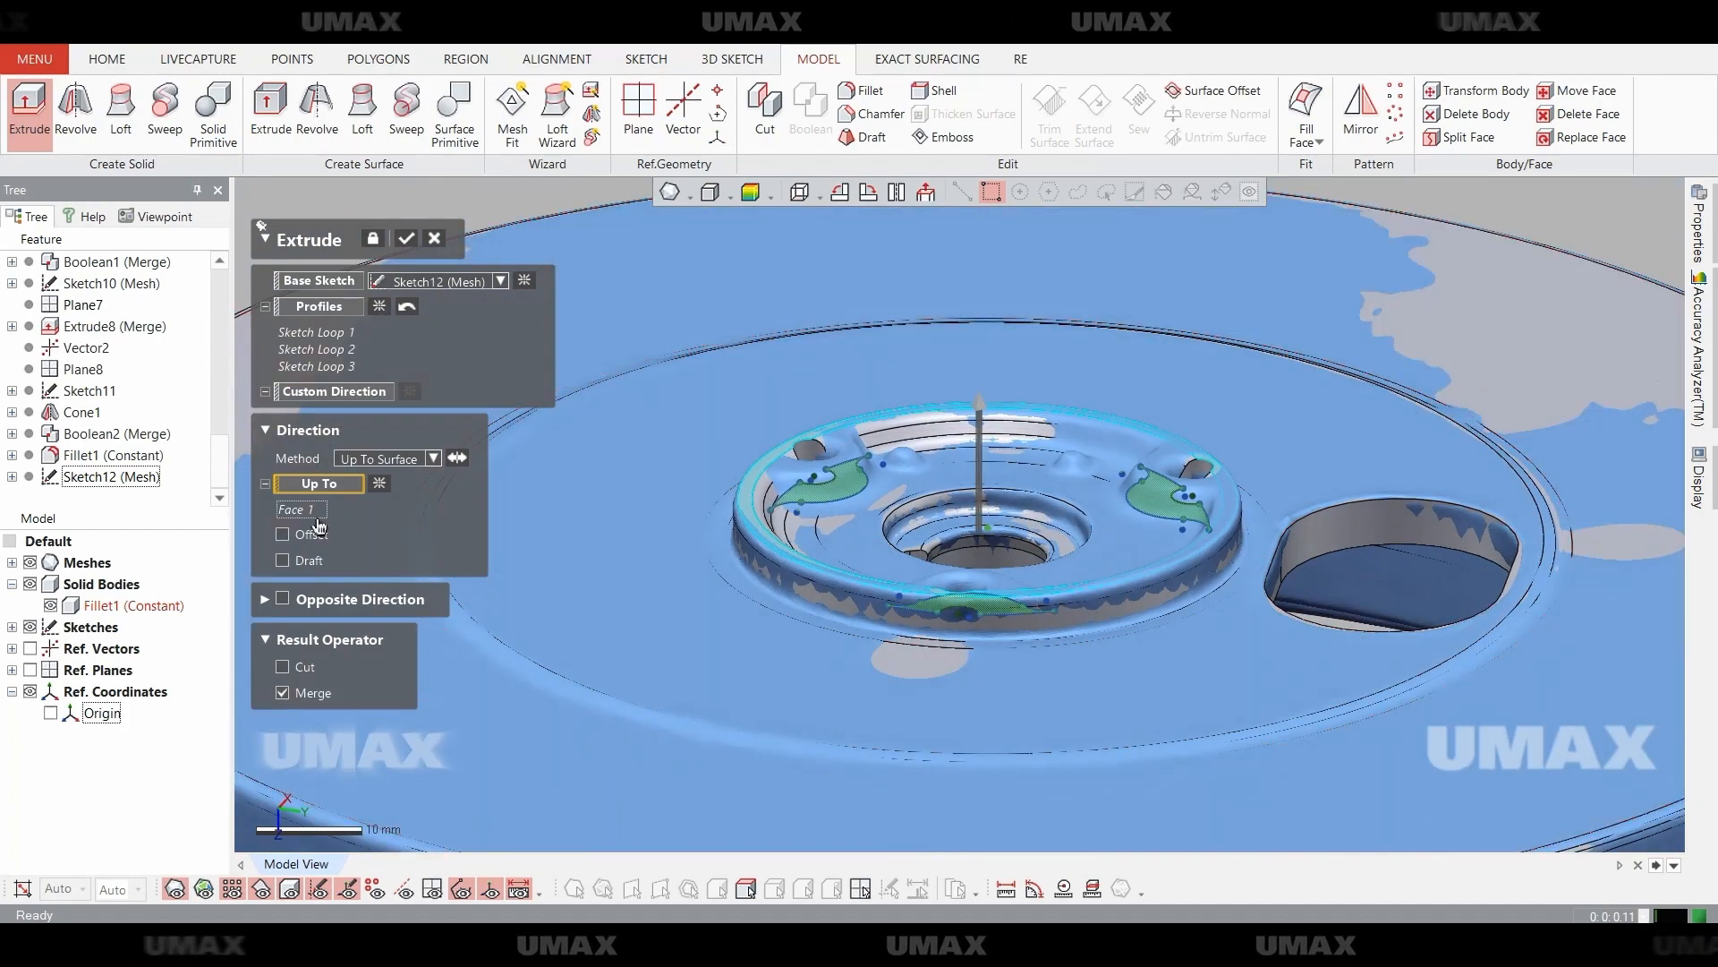
left_click(380, 483)
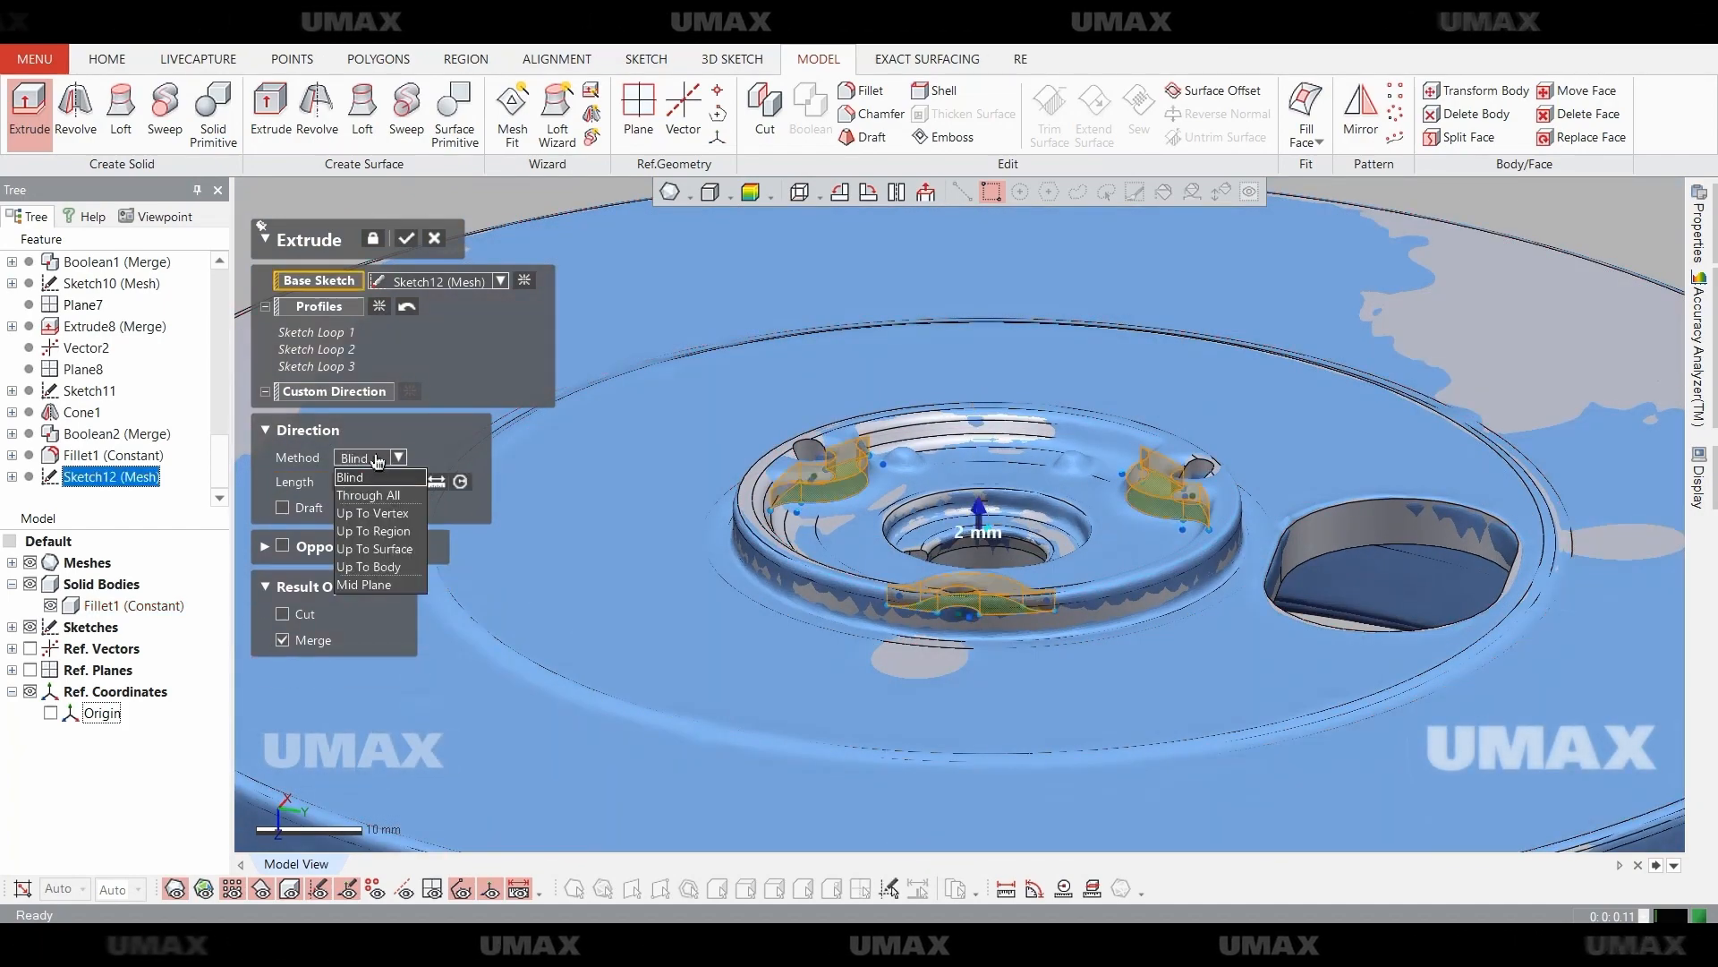
left_click(374, 549)
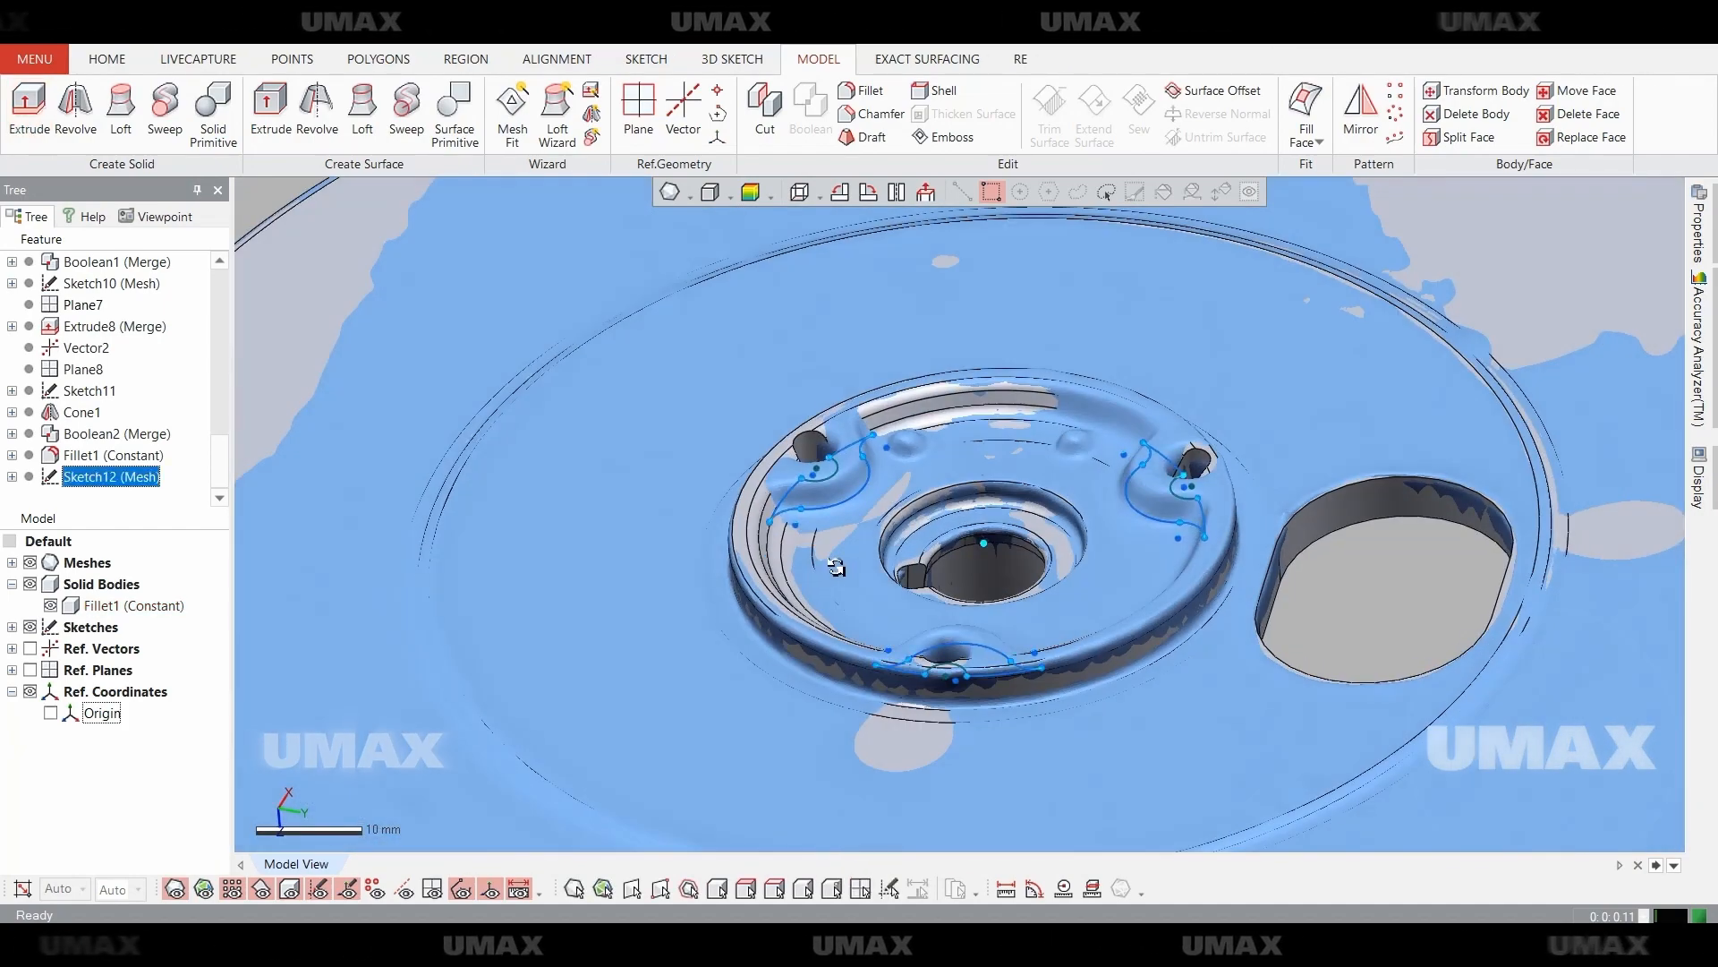
Paint-select the scanned flat top of the hub ring and its bosses, and create a reference plane from the selection.
key("ctrl+5")
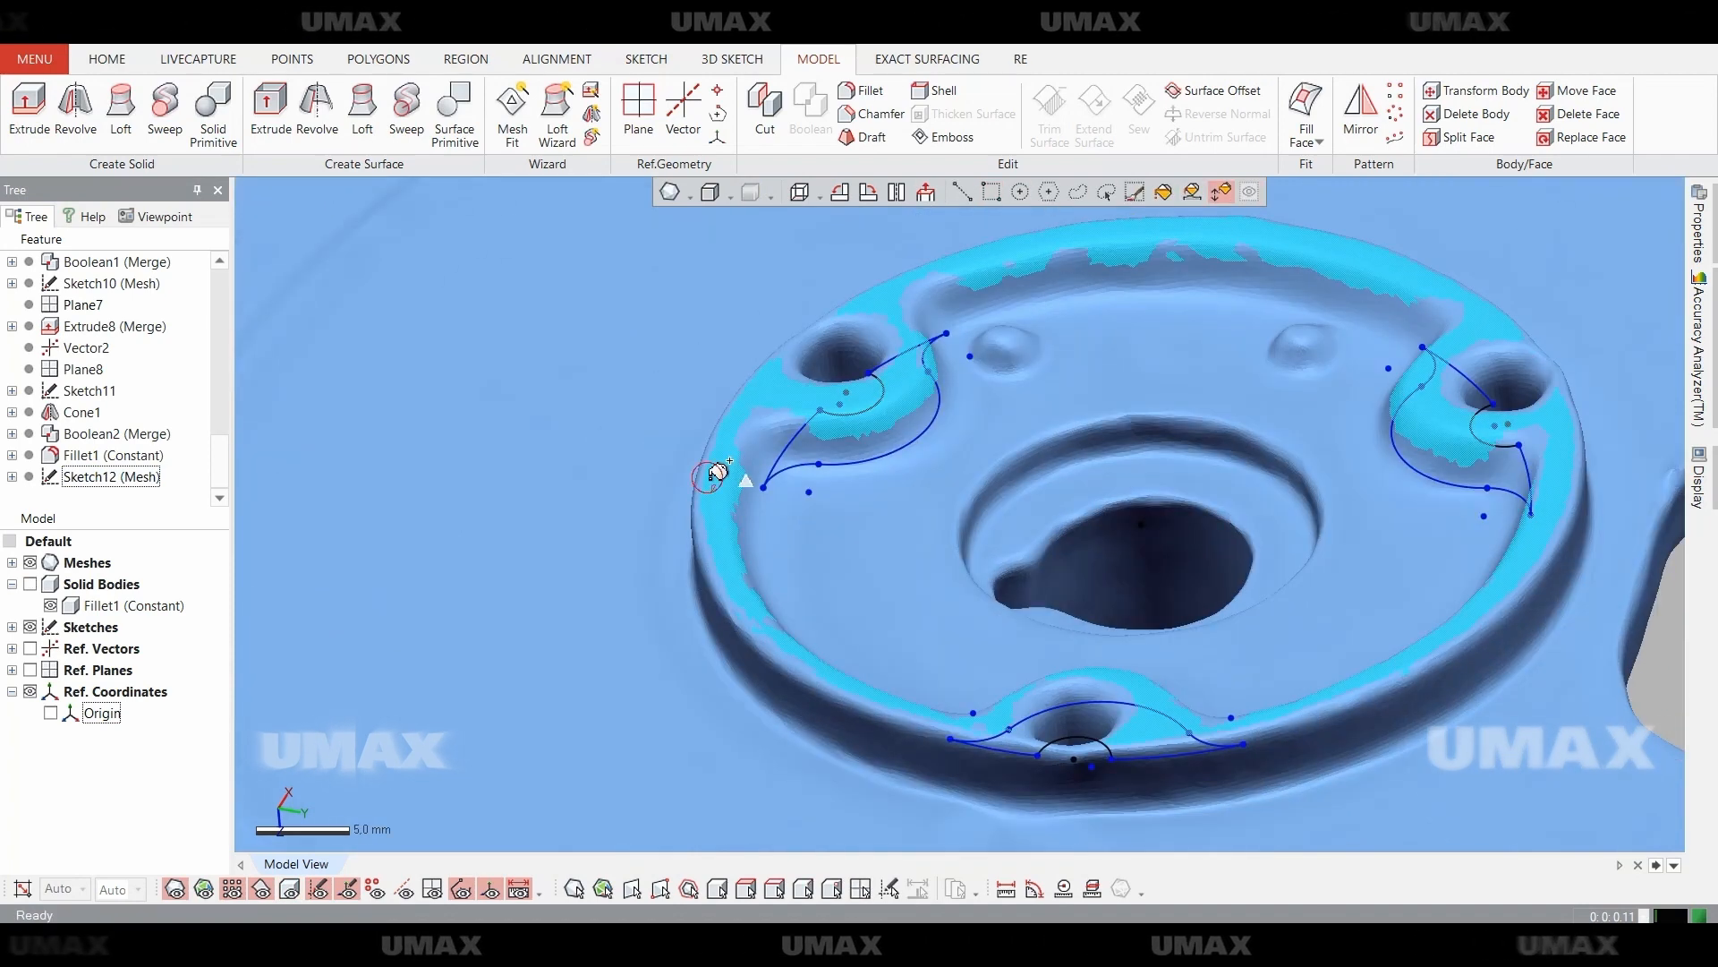
key("Escape")
mouse_move(931, 441)
right_mouse_down()
mouse_move(905, 380)
mouse_move(993, 326)
right_mouse_up()
left_click(1438, 438, "shift")
mouse_move(1438, 437)
right_mouse_down()
mouse_move(1143, 690)
mouse_move(1151, 241)
right_mouse_up()
left_click(1135, 192)
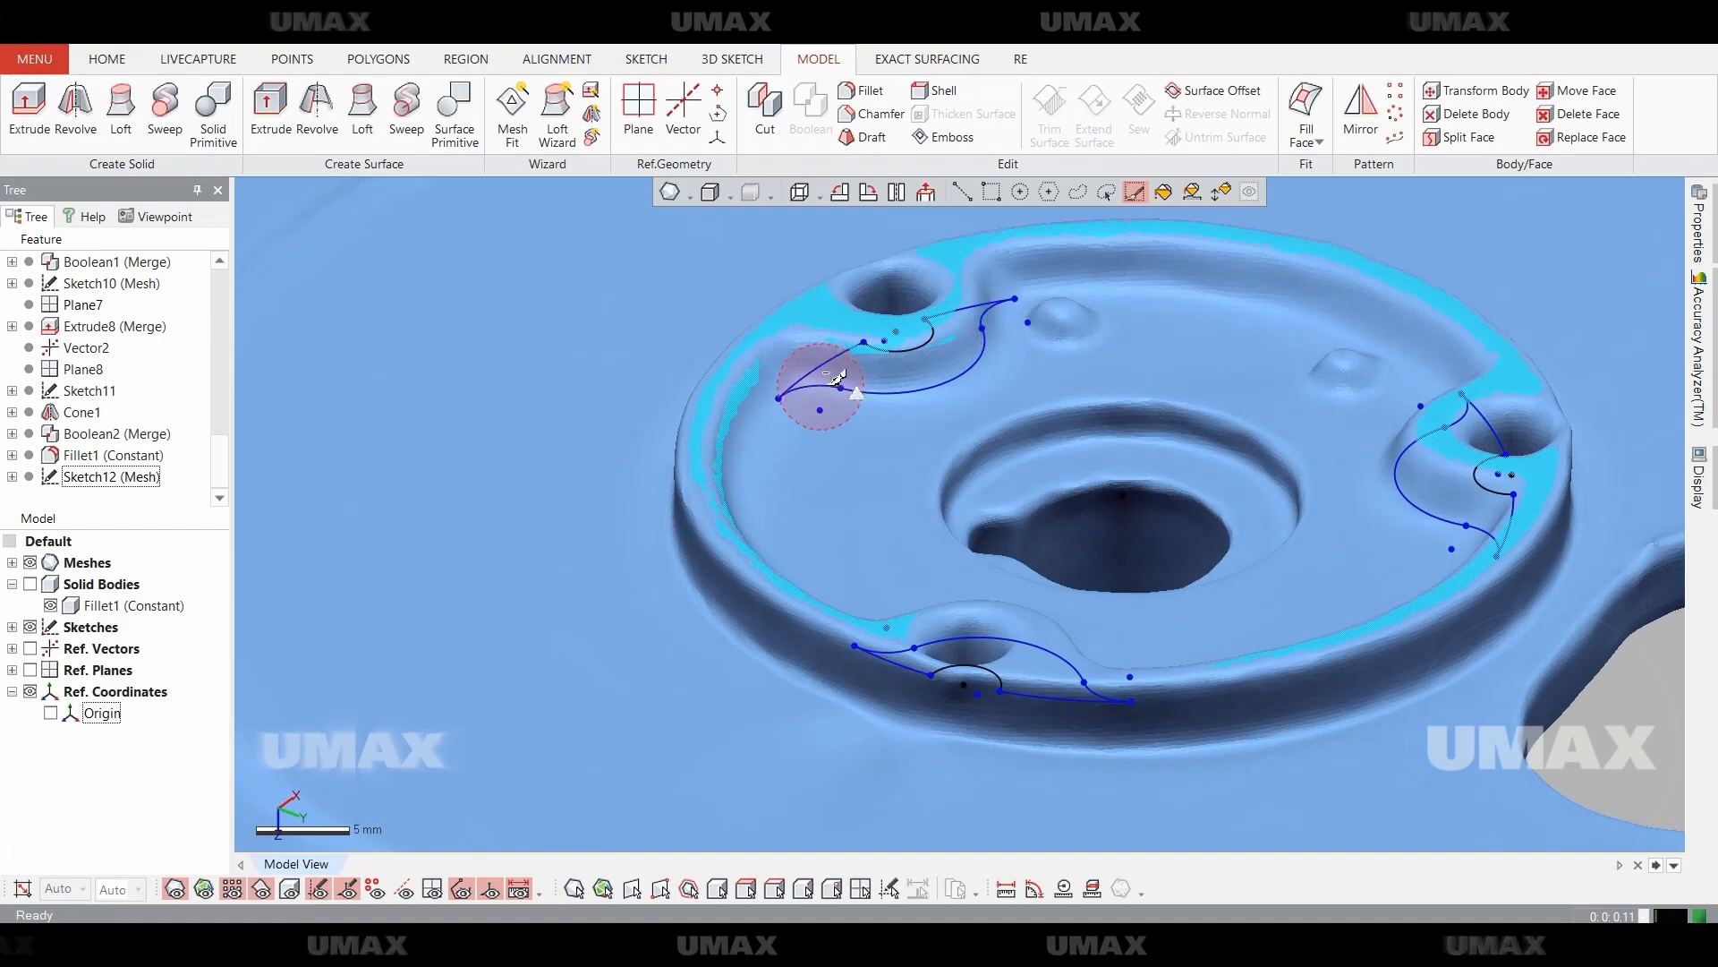
right_click_drag(837, 378, 881, 437)
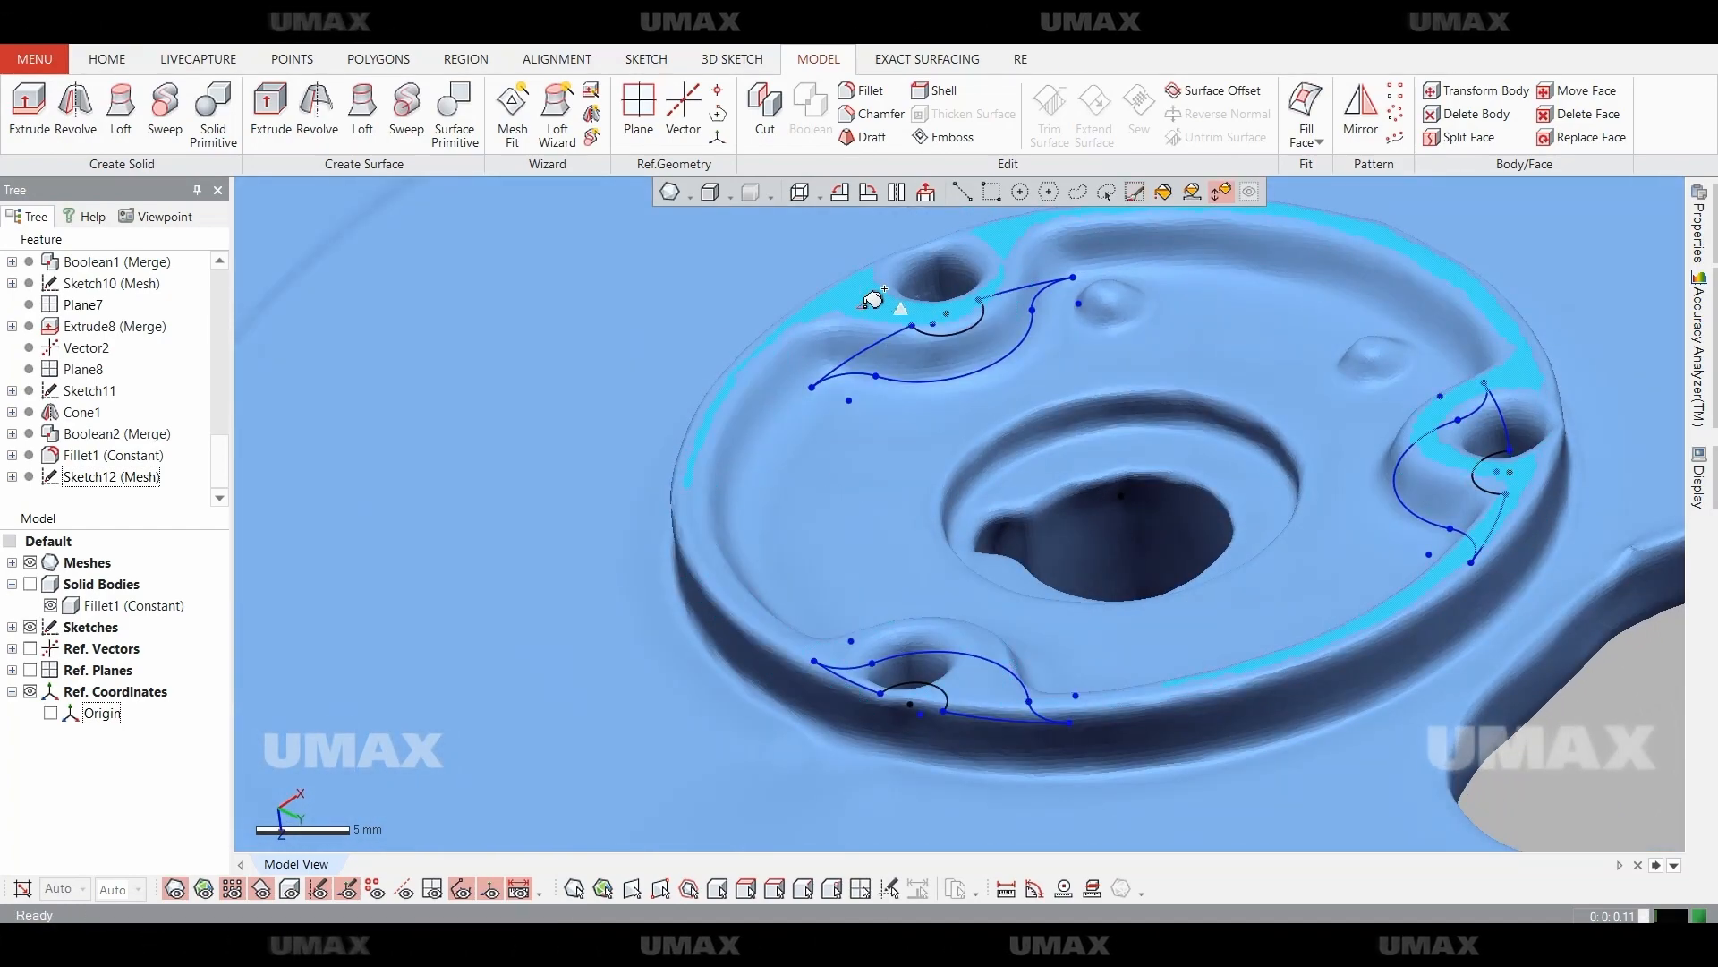
right_click_drag(874, 298, 866, 336)
left_click(638, 111)
left_click(456, 240)
Extrude the three boss profiles up to the new plane, merged with the main body.
right_click_drag(861, 455, 866, 492)
left_click(28, 112)
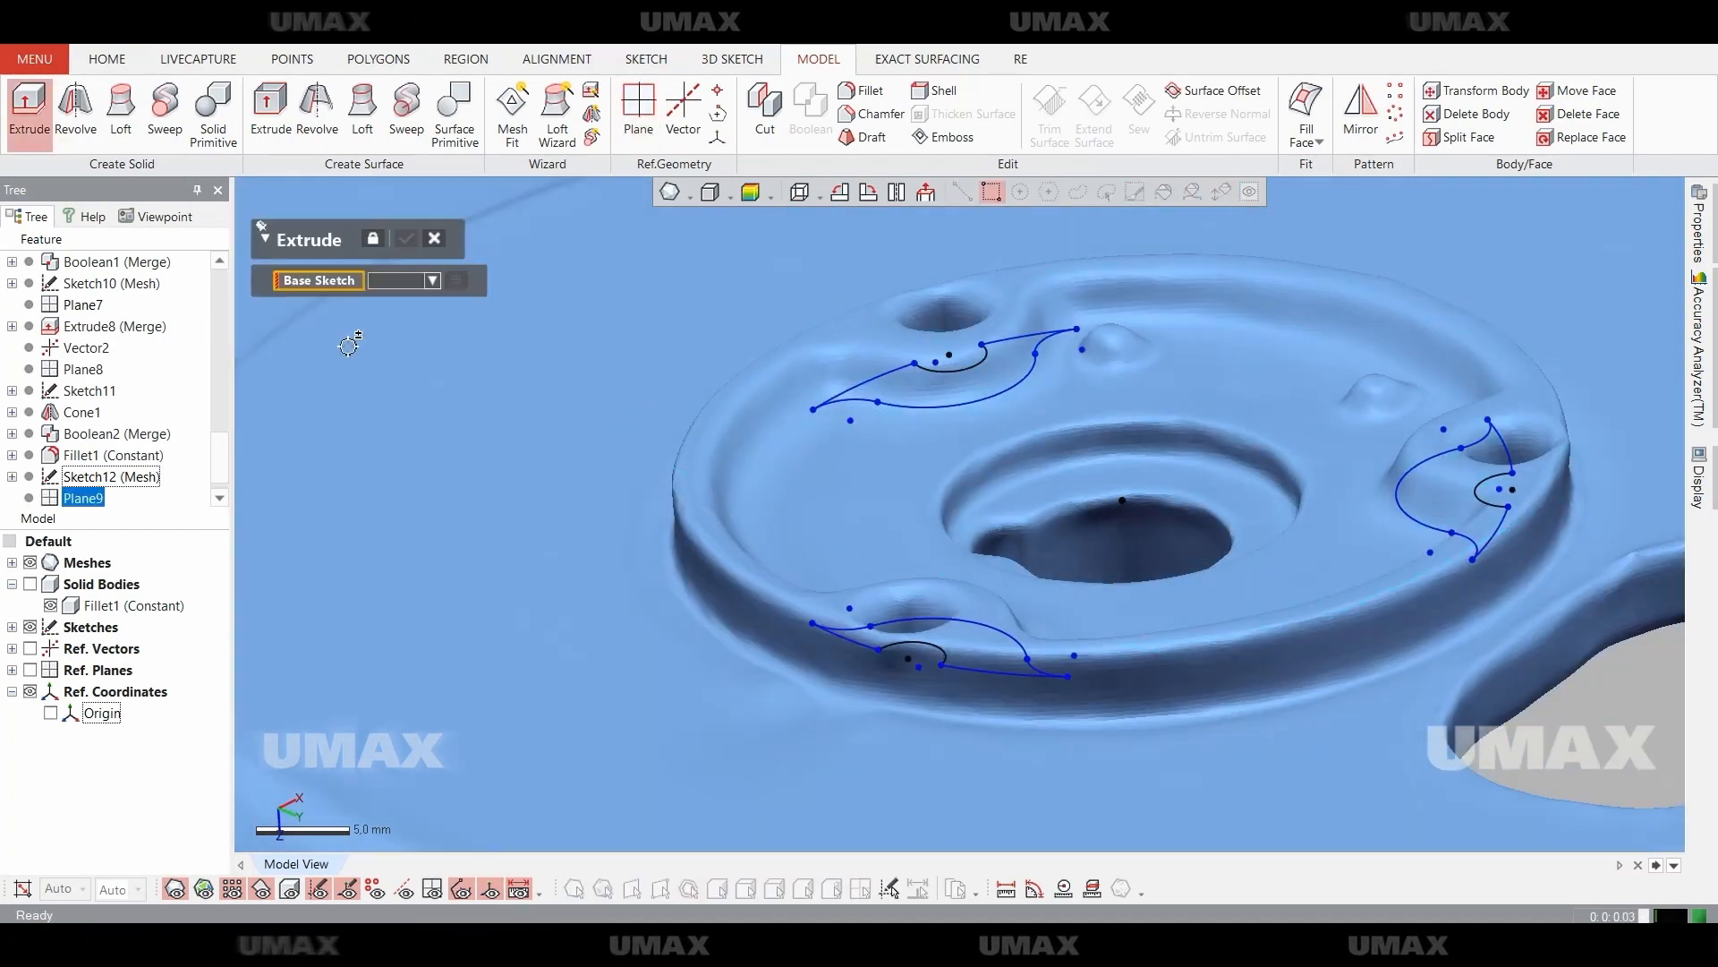
left_click(445, 280)
left_click(430, 500)
left_click(403, 459)
left_click(376, 551)
left_click(83, 476)
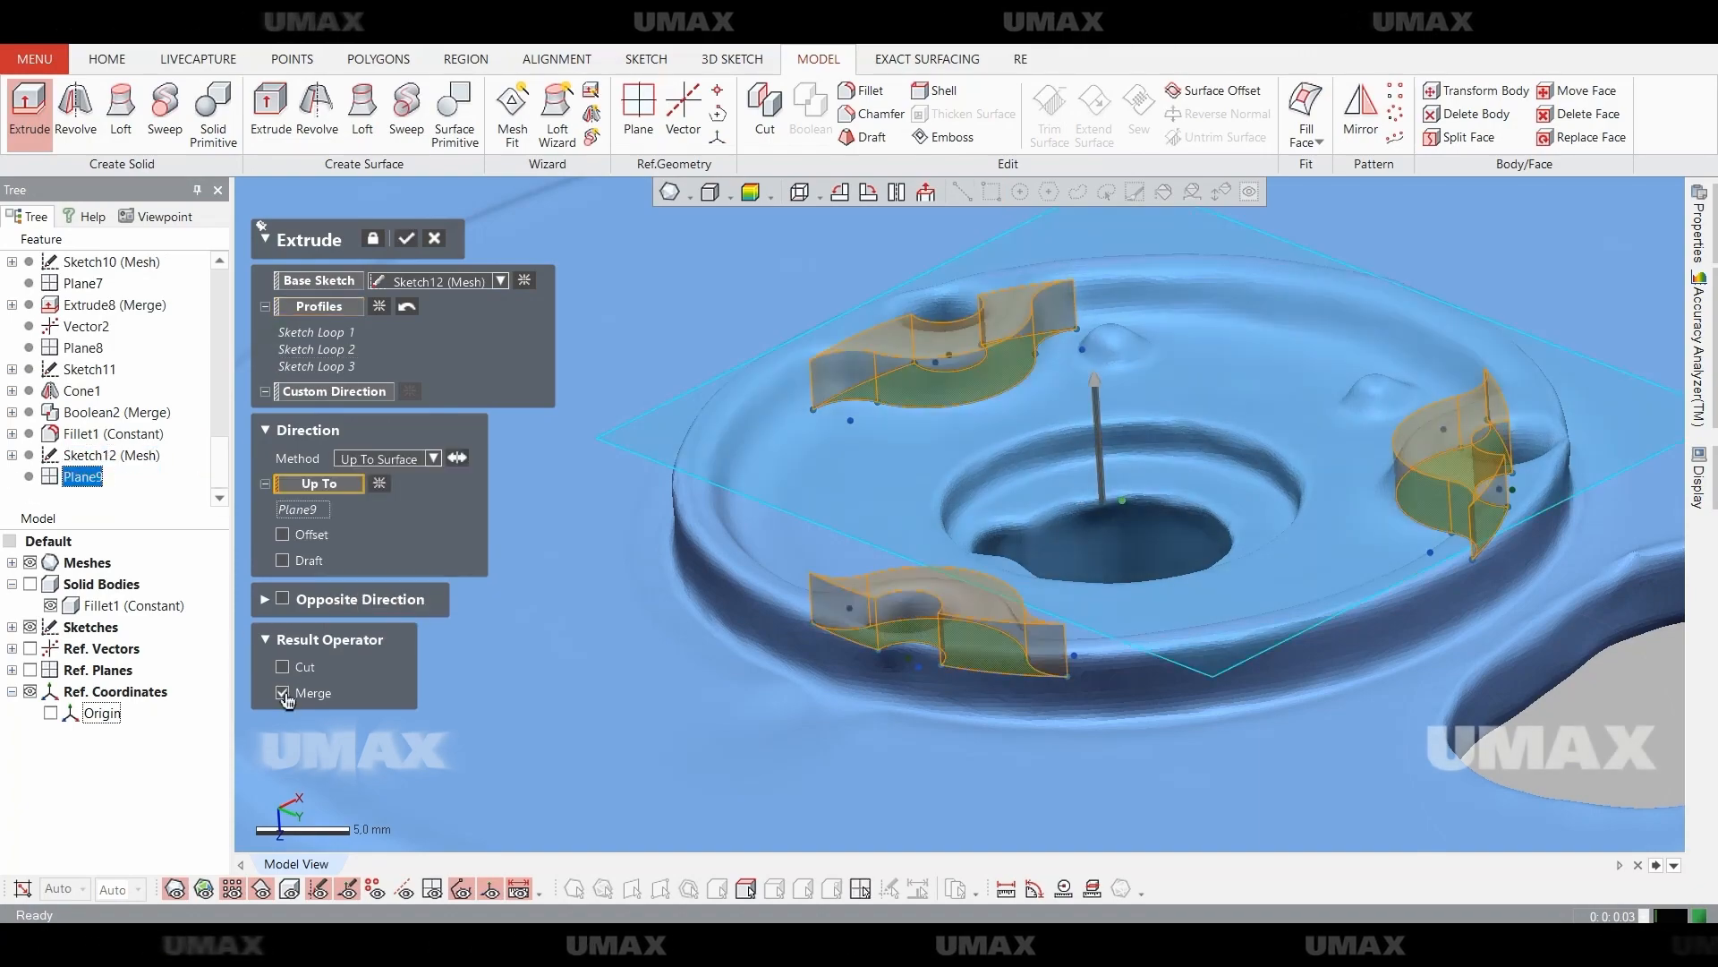
scroll(878, 511, "down", 3)
key("Escape")
Round the inner top edges of the three hub bosses with a 1.5 mm constant fillet.
key("ctrl+1")
key("ctrl+5")
right_click_drag(778, 618, 1100, 670)
key("ctrl+1")
key("ctrl+5")
key("ctrl+1")
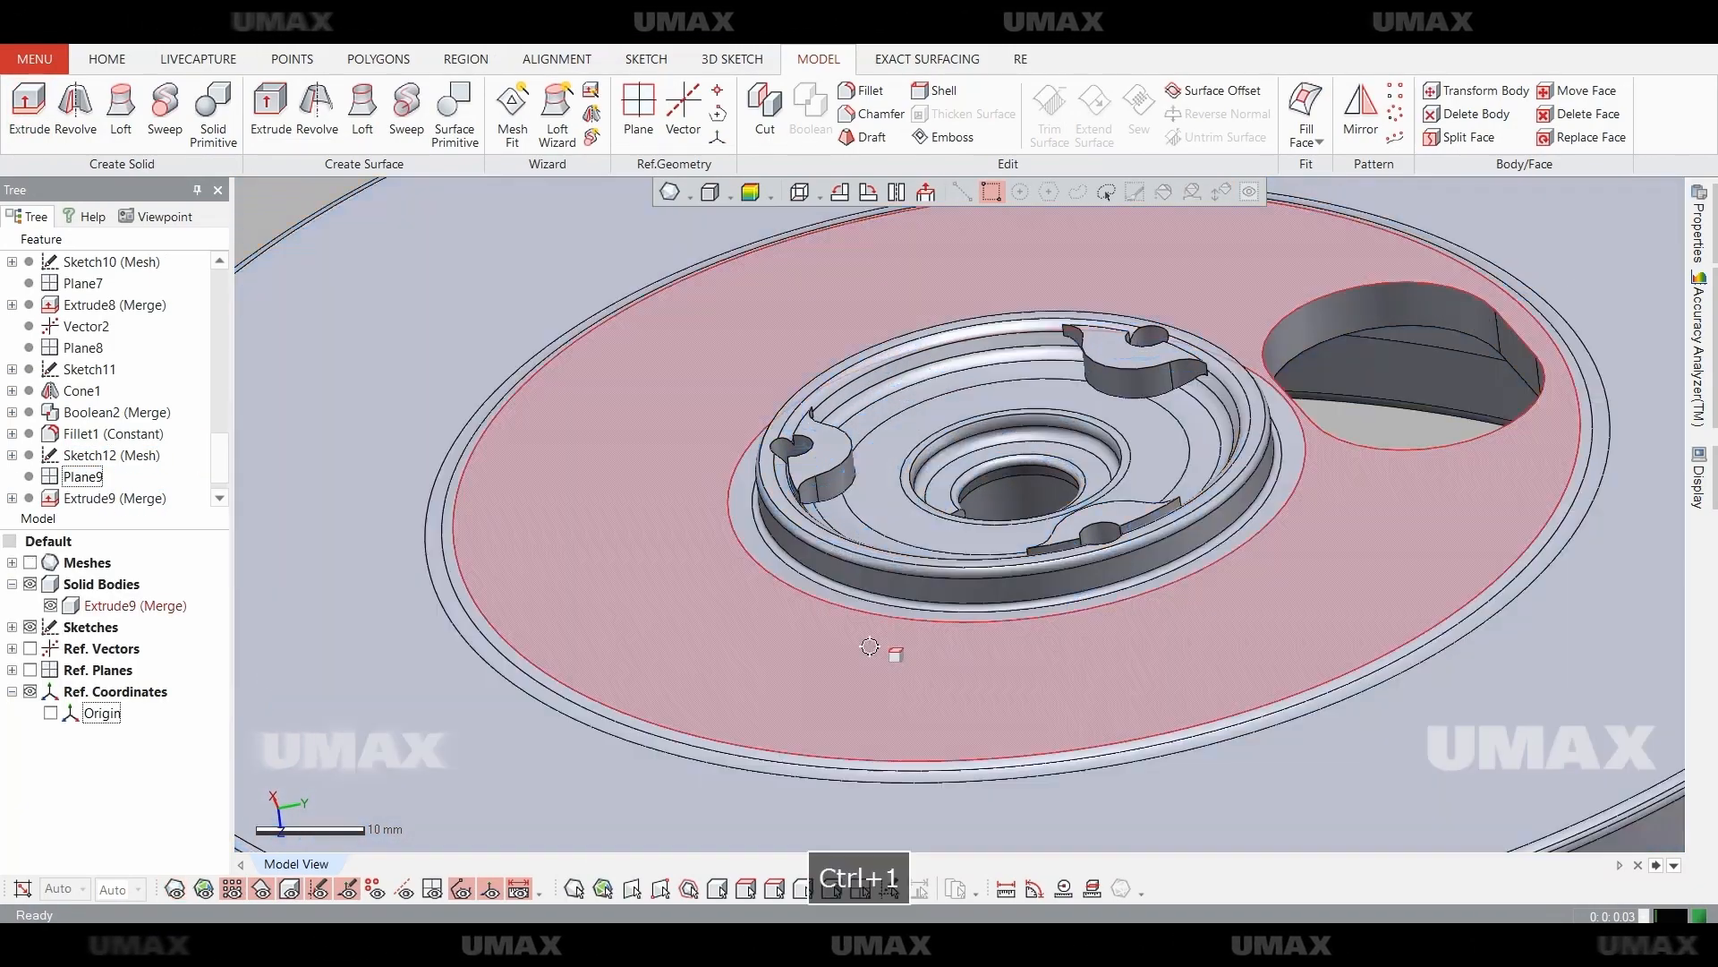
scroll(953, 573, "up", 3)
right_click_drag(953, 573, 811, 550)
left_click(866, 528)
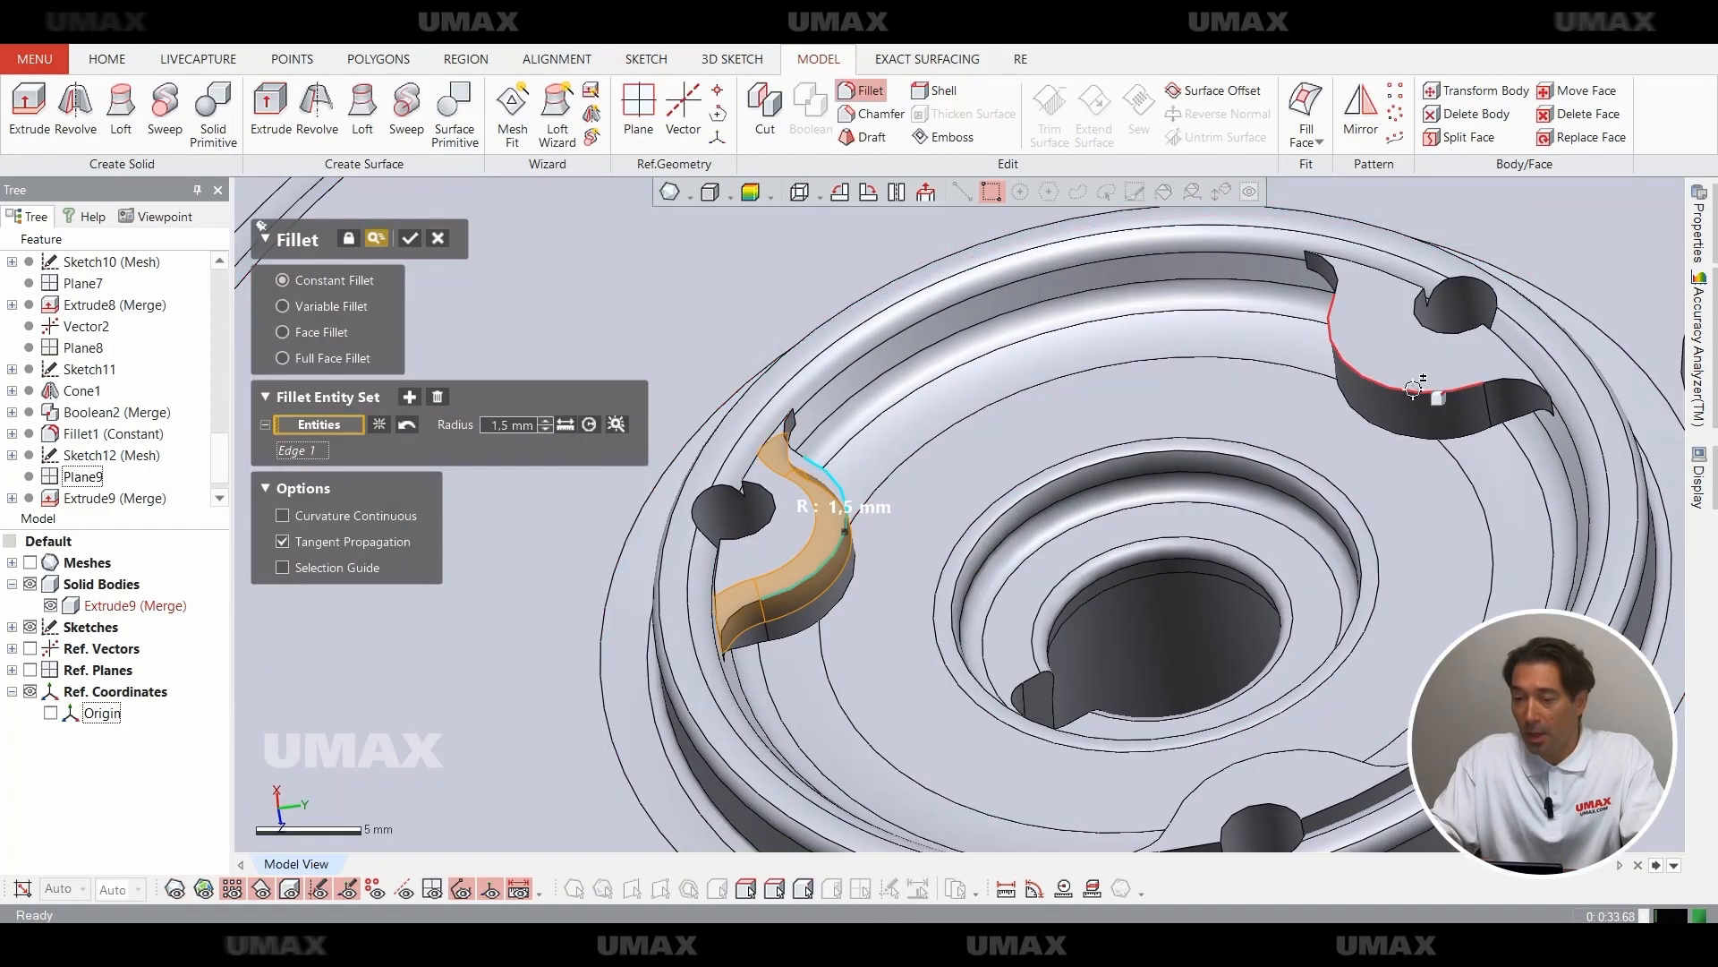
left_click(1423, 387)
right_click_drag(1234, 777, 1215, 553, "ctrl")
left_click(1179, 561)
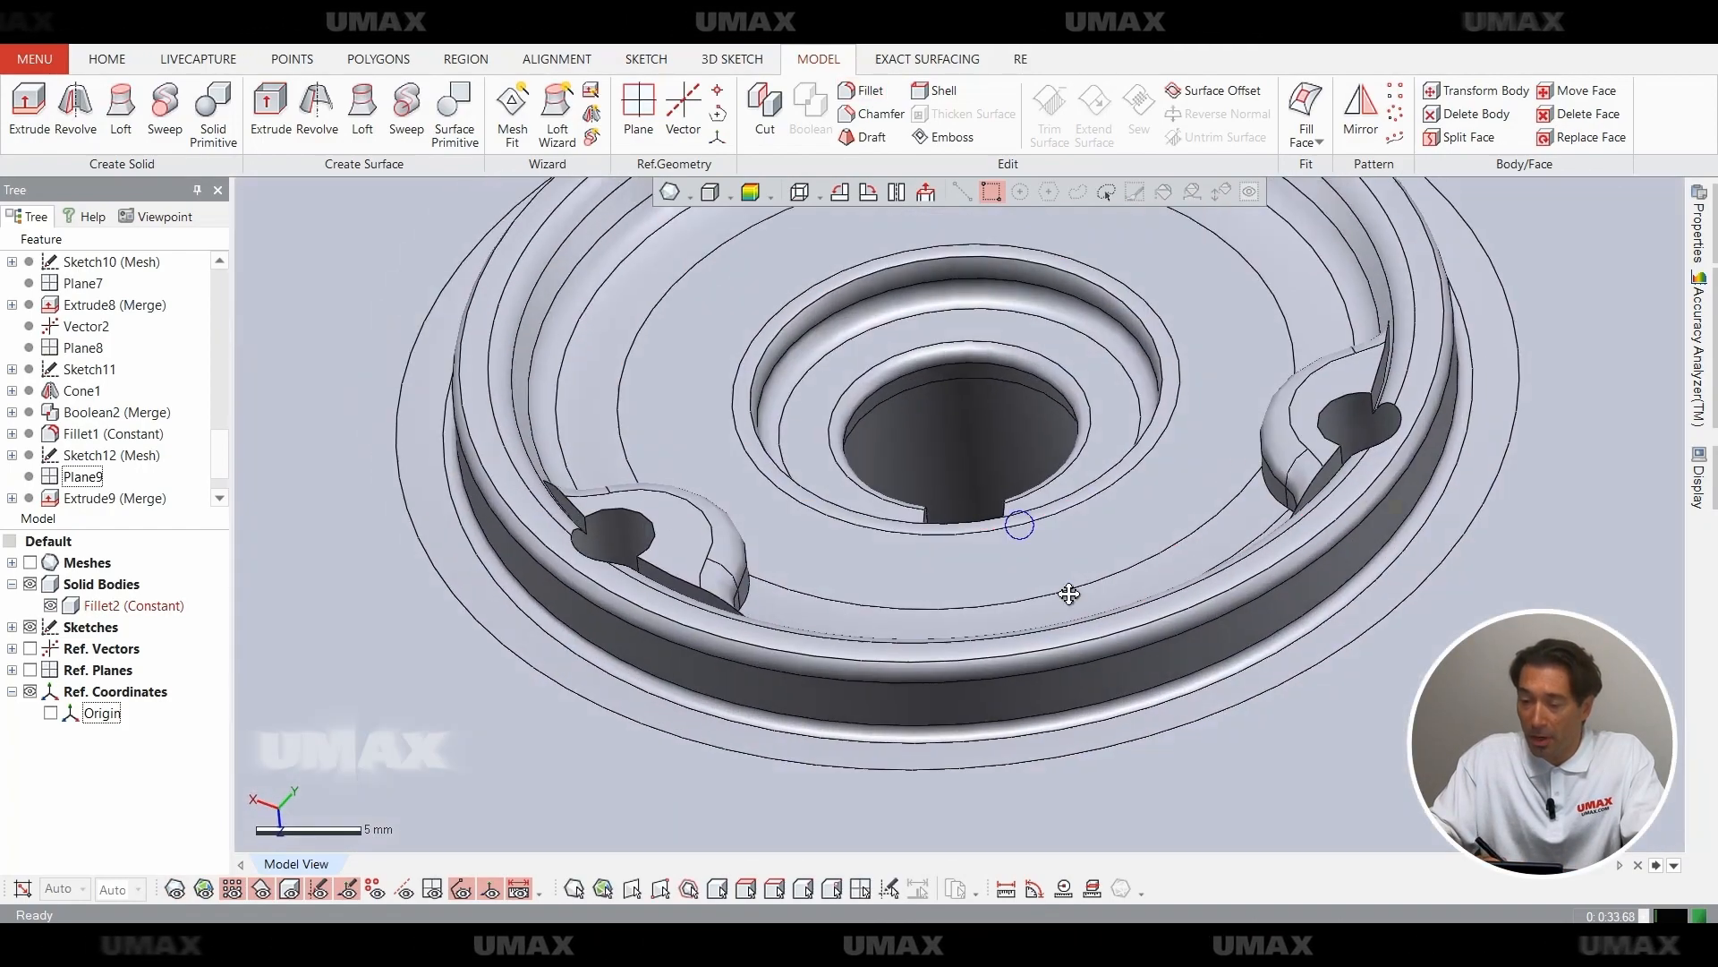
right_click_drag(1071, 594, 840, 659)
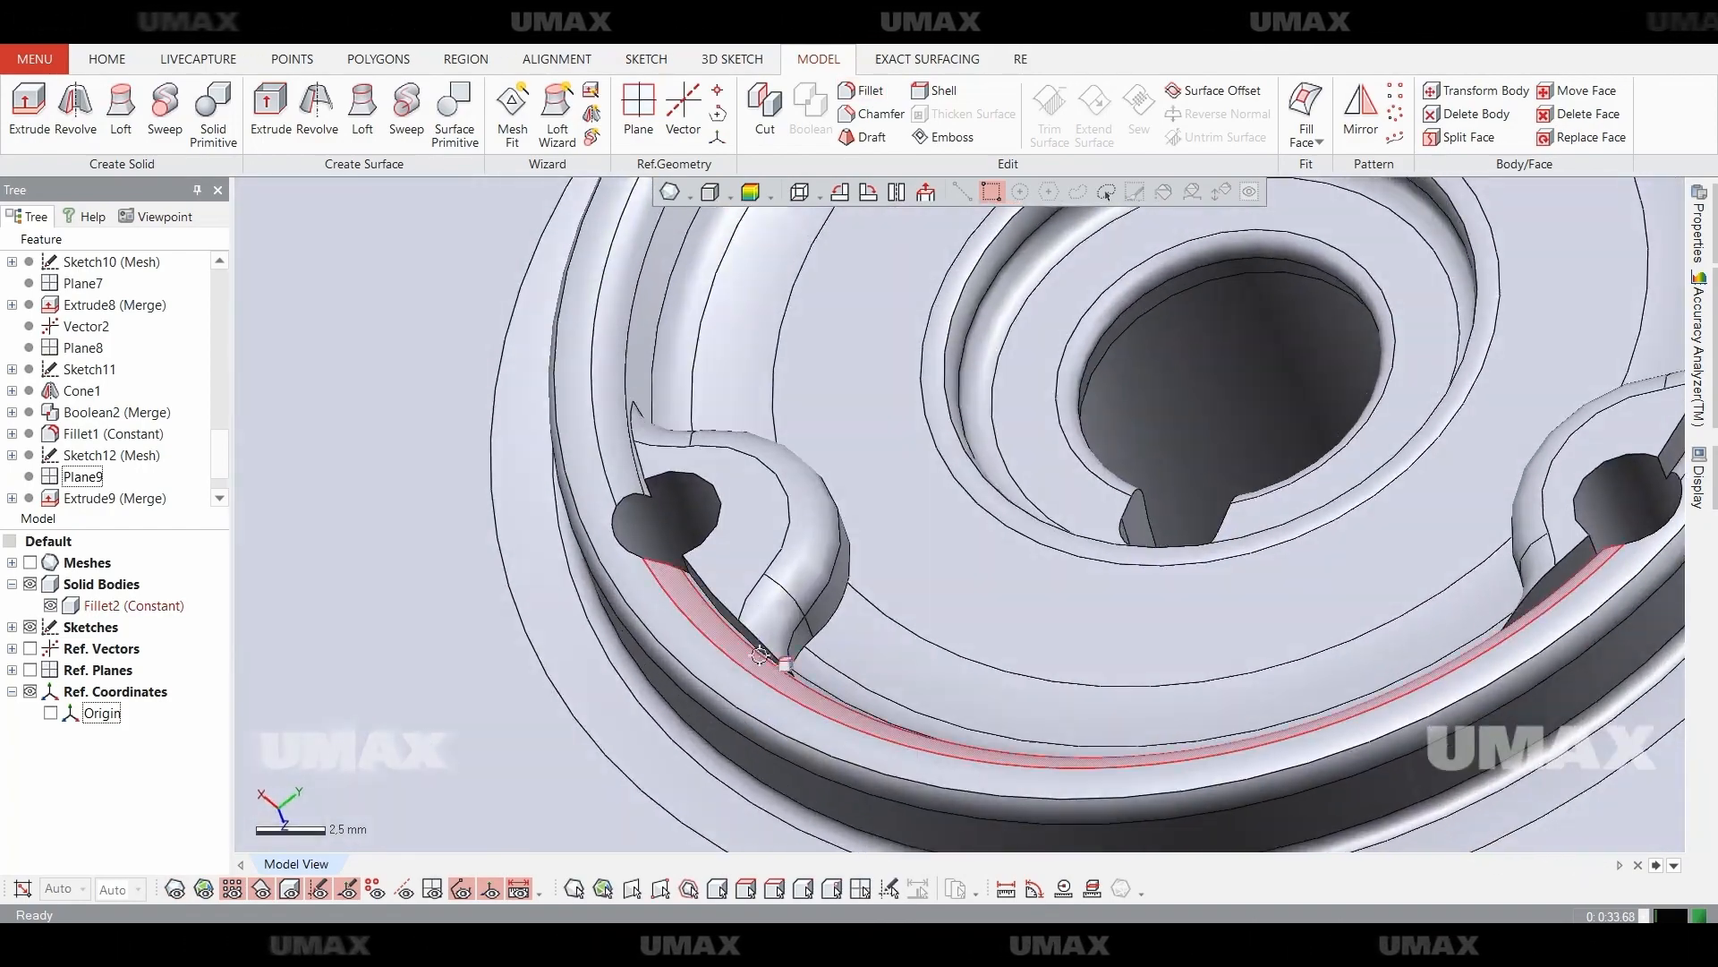
right_click_drag(760, 655, 818, 656)
right_click(818, 655)
key("Escape")
scroll(920, 587, "up", 5)
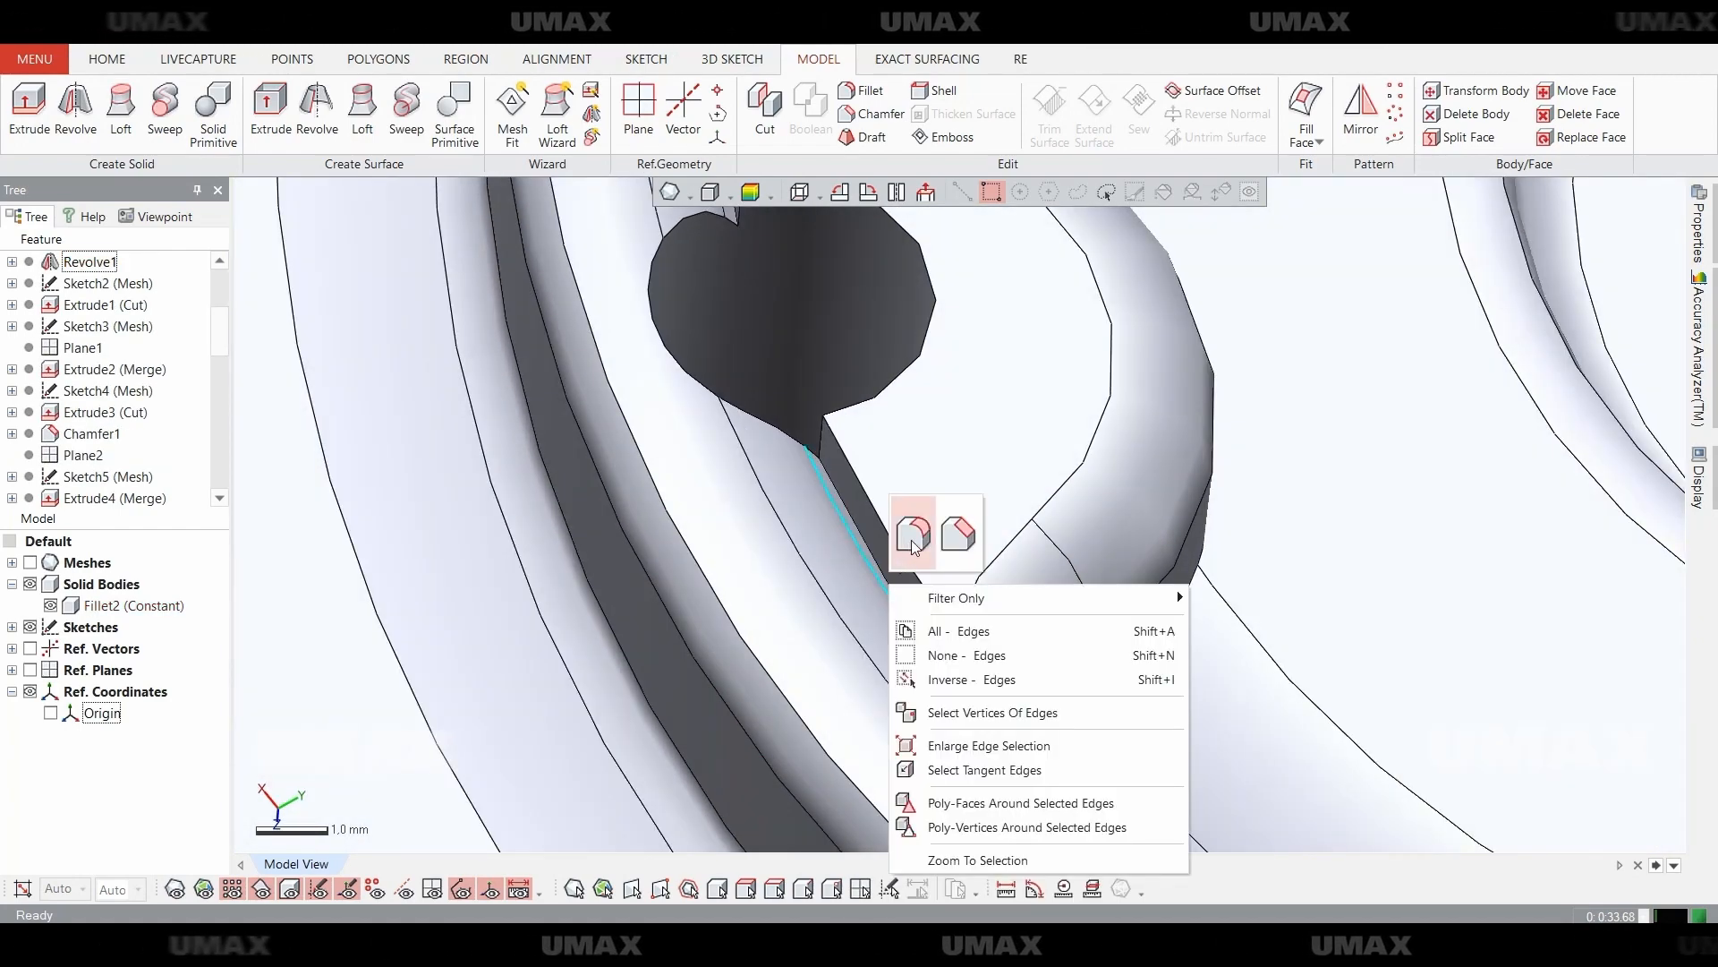
left_click(913, 537)
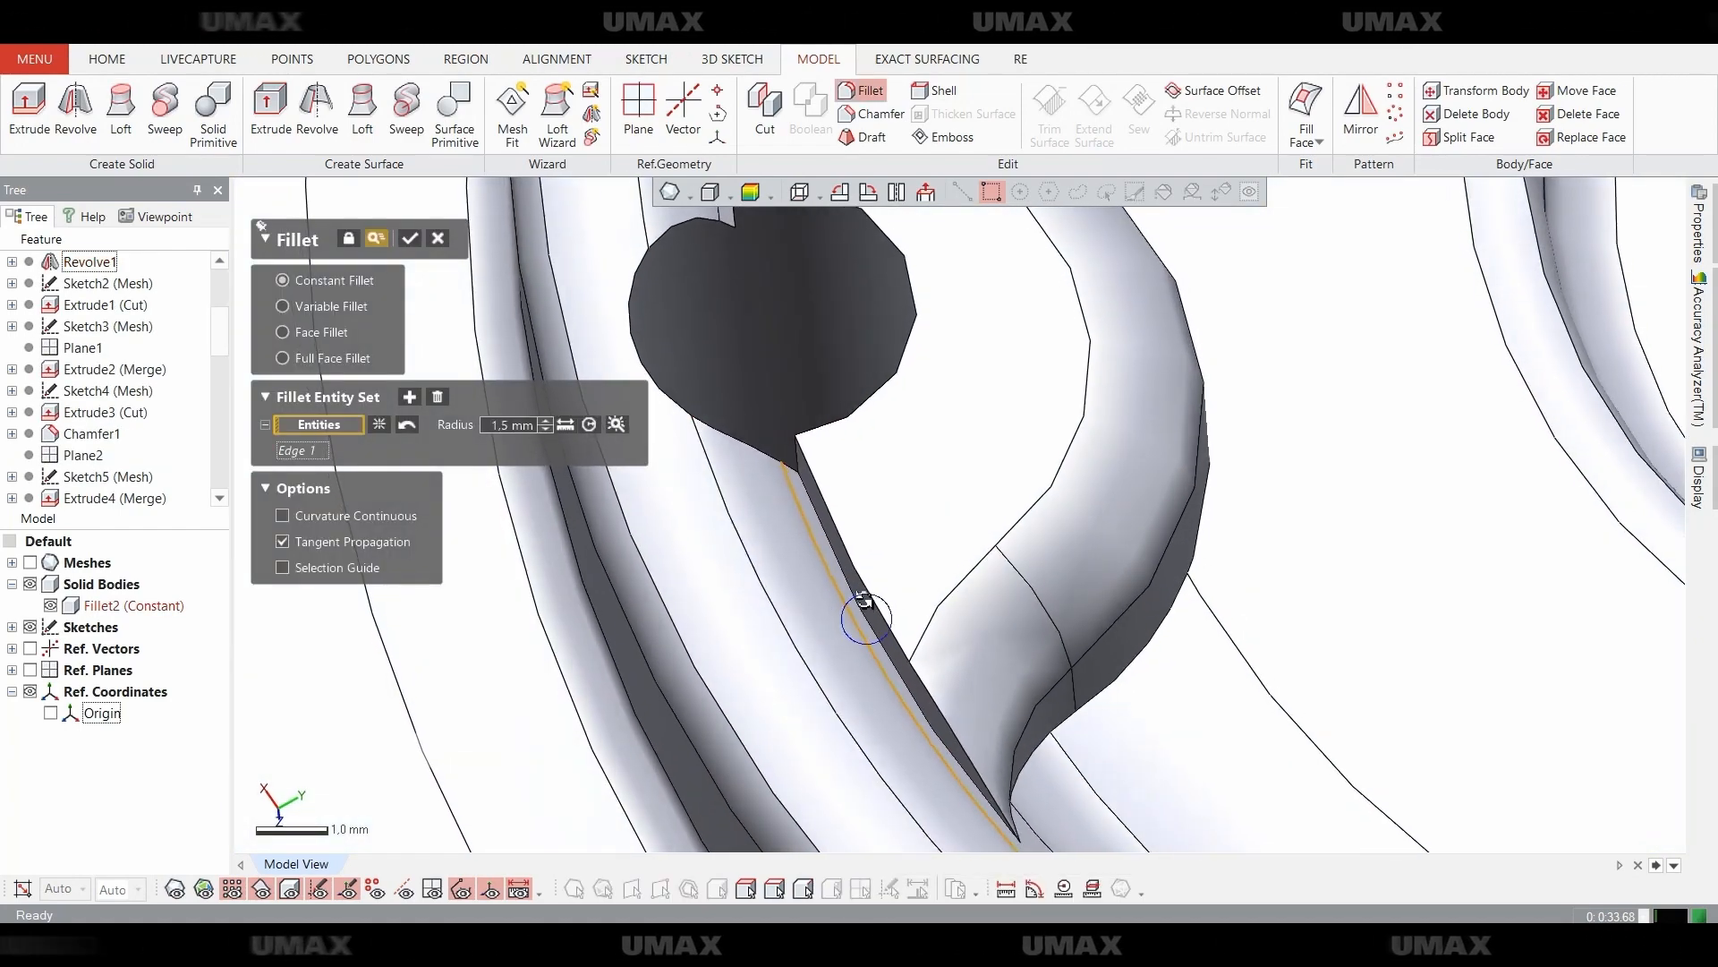
scroll(815, 617, "down", 2)
right_click_drag(823, 631, 1127, 540)
key("Escape")
left_click(819, 509)
scroll(840, 694, "down", 2)
key("Escape")
Examine the hub ring section in the revolve's profile sketch, comparing it with the scan from both sides.
scroll(491, 556, "down", 3)
scroll(1061, 642, "down", 3)
scroll(1062, 642, "up", 3)
scroll(222, 335, "up", 10)
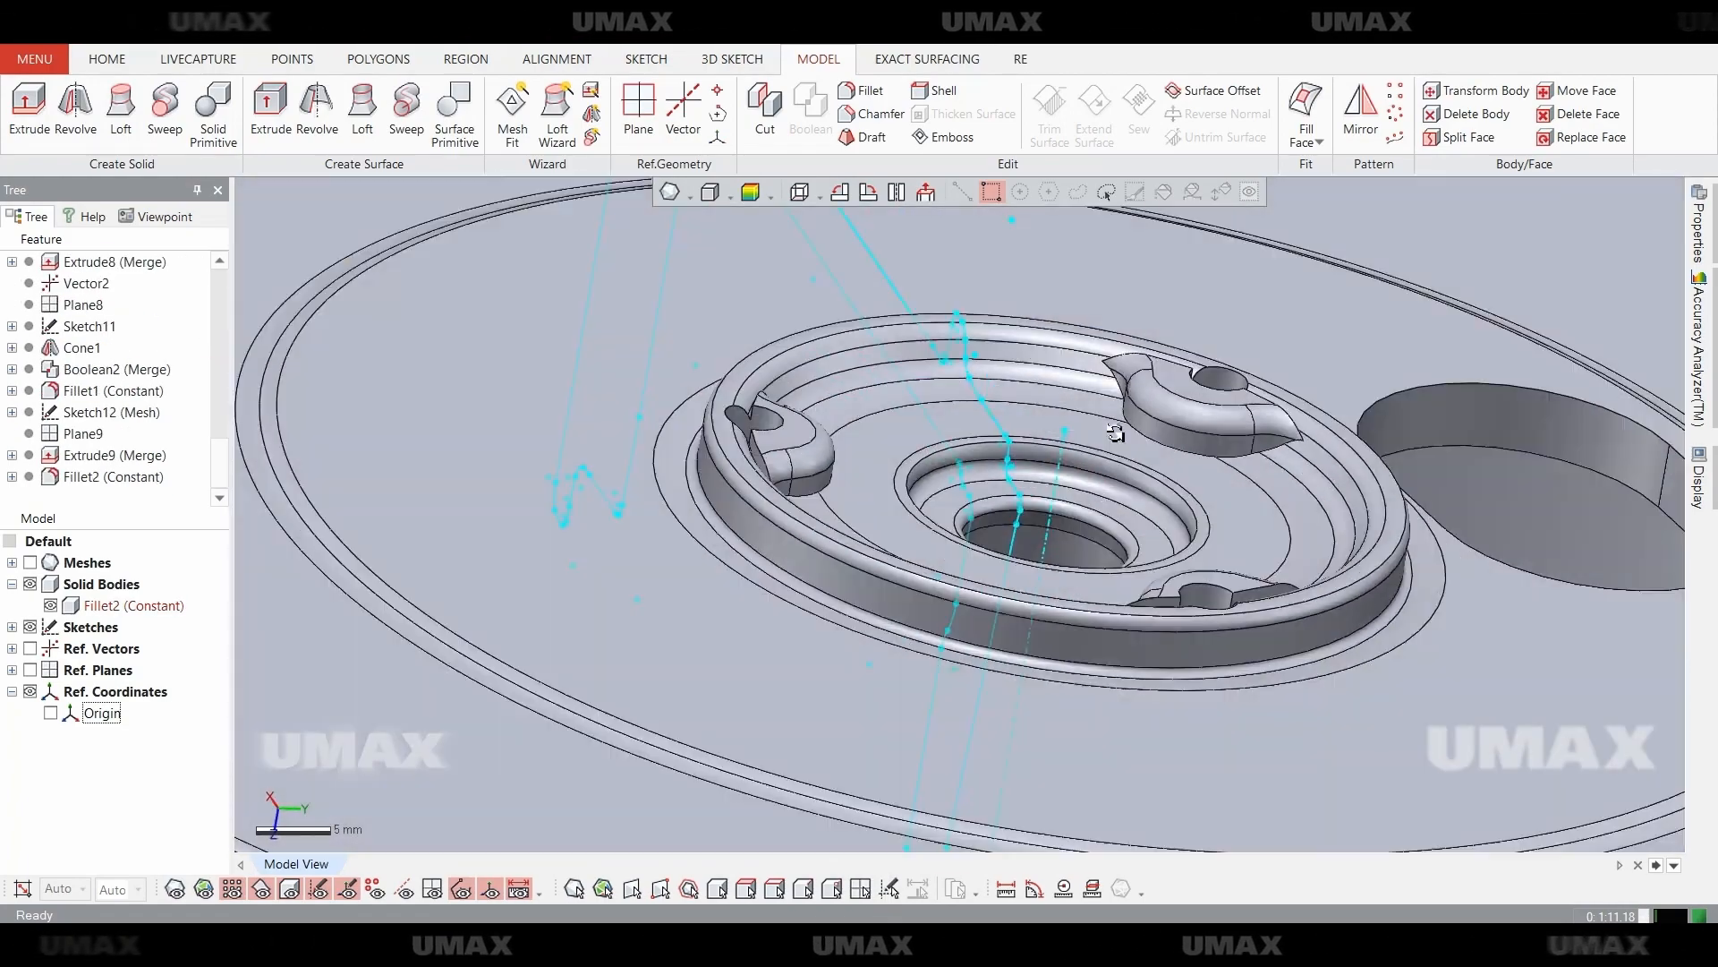
key("ctrl+1")
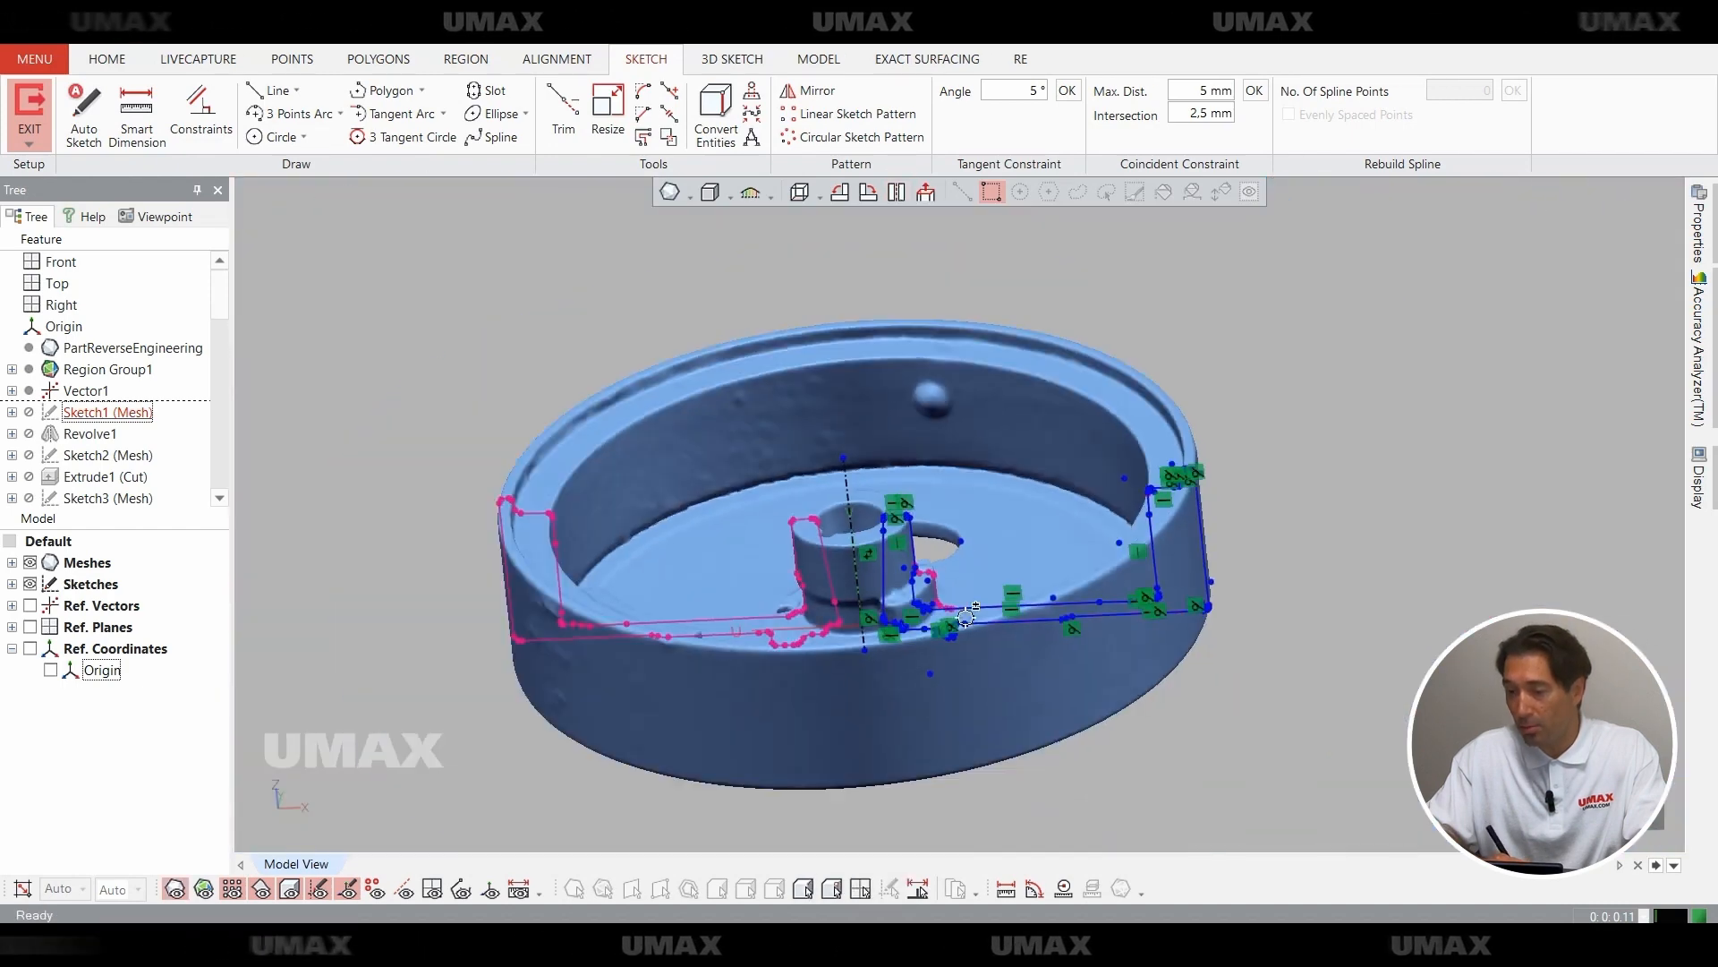
left_click(925, 191)
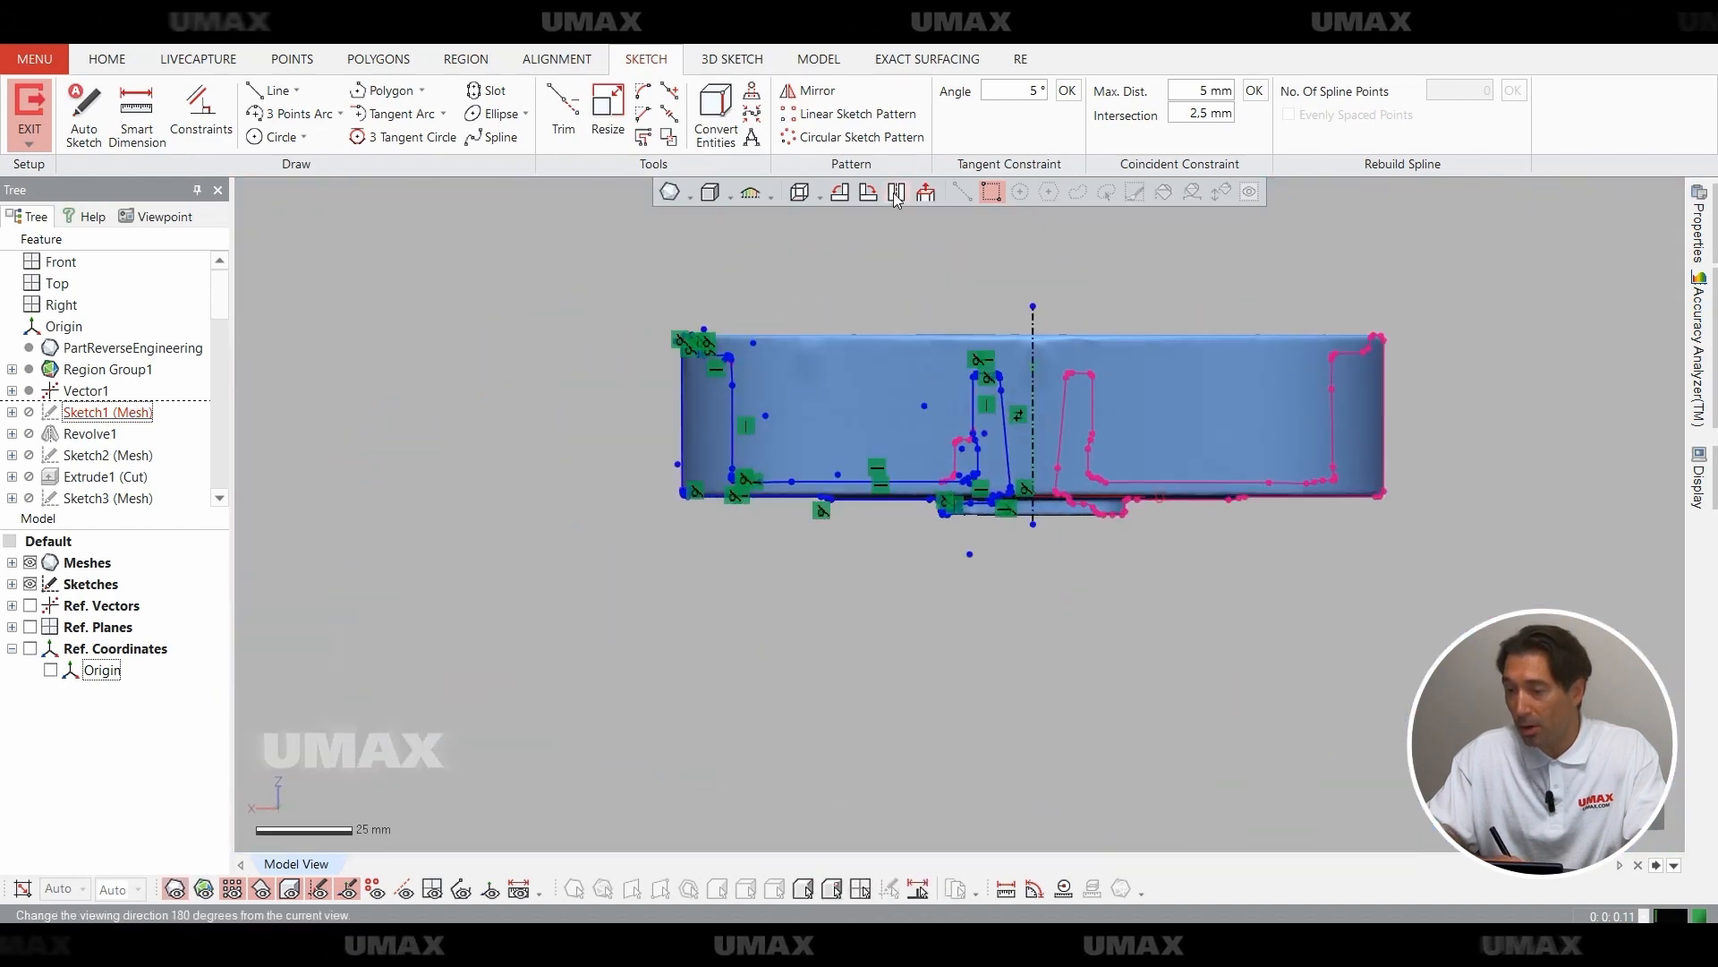
left_click(896, 191)
left_click(840, 191)
left_click(840, 191)
scroll(963, 511, "up", 8)
right_click_drag(962, 466, 956, 607, "ctrl")
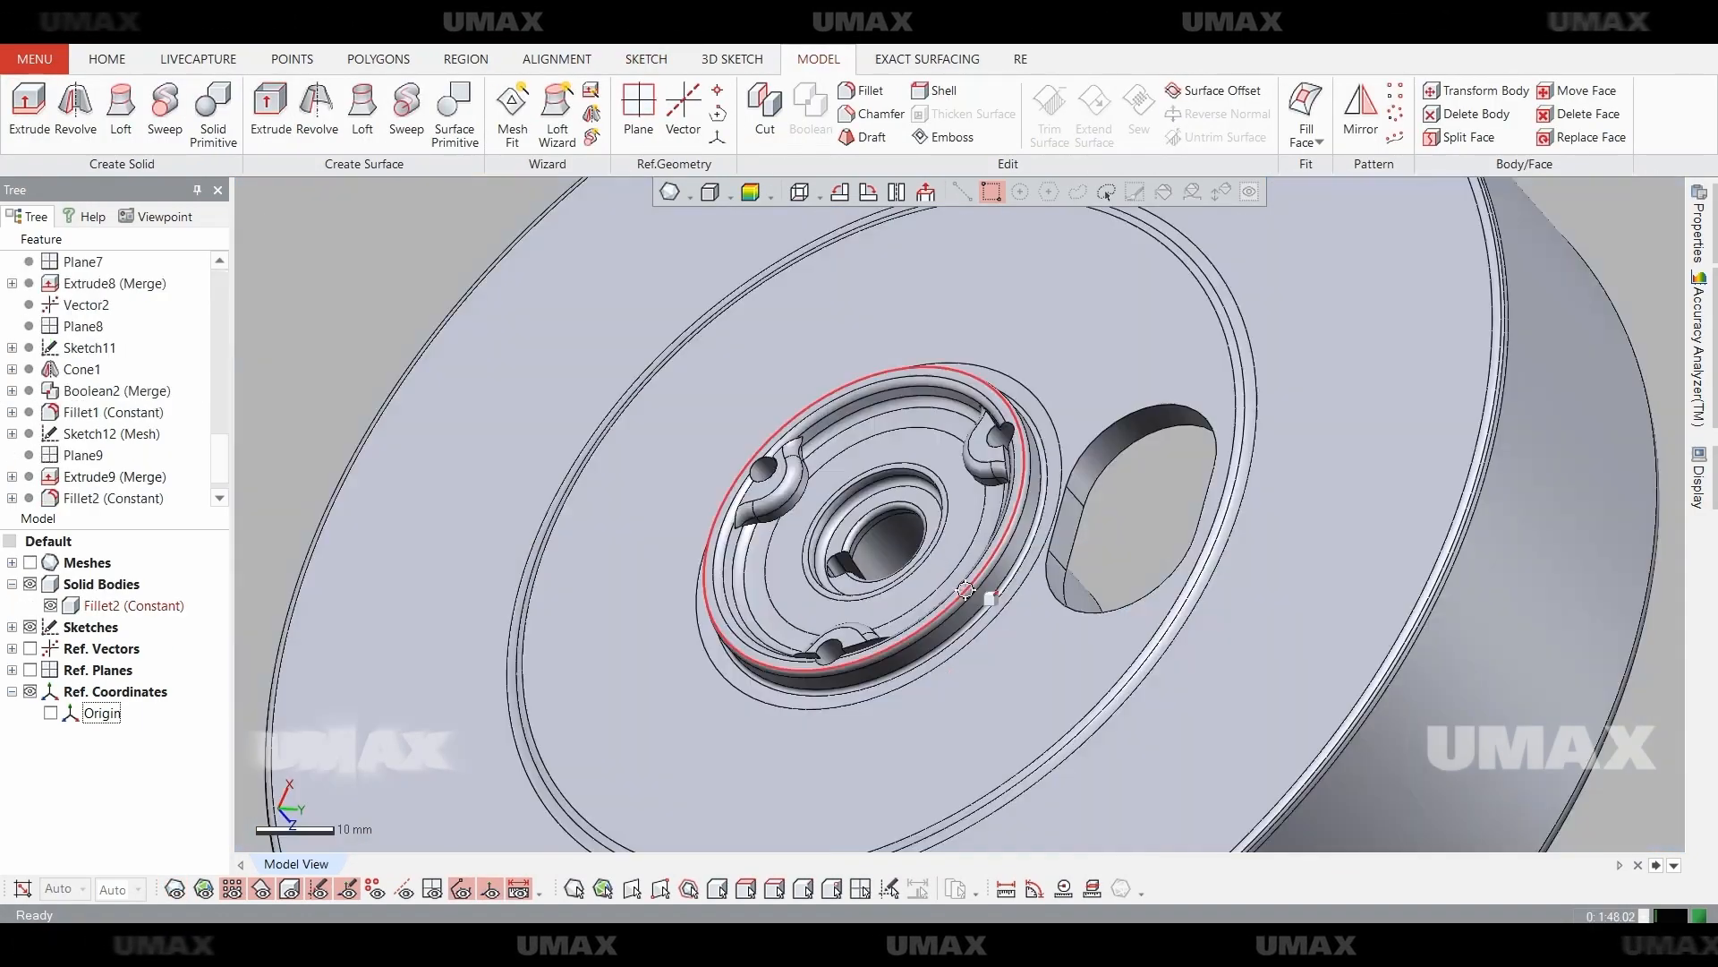
In the revolve's profile sketch, remove the hub ring's curved crest and inner slope, and draw a straight line across the ring's top.
scroll(966, 589, "down", 3)
right_click_drag(966, 590, 909, 571)
right_click_drag(955, 722, 1104, 677)
scroll(948, 564, "up", 6)
left_click(1024, 649)
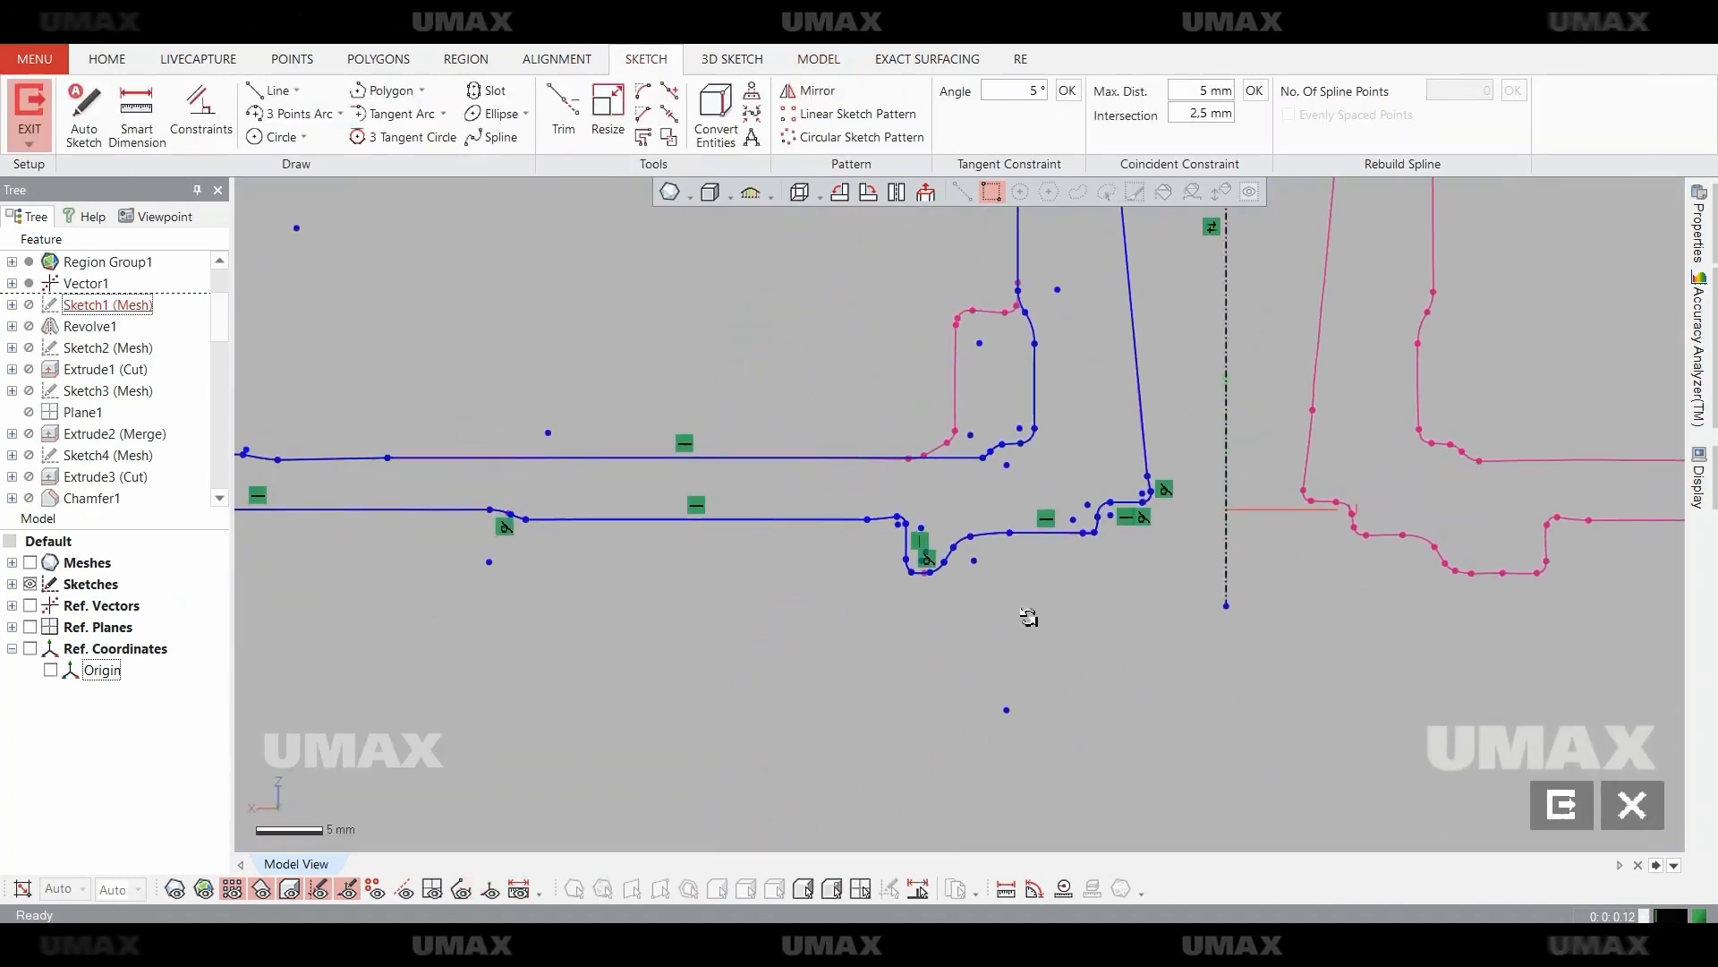
scroll(904, 550, "up", 5)
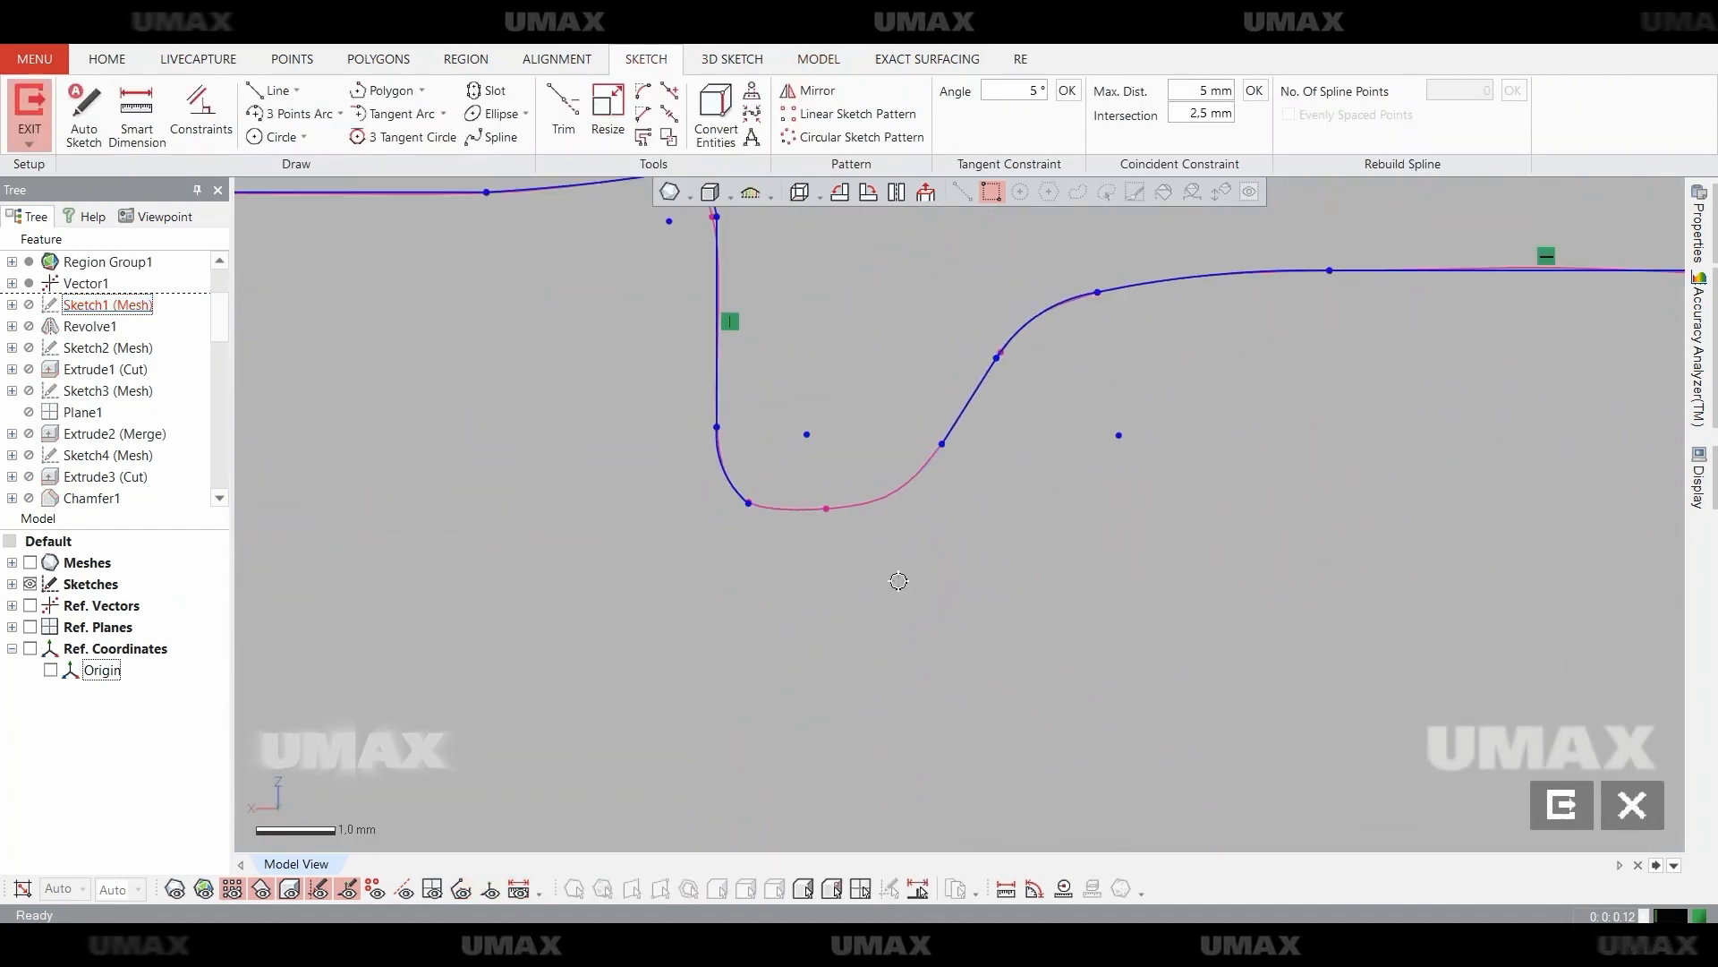
left_click(272, 90)
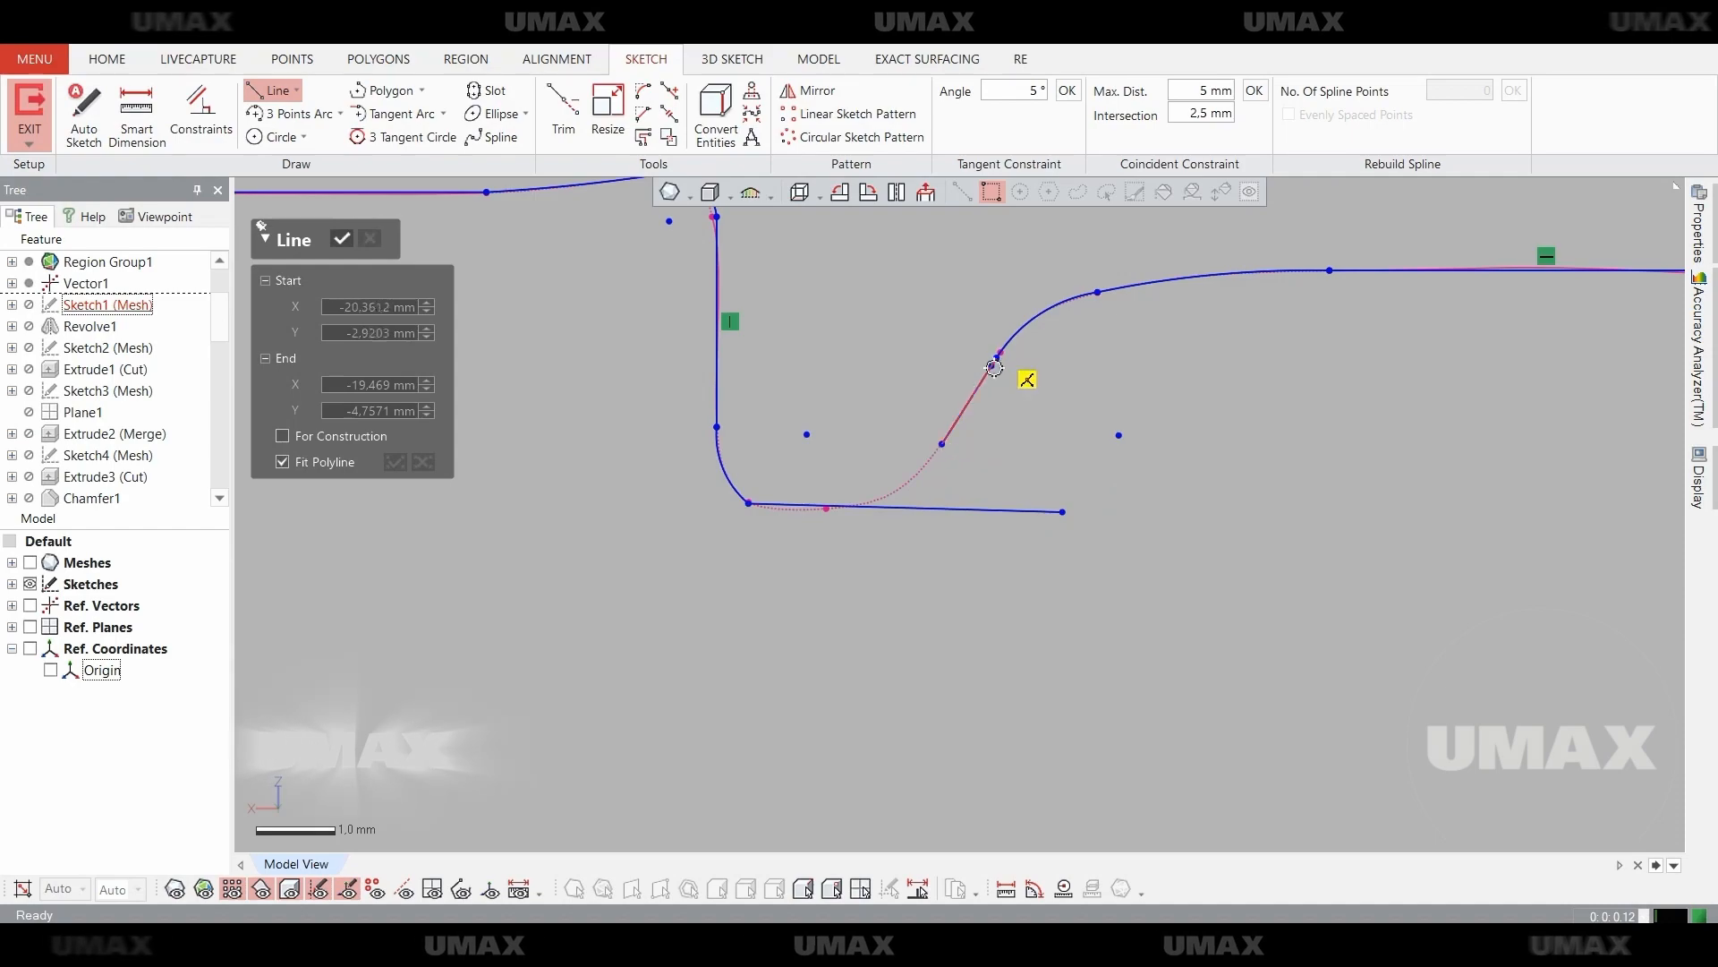
key("Escape")
scroll(862, 595, "down", 3)
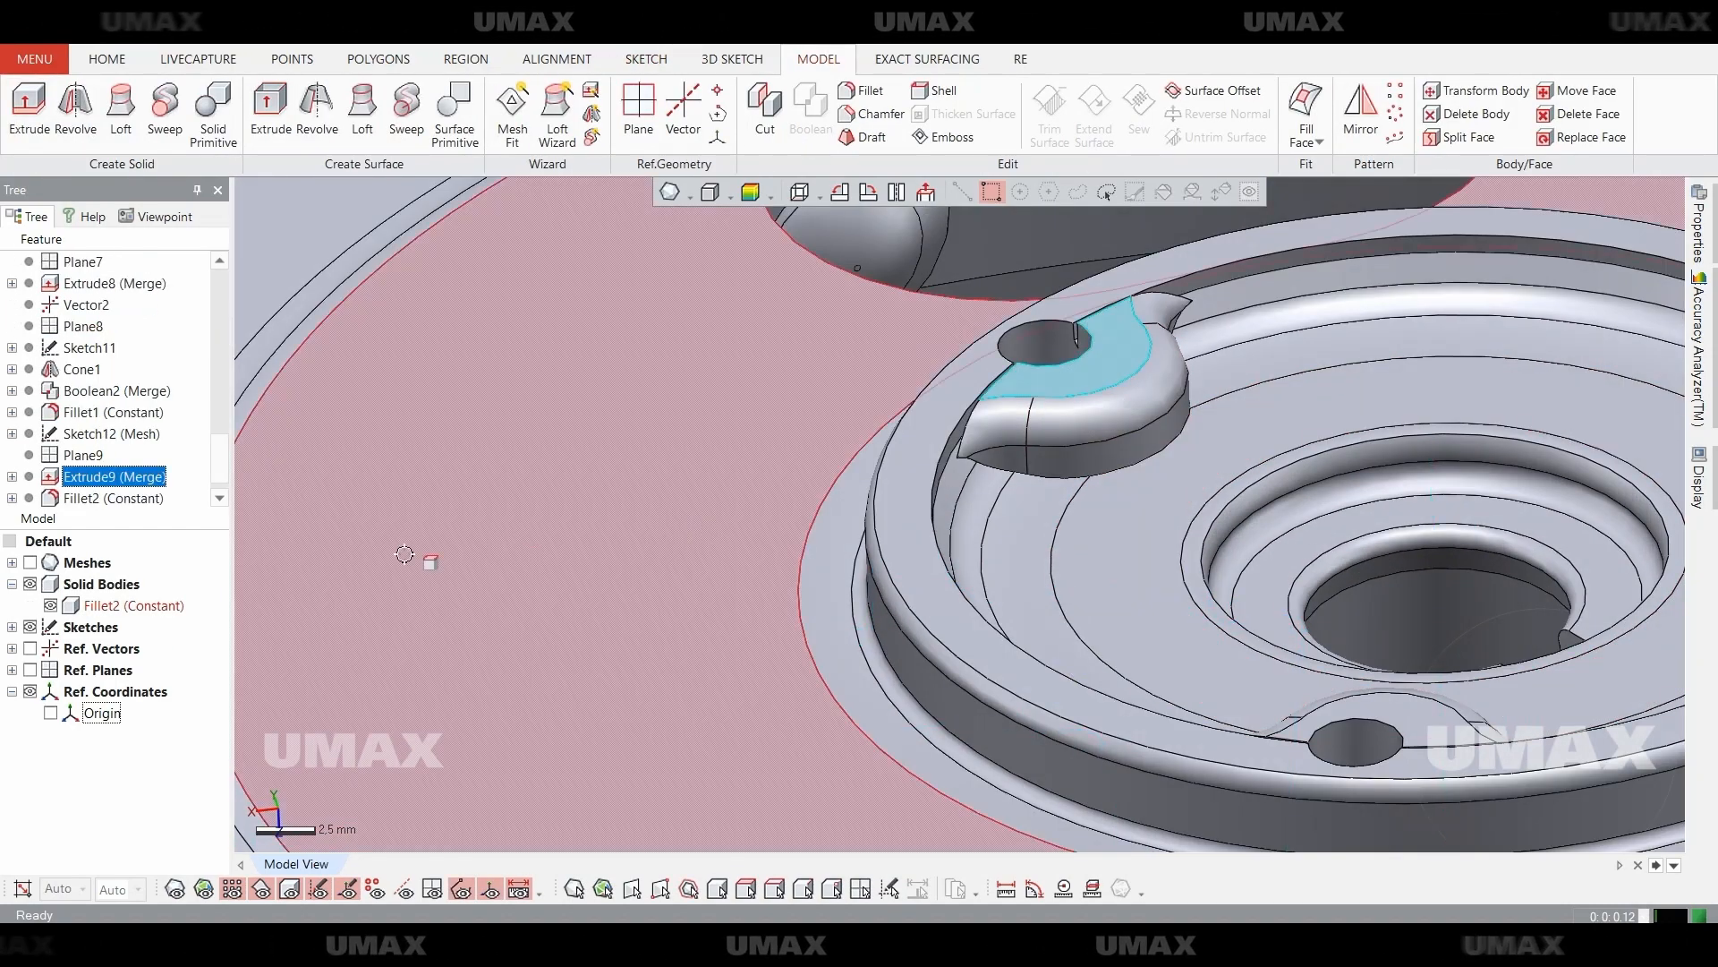
Examine which features form the hub bosses and the adjoining wall of the hub ring.
left_click(381, 485)
left_click(936, 485)
right_click_drag(1074, 528, 1211, 568)
key("Escape")
left_click(821, 510)
left_click(138, 474)
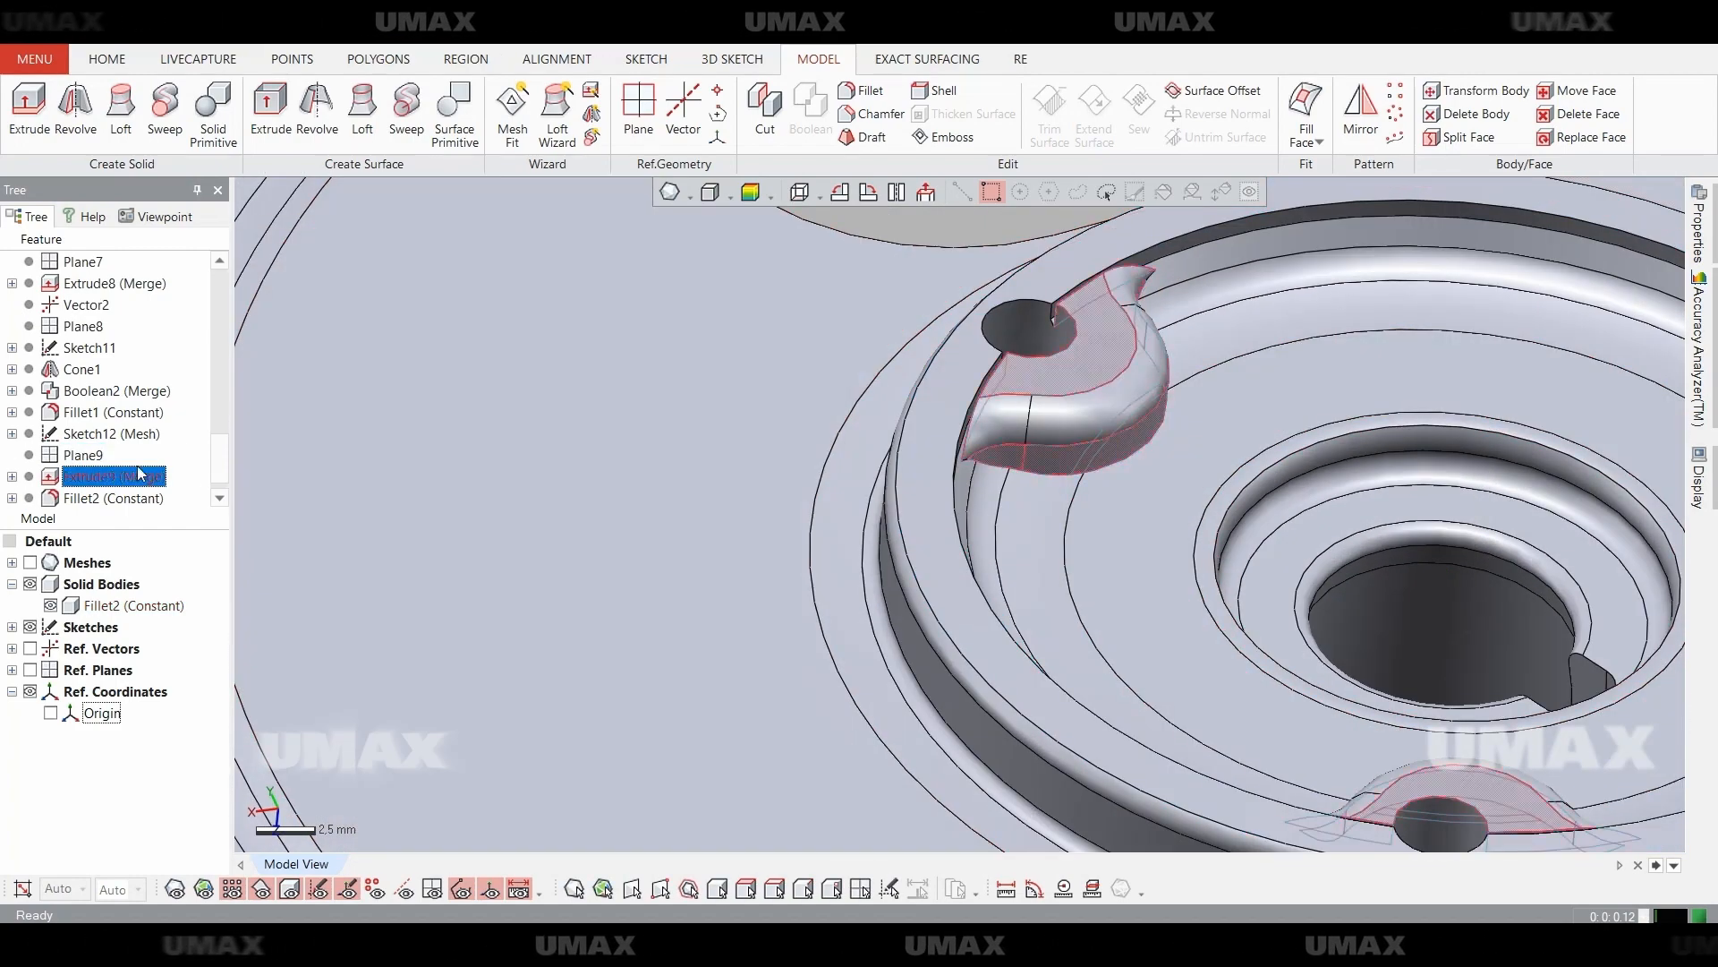
left_click(952, 690)
scroll(620, 571, "down", 2)
scroll(135, 326, "up", 1)
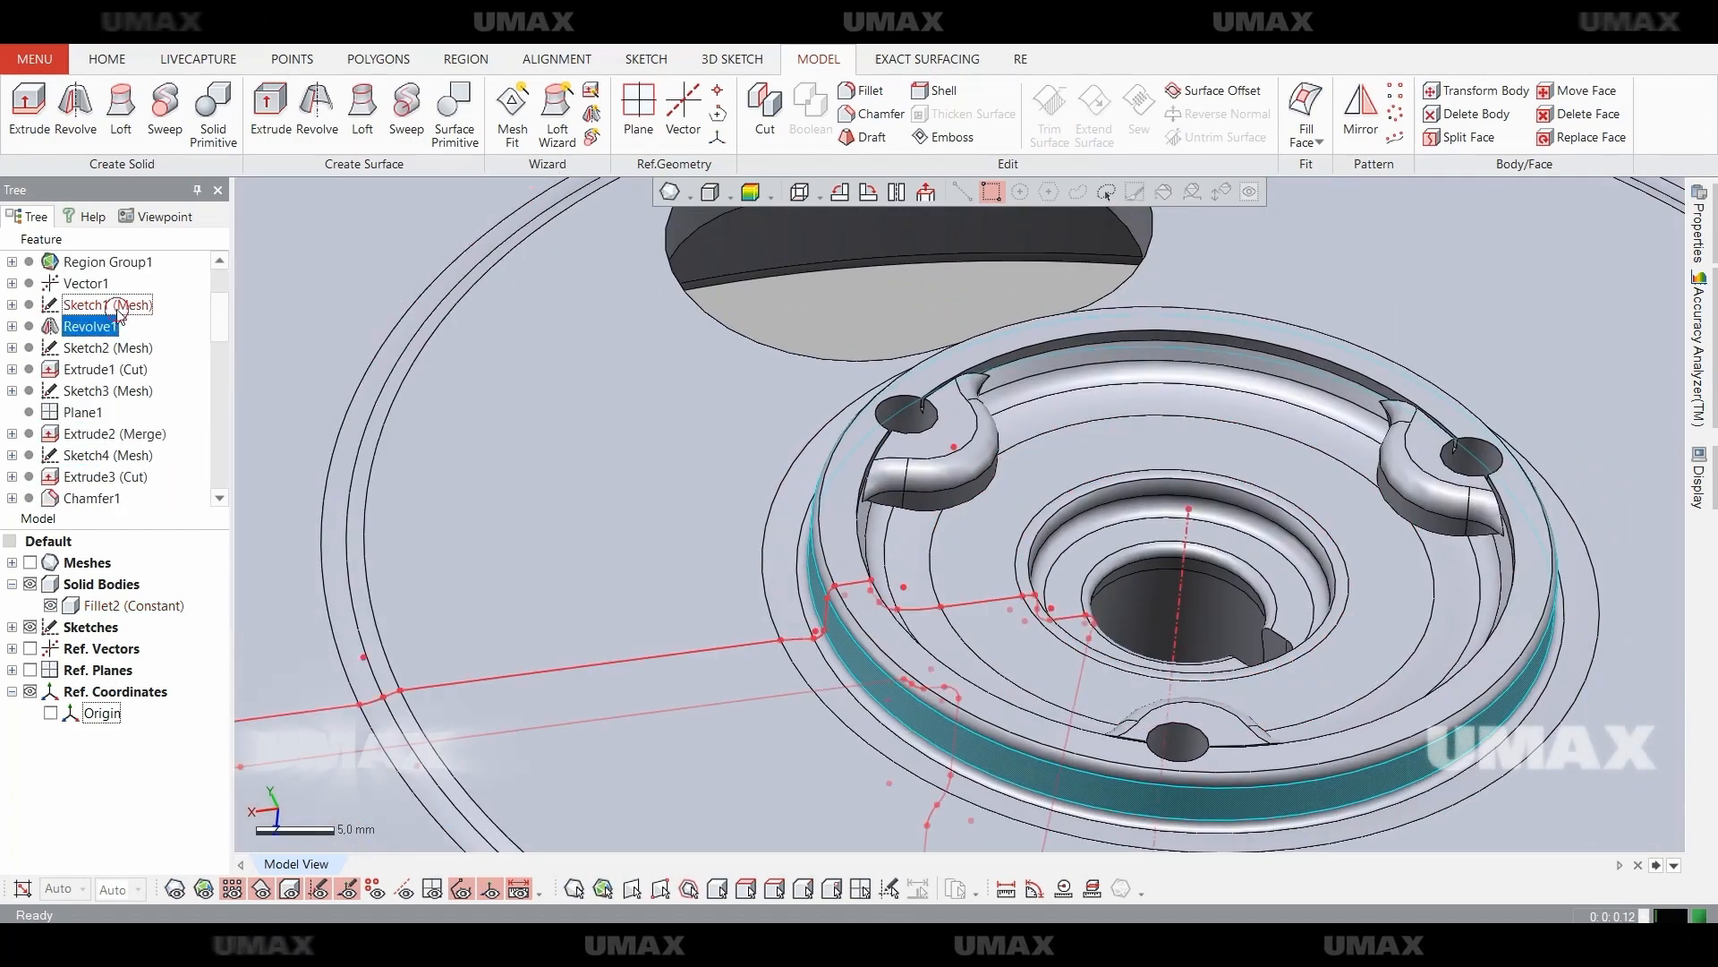
Reopen the revolve's profile sketch, add a straight inner side to the hub ring section, and trim the excess lines.
double_click(111, 305)
key("ctrl+shift+a")
scroll(862, 640, "up", 5)
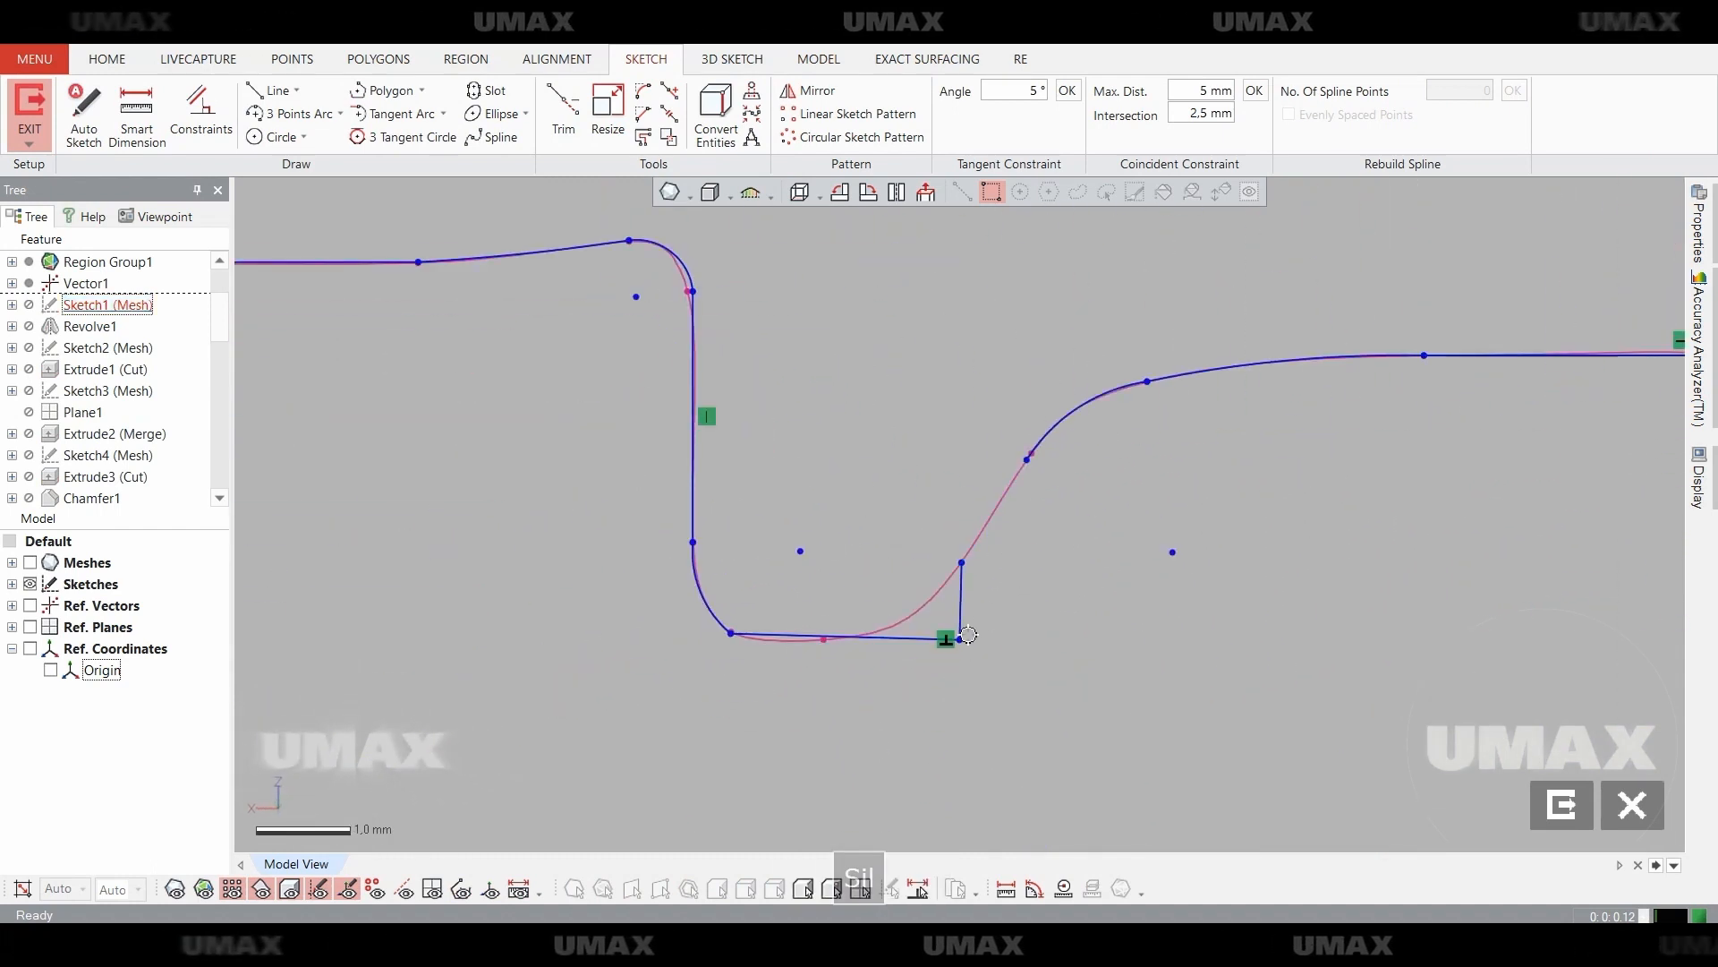
left_click(296, 93)
left_click(563, 112)
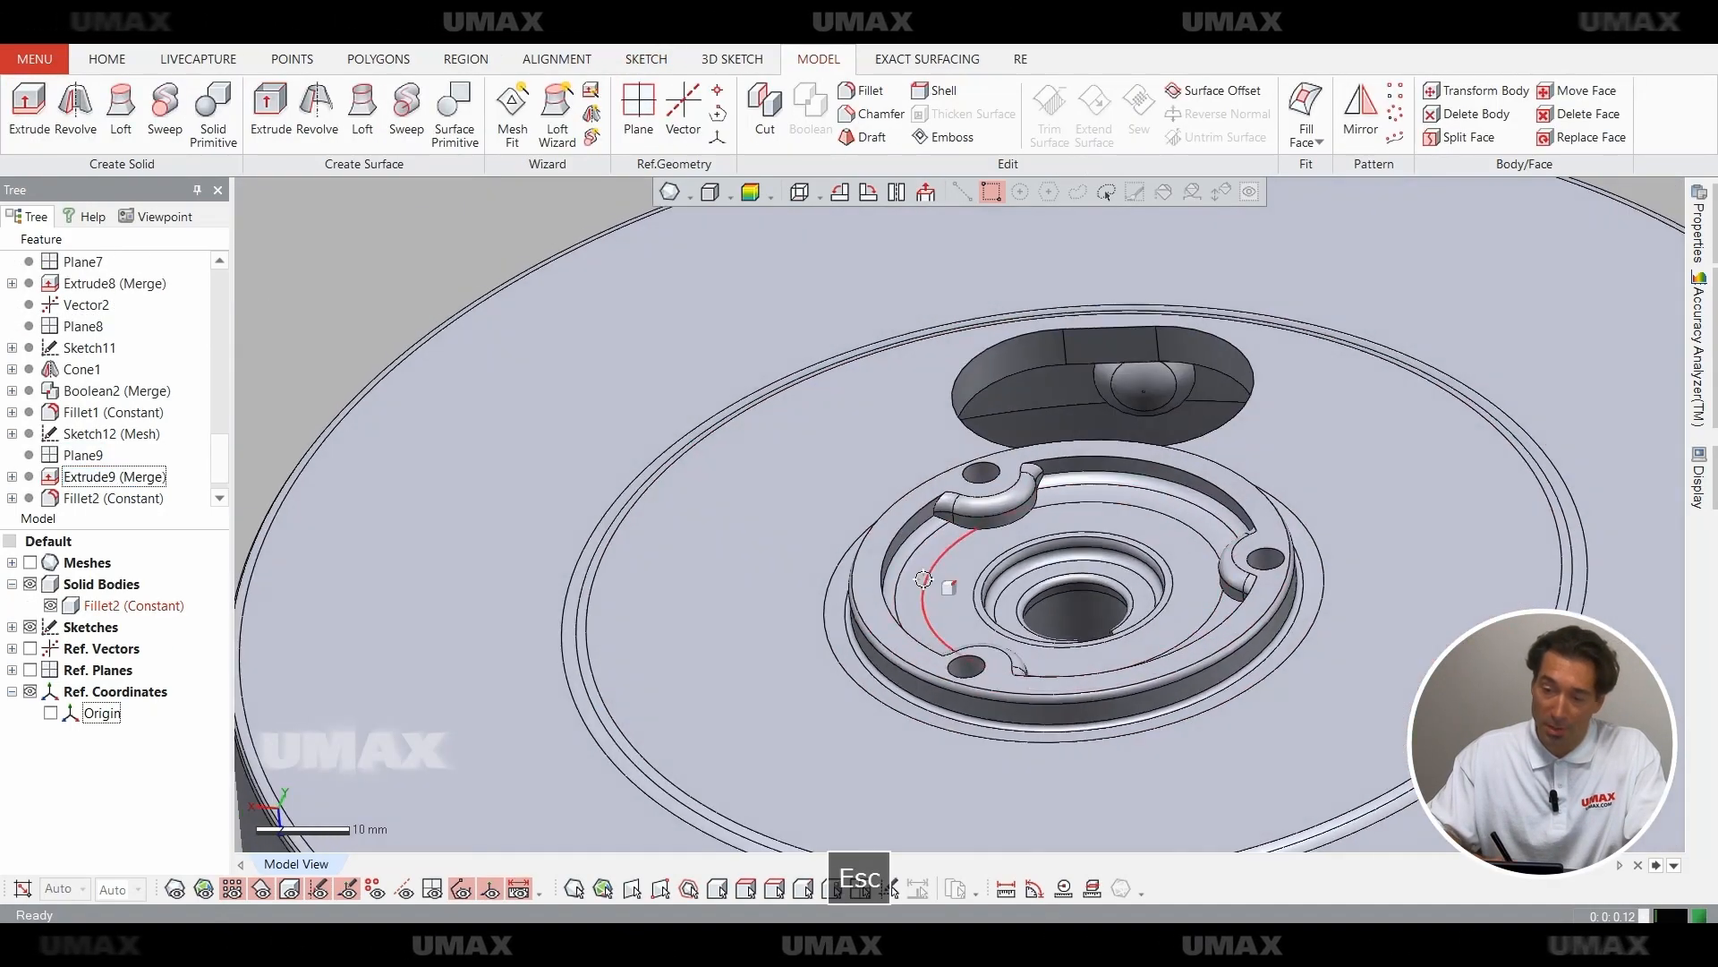
Round the three inner top edges of the hub ring with a constant fillet of the estimated 1.8261 mm radius.
scroll(981, 458, "up", 3)
left_click(867, 495)
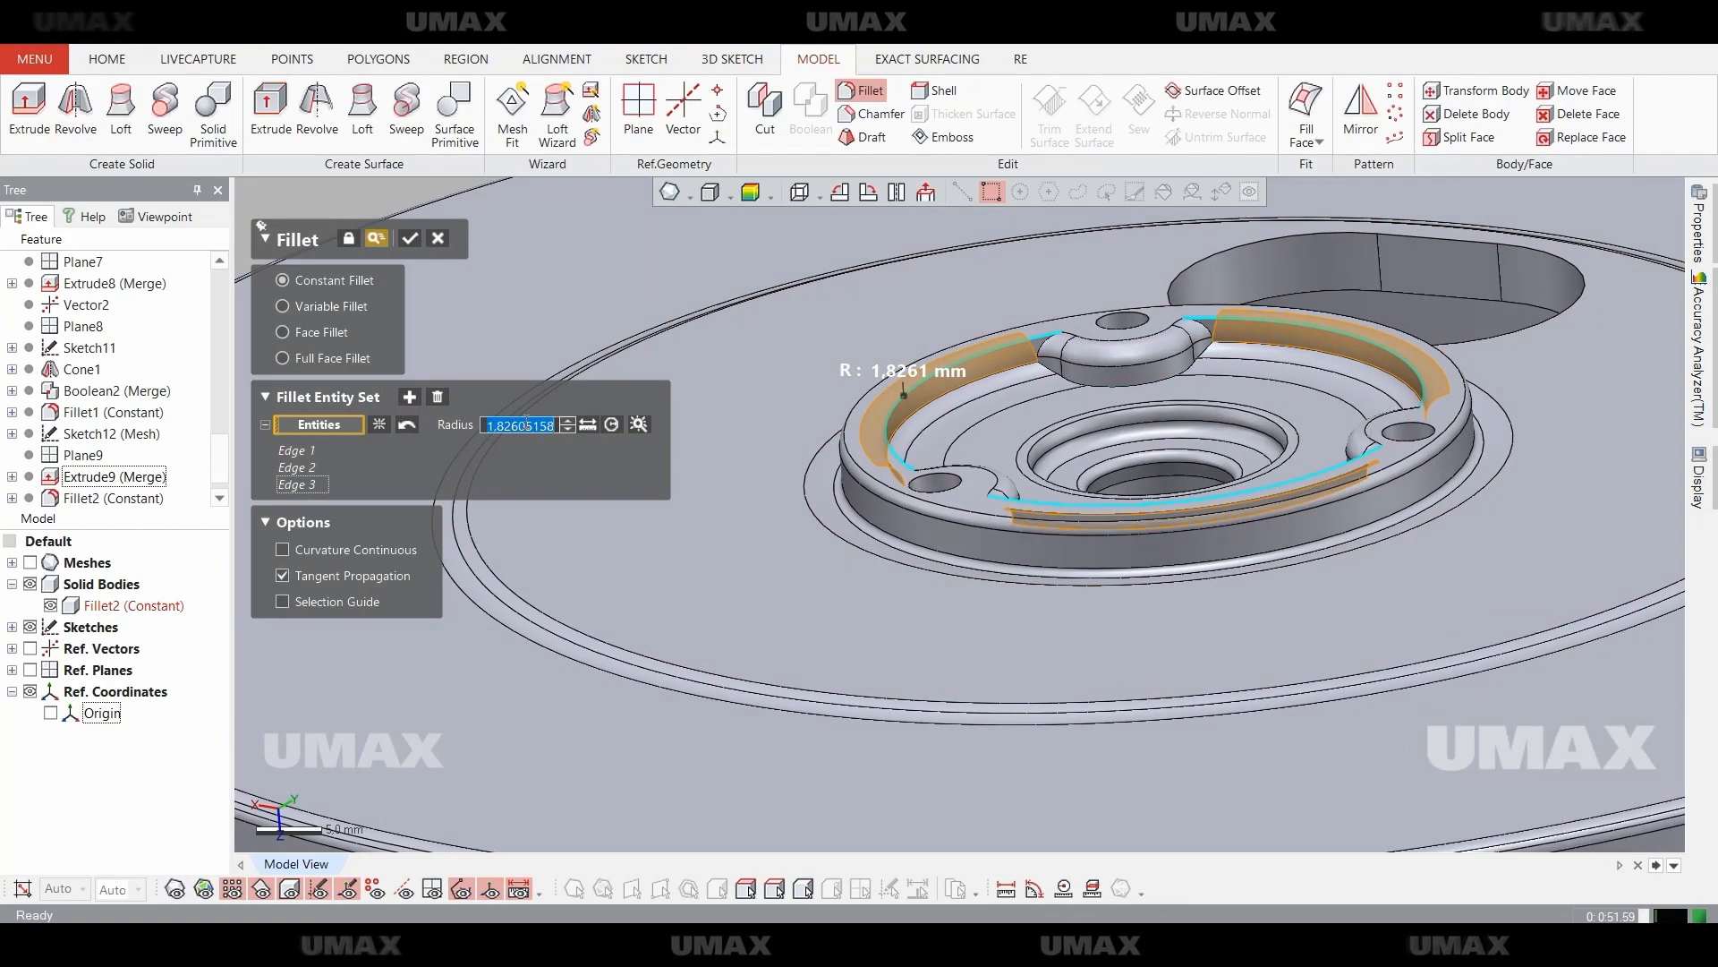
key("Return")
right_click_drag(1104, 402, 913, 536)
key("ctrl+1")
key("ctrl+1")
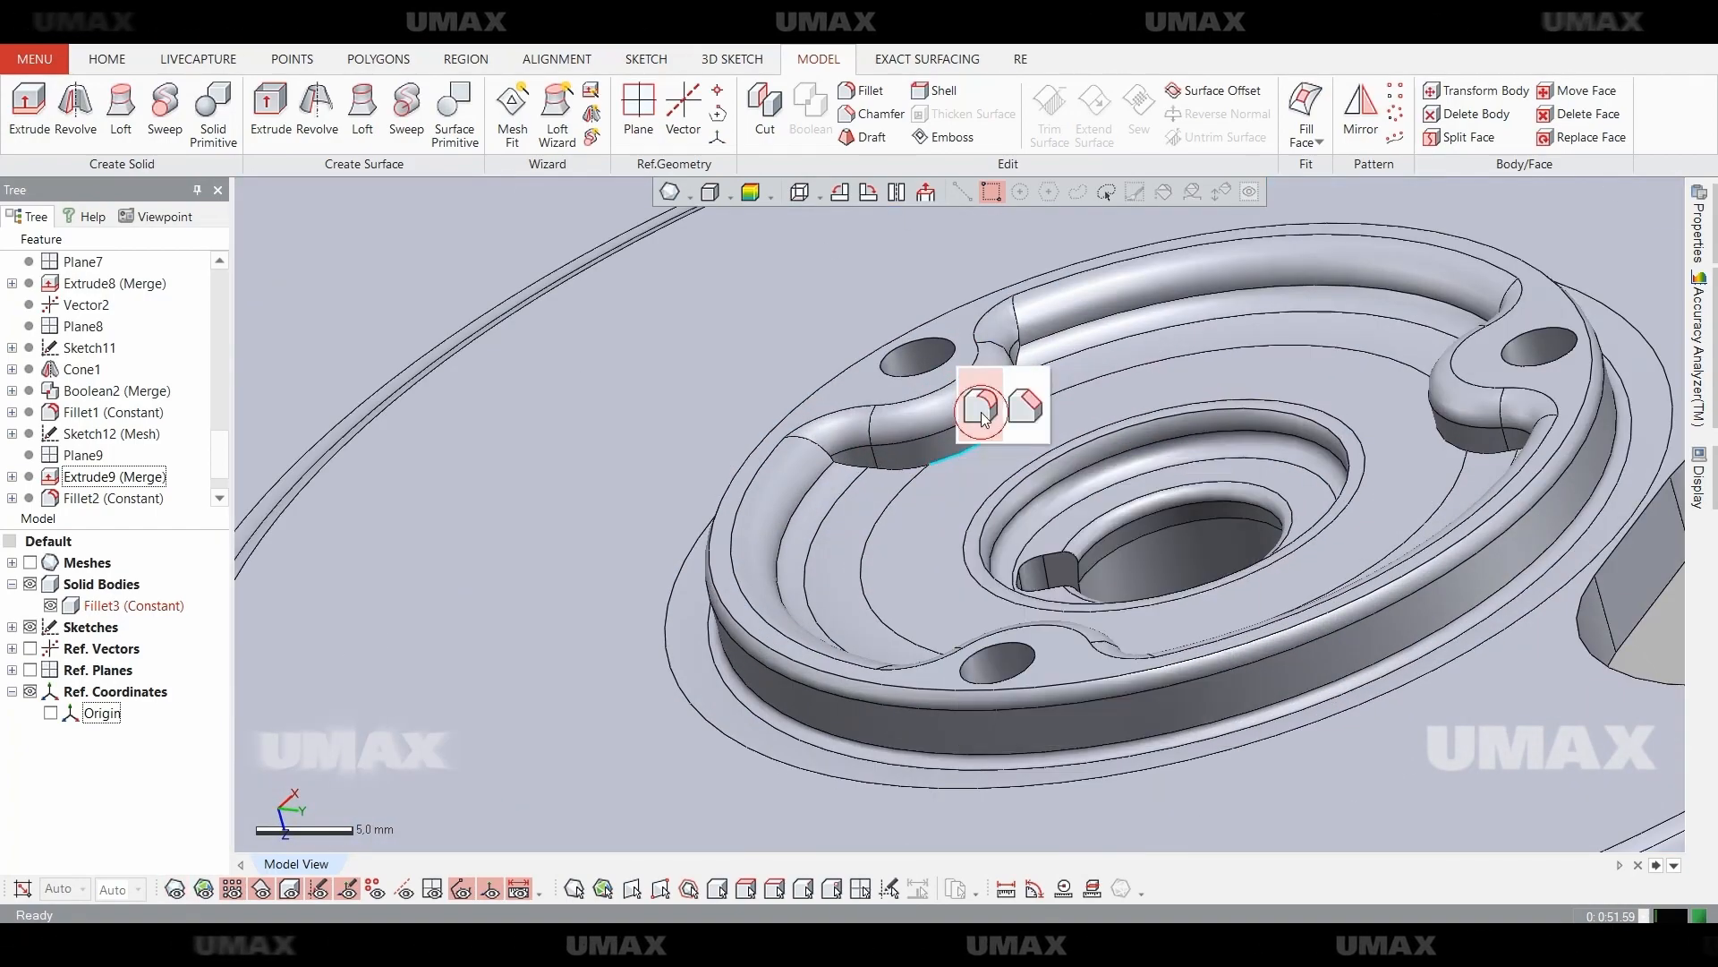
Round the base edges of the three hub bosses with a 2.5 mm constant fillet.
left_click(981, 410)
left_click(1507, 440)
right_click_drag(1507, 440, 1203, 570)
left_click(1069, 644)
right_click_drag(1069, 644, 1055, 556)
left_click(1058, 654)
scroll(1056, 556, "up", 2)
left_click(1040, 523)
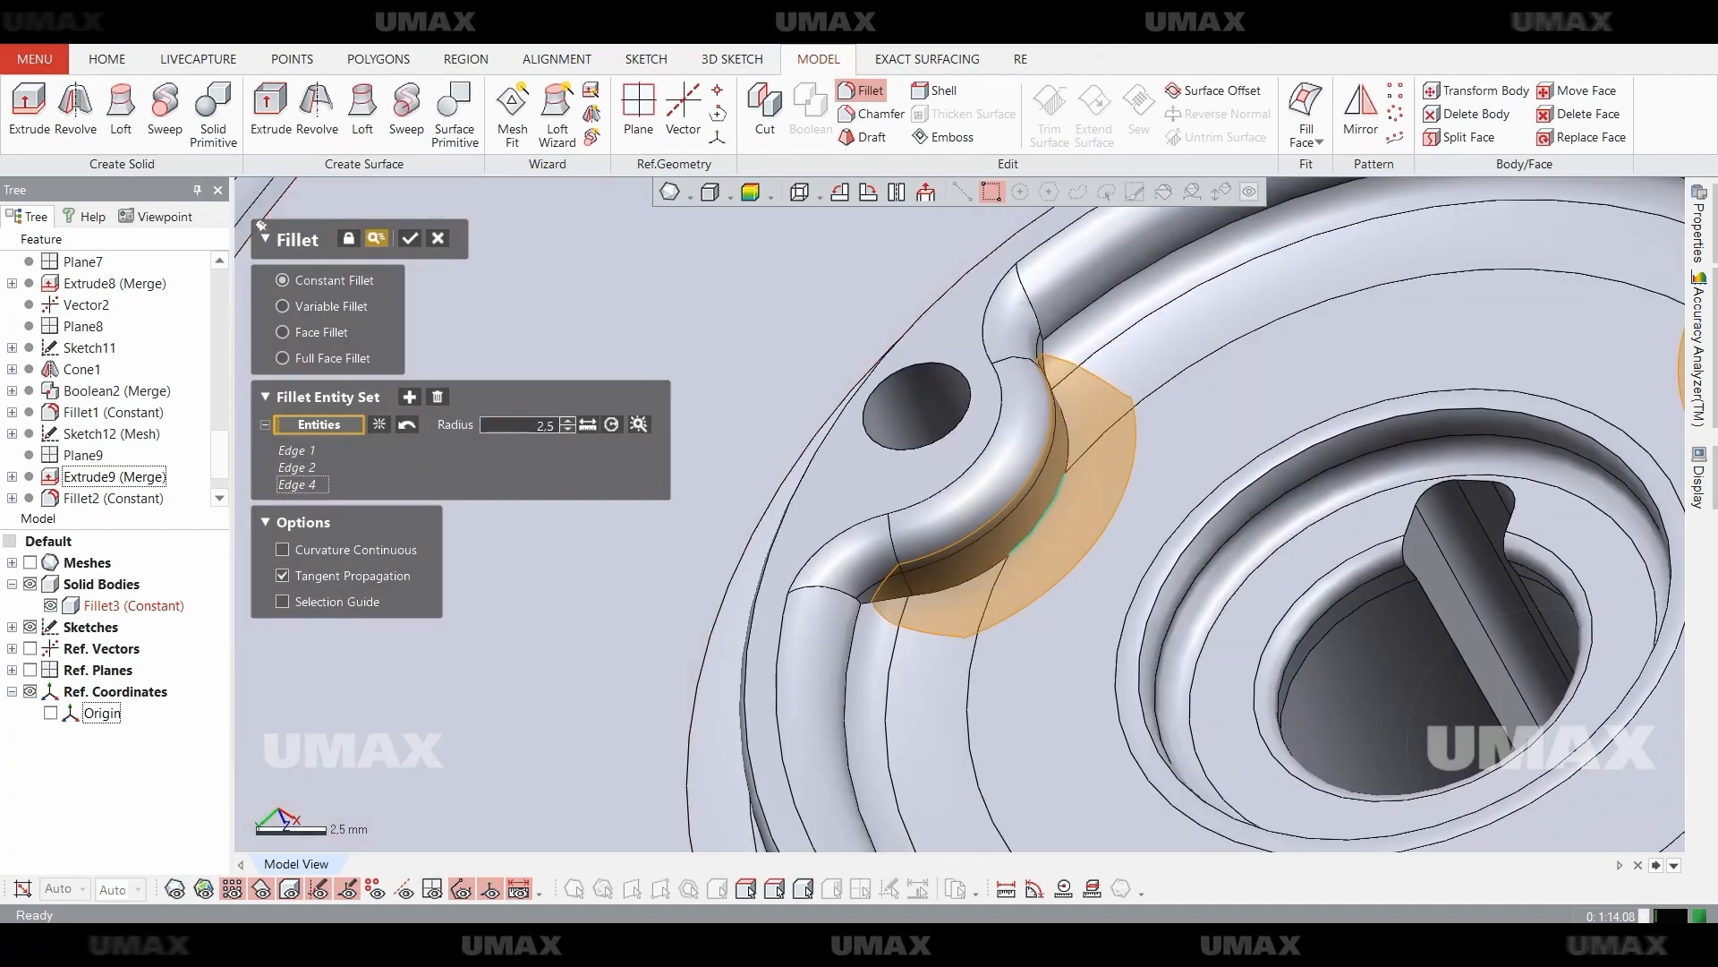
key("Return")
key("Return")
Check the settings of the boss-base fillet and inspect the filleted hub area.
scroll(905, 514, "down", 4)
right_click_drag(904, 513, 830, 507)
double_click(830, 507)
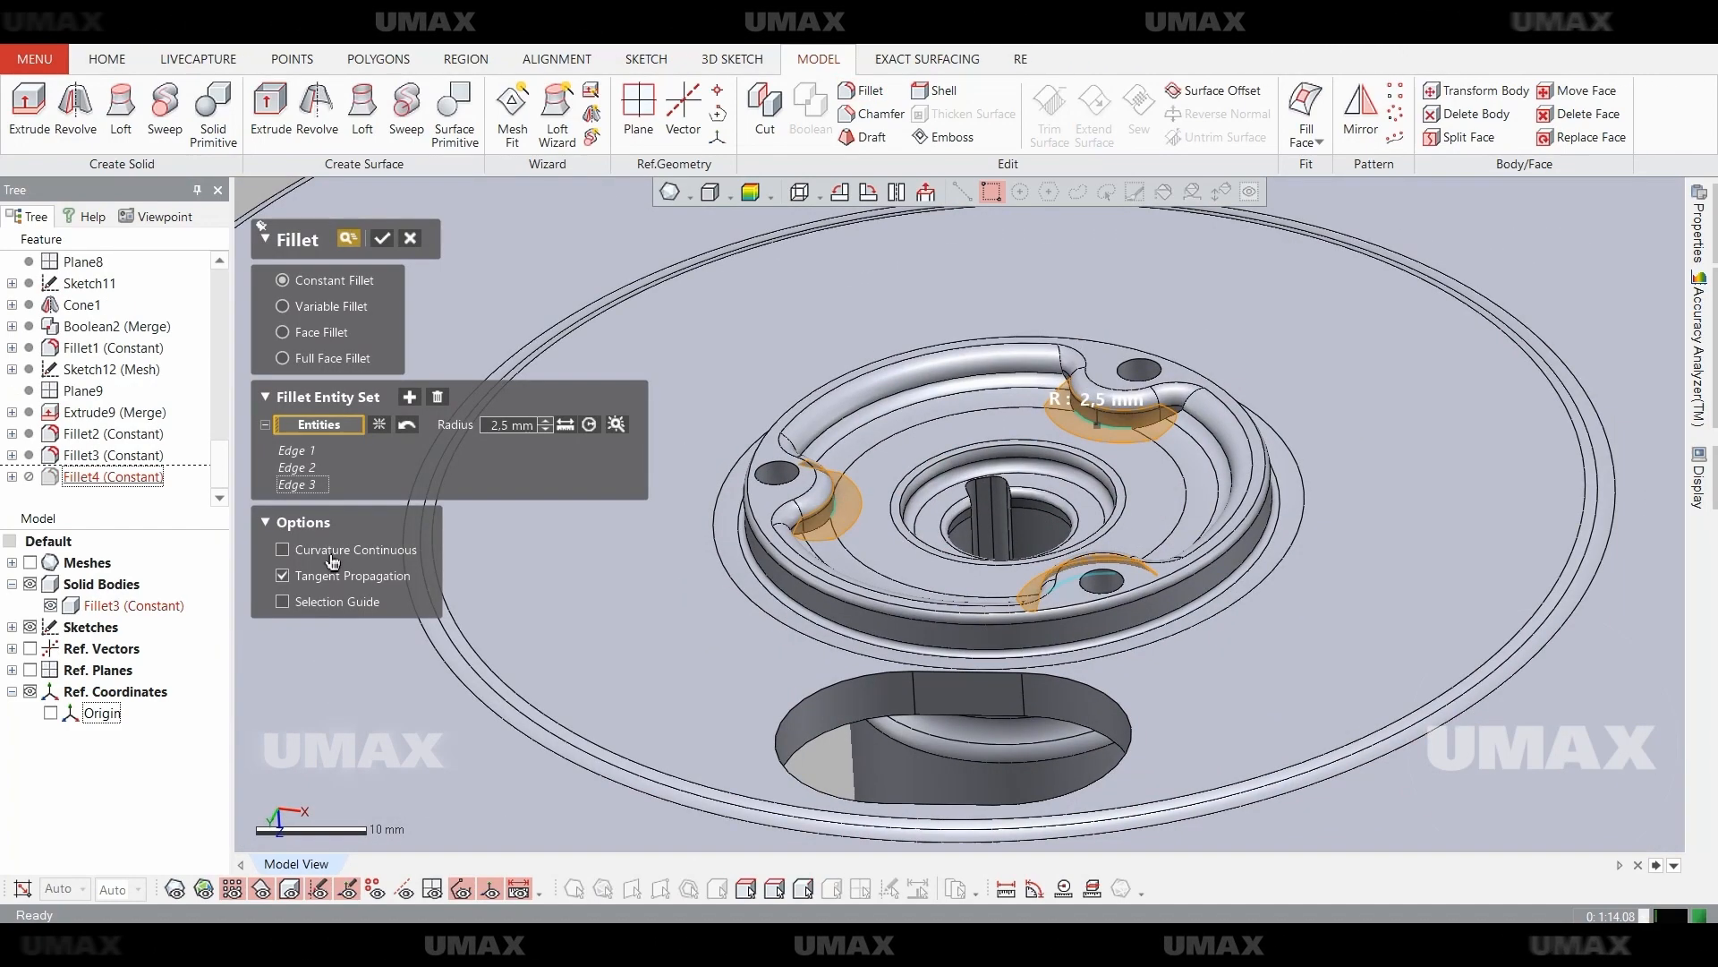
left_click(383, 238)
right_click_drag(1379, 573, 1005, 687)
scroll(1005, 686, "down", 3)
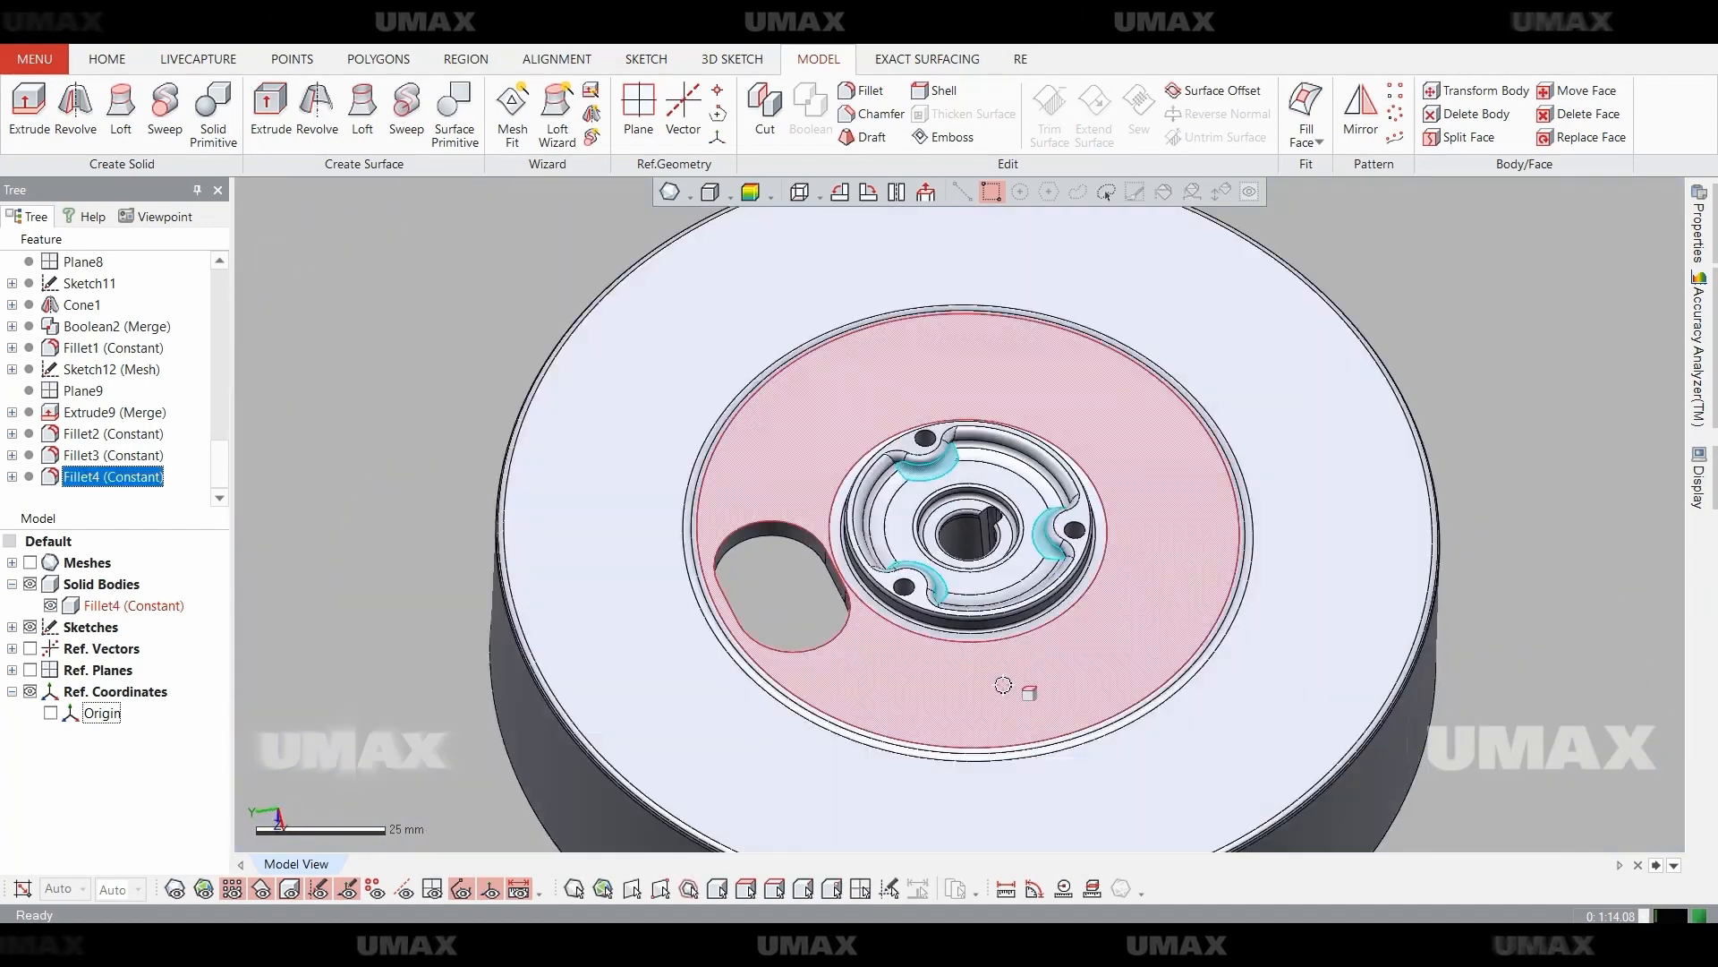
key("Escape")
scroll(917, 630, "up", 3)
right_click_drag(916, 629, 1004, 673)
Show the scan, paint-select the first small pip inside the hub ring, and insert it as a new region.
key("ctrl+1")
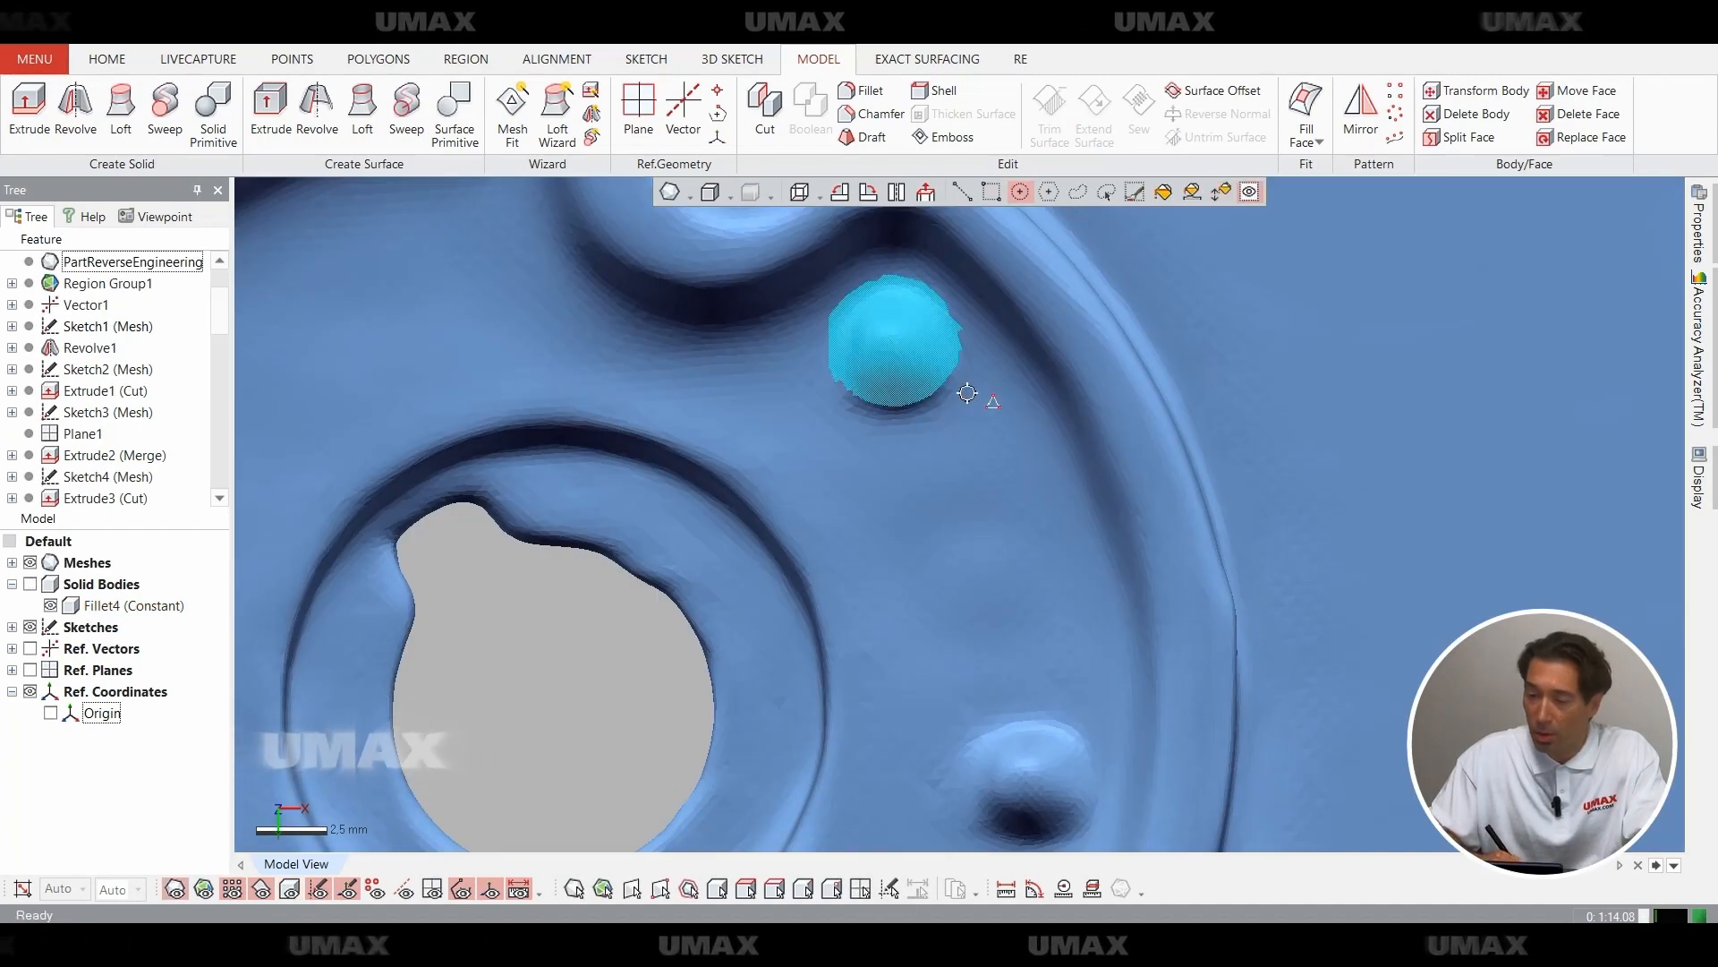
scroll(950, 431, "up", 2)
right_click_drag(951, 430, 916, 611, "ctrl")
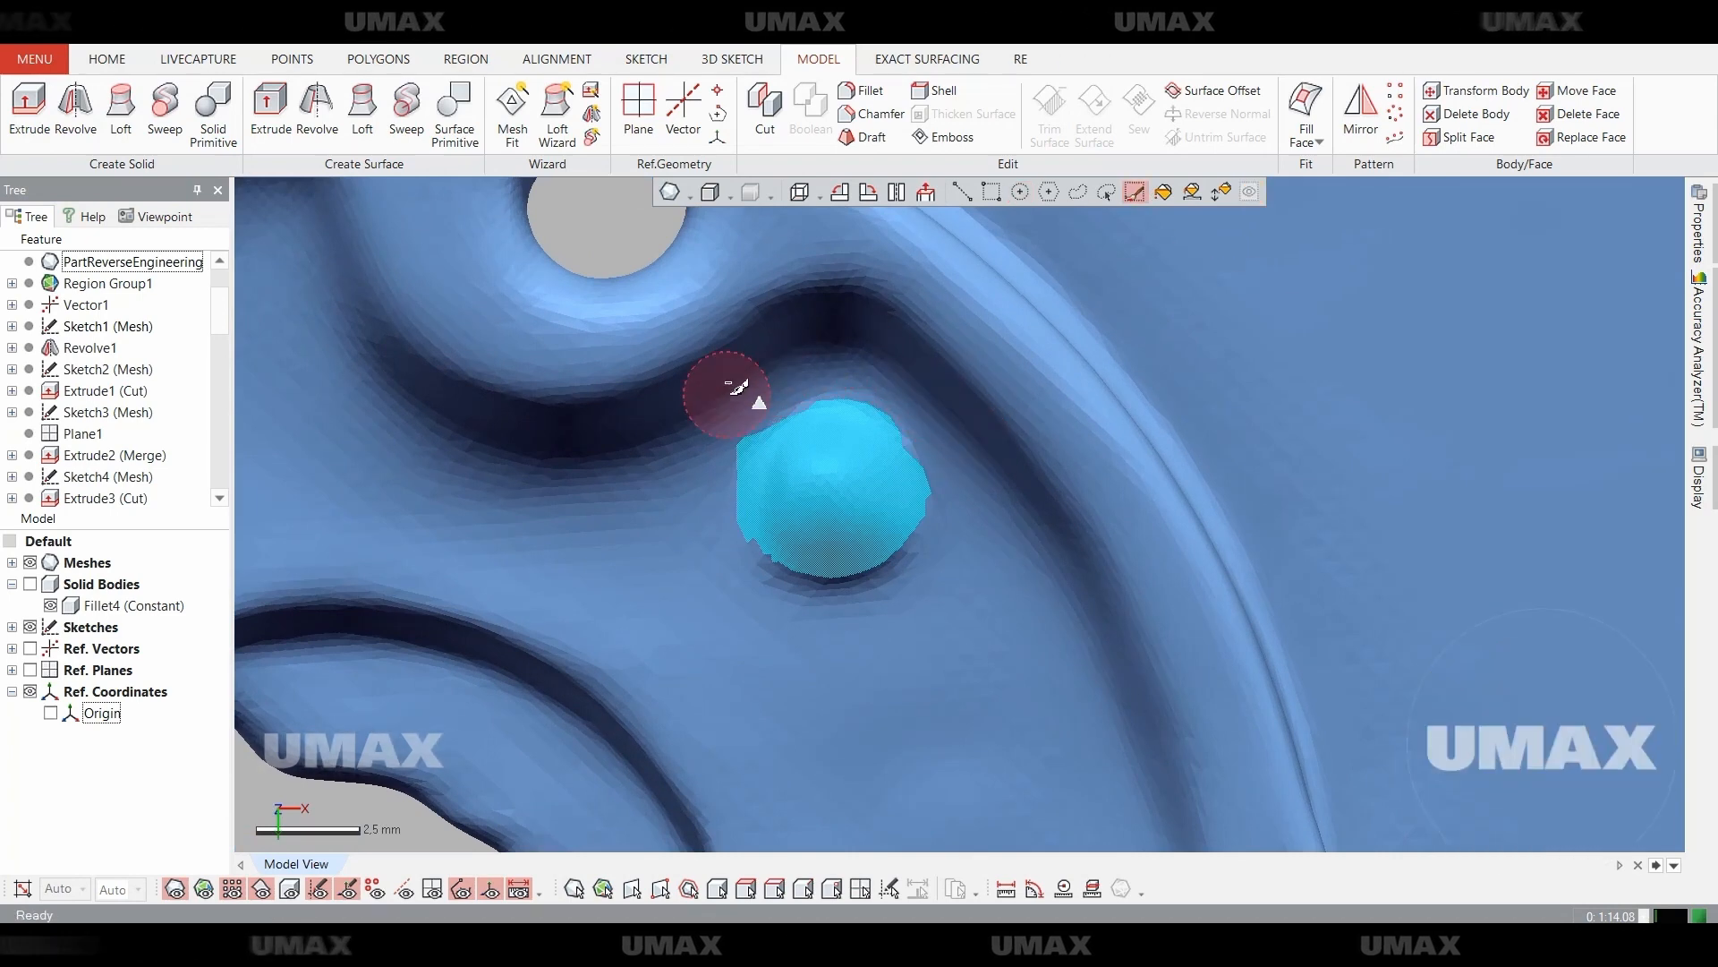
scroll(489, 160, "up", 8)
left_click(482, 137)
left_click(498, 223)
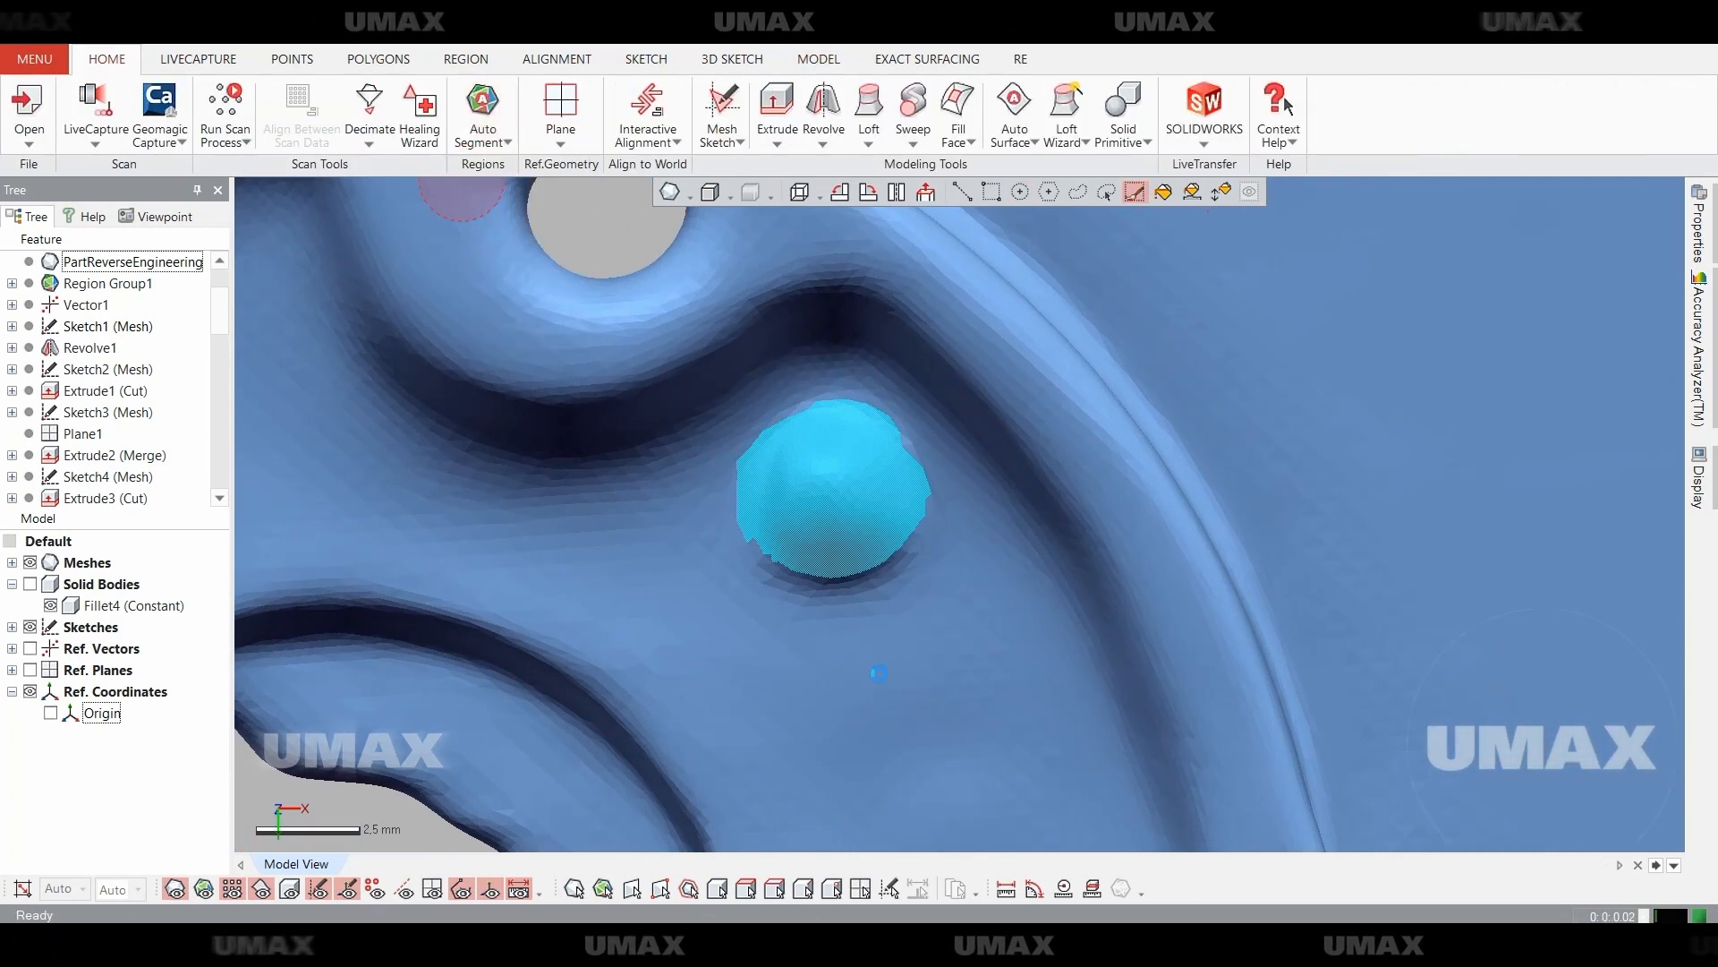
Select the second scanned pip inside the hub ring with the circle and paintbrush selections for a second region.
left_click(990, 193)
right_click_drag(1059, 558, 959, 529)
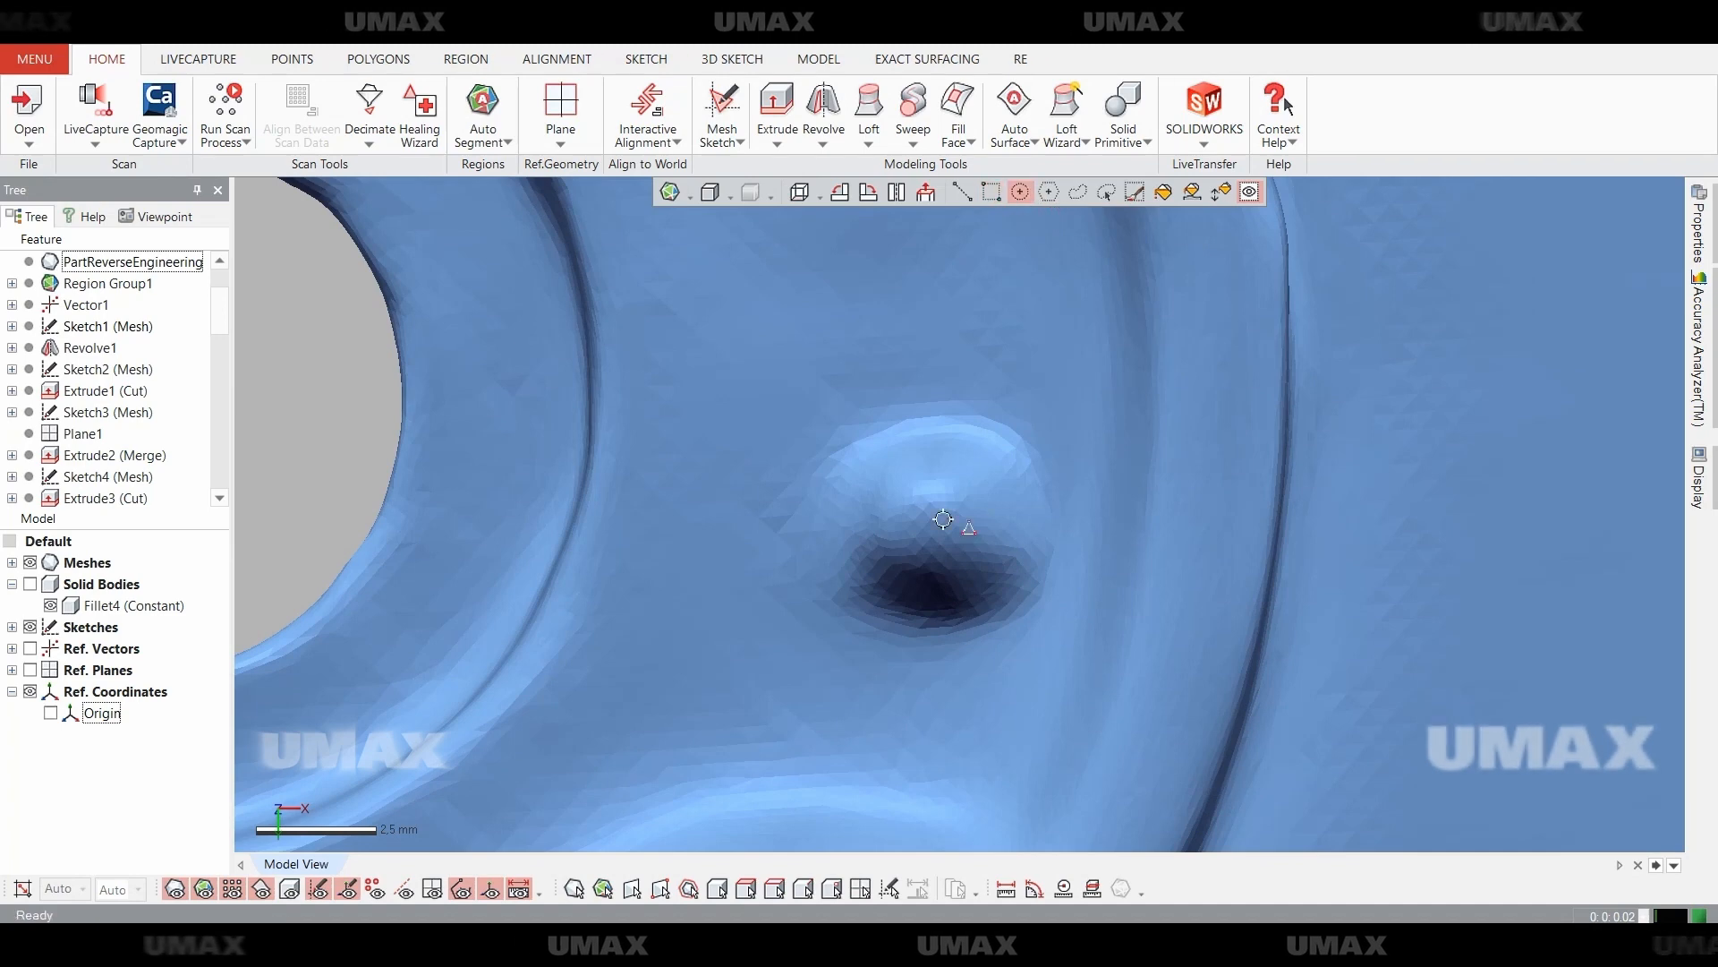
key("Delete")
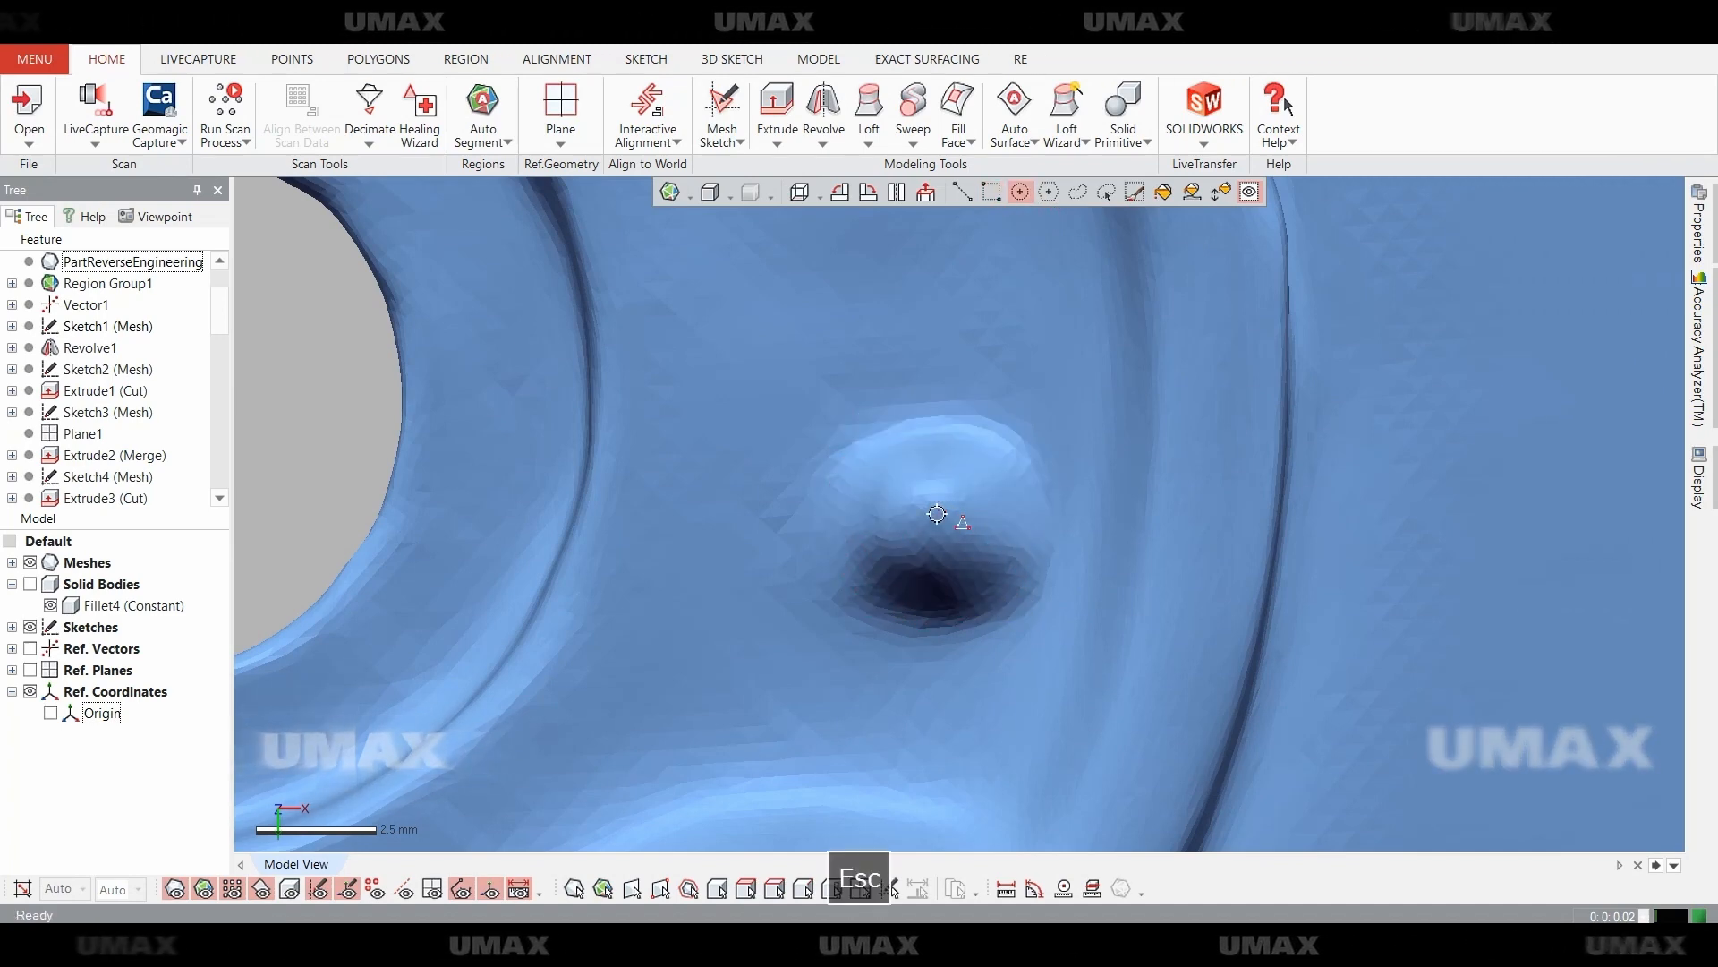
left_click_drag(990, 612, 990, 612)
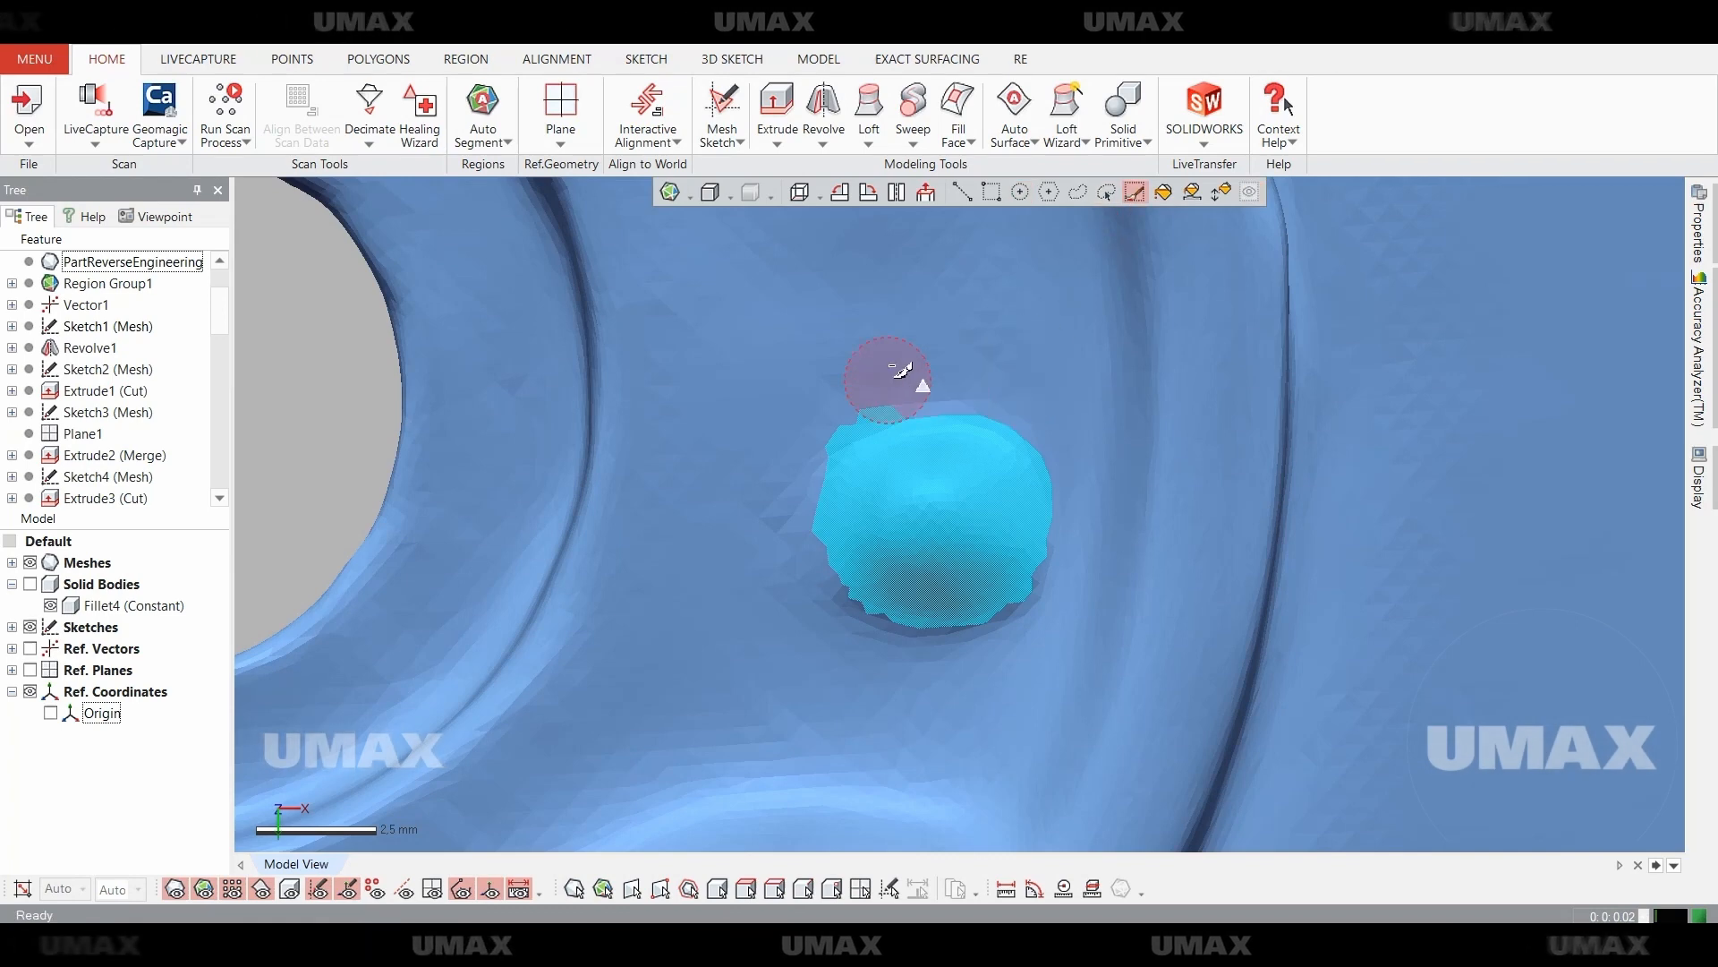
right_click_drag(846, 618, 851, 630)
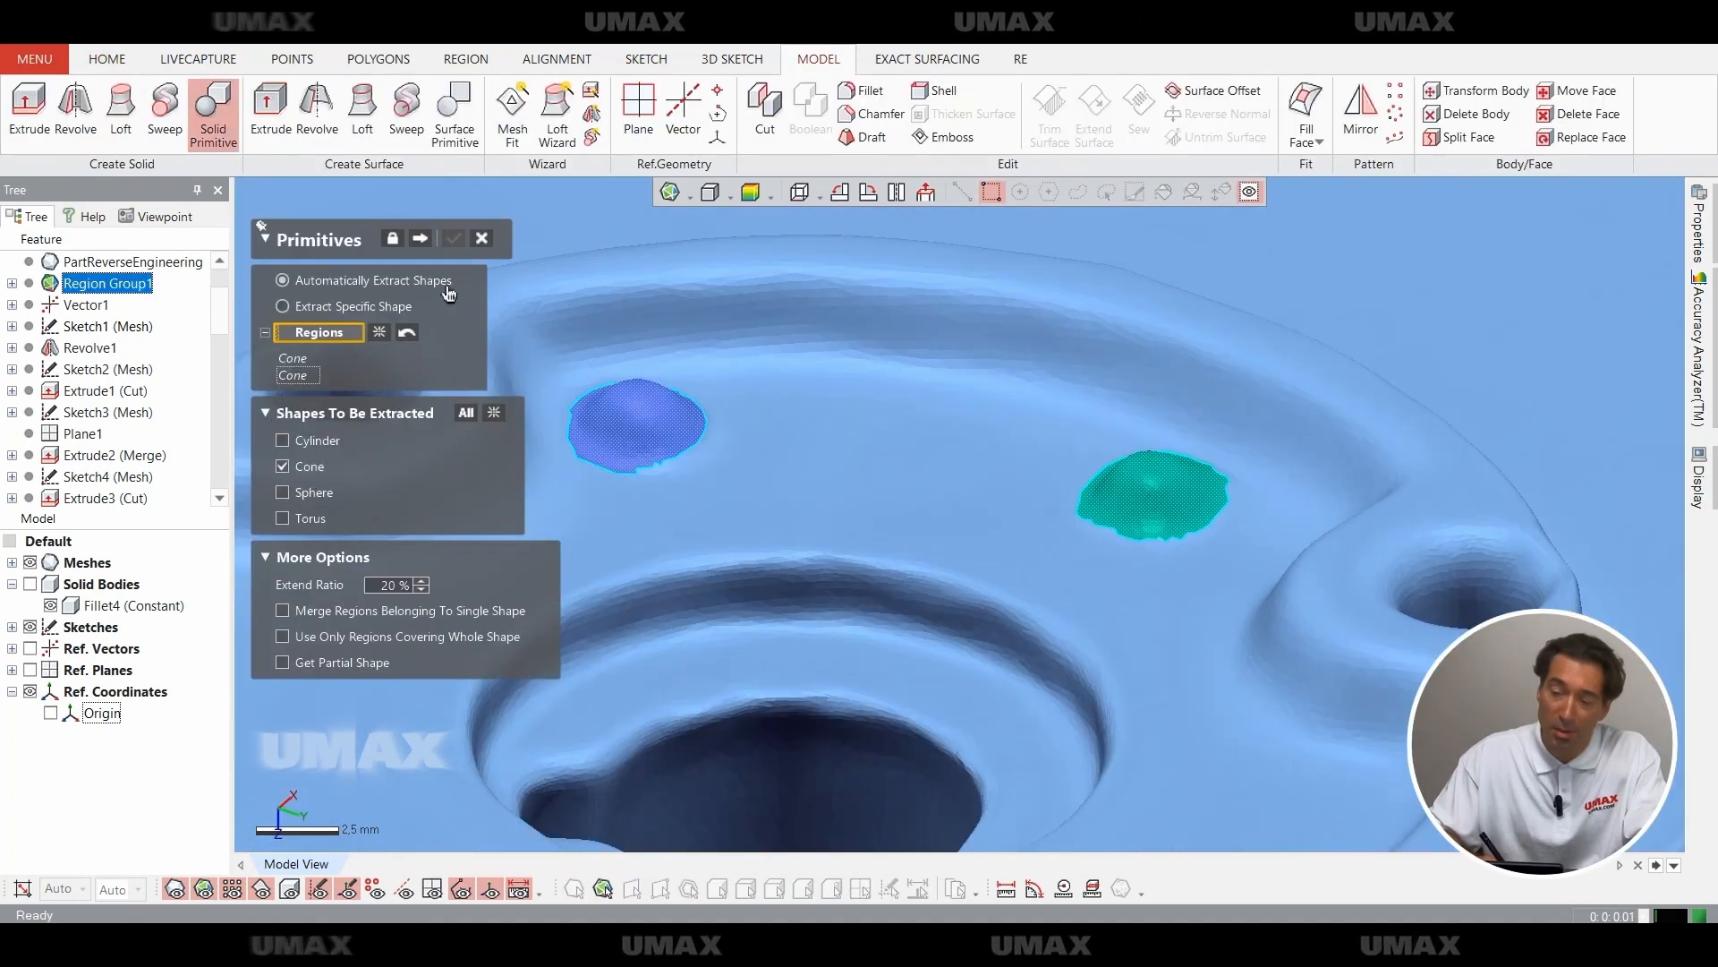
Extract solid cone primitives from both pip regions with a 20% extend ratio.
left_click(420, 238)
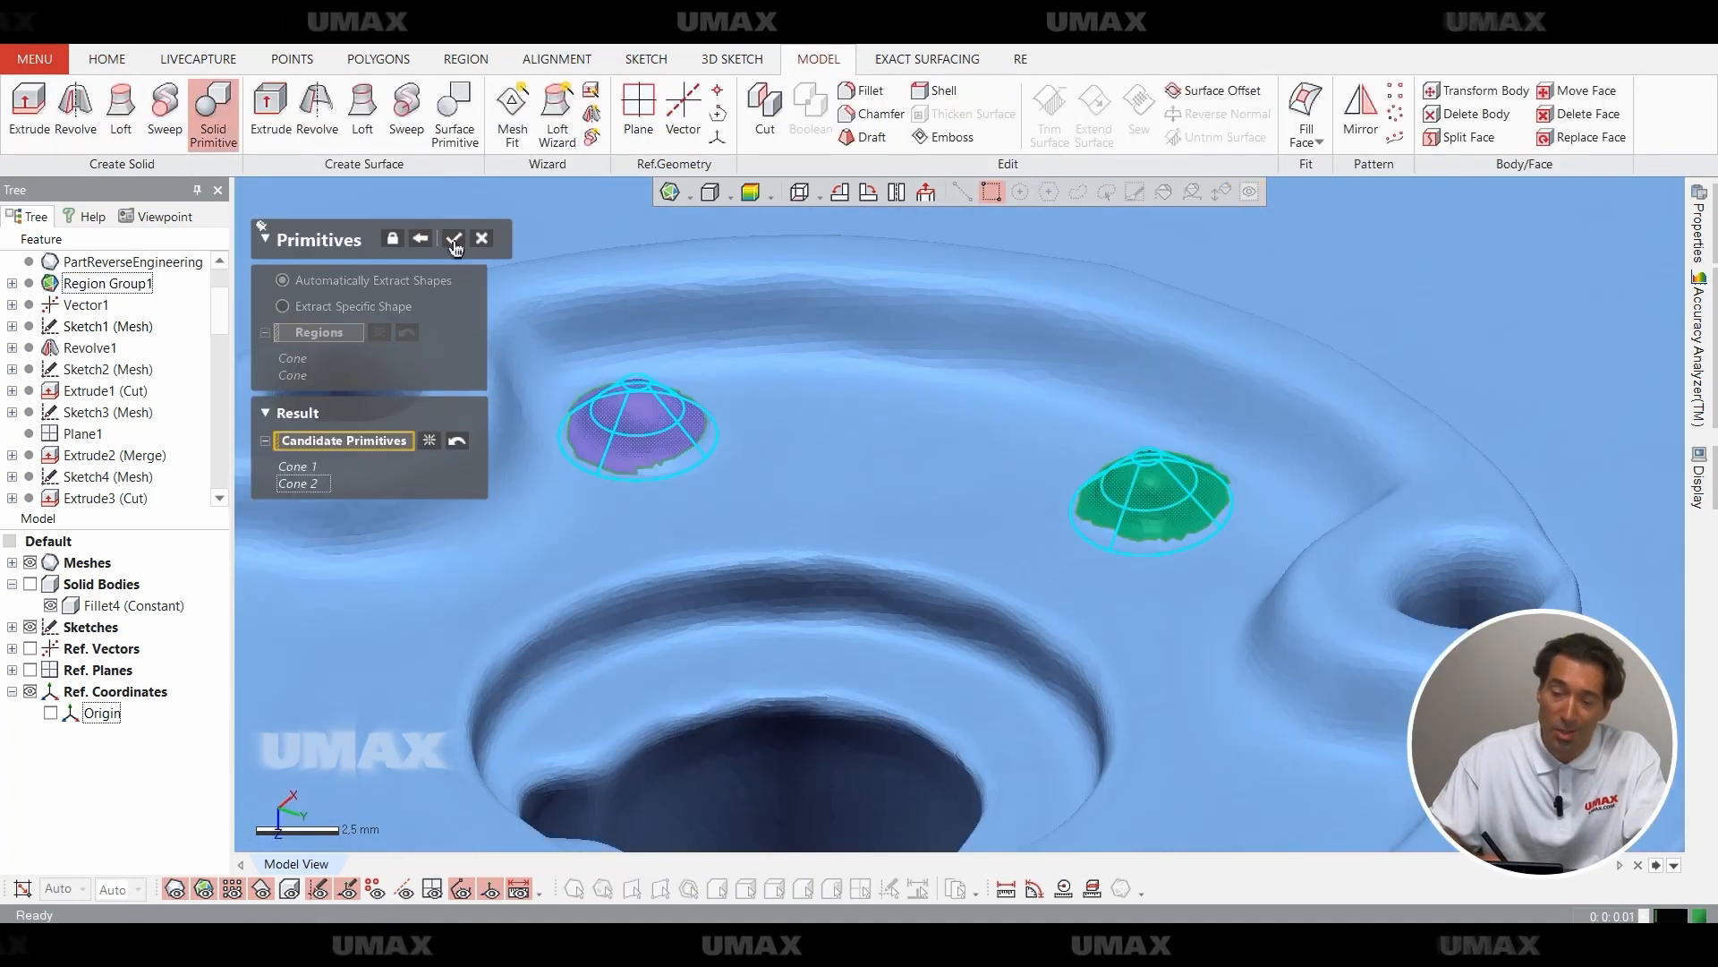
left_click(454, 238)
key("ctrl+1")
key("Escape")
right_click_drag(752, 419, 951, 572)
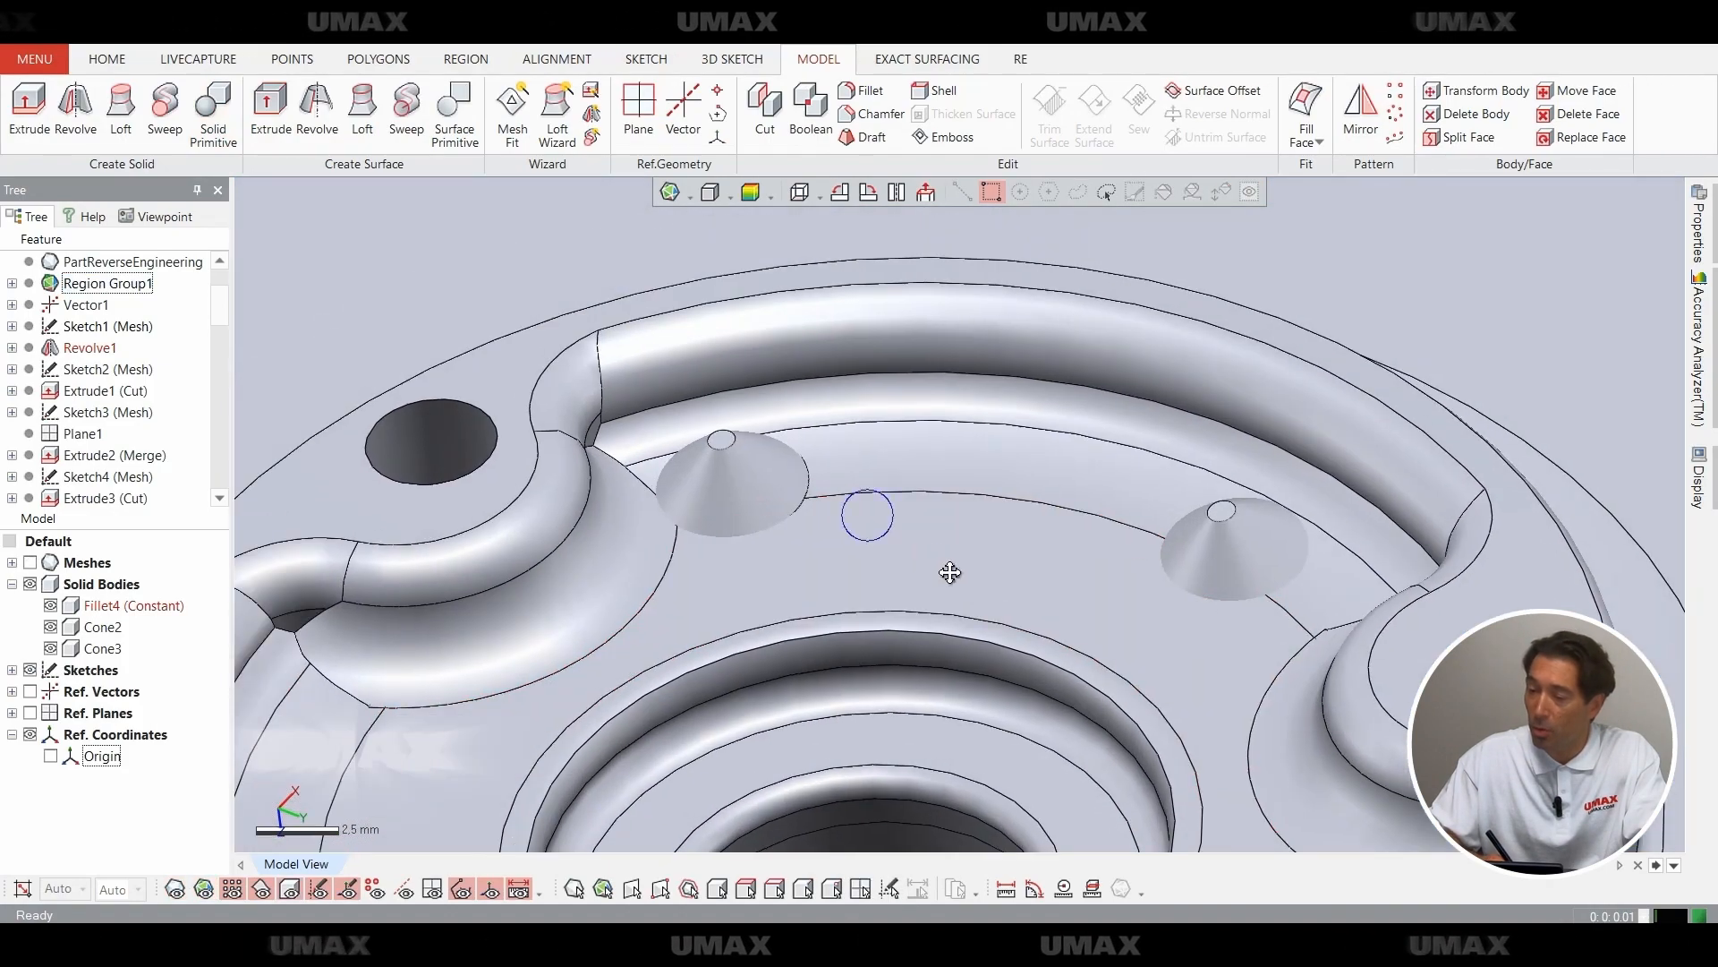
Merge the two extracted cones with the main body using a Boolean operation.
left_click(810, 109)
left_click(729, 487)
left_click(967, 528)
left_click(1235, 515)
left_click(374, 240)
Round the tip edge of the first pip cone with a constant fillet of radius 1.4674446 mm.
left_click(726, 440)
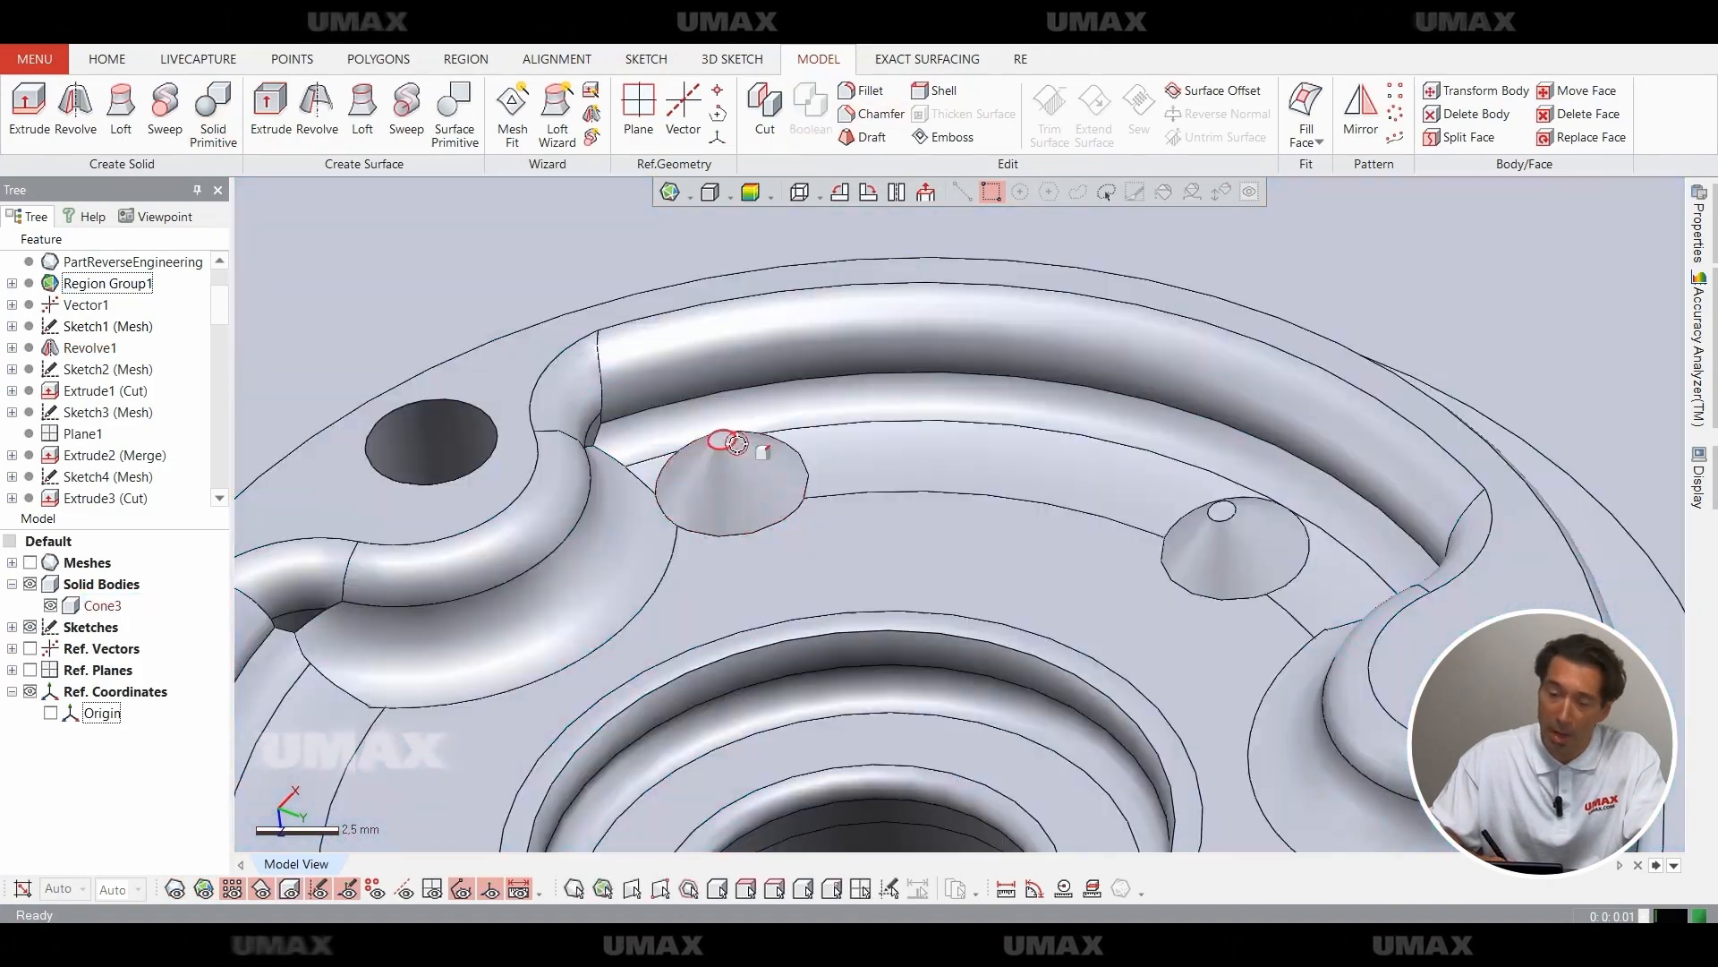
right_click(726, 441)
left_click(752, 381)
left_click(1222, 511)
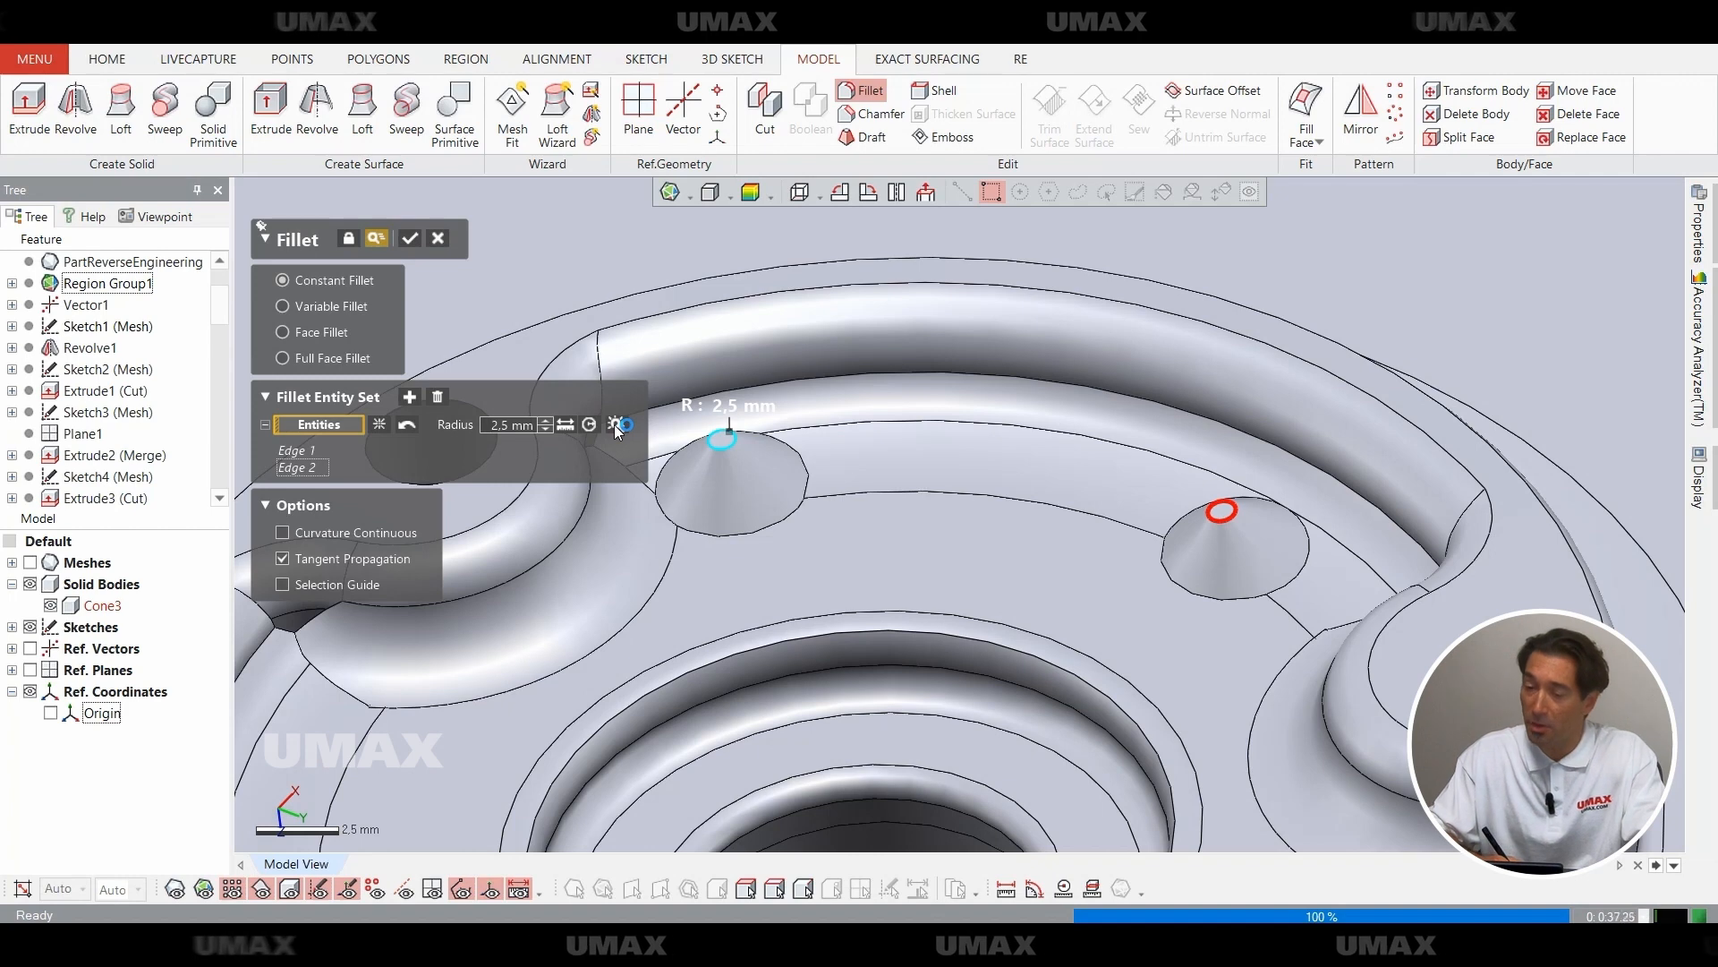
left_click(408, 429)
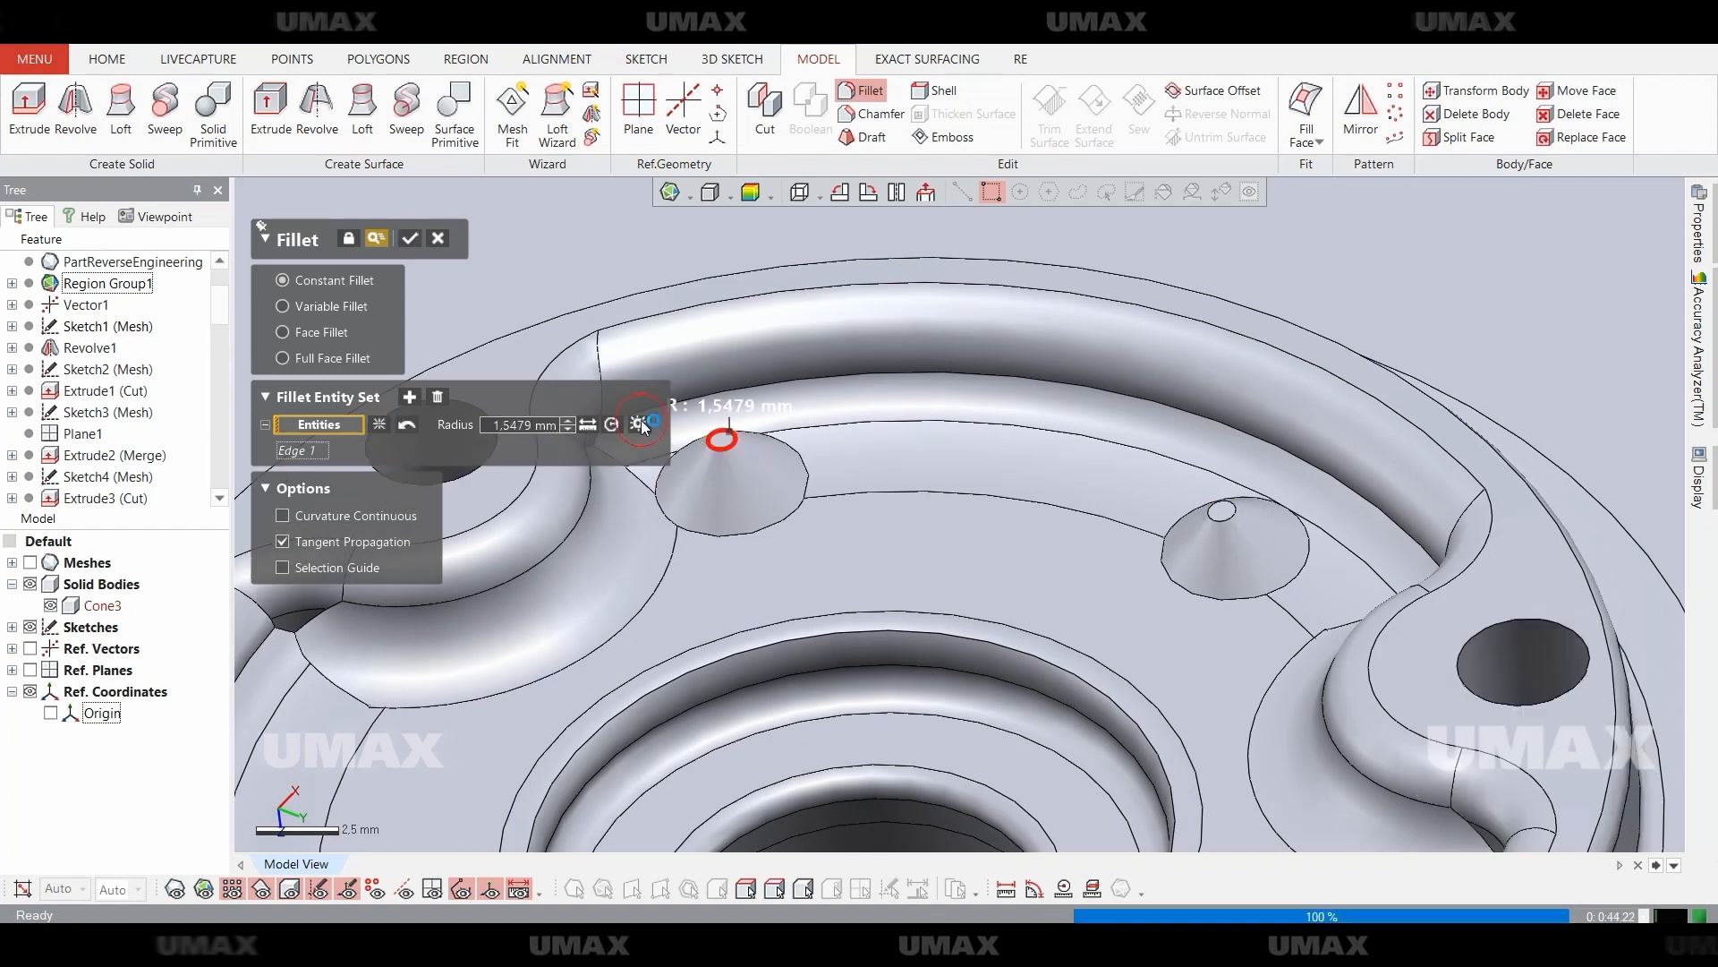
type("1,4674446")
key("Return")
Round the tip edge of the second pip cone with a constant fillet.
left_click(1234, 511)
right_click(1237, 511)
left_click(1265, 457)
Compare the finished solid with the scan and inspect the whole part.
scroll(1270, 604, "down", 1)
key("ctrl+1")
right_click_drag(1155, 644, 1088, 573)
key("ctrl+2")
scroll(1119, 617, "down", 3)
key("ctrl+2")
key("ctrl+1")
scroll(1076, 643, "down", 3)
scroll(1076, 643, "down", 1)
right_click_drag(1076, 643, 868, 759)
key("ctrl+1")
right_click_drag(648, 658, 1090, 744)
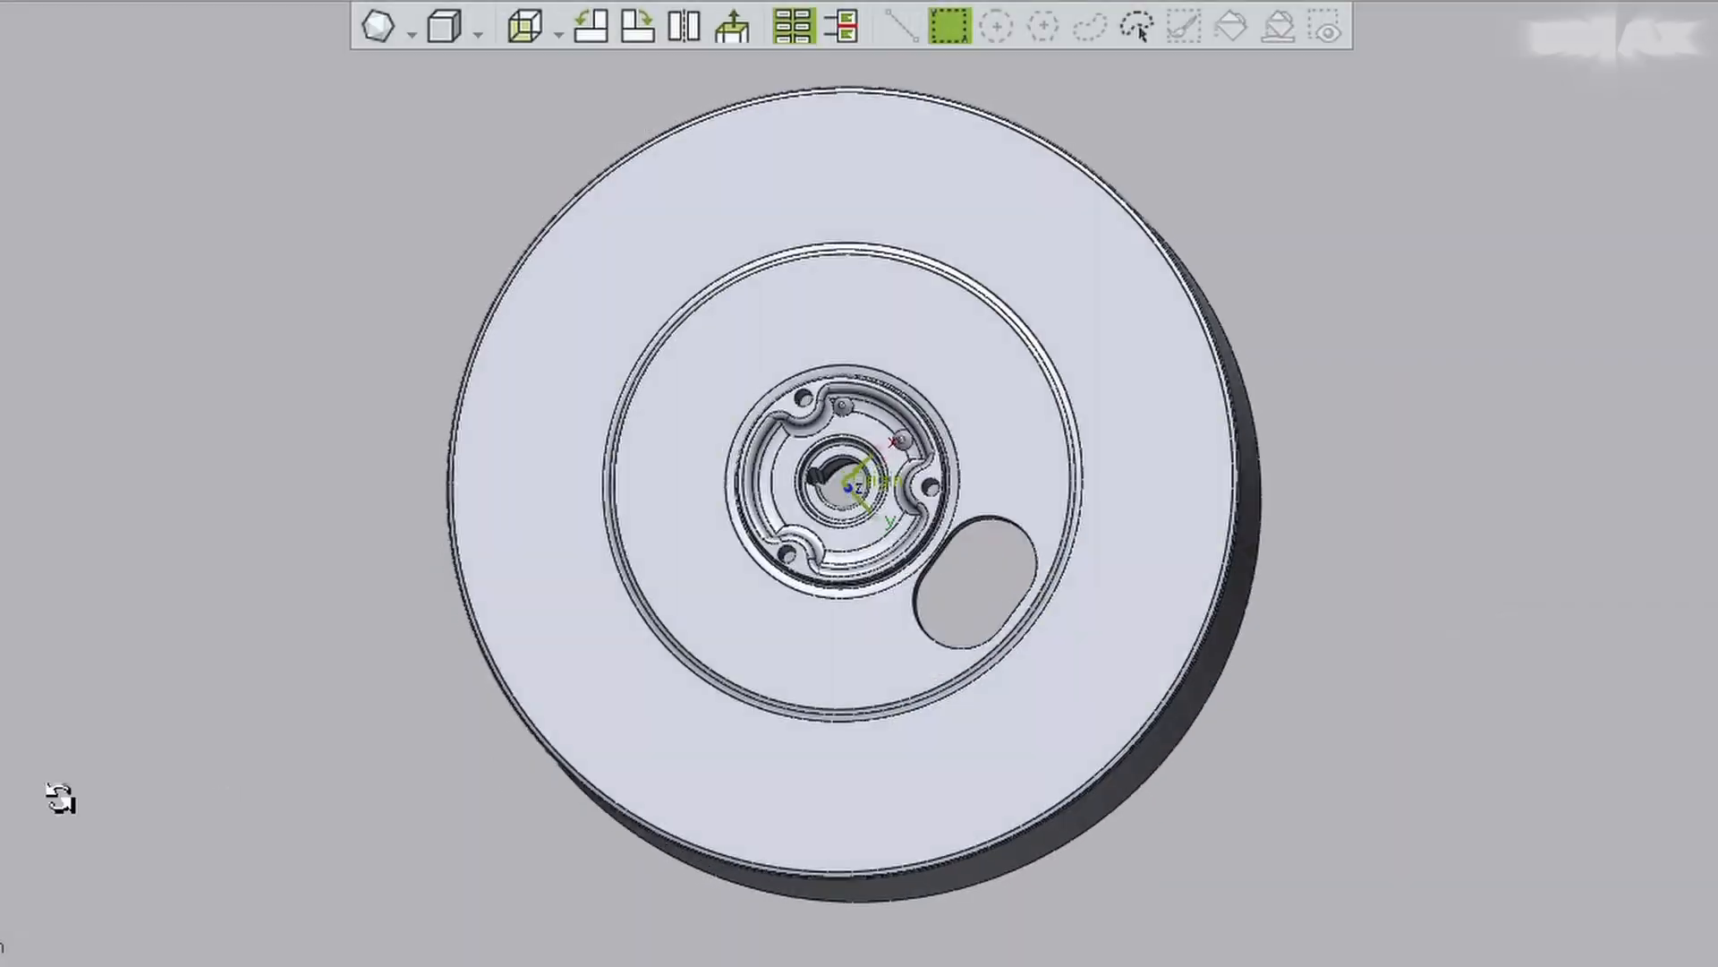
middle_click_drag(60, 799, 365, 663)
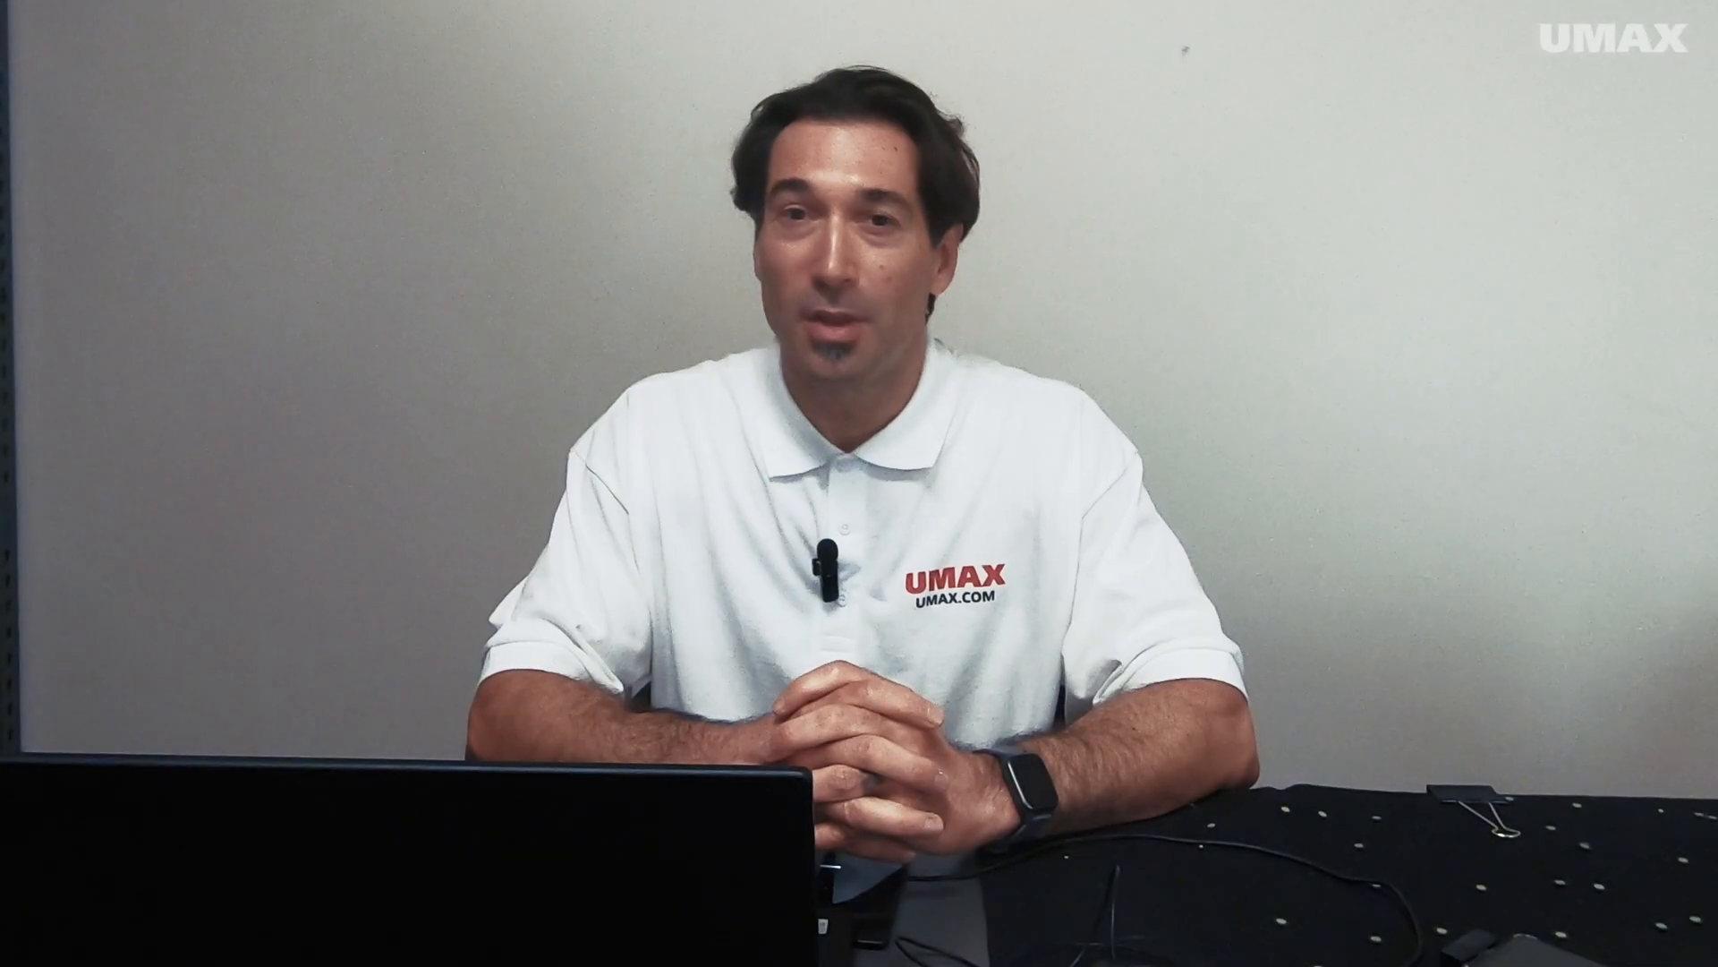